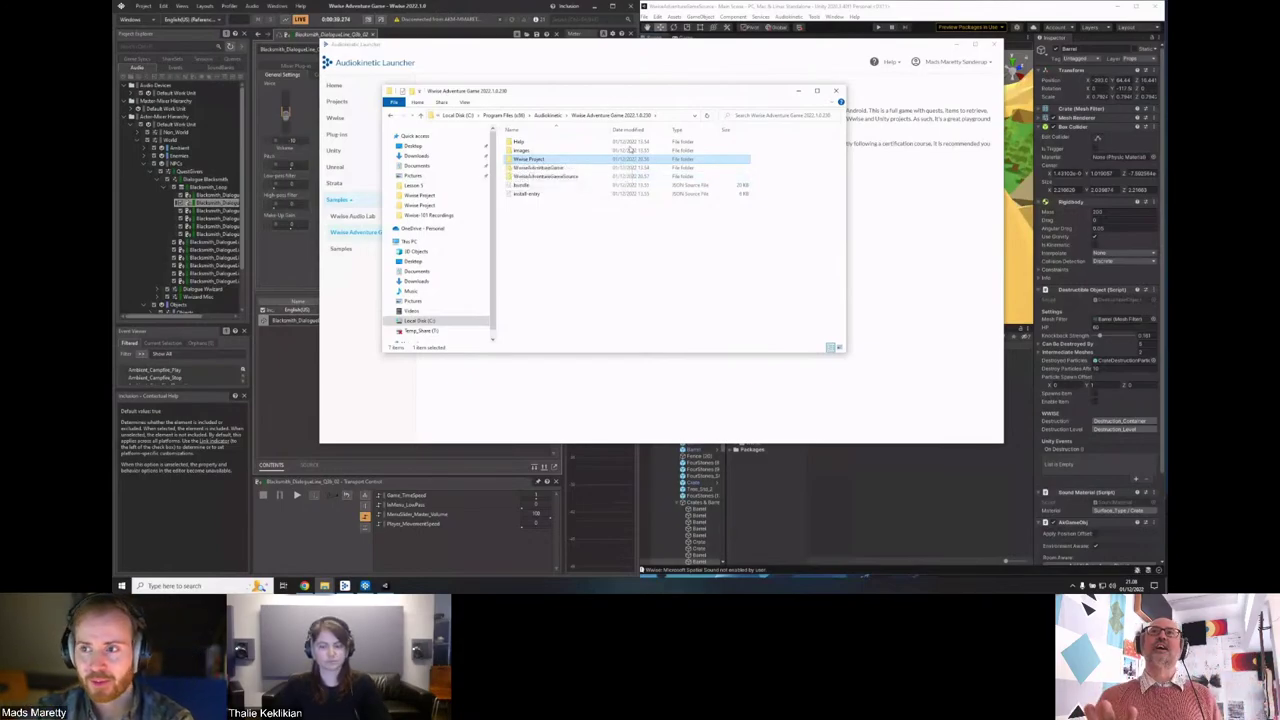
# Clear the file explorer and launcher windows out of the way and bring the Wwise project and Unity editor to the front.
pyautogui.click(601, 257)
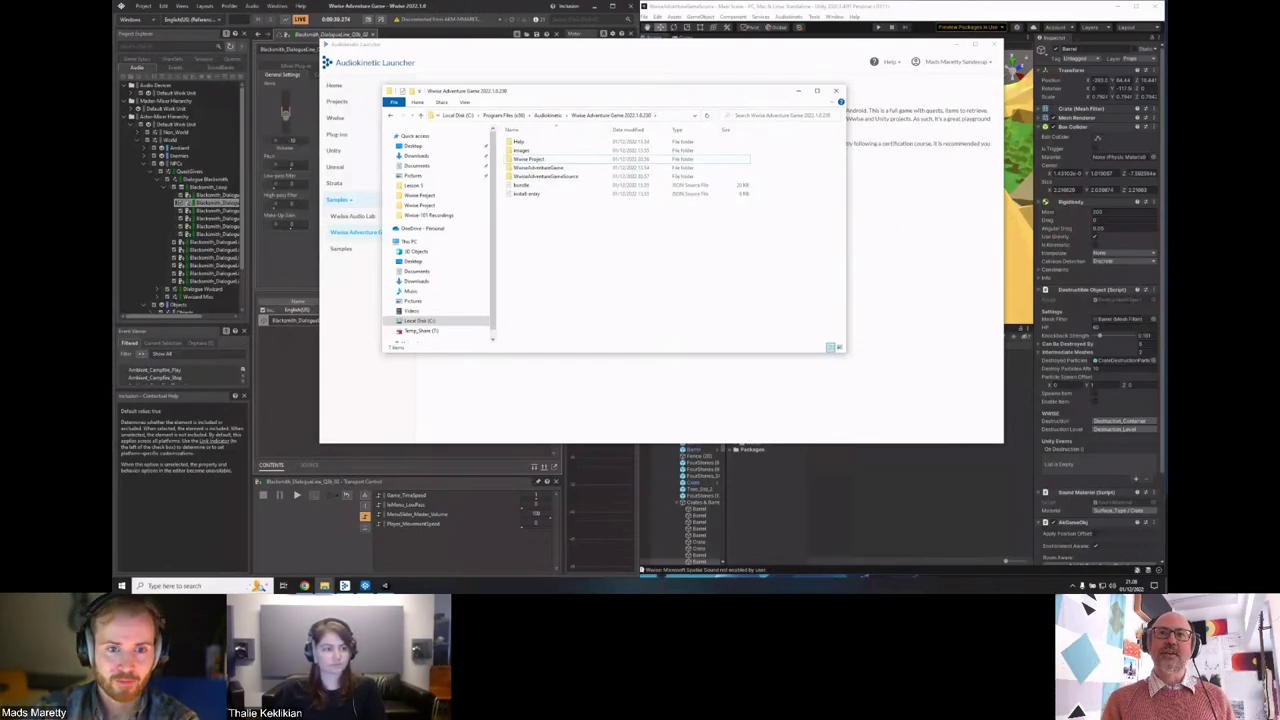
pyautogui.click(869, 234)
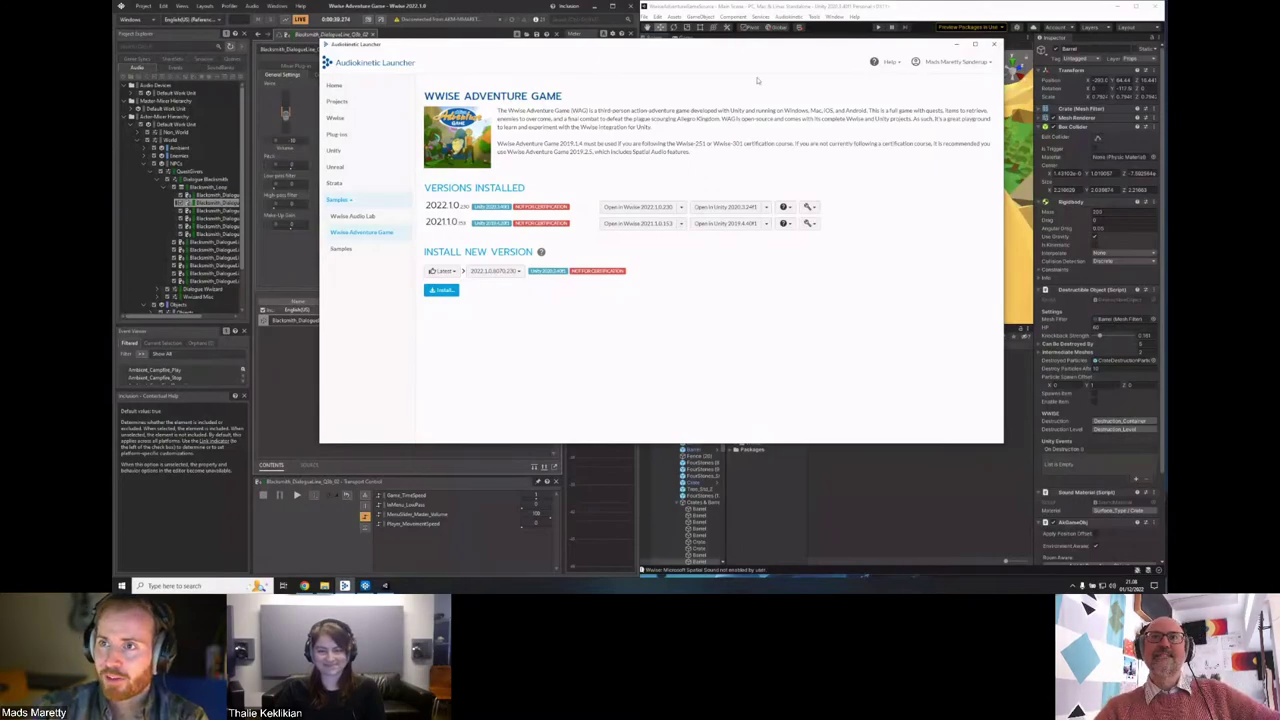
pyautogui.click(489, 13)
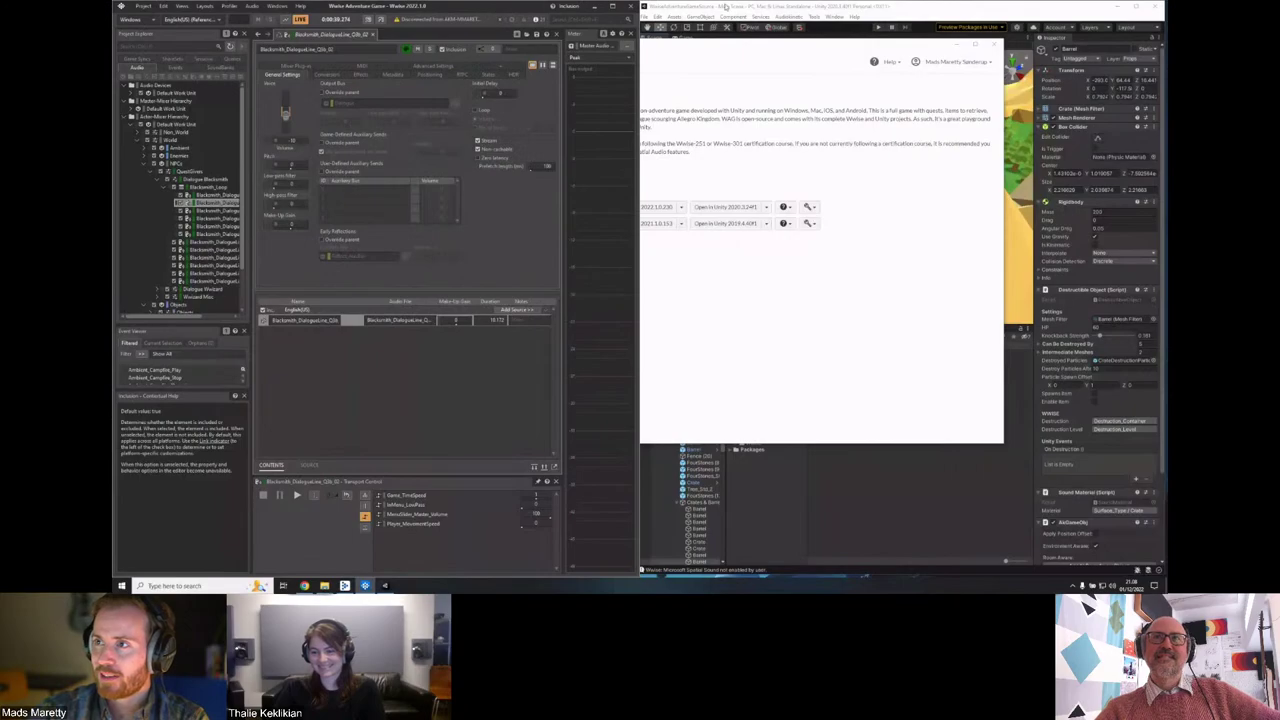
pyautogui.click(728, 8)
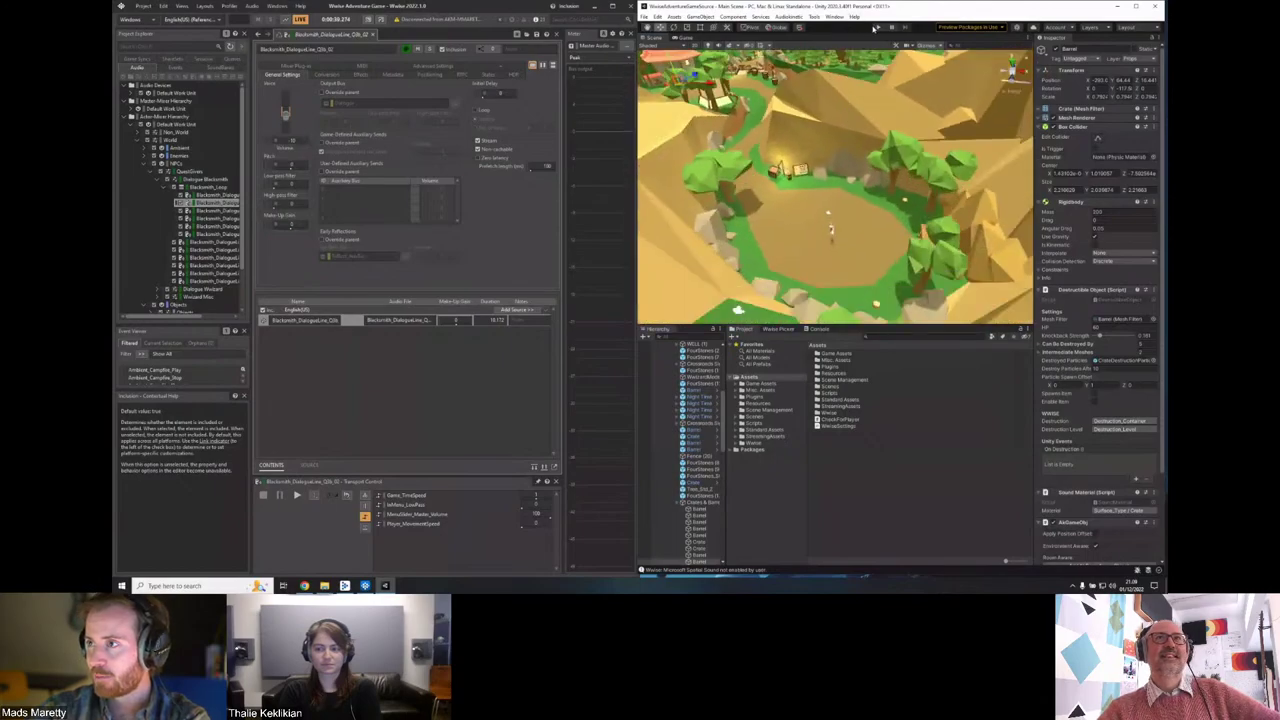
pyautogui.click(876, 28)
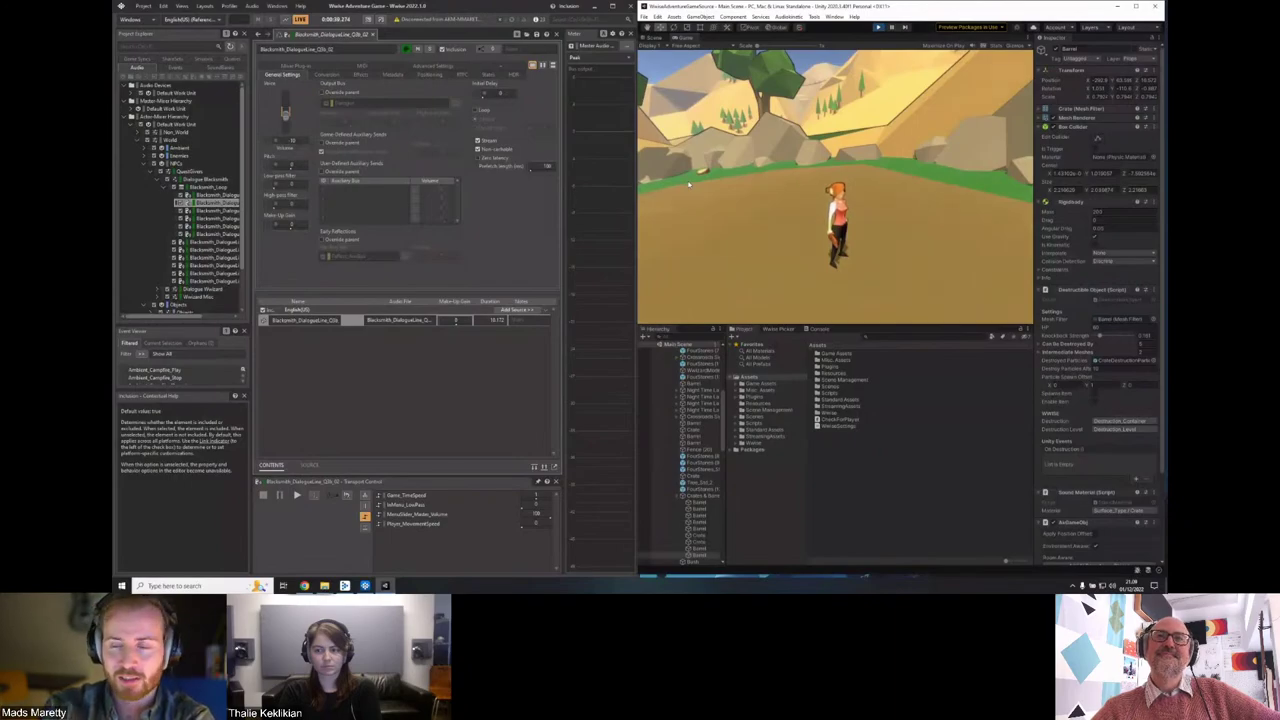
pyautogui.press('w')
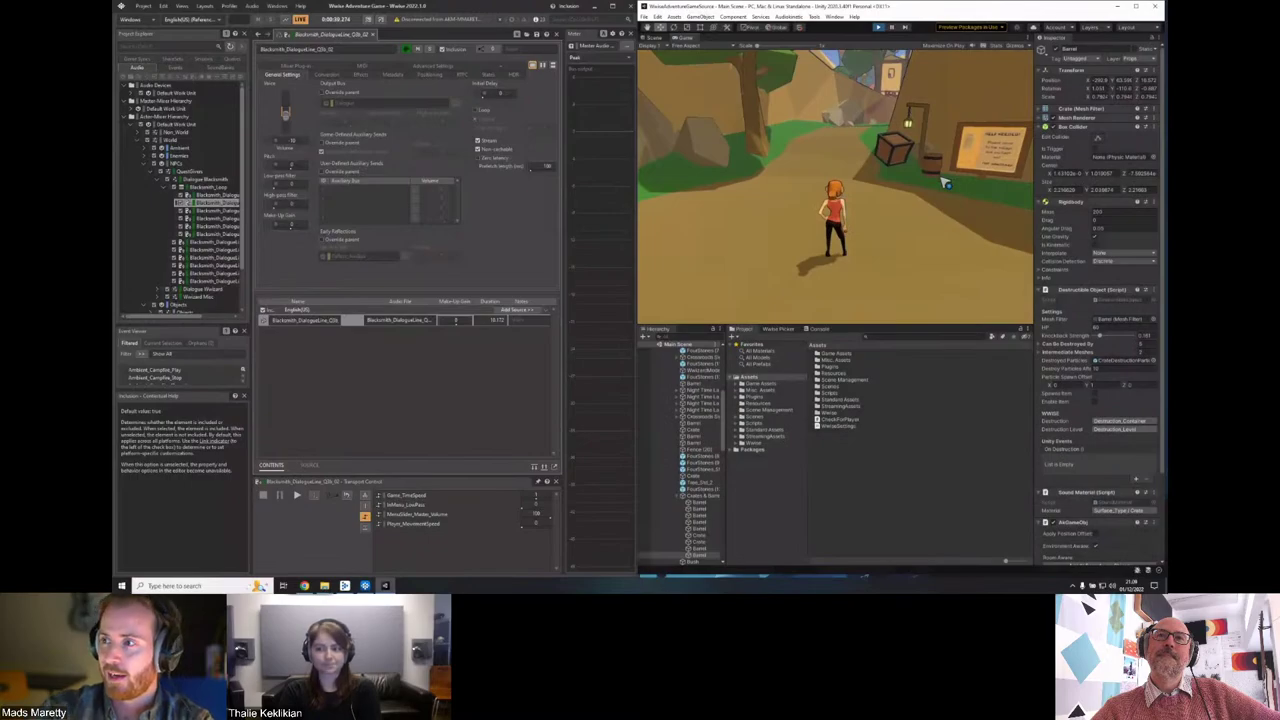
pyautogui.hotkey('ctrl', 'p')
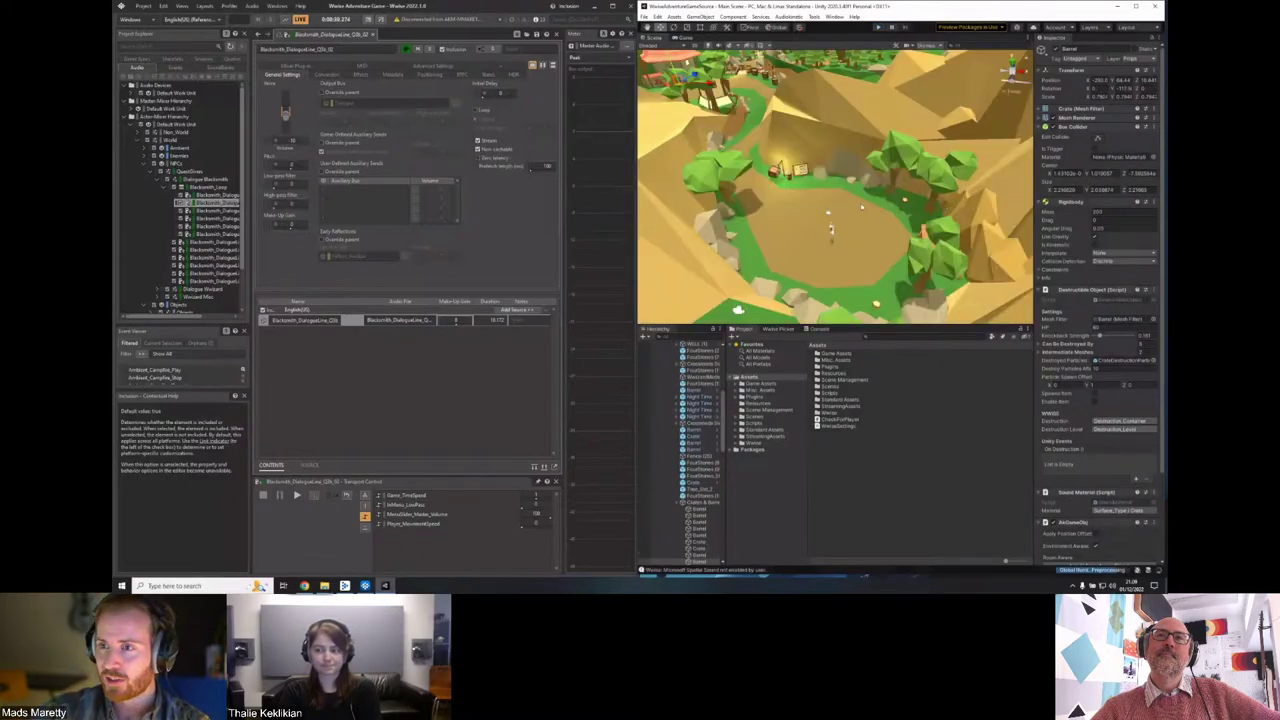
# Connect Wwise remotely to the Unity game and switch to the Game Object Profiler layout.
pyautogui.click(382, 22)
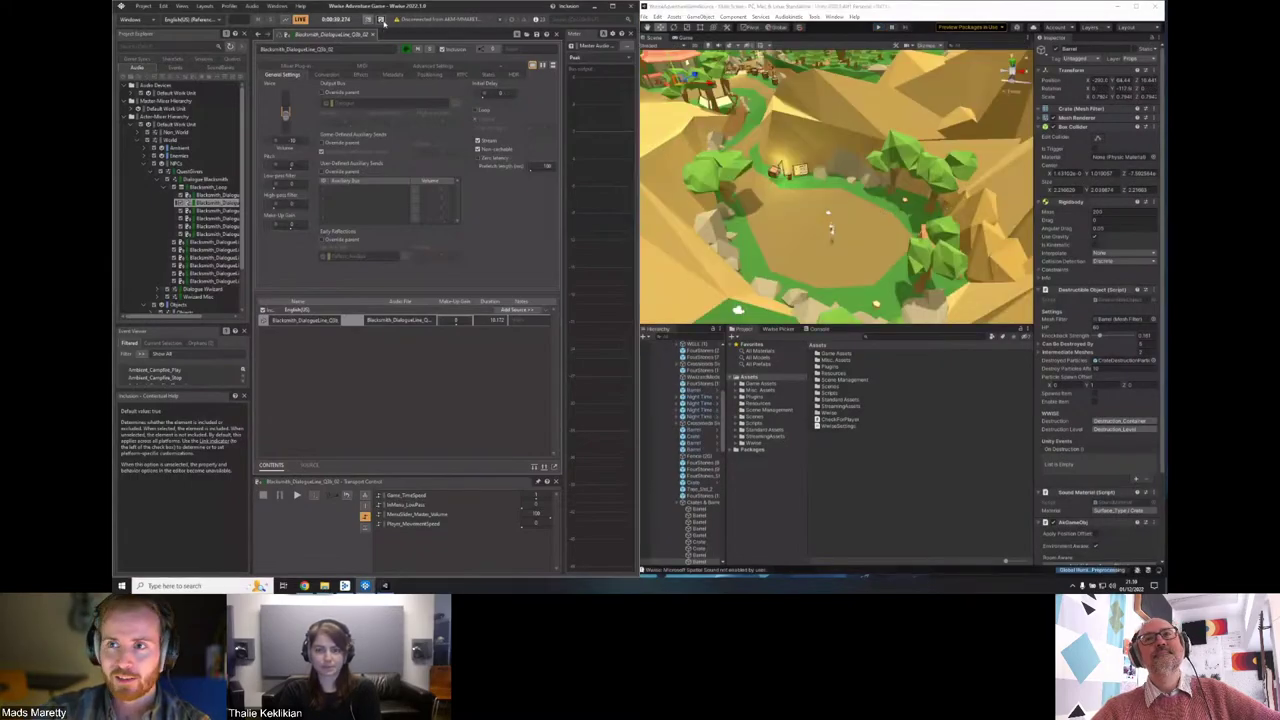
pyautogui.click(383, 22)
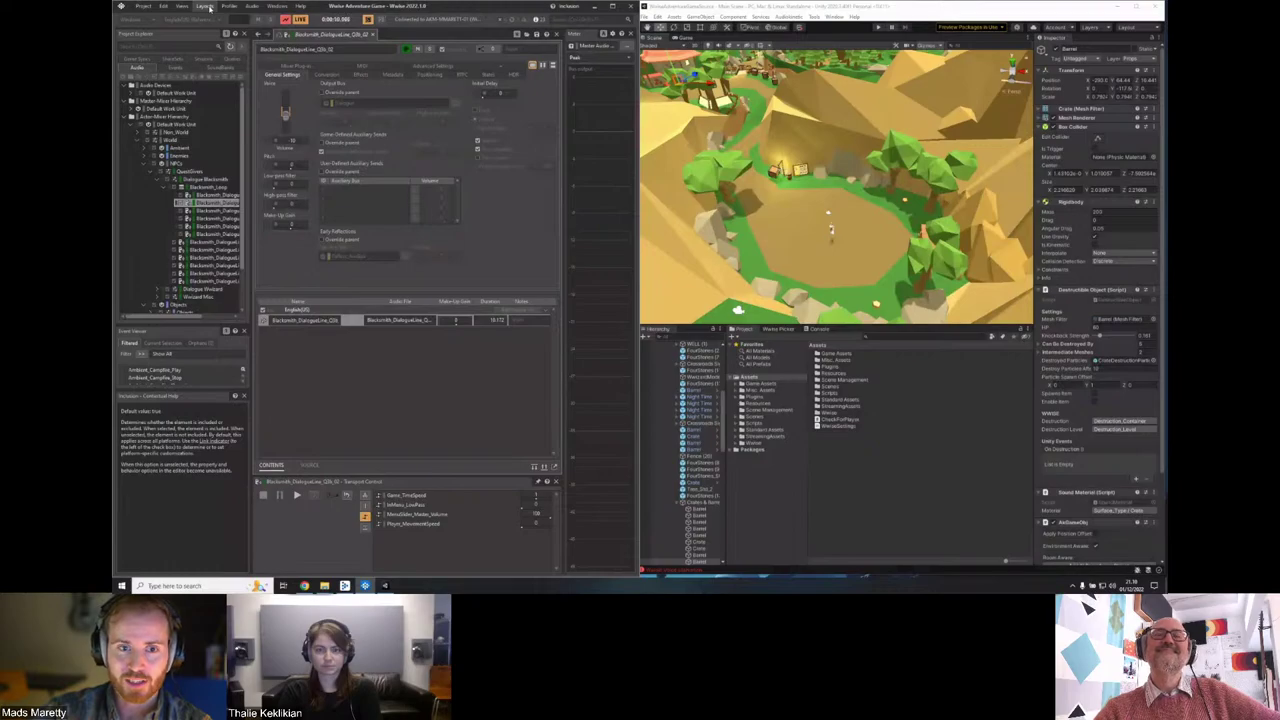
pyautogui.click(209, 7)
pyautogui.click(249, 83)
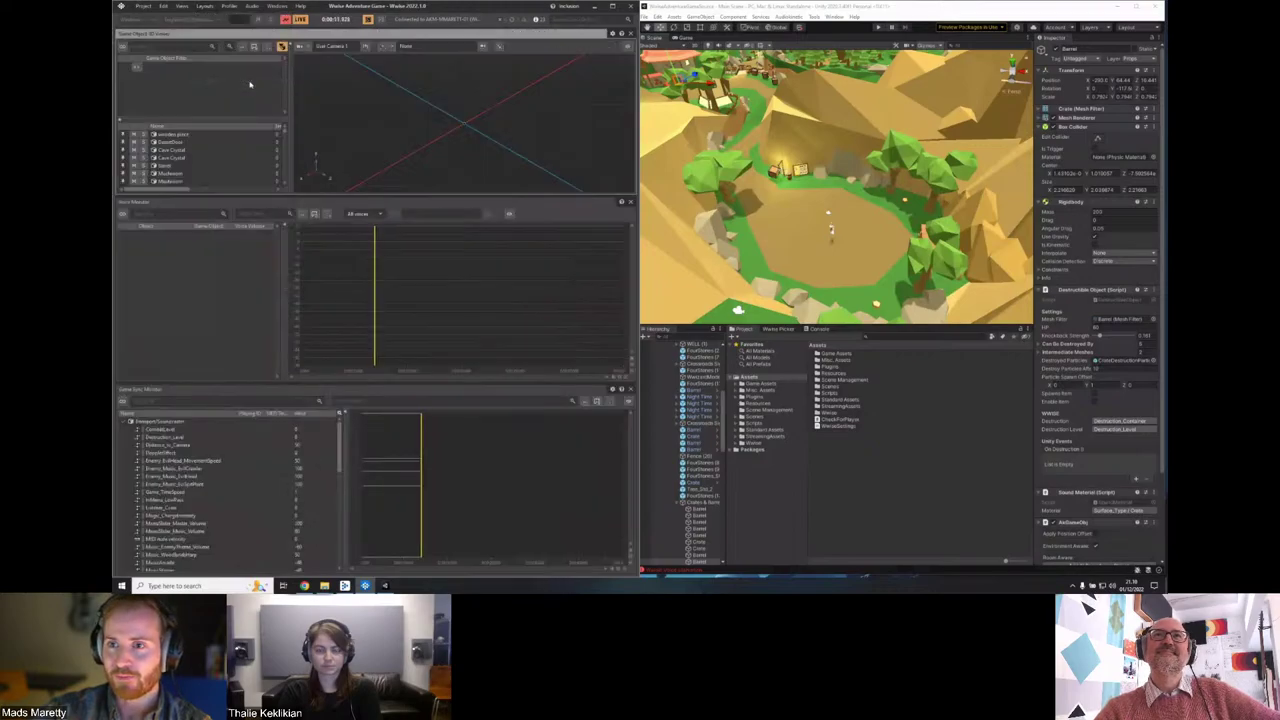
pyautogui.click(205, 6)
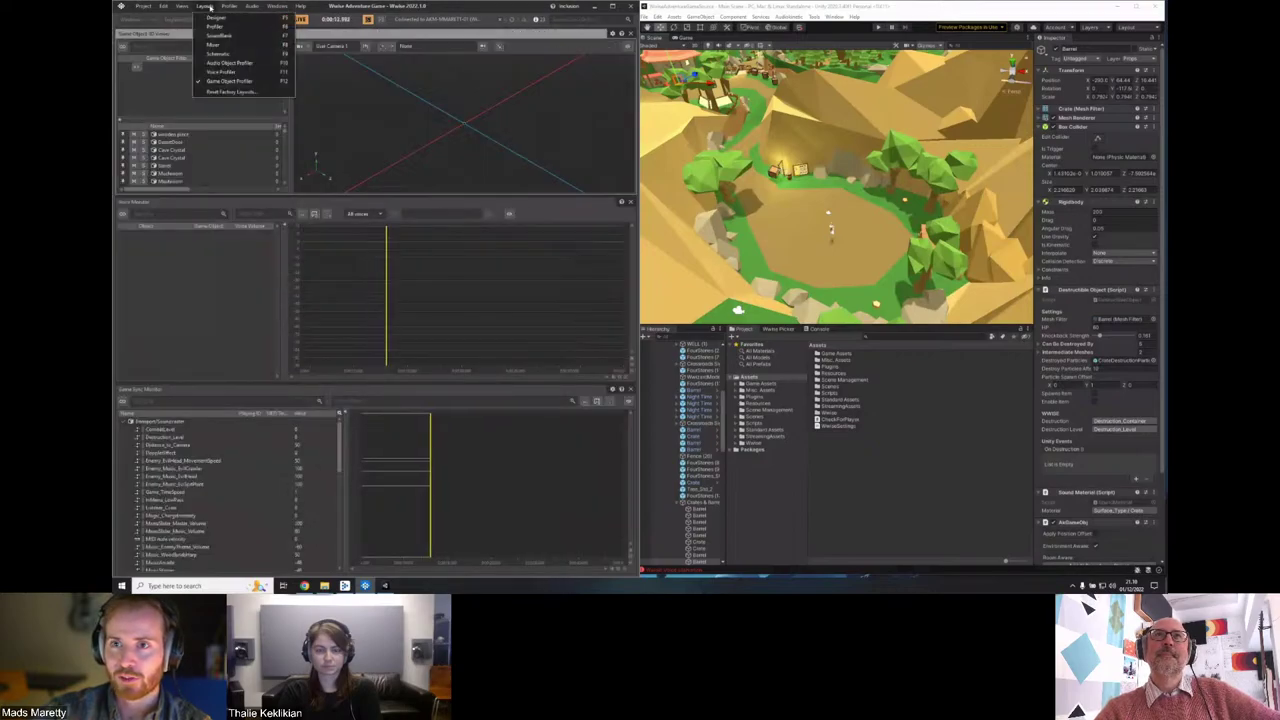
pyautogui.click(232, 82)
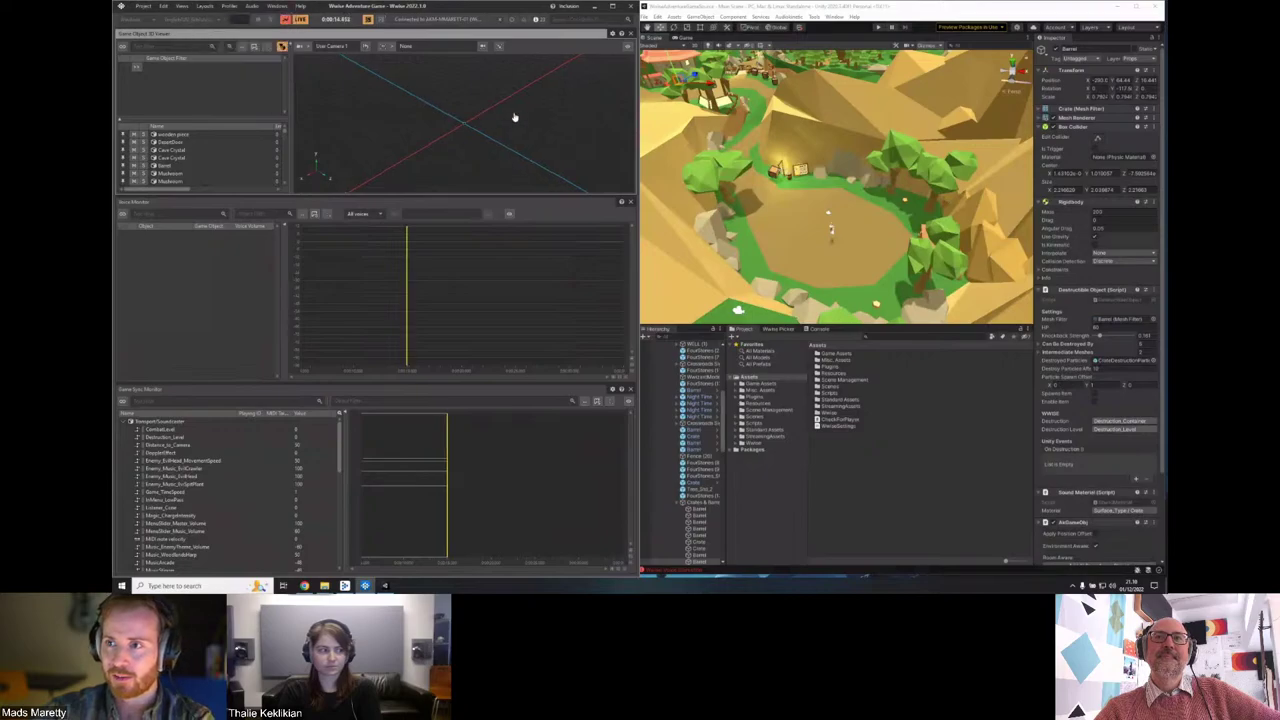
# Run the game, filter the profiler views by "cam" and make the Game Object 3D Viewer follow the Player.
pyautogui.click(878, 30)
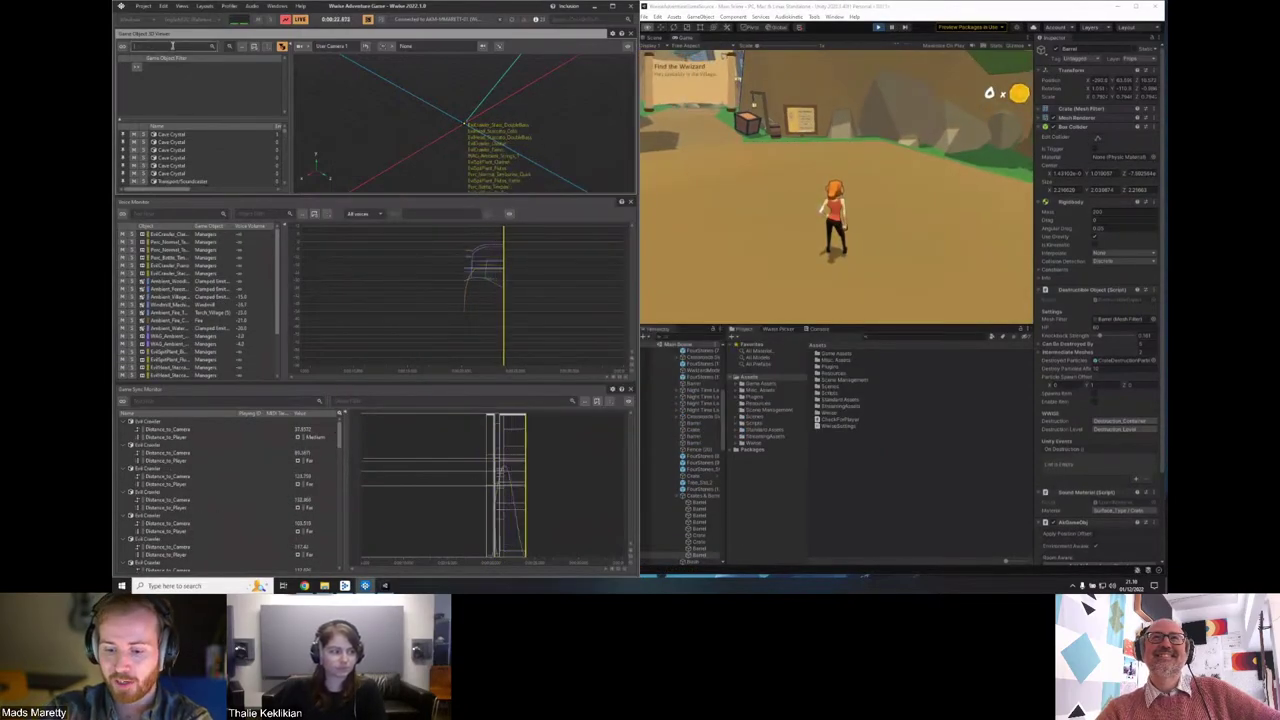
pyautogui.write('cam')
pyautogui.click(386, 47)
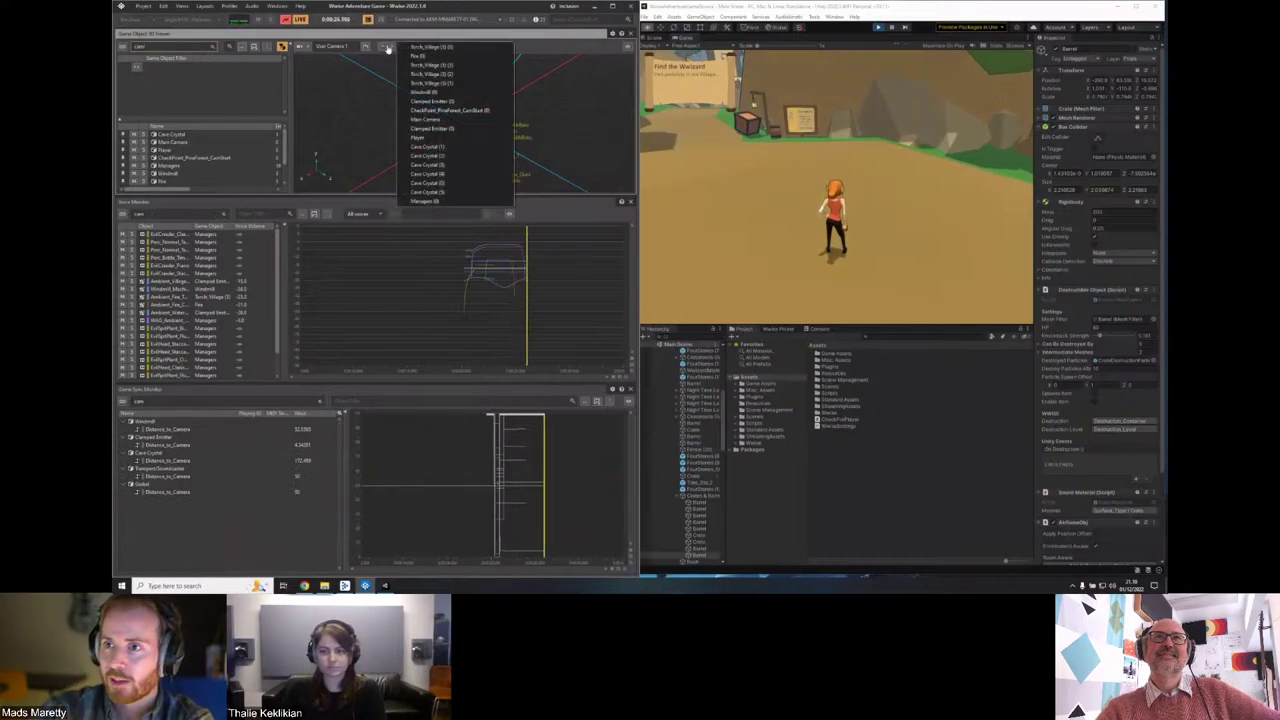
pyautogui.click(444, 137)
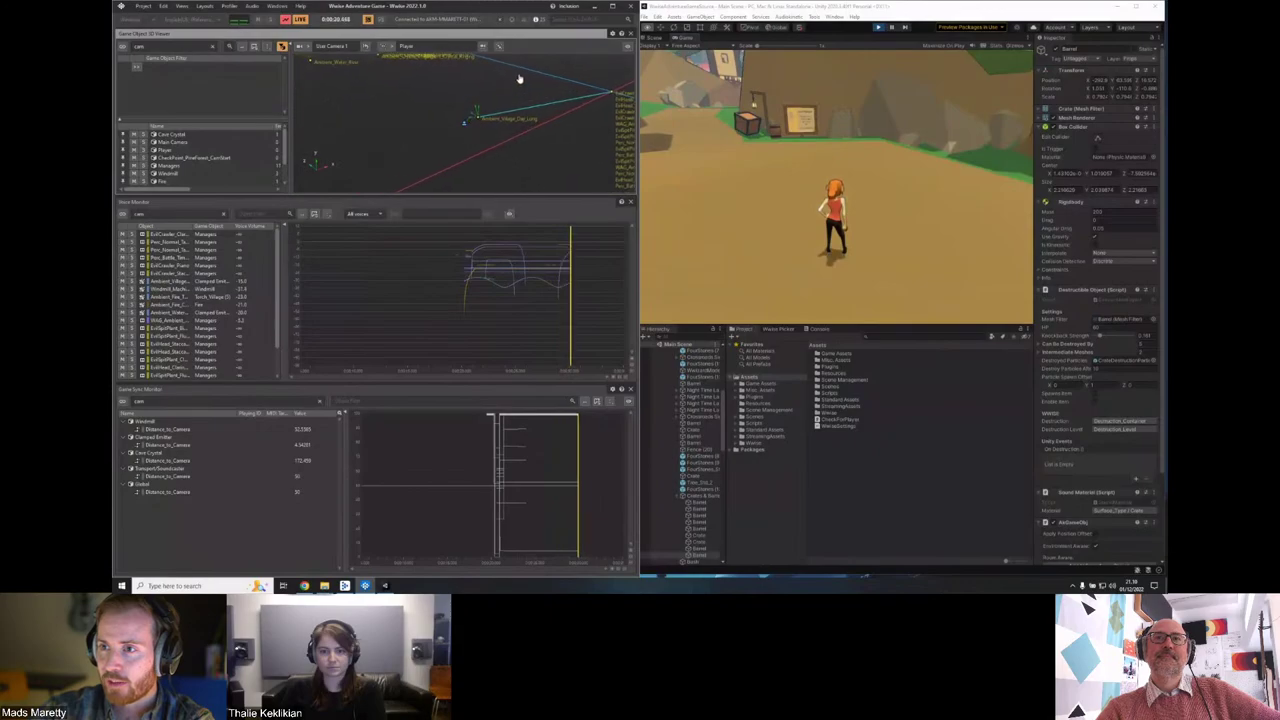
pyautogui.moveTo(519, 78); pyautogui.dragTo(516, 113)
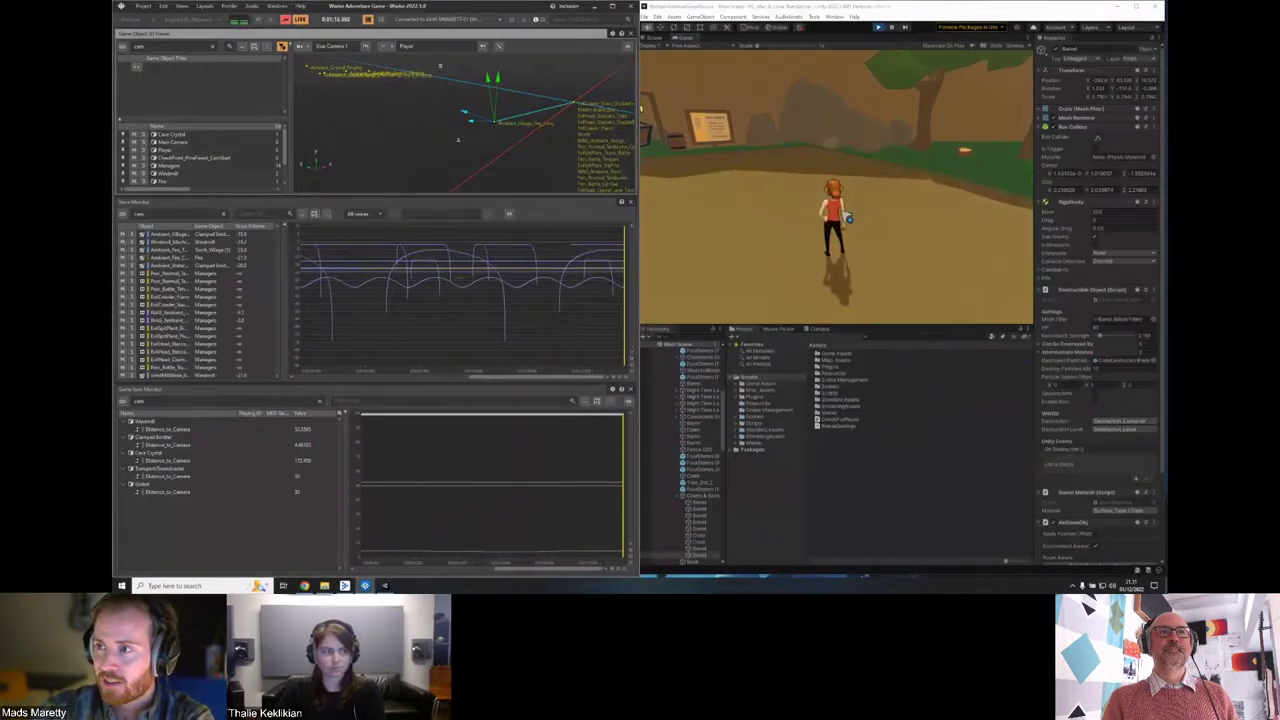
# Walk the character from the starting clearing along the path toward the windmill to examine the live profiling data.
pyautogui.press('w')
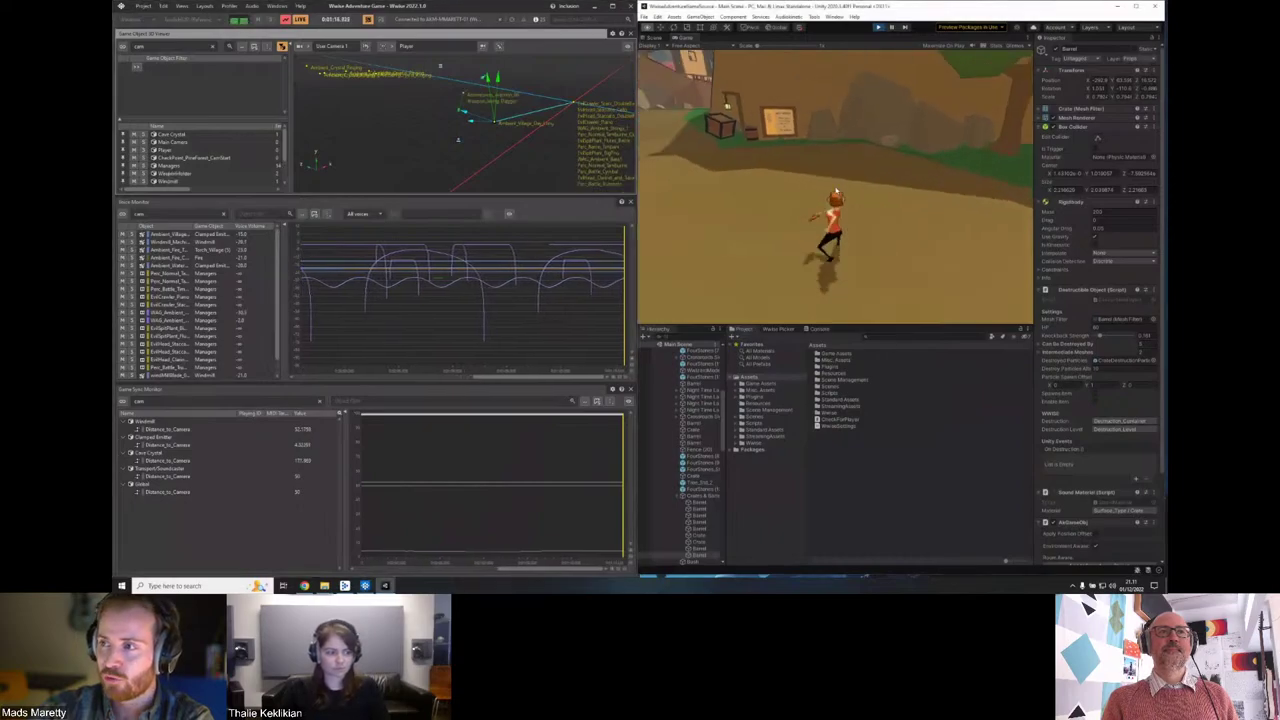
pyautogui.press('w')
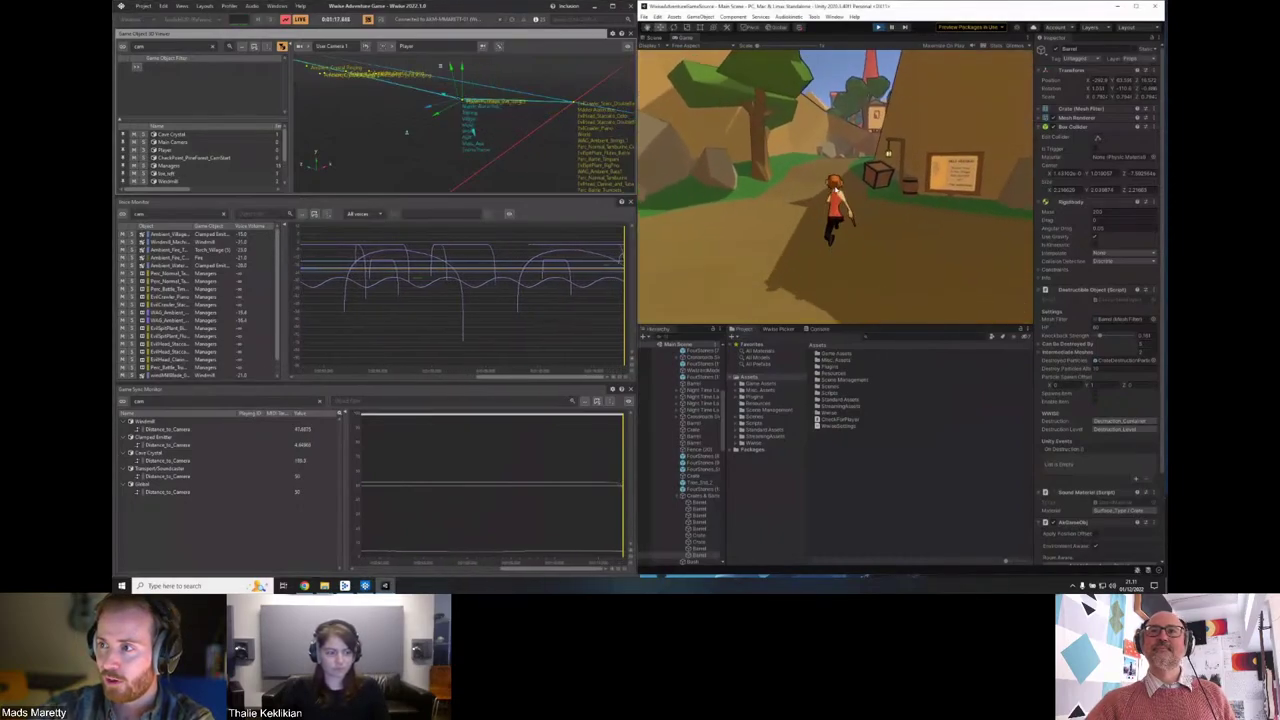
pyautogui.press('w')
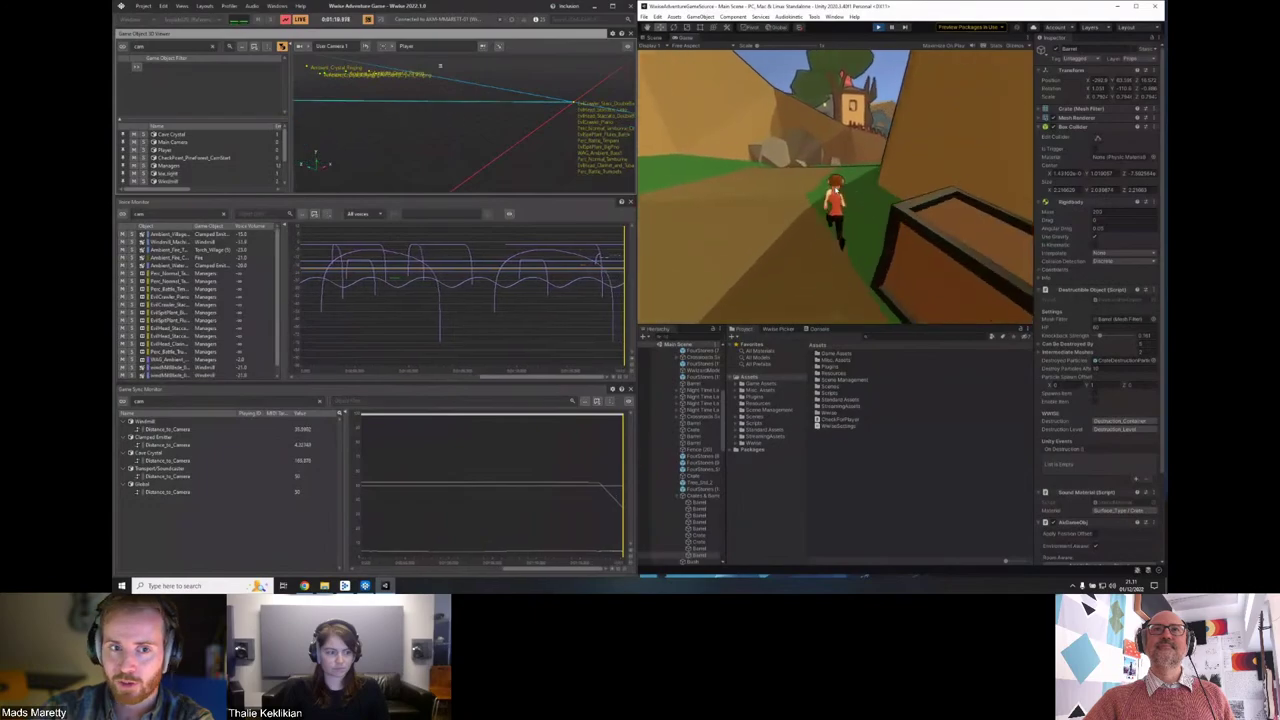
pyautogui.press('w')
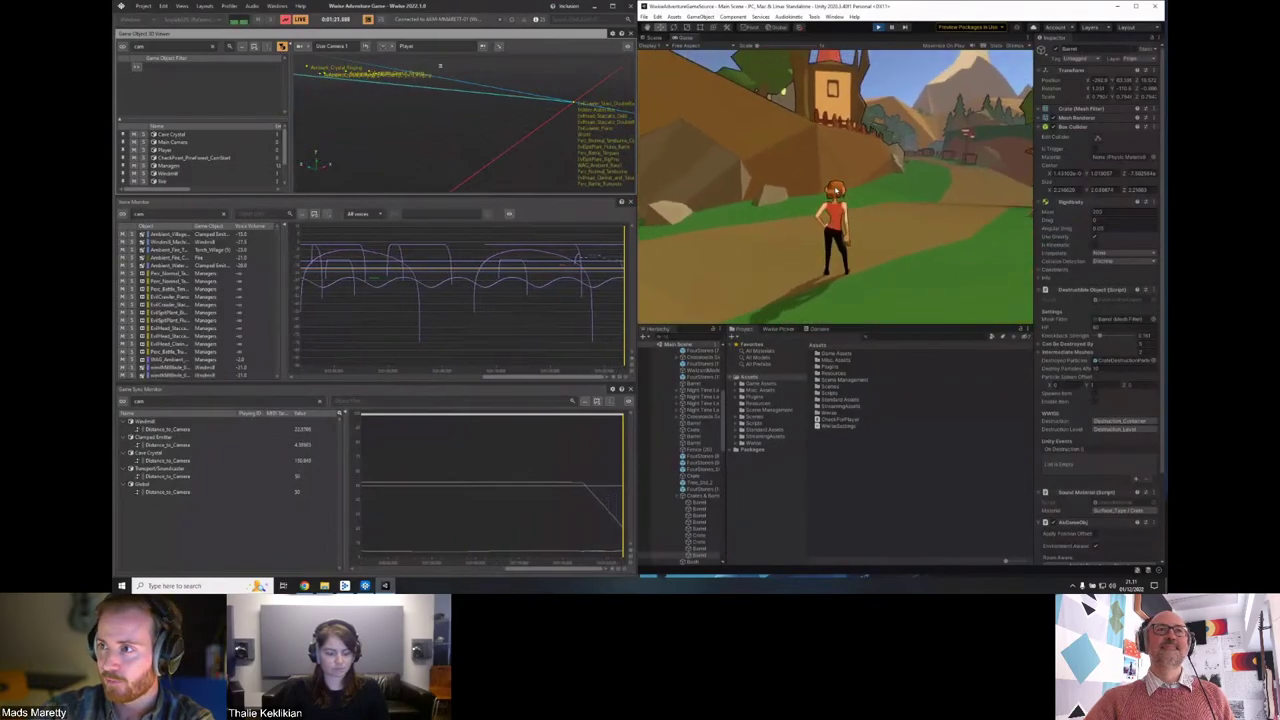
pyautogui.press('w')
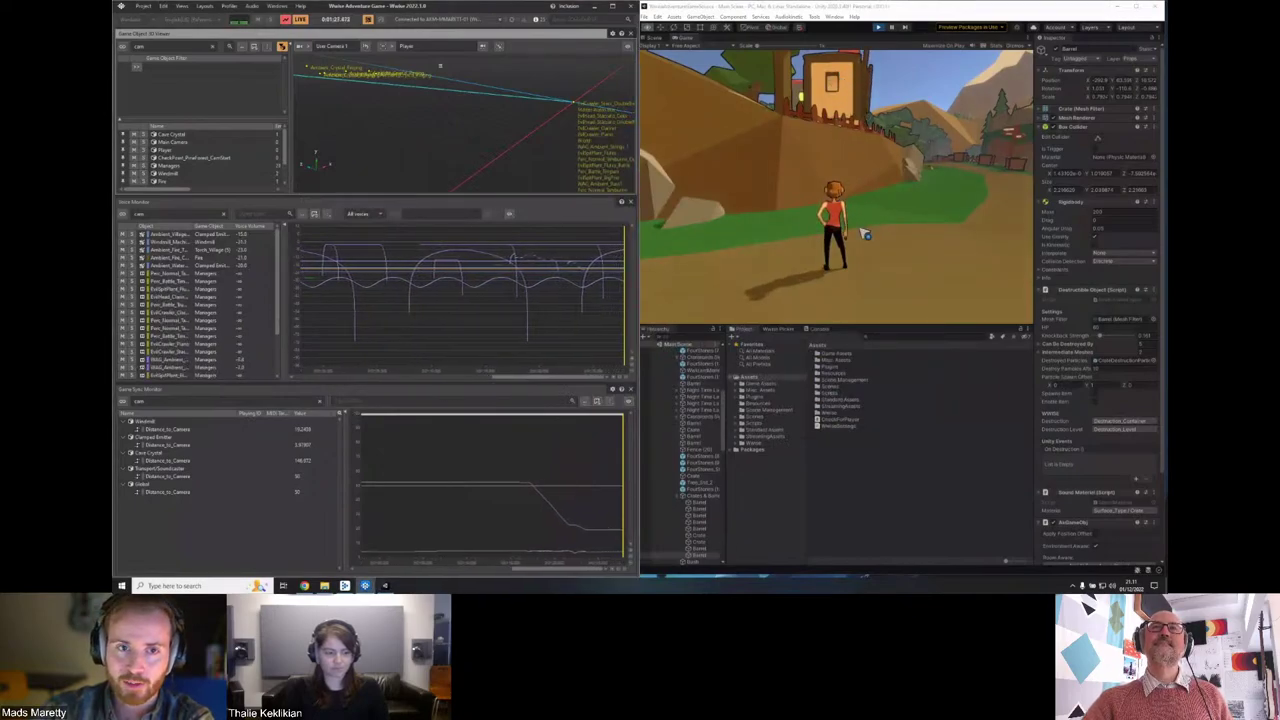
pyautogui.press('s')
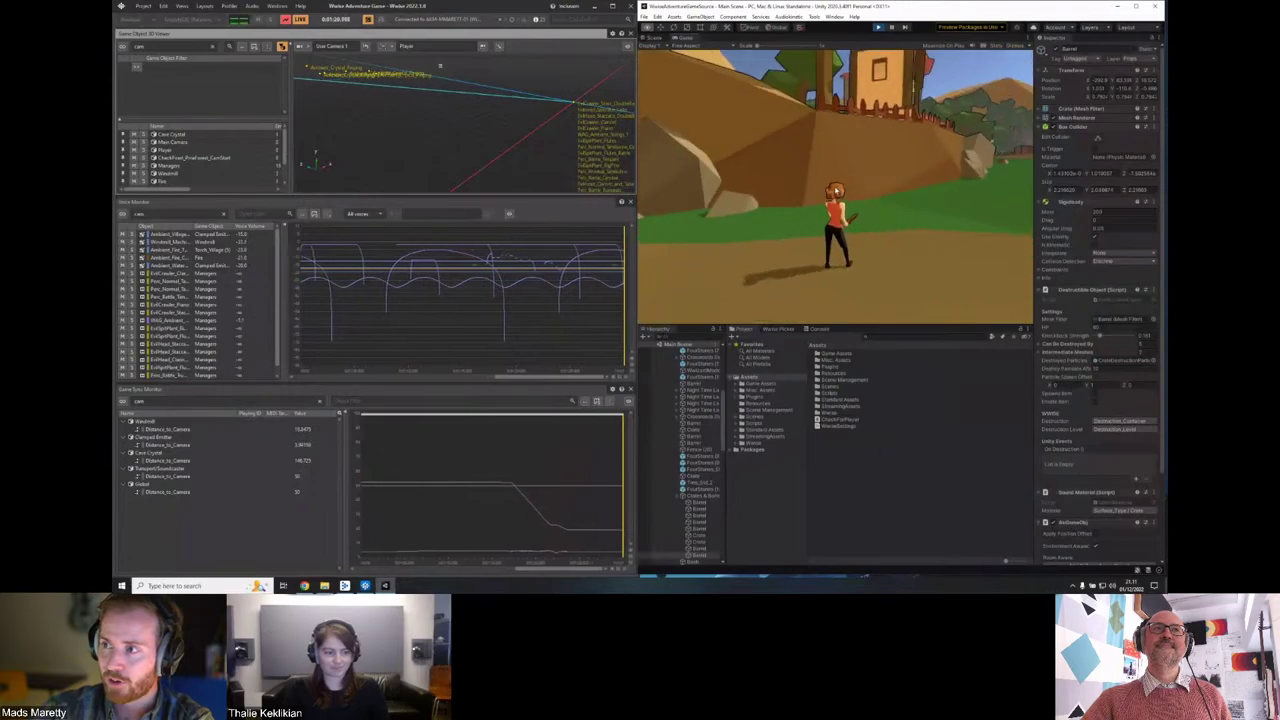
pyautogui.press('w')
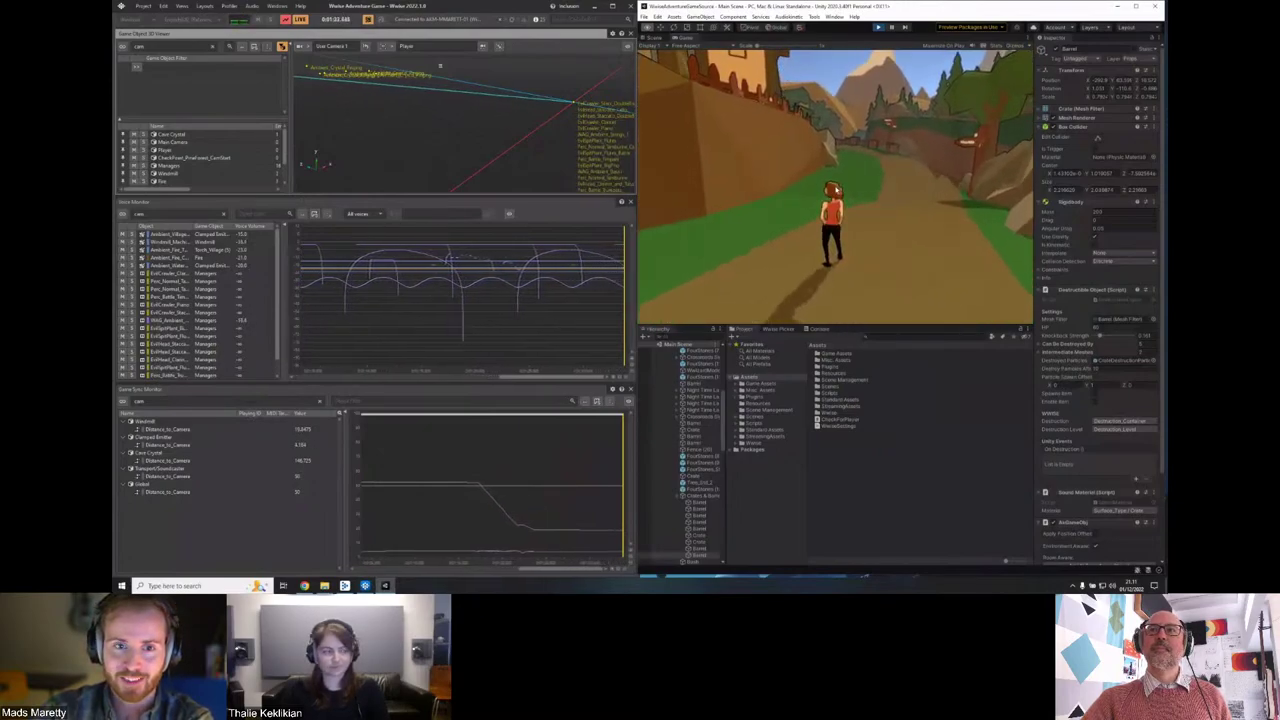
pyautogui.press('s')
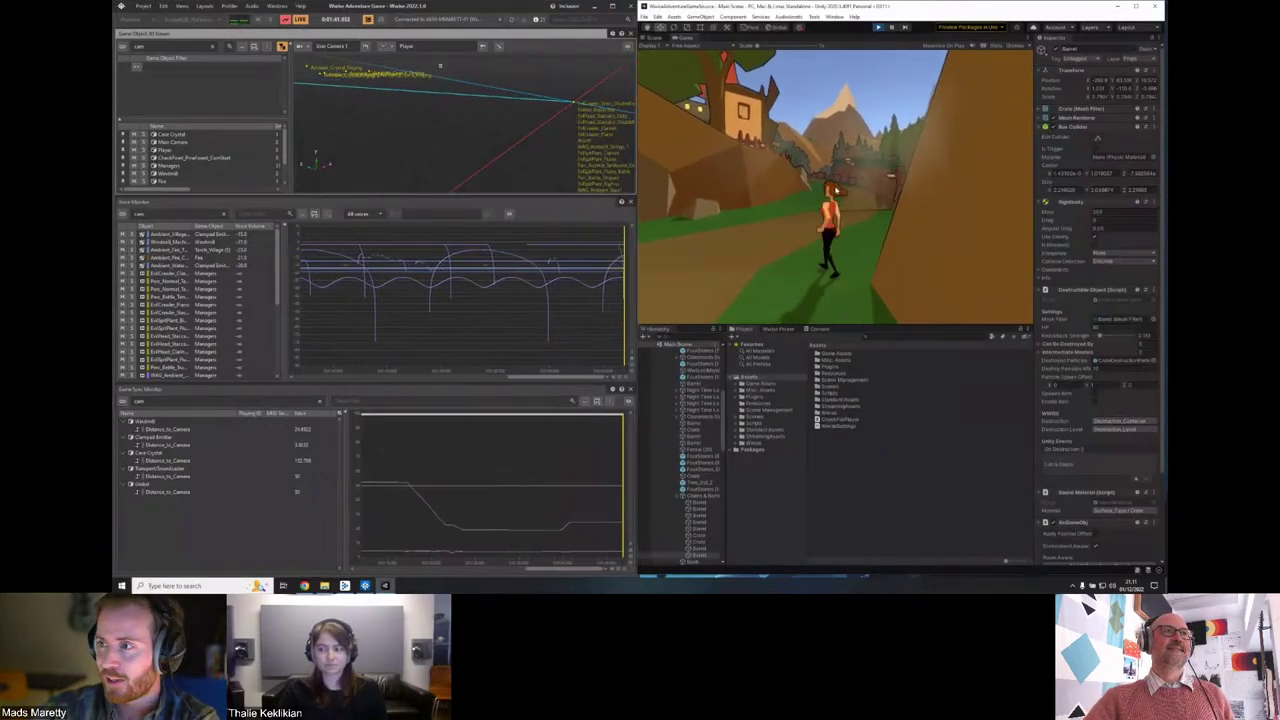
# Teleport the character to the Desert and run to the campfire.
pyautogui.press('Escape')
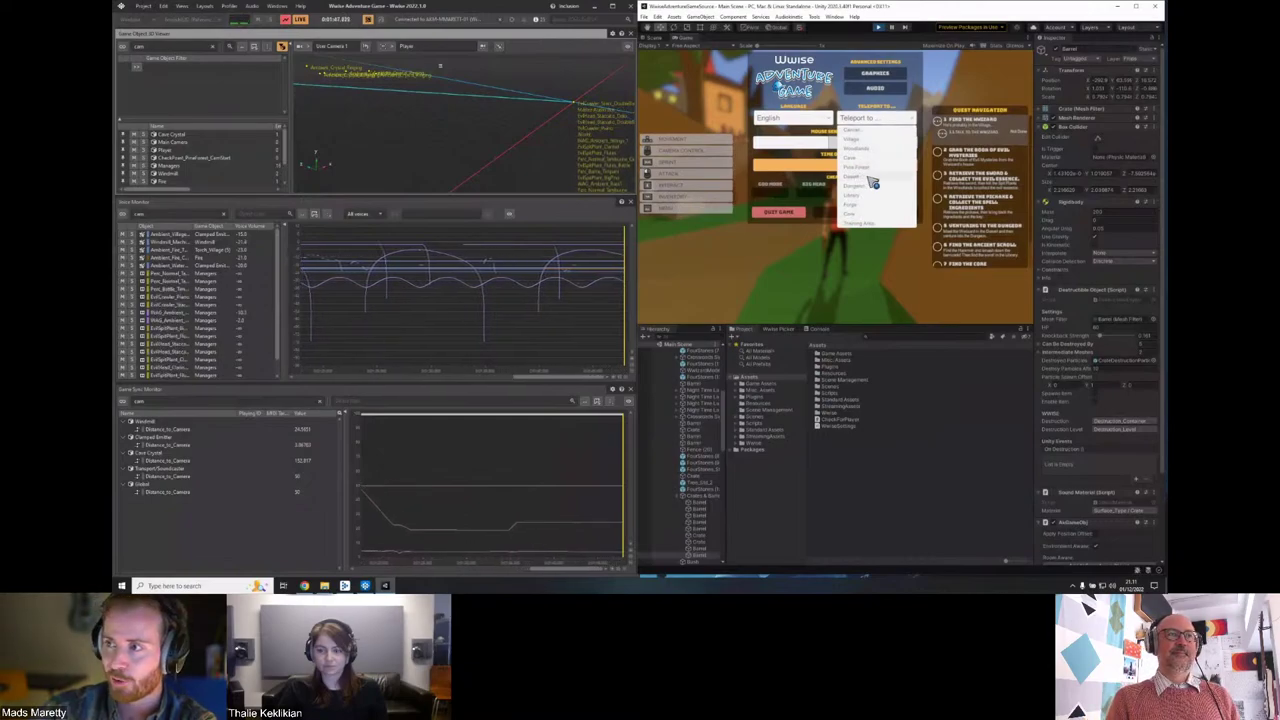
pyautogui.click(873, 178)
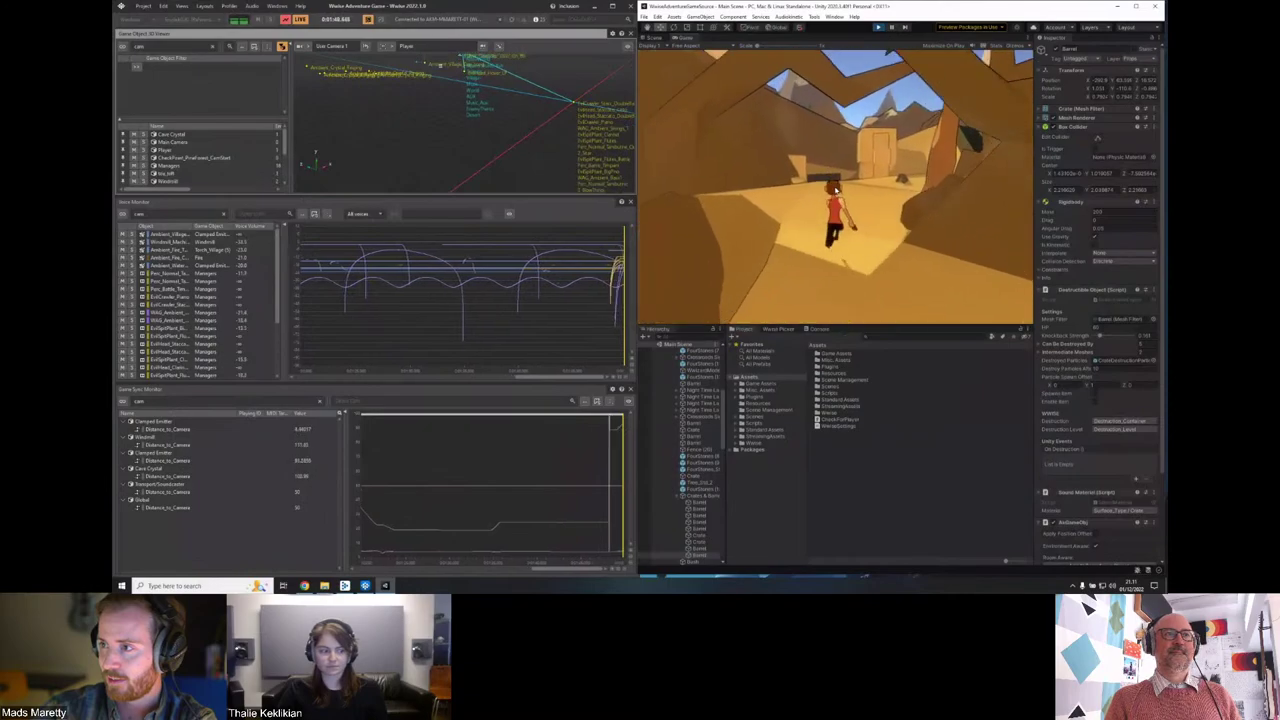
pyautogui.press('w')
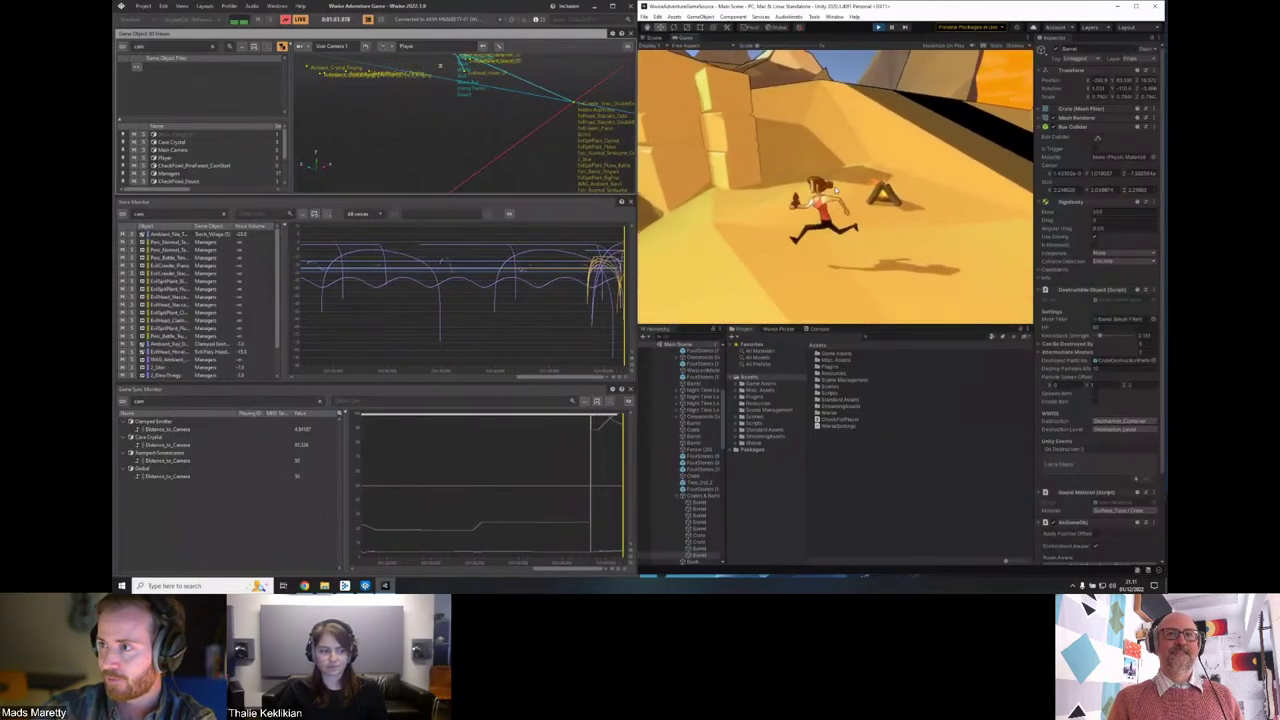
# Review the Wwise audio settings in the in-game menu and resume the game.
pyautogui.press('Escape')
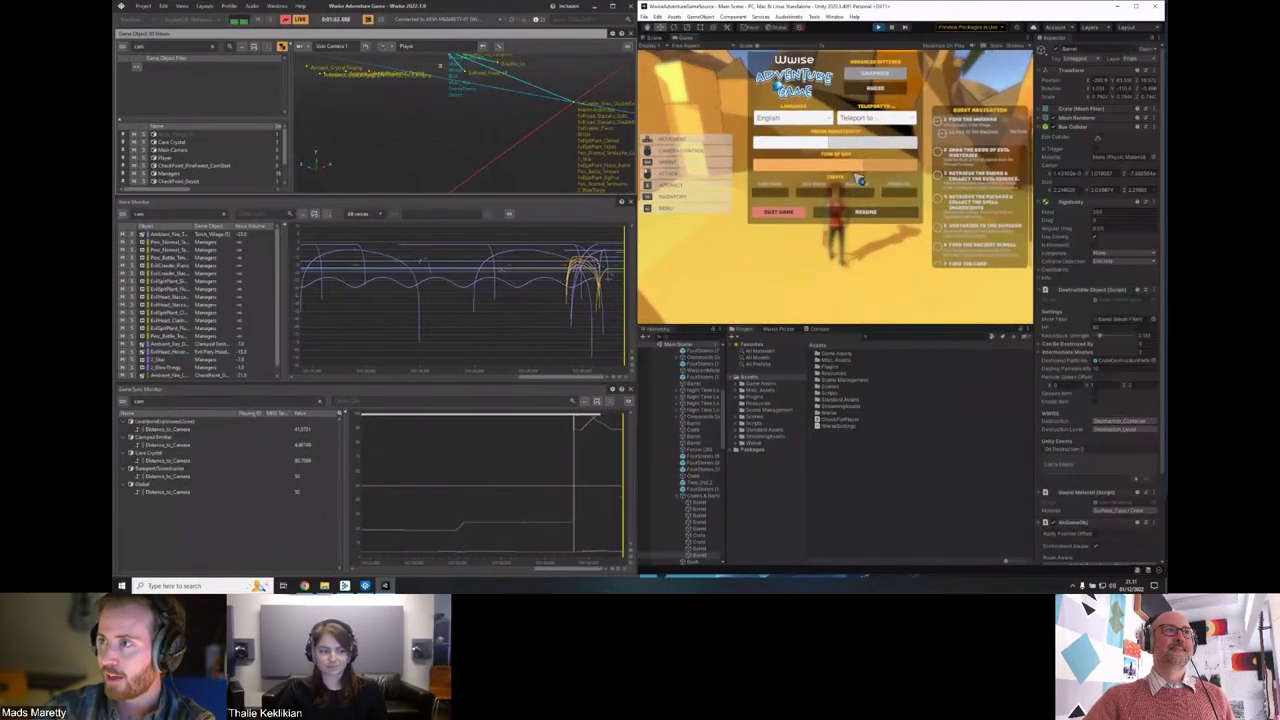
pyautogui.click(870, 88)
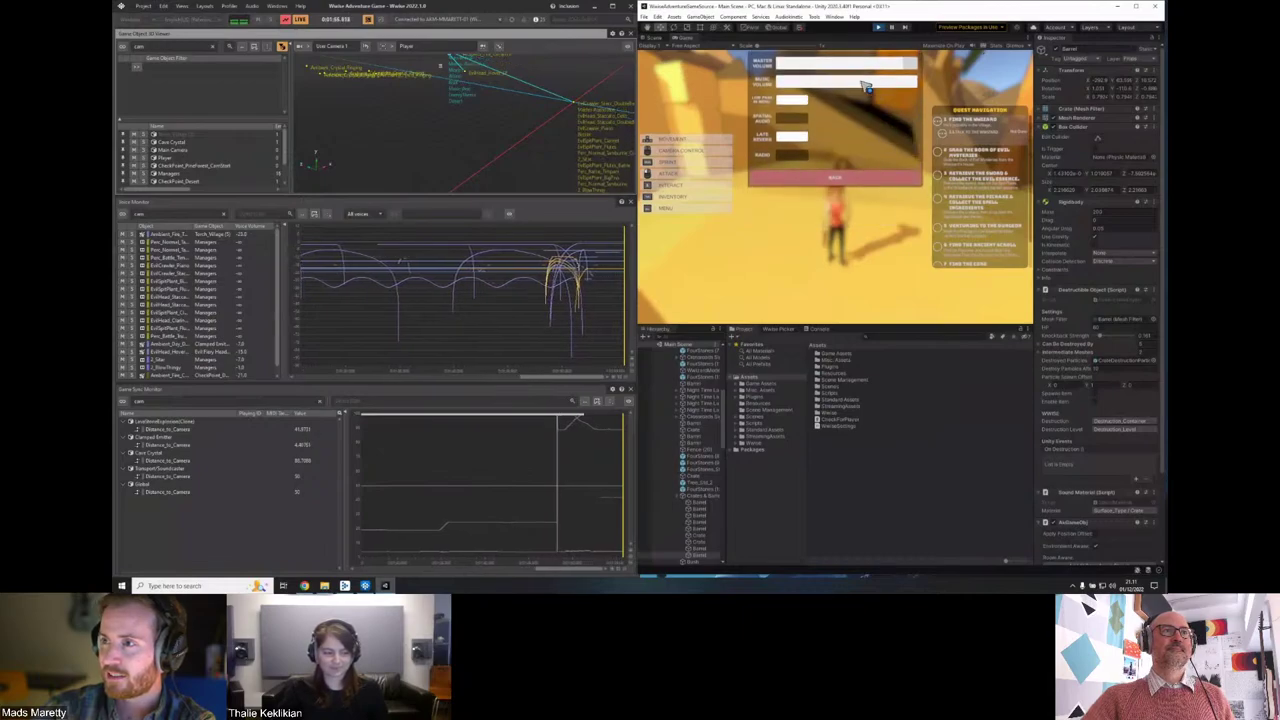
pyautogui.click(860, 179)
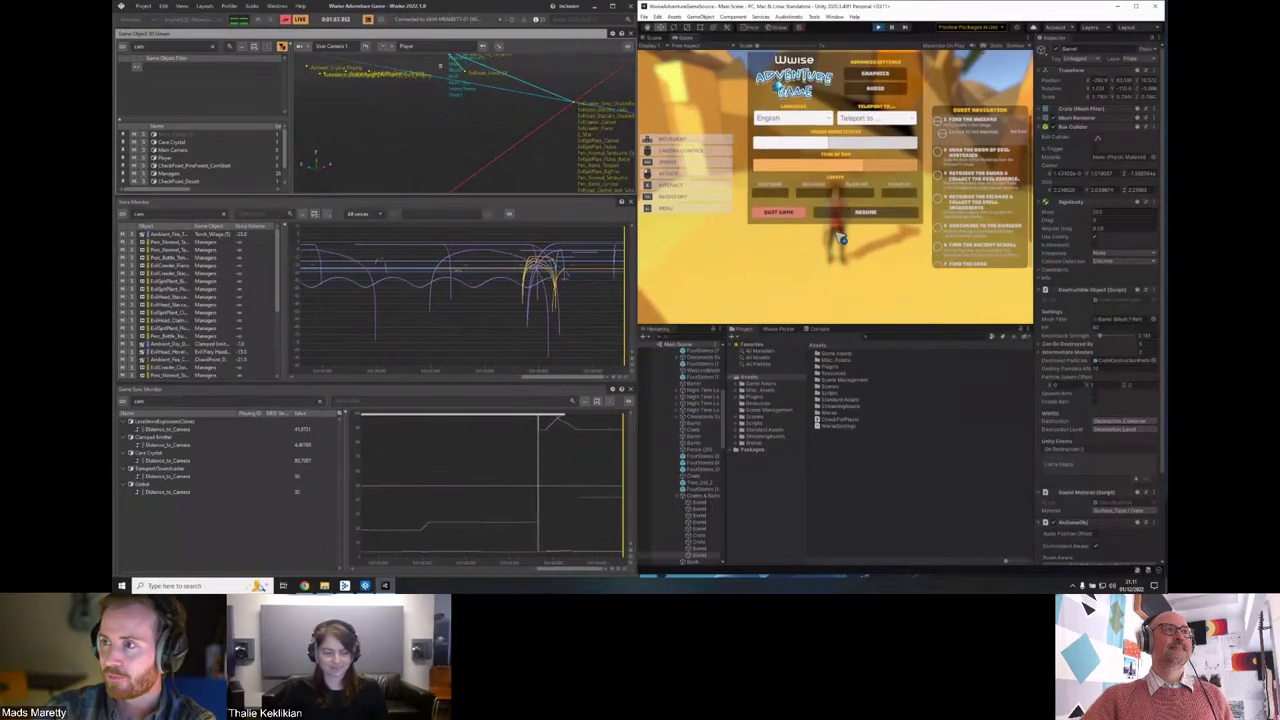
pyautogui.click(852, 215)
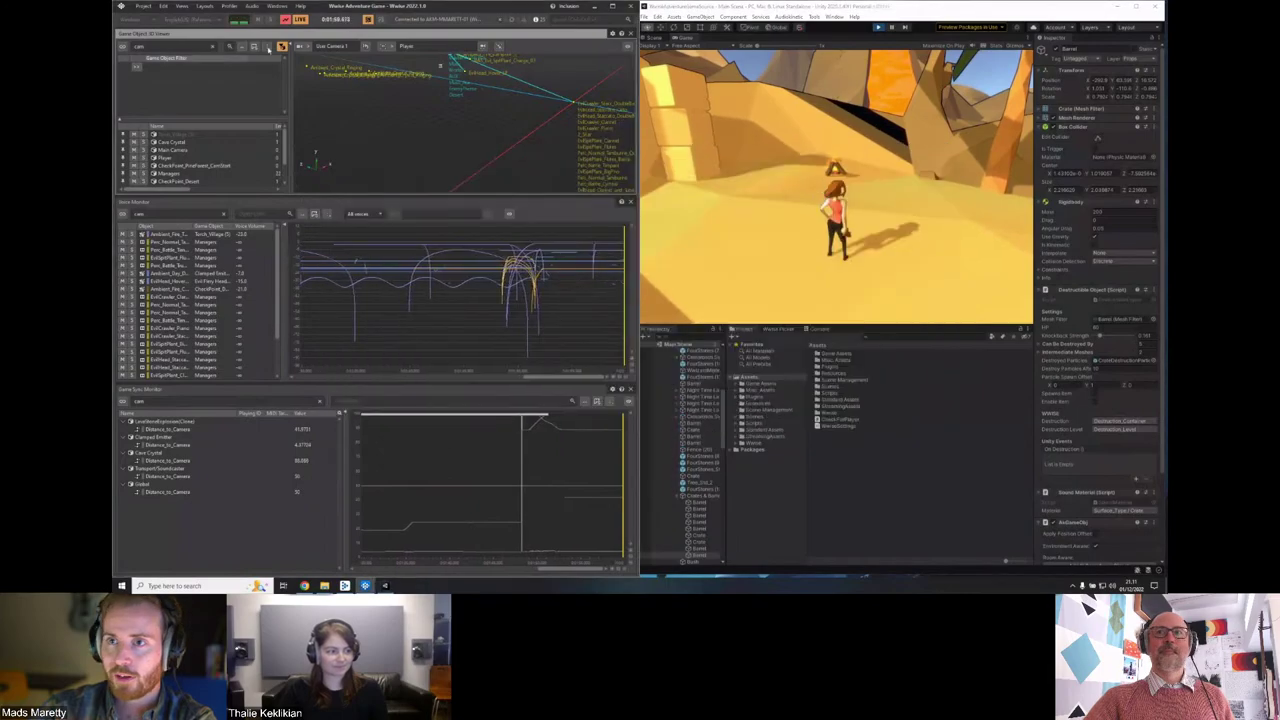
# Switch to the Designer layout, then search the project for "campfire" and open the Ambient_Fire_Campfire sound.
pyautogui.click(228, 6)
pyautogui.click(240, 18)
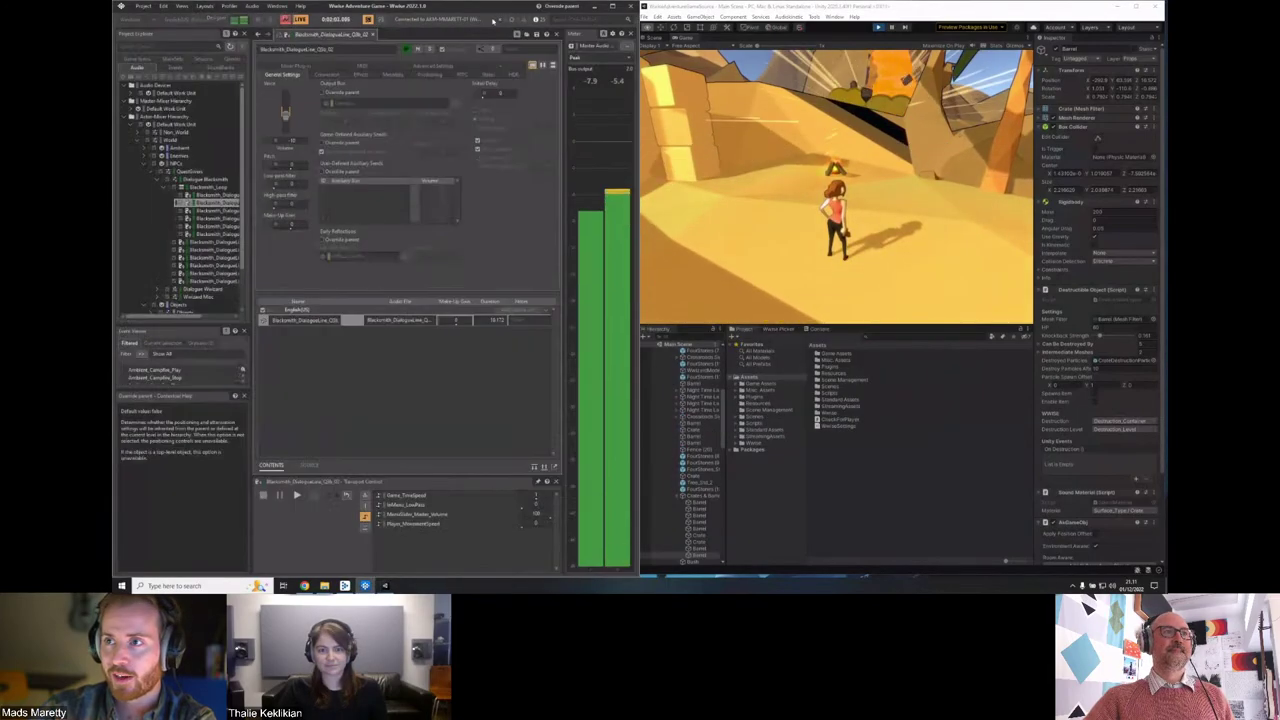
pyautogui.click(565, 19)
pyautogui.write('campfire')
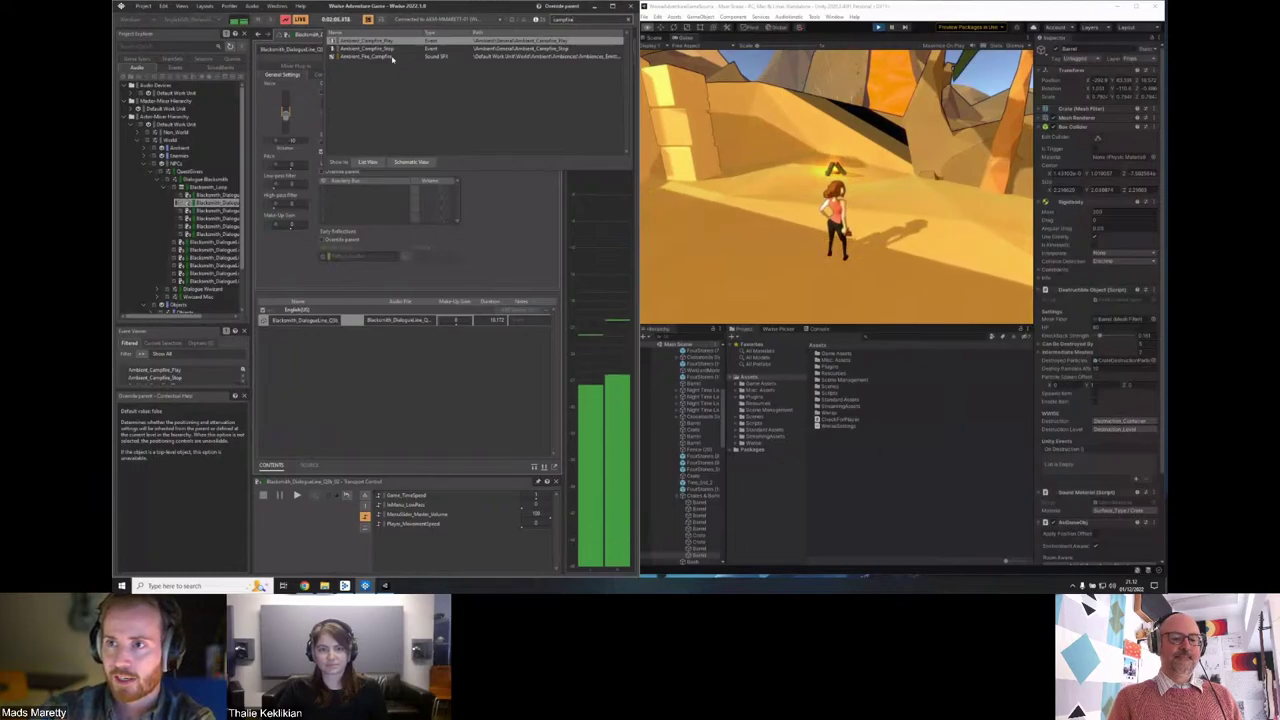
pyautogui.click(590, 56)
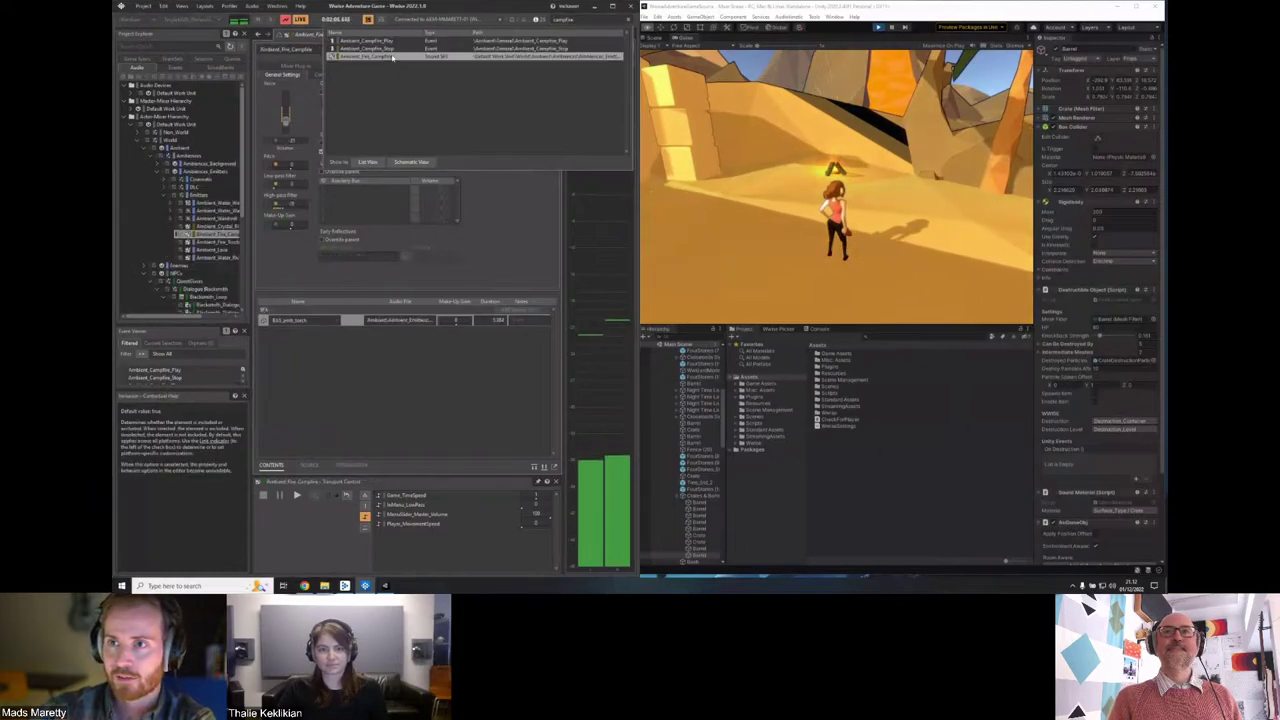
pyautogui.click(477, 87)
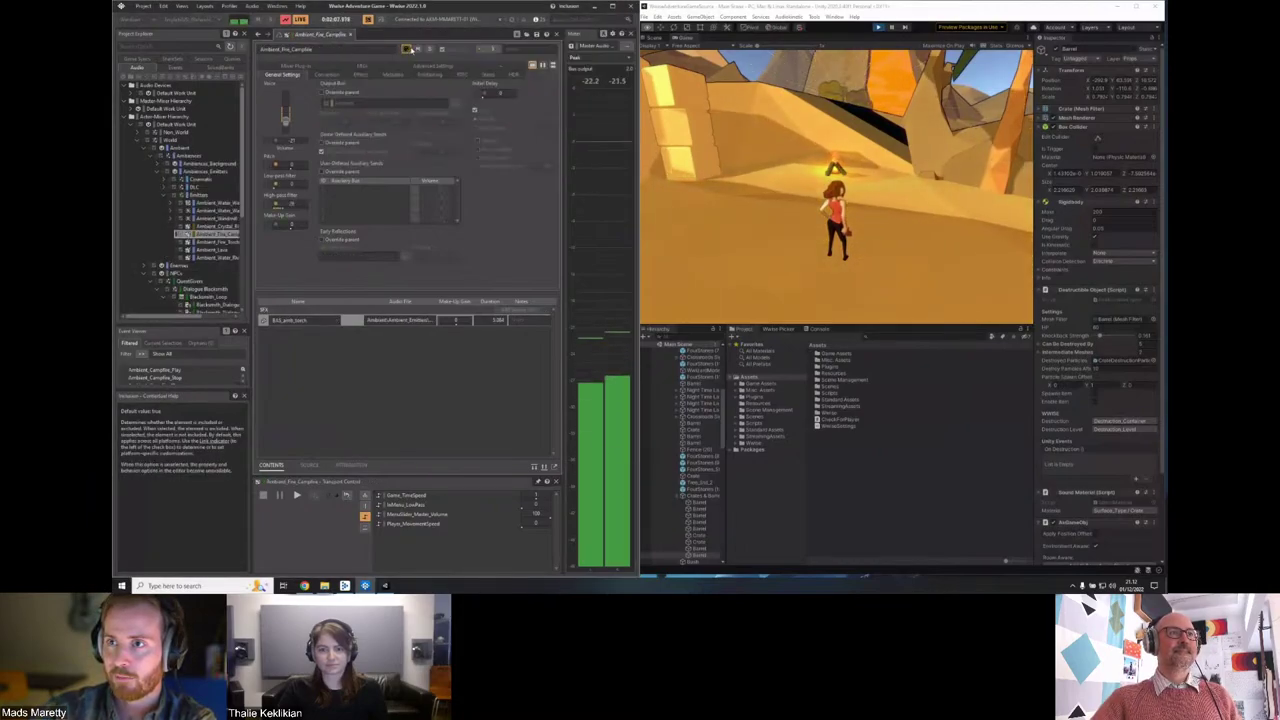
# Examine the campfire sound's positioning settings and its attenuation curve, close the curve editor, and bring up the in-game menu.
pyautogui.click(428, 74)
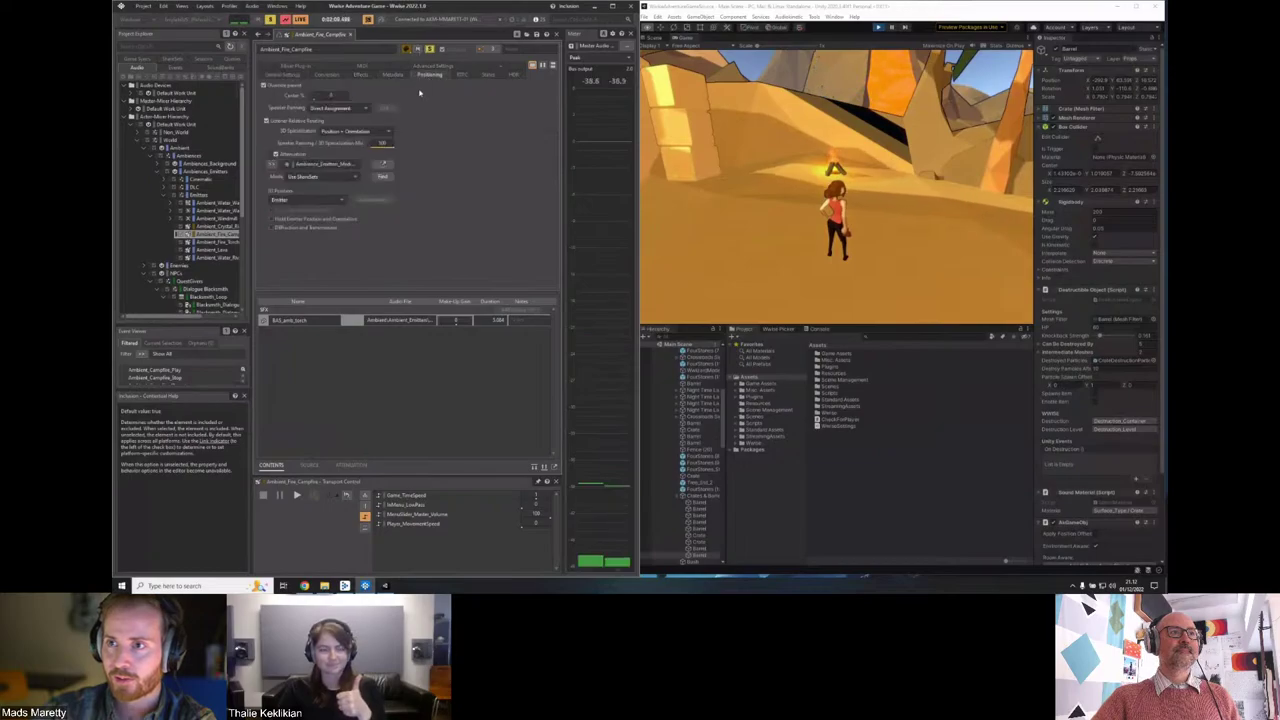
pyautogui.click(381, 166)
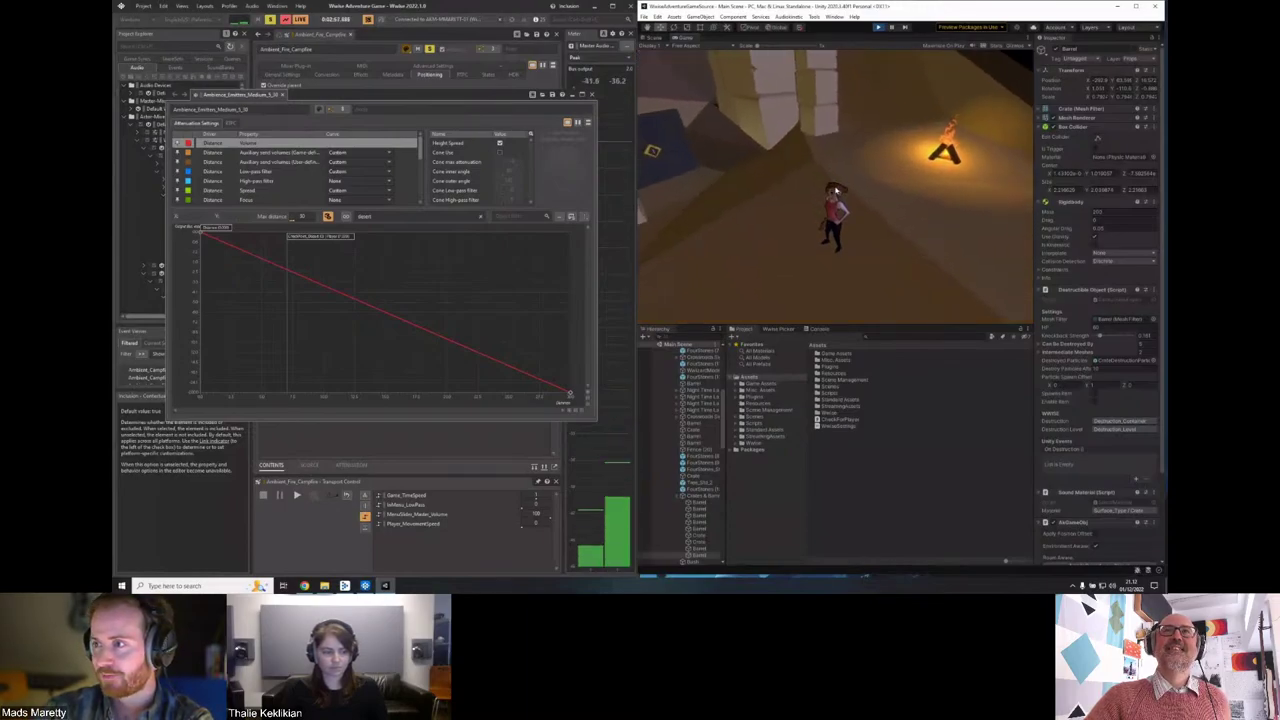
pyautogui.press('Escape')
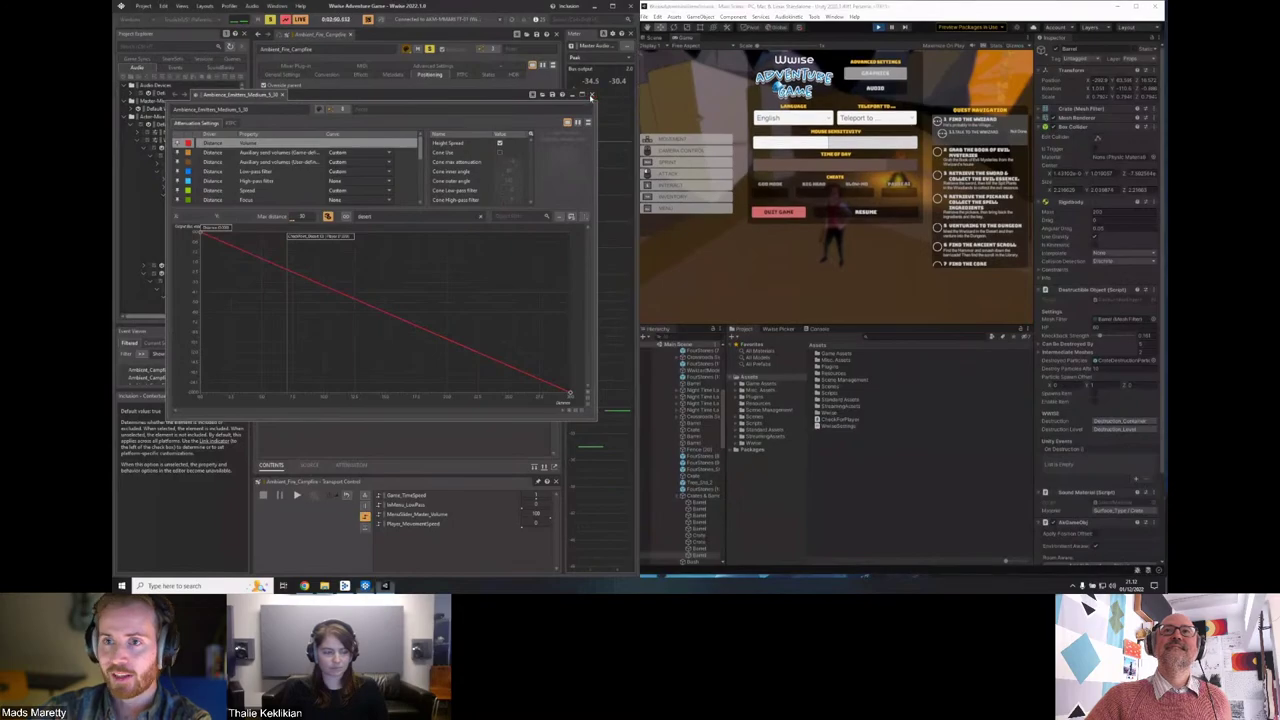
pyautogui.click(589, 95)
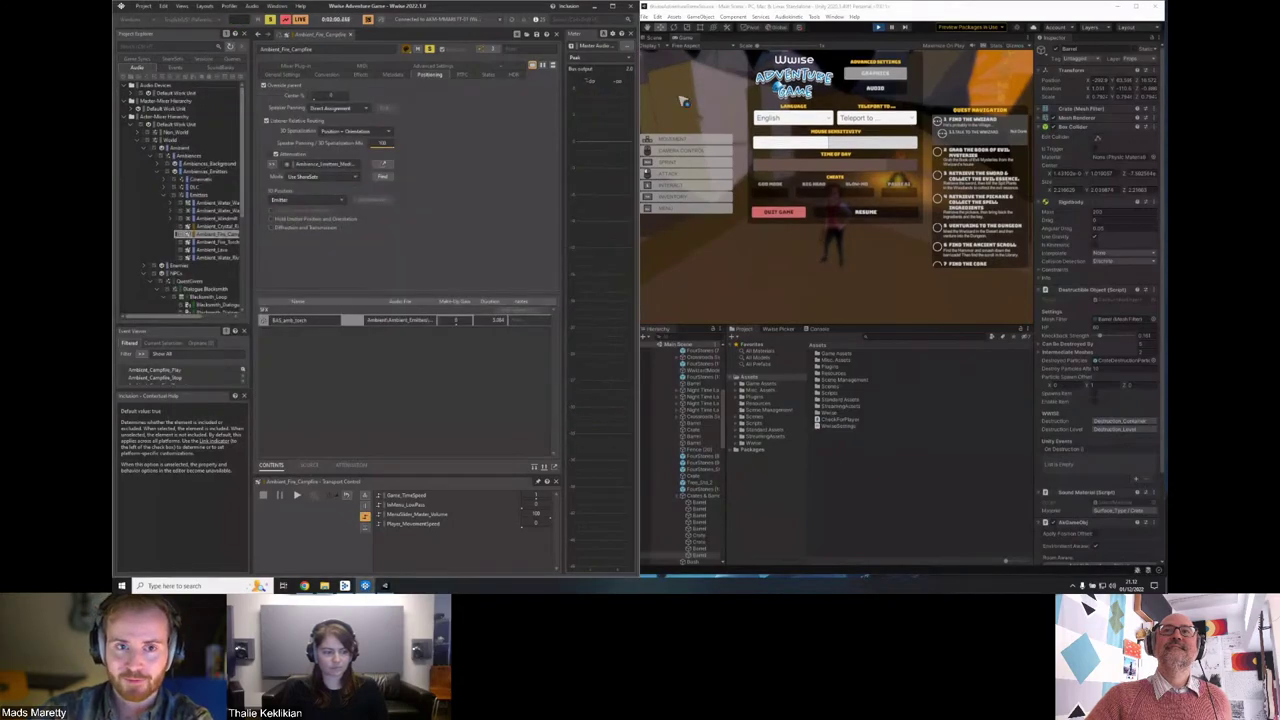
# Teleport the character to the Cave and run along the path to confront the evil head enemies.
pyautogui.click(876, 119)
pyautogui.click(864, 158)
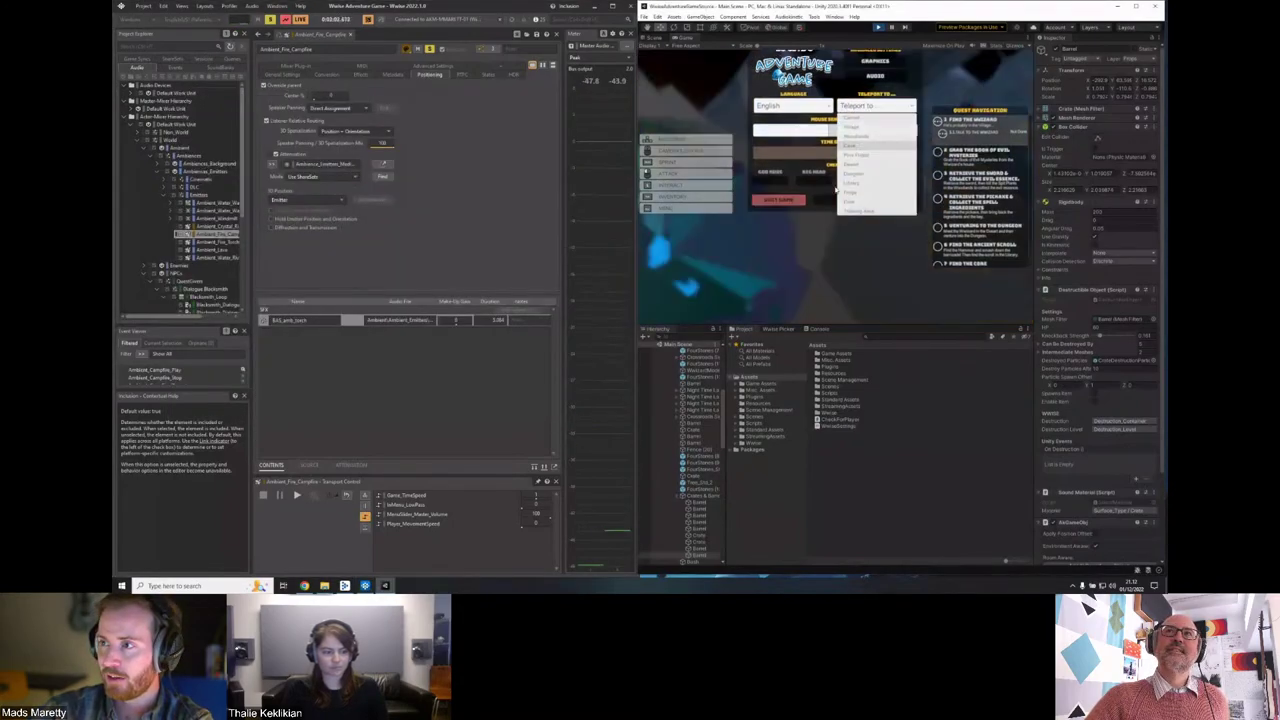
pyautogui.press('w')
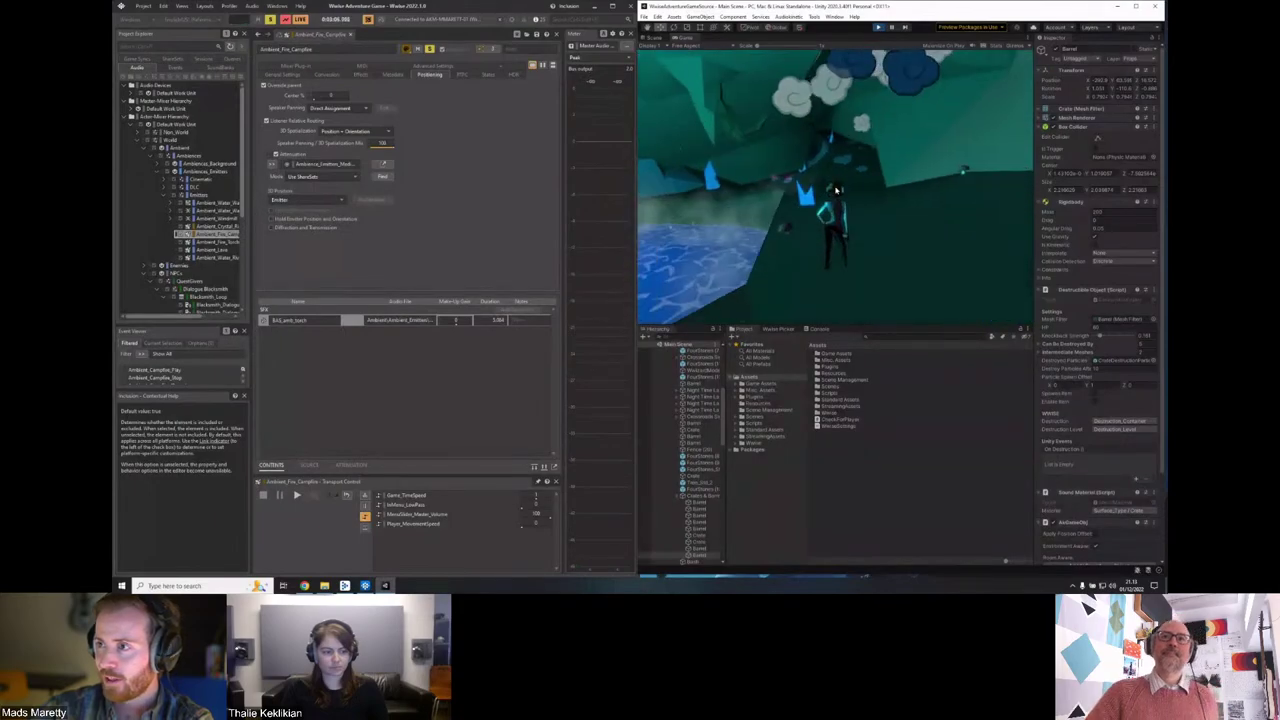
pyautogui.press('w')
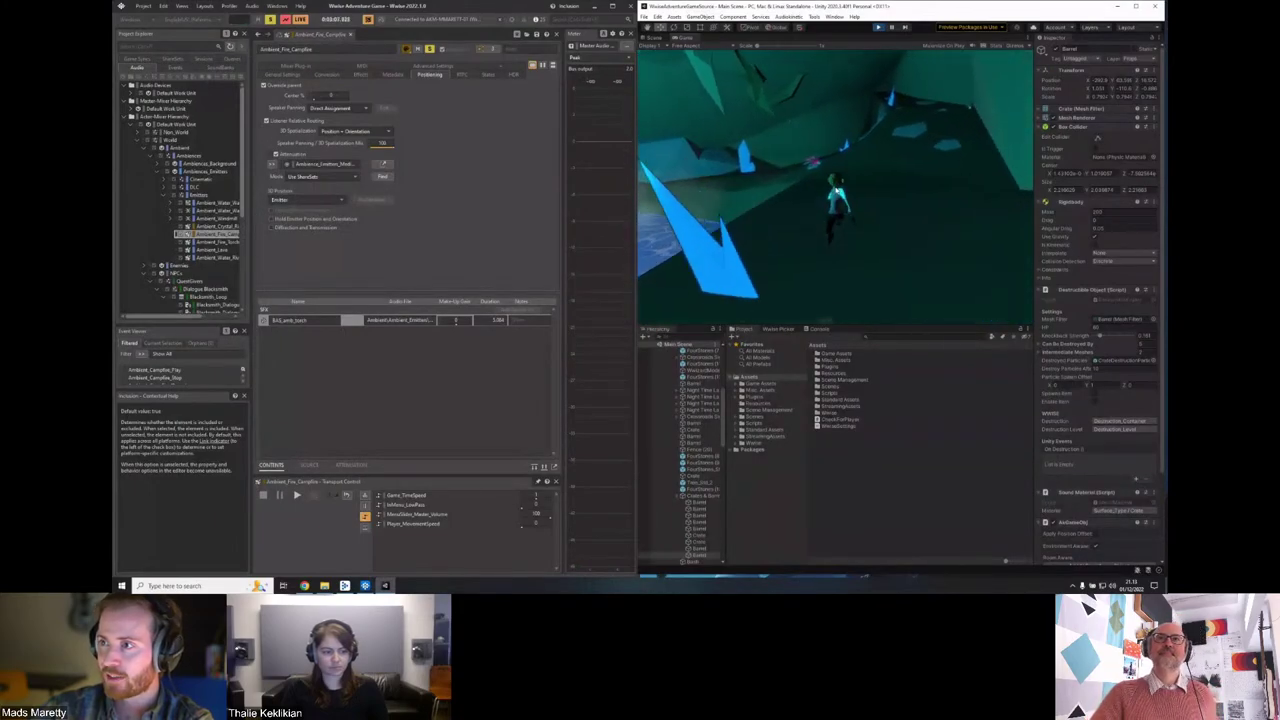
pyautogui.press('w')
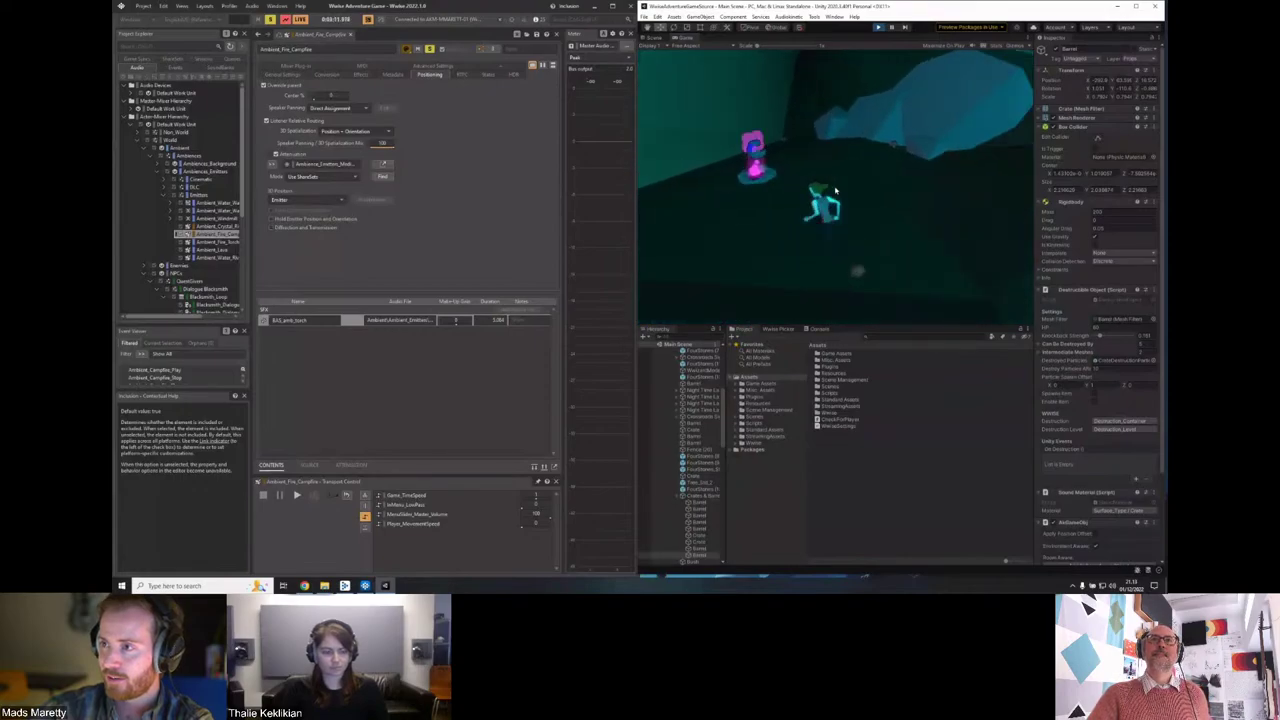
pyautogui.click(785, 195)
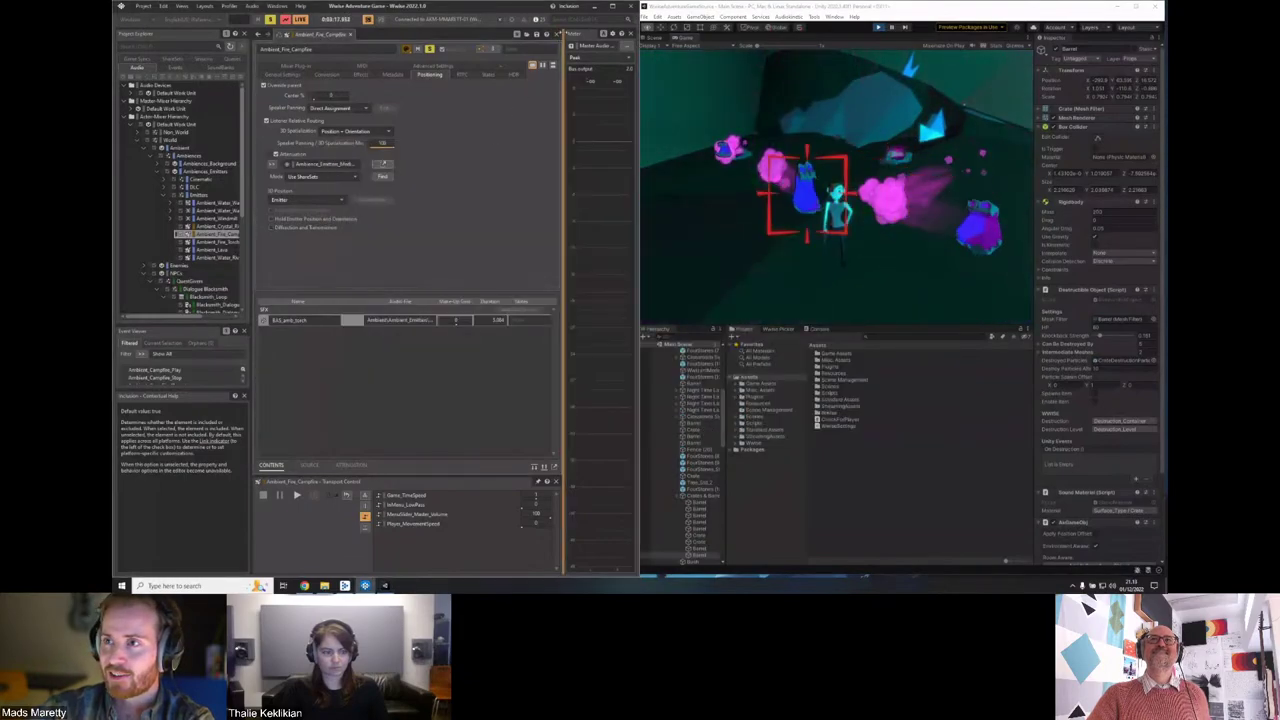
# Widen the project hierarchy, collapse the Ambient branch, and open EvilHead_Attack_Bite under Enemies_EvilHead.
pyautogui.scroll(-5, 185, 200)
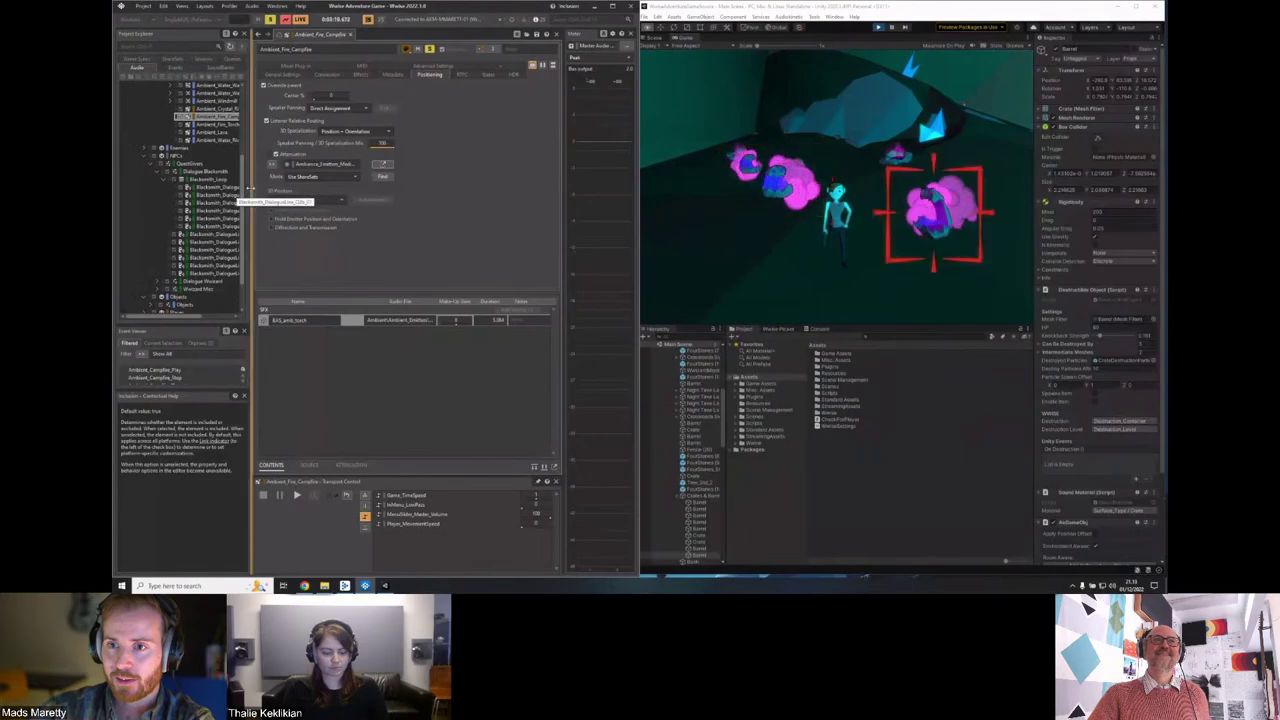
pyautogui.moveTo(250, 300); pyautogui.dragTo(272, 300)
pyautogui.click(143, 140)
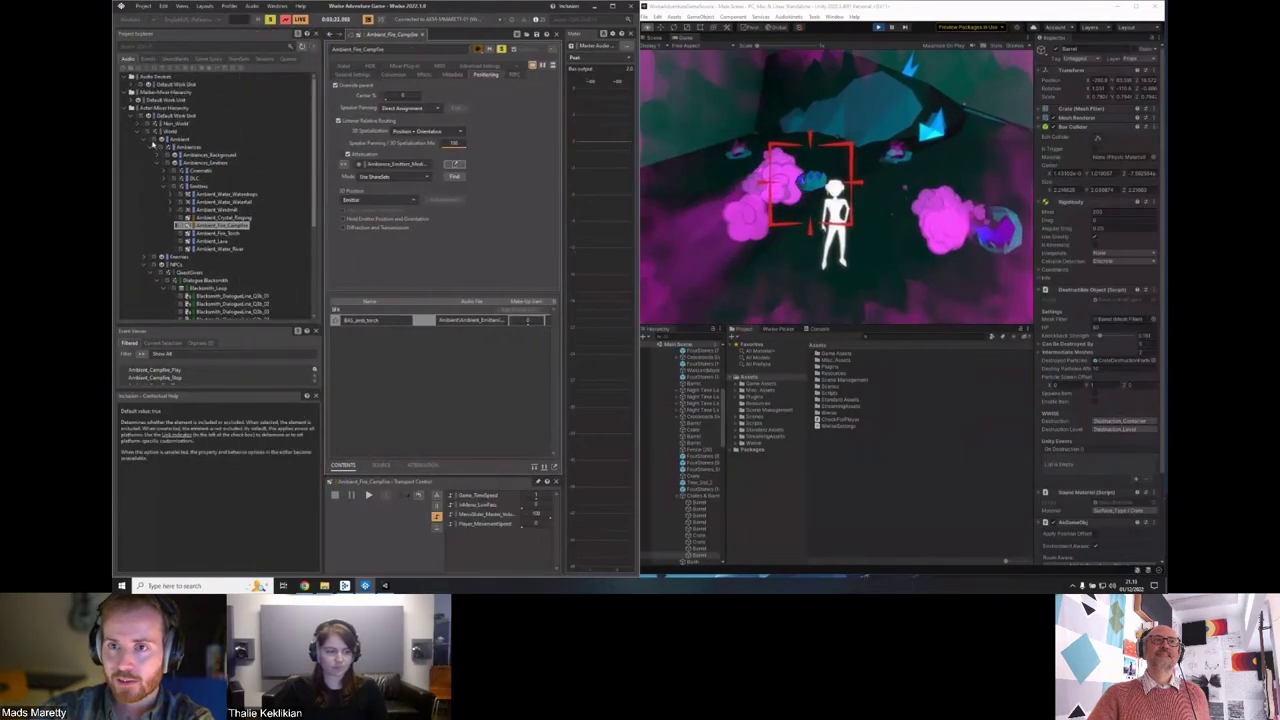
pyautogui.click(147, 157)
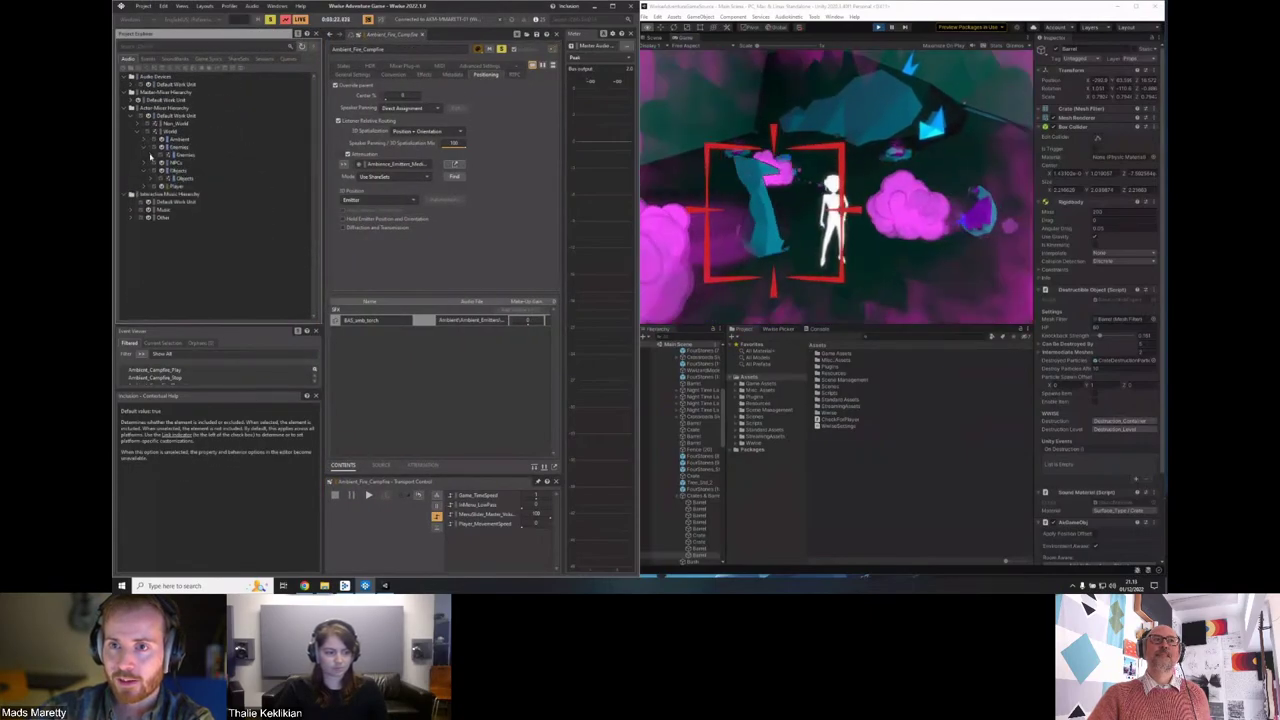
pyautogui.click(155, 148)
pyautogui.click(168, 171)
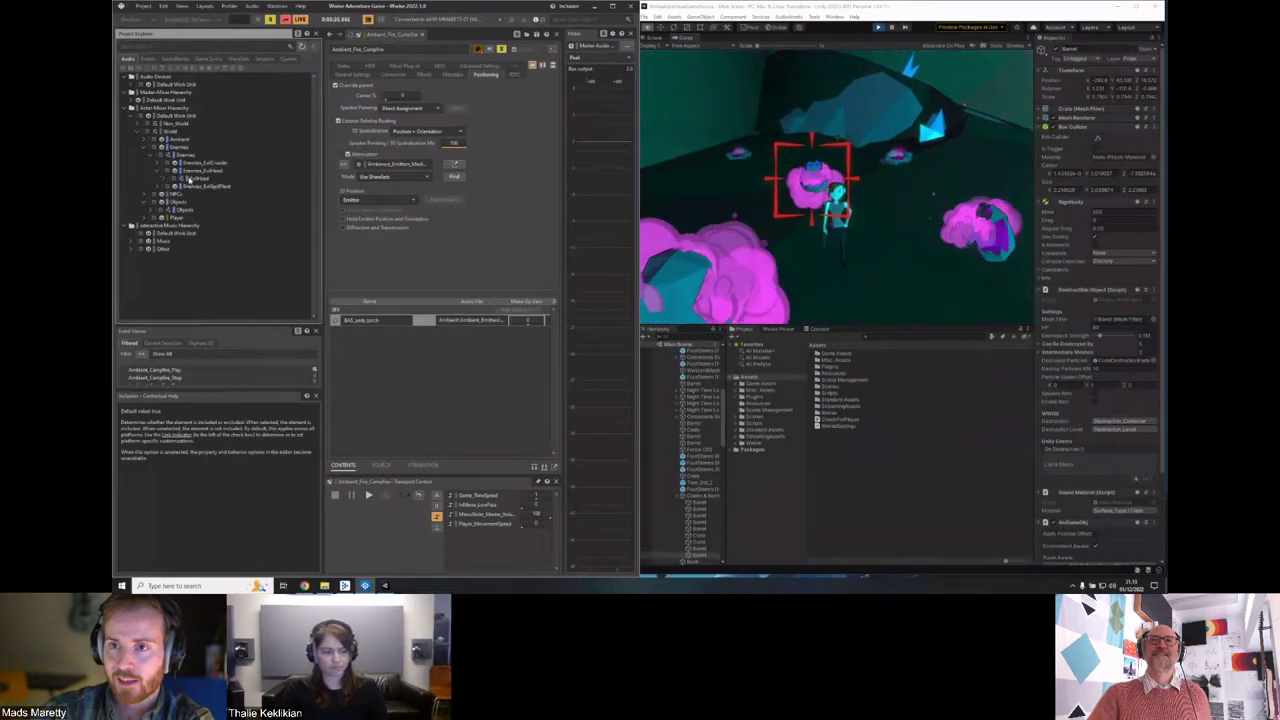
pyautogui.click(167, 178)
pyautogui.click(209, 186)
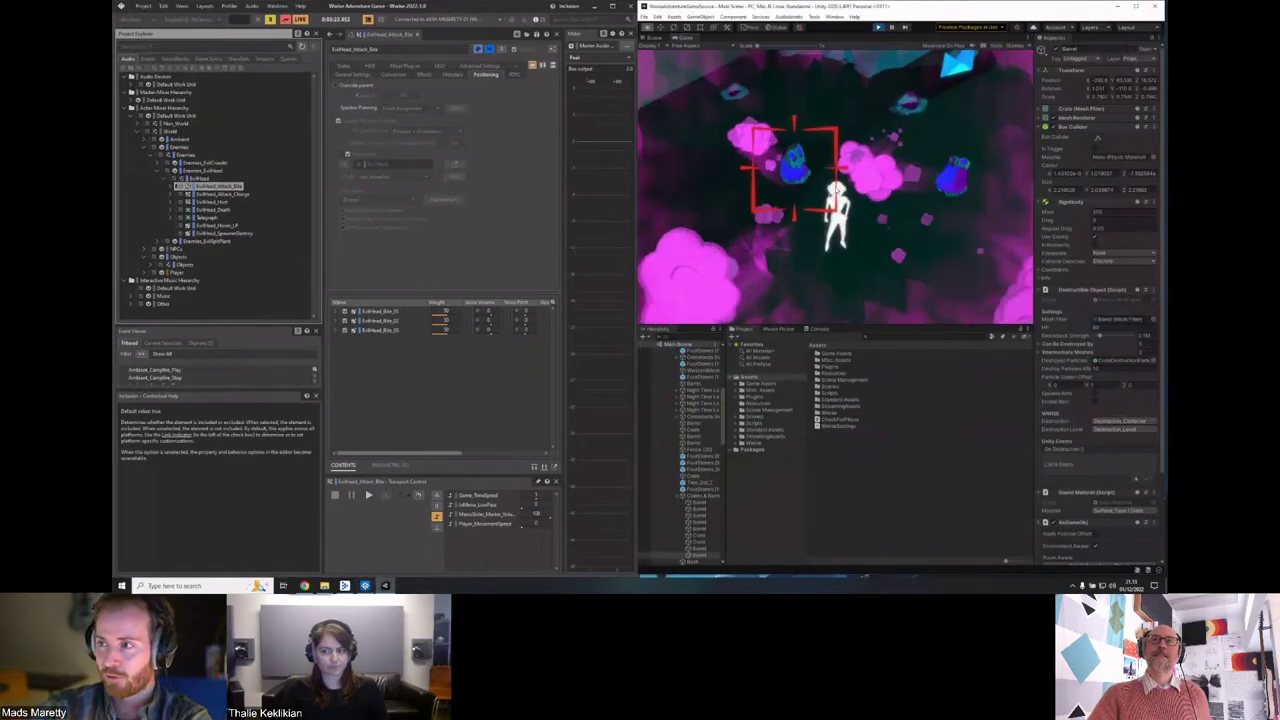
# Locate the Player in the Scene view and inspect the positions of the main camera and the player model among the enemies.
pyautogui.hotkey('ctrl', '1')
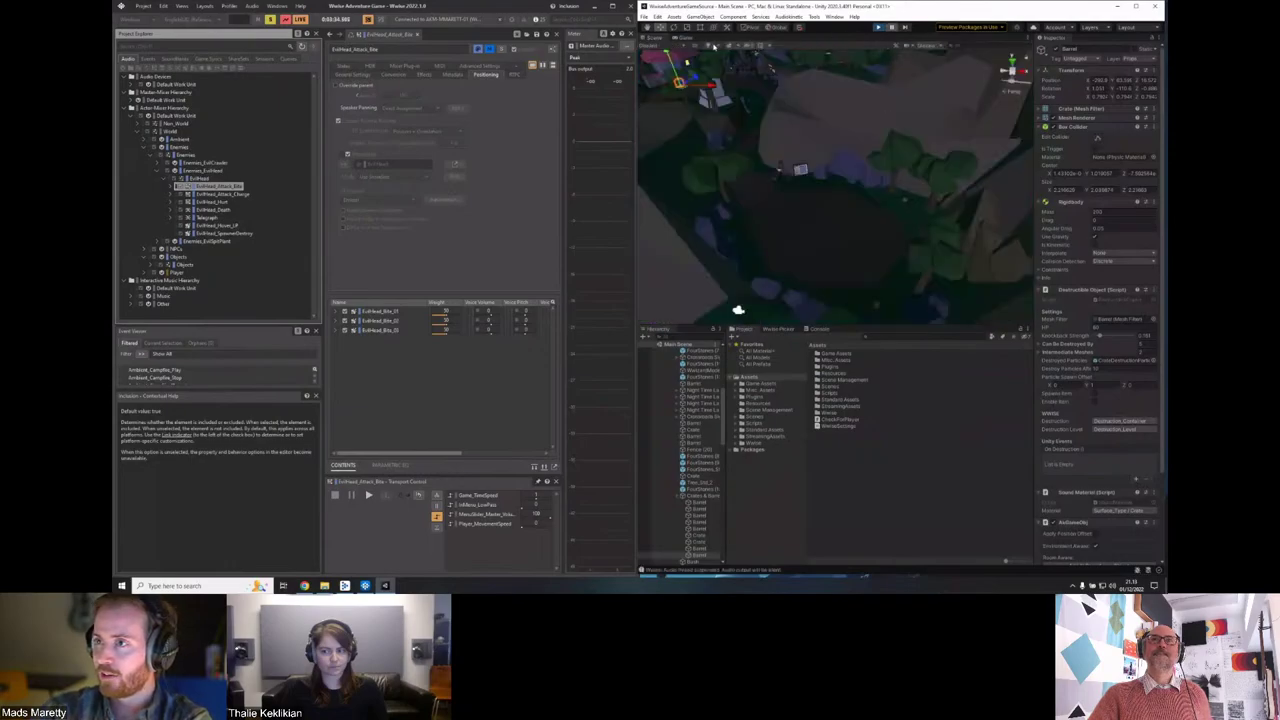
pyautogui.scroll(5, 689, 377)
pyautogui.doubleClick(686, 355)
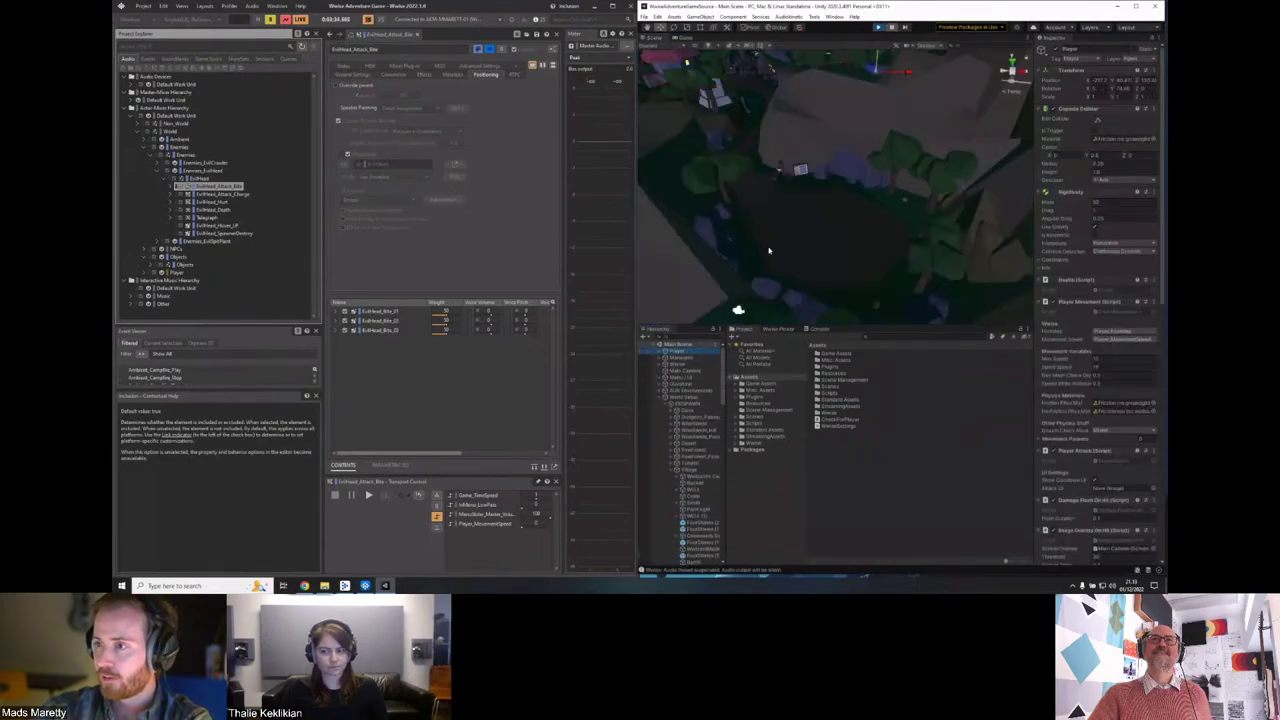
pyautogui.scroll(-5, 896, 196)
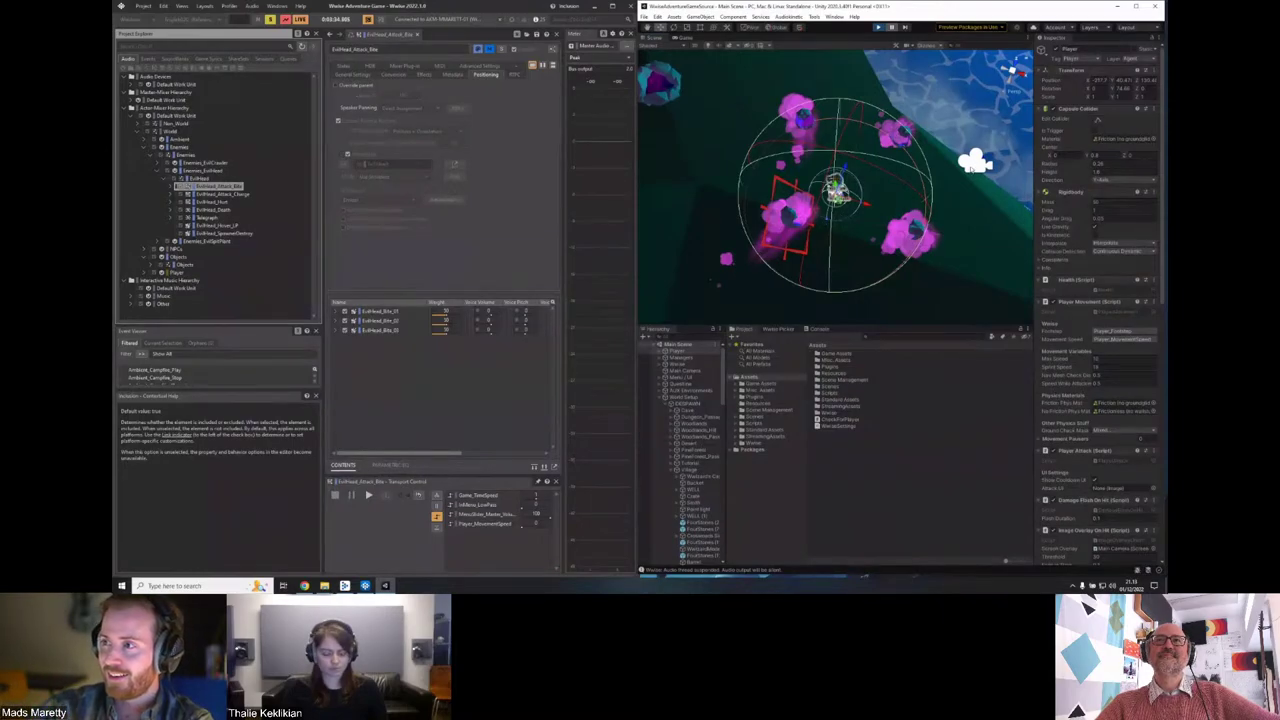
pyautogui.click(975, 163)
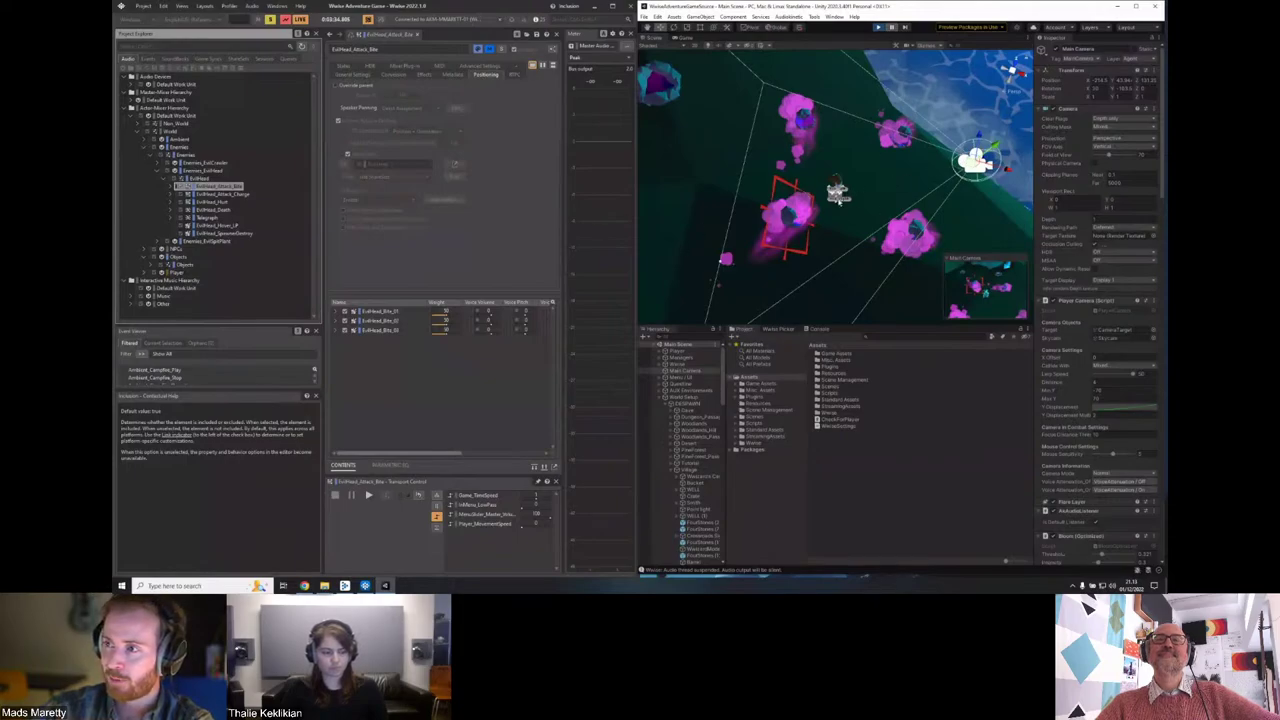
pyautogui.click(838, 190)
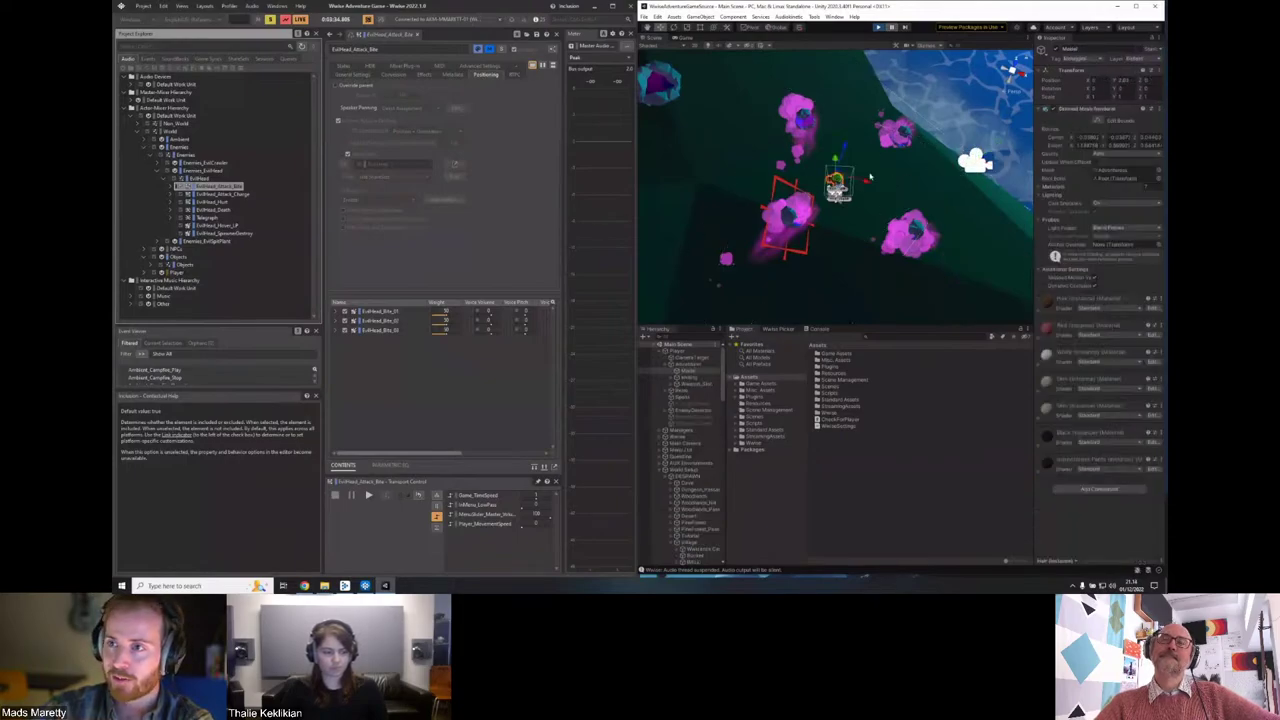
# Review the playback limit and distance-based priority offset in the advanced settings of EvilHead_Attack_Bite.
pyautogui.click(505, 67)
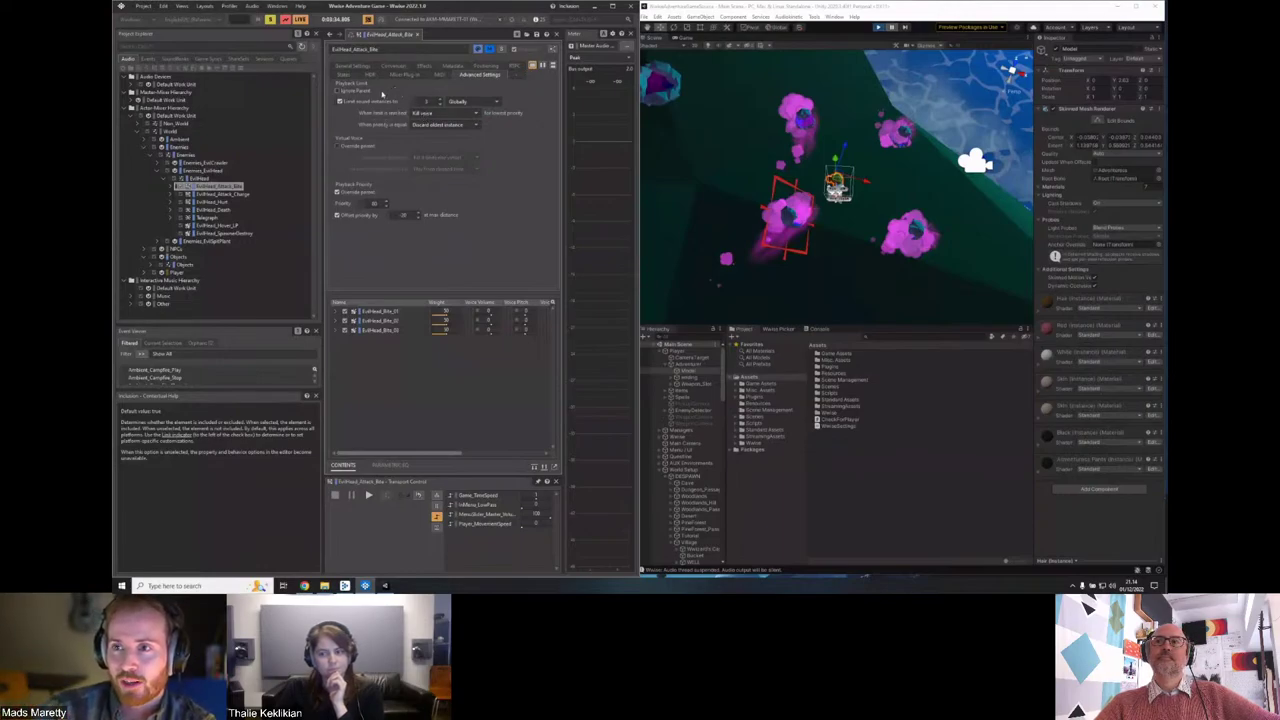
pyautogui.click(428, 101)
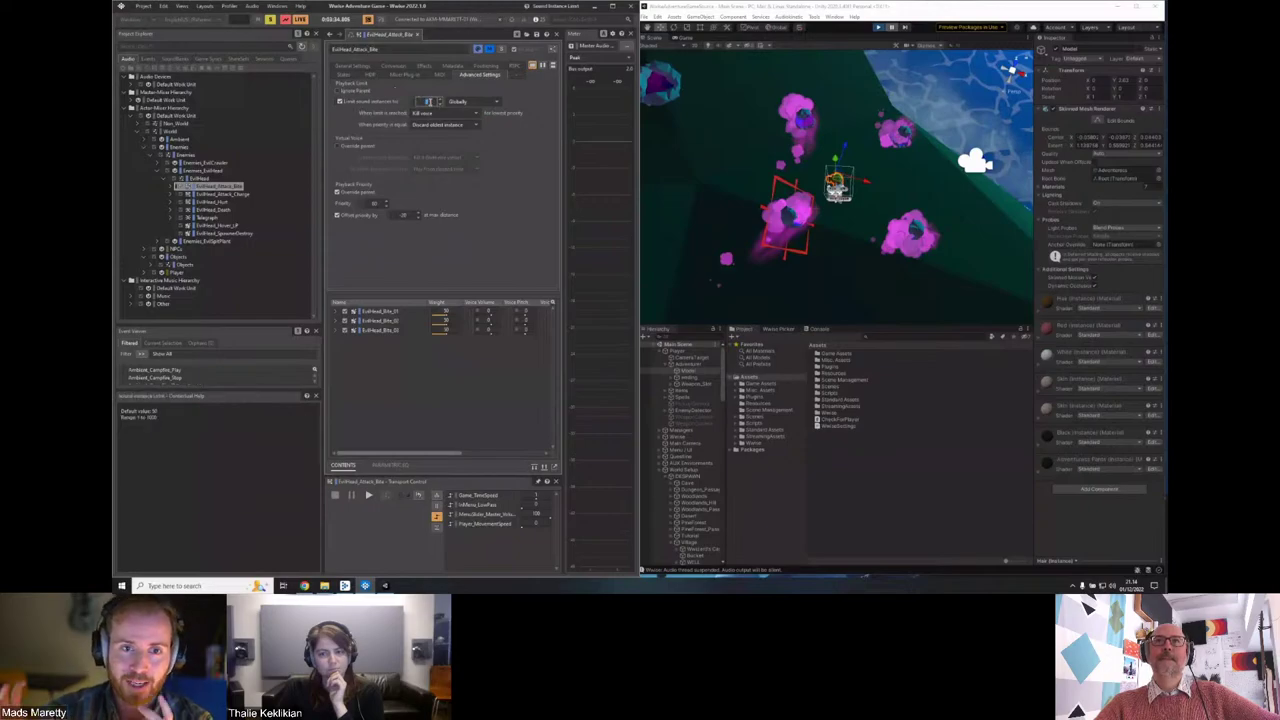
pyautogui.click(403, 215)
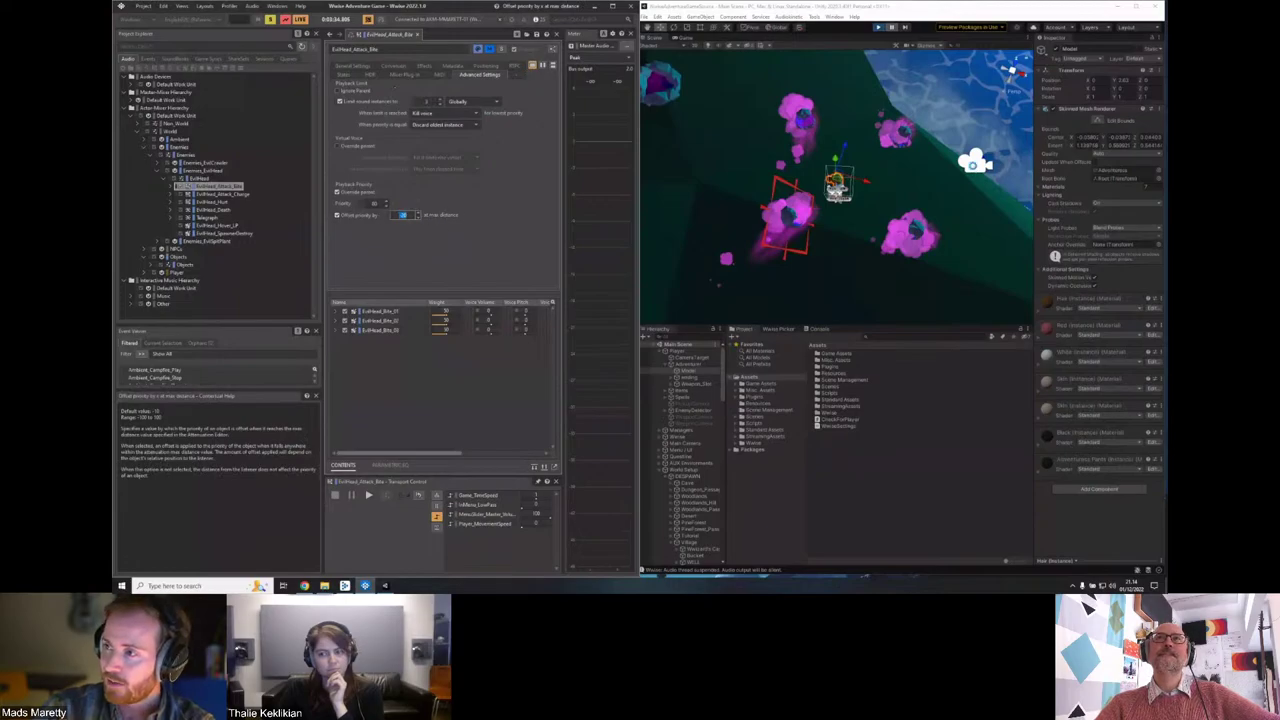
# Compare the positions of the main camera, the near and far evil heads, and the player model in the scene.
pyautogui.click(975, 162)
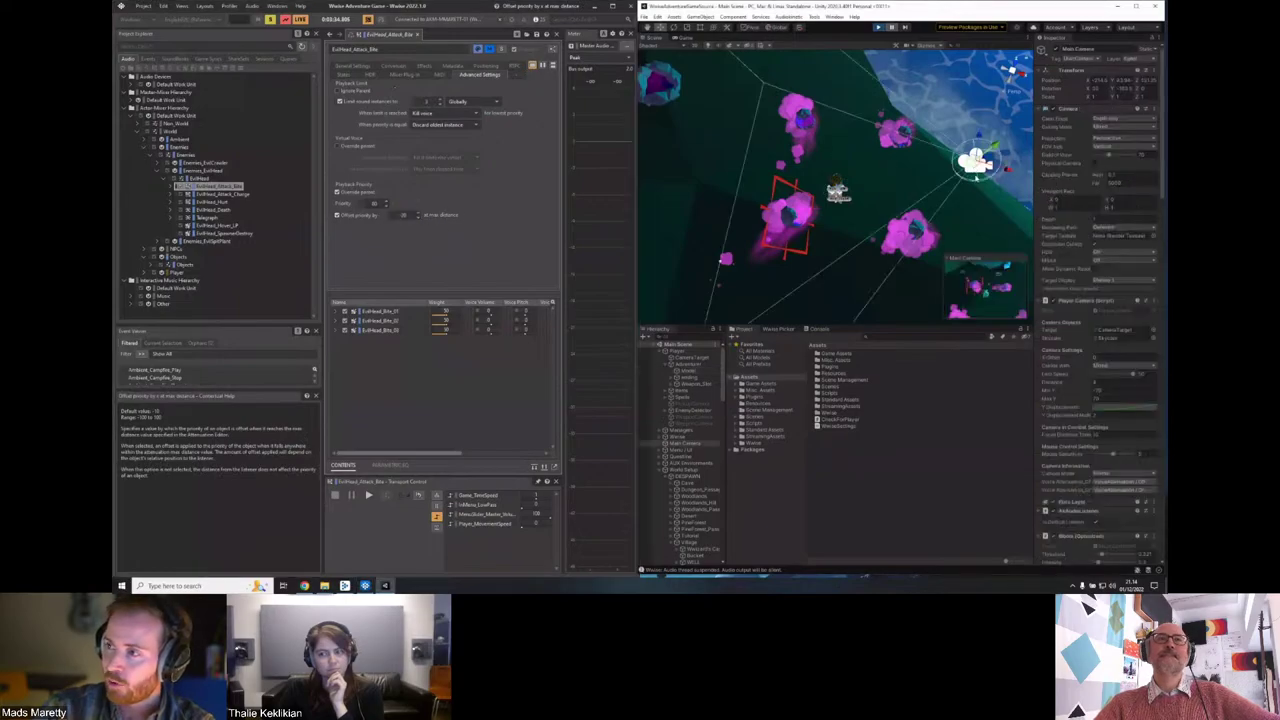
pyautogui.click(900, 138)
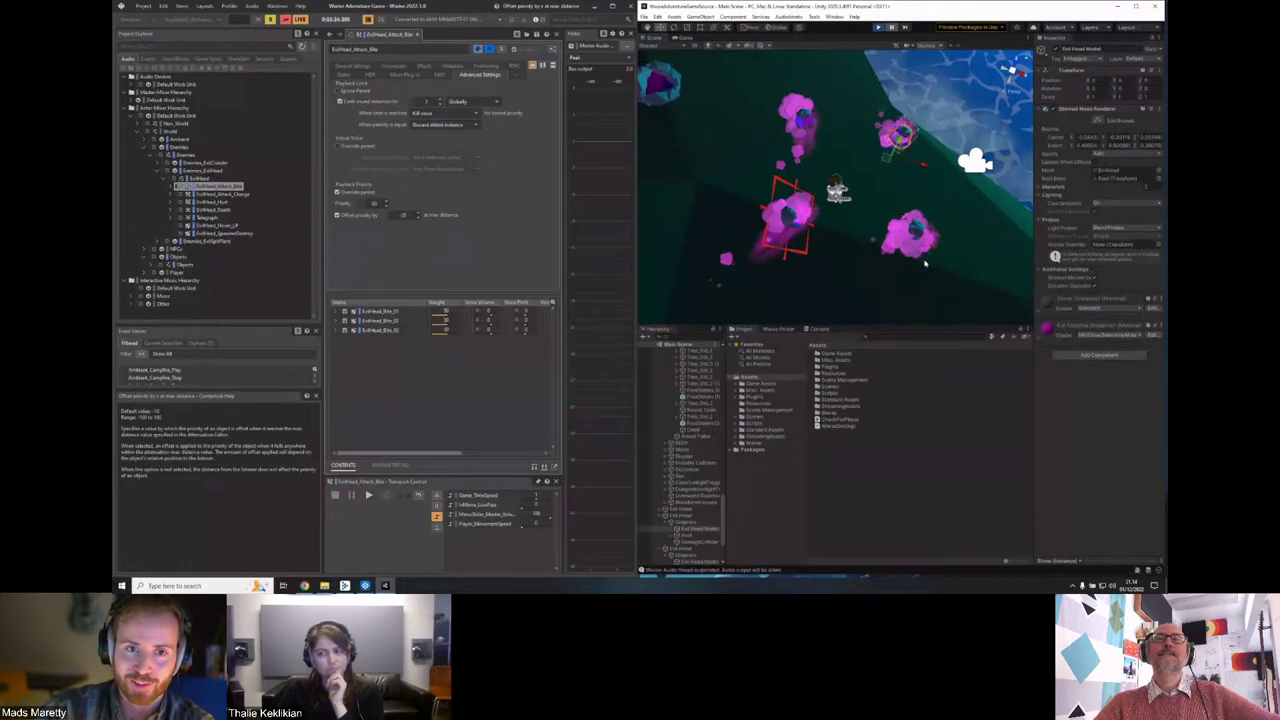
pyautogui.click(975, 162)
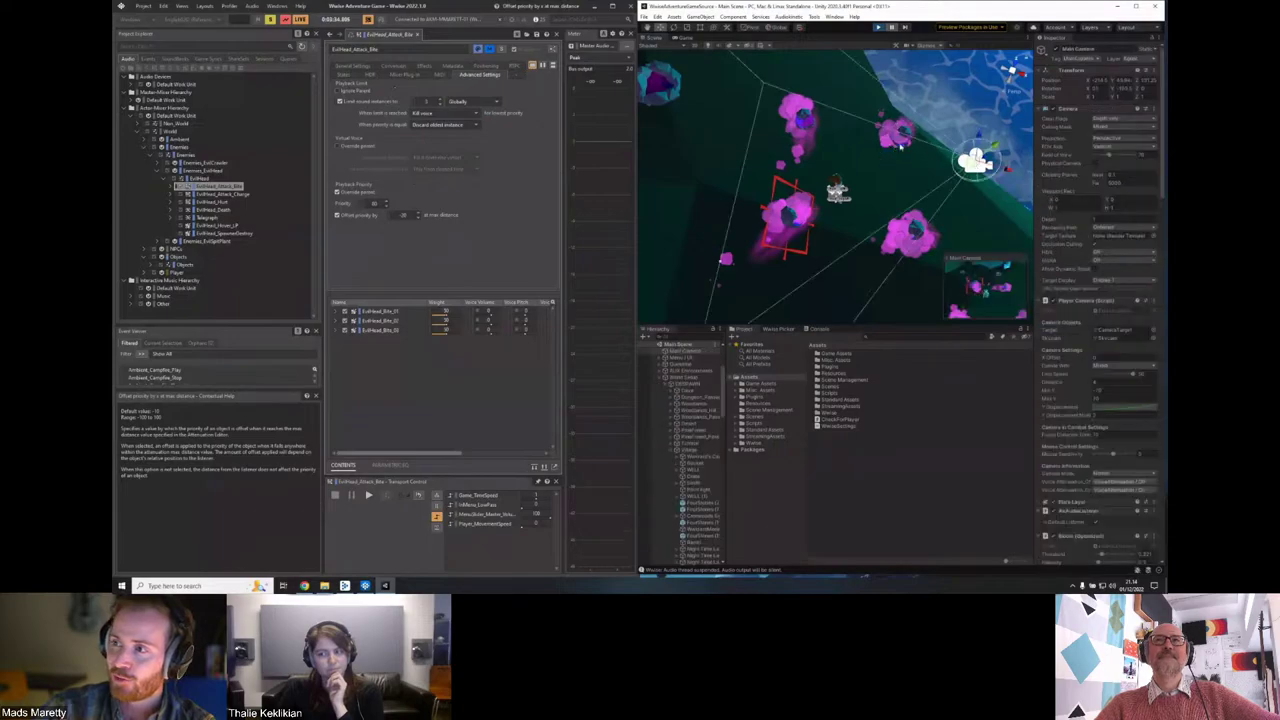
pyautogui.click(789, 214)
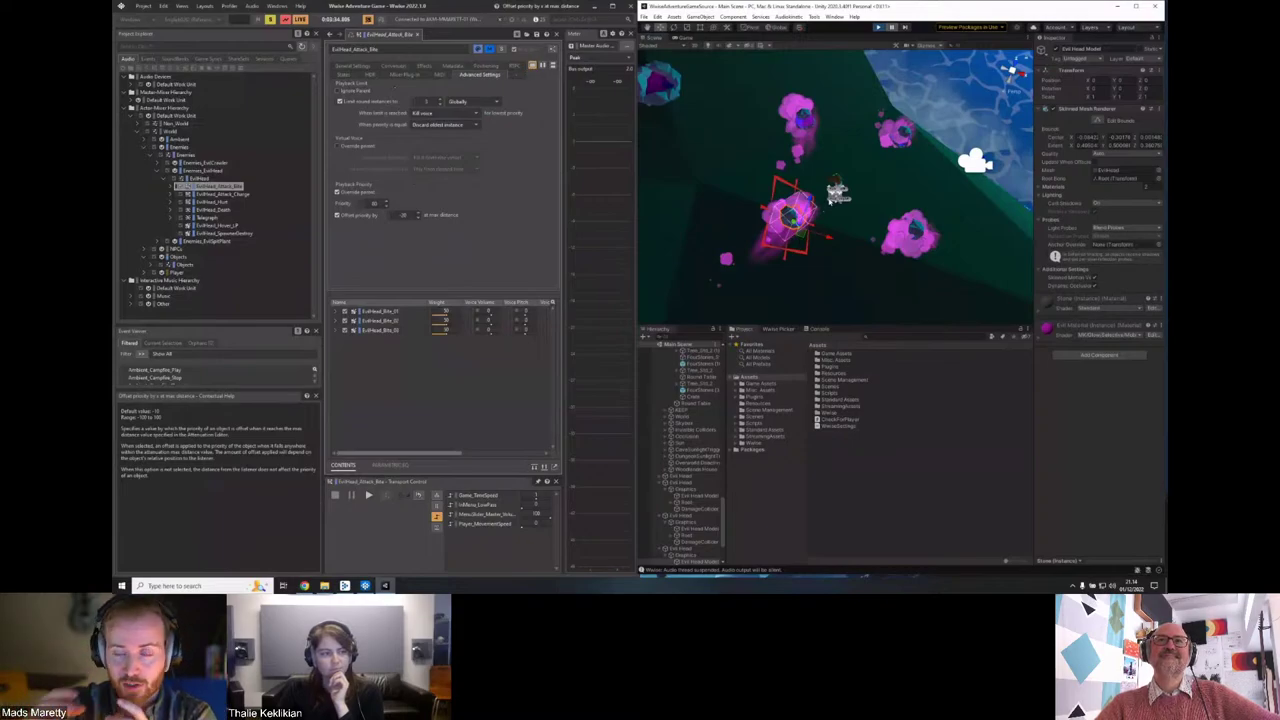
pyautogui.click(837, 191)
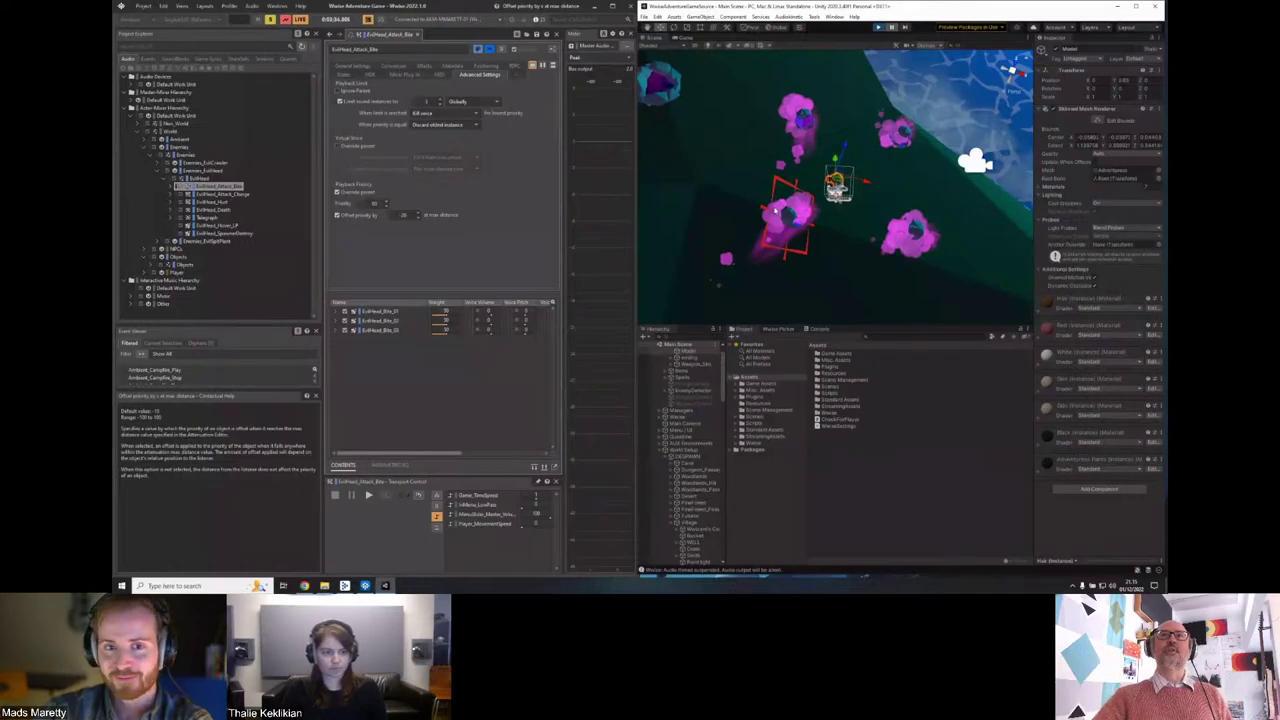
# Stop the running game, collapse the Player and World Setup hierarchies, and frame the Main Camera in the scene.
pyautogui.click(879, 28)
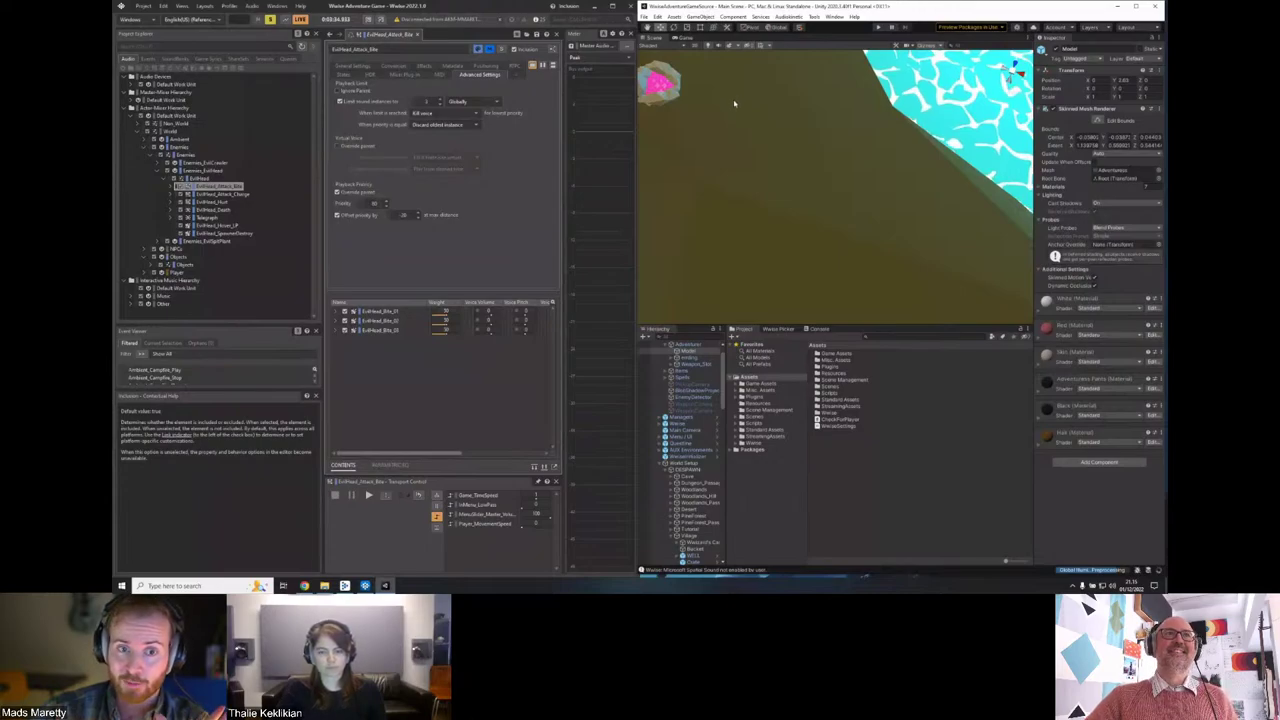
pyautogui.scroll(2, 675, 380)
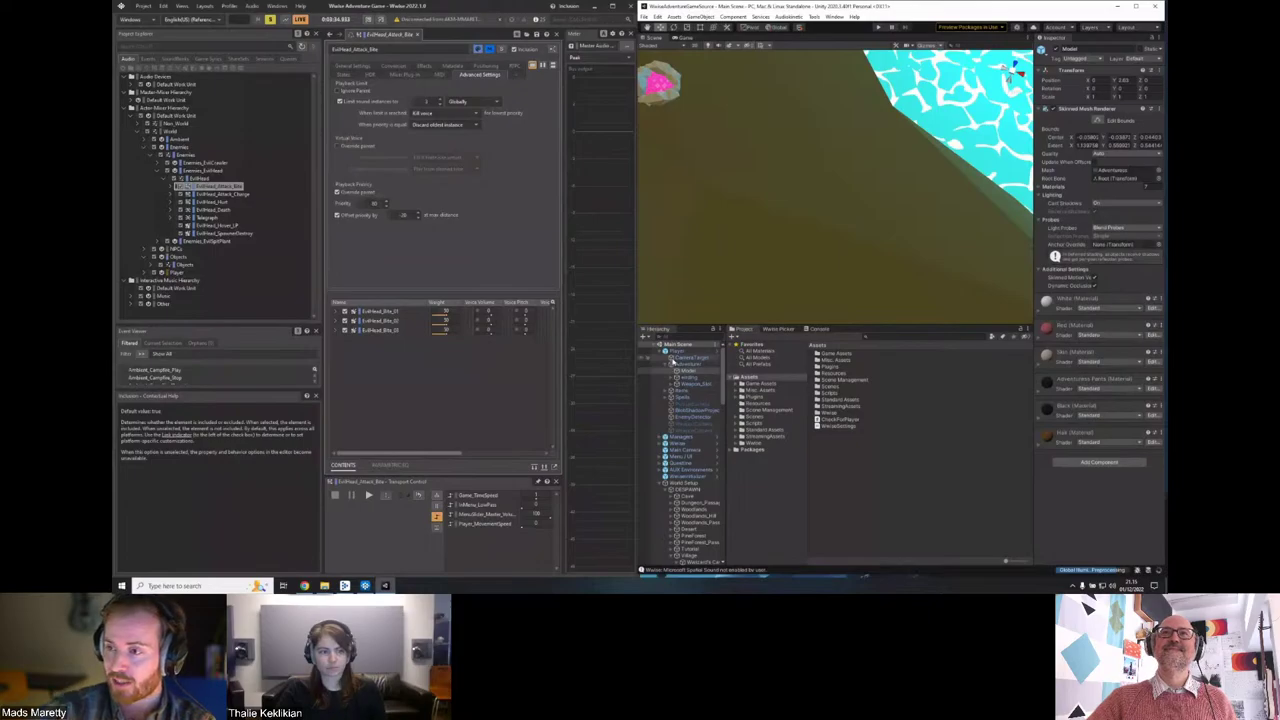
pyautogui.click(662, 357)
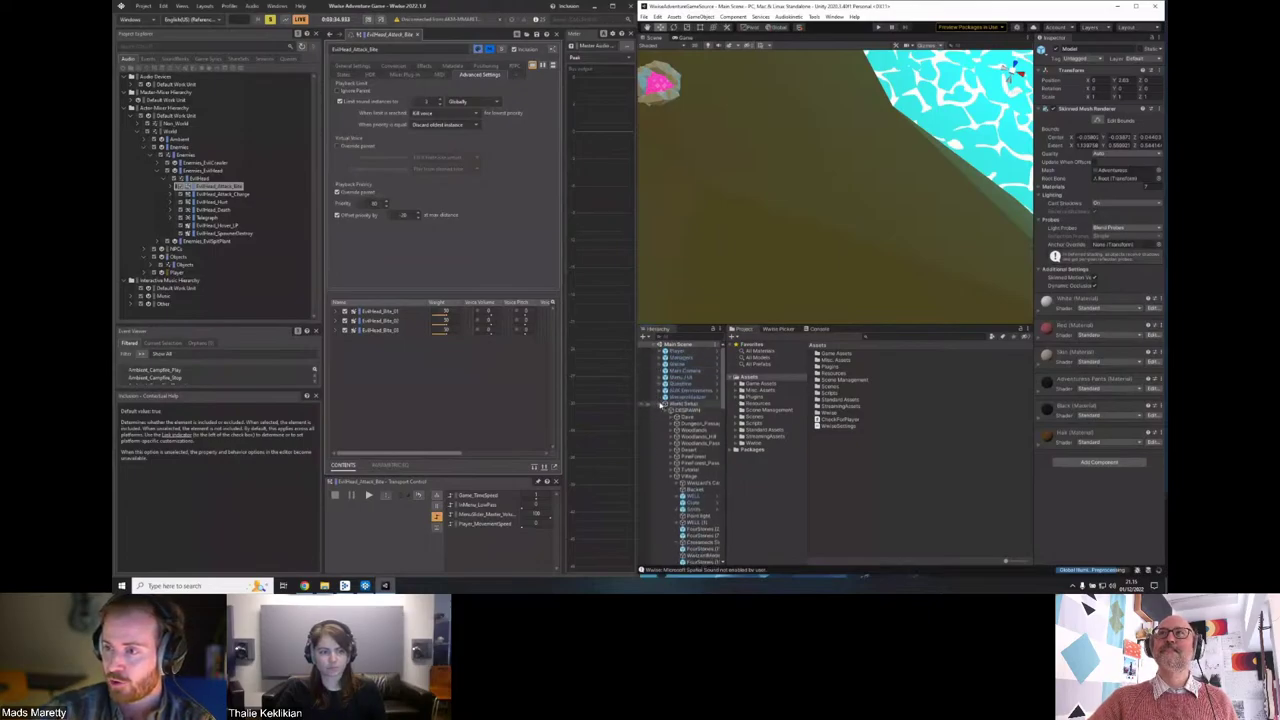
pyautogui.click(662, 405)
pyautogui.click(688, 371)
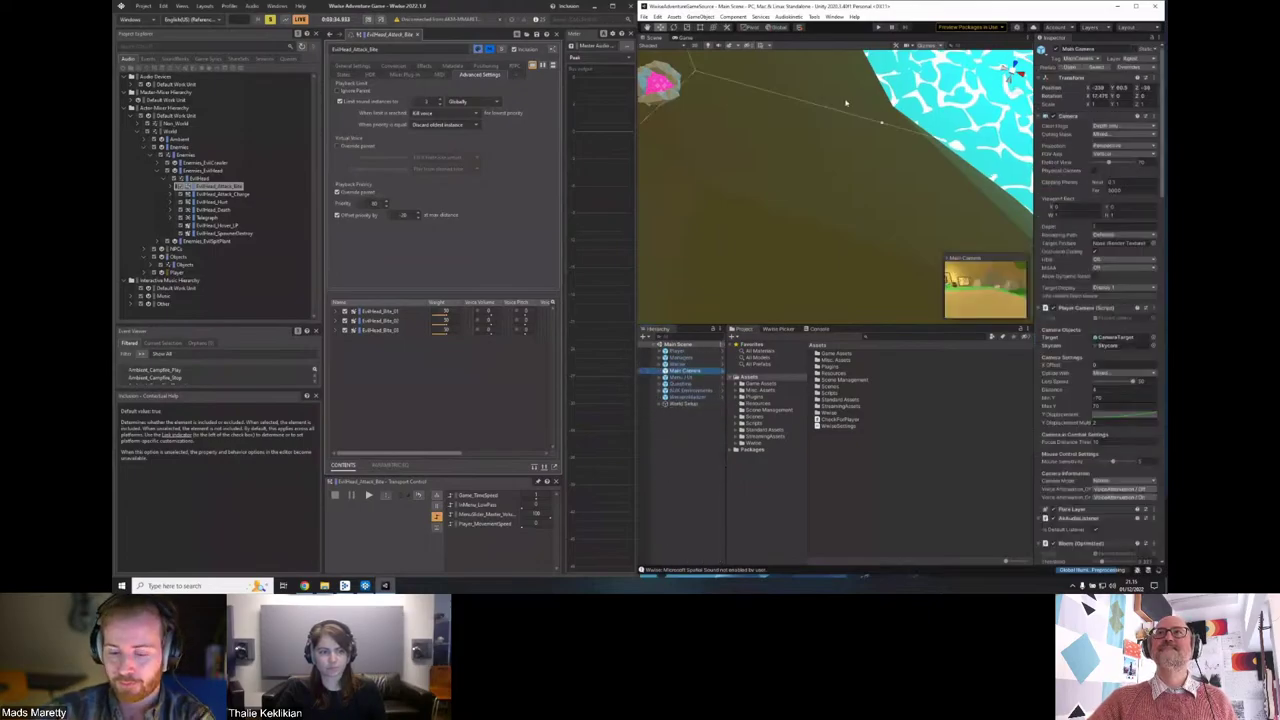
pyautogui.press('f')
pyautogui.scroll(-5, 914, 125)
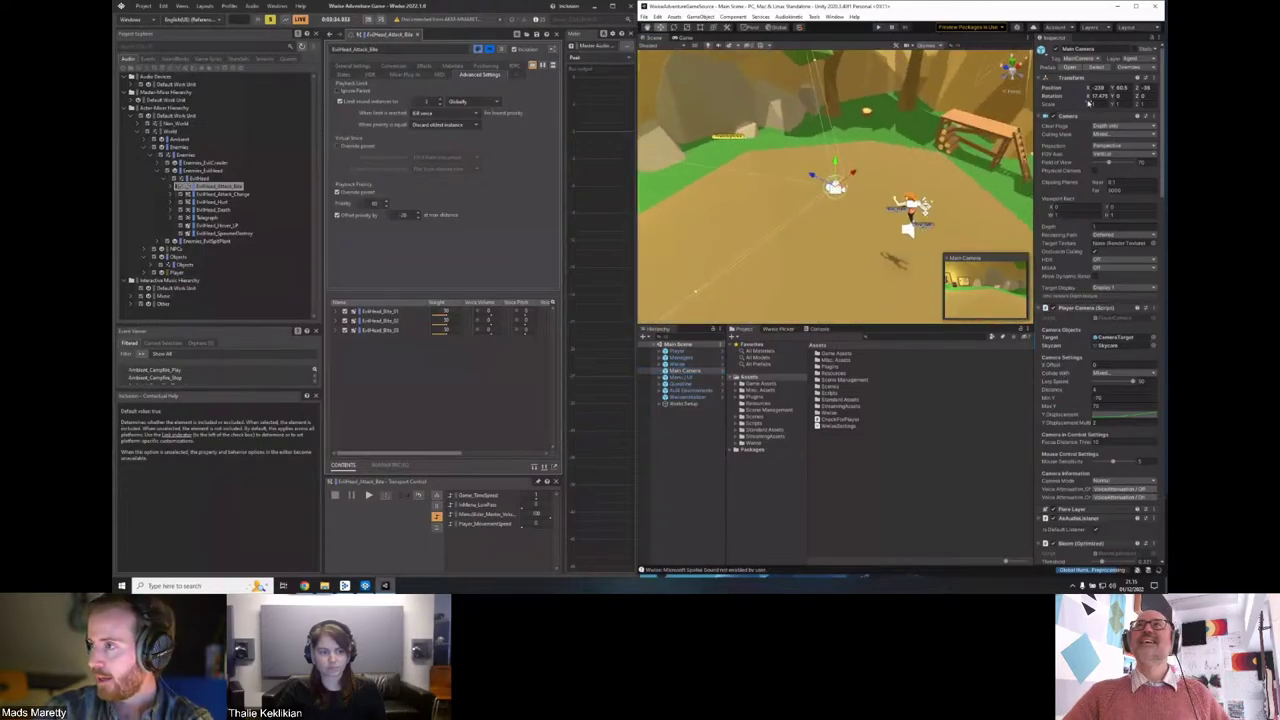
# Collapse the Main Camera's components from Camera down to AkSpatialAudioListener, plus the two listener distance probe scripts below the Audio Listener.
pyautogui.click(1070, 116)
pyautogui.click(1072, 126)
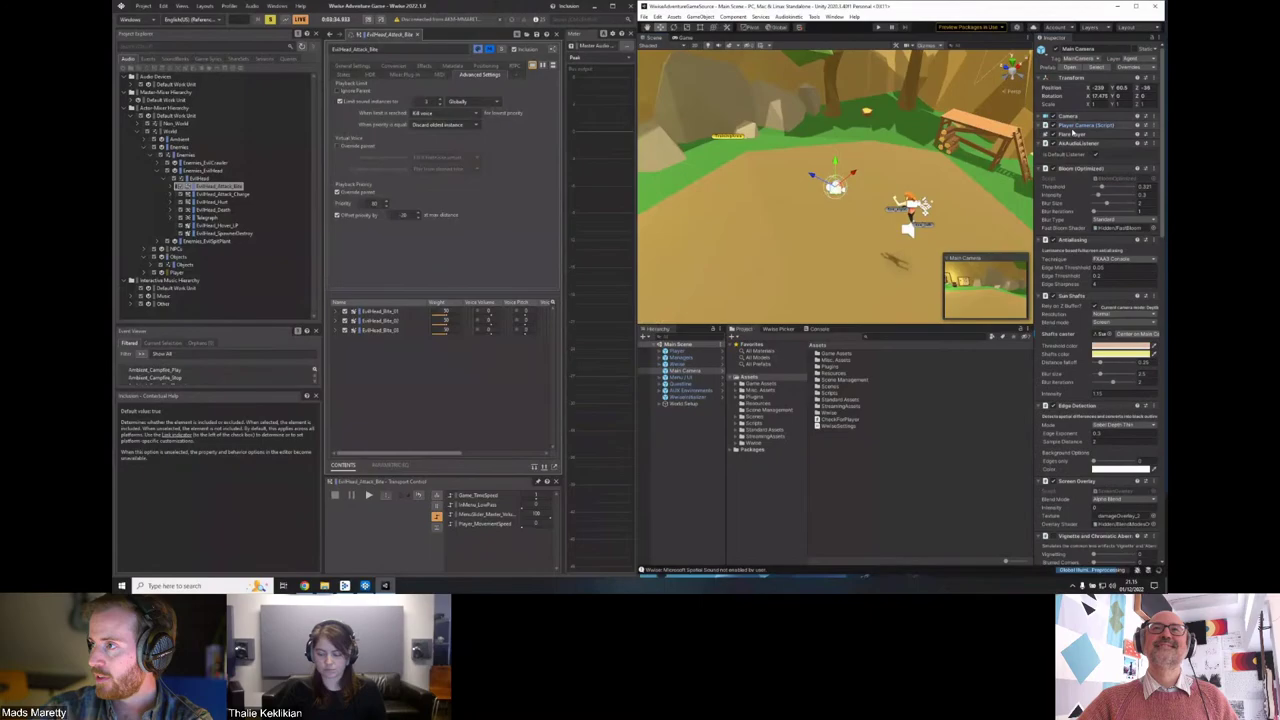
pyautogui.click(1072, 143)
pyautogui.click(1072, 152)
pyautogui.click(1072, 161)
pyautogui.click(1071, 170)
pyautogui.click(1071, 179)
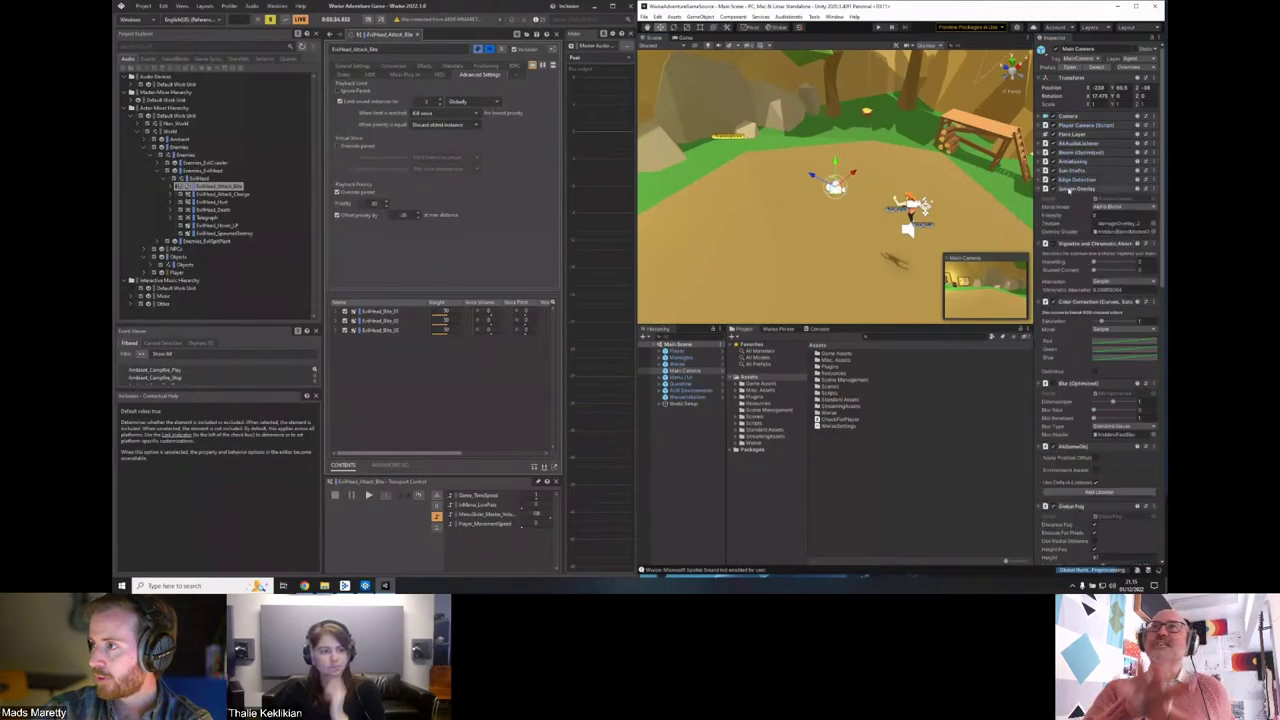
pyautogui.click(1071, 188)
pyautogui.click(1072, 197)
pyautogui.click(1072, 206)
pyautogui.click(1072, 216)
pyautogui.click(1072, 225)
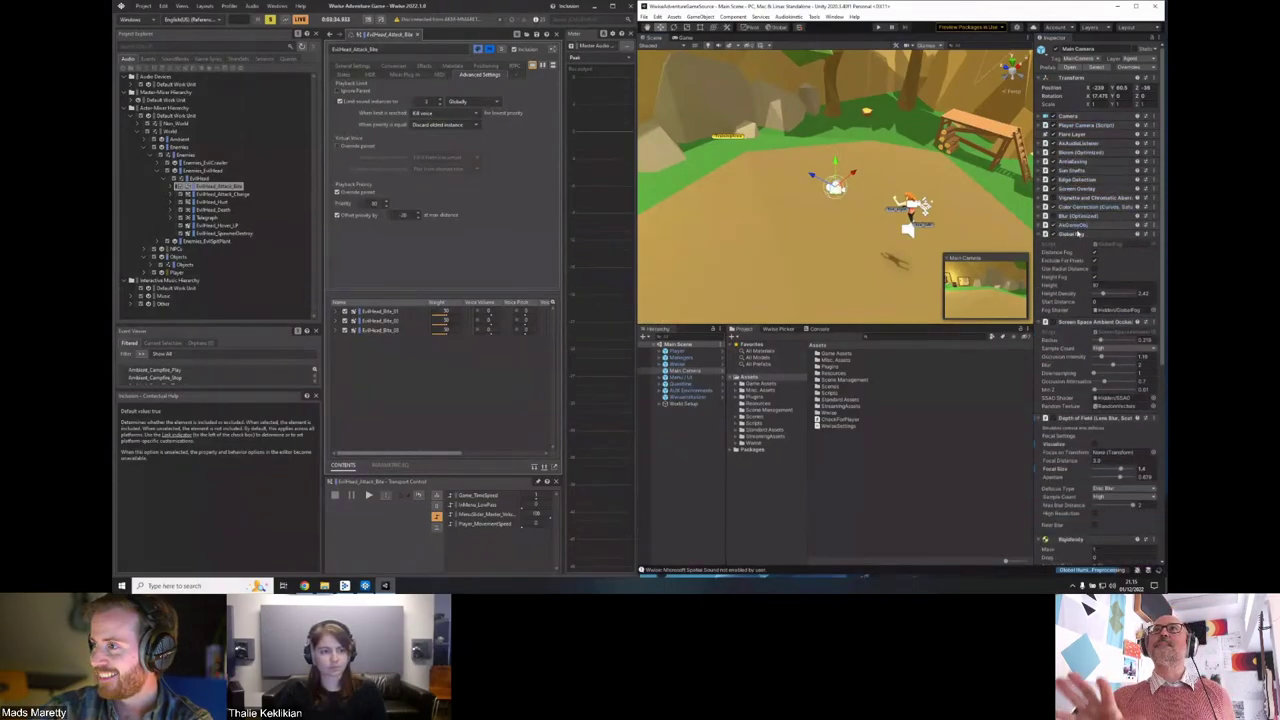
pyautogui.click(1072, 234)
pyautogui.click(1072, 243)
pyautogui.click(1072, 252)
pyautogui.click(1077, 261)
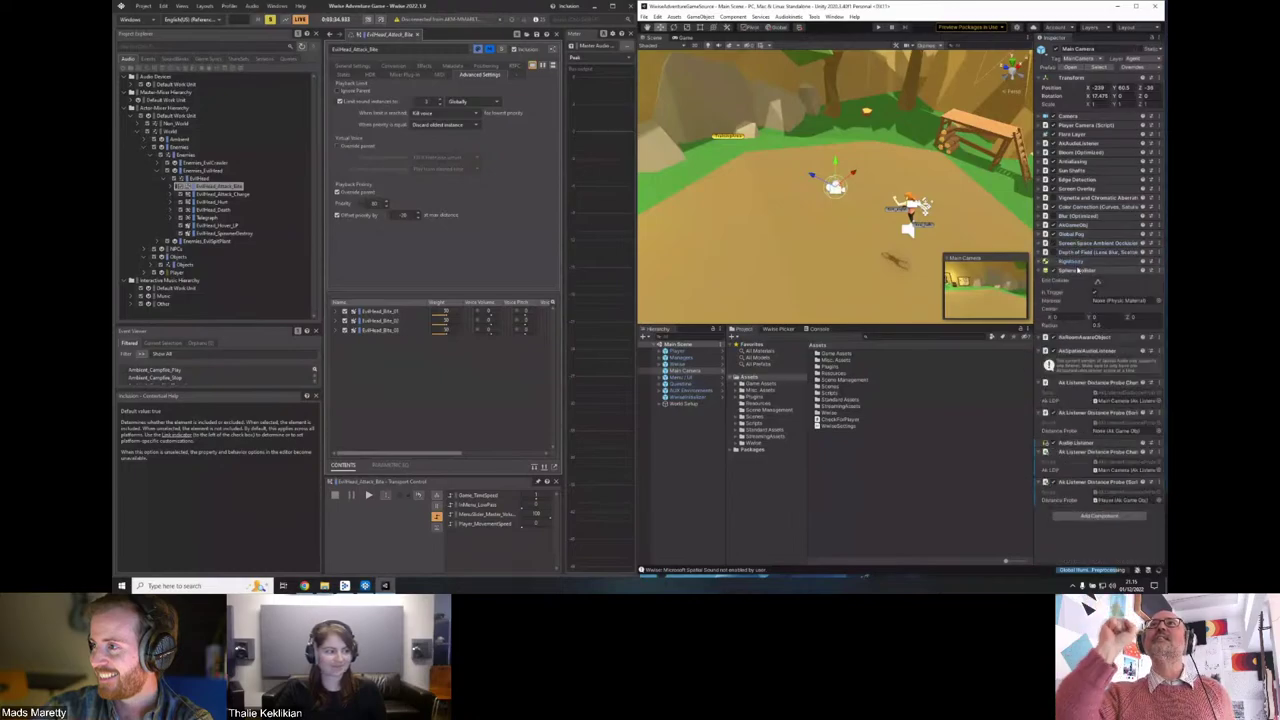
pyautogui.click(1077, 270)
pyautogui.click(1077, 279)
pyautogui.click(1077, 288)
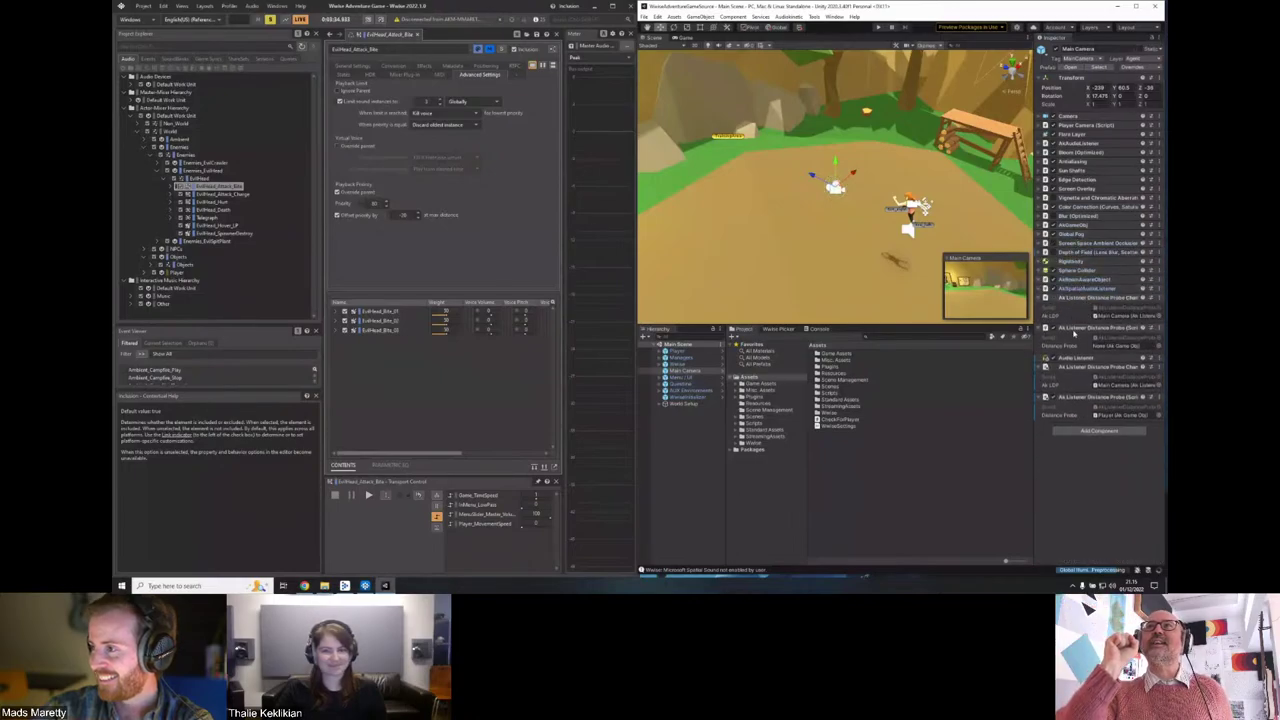
pyautogui.click(1100, 366)
pyautogui.click(1108, 375)
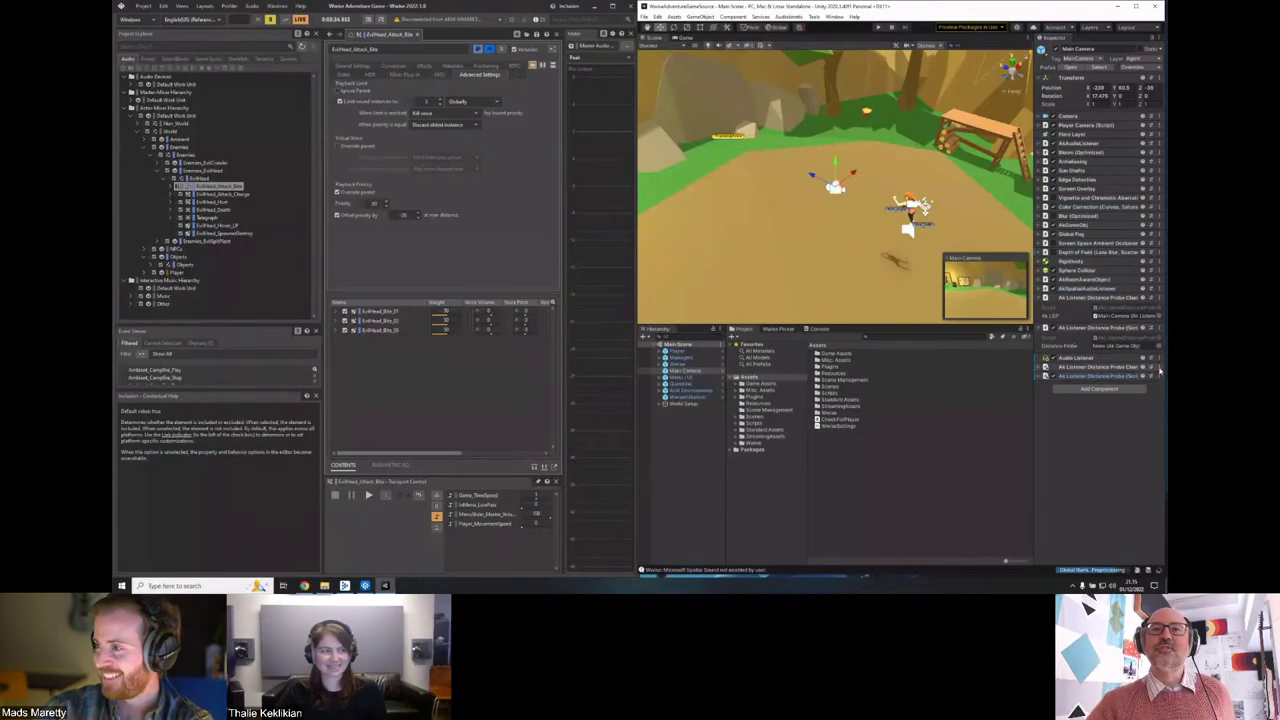
# Remove the duplicate Ak Listener Distance Probe Changer and Ak Listener Distance Probe components below the Main Camera's Audio Listener.
pyautogui.click(1159, 371)
pyautogui.click(1110, 390)
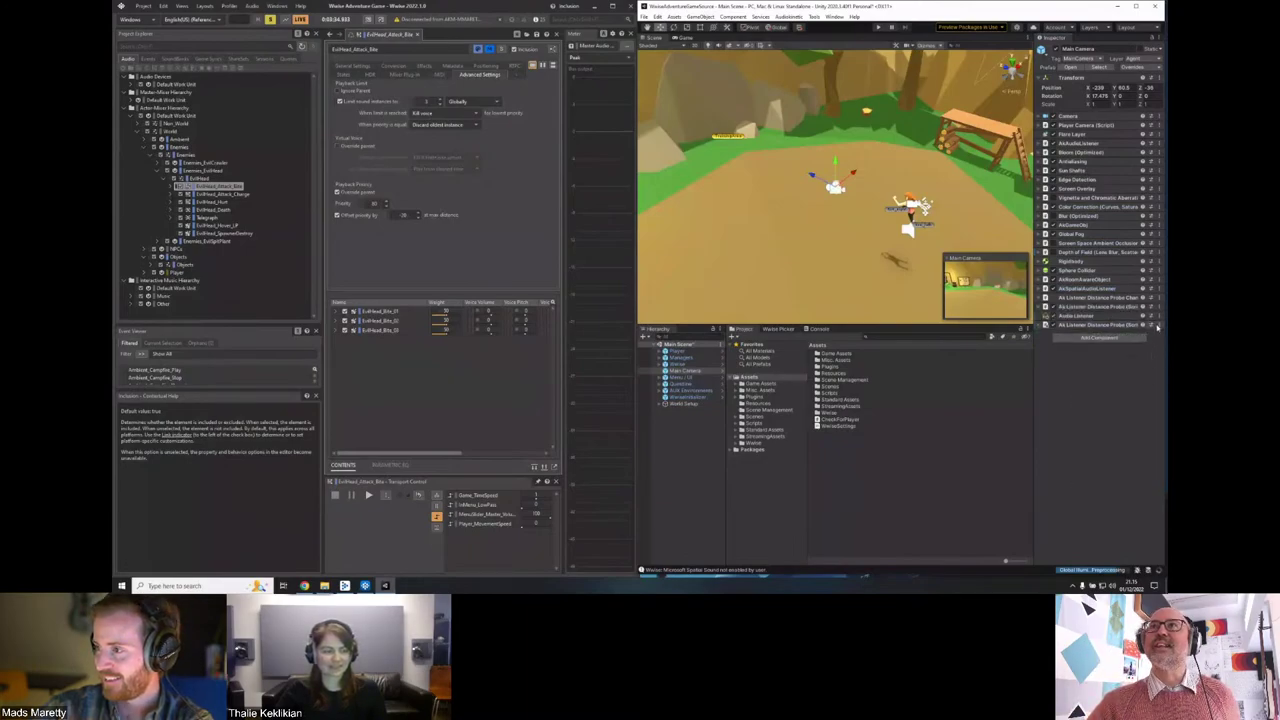
pyautogui.click(1157, 328)
pyautogui.click(1105, 345)
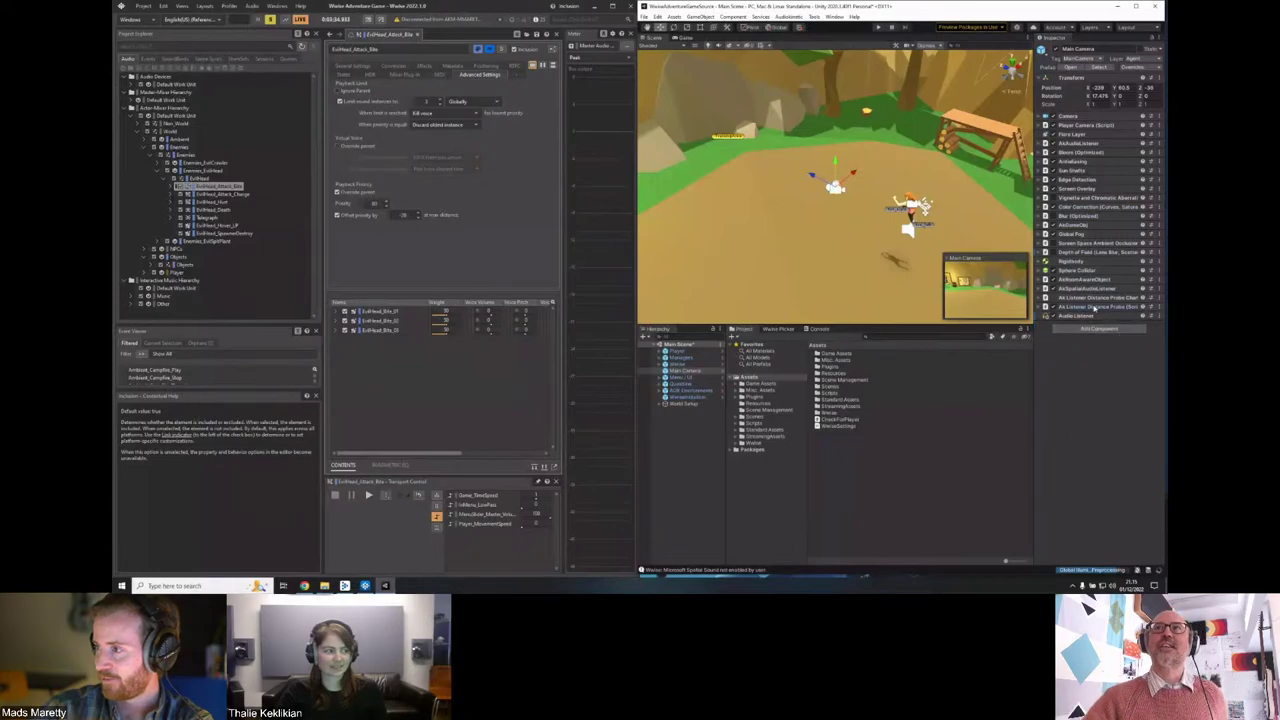
# Widen the component view and assign the Player as the Distance Probe of the Main Camera's Ak Listener Distance Probe.
pyautogui.click(1095, 308)
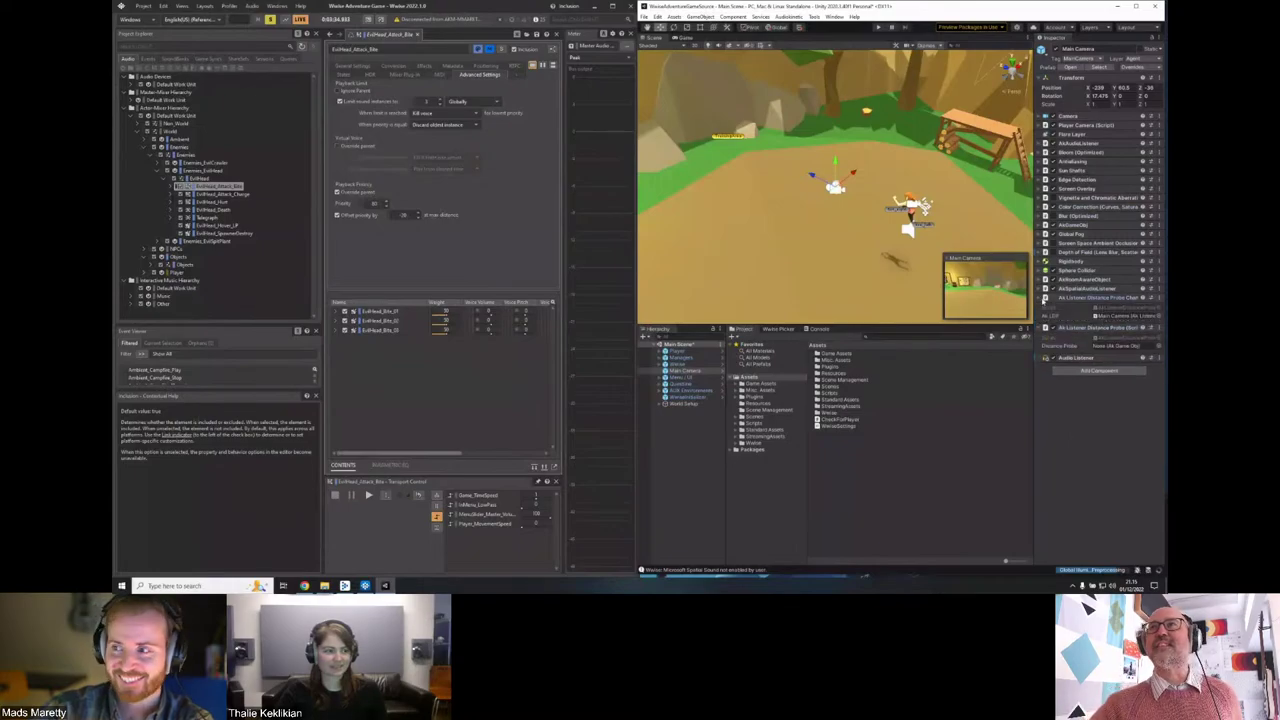
pyautogui.moveTo(1037, 300); pyautogui.dragTo(998, 300)
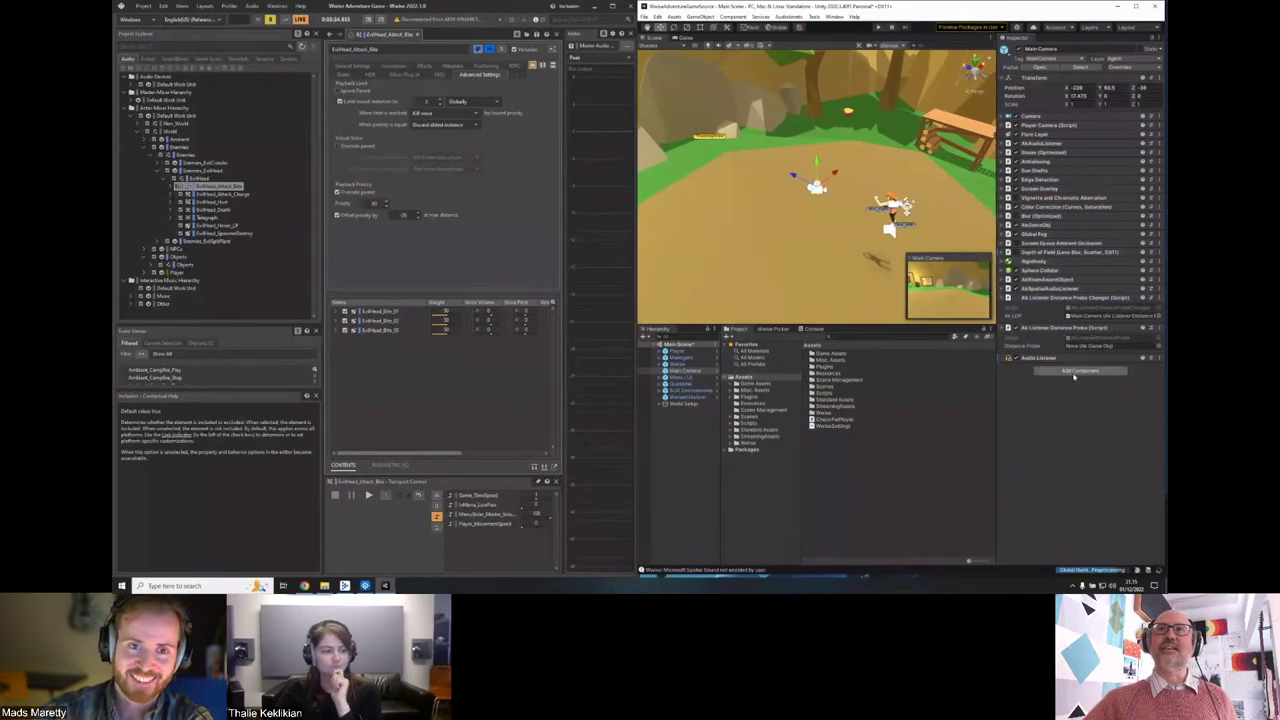
pyautogui.click(1060, 298)
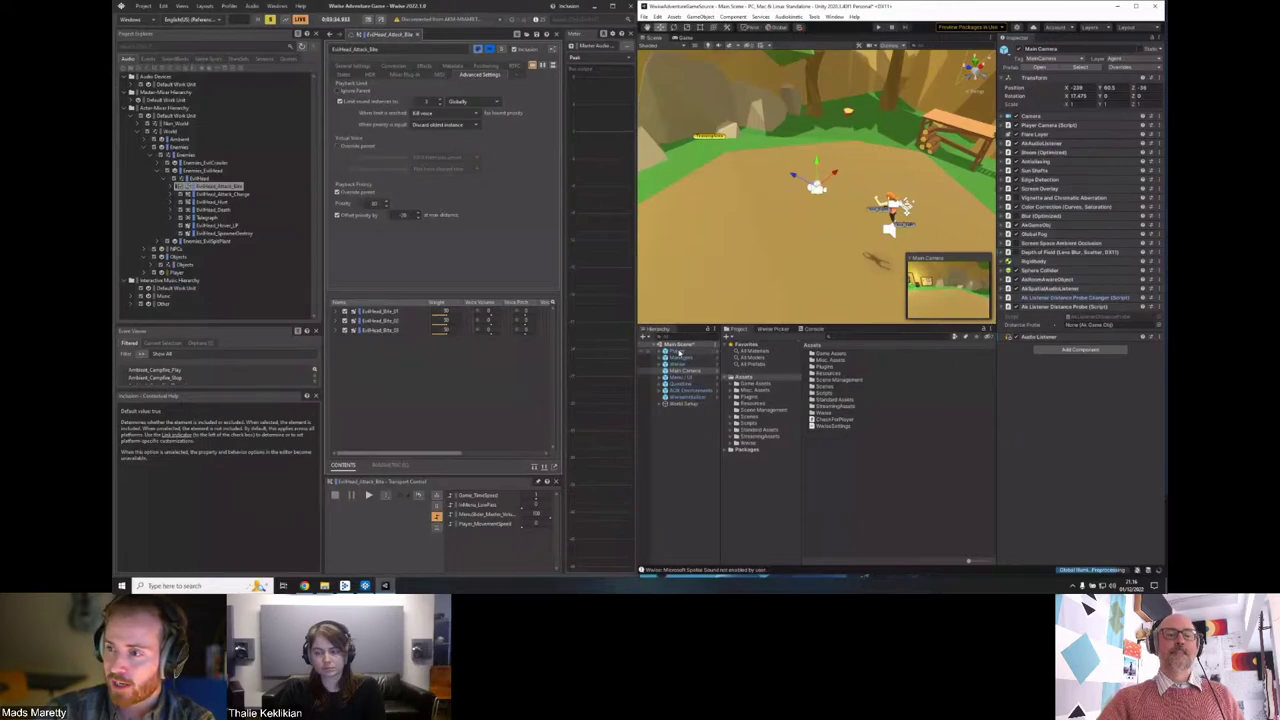
pyautogui.moveTo(676, 352); pyautogui.dragTo(1100, 332)
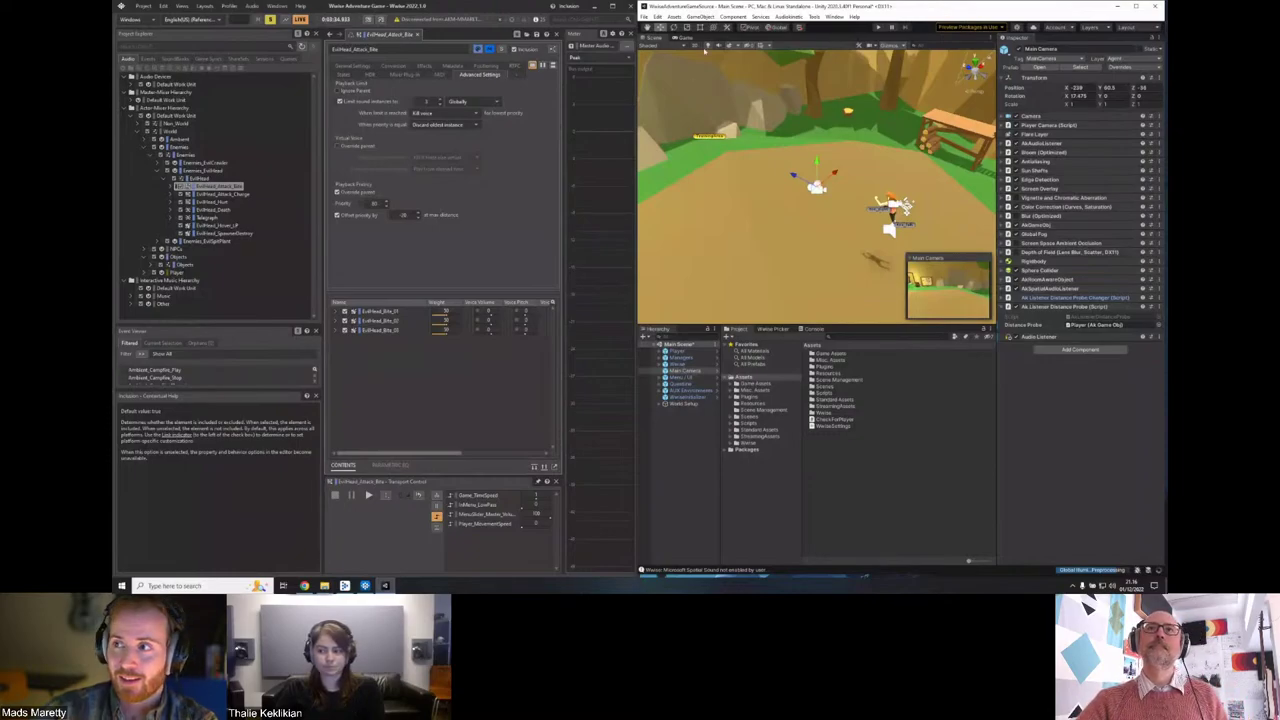
# Run the game, expand the Ak Listener Distance Probe Changer on the Main Camera, and continue past the opening message.
pyautogui.click(880, 28)
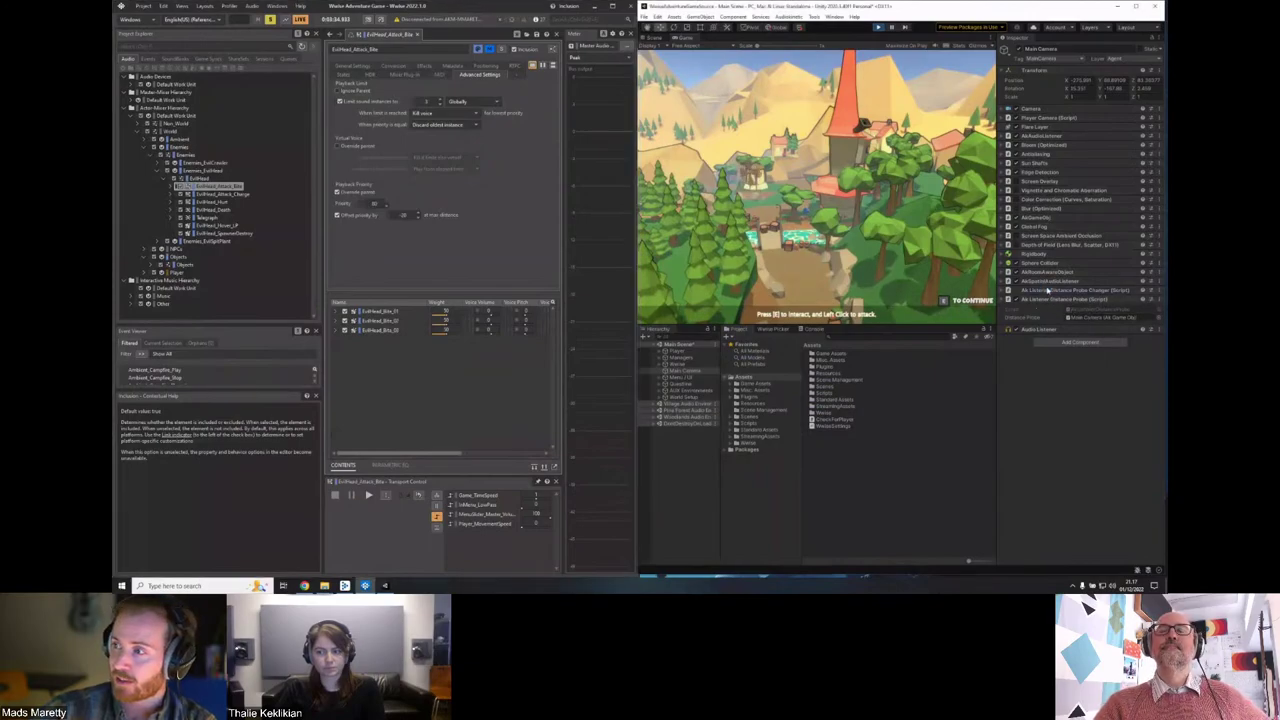
pyautogui.click(1048, 291)
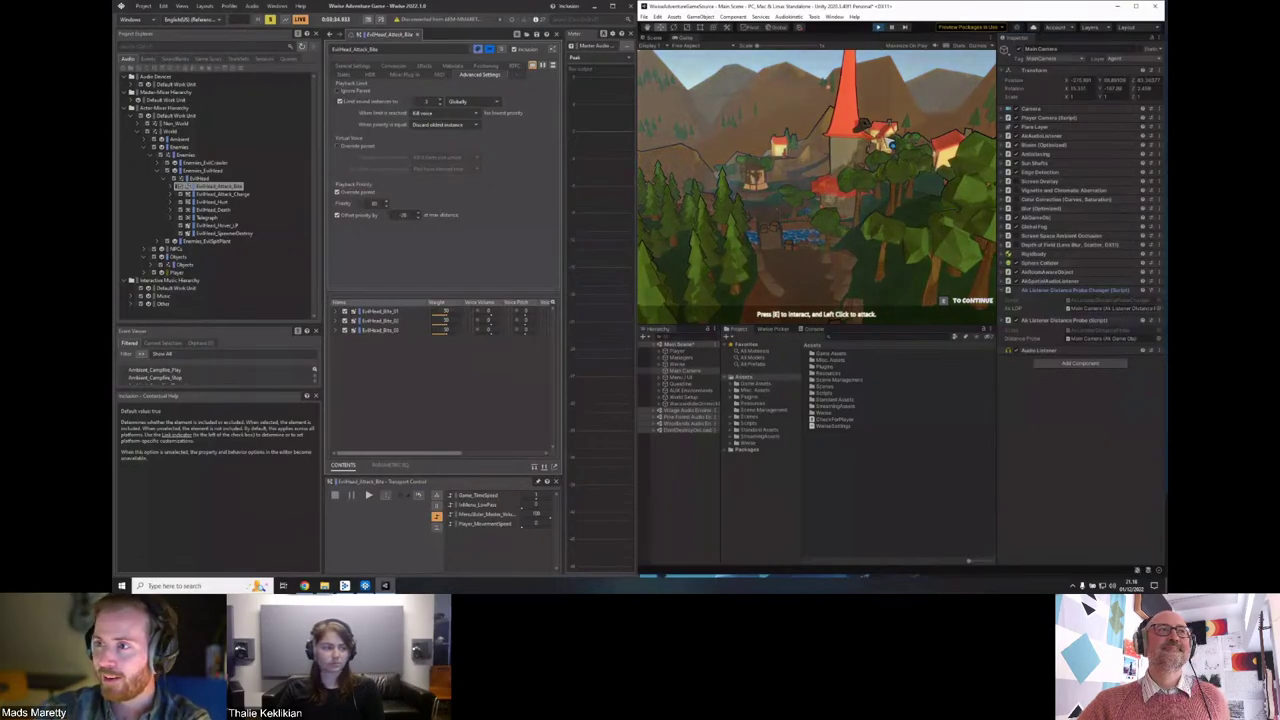
pyautogui.press('e')
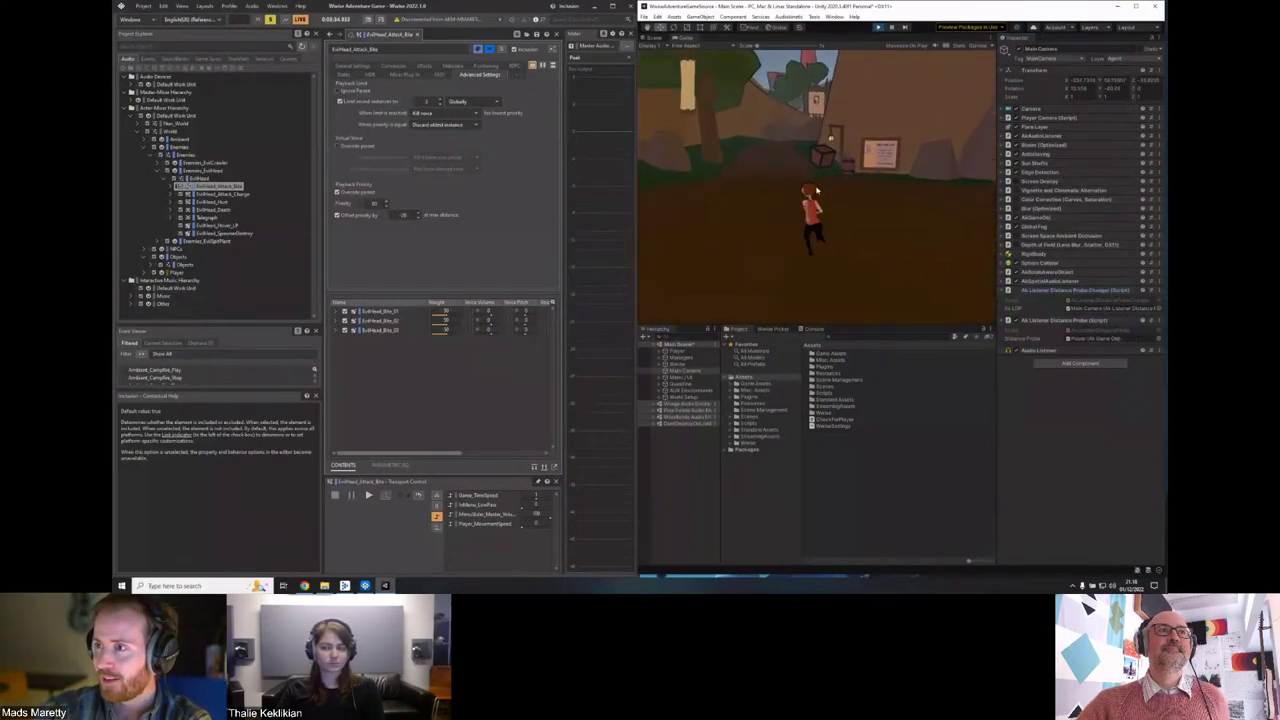
# Teleport the player to the village area through the game menu and move up to the Wwizard.
pyautogui.press('Escape')
pyautogui.click(838, 115)
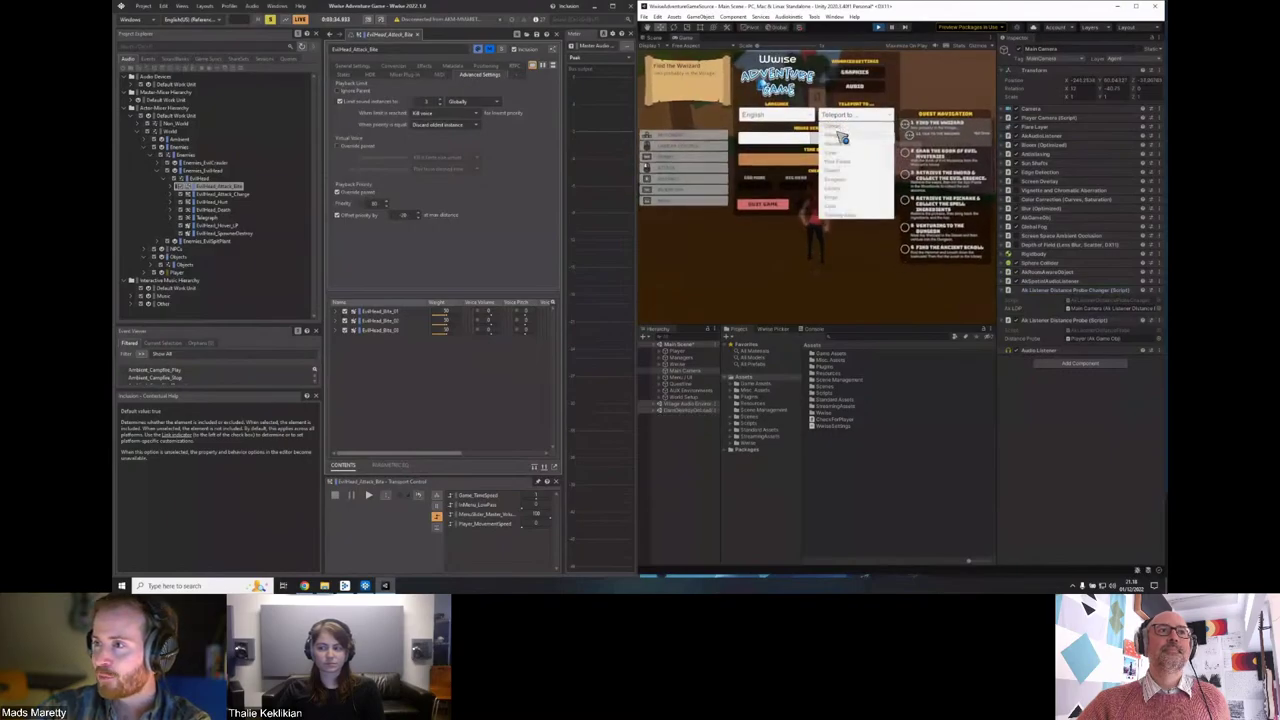
pyautogui.click(840, 131)
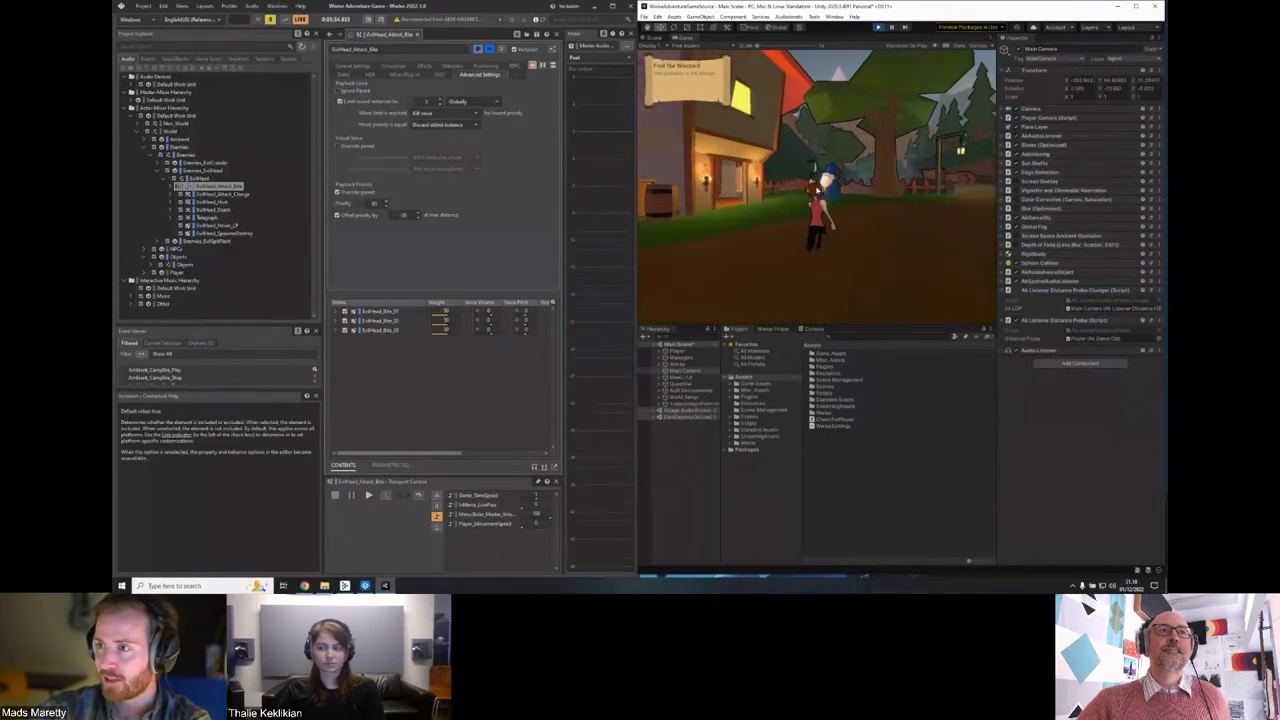
pyautogui.press('s')
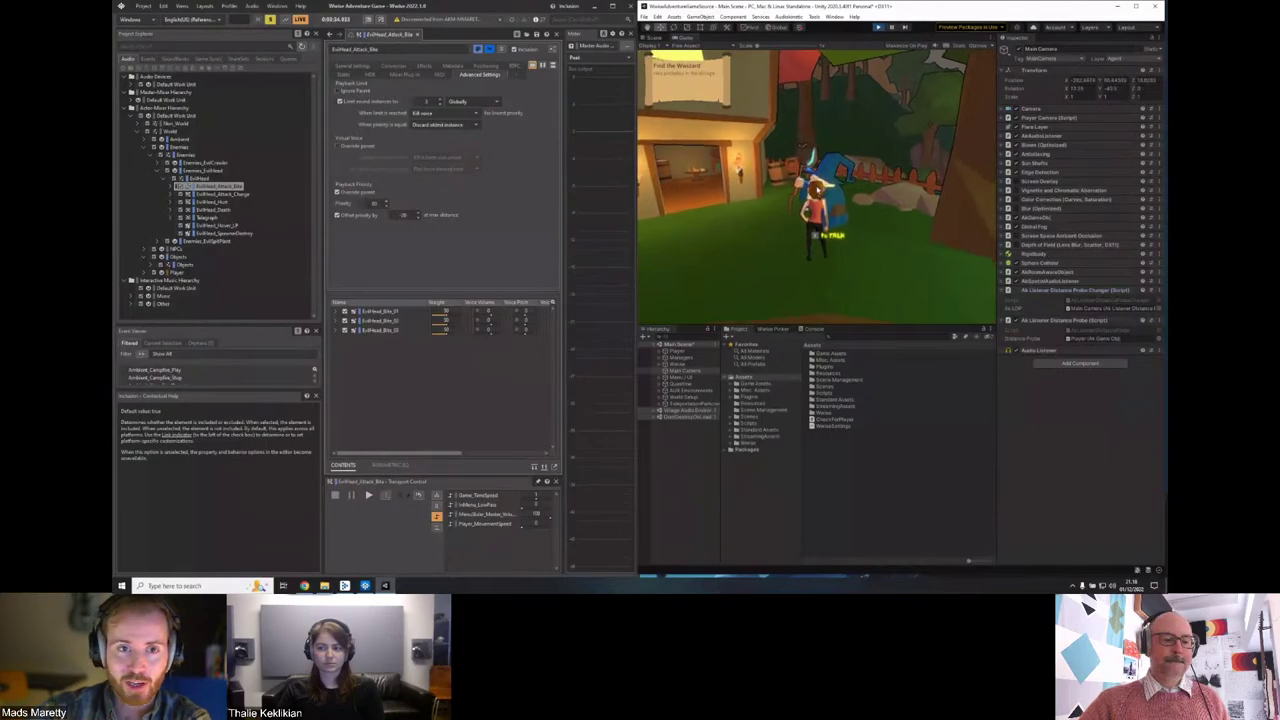
# View the audio options in the game's menu and return to the game beside the Wwizard.
pyautogui.press('Escape')
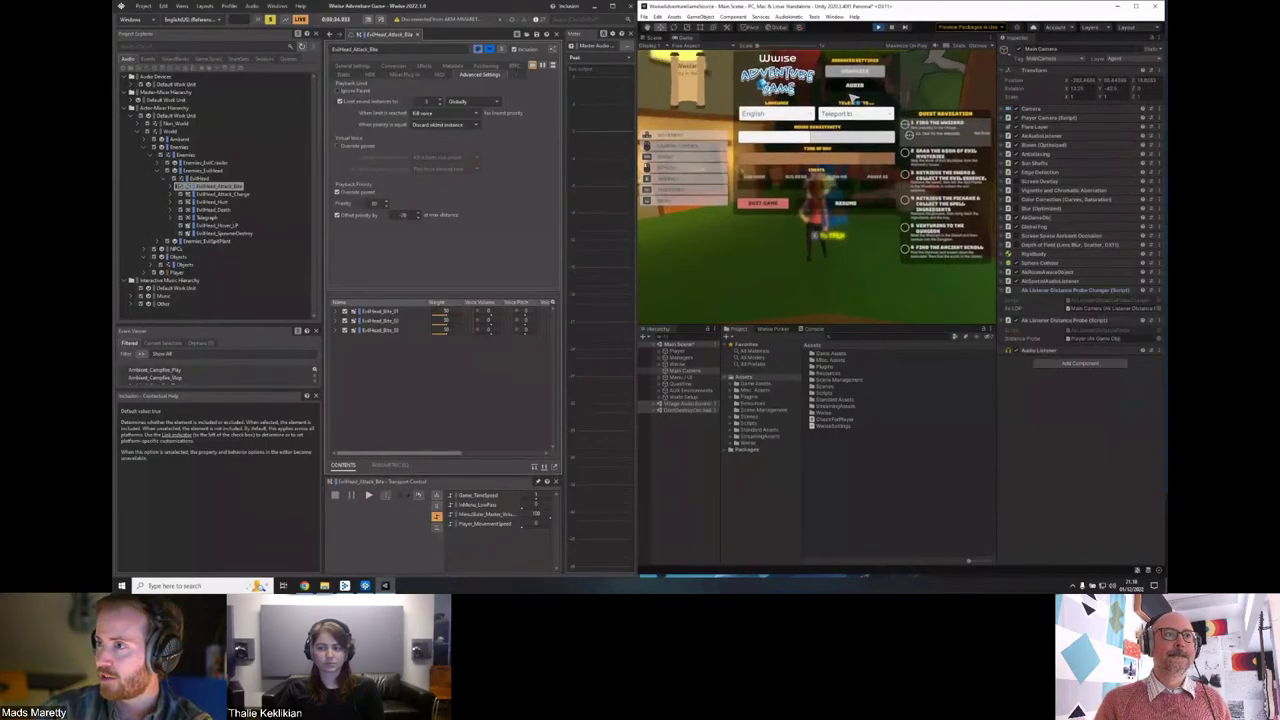
pyautogui.click(852, 86)
pyautogui.press('Escape')
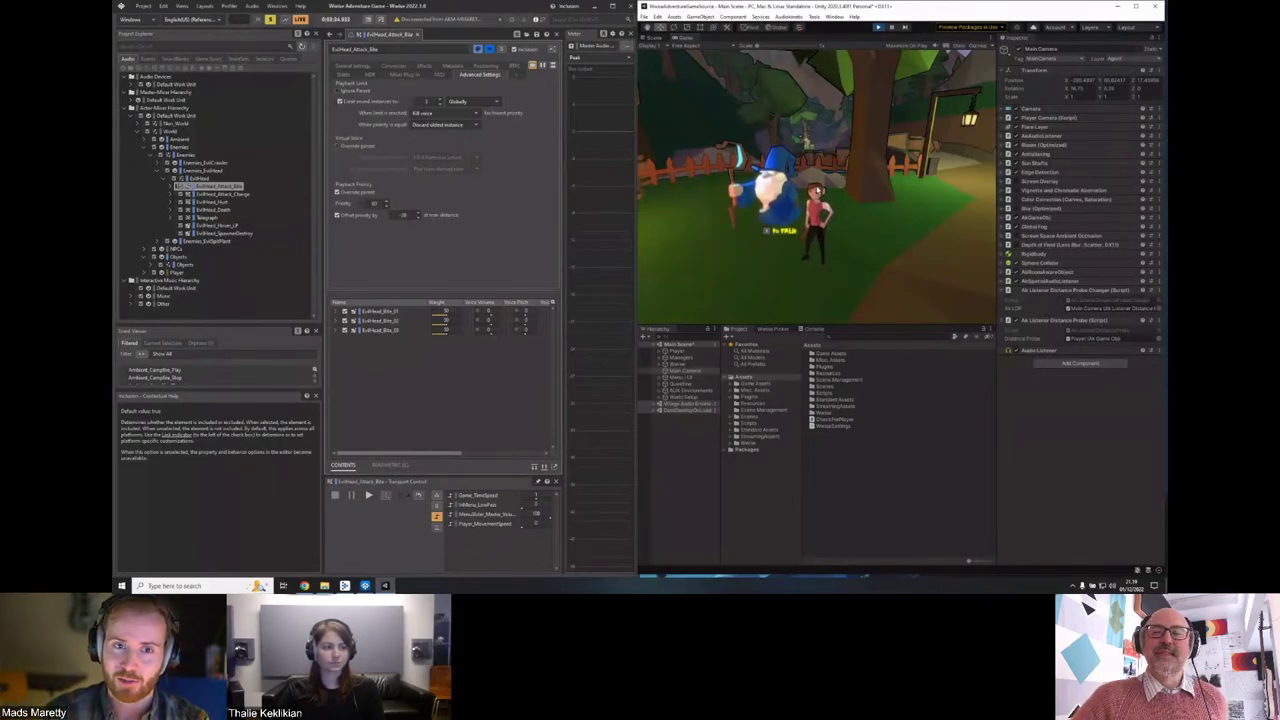
# In Wwise, inspect the states, conversion and positioning settings of the QuestGivers actor-mixer under NPCs.
pyautogui.click(233, 155)
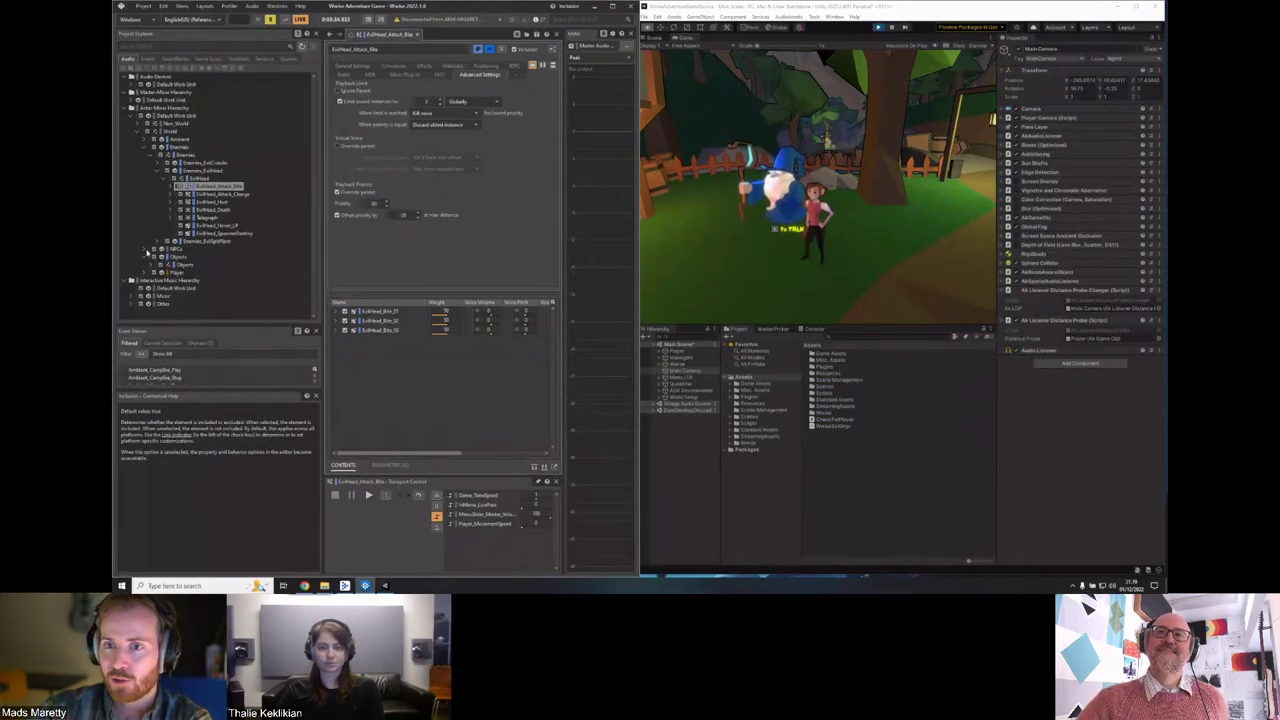
pyautogui.click(146, 250)
pyautogui.click(192, 187)
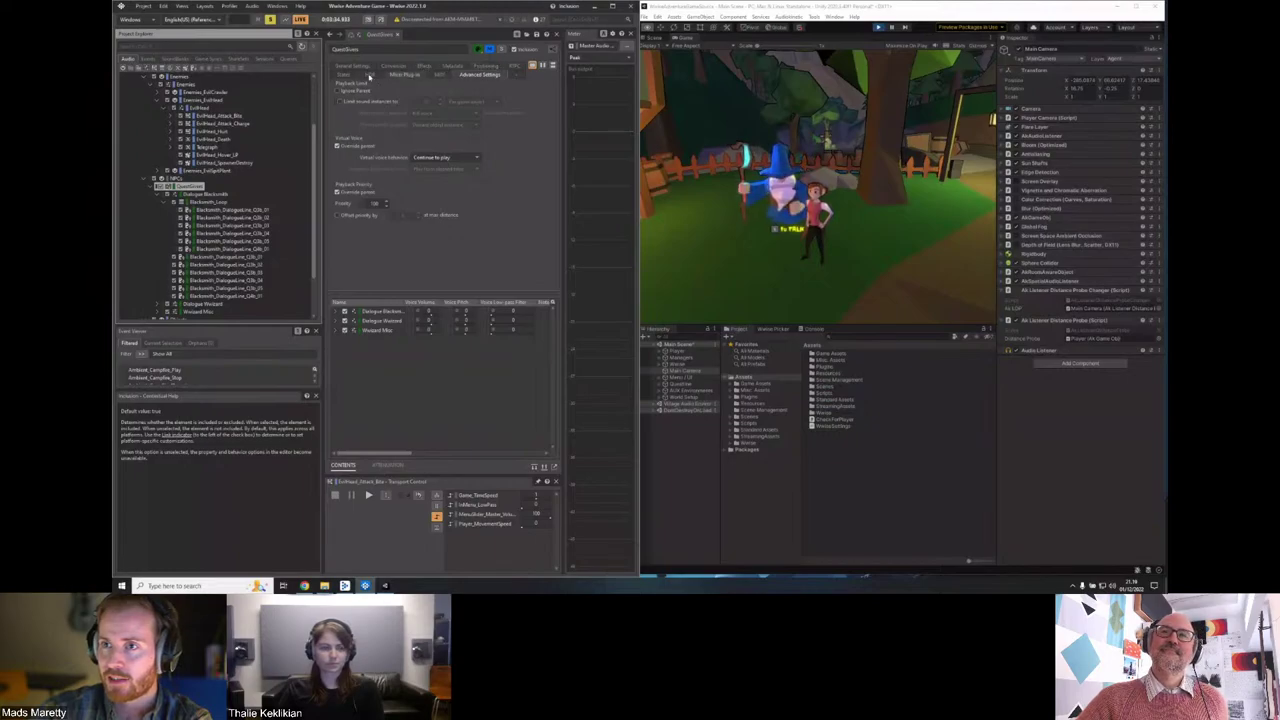
pyautogui.click(346, 75)
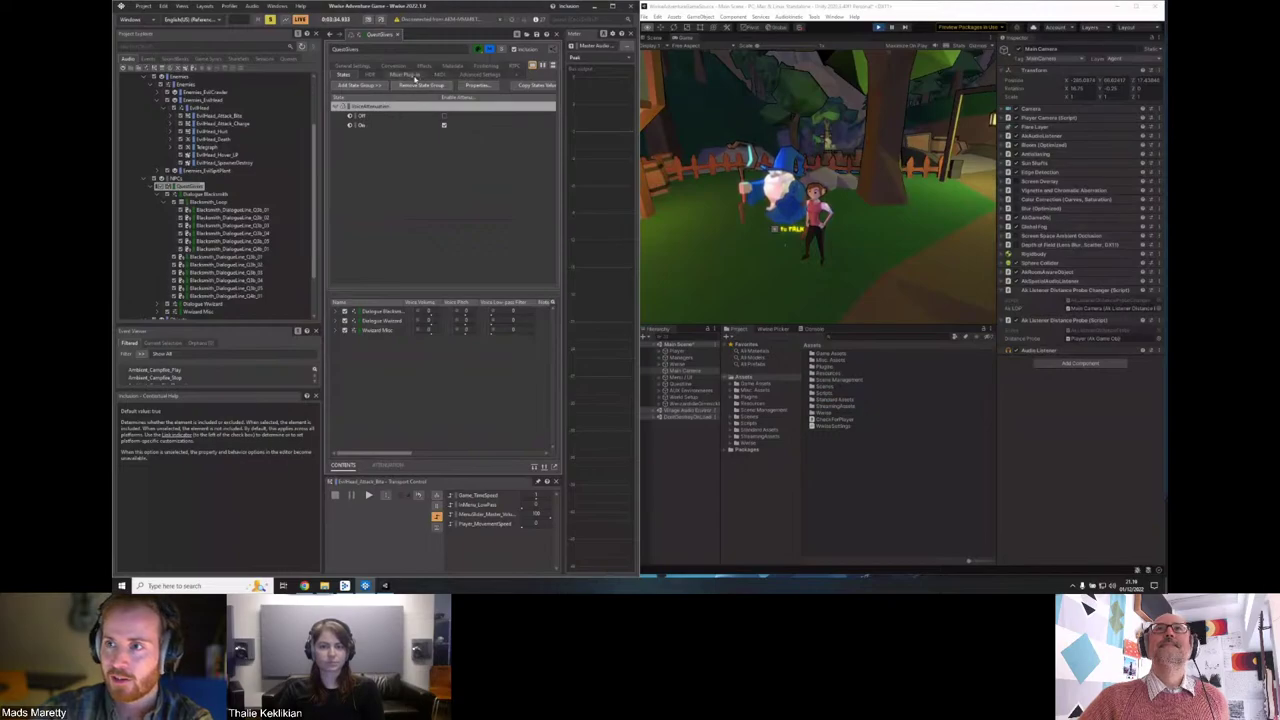
pyautogui.click(395, 66)
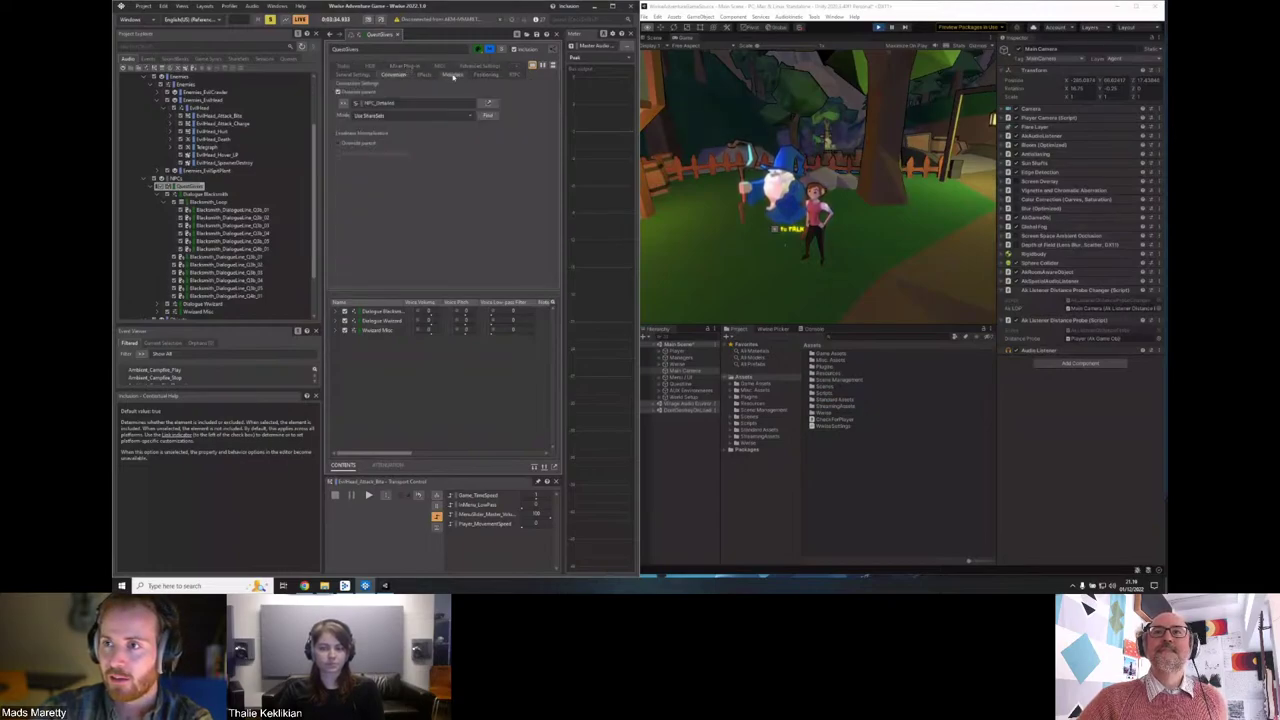
pyautogui.click(482, 75)
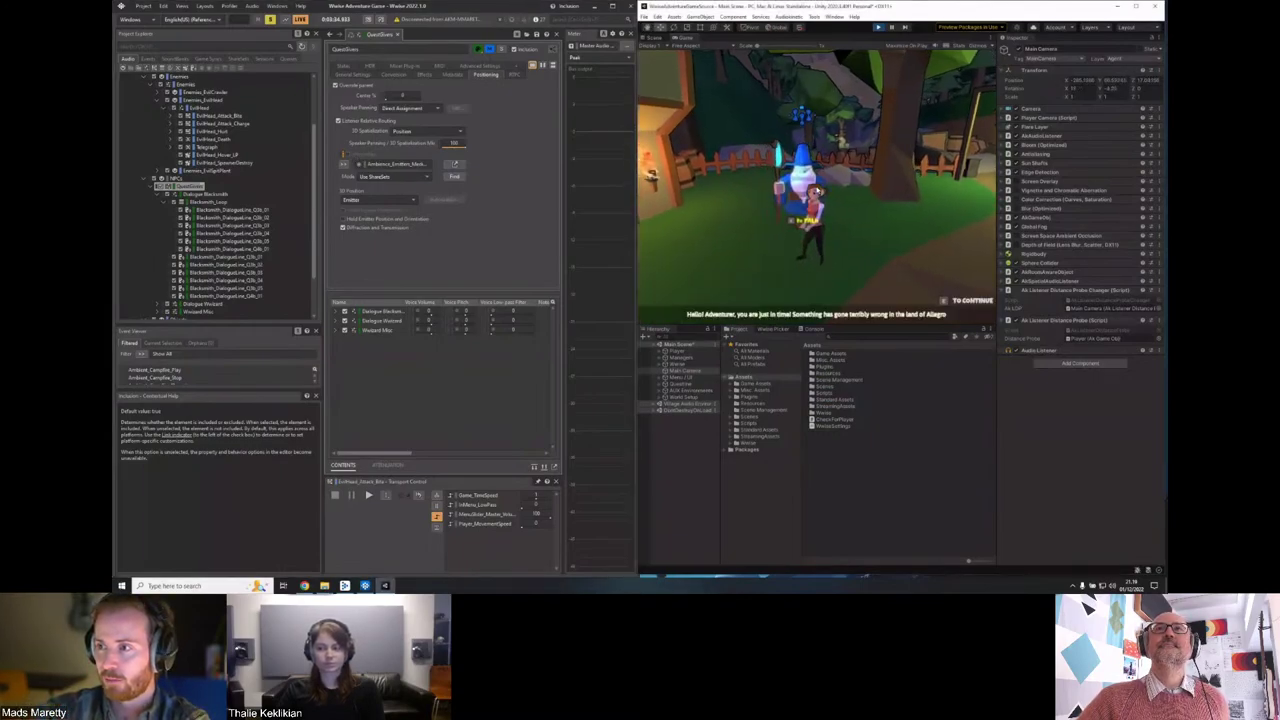
# Return to the running game in Unity, observe the camera's distance probe during the Wwizard's dialogue, and stop the game.
pyautogui.click(816, 189)
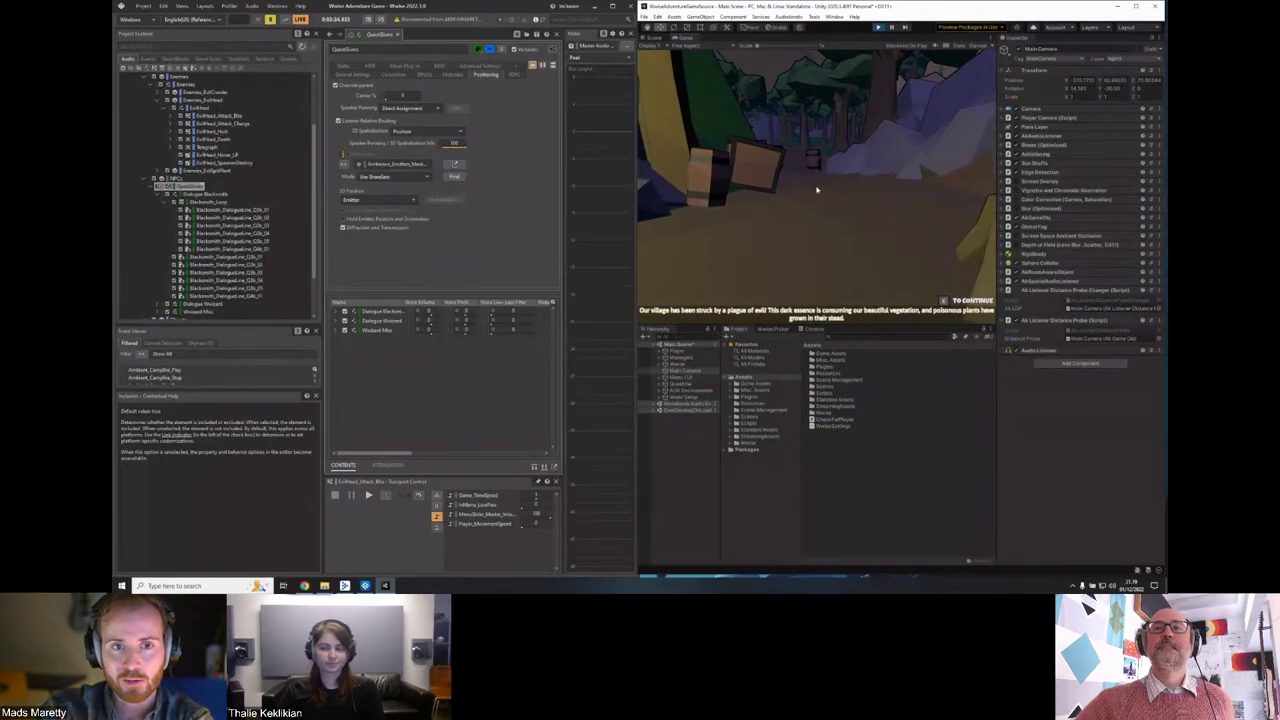
pyautogui.hotkey('ctrl', 'p')
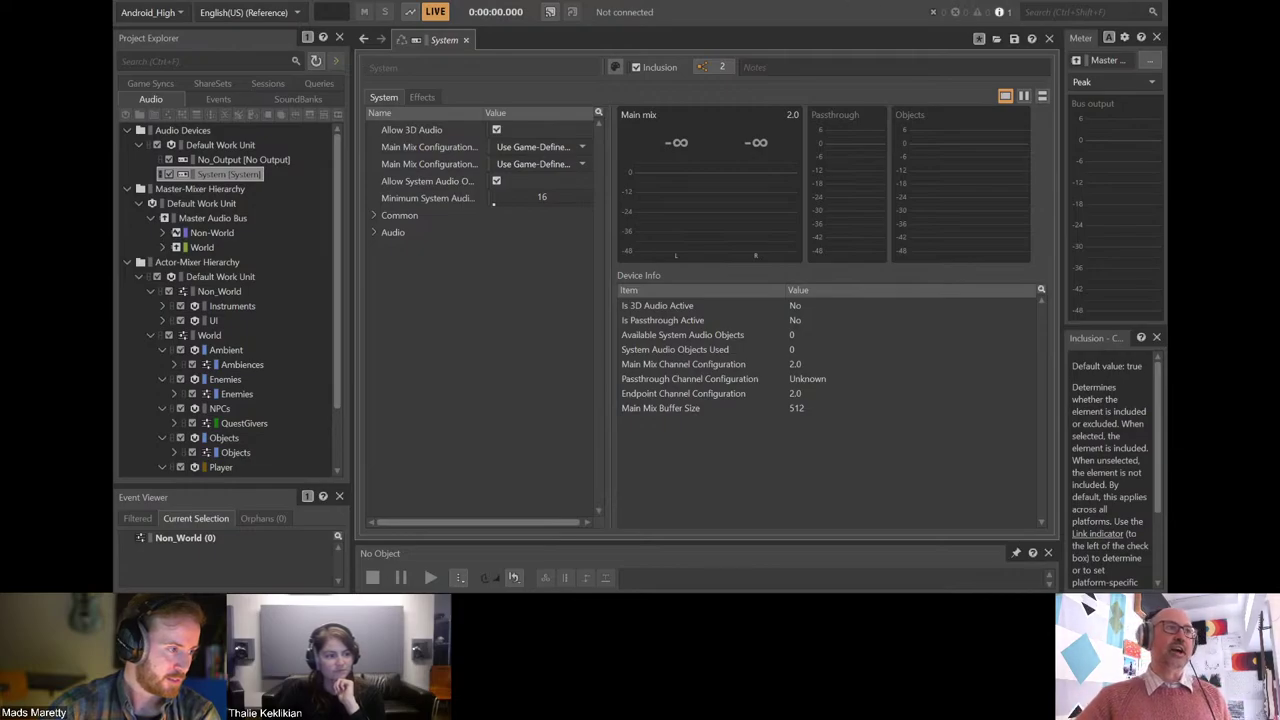
# In Wwise, expand the Non-World and World buses under the Master Audio Bus and review Non-World's general settings.
pyautogui.click(203, 176)
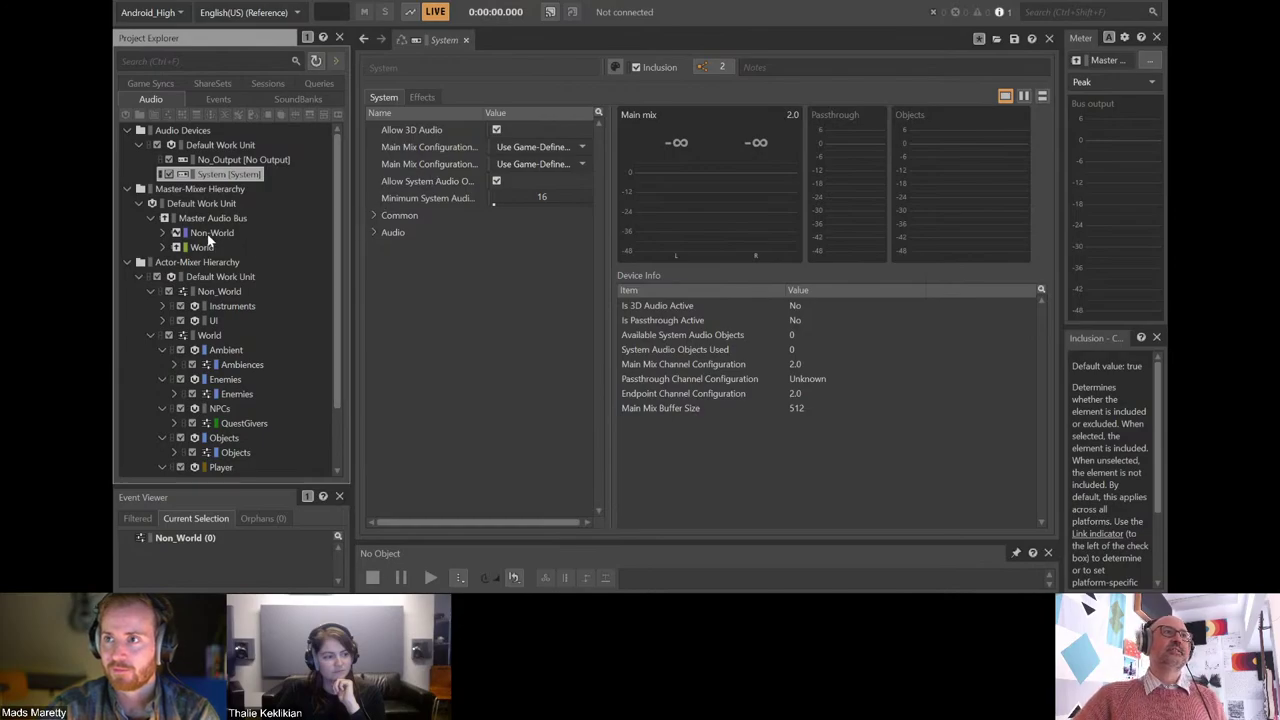
pyautogui.click(163, 233)
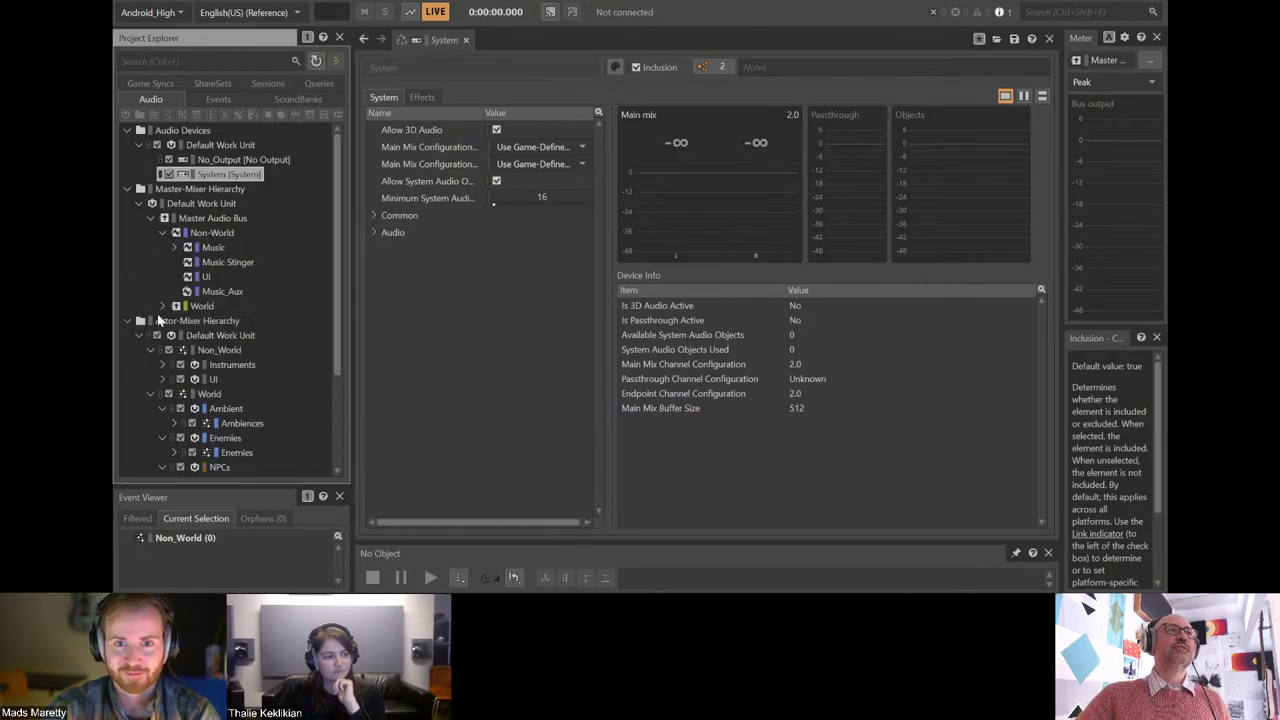
pyautogui.click(163, 306)
pyautogui.click(222, 234)
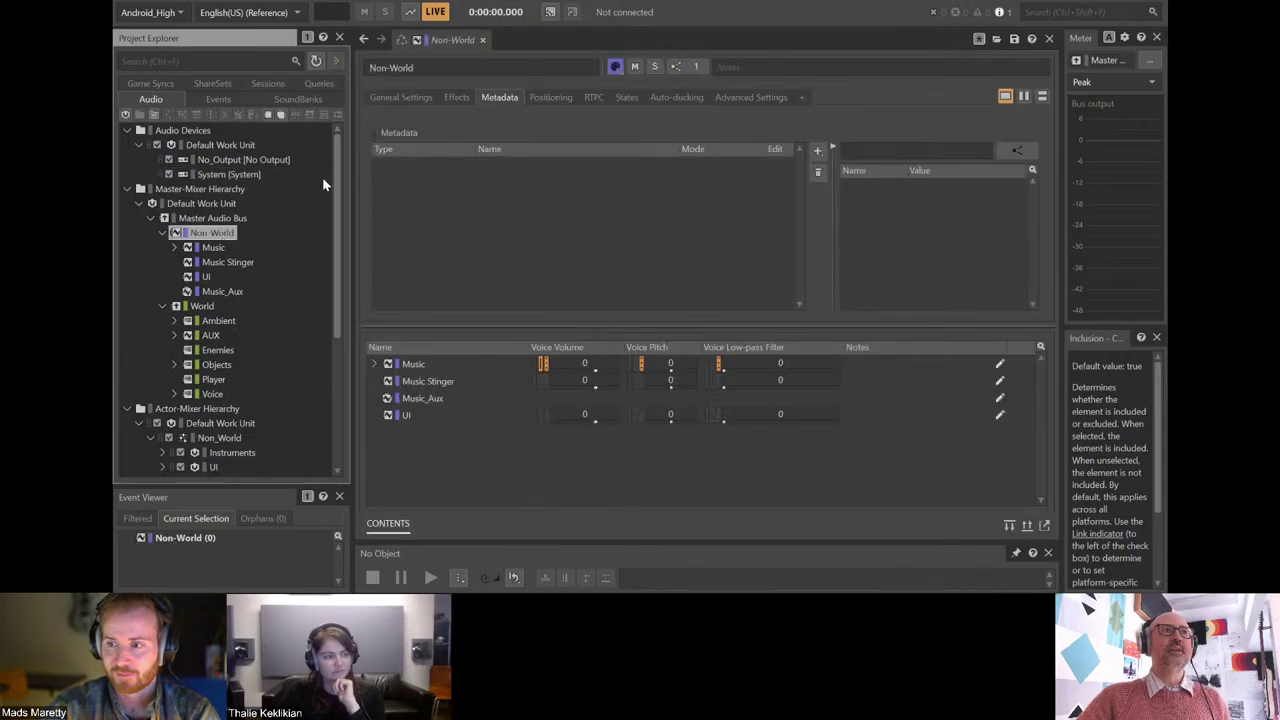
pyautogui.click(401, 97)
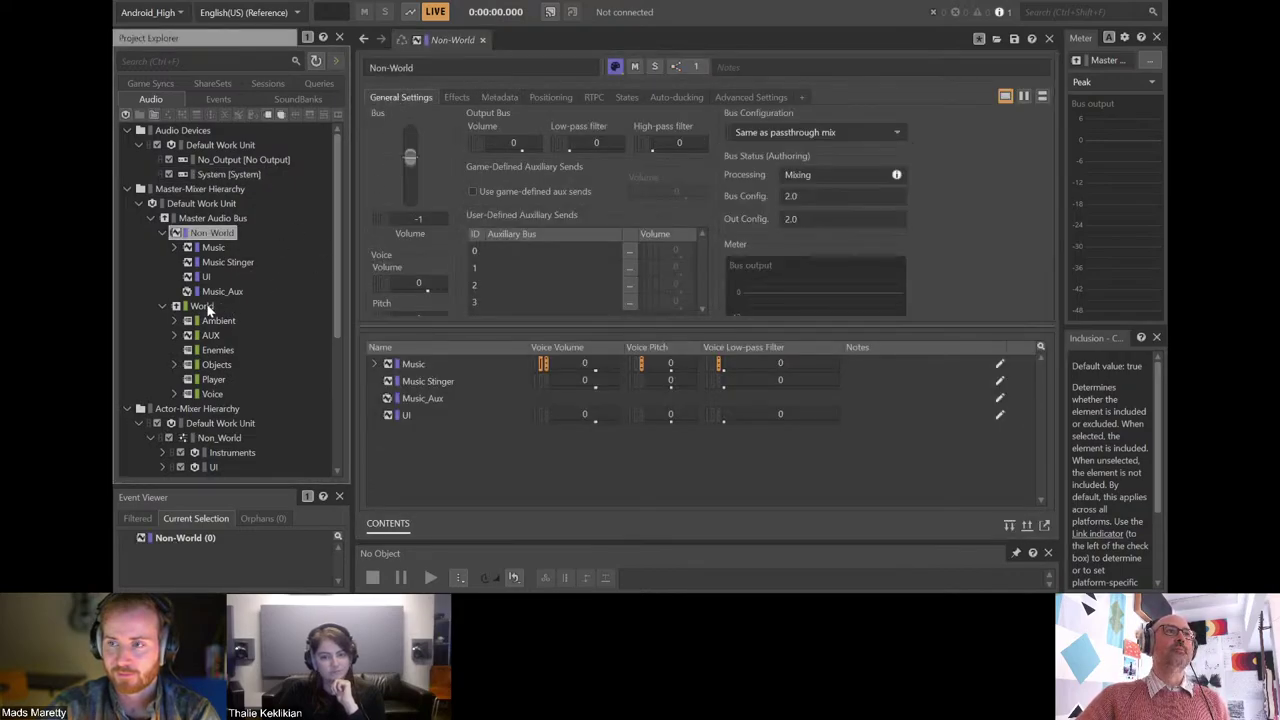
# Compare the bus configuration and status of the World and Non-World buses, and inspect the Ambient bus under World.
pyautogui.click(205, 306)
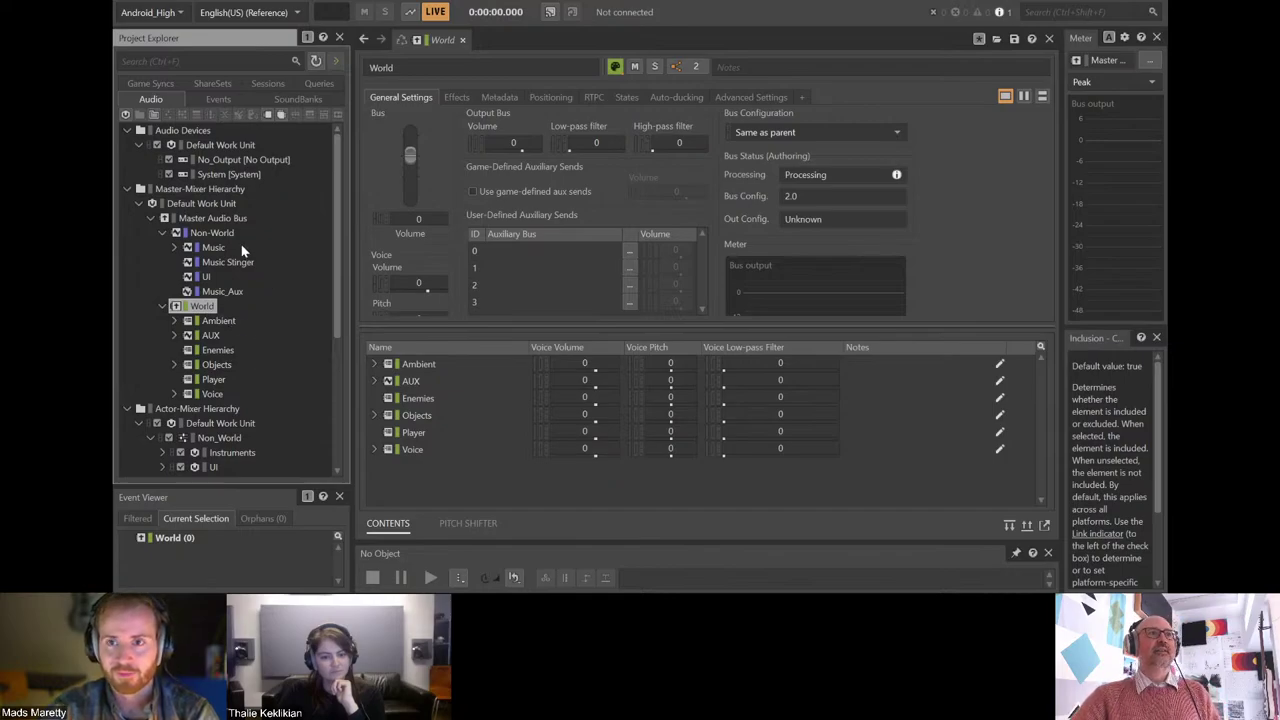
pyautogui.click(210, 236)
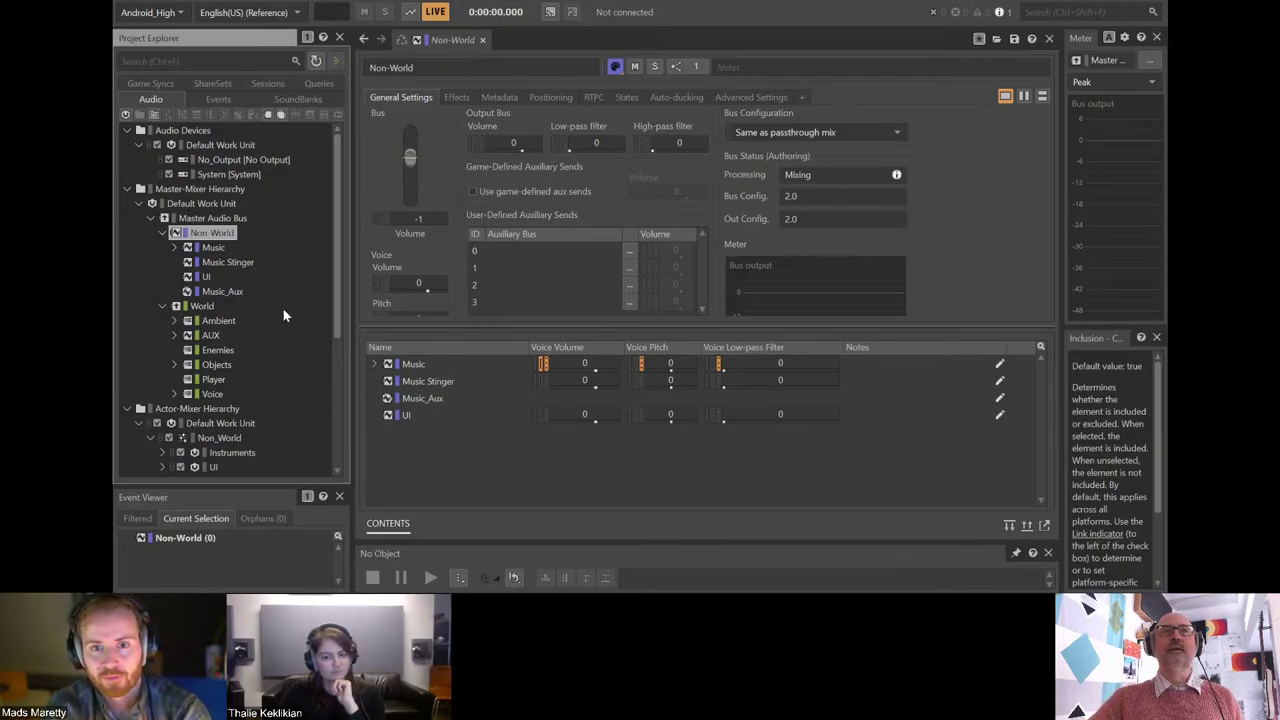
pyautogui.click(204, 306)
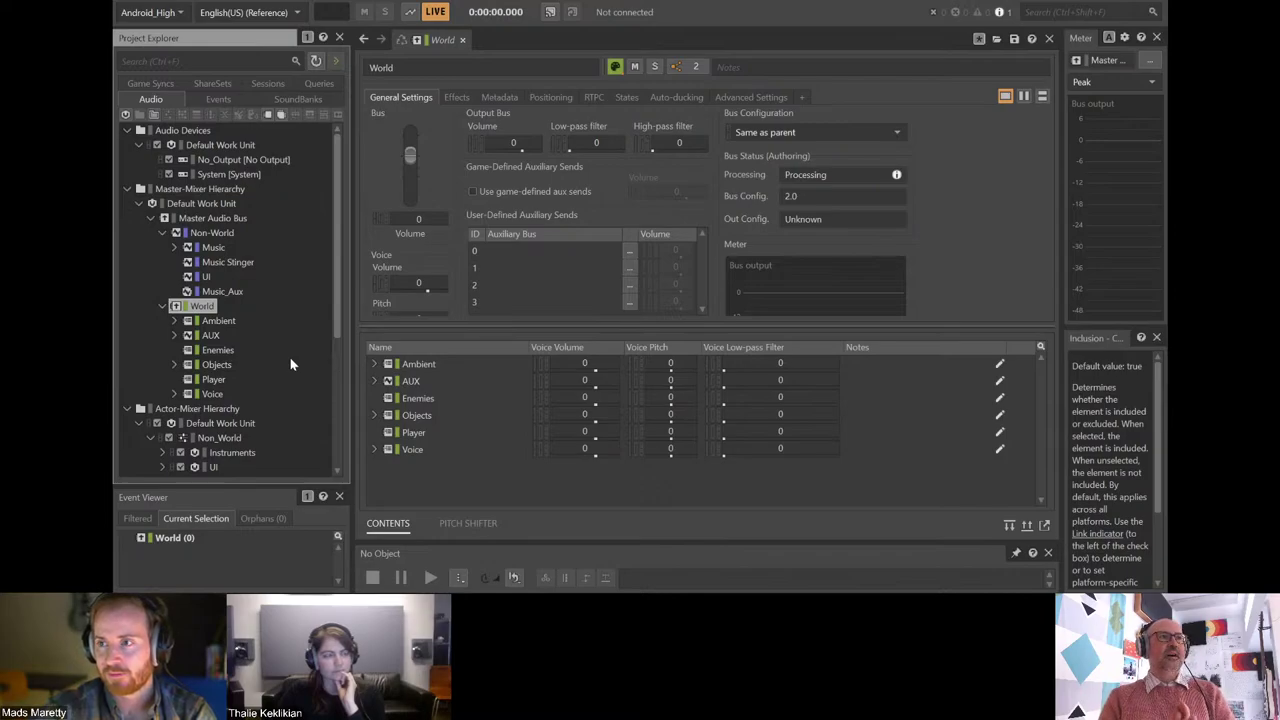
pyautogui.click(216, 321)
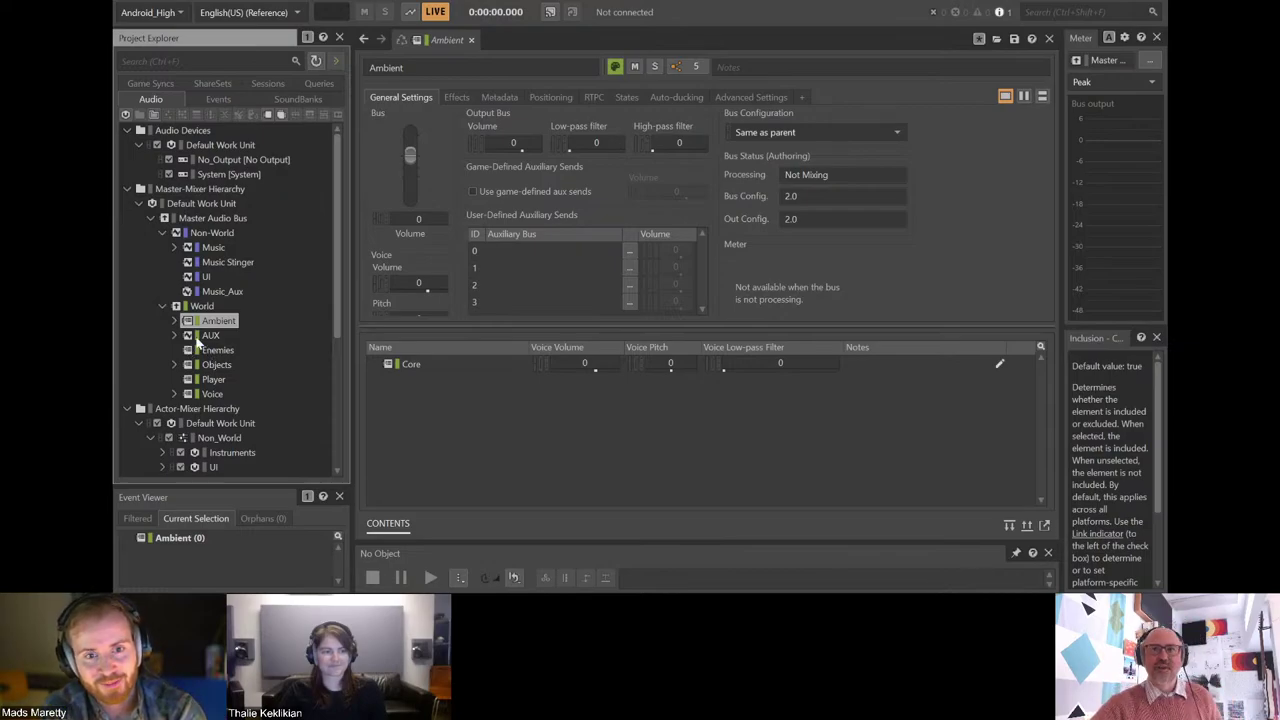
# Inspect the Player actor-mixer under World, review which property categories are enabled for it, and examine its metadata.
pyautogui.scroll(-3, 215, 333)
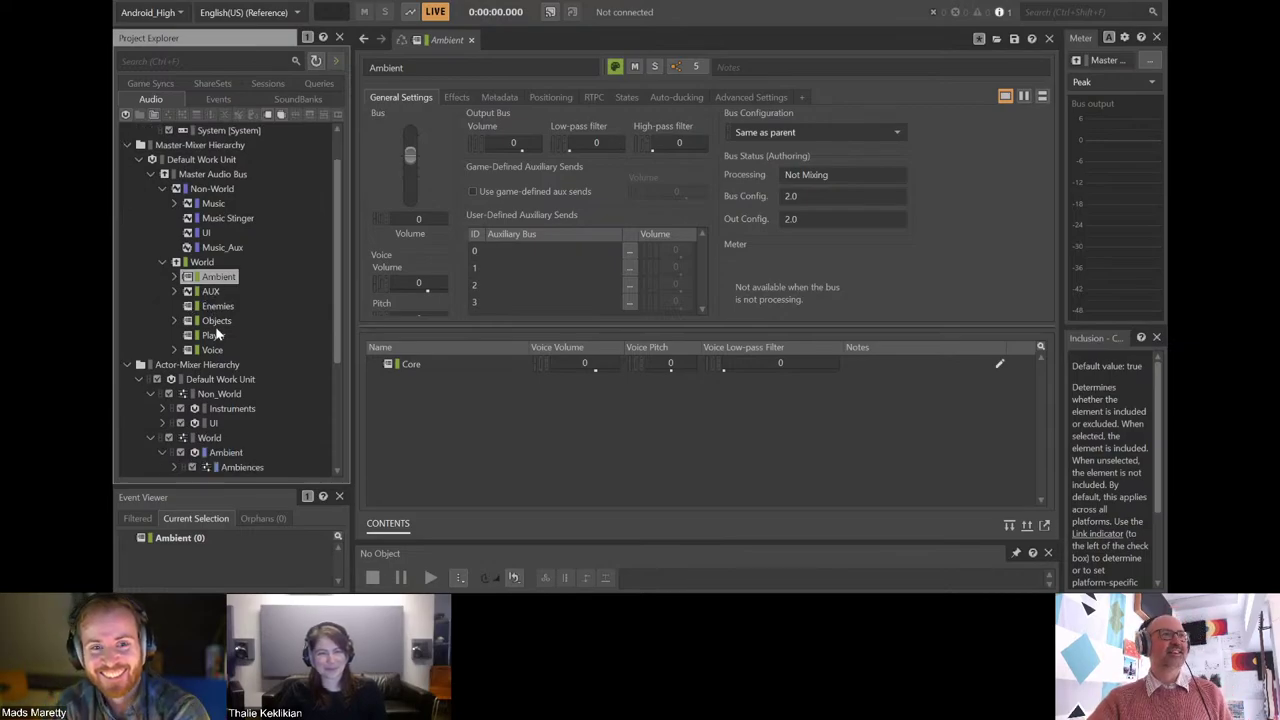
pyautogui.scroll(-1, 215, 326)
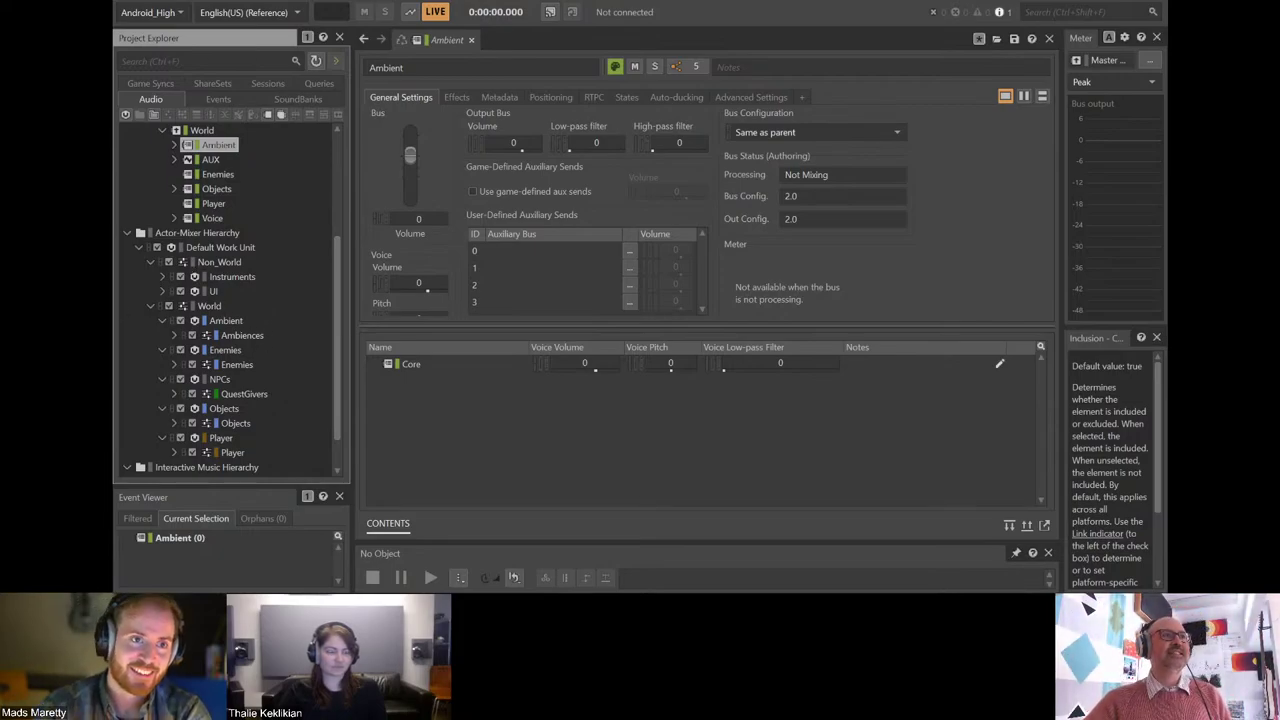
pyautogui.scroll(-1, 284, 268)
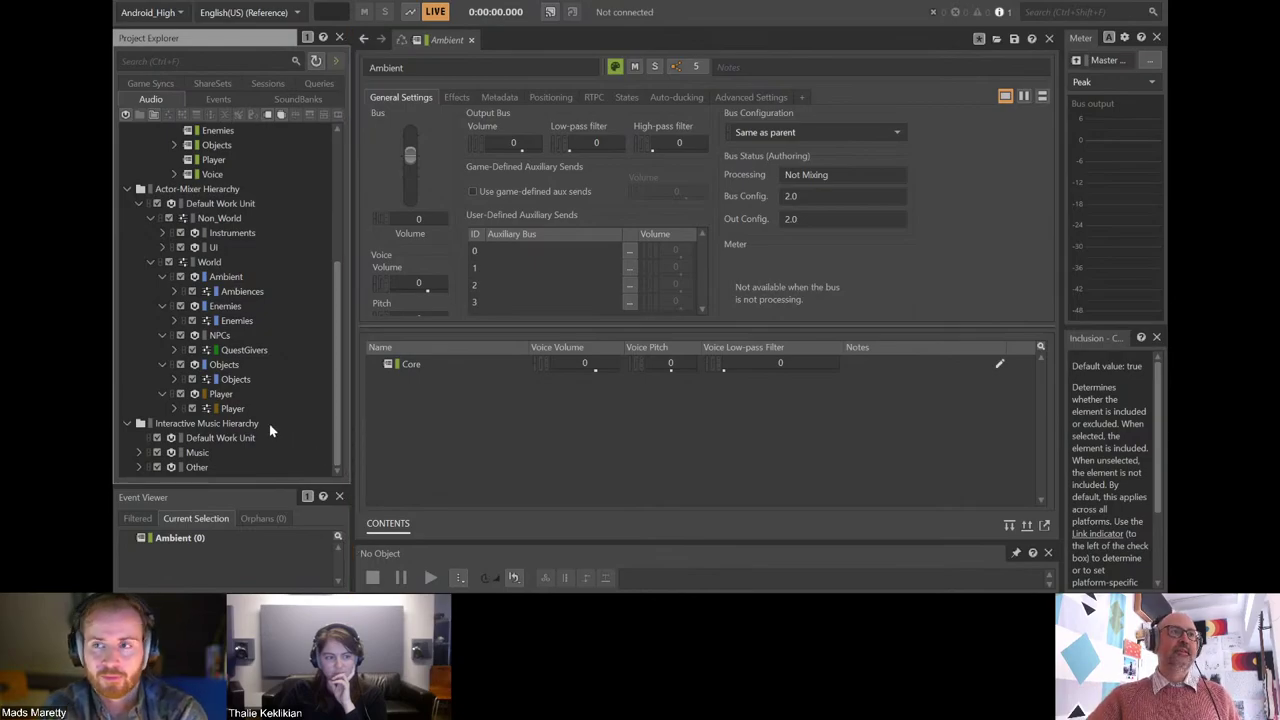
pyautogui.click(226, 410)
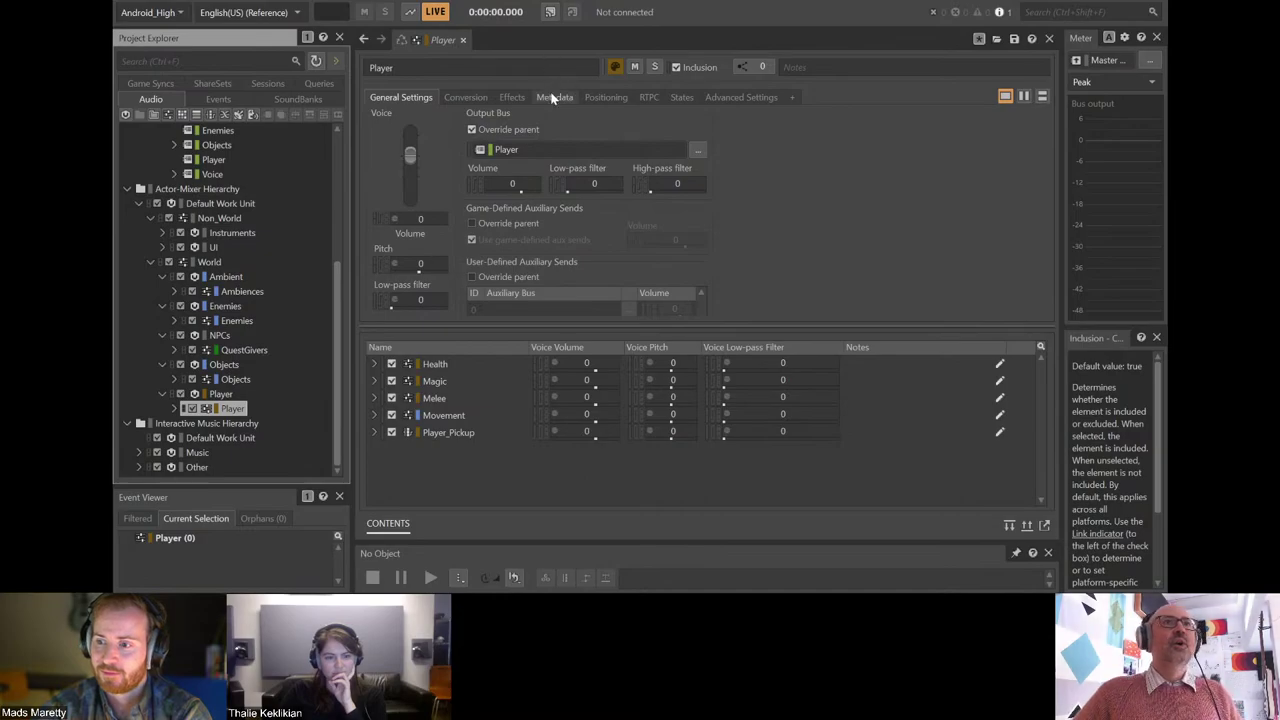
pyautogui.click(789, 97)
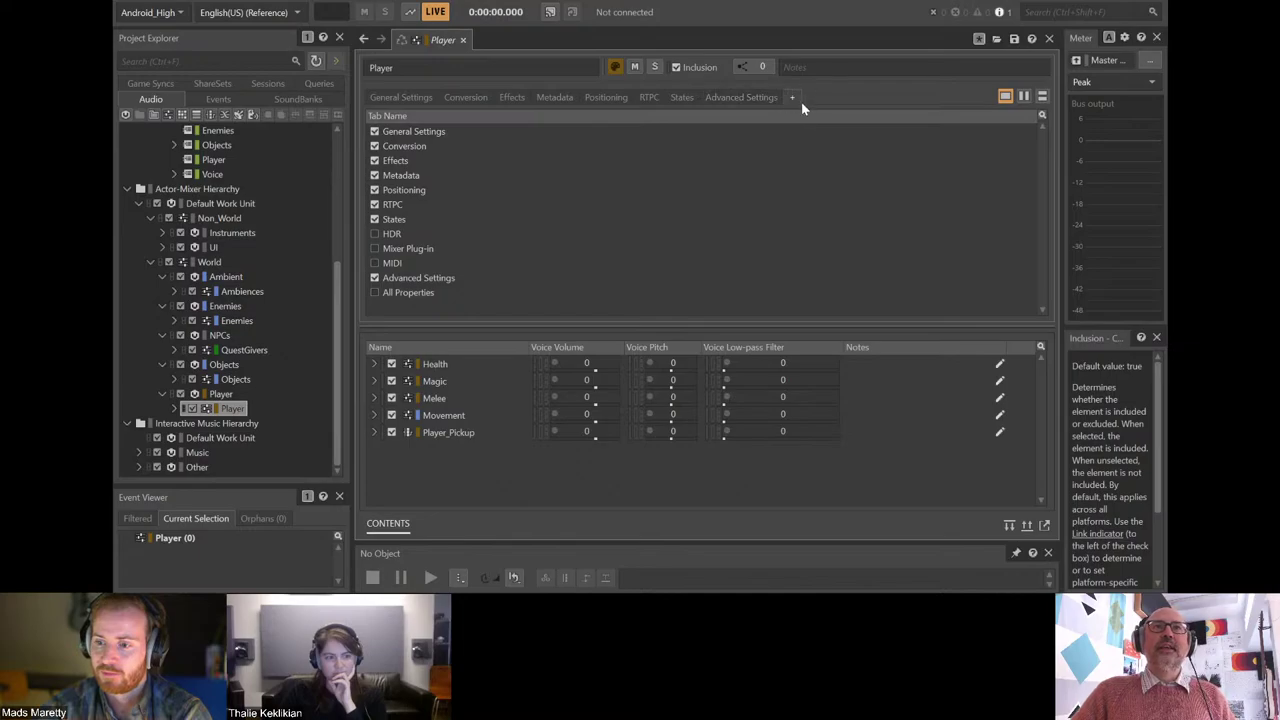
pyautogui.click(375, 176)
pyautogui.click(375, 176)
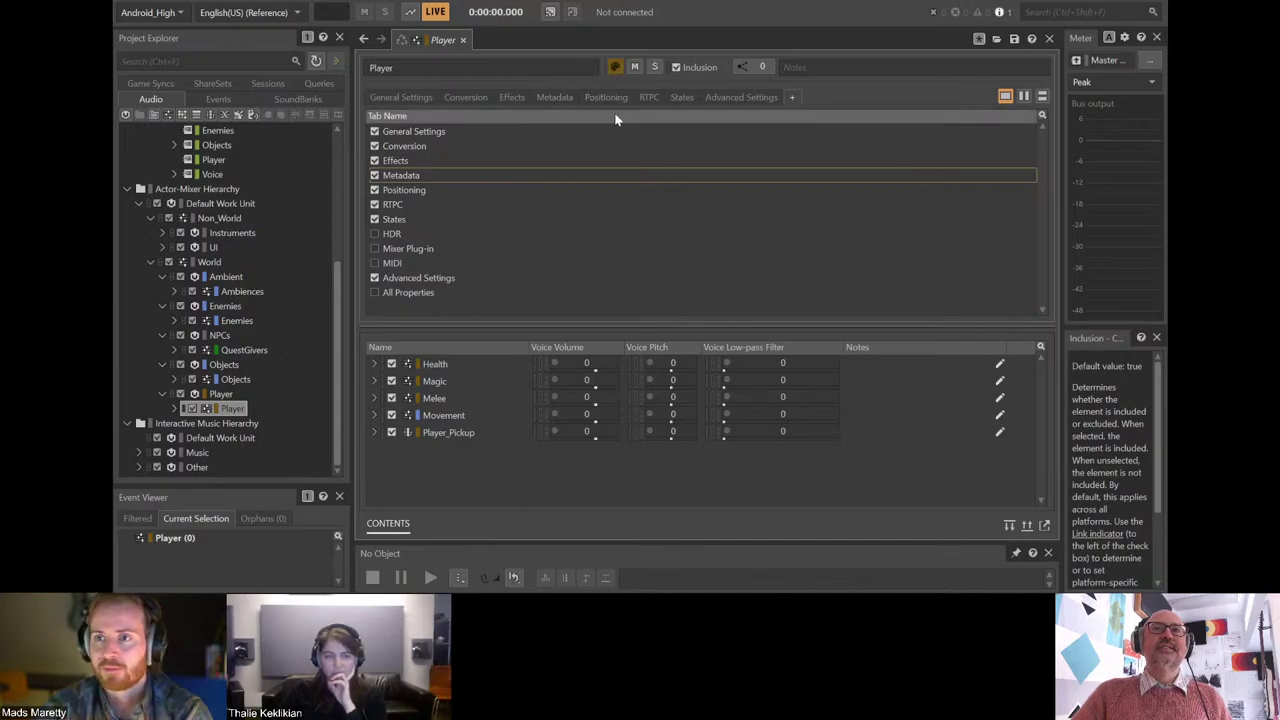
pyautogui.click(563, 98)
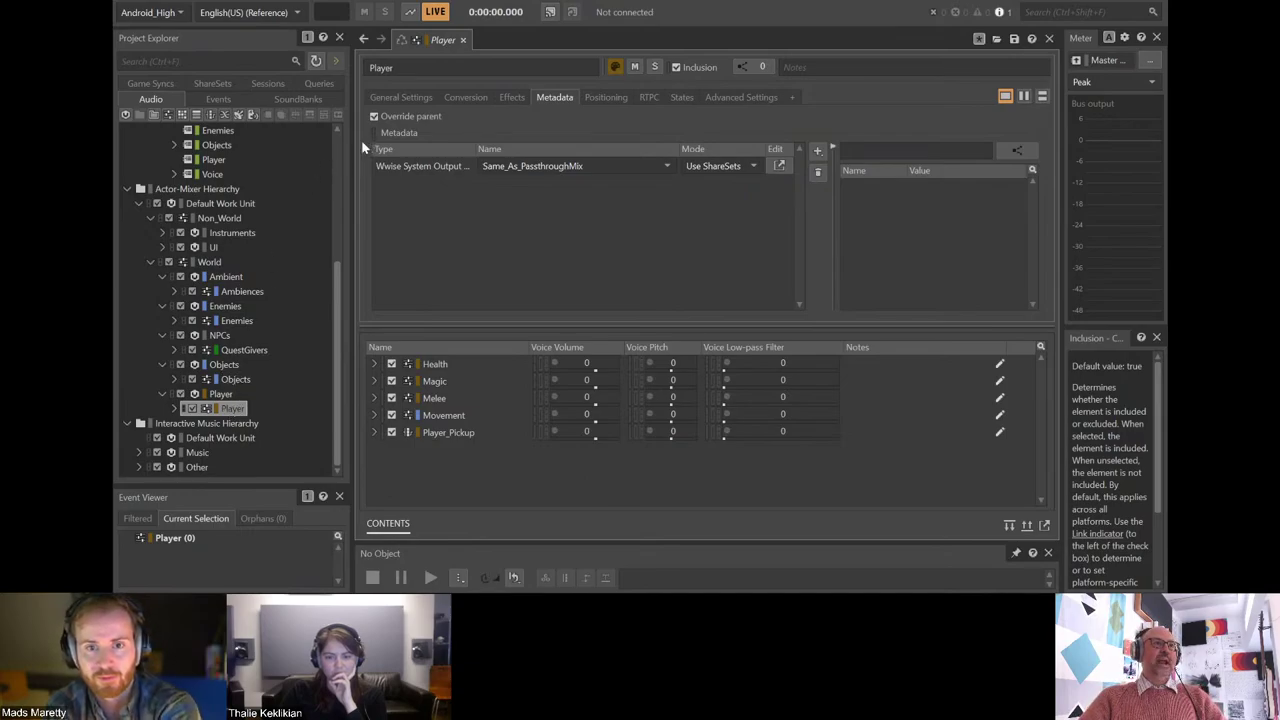
# Review the World actor-mixer's contents and examine the mix behavior of its Wwise System Output metadata.
pyautogui.click(209, 262)
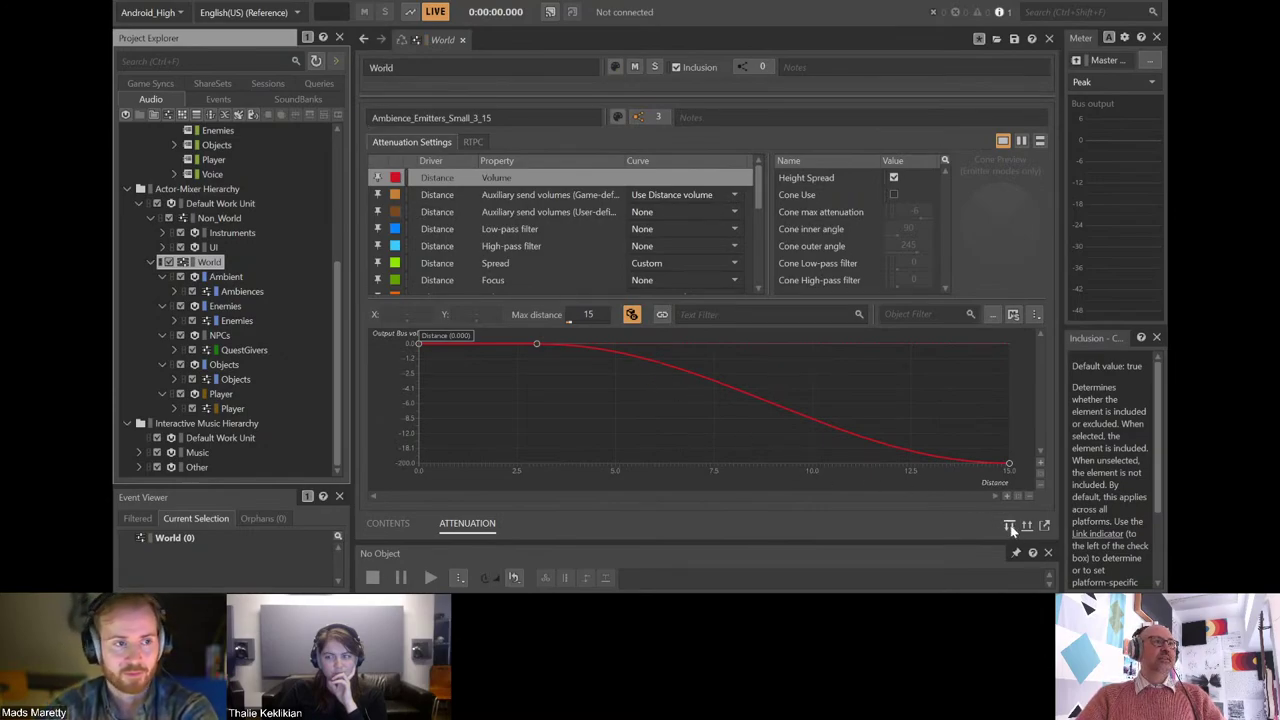
pyautogui.click(392, 523)
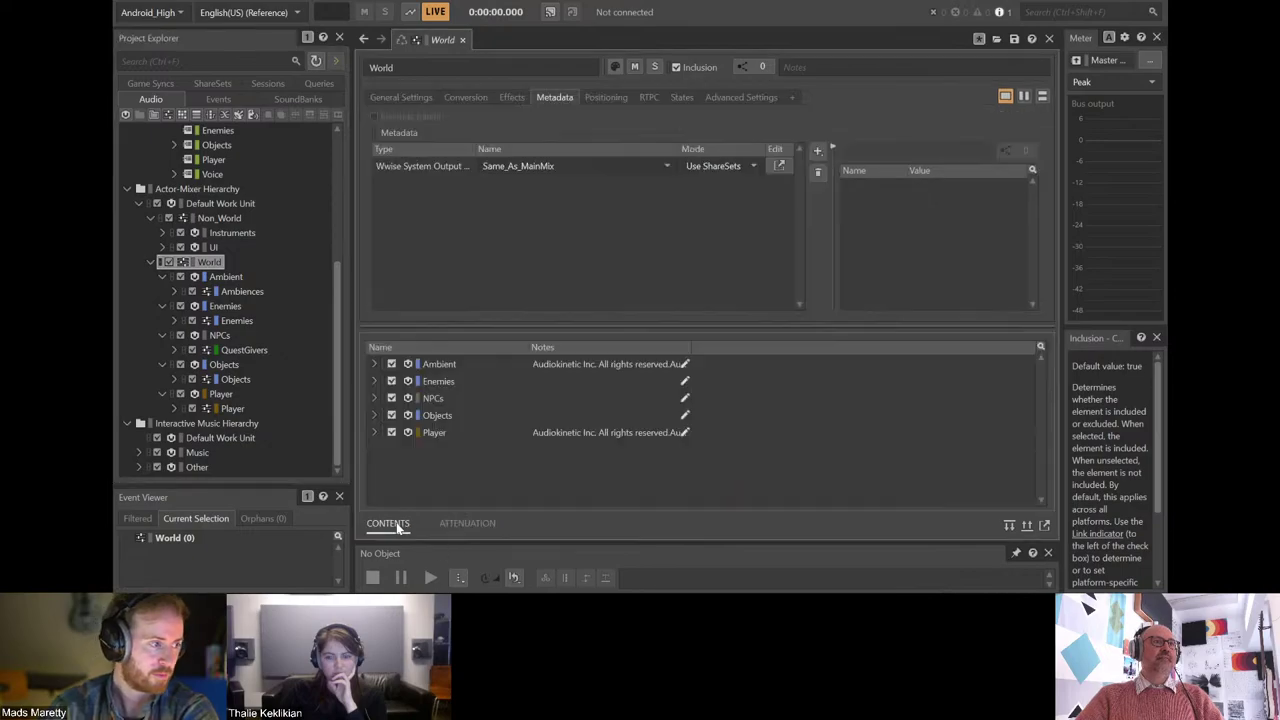
pyautogui.click(436, 172)
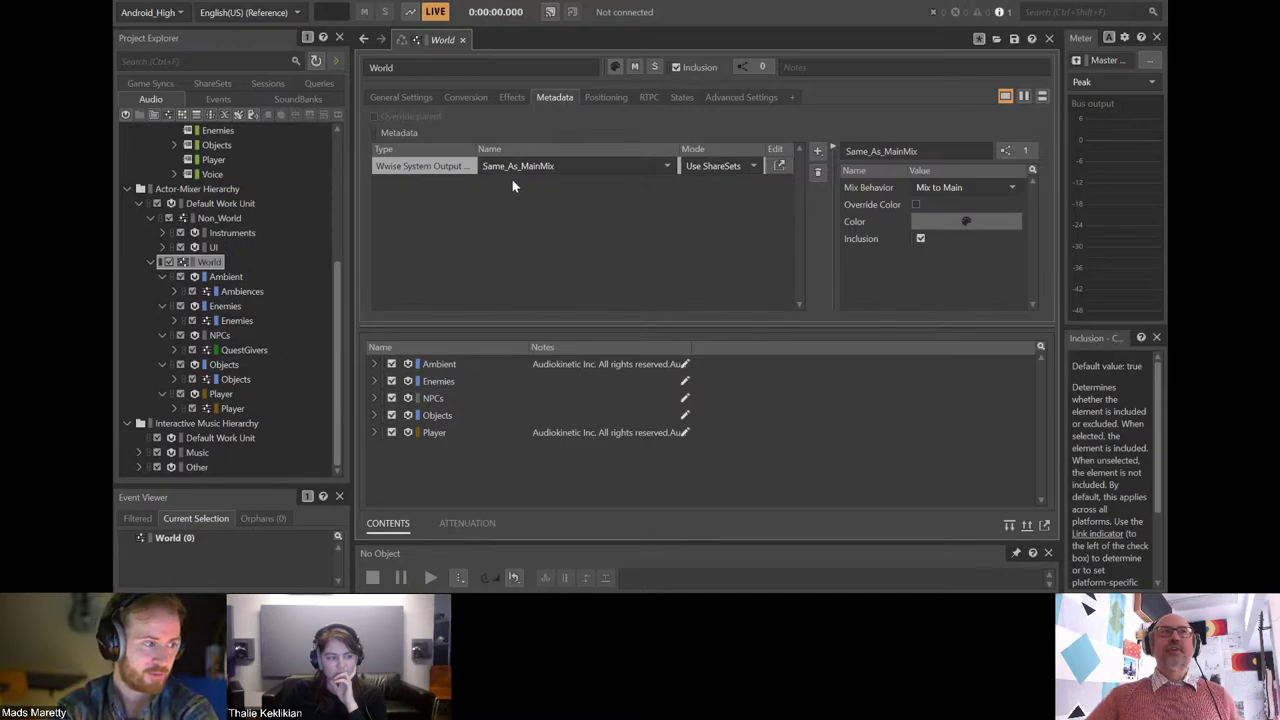
# Inspect the metadata and bus configuration of the Player bus under the World bus.
pyautogui.scroll(3, 226, 272)
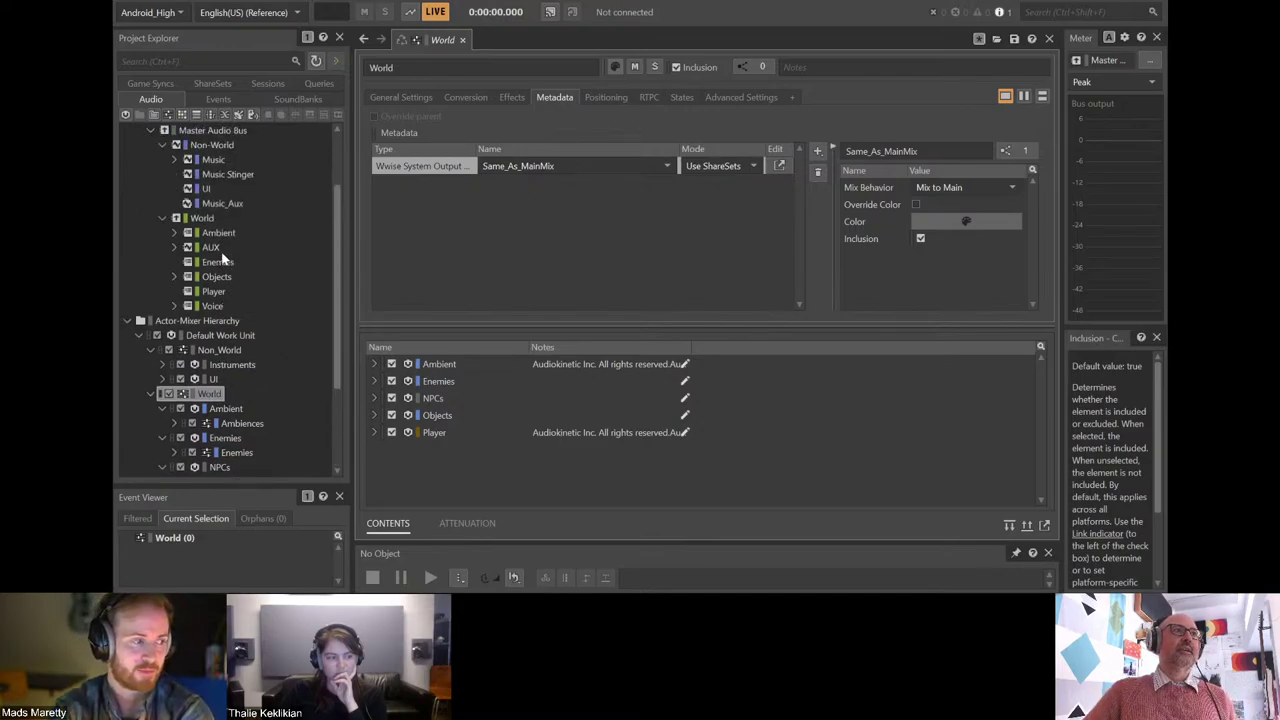
pyautogui.click(212, 291)
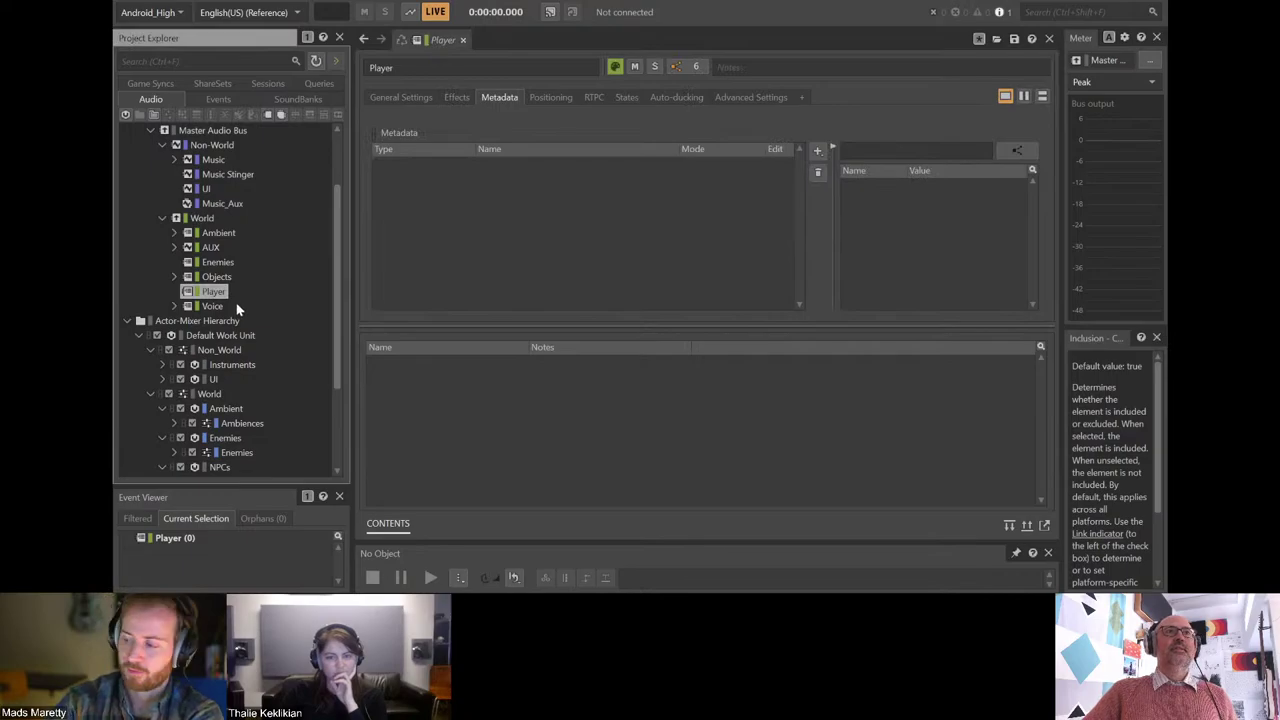
pyautogui.click(395, 97)
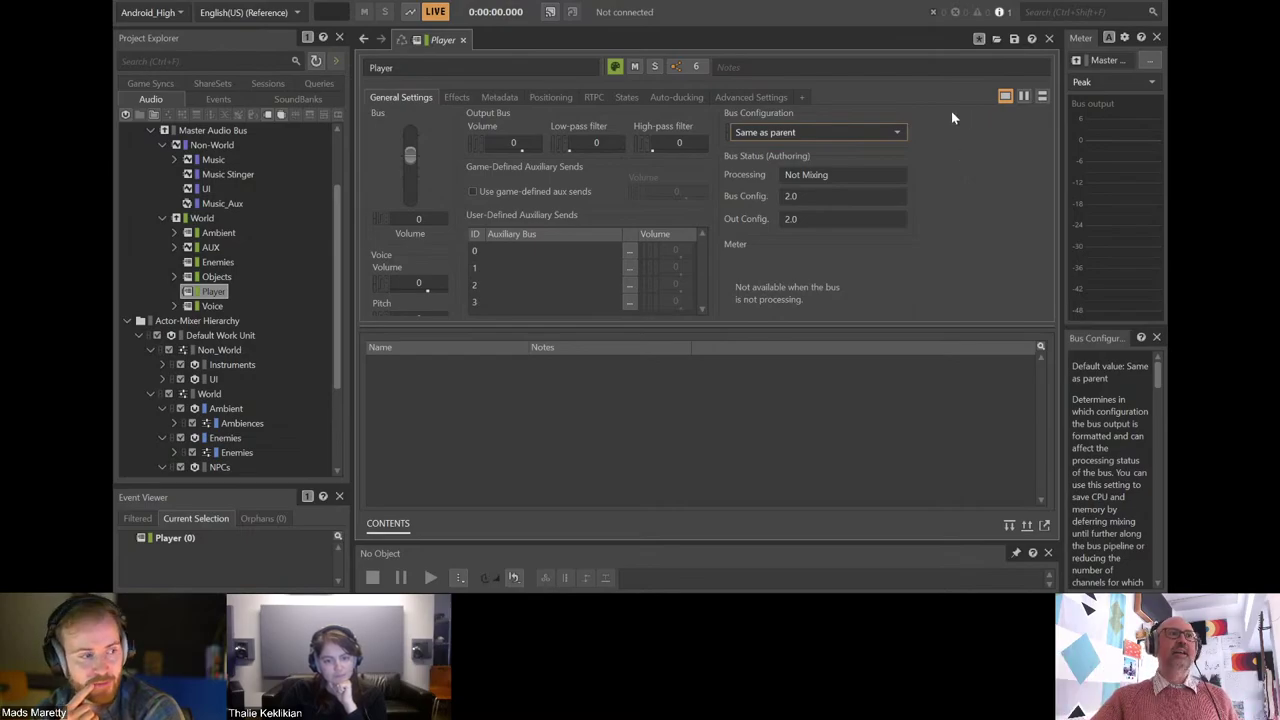
# Return to the Player actor-mixer and check its output bus routing and metadata override.
pyautogui.scroll(-3, 283, 280)
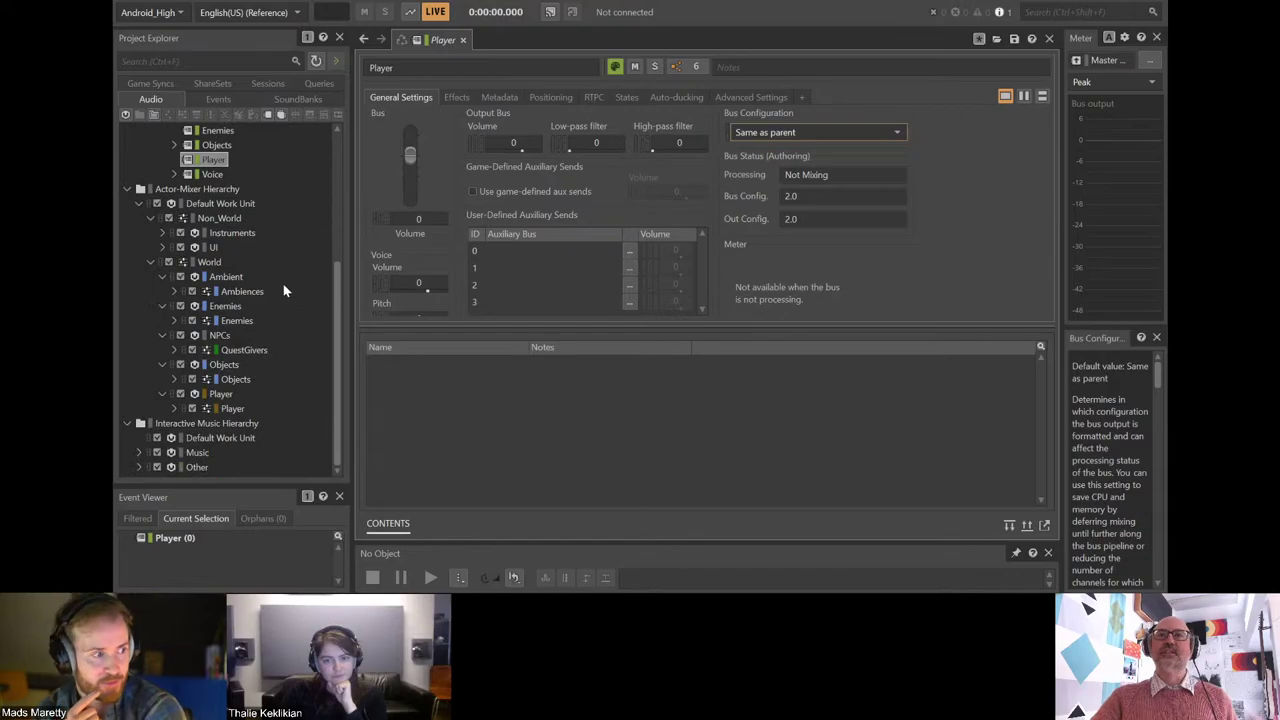
pyautogui.click(232, 408)
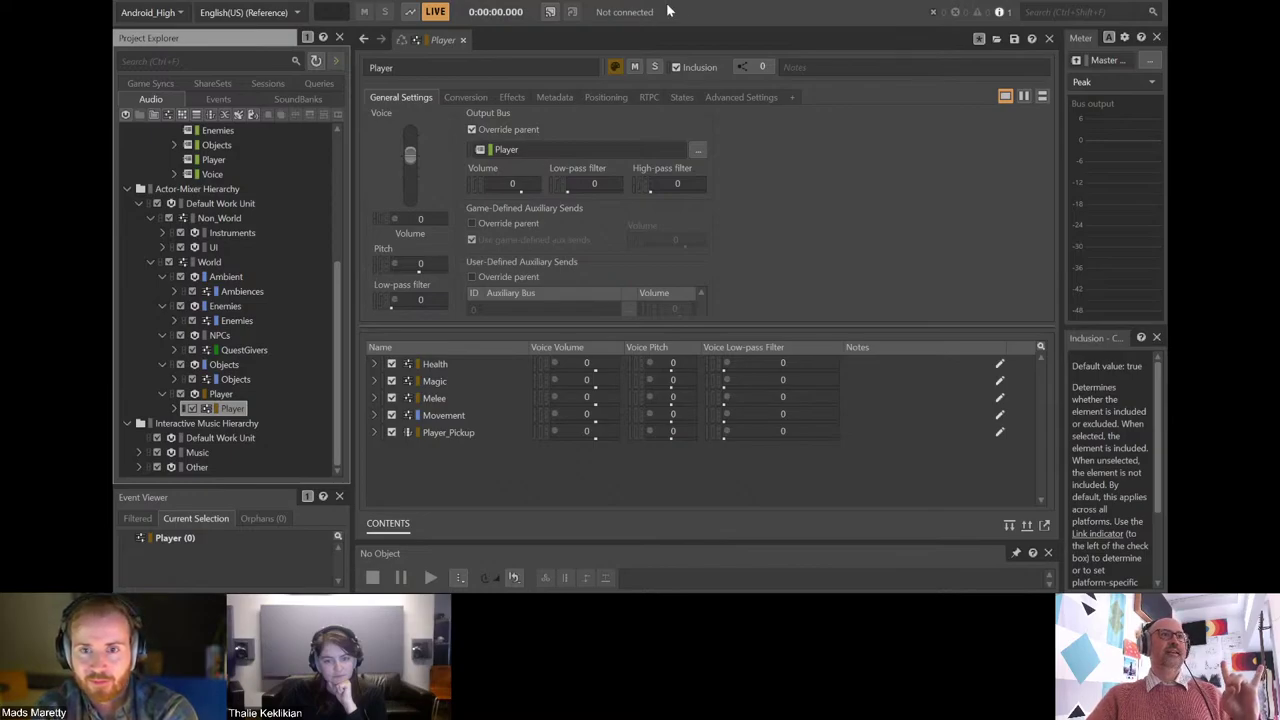
pyautogui.click(550, 97)
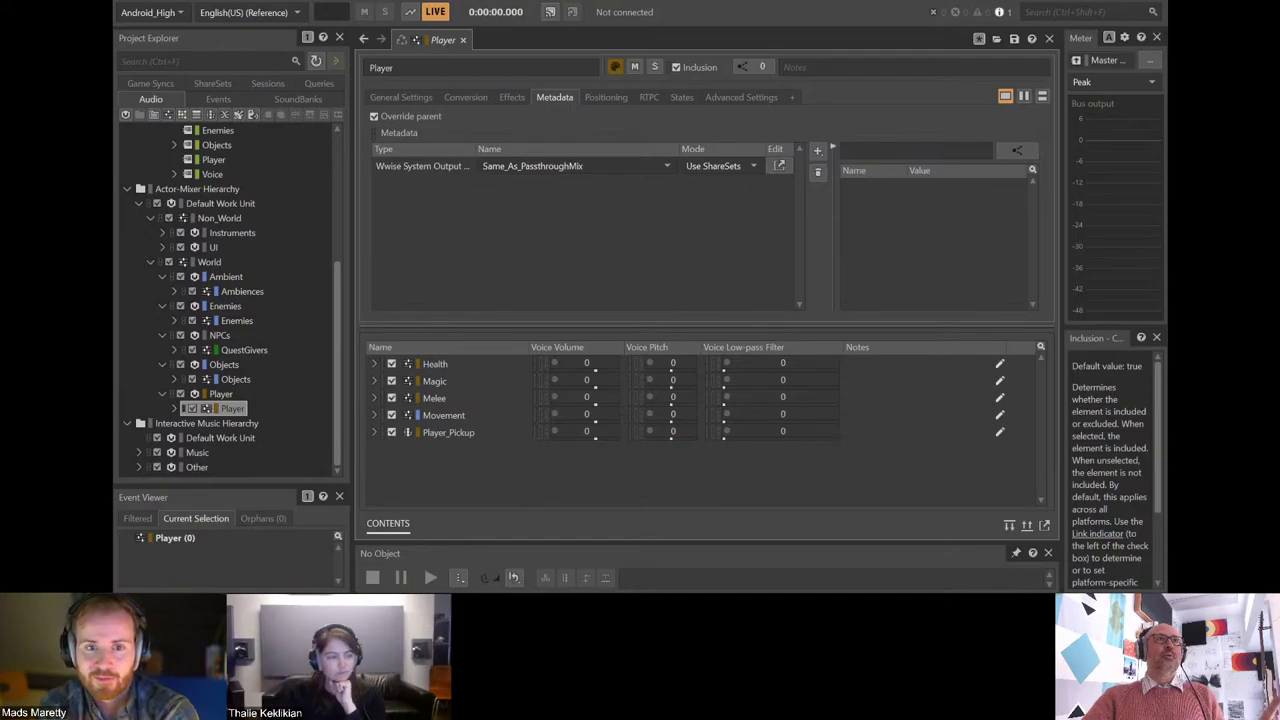
# Expand Player and Magic in the Actor-Mixer Hierarchy and examine the metadata of Magic and Magic_Blast_Impact.
pyautogui.click(174, 408)
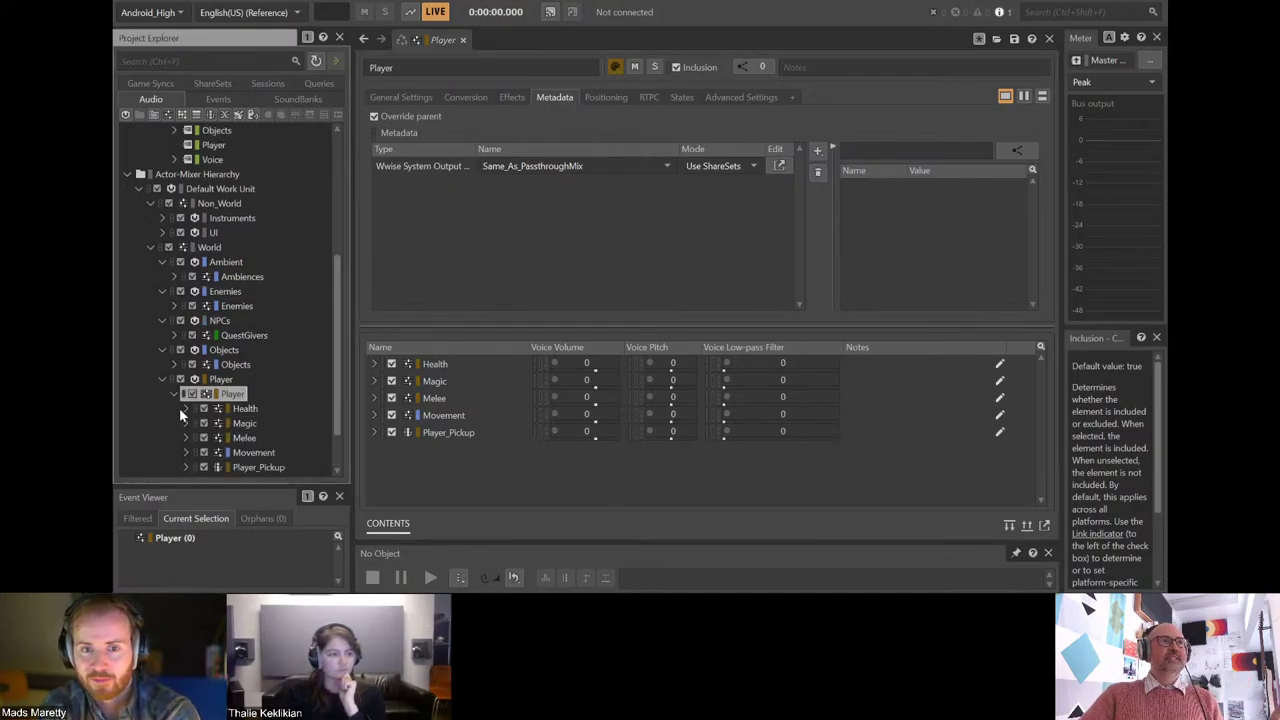
pyautogui.click(237, 424)
pyautogui.click(191, 423)
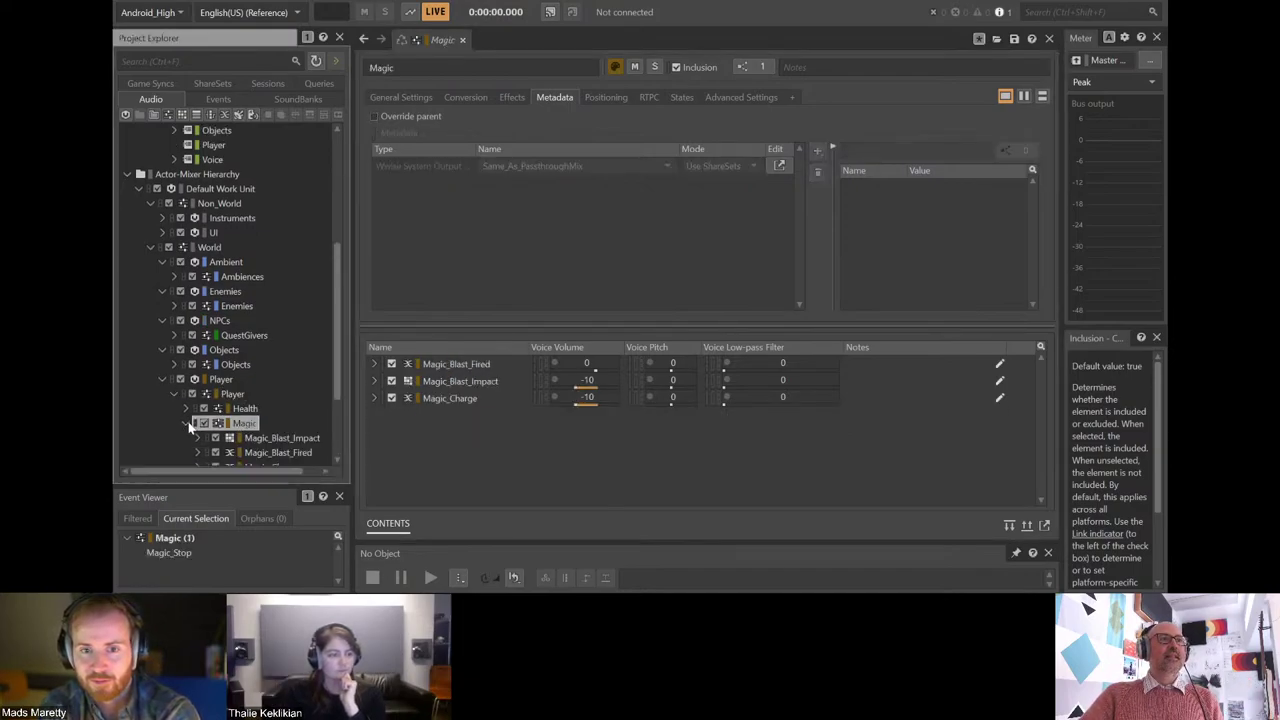
pyautogui.scroll(-2, 309, 385)
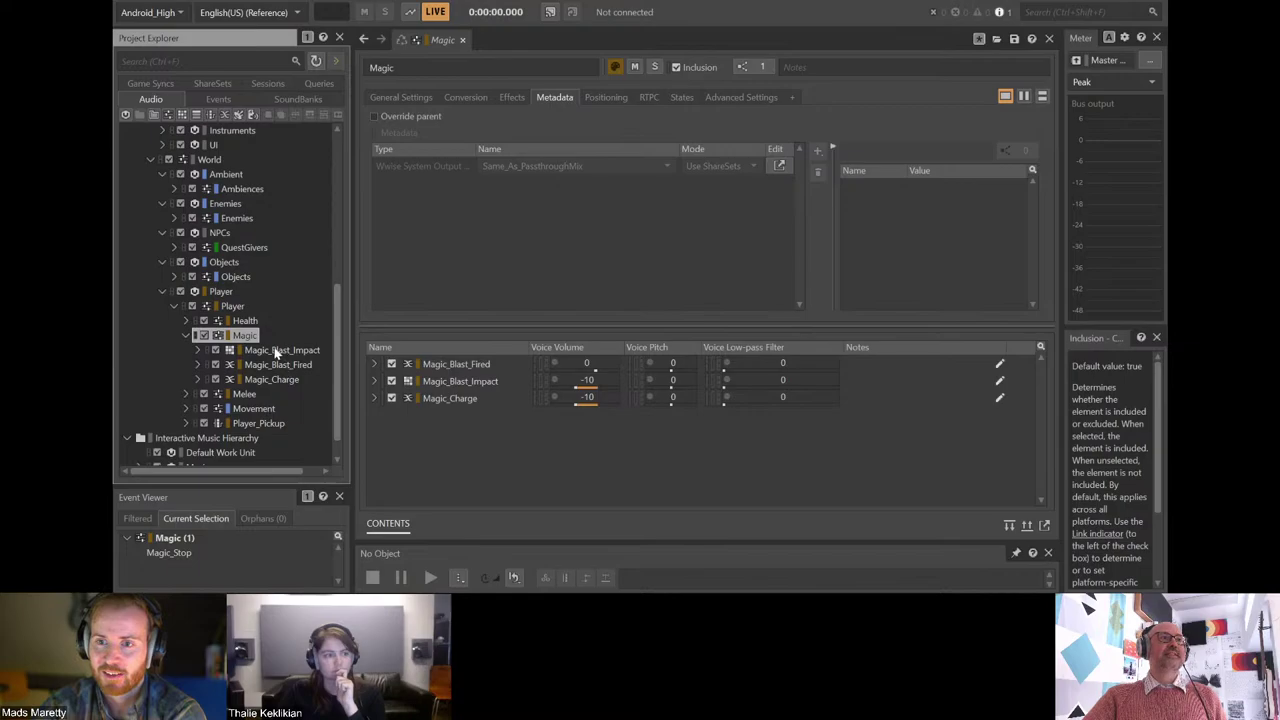
pyautogui.click(282, 351)
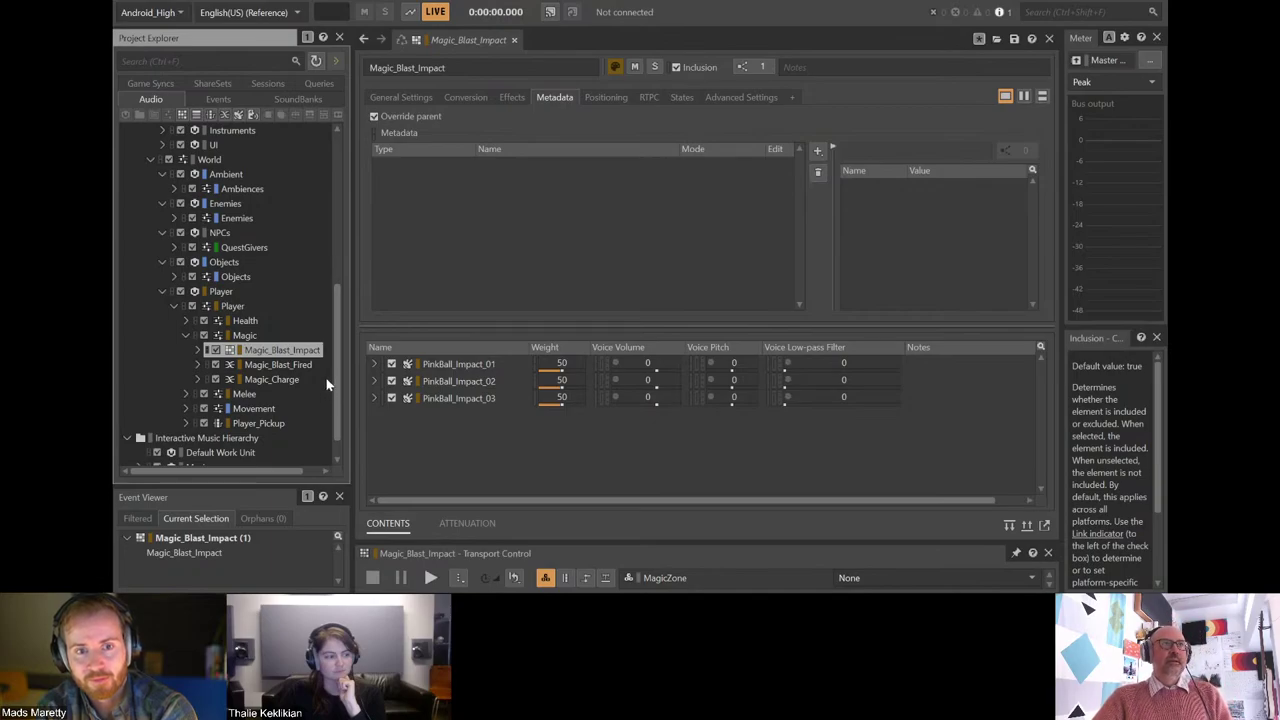
# Compare the metadata of the Objects actor-mixer with that of its World parent.
pyautogui.click(234, 277)
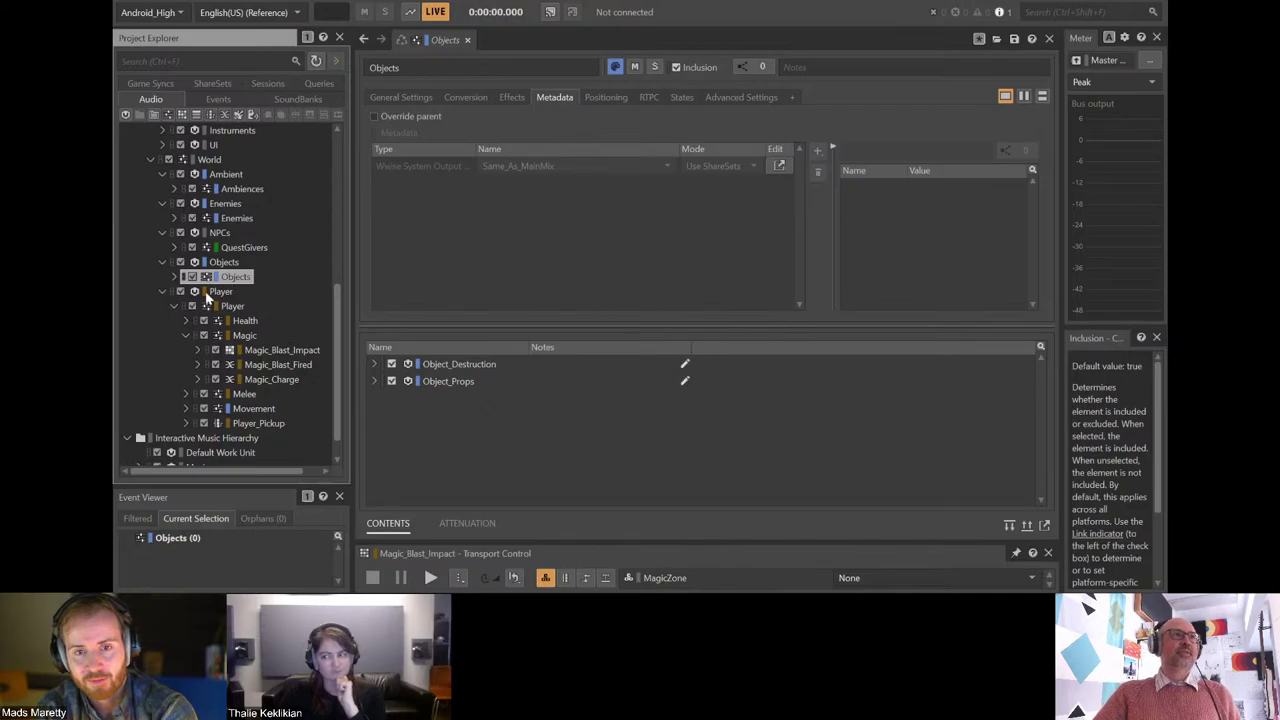
pyautogui.scroll(1, 256, 309)
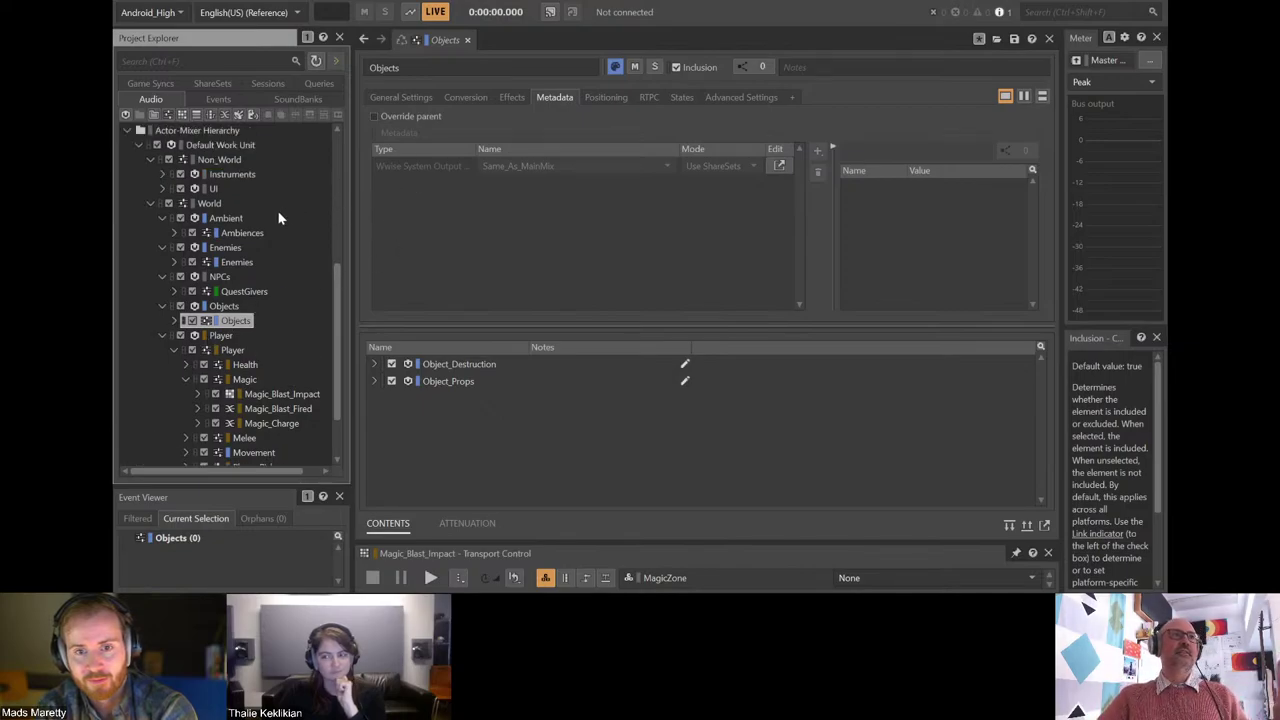
pyautogui.click(210, 204)
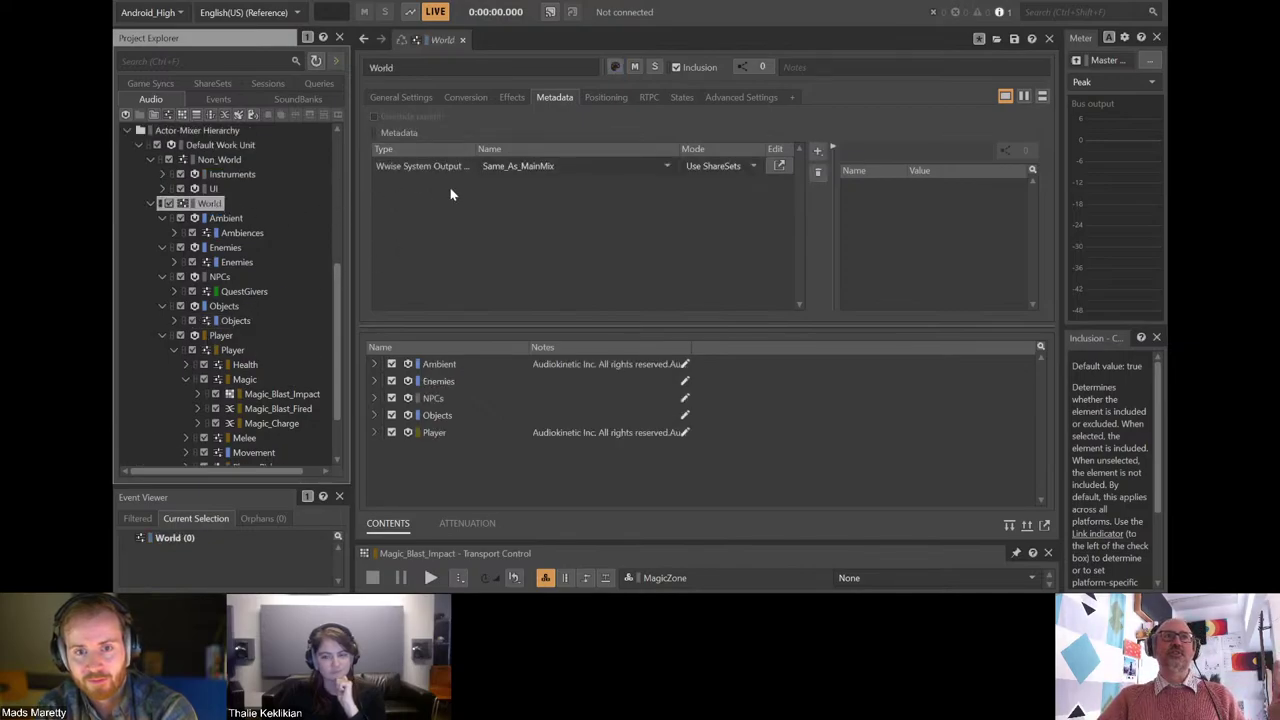
pyautogui.click(233, 321)
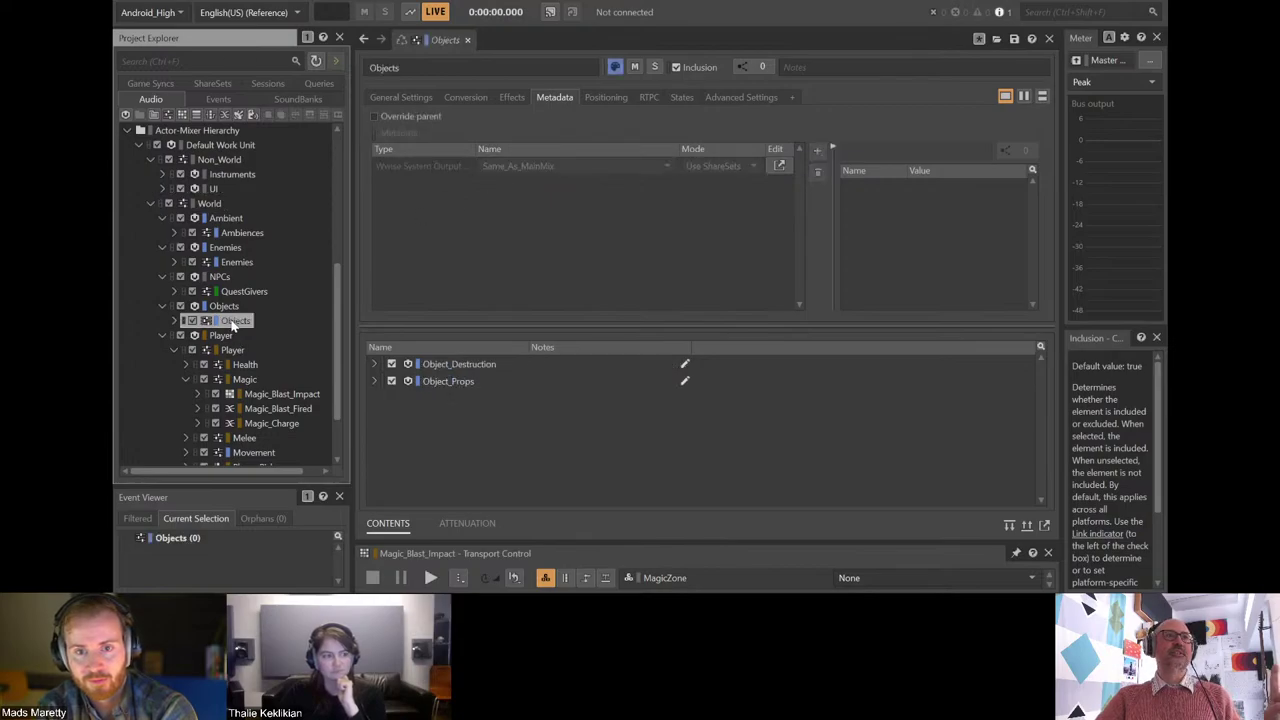
# Expand the Objects actor-mixer's work units and examine the metadata of Doors, Props and Object_Destruction.
pyautogui.click(174, 320)
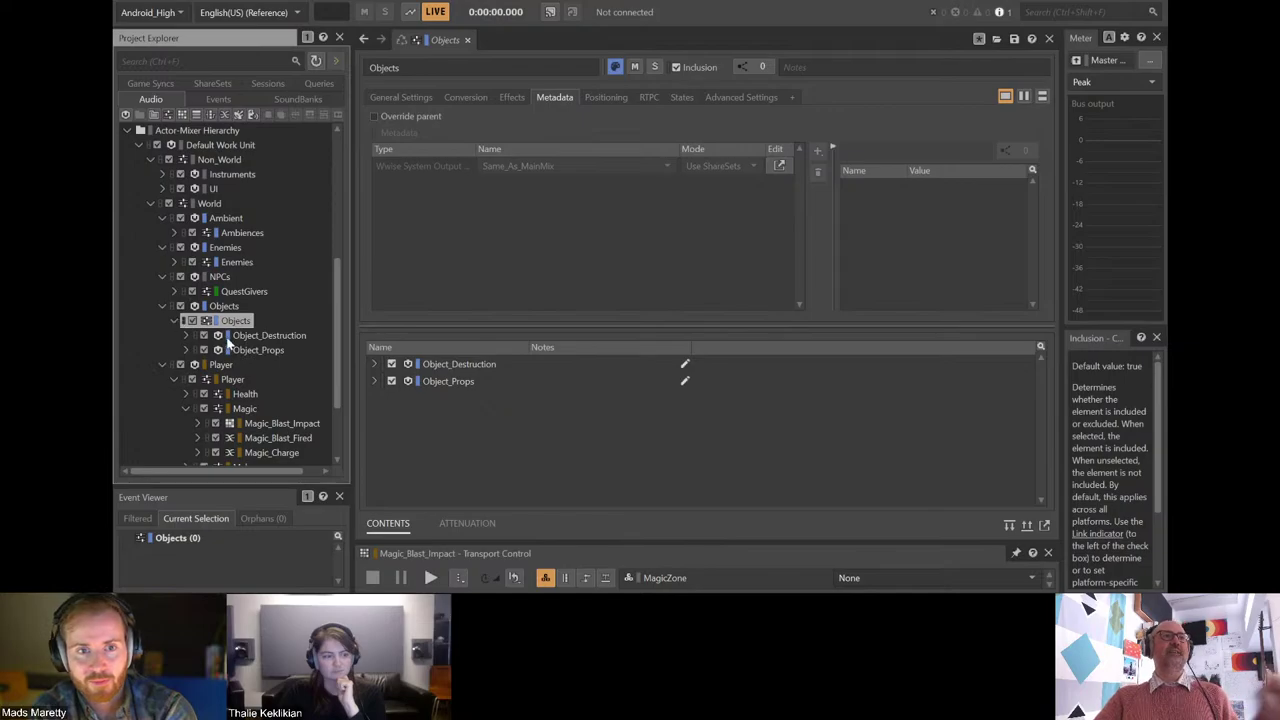
pyautogui.click(185, 350)
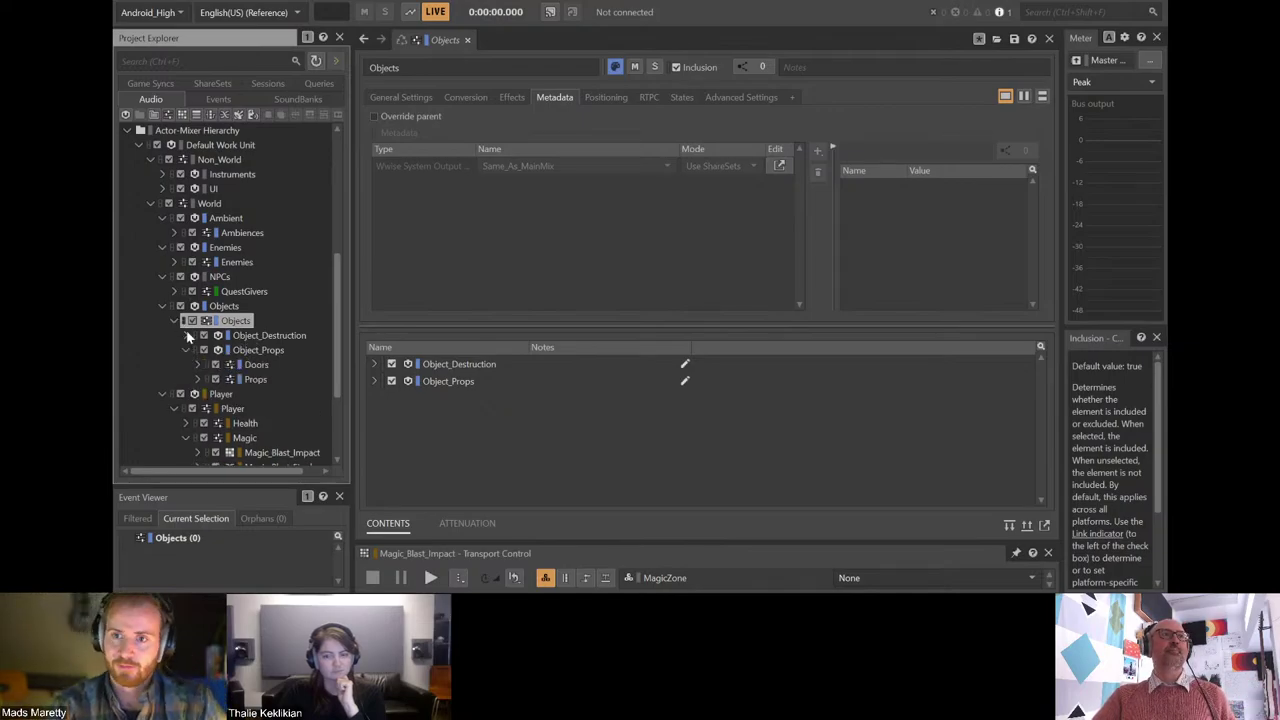
pyautogui.click(185, 335)
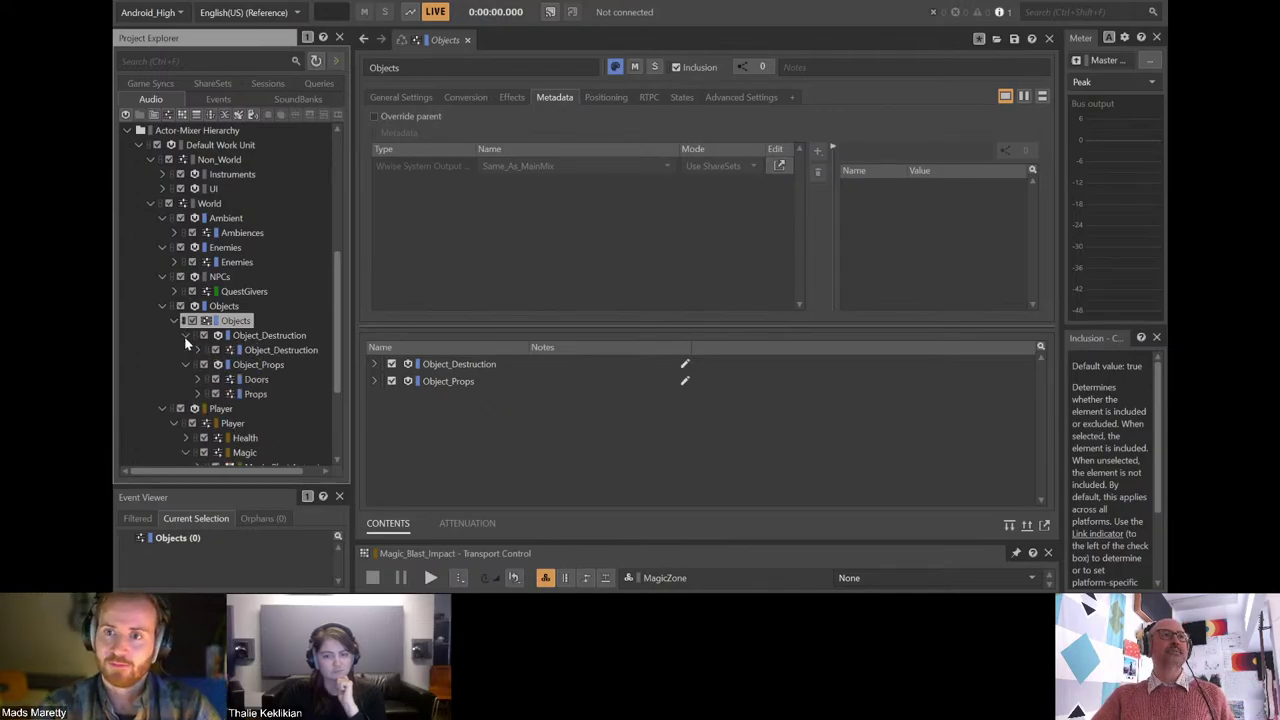
pyautogui.click(257, 379)
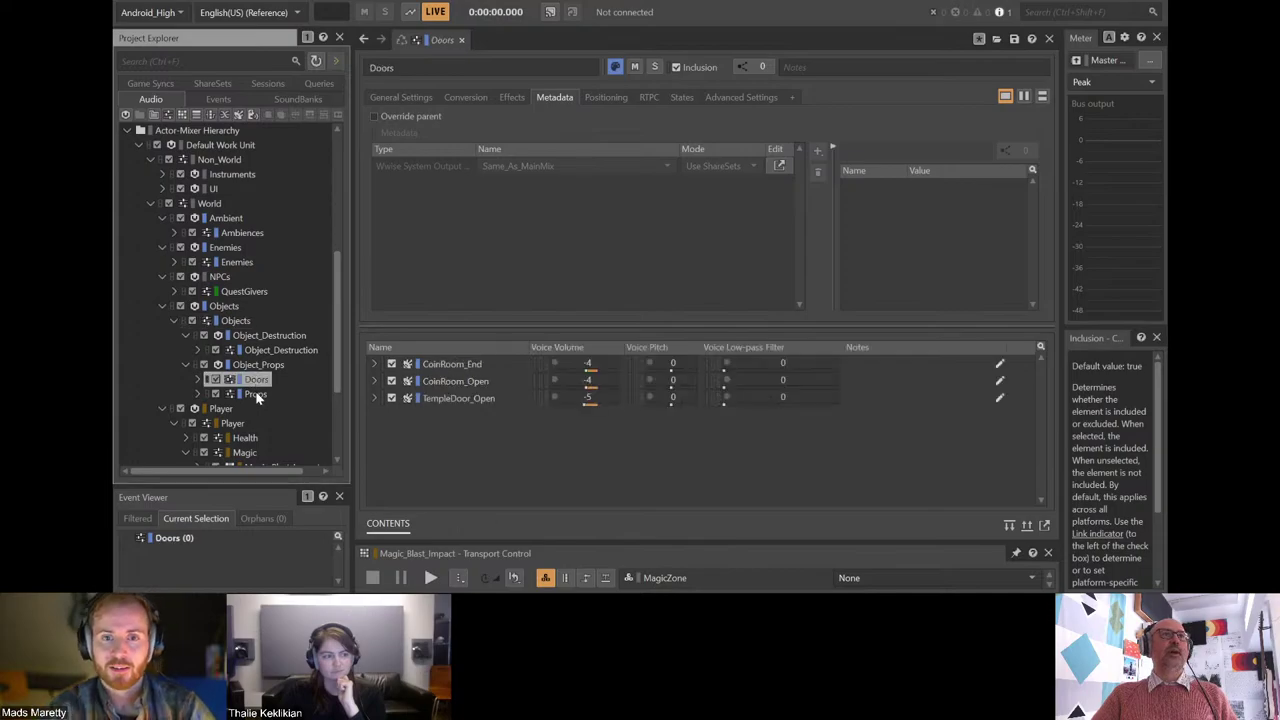
pyautogui.click(257, 394)
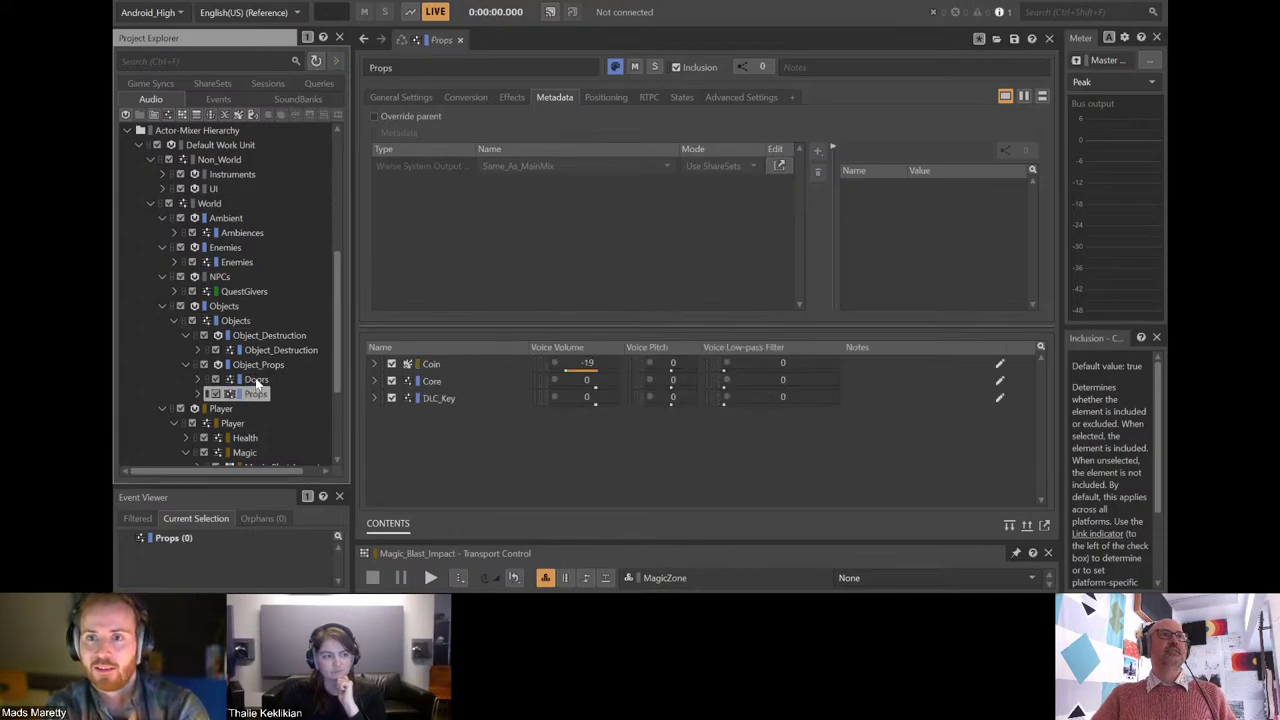
pyautogui.click(257, 380)
pyautogui.click(265, 350)
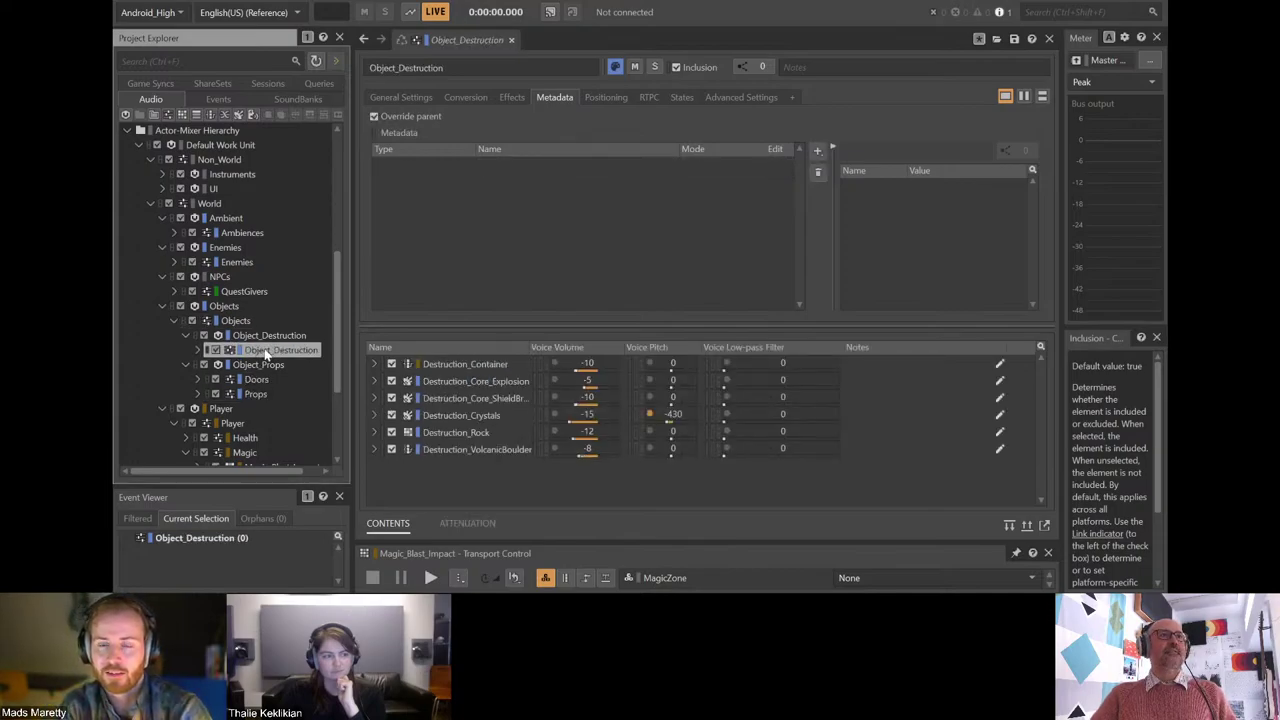
pyautogui.click(198, 350)
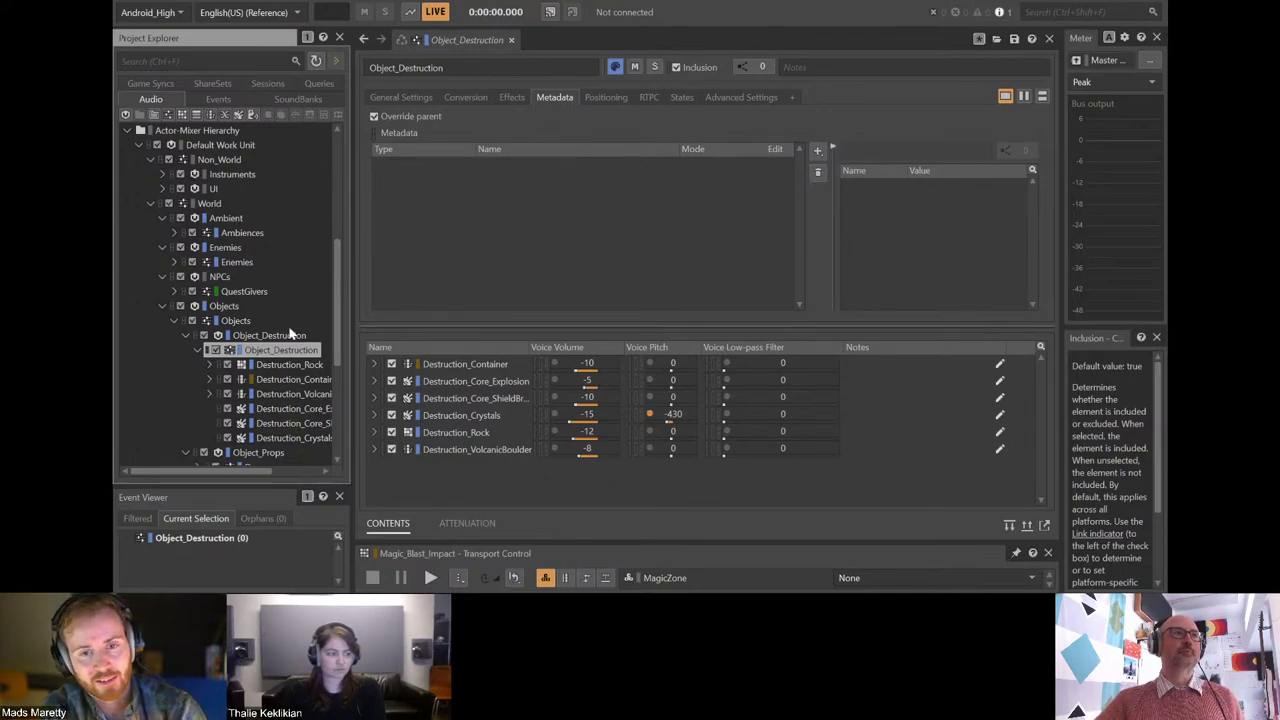
# Expand QuestGivers under NPCs and compare its metadata with that of the World and Enemies actor-mixers.
pyautogui.click(244, 290)
pyautogui.click(175, 291)
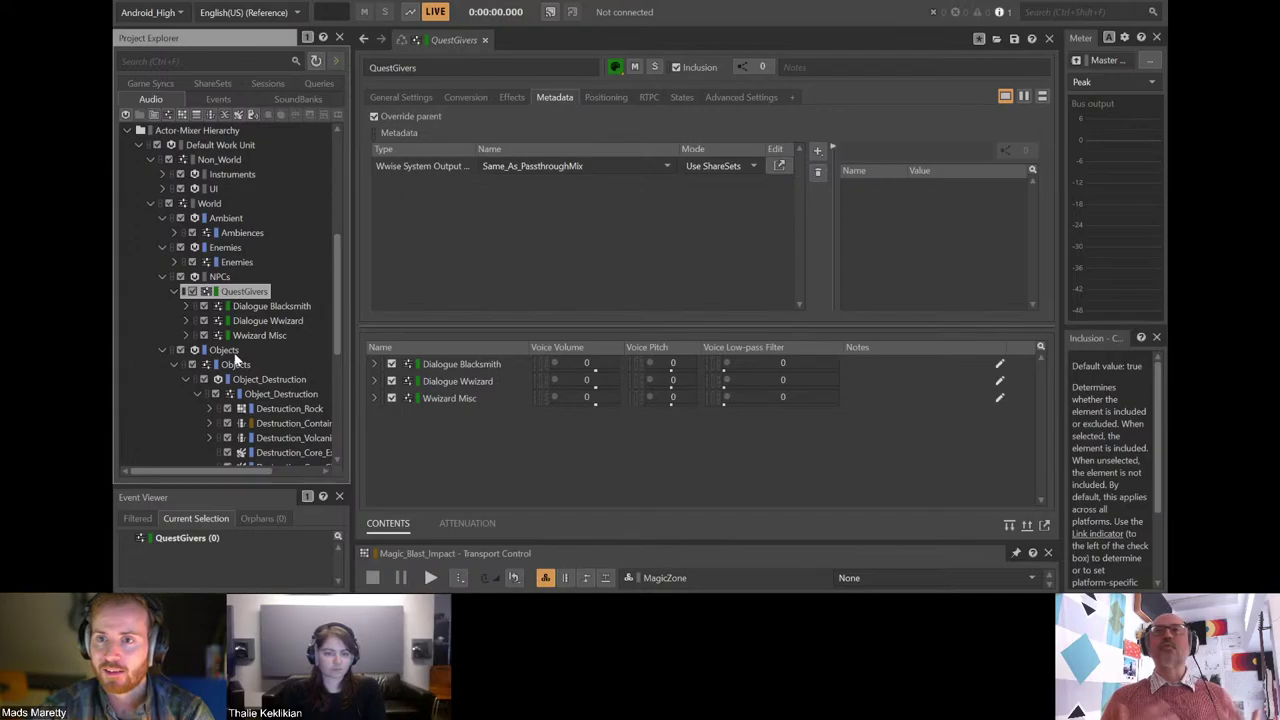
pyautogui.click(207, 204)
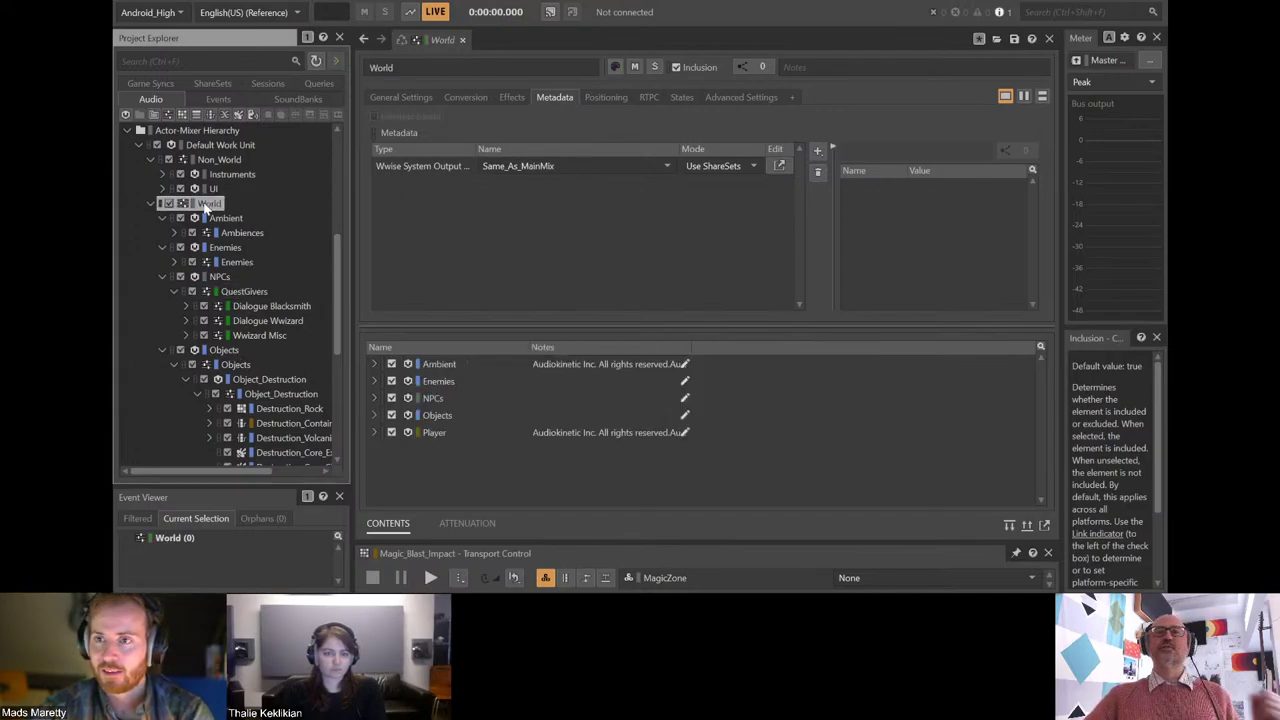
pyautogui.click(237, 292)
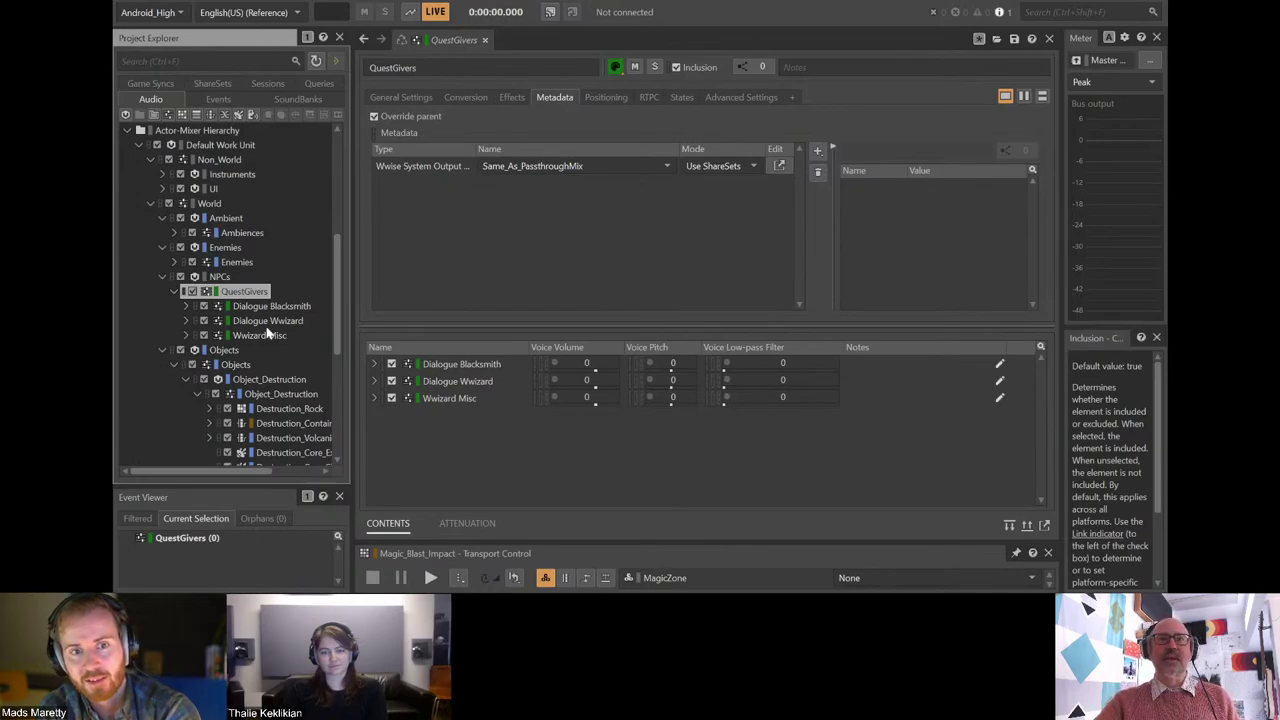
pyautogui.click(233, 264)
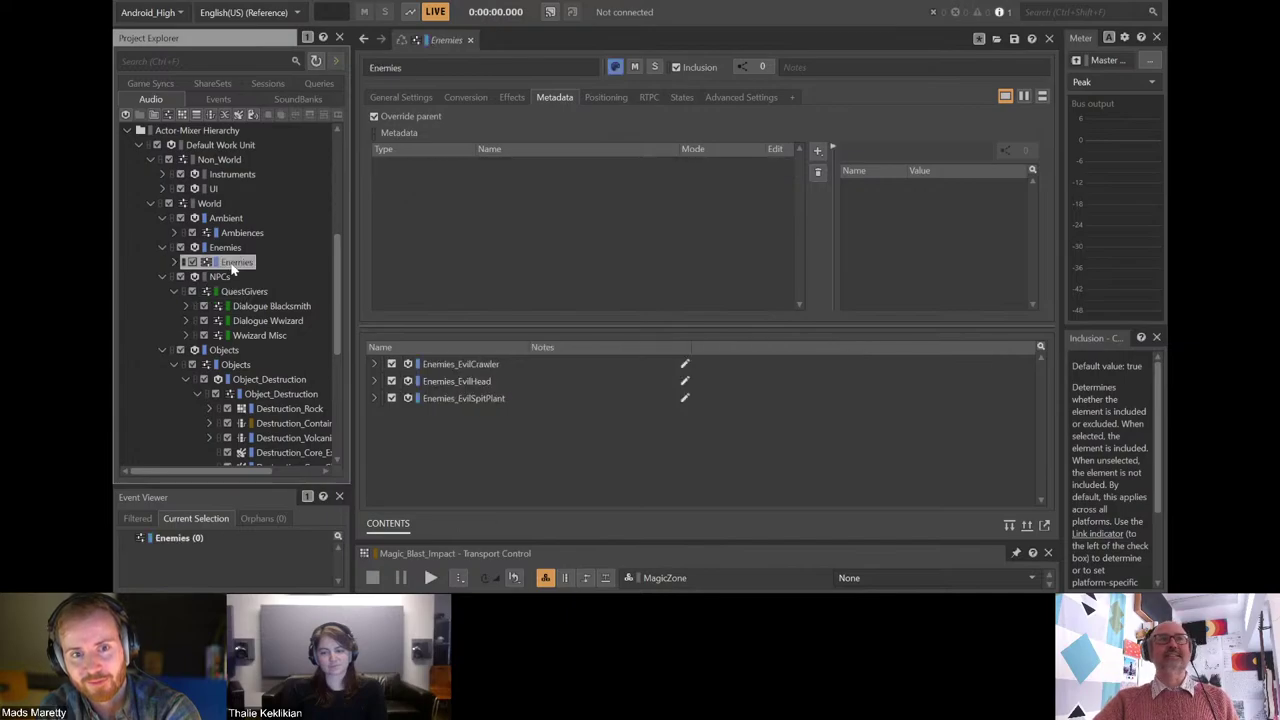
# Expand the Enemies actor-mixer down to EvilCrawler under Enemies_EvilCrawler and examine EvilCrawler's metadata.
pyautogui.click(176, 262)
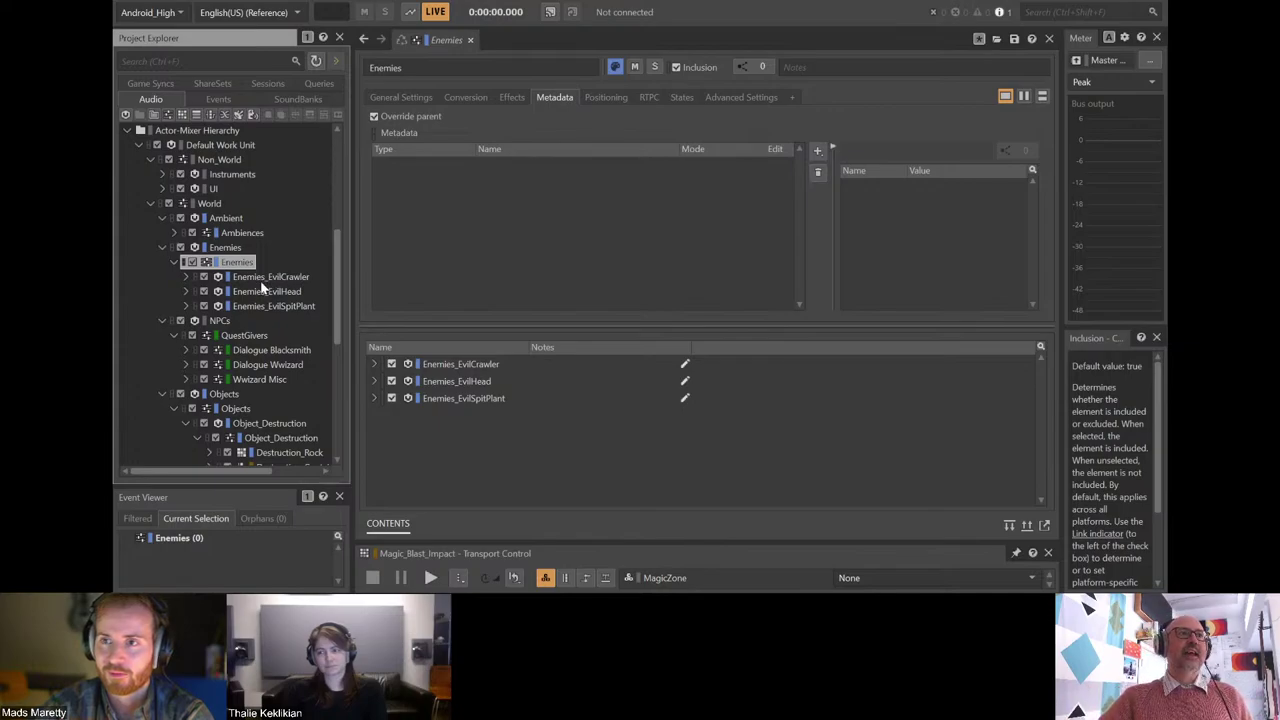
pyautogui.click(186, 277)
pyautogui.click(265, 292)
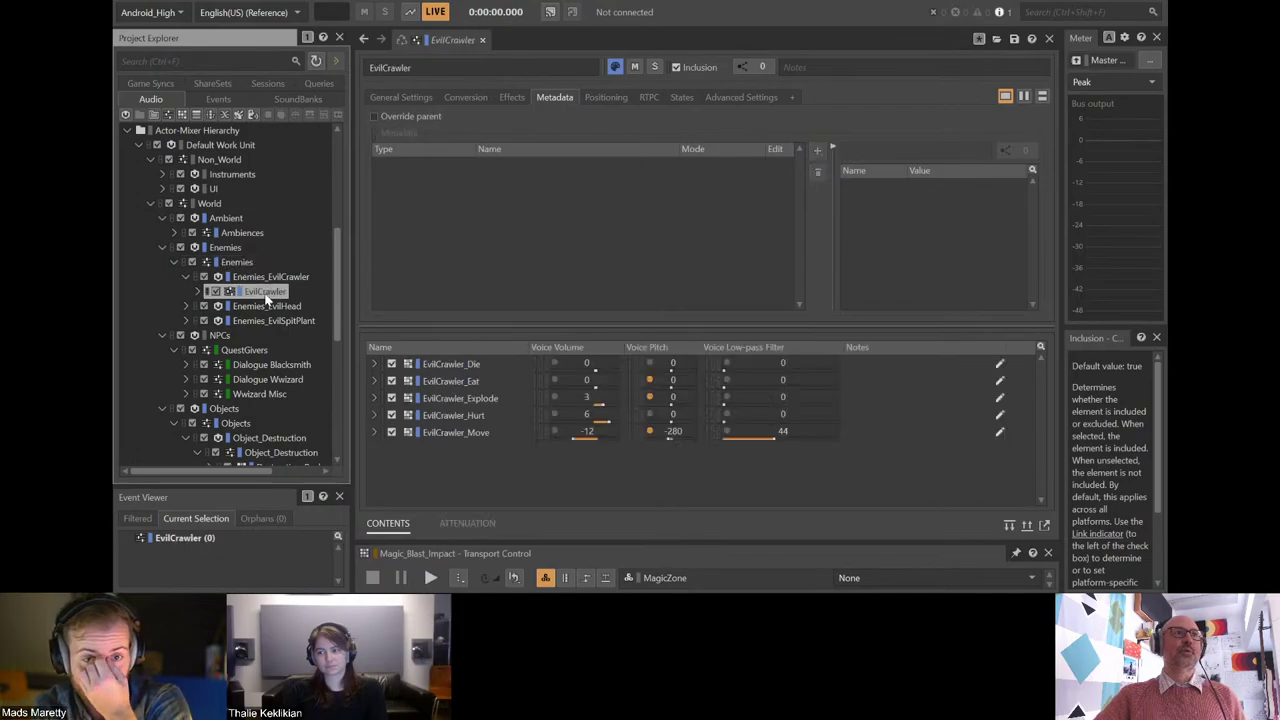
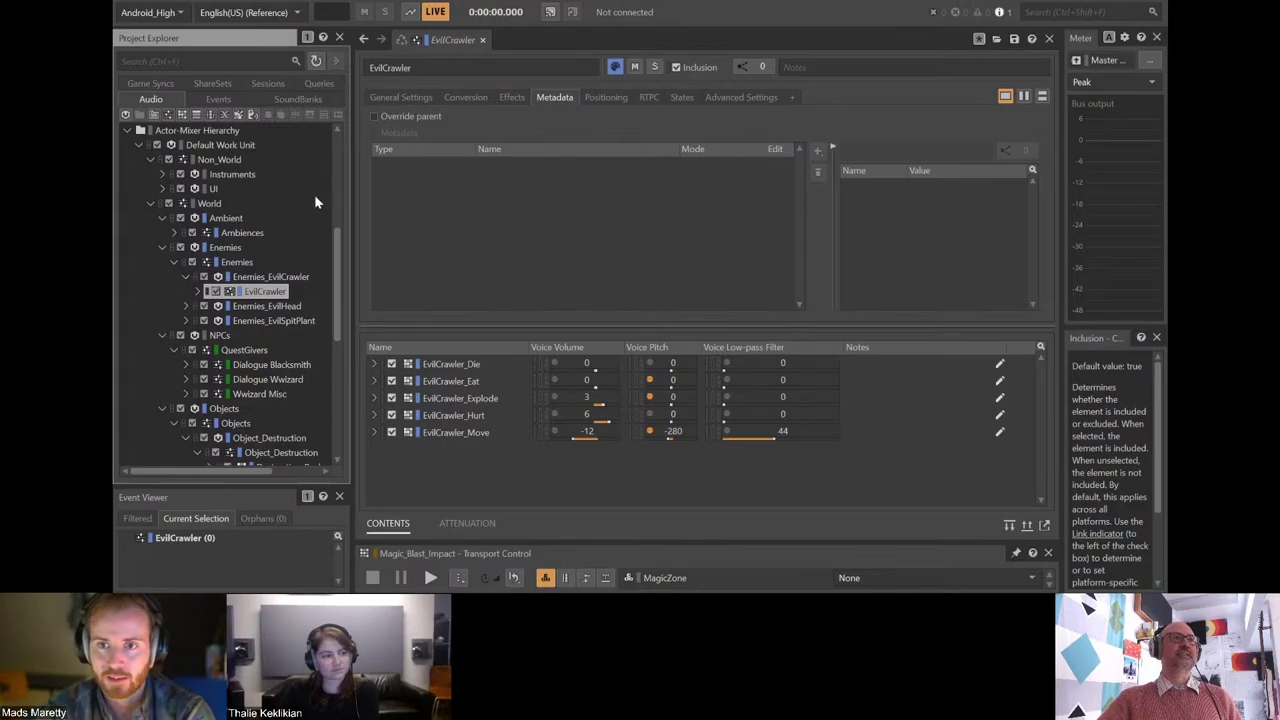
# Expand Ambiences with its Background and Emitters work units, and examine the metadata of Ambiences and Ambient_Regions in a widened Project Explorer.
pyautogui.click(228, 233)
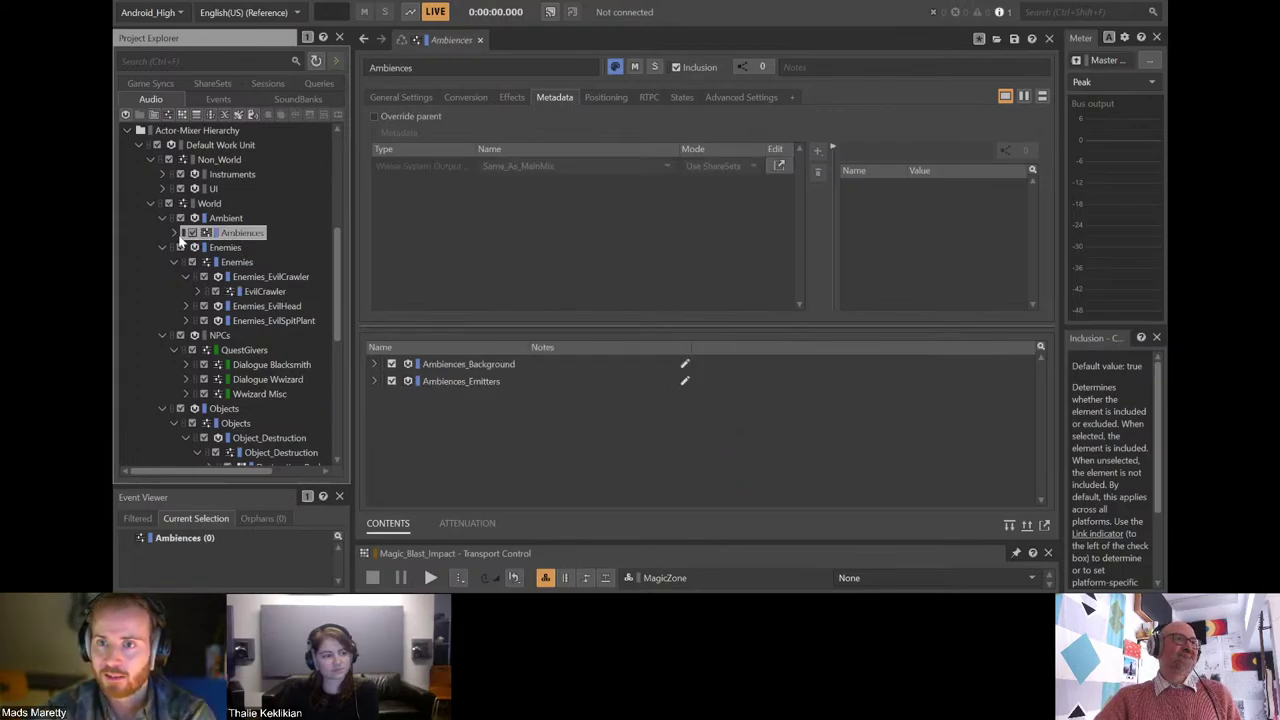
pyautogui.click(175, 233)
pyautogui.click(186, 262)
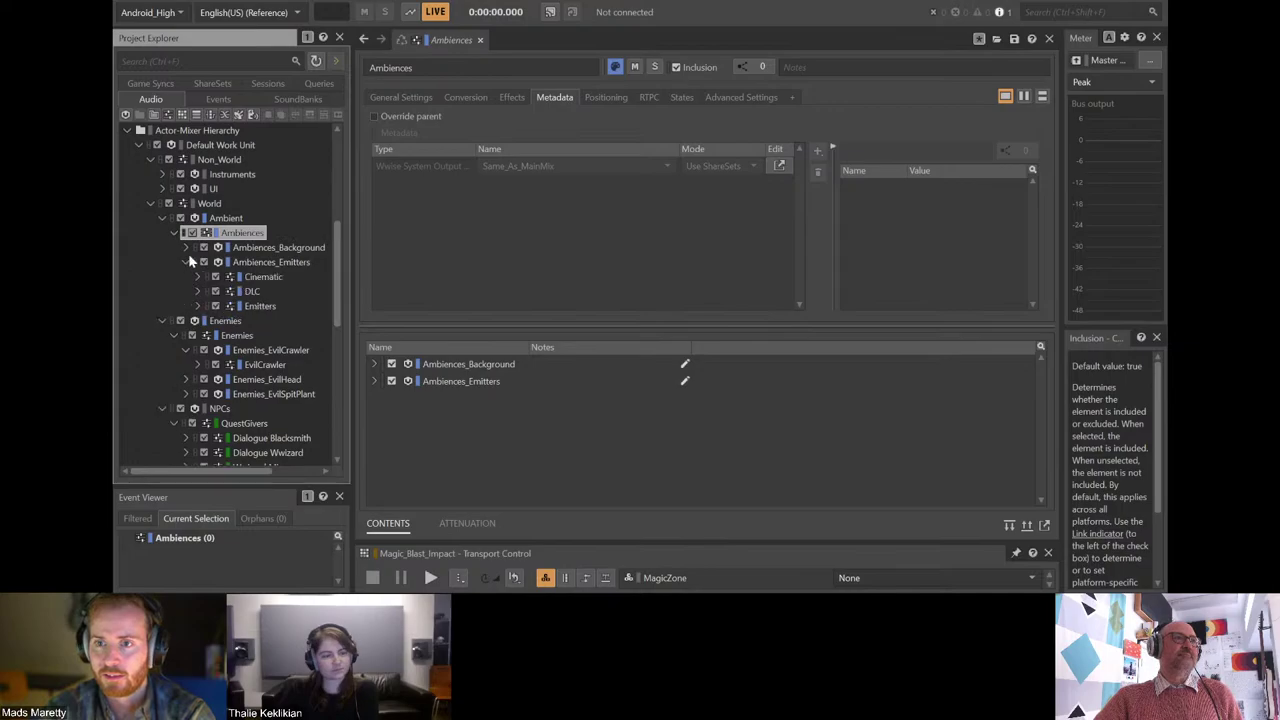
pyautogui.click(185, 247)
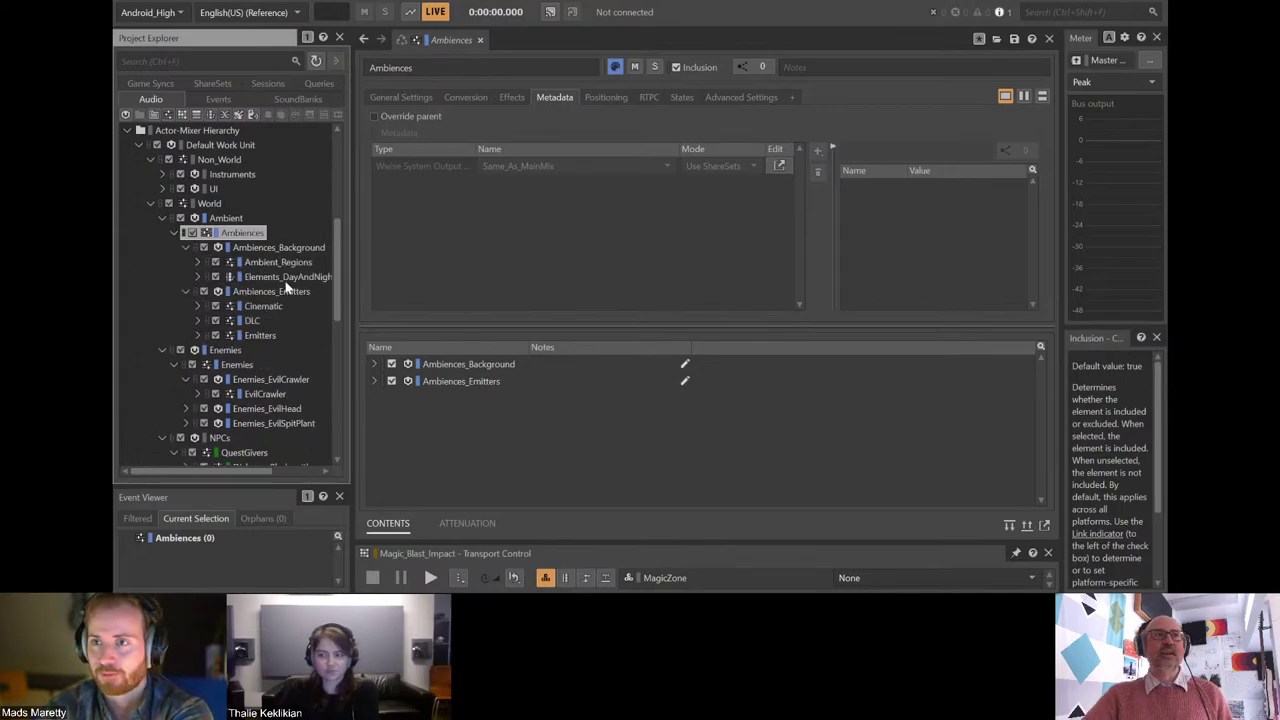
pyautogui.click(258, 263)
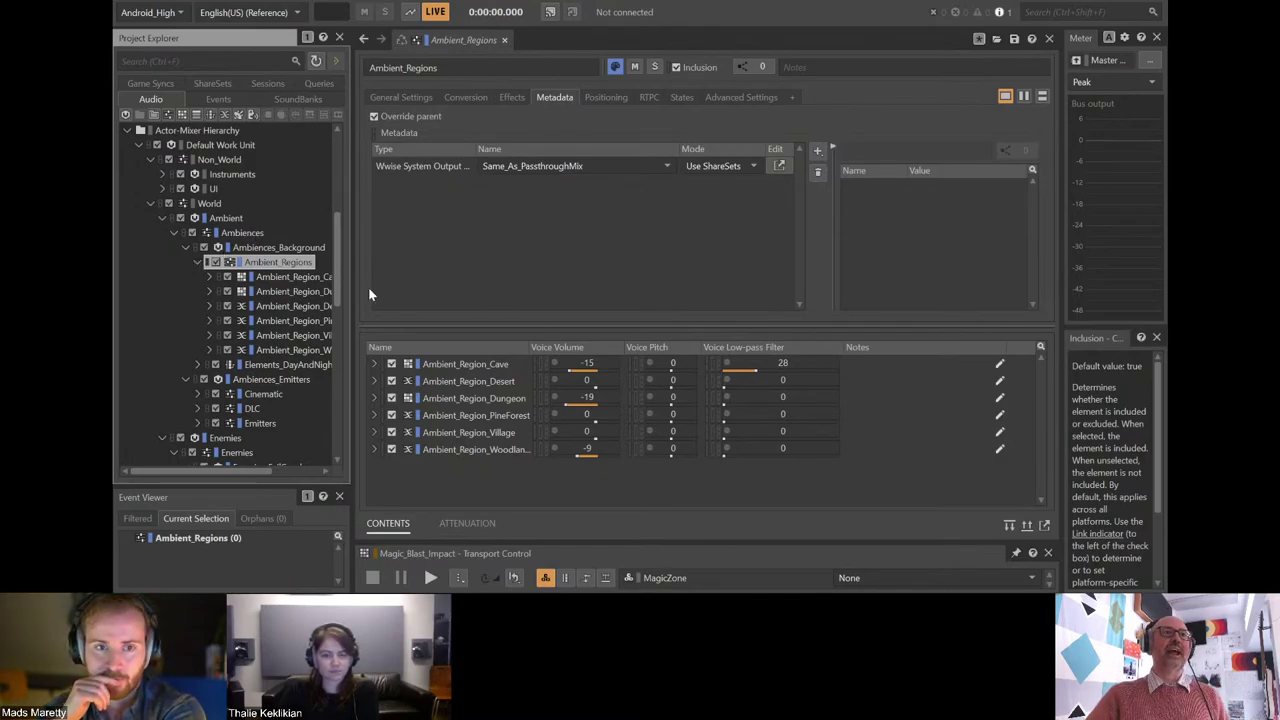
pyautogui.moveTo(347, 302); pyautogui.dragTo(393, 305)
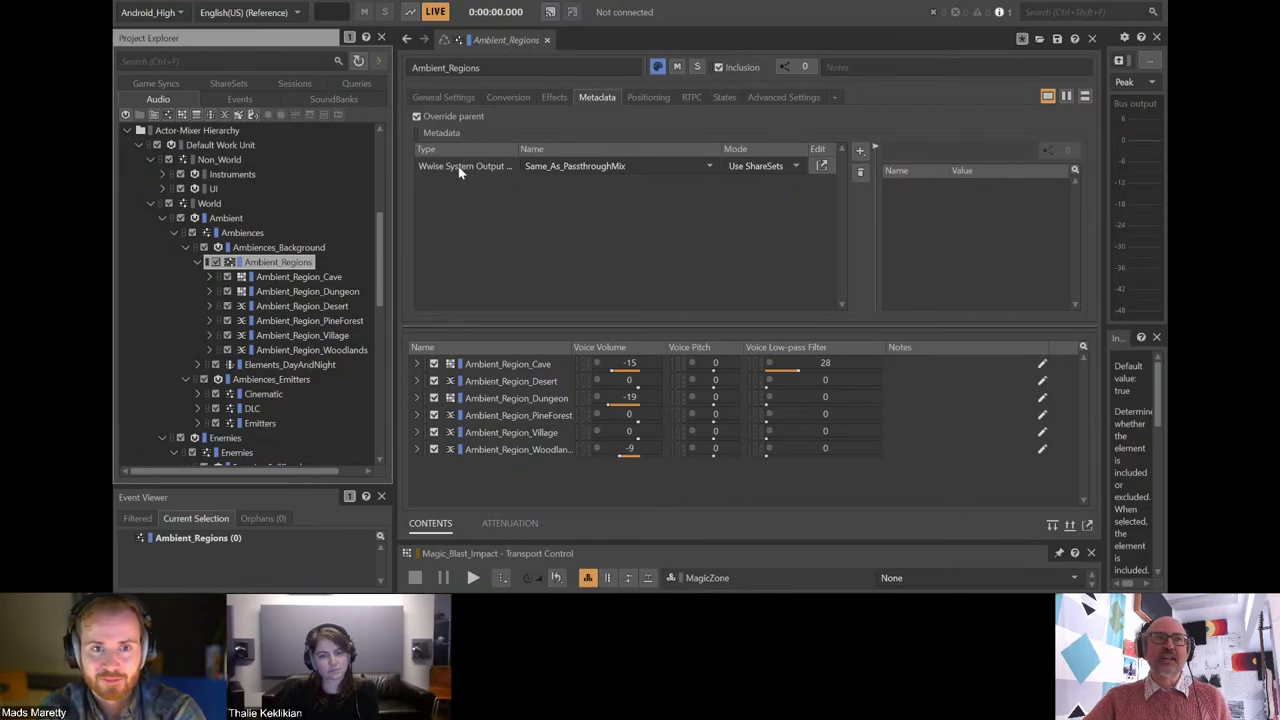
# Examine the metadata of Elements_DayAndNight and expand its day and night element containers.
pyautogui.click(271, 367)
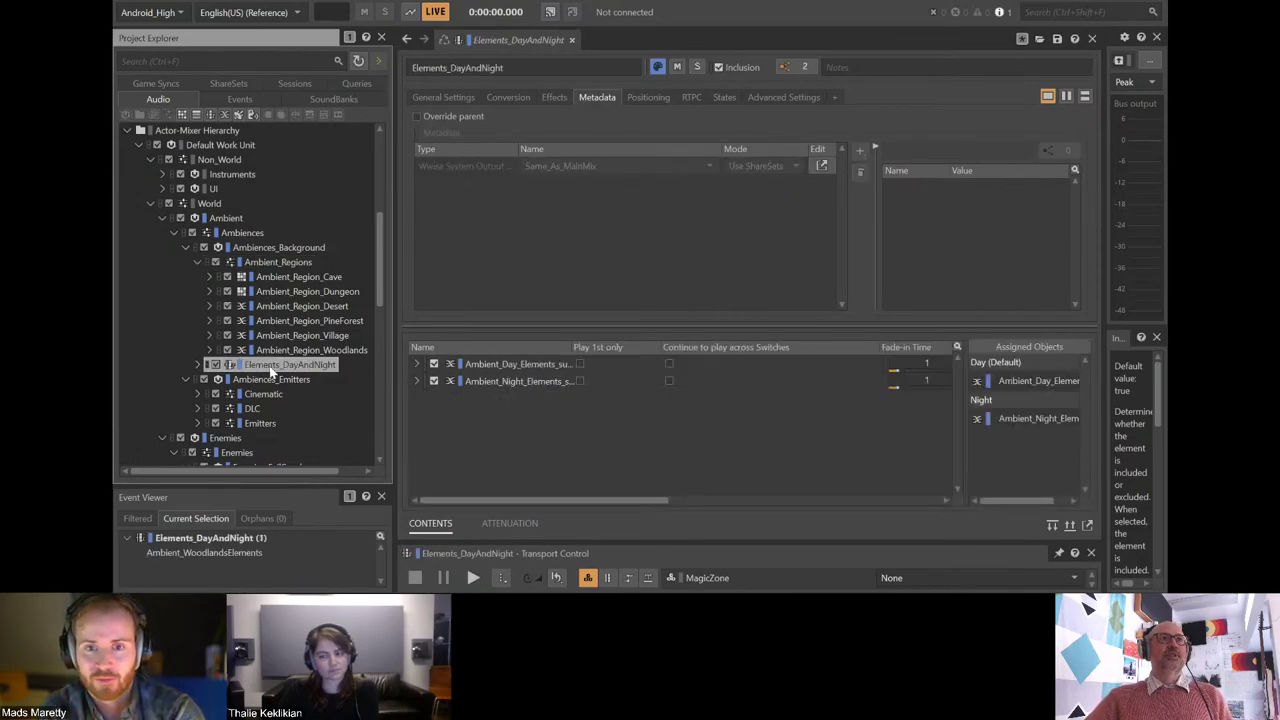
pyautogui.click(197, 364)
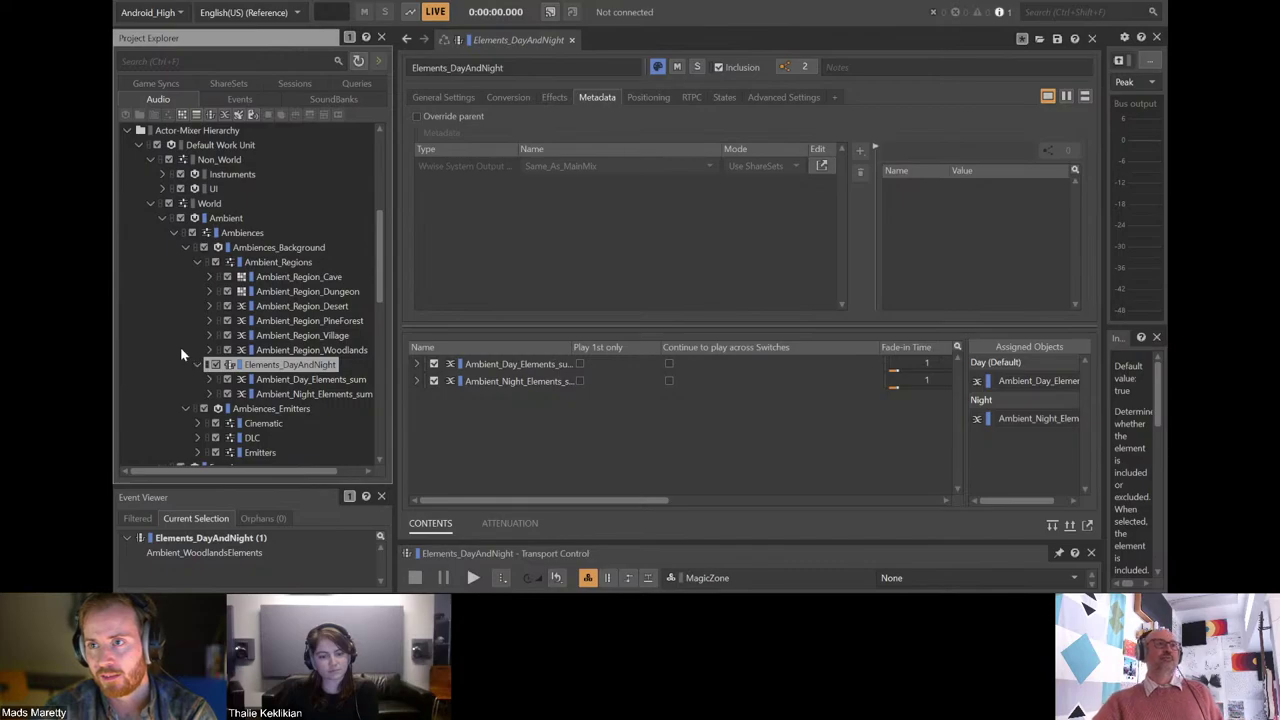
pyautogui.click(209, 380)
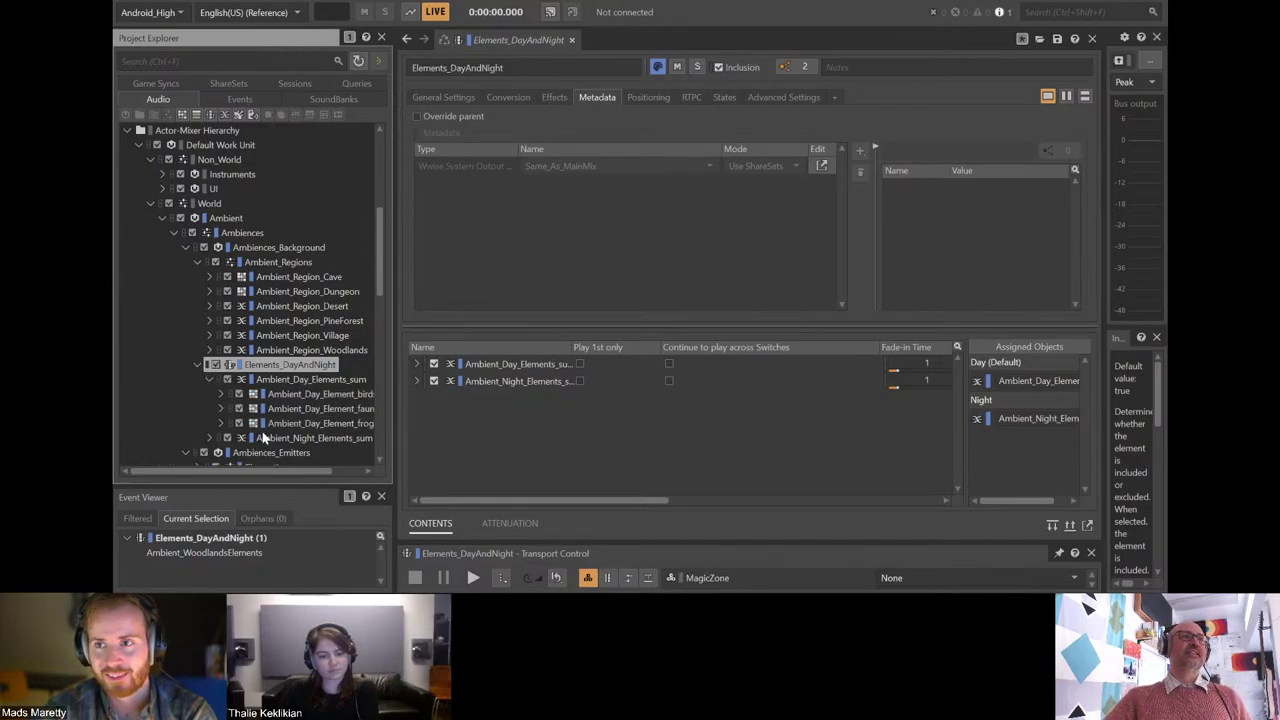
pyautogui.click(209, 438)
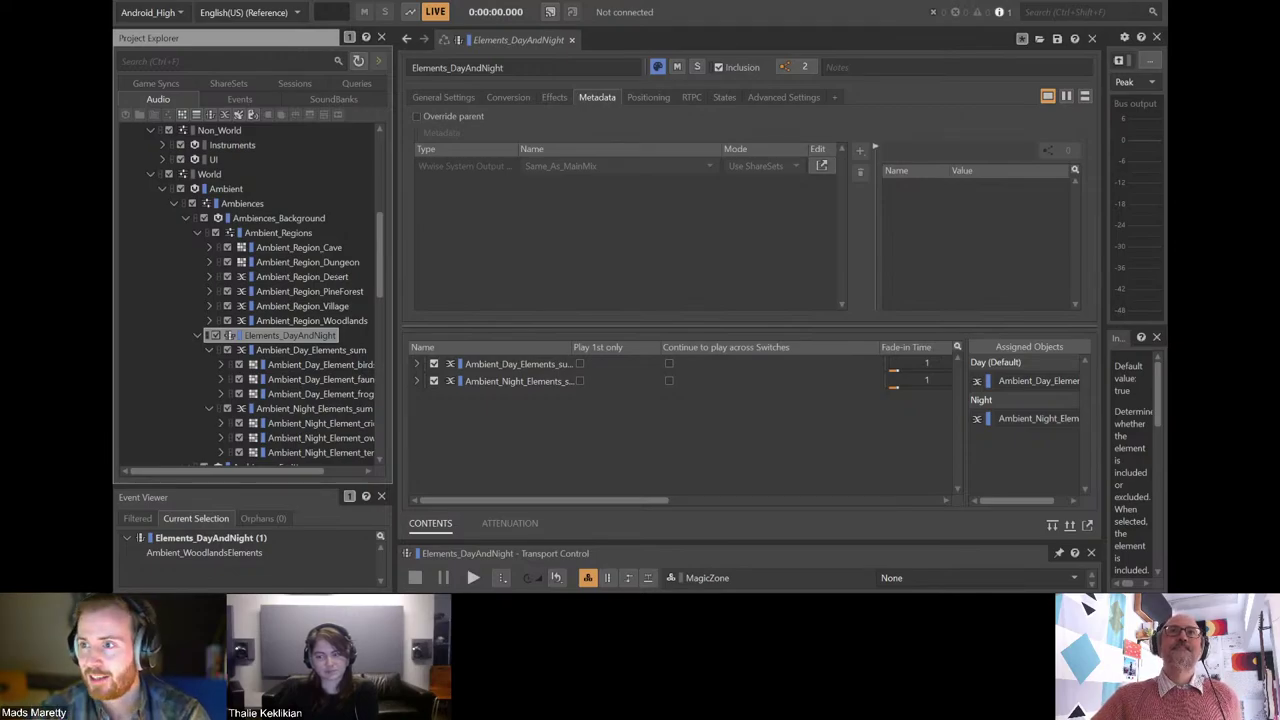
# Switch to the browser and skim the Audiokinetic help page "The Role of the System Audio Device".
pyautogui.hotkey('alt', 'Tab')
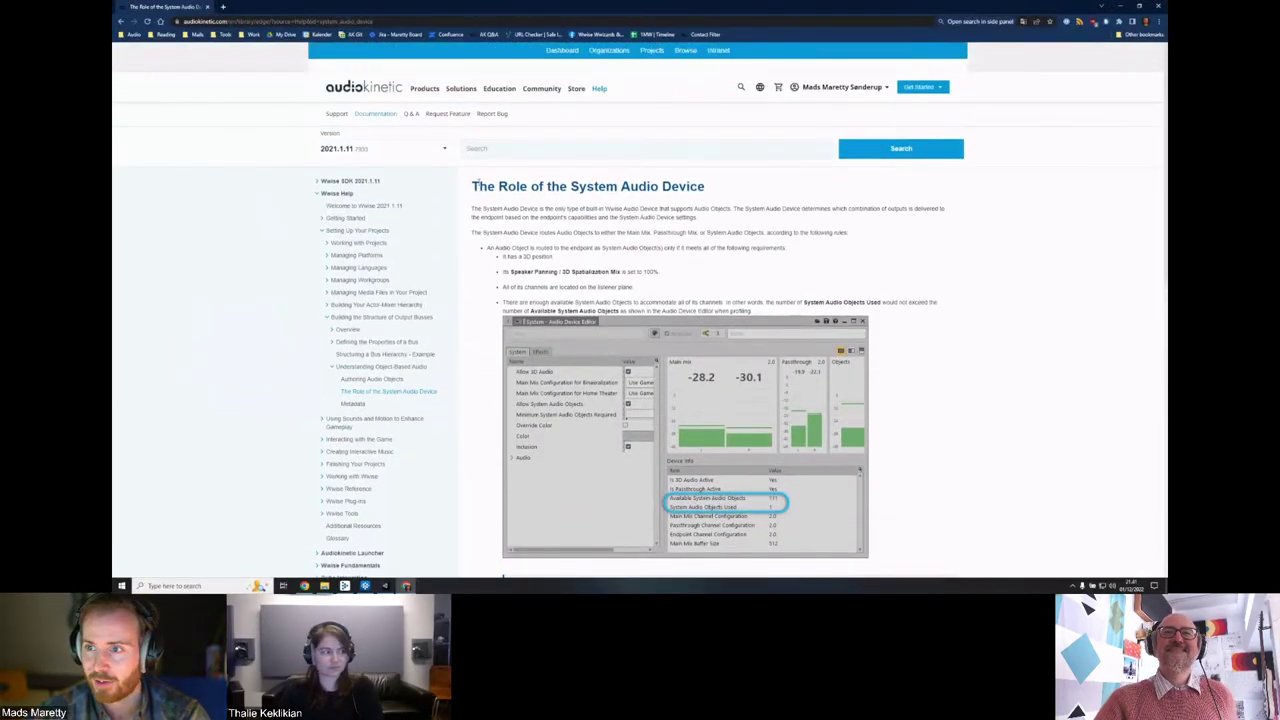
pyautogui.moveTo(500, 186); pyautogui.dragTo(720, 192)
pyautogui.click(723, 194)
pyautogui.scroll(-3, 841, 247)
pyautogui.scroll(-2, 841, 247)
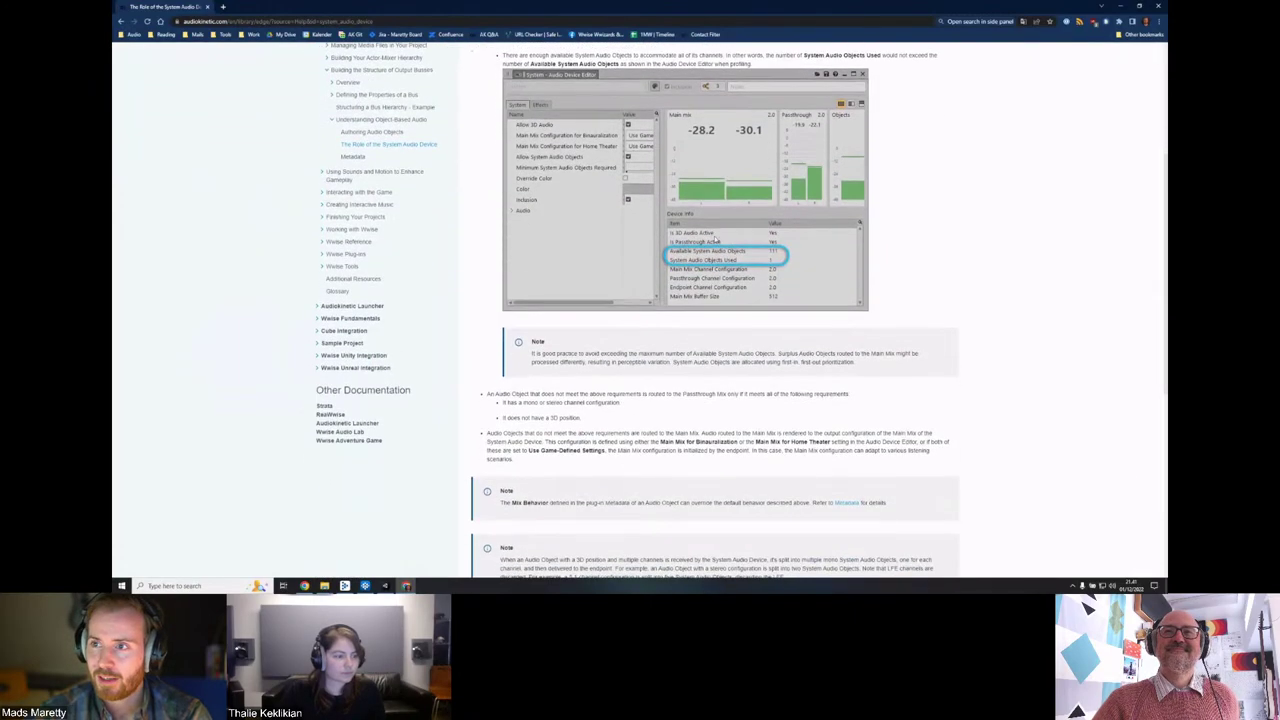
pyautogui.scroll(4, 594, 205)
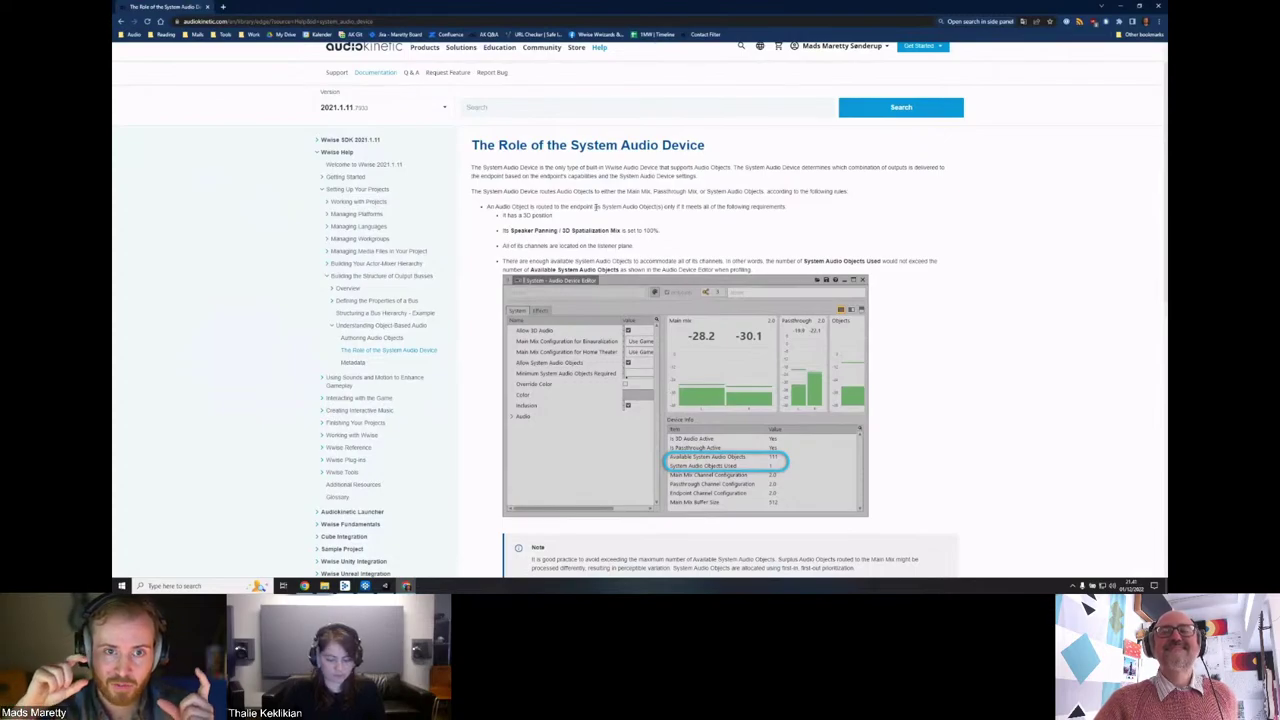
# Highlight the 3D position requirement for System Audio Objects and review the Passthrough Mix conditions on the help page.
pyautogui.moveTo(501, 216); pyautogui.dragTo(567, 219)
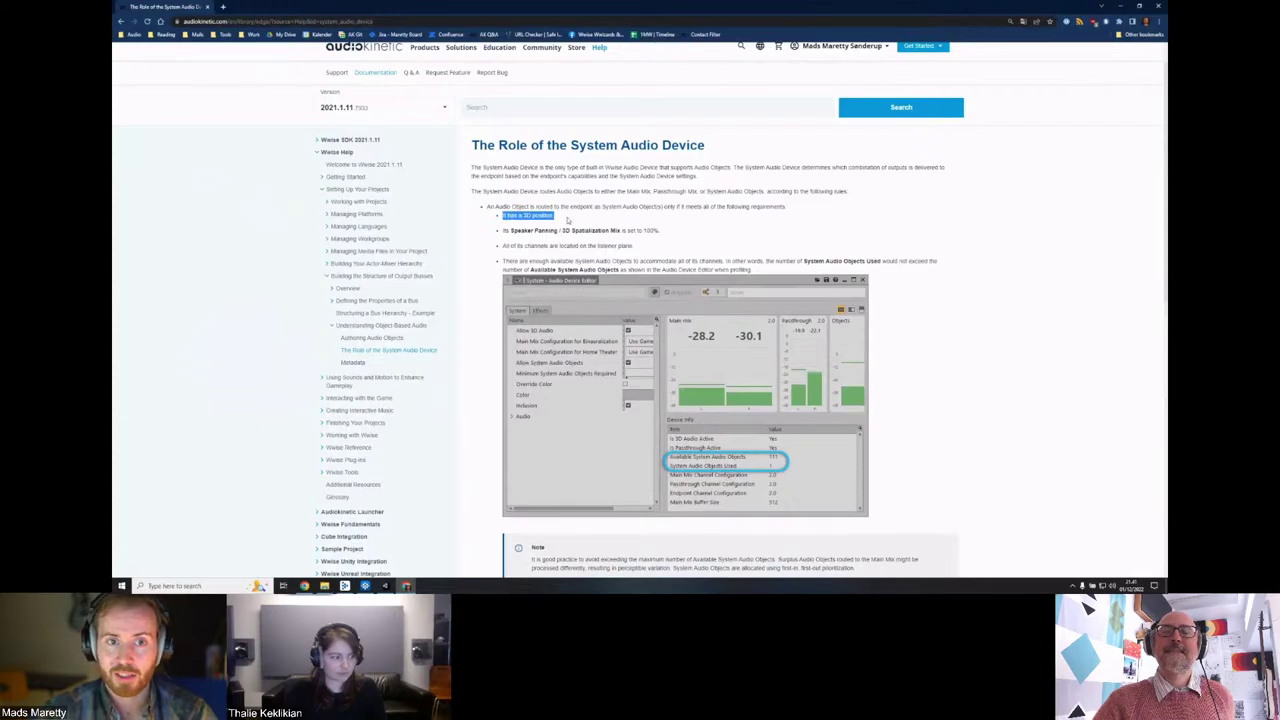
pyautogui.click(567, 219)
pyautogui.scroll(-5, 570, 200)
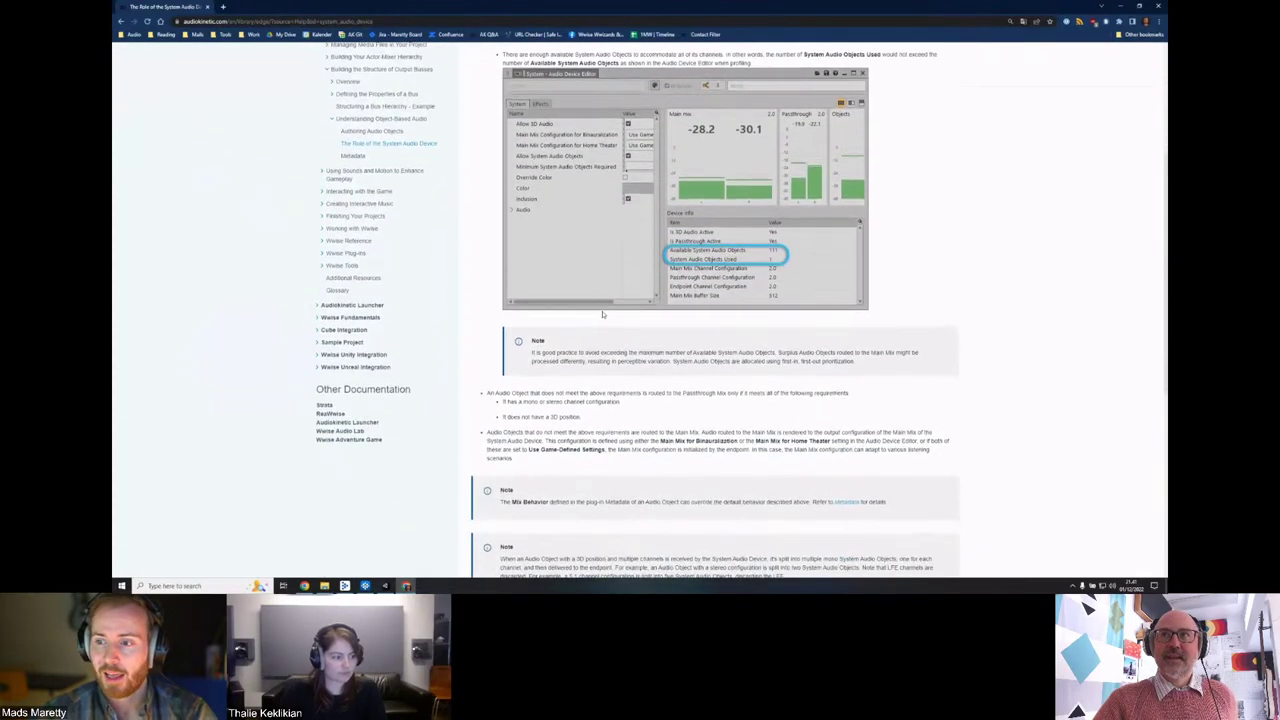
pyautogui.scroll(4, 521, 265)
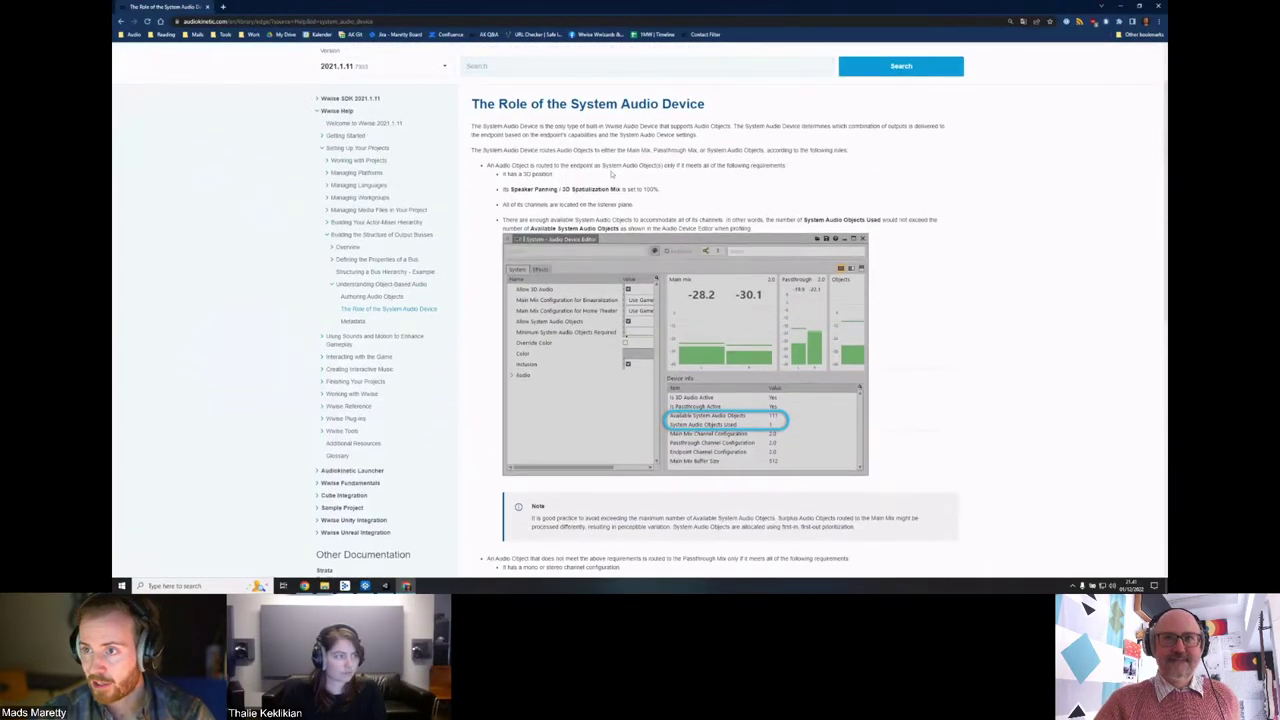
# Reread the System Audio Object routing requirements and the Passthrough and Main Mix rules, and close the help page.
pyautogui.moveTo(784, 167); pyautogui.dragTo(728, 166)
pyautogui.click(556, 164)
pyautogui.click(796, 169)
pyautogui.click(630, 174)
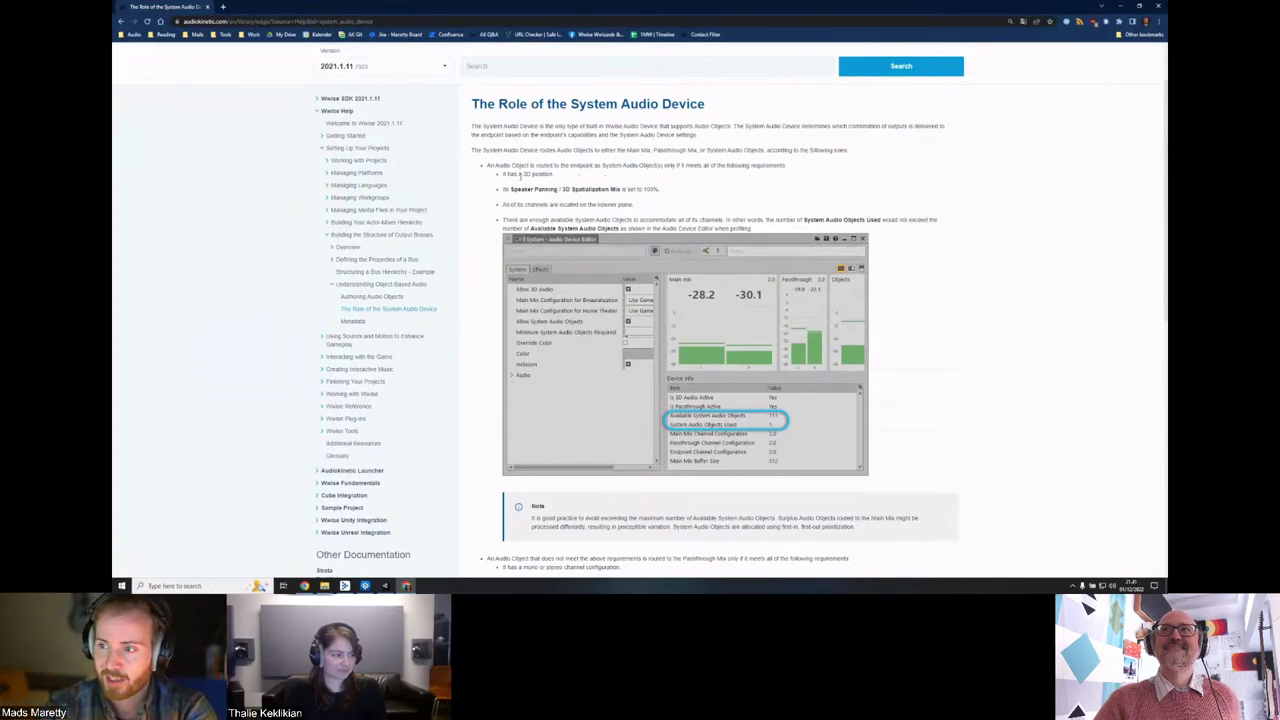
pyautogui.scroll(-2, 785, 198)
pyautogui.scroll(-1, 785, 198)
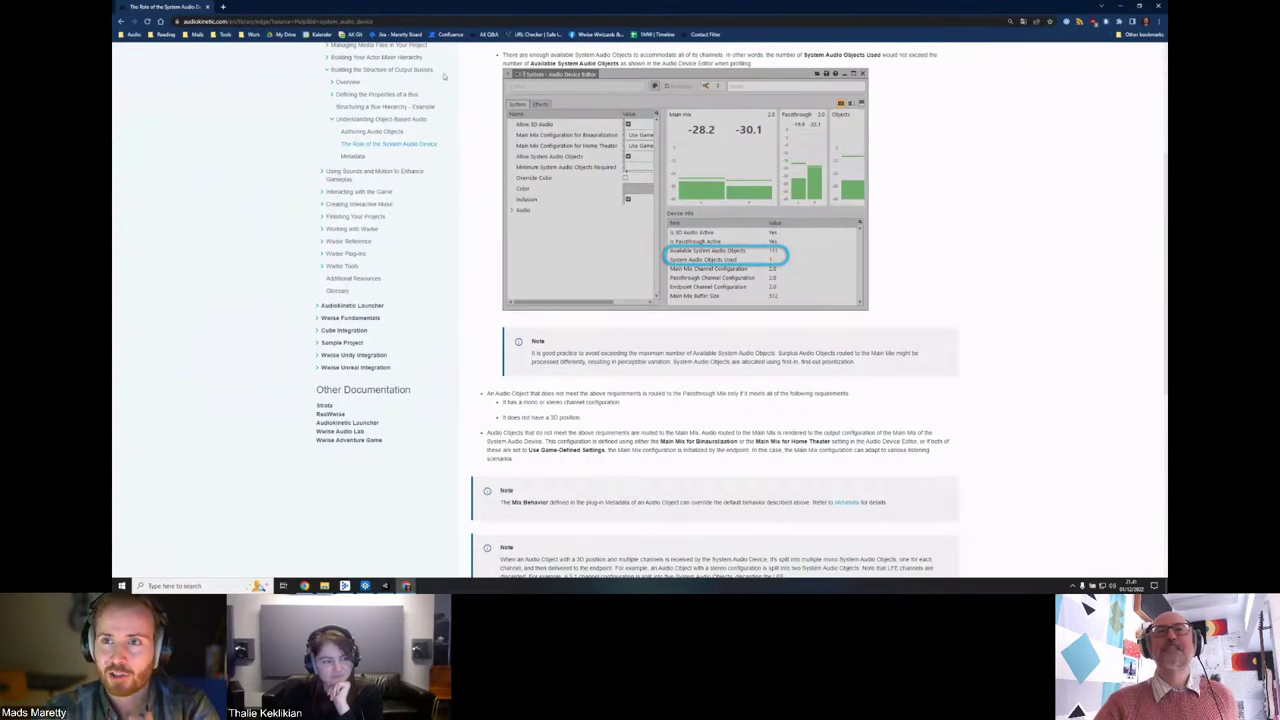
pyautogui.click(207, 8)
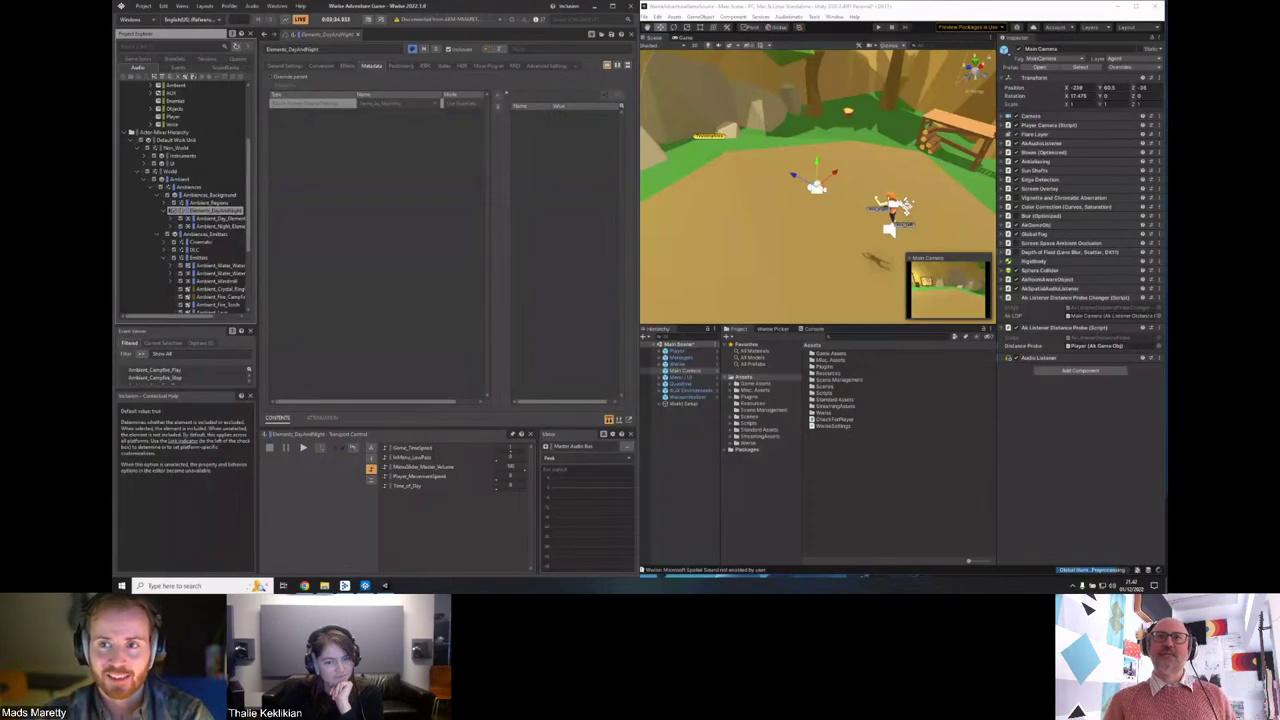
# Widen Wwise's Project Explorer, review the bus and actor-mixer hierarchies, and collapse the Ambient work unit.
pyautogui.scroll(1, 205, 211)
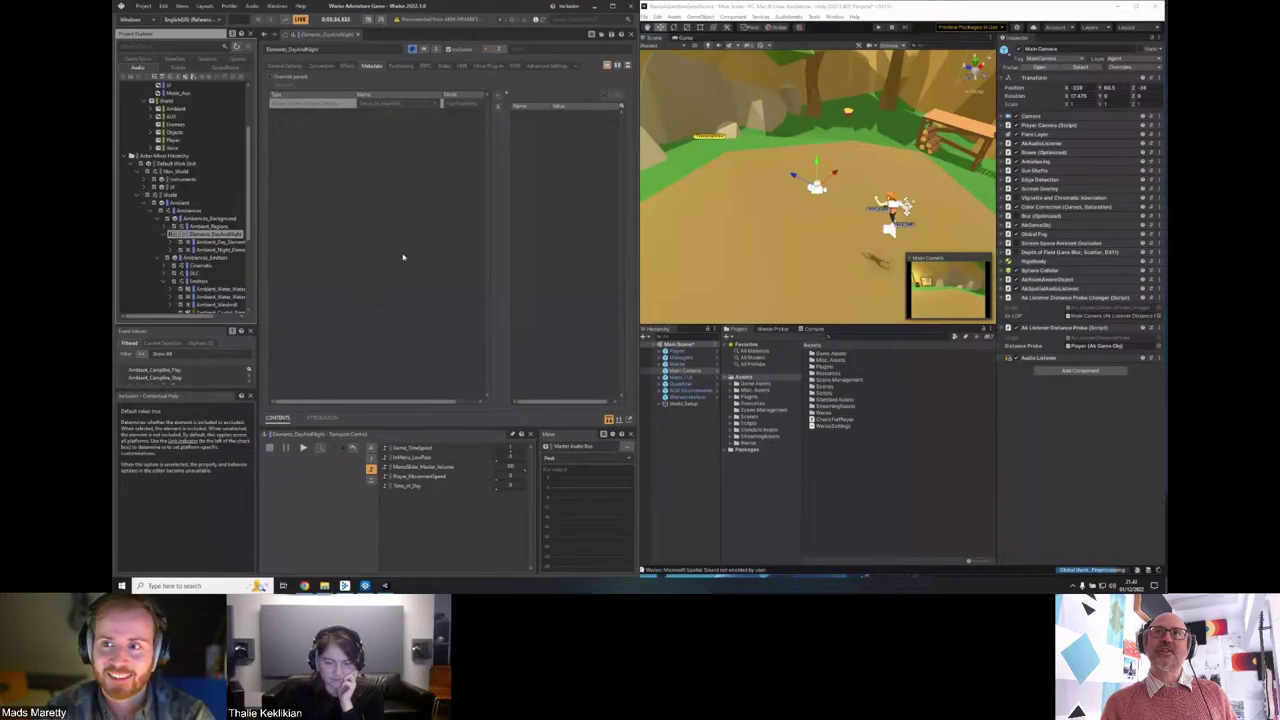
pyautogui.scroll(-2, 165, 239)
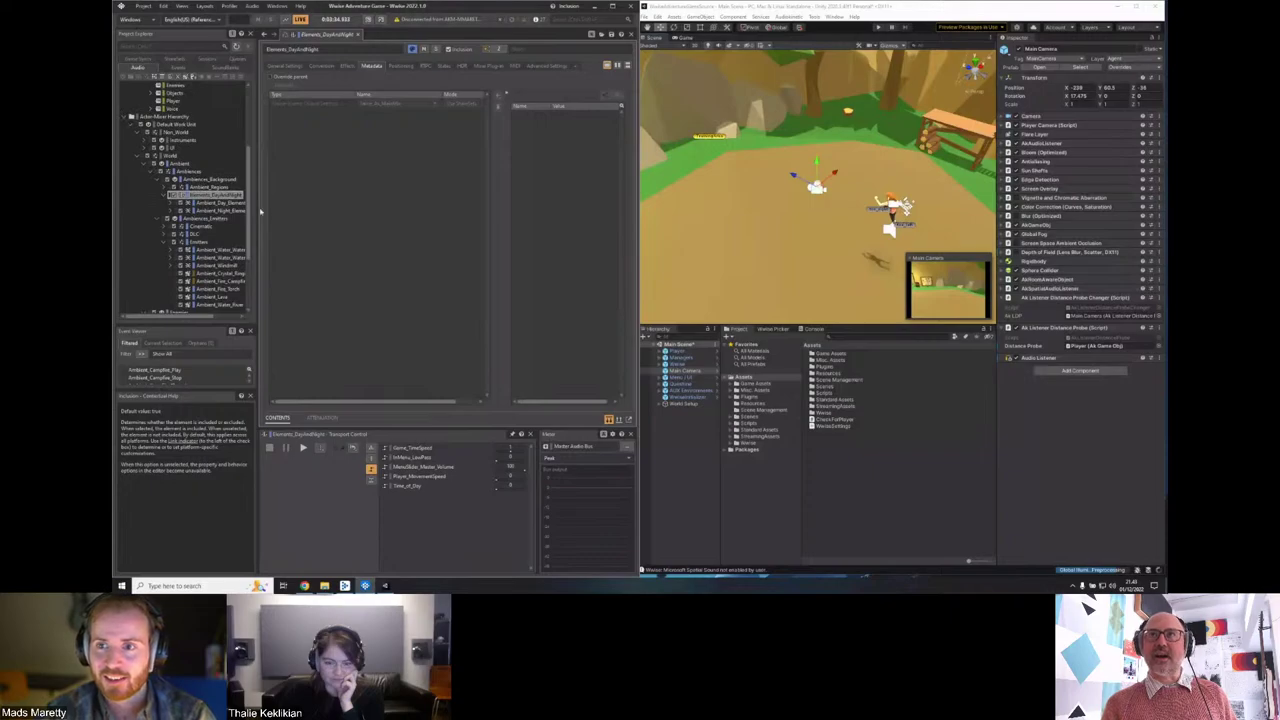
pyautogui.moveTo(257, 210); pyautogui.dragTo(275, 210)
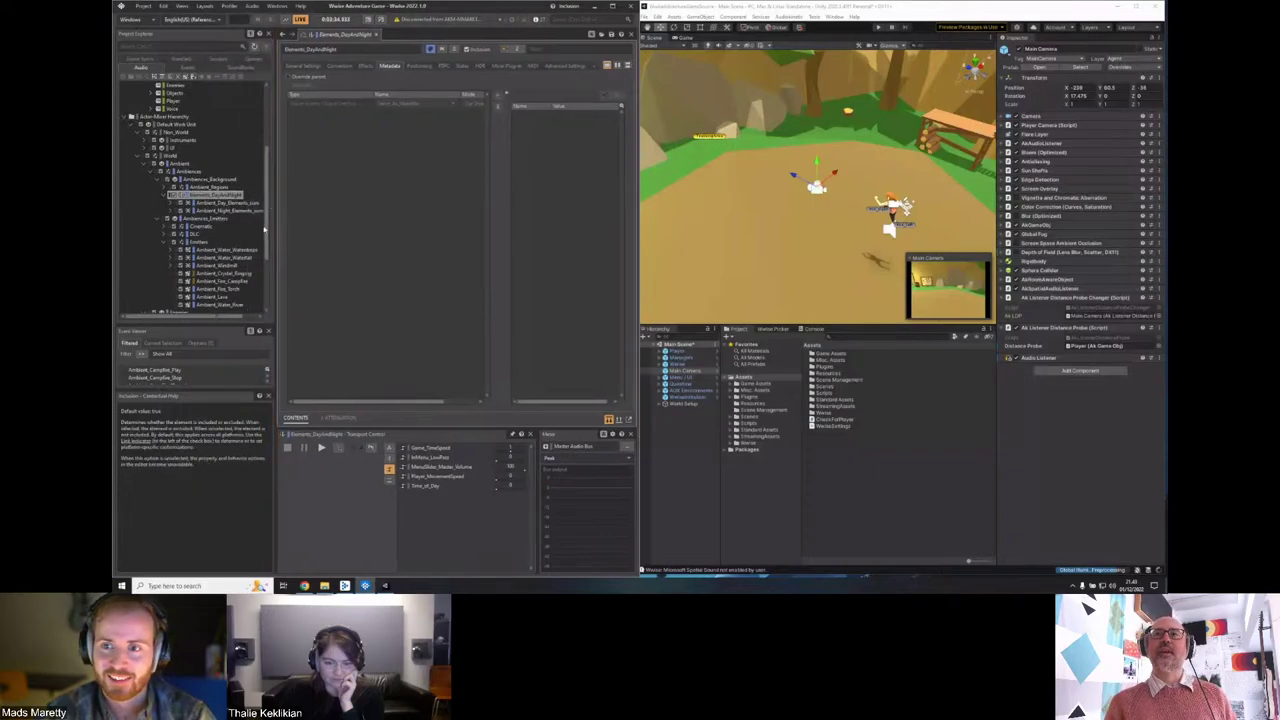
pyautogui.scroll(2, 218, 259)
pyautogui.scroll(2, 218, 259)
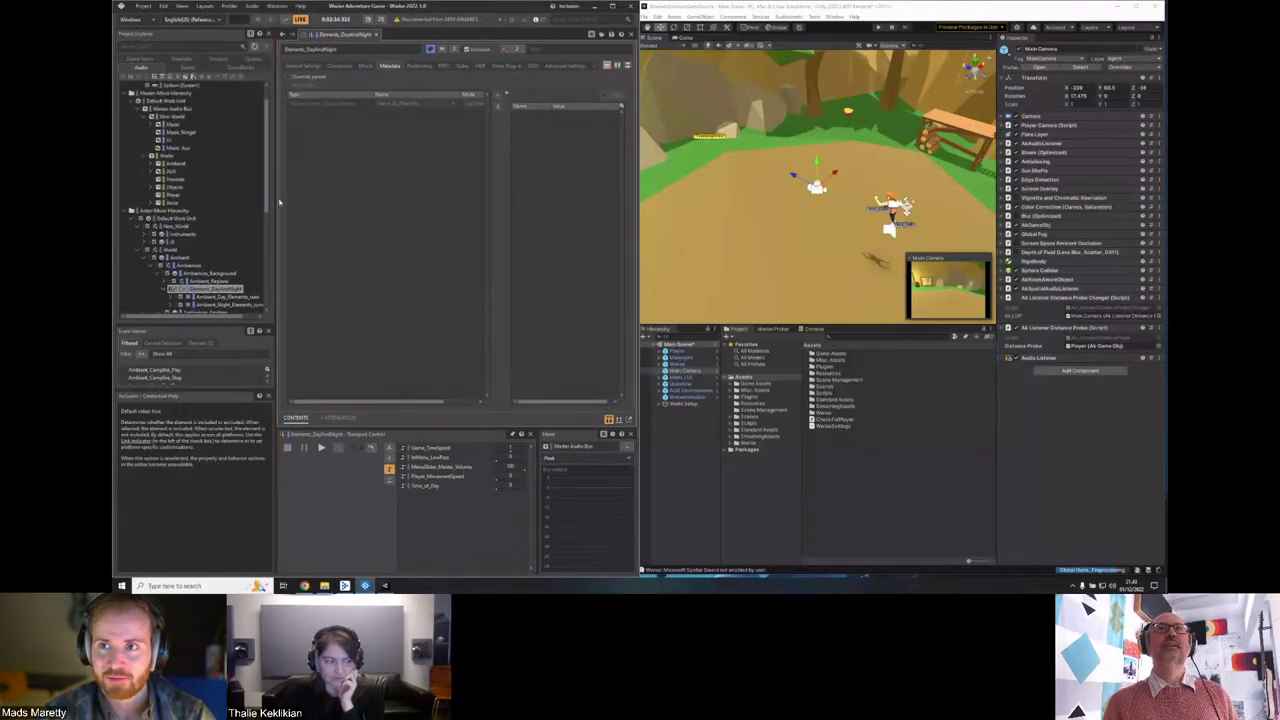
pyautogui.scroll(-3, 218, 263)
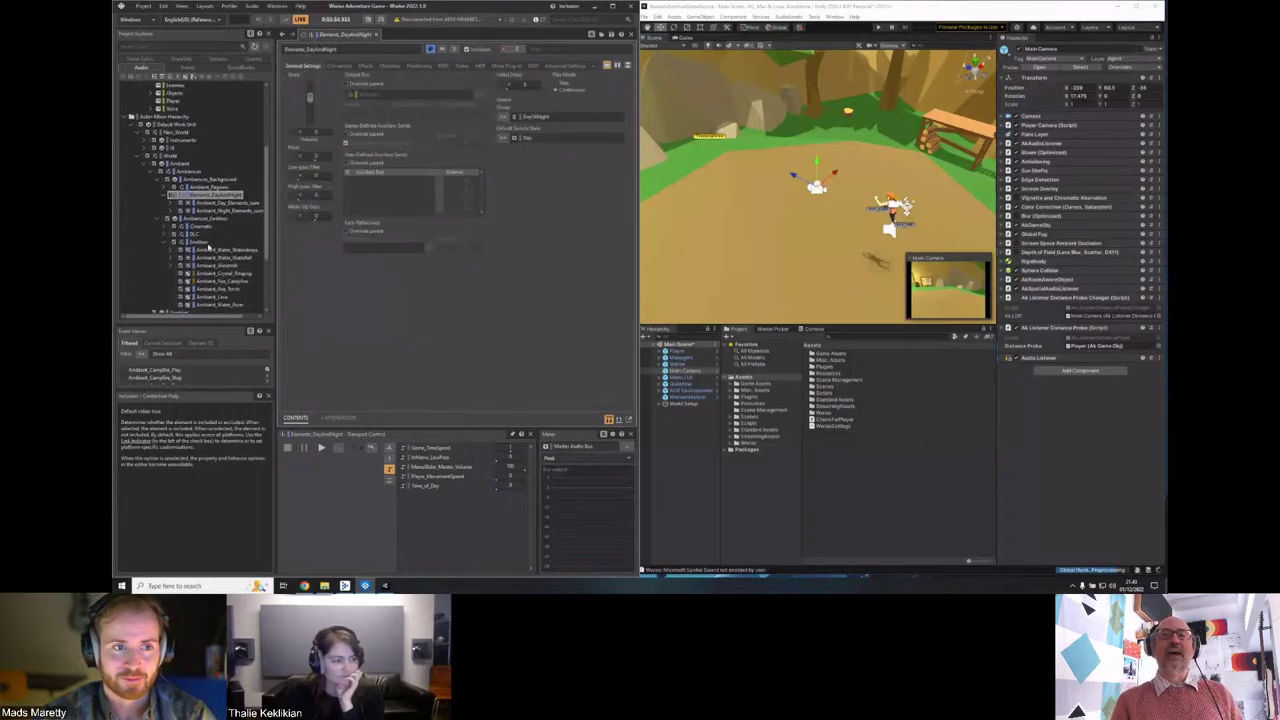
pyautogui.click(145, 167)
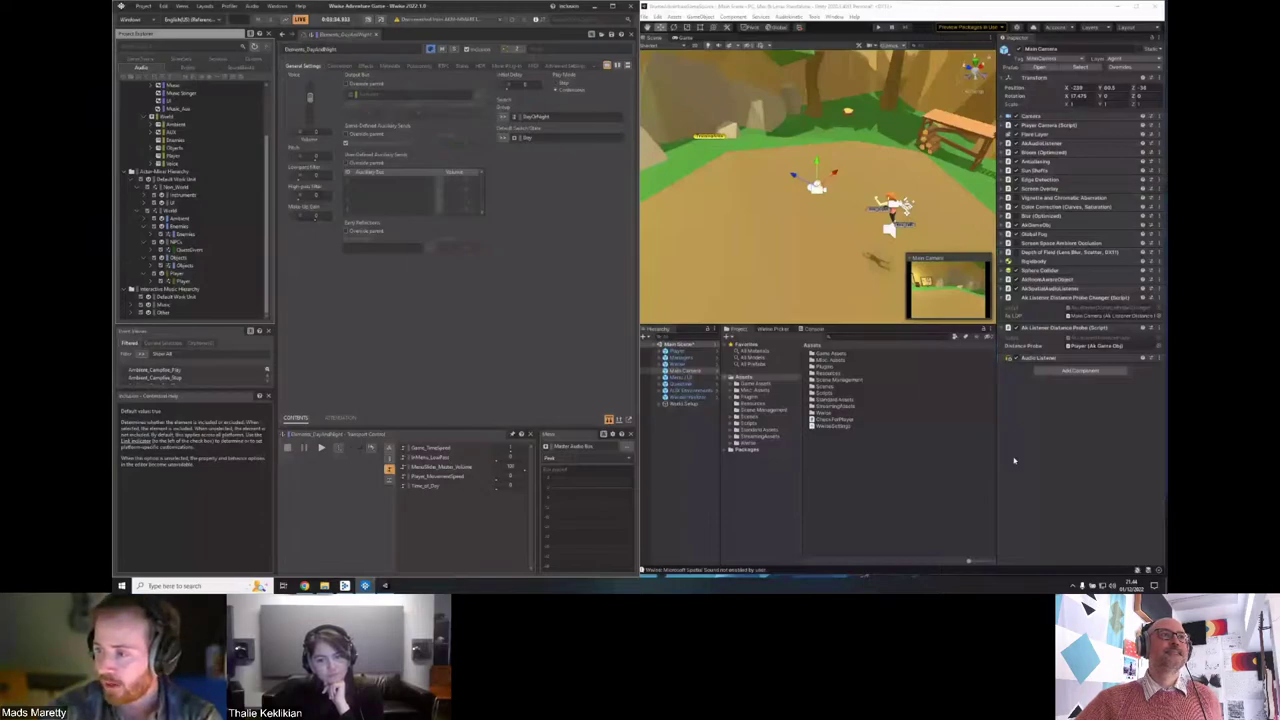
# Examine the Windows spatial sound options and the System audio device's Minimum System Audio Objects Required property.
pyautogui.rightClick(1112, 586)
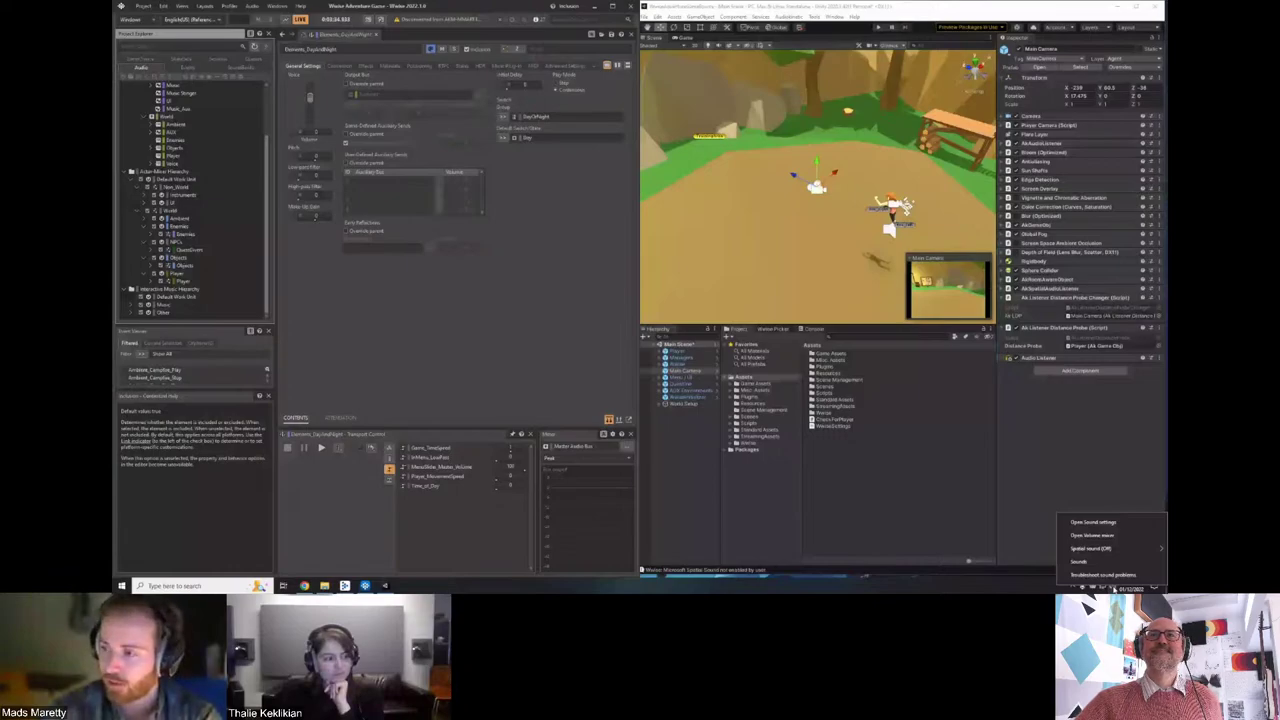
pyautogui.moveTo(1090, 548)
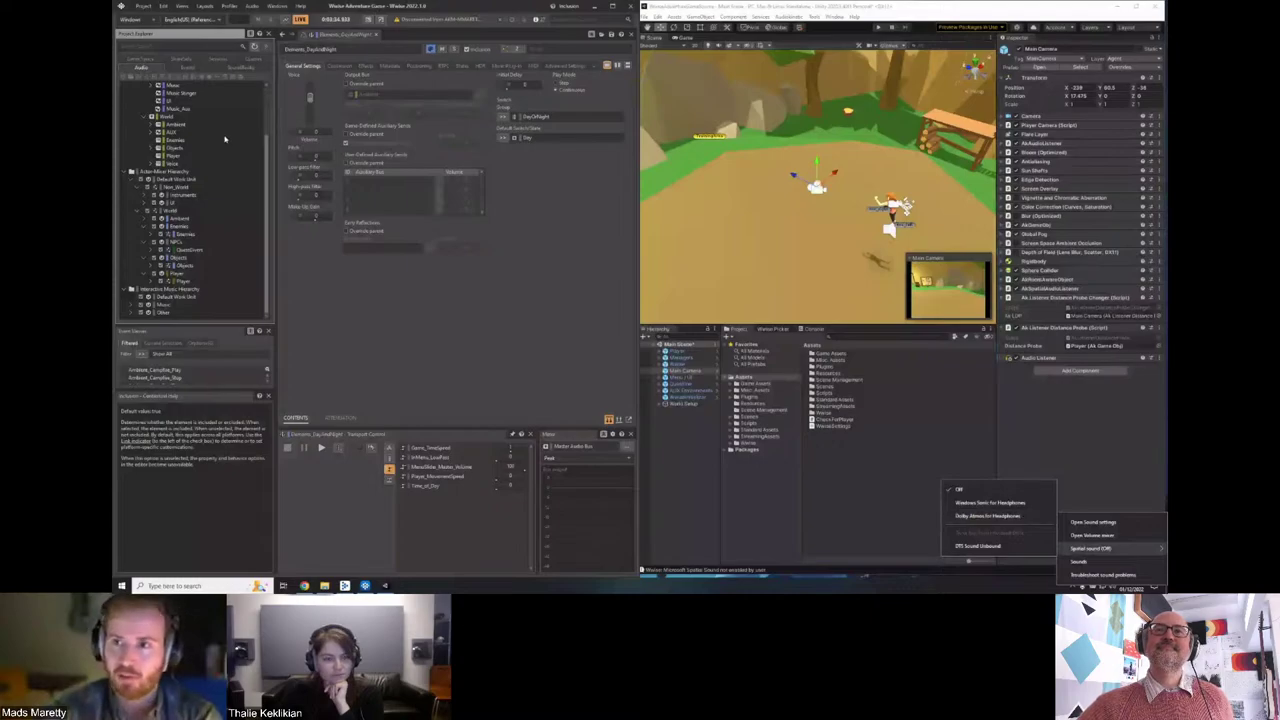
pyautogui.scroll(3, 187, 127)
pyautogui.click(175, 109)
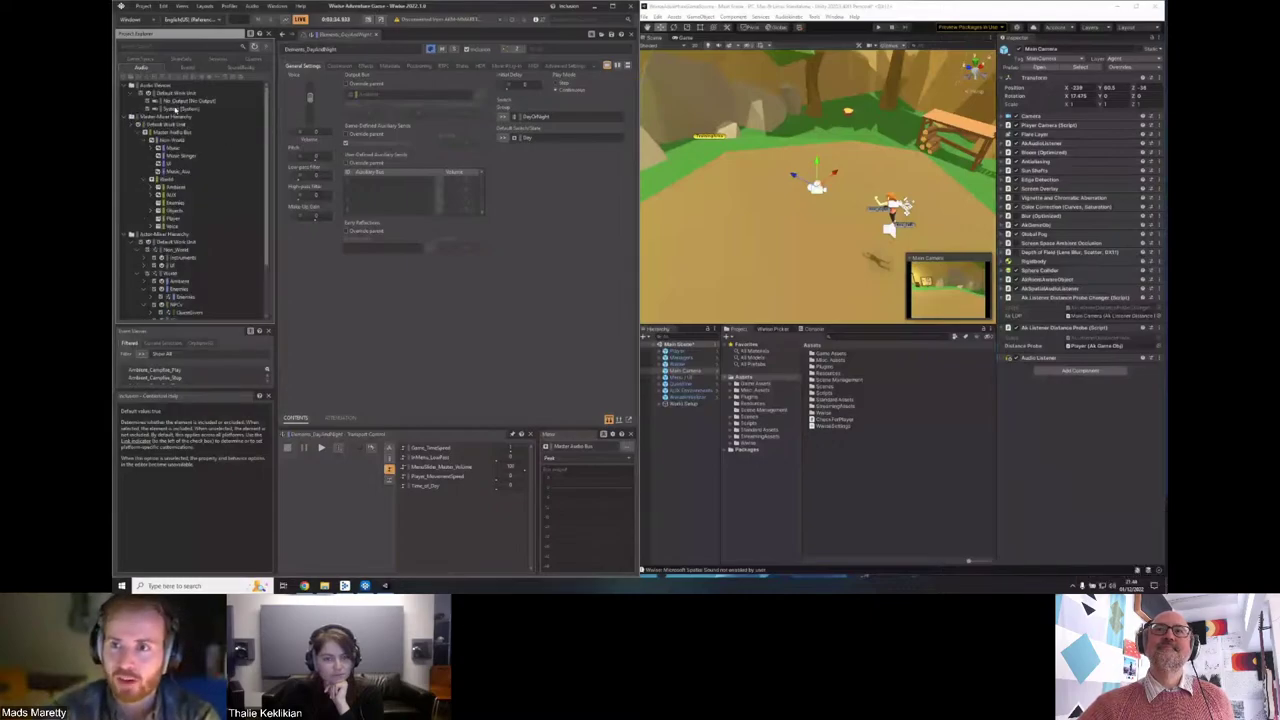
pyautogui.click(175, 109)
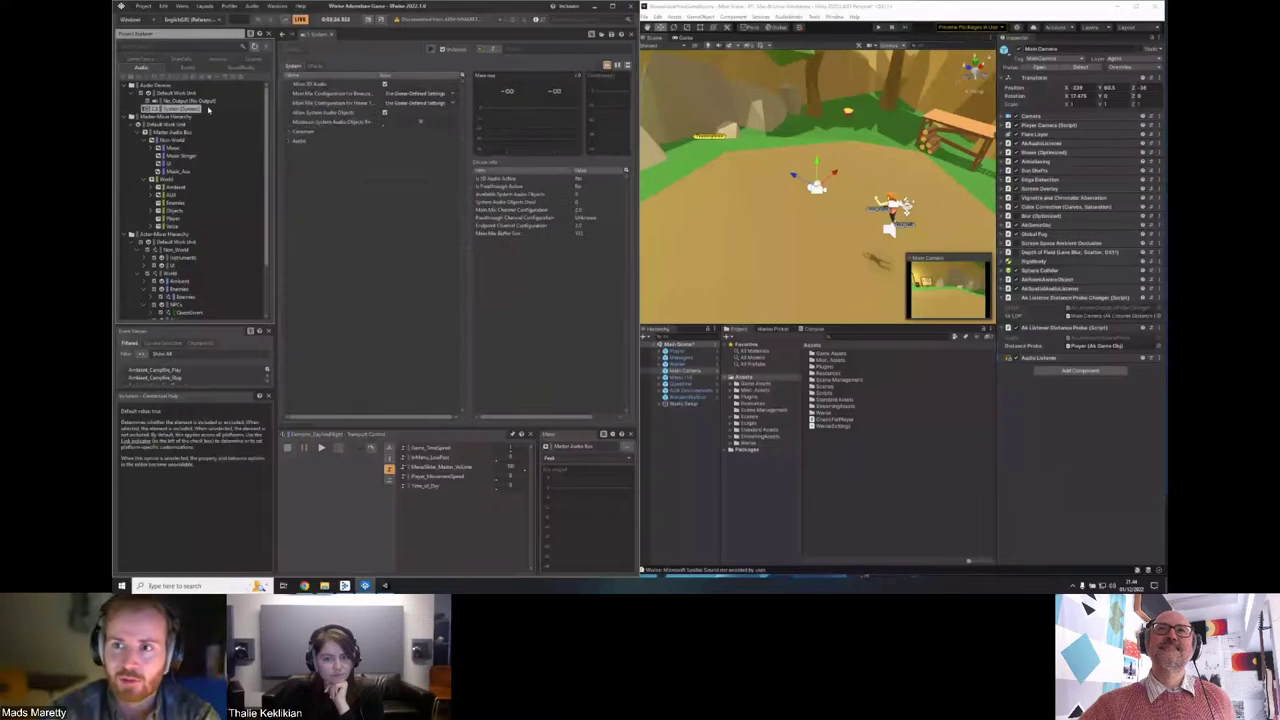
pyautogui.click(420, 121)
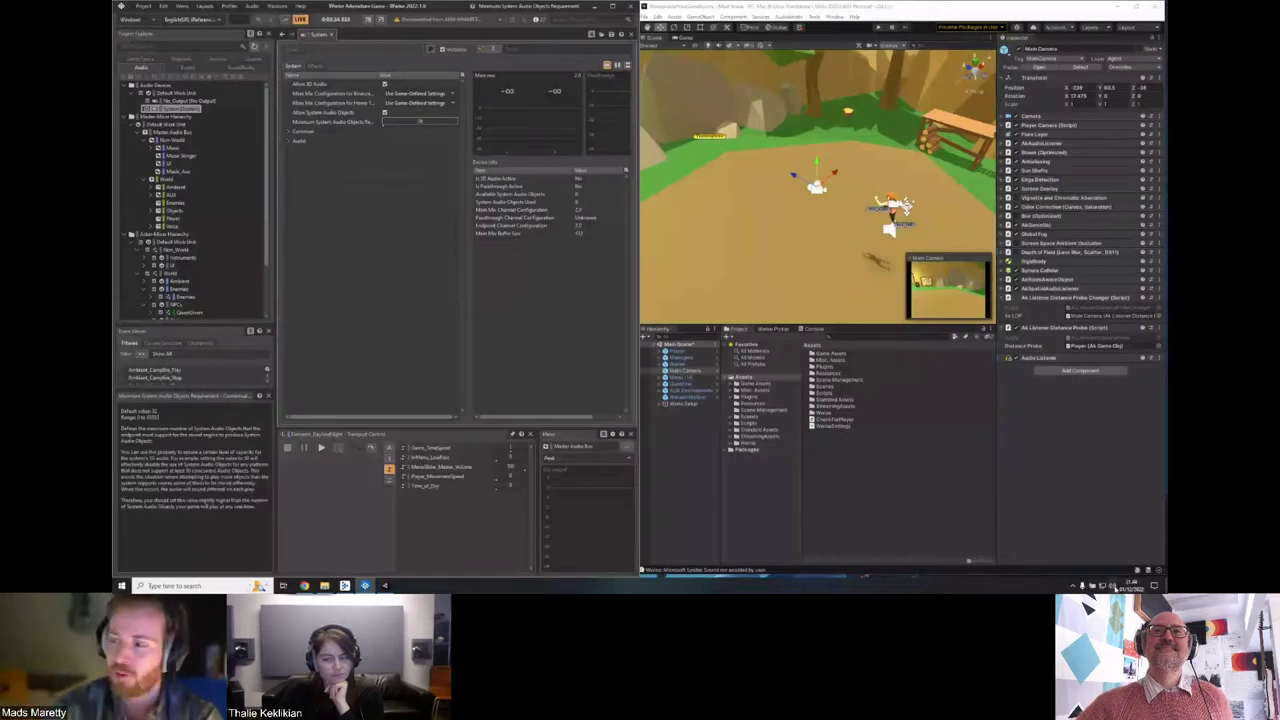
# Set the Windows spatial sound format to Windows Sonic for Headphones and check the 3D audio status in the System device info.
pyautogui.rightClick(1113, 588)
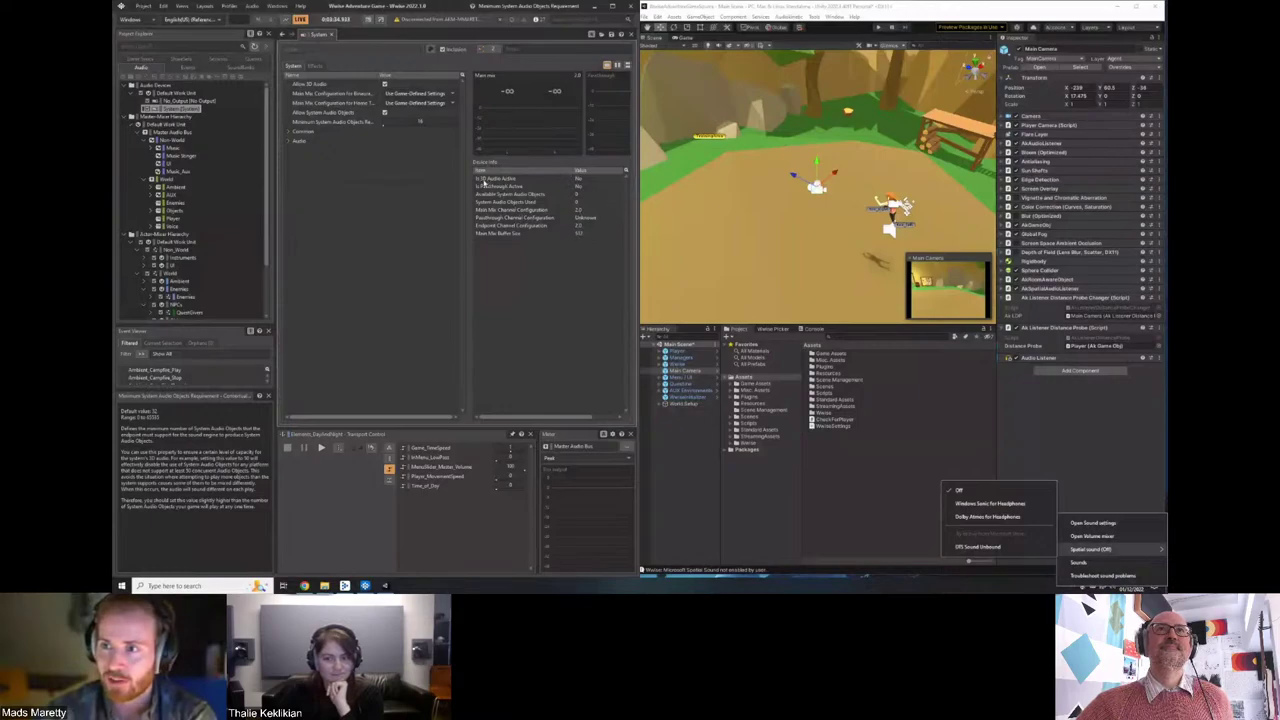
pyautogui.click(993, 503)
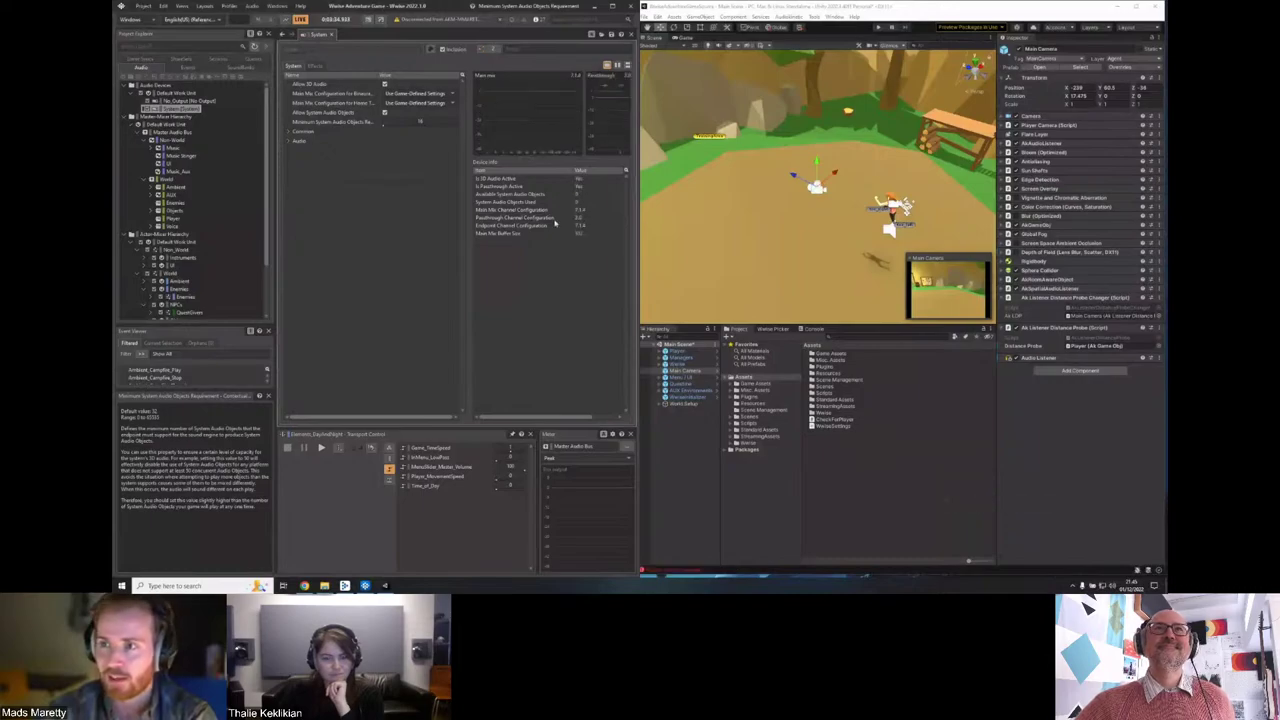
pyautogui.click(579, 182)
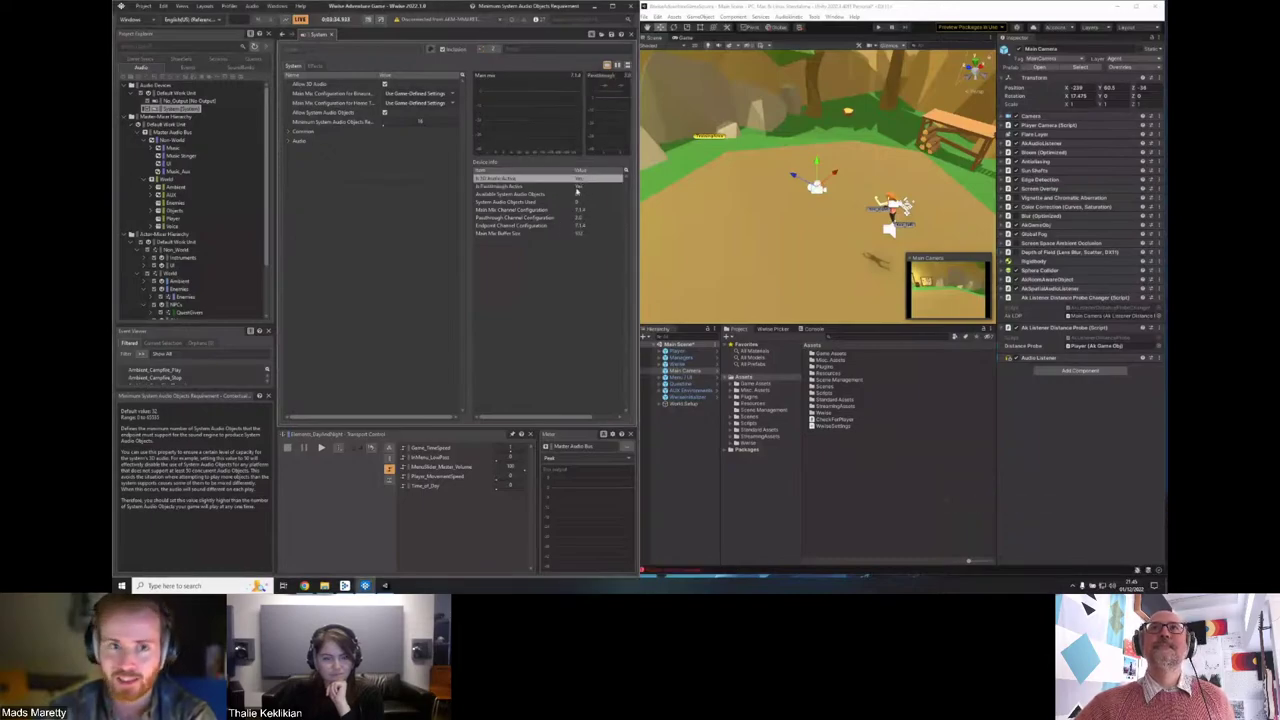
# Widen the System device's meter and info area, and check its passthrough status and available and used System Audio Objects.
pyautogui.click(581, 187)
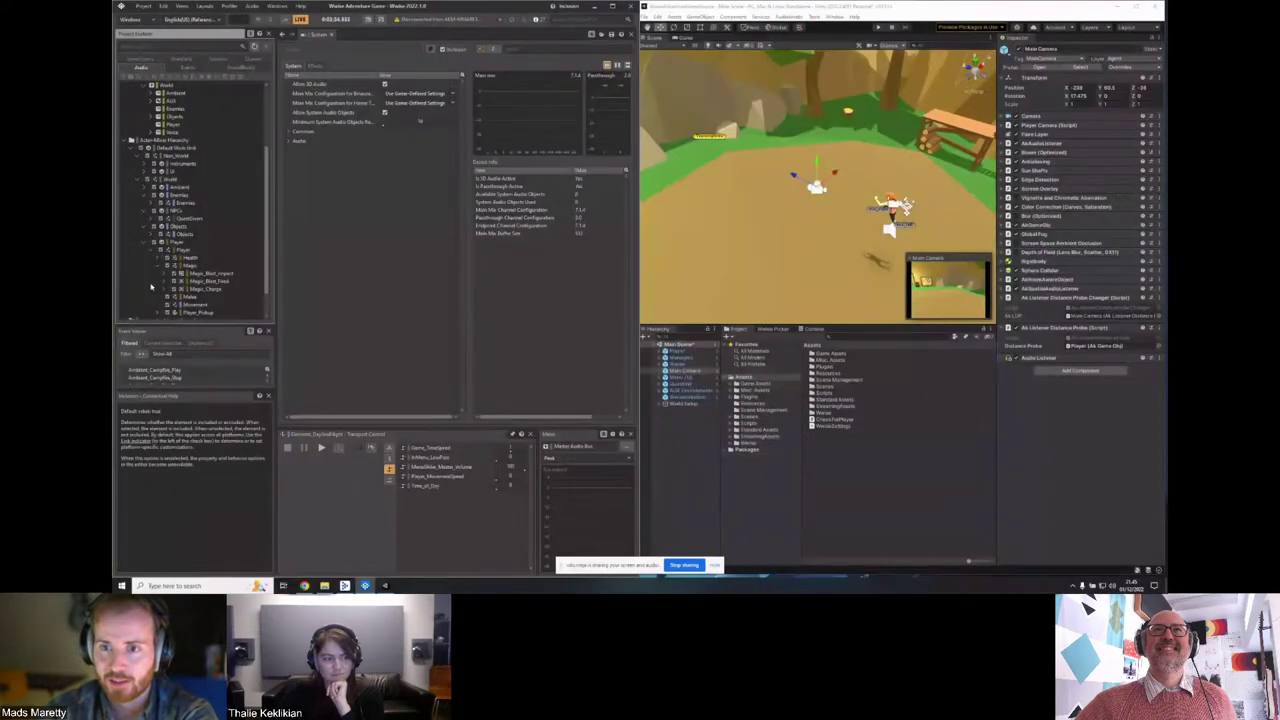
pyautogui.click(193, 282)
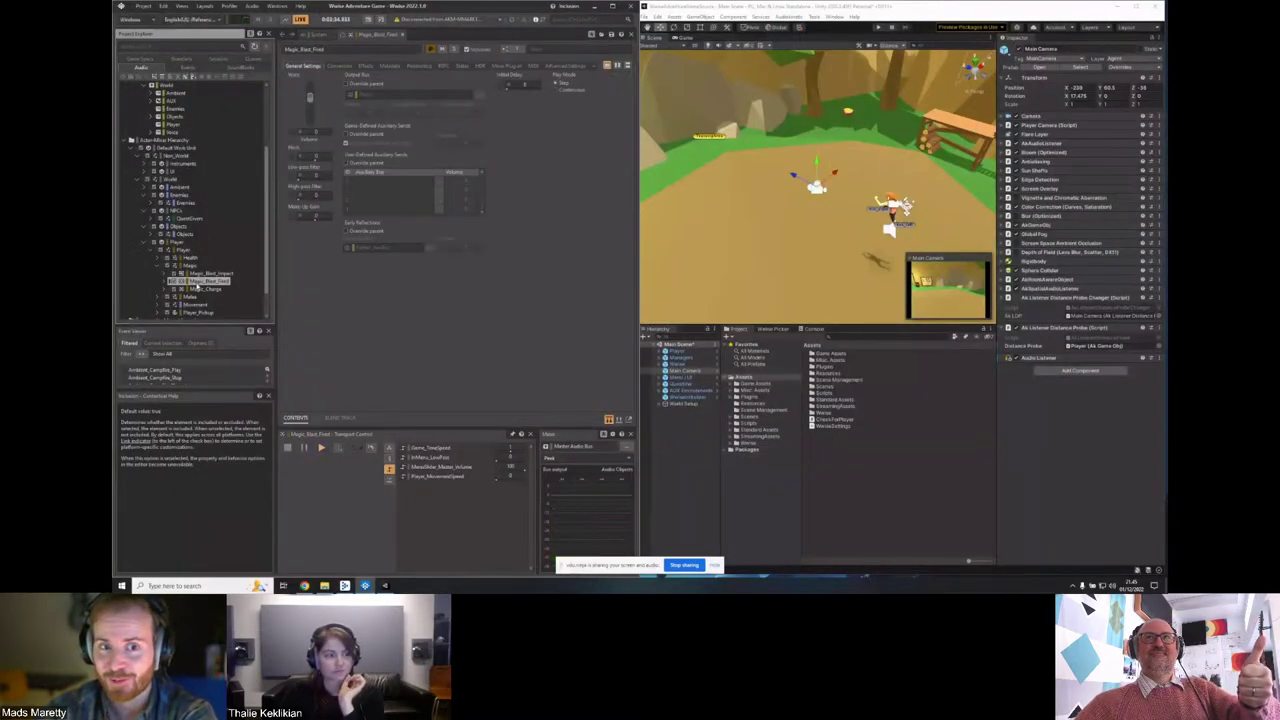
pyautogui.scroll(5, 184, 116)
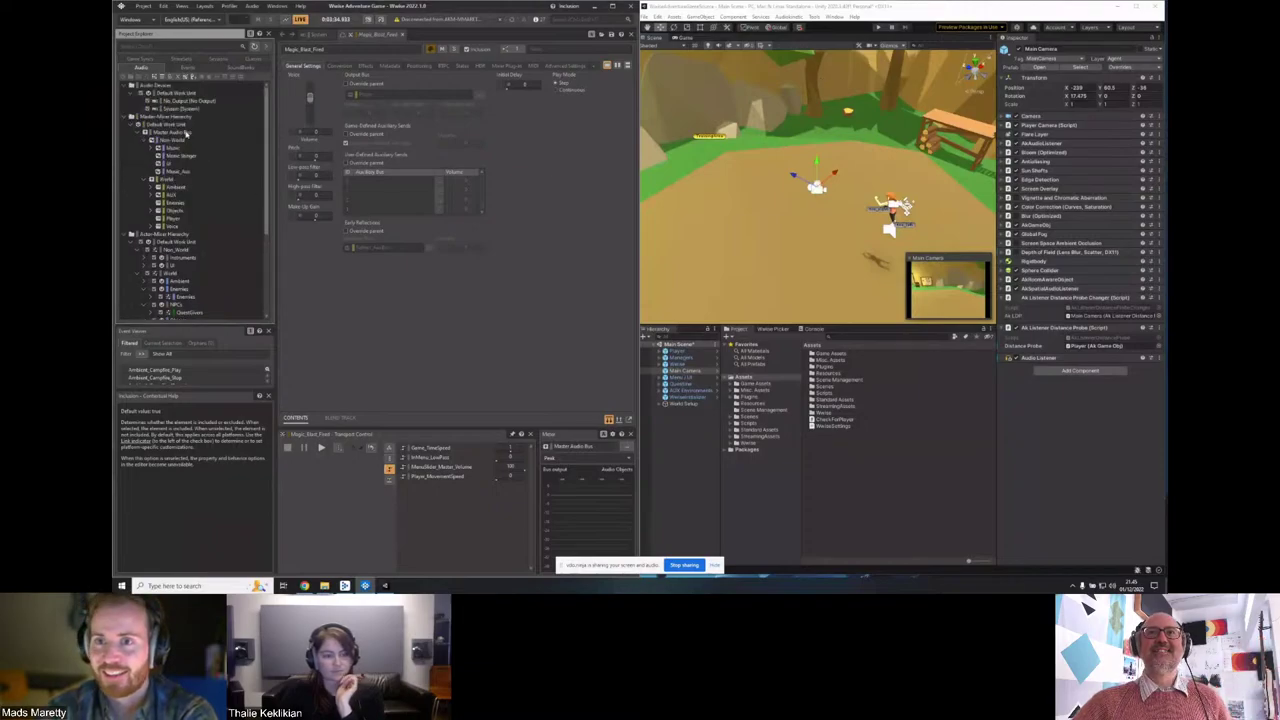
pyautogui.click(184, 111)
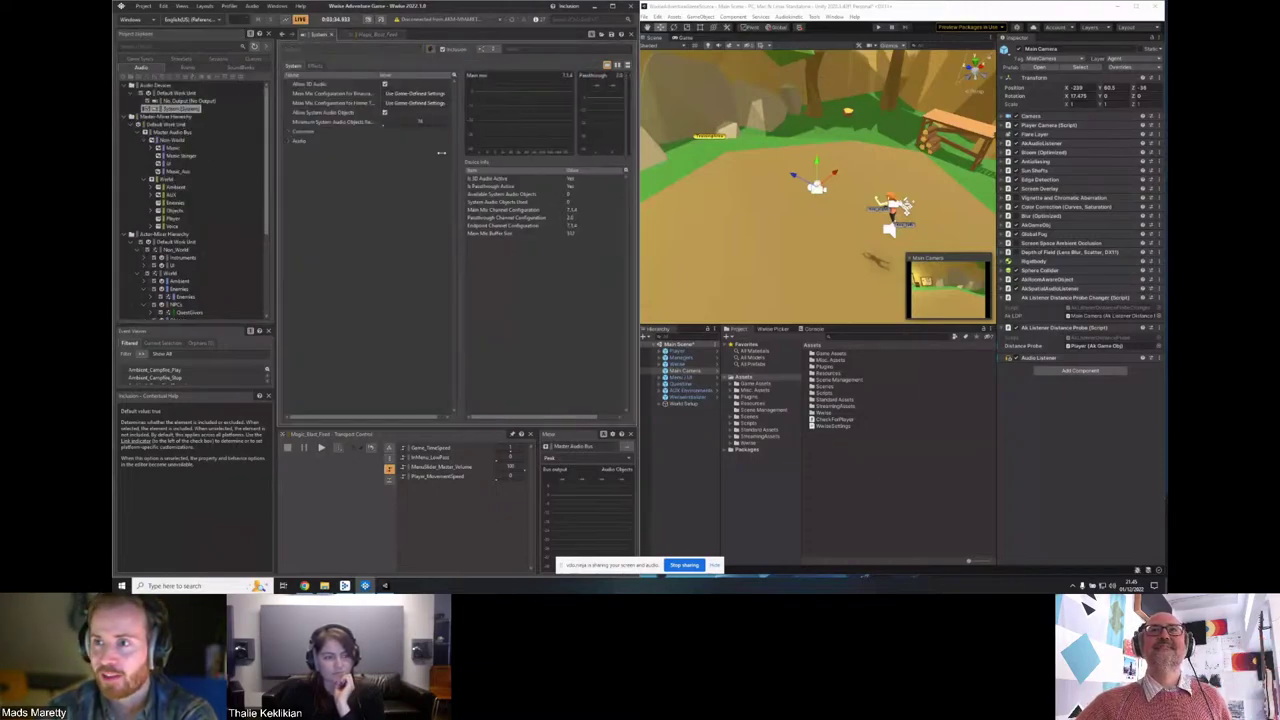
pyautogui.moveTo(466, 148); pyautogui.dragTo(401, 150)
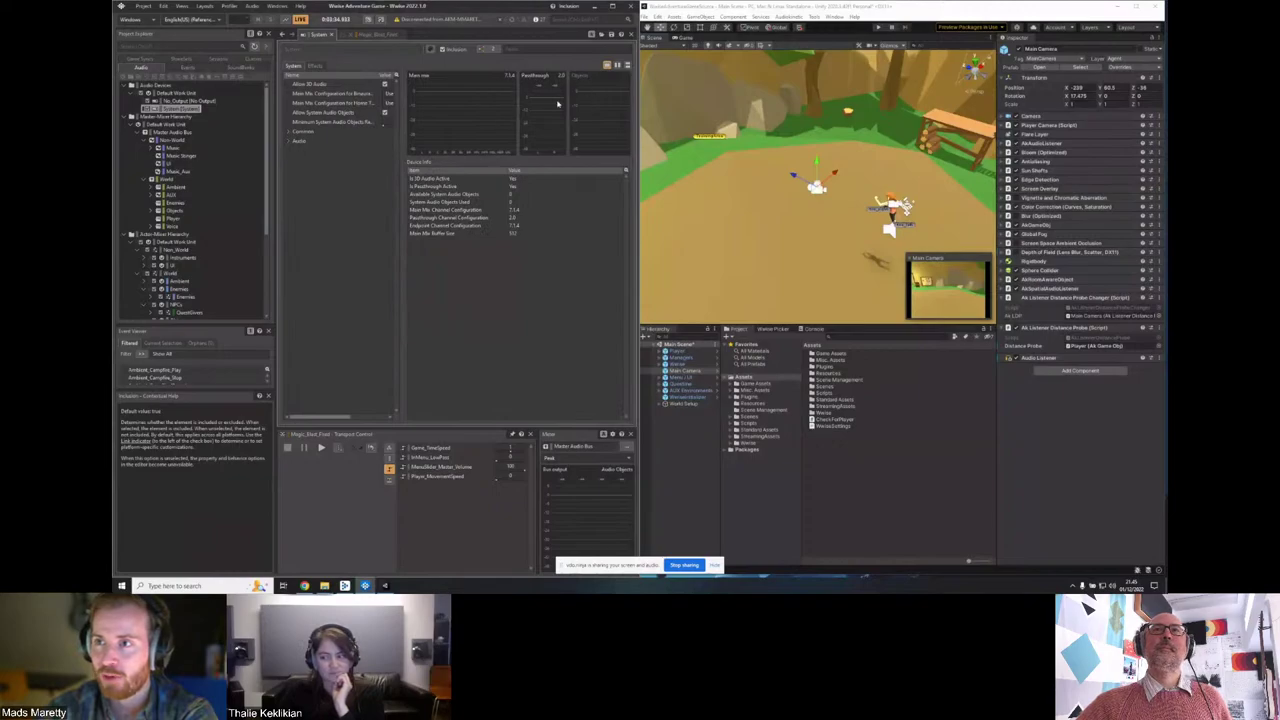
pyautogui.click(516, 194)
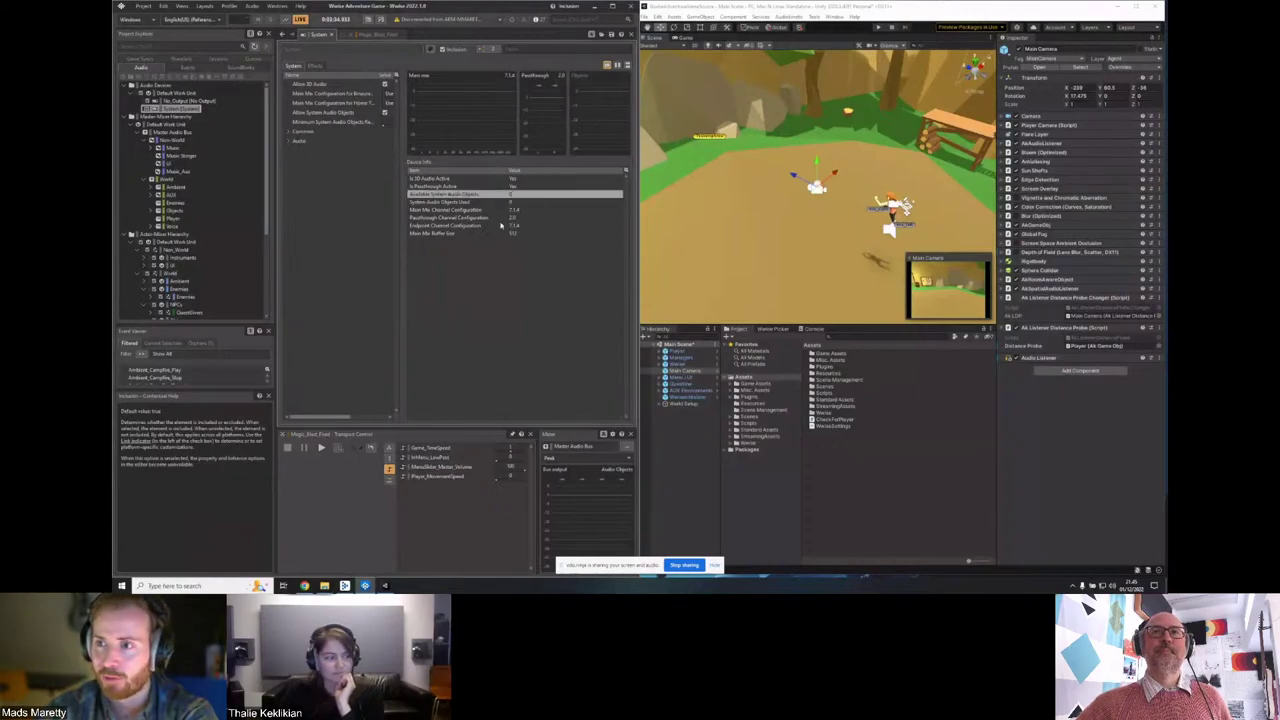
pyautogui.click(452, 202)
pyautogui.click(521, 195)
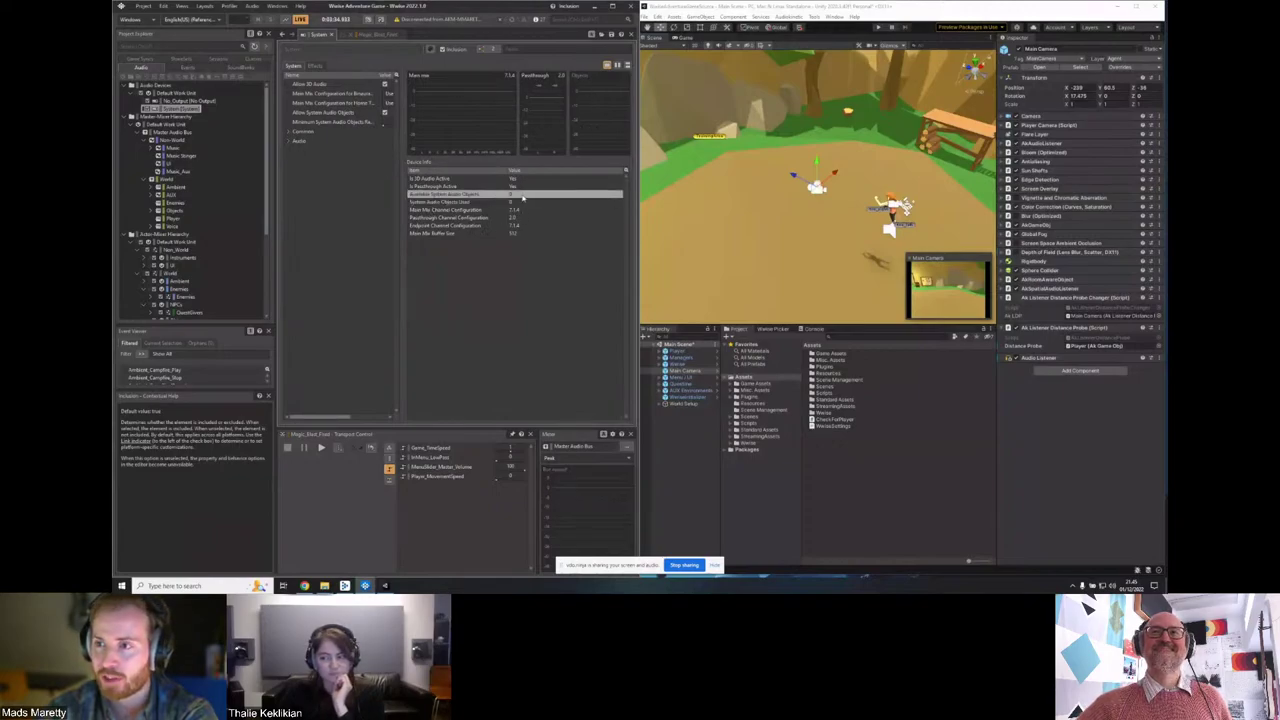
# Hide the screen-sharing bar, and run the game briefly in Unity before stopping it.
pyautogui.click(714, 565)
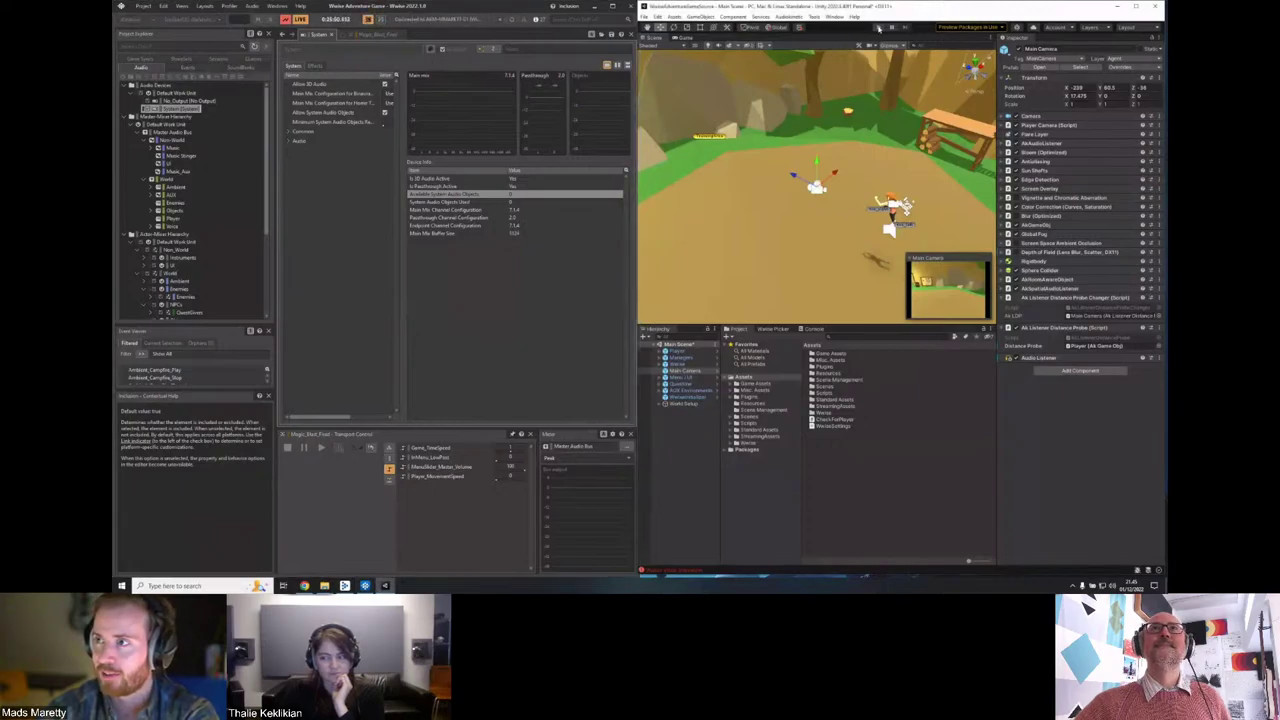
pyautogui.click(878, 28)
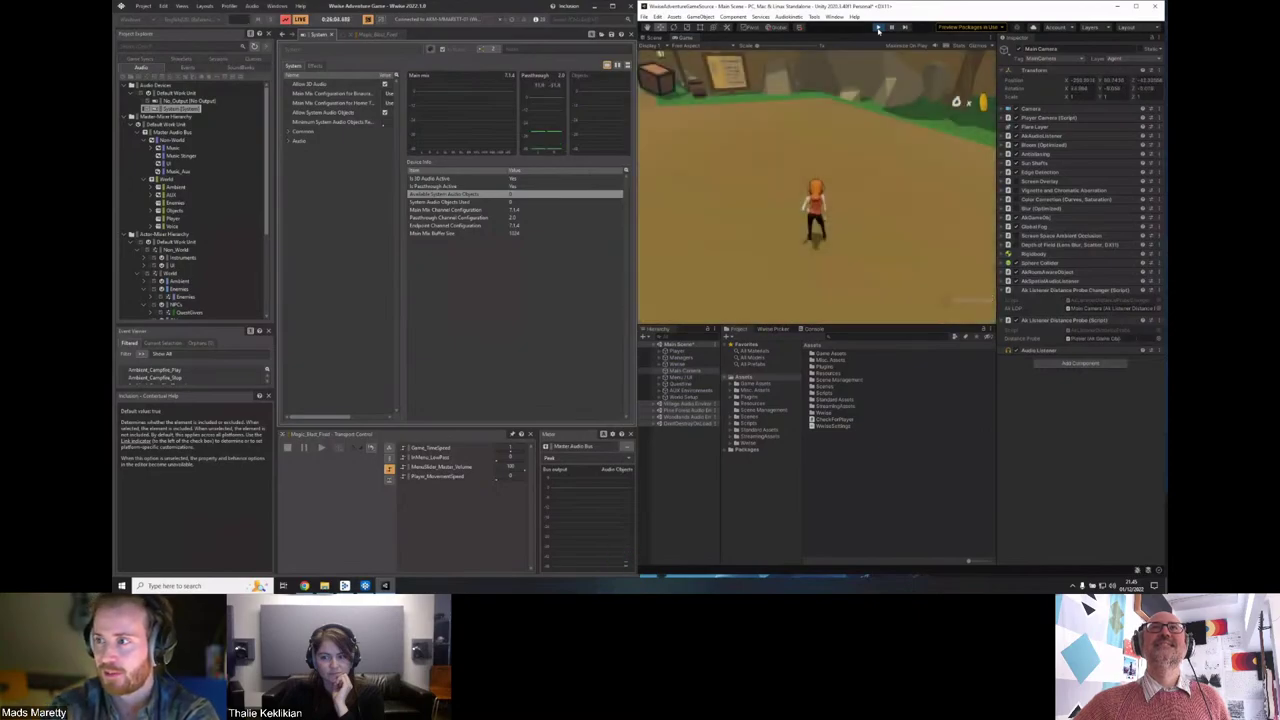
pyautogui.click(878, 28)
# Recheck the System device's available System Audio Objects and the Windows spatial sound format.
pyautogui.click(554, 271)
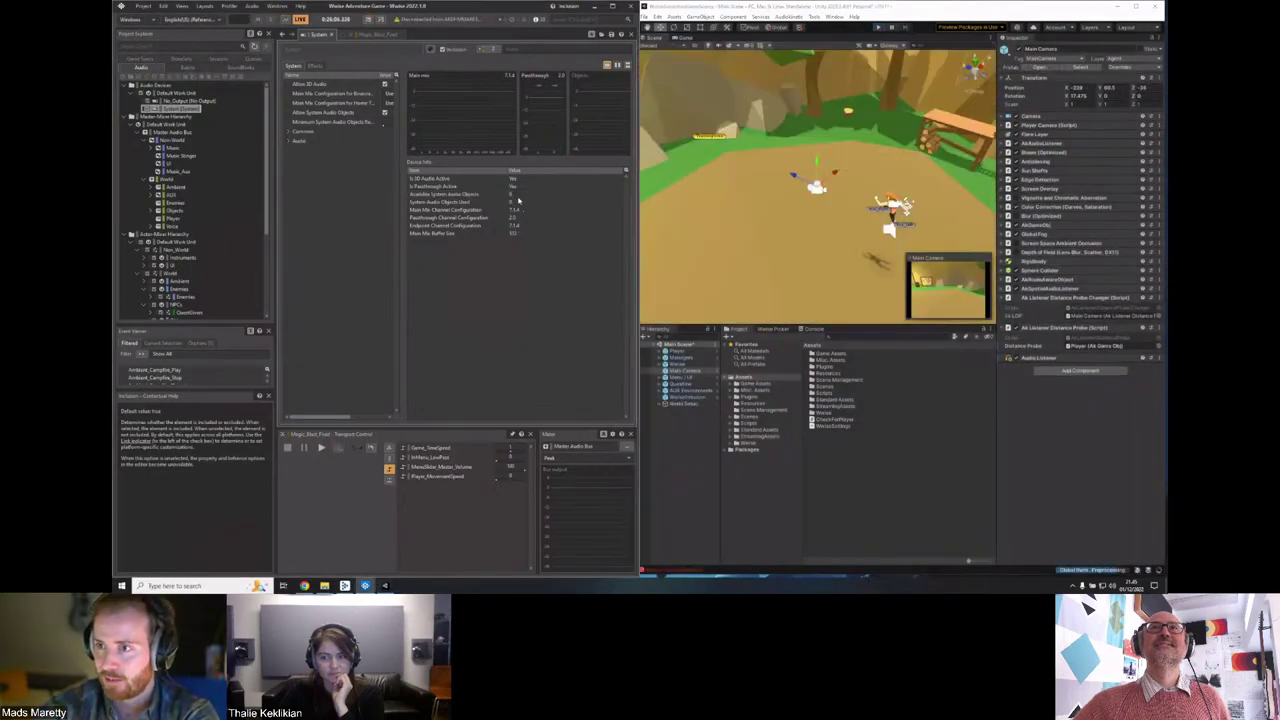
pyautogui.click(190, 108)
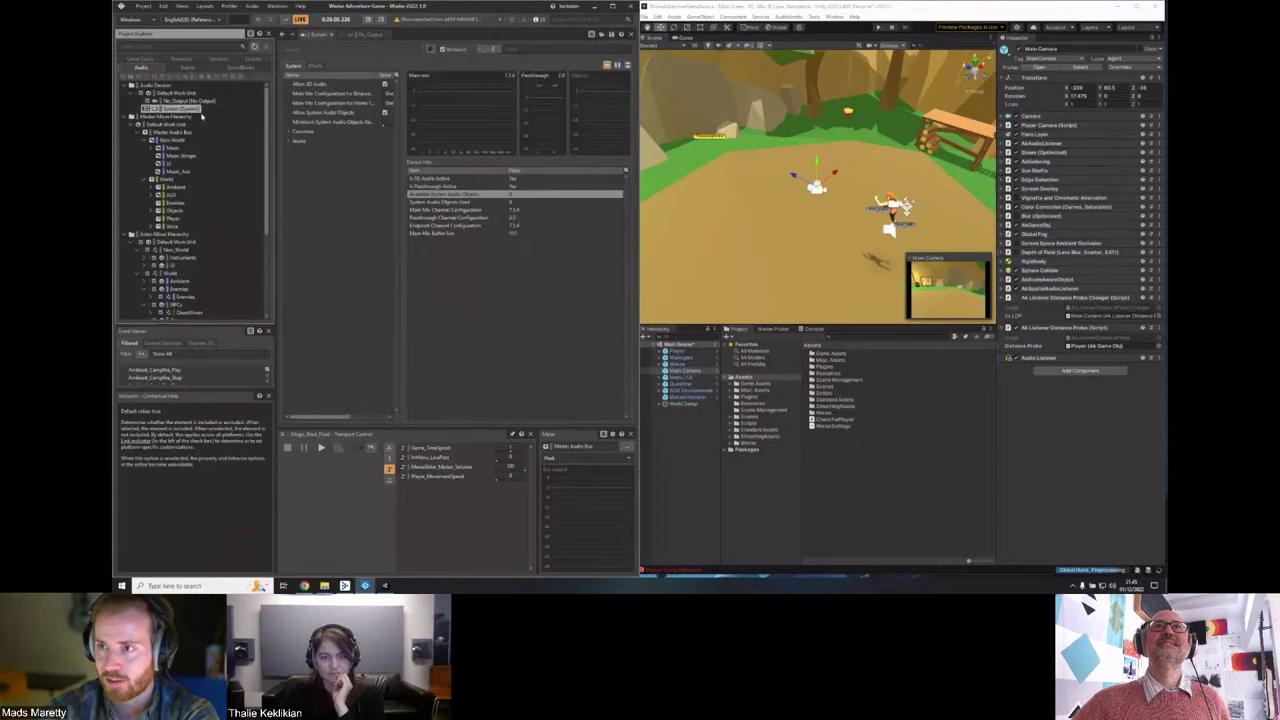
pyautogui.rightClick(1110, 585)
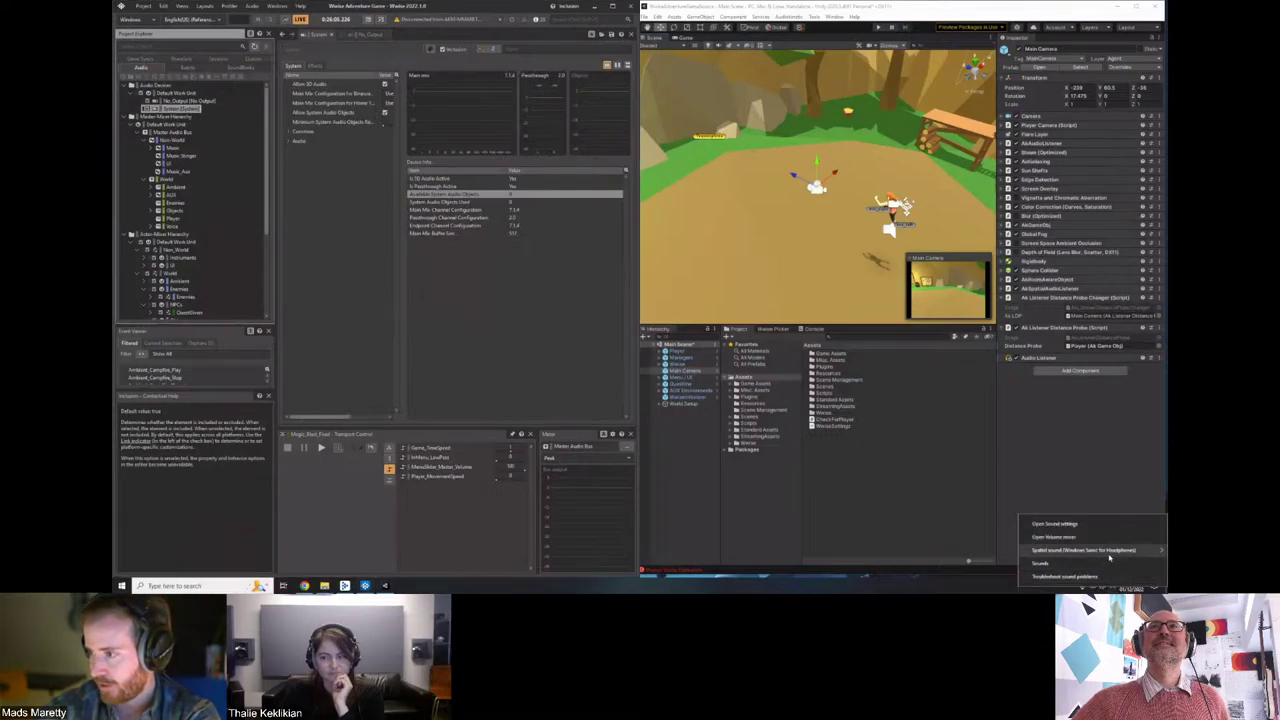
pyautogui.moveTo(1085, 550)
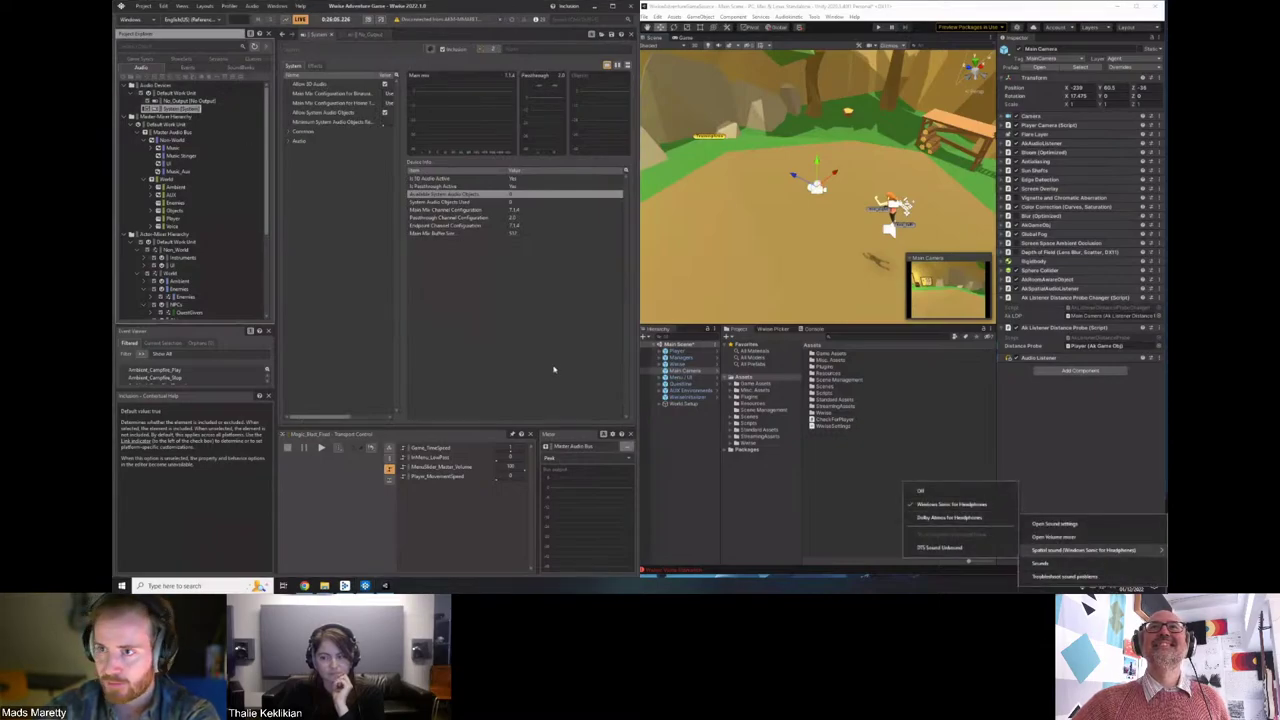
pyautogui.click(626, 446)
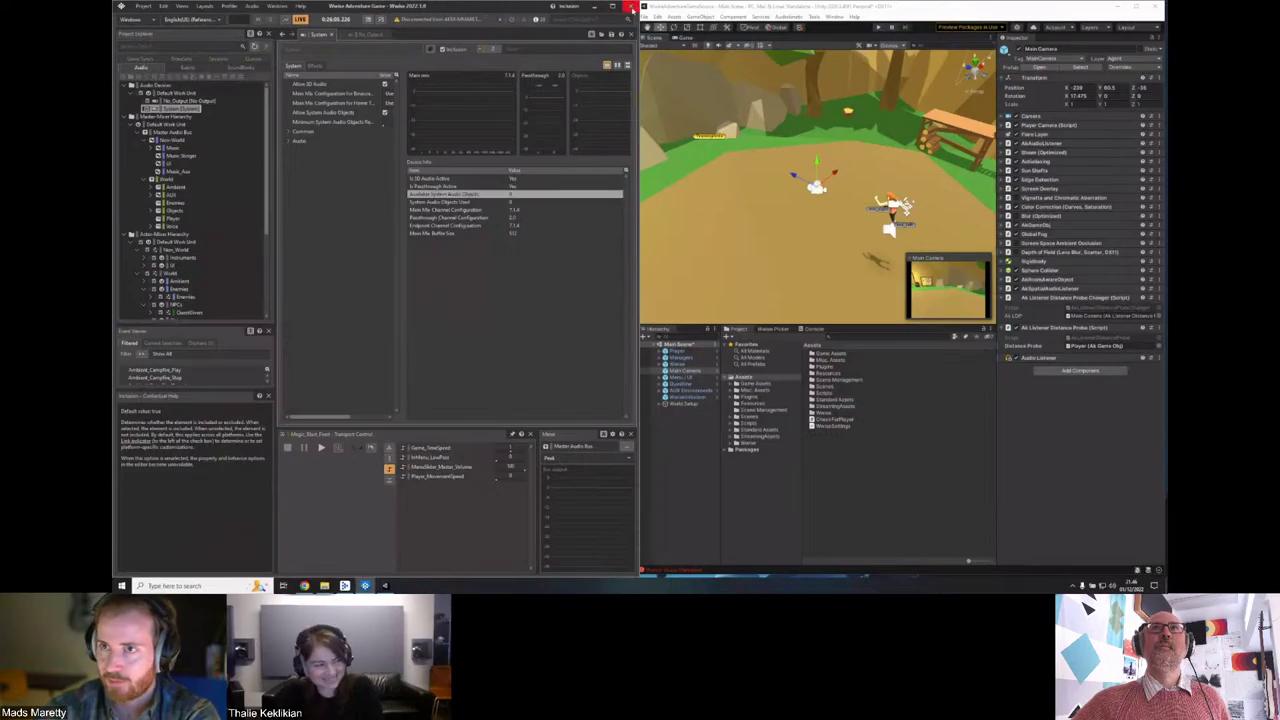
# Close Wwise and reopen the first WwiseAdventureGameSource project in Wwise 2022.1.0.8070 from the Audiokinetic Launcher's recent Unity projects.
pyautogui.click(630, 7)
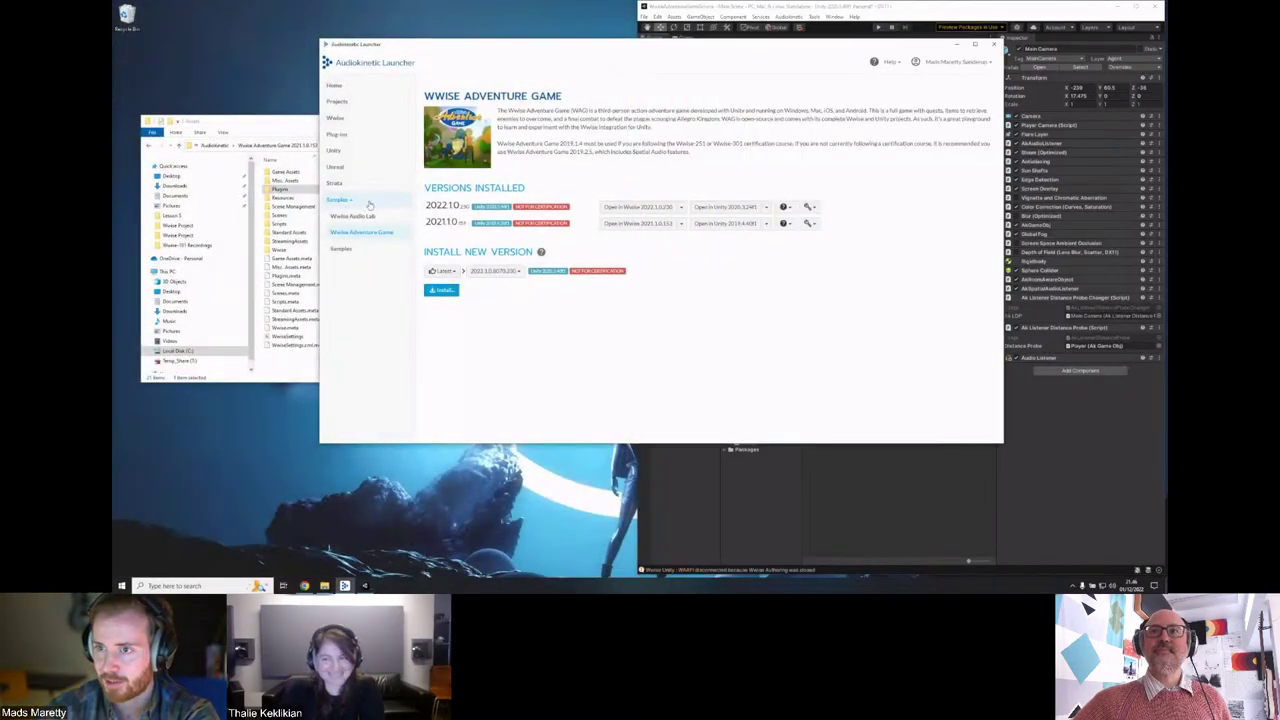
pyautogui.click(351, 153)
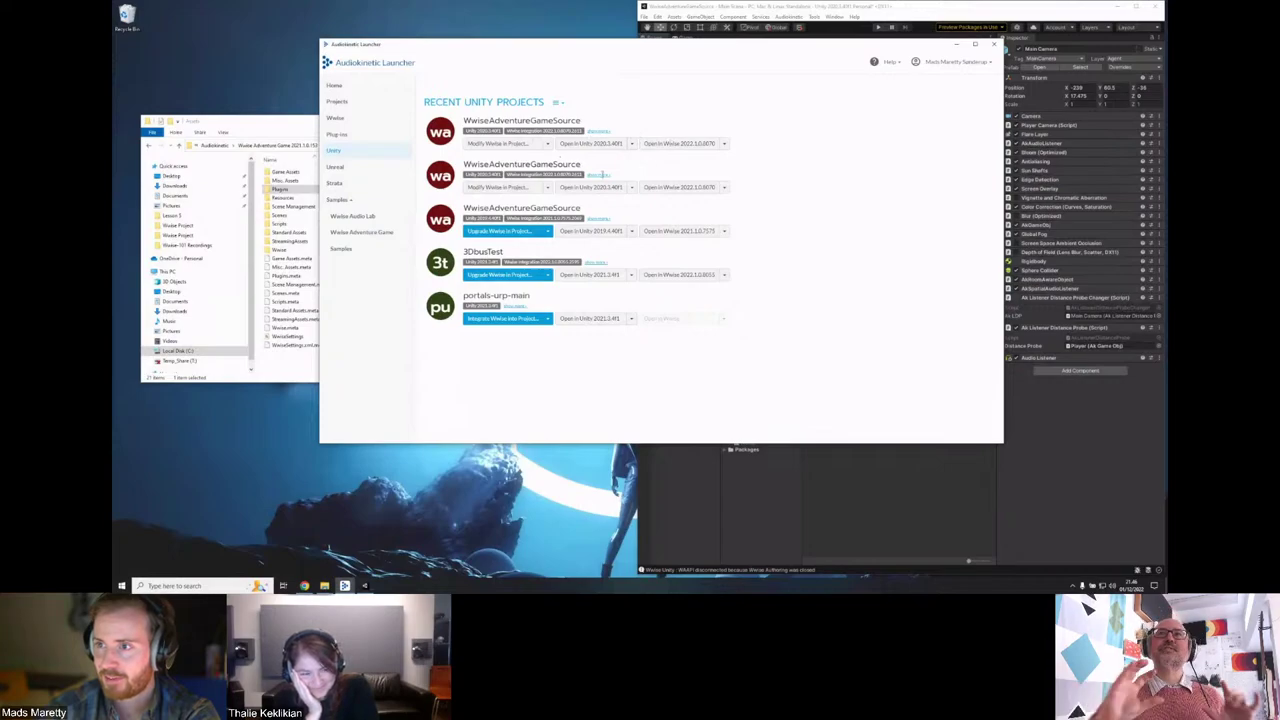
pyautogui.click(600, 176)
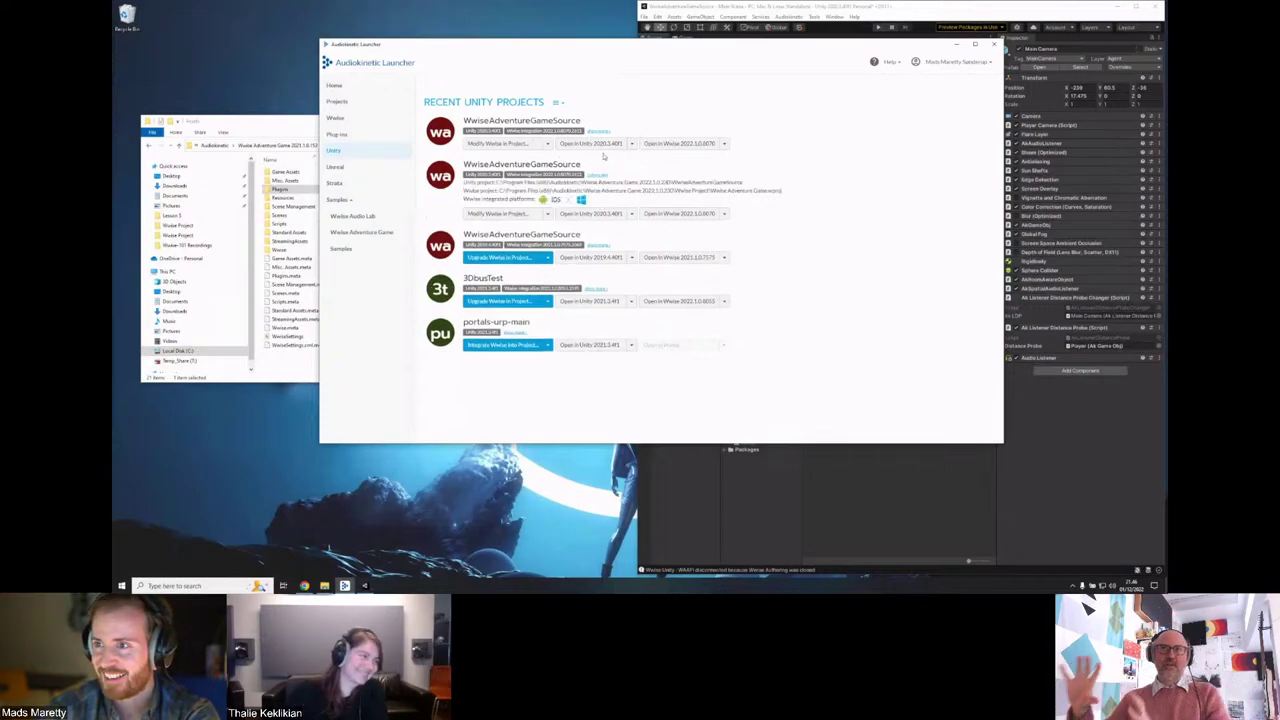
pyautogui.click(603, 155)
pyautogui.click(685, 170)
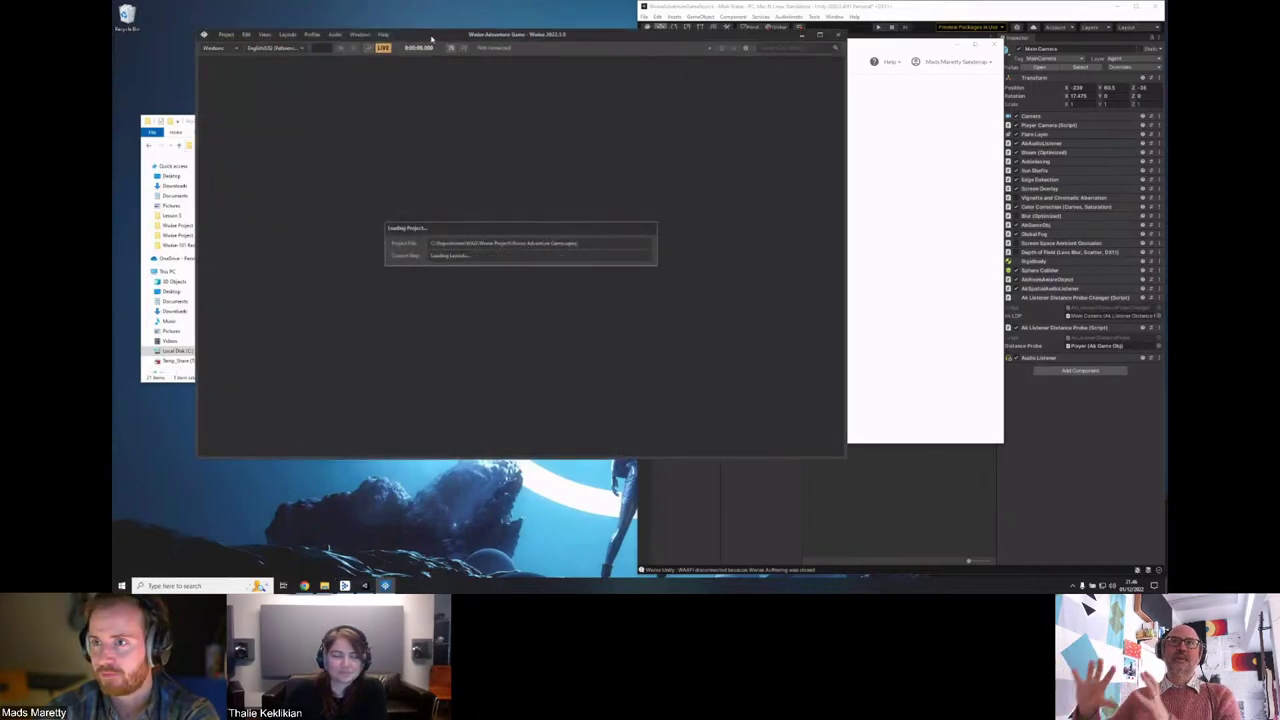
# Dock the Wwise window beside the Unity editor and widen the System device's meter and info area.
pyautogui.moveTo(422, 38); pyautogui.dragTo(114, 15)
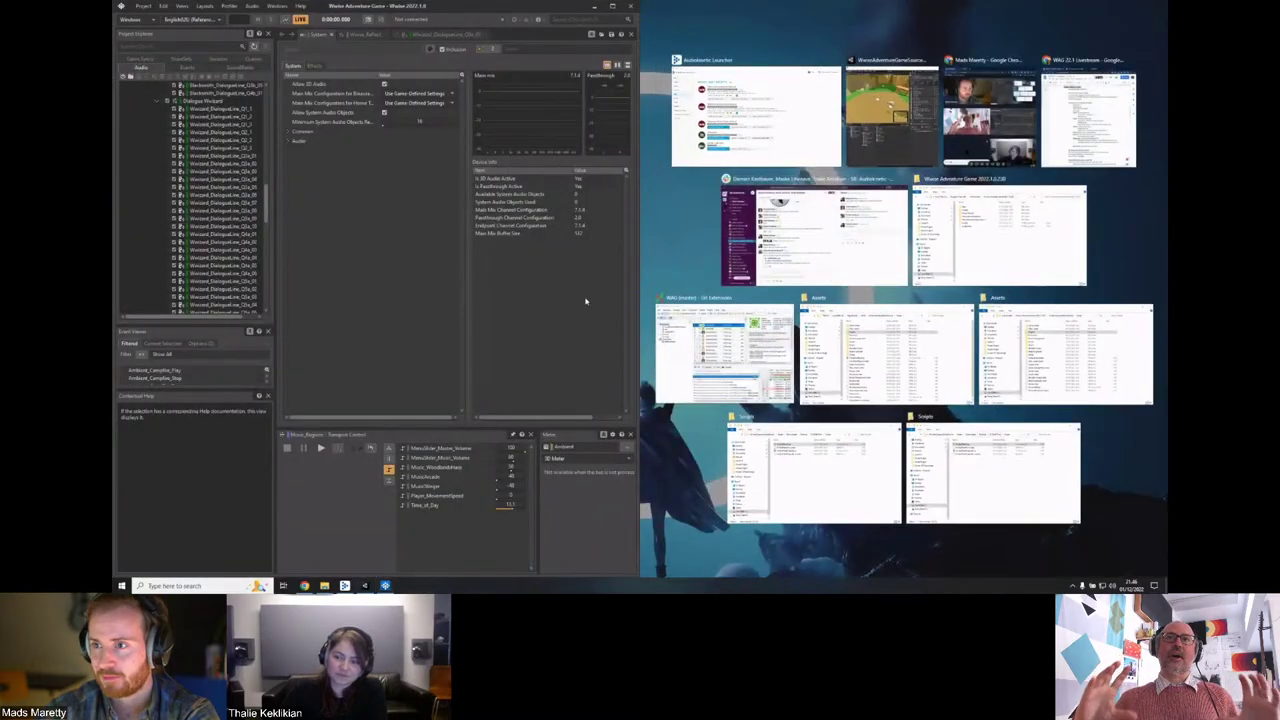
pyautogui.click(577, 197)
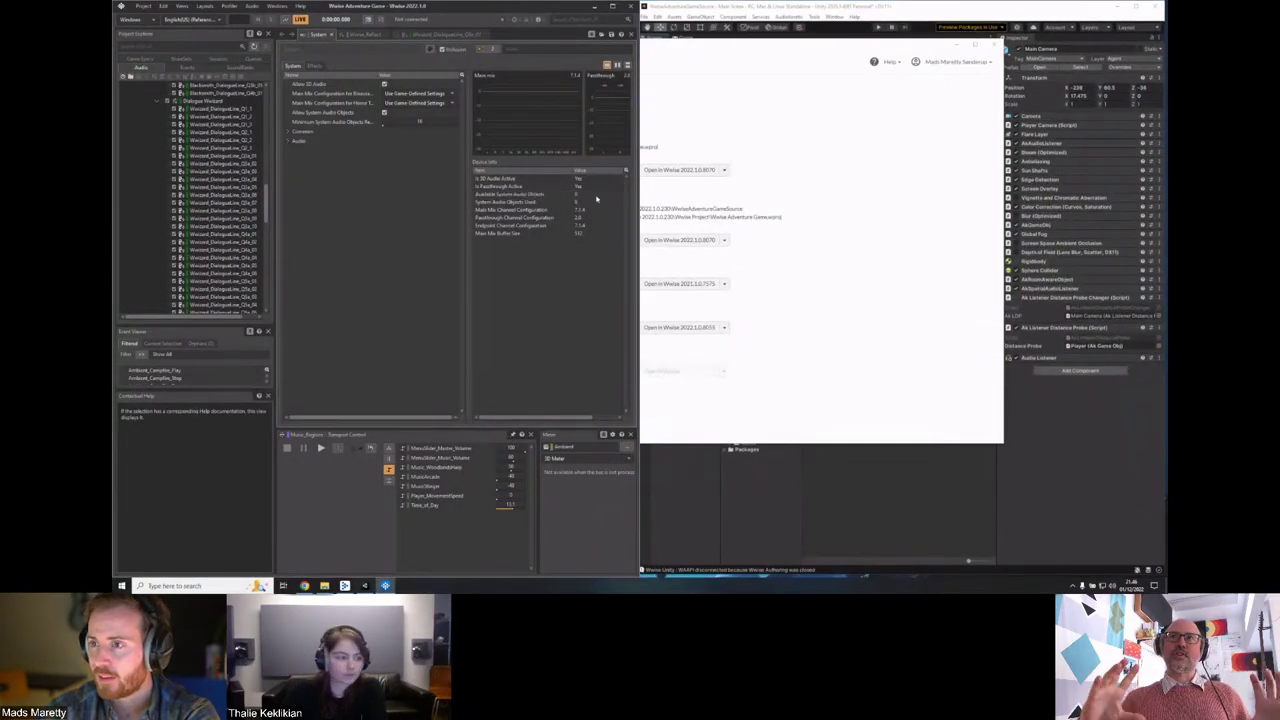
pyautogui.click(763, 16)
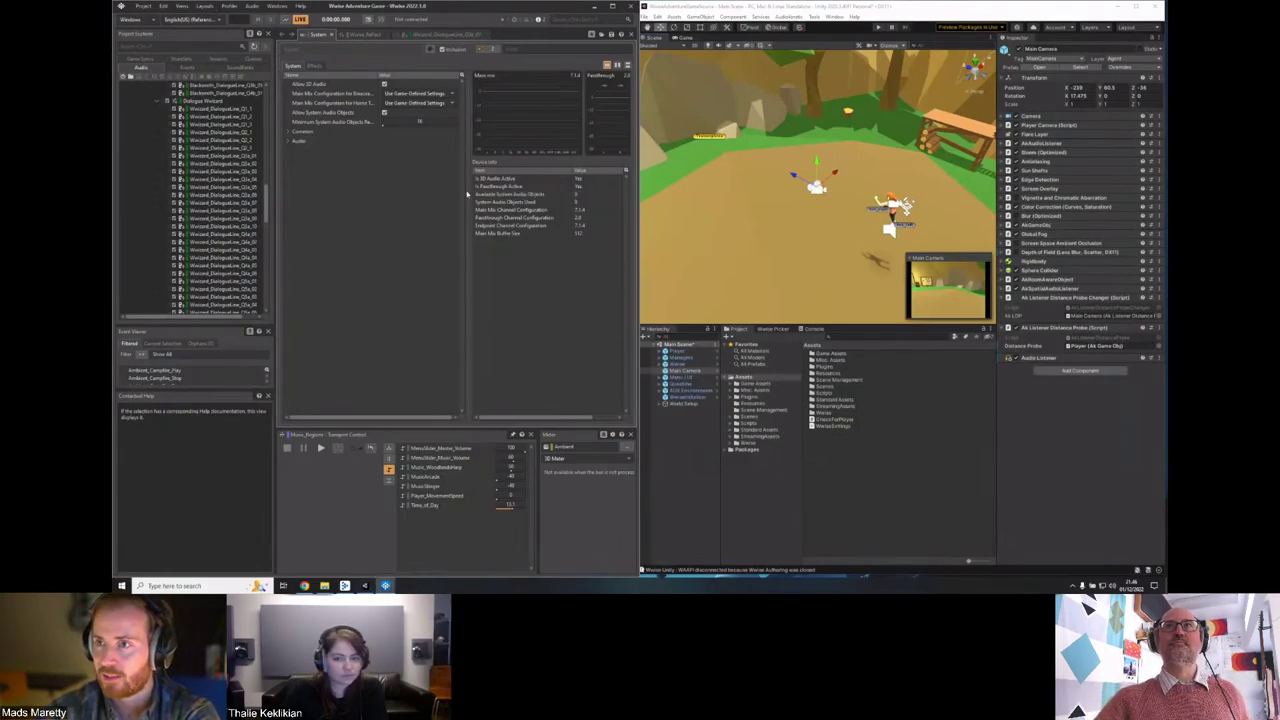
pyautogui.moveTo(467, 190); pyautogui.dragTo(400, 191)
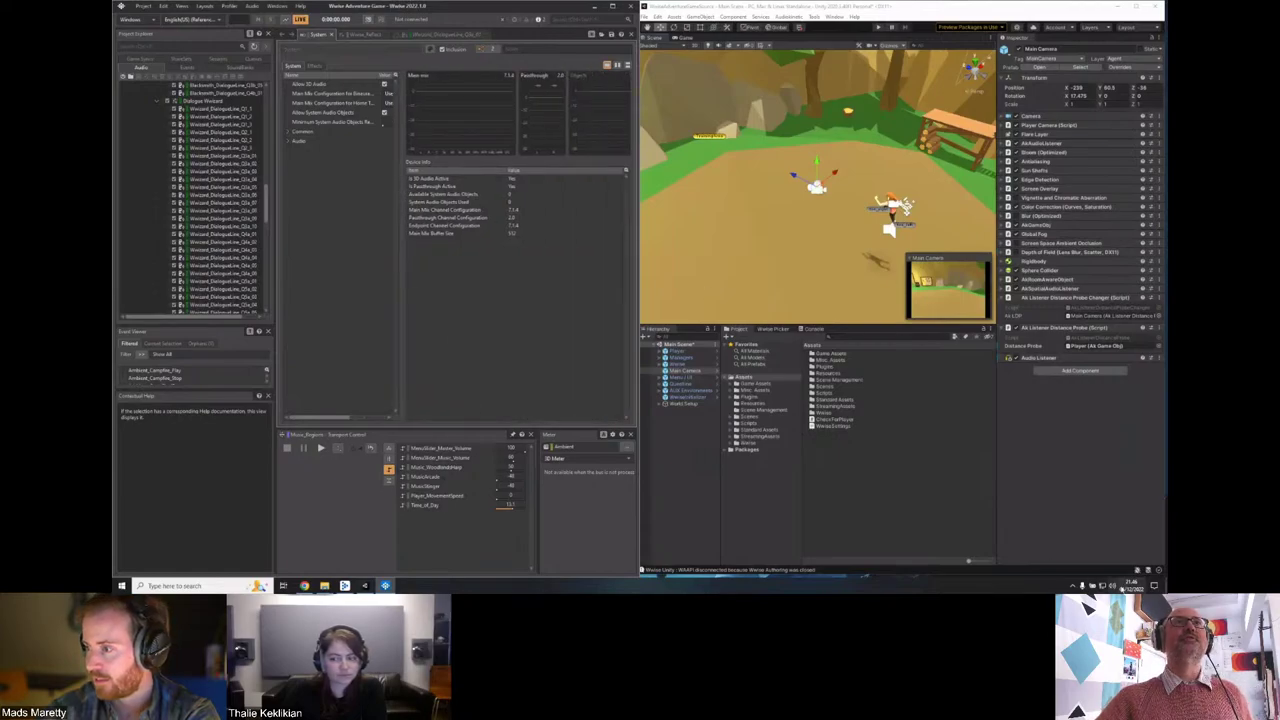
# Review the Windows spatial sound format and the Enable System Audio Objects option in Wwise's Authoring Audio Preferences.
pyautogui.rightClick(1114, 586)
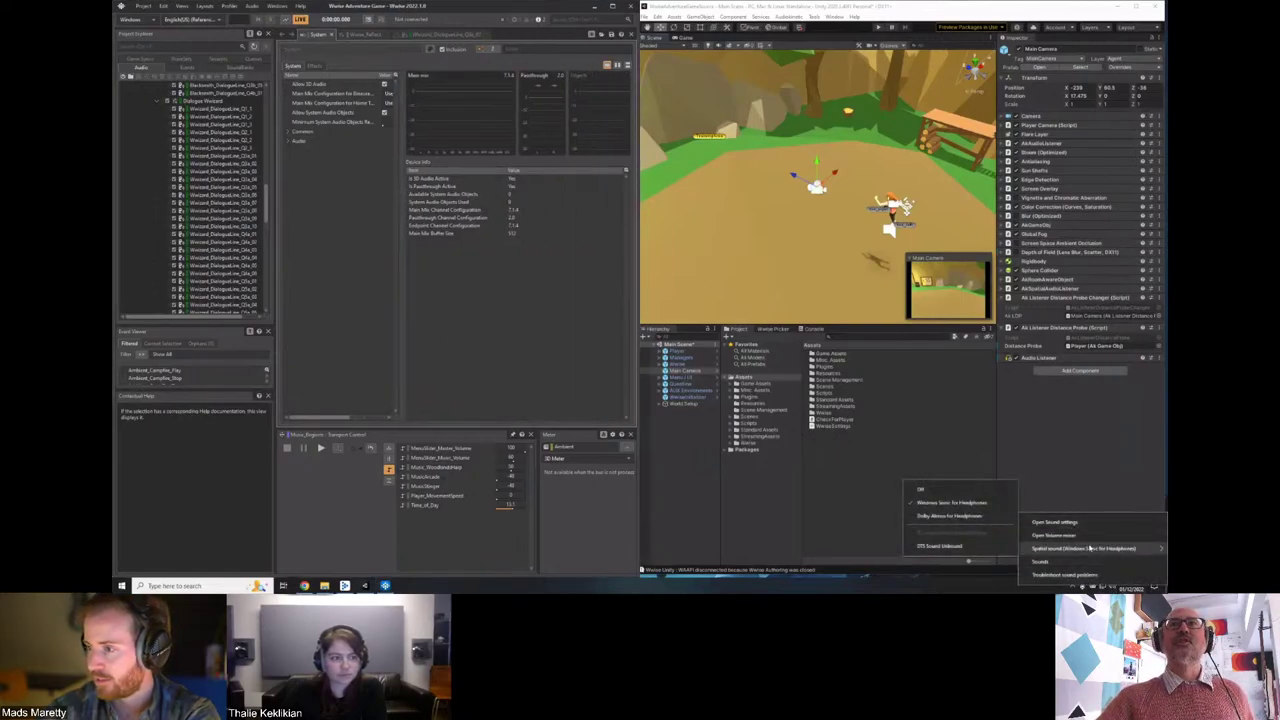
pyautogui.click(1055, 452)
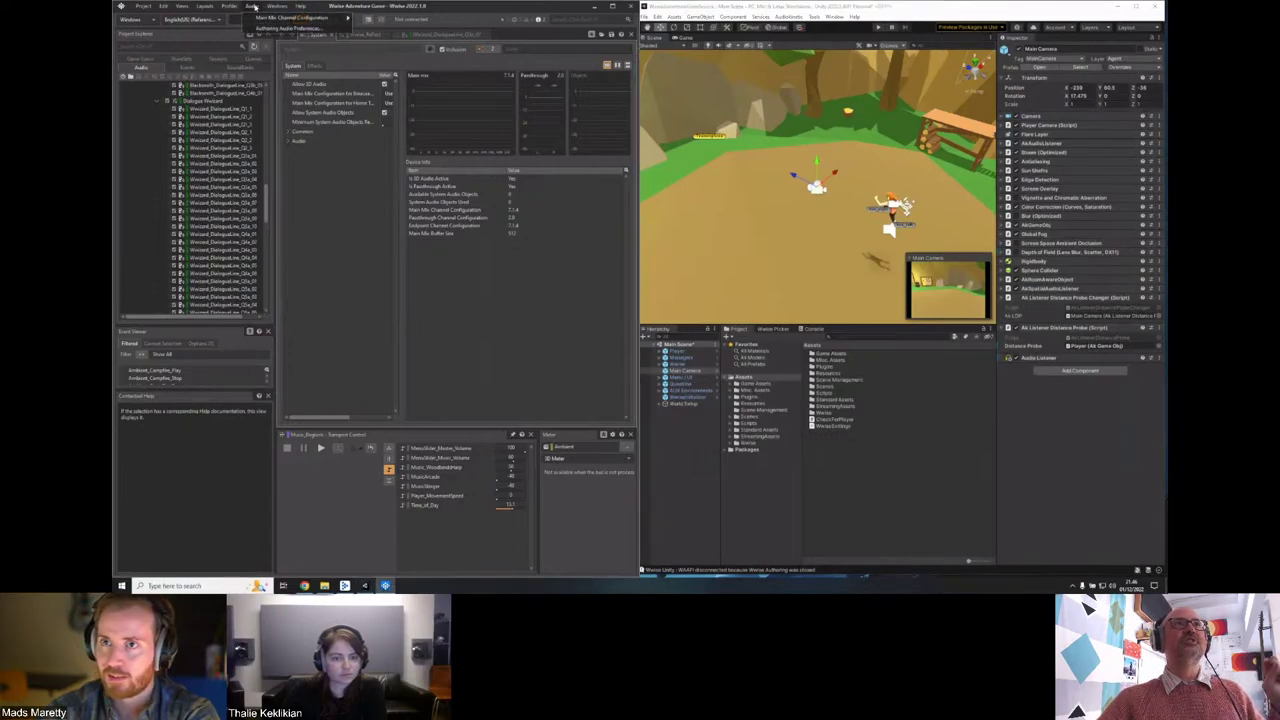
pyautogui.click(257, 28)
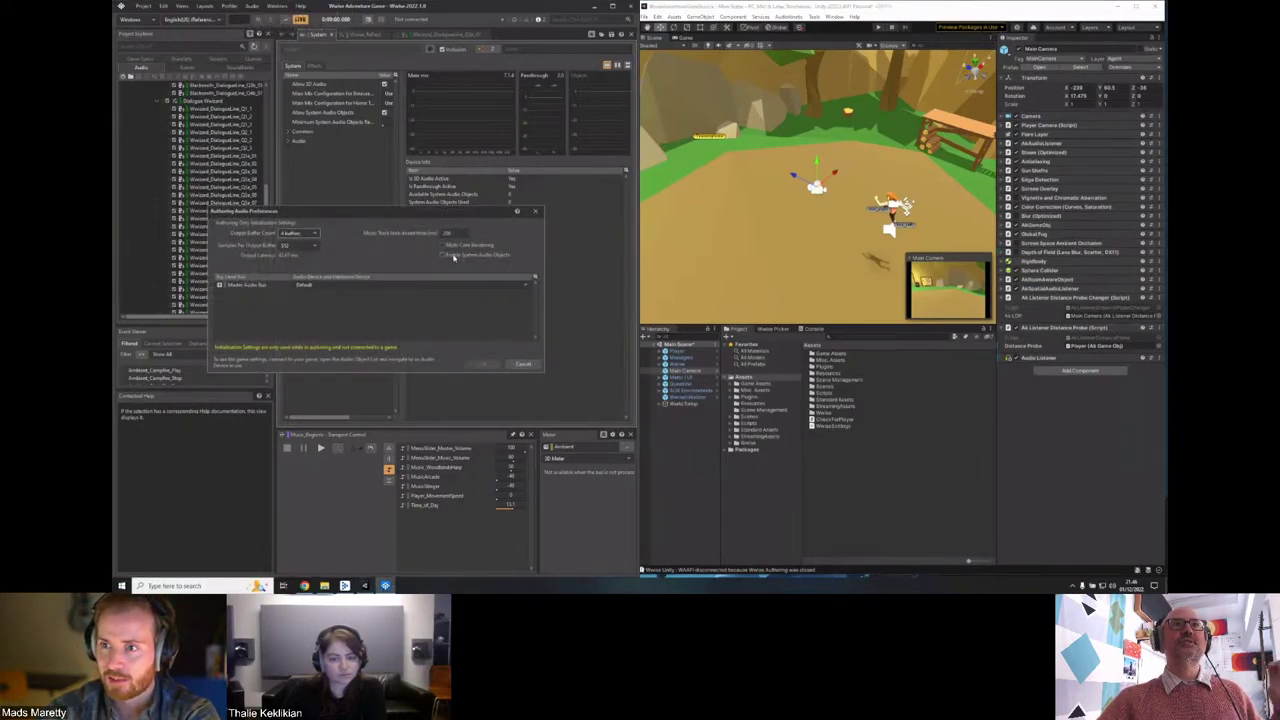
pyautogui.click(484, 363)
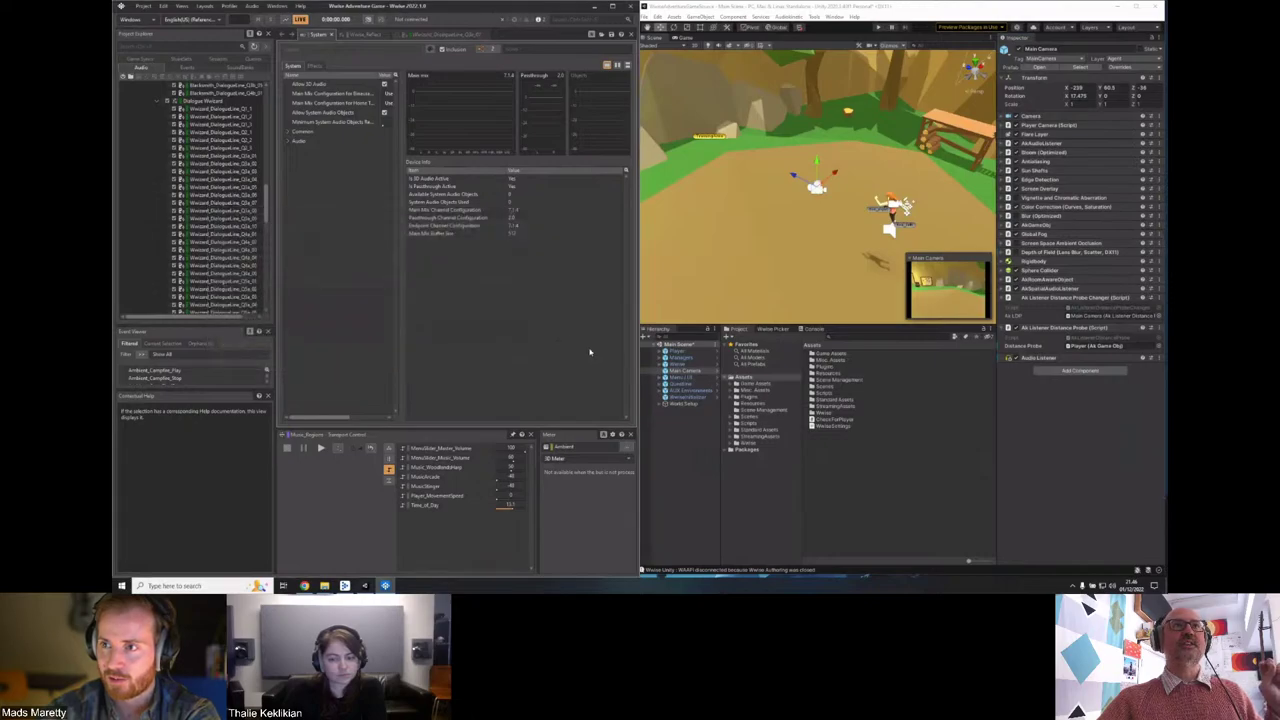
pyautogui.click(1103, 528)
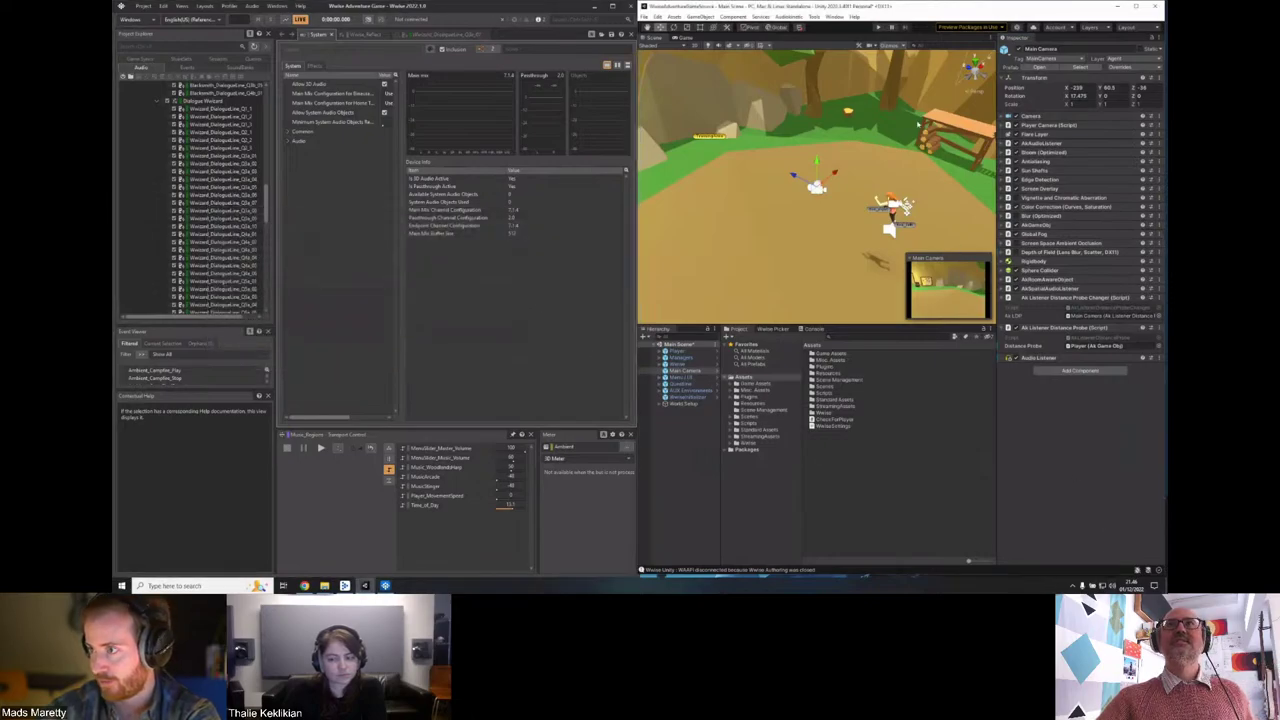
# Start the game in Unity and connect Wwise remotely to the local Wwise Adventure Game (Editor) instance.
pyautogui.click(877, 30)
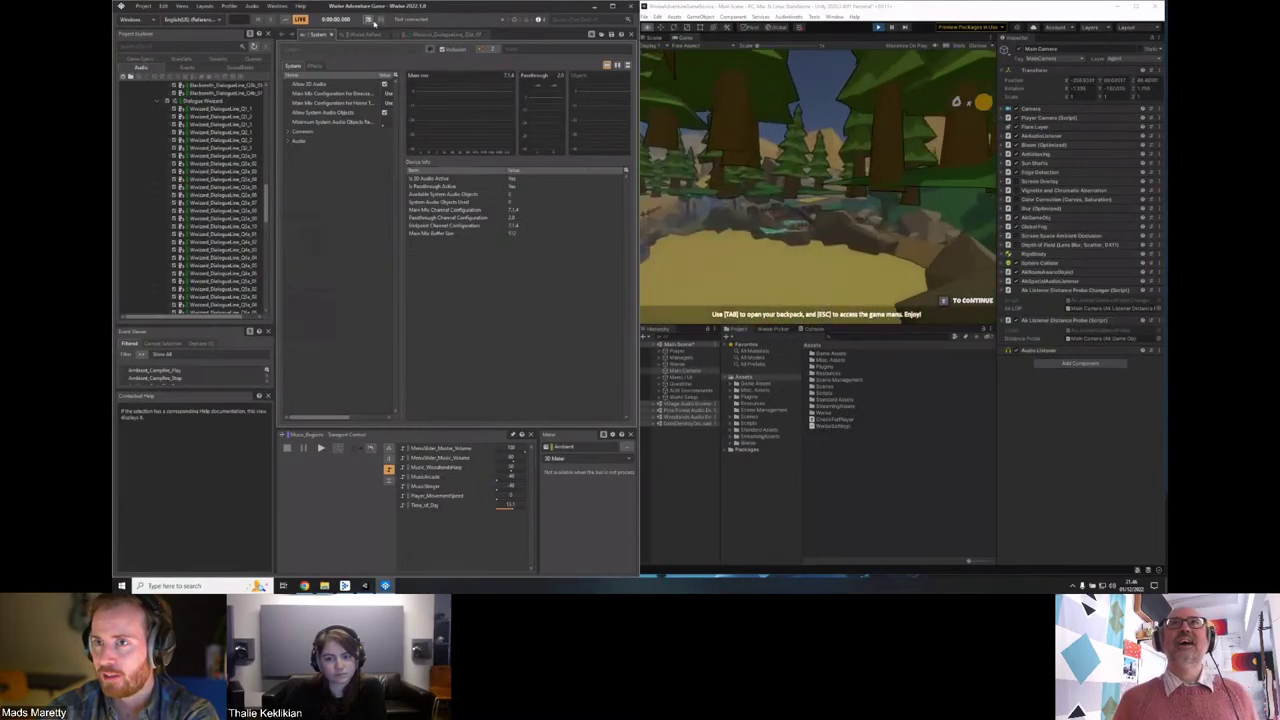
pyautogui.click(366, 20)
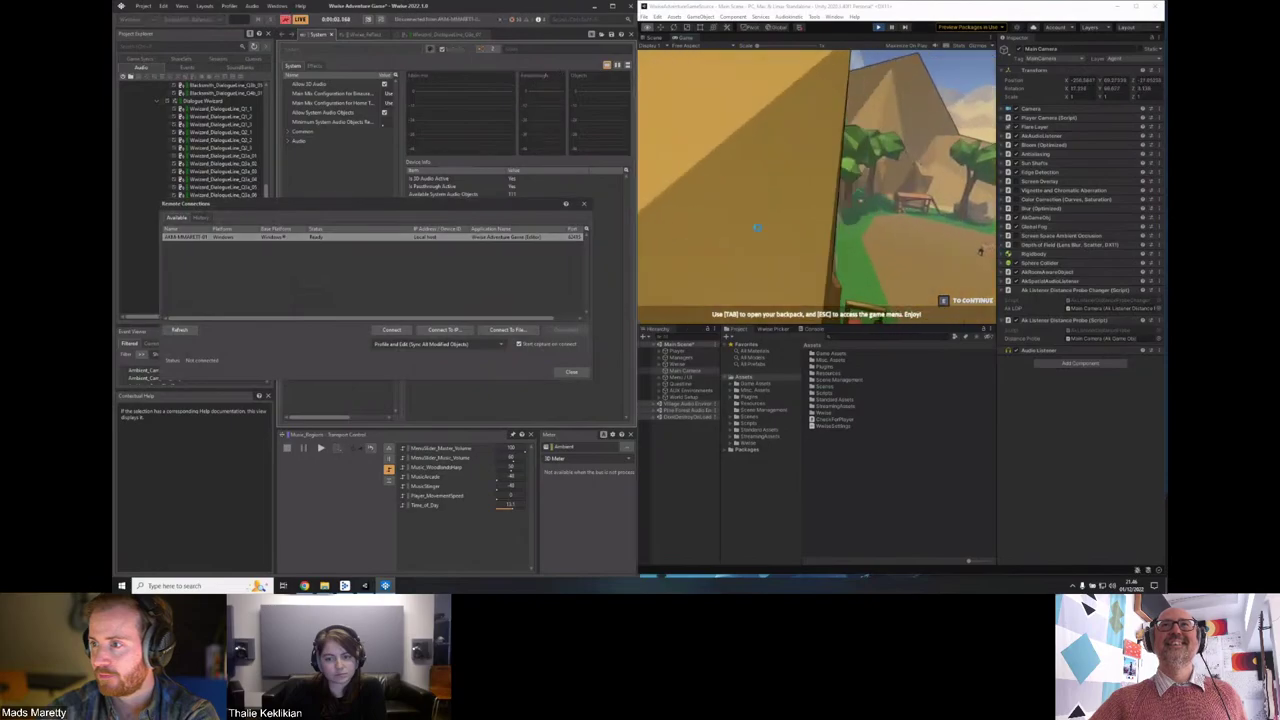
pyautogui.doubleClick(190, 236)
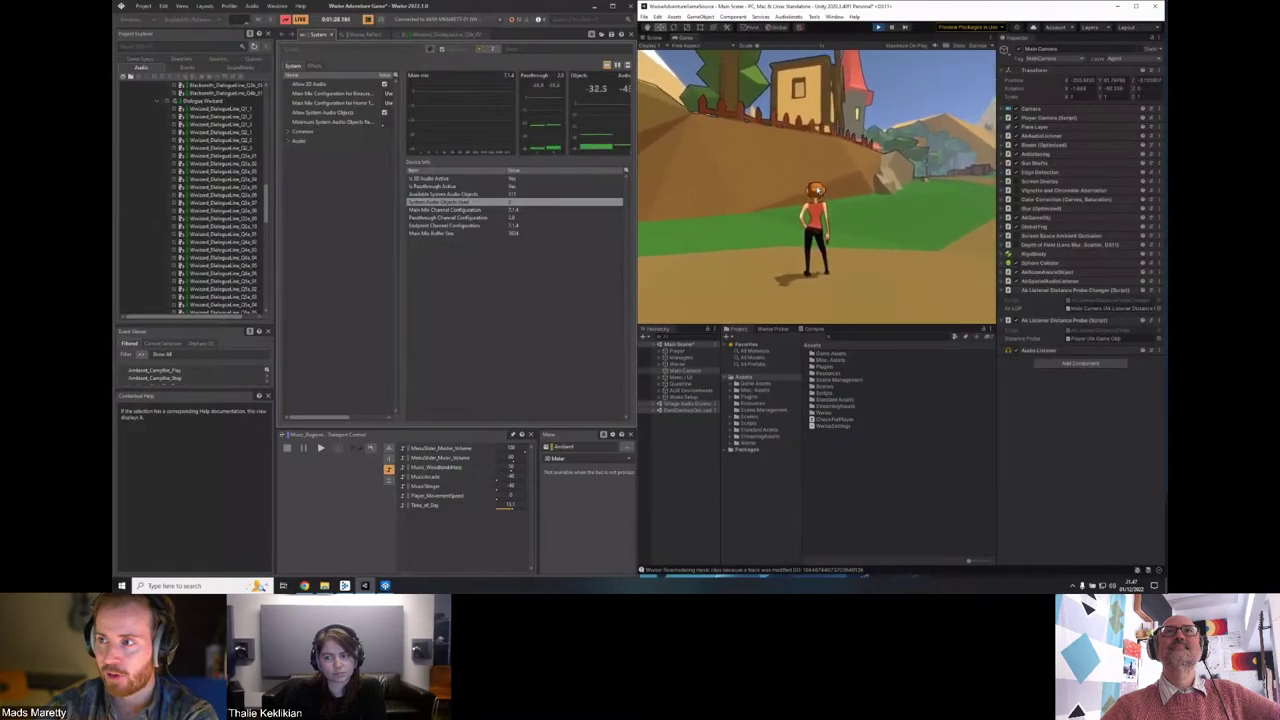
# Switch Wwise to the Audio Object Profiler layout and examine the Master Audio Bus's objects from several angles in the Audio Object 3D Viewer.
pyautogui.hotkey('alt', 'Tab')
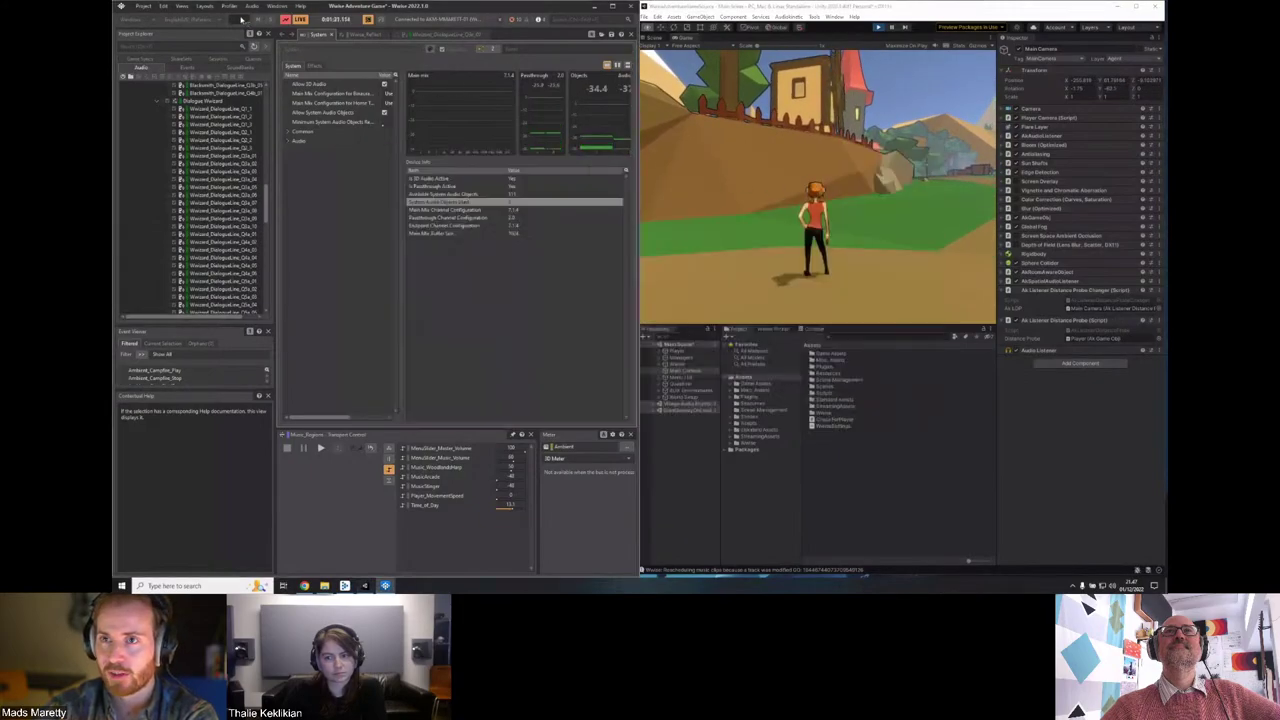
pyautogui.click(209, 7)
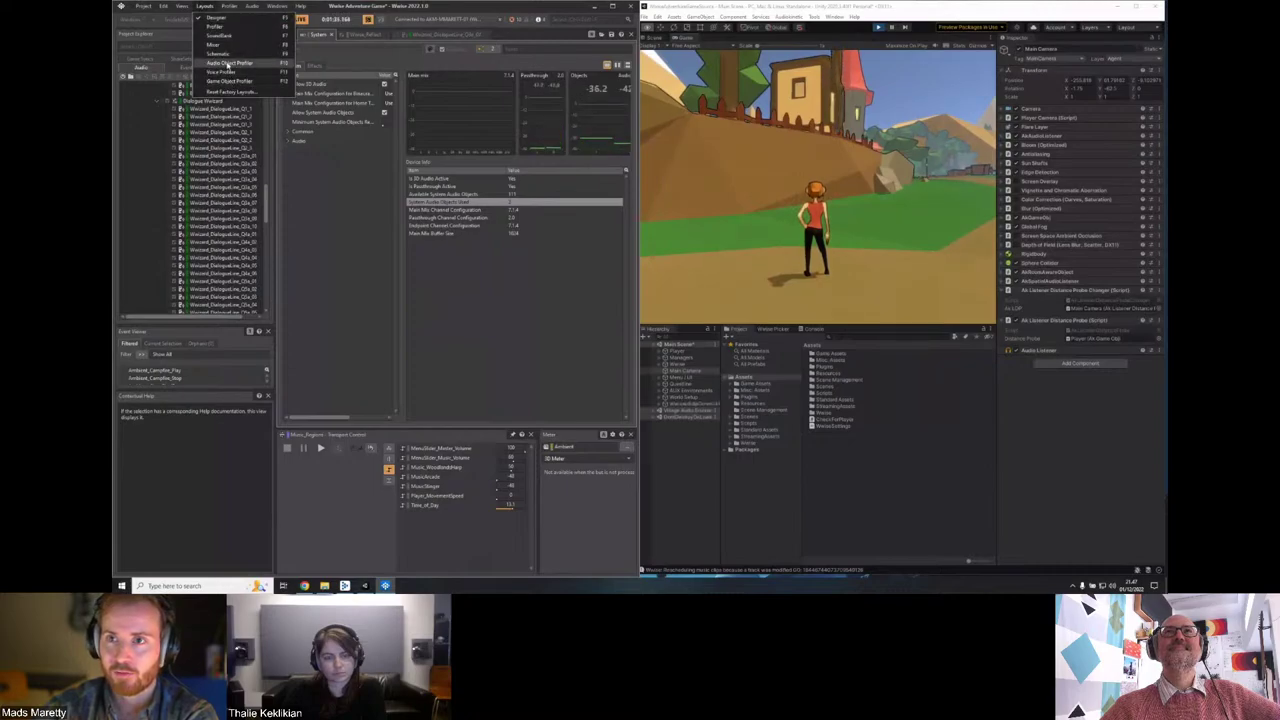
pyautogui.click(227, 64)
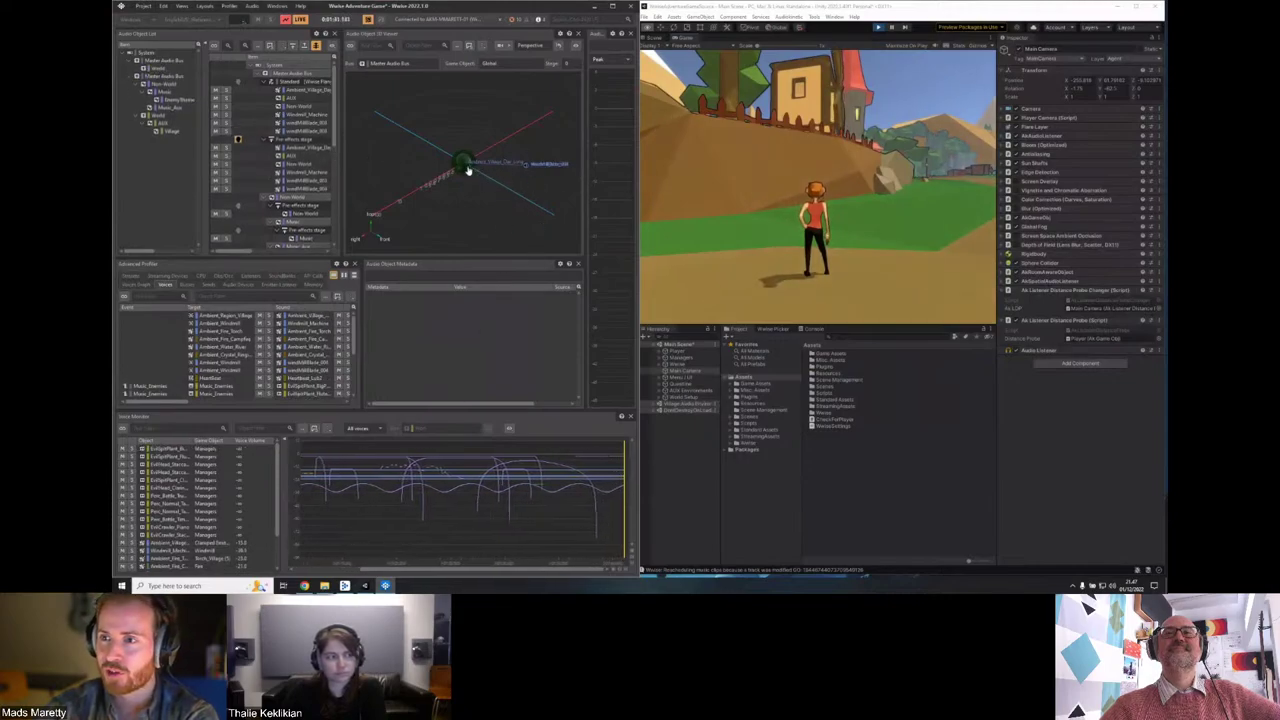
pyautogui.moveTo(467, 170); pyautogui.dragTo(490, 175)
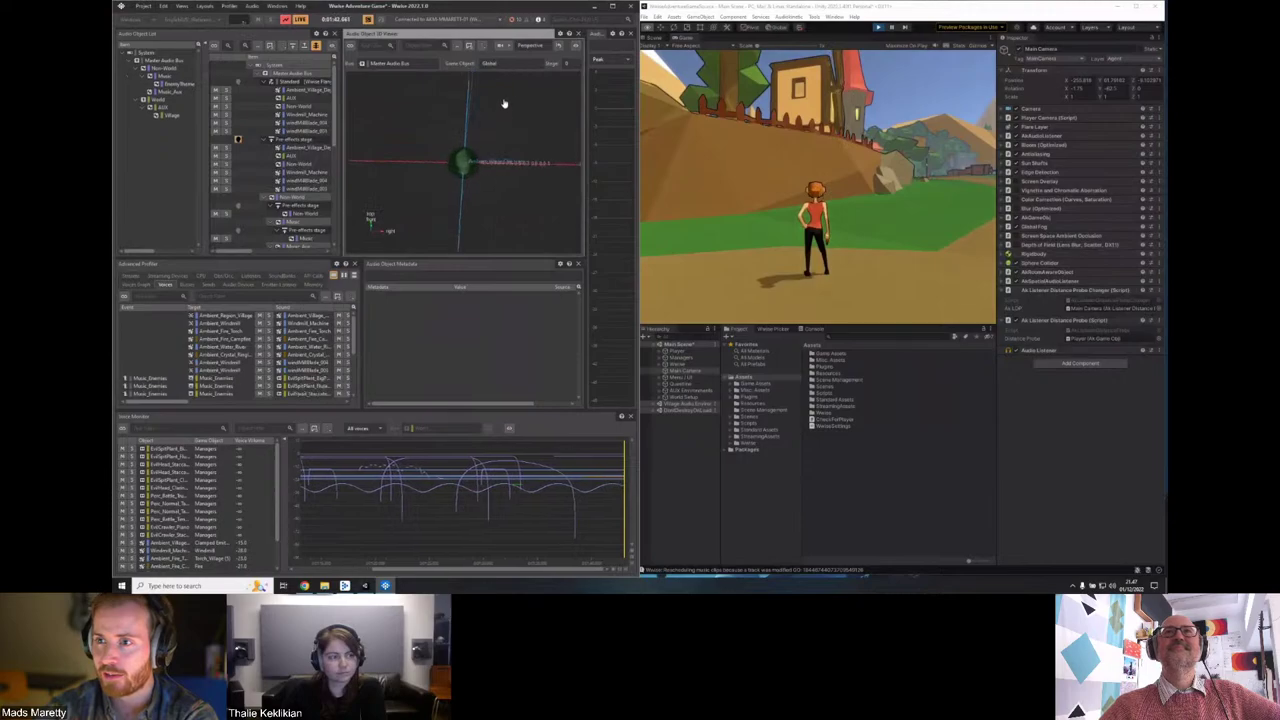
pyautogui.moveTo(517, 171)
pyautogui.mouseDown()
pyautogui.moveTo(474, 163)
pyautogui.moveTo(478, 112)
pyautogui.moveTo(500, 170)
pyautogui.mouseUp()
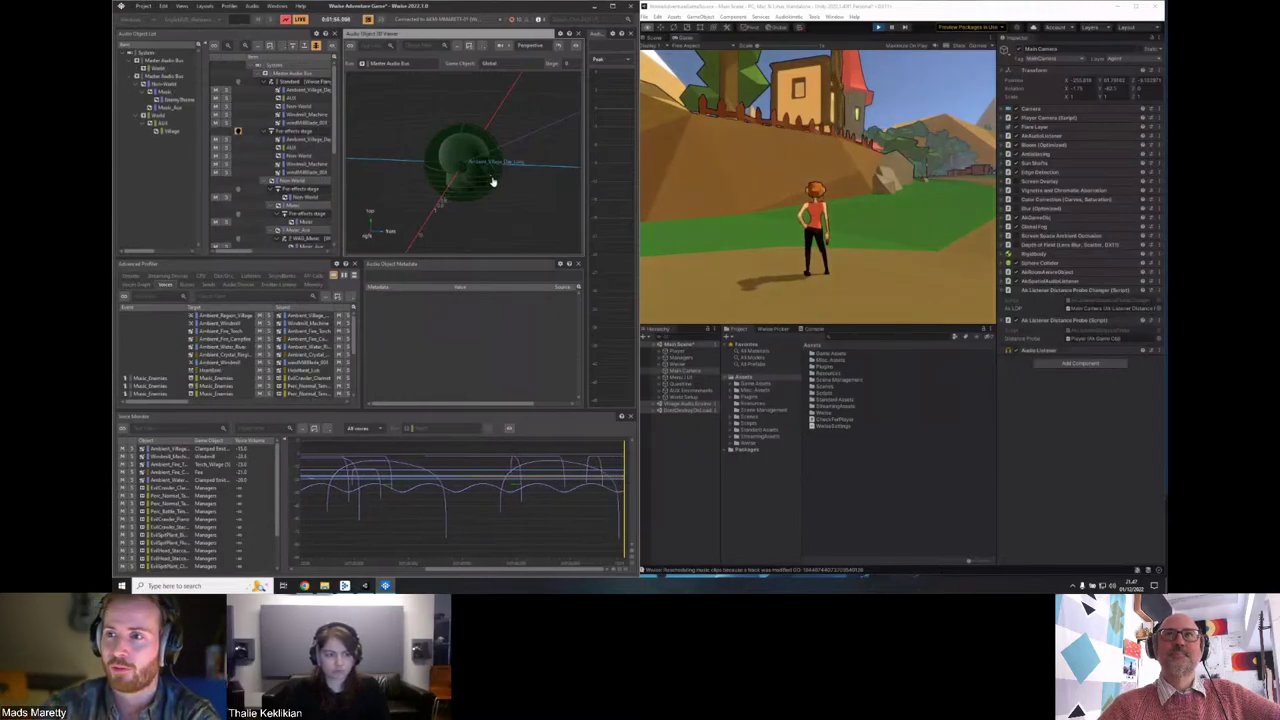
# Orbit and zoom out the Audio Object 3D Viewer to examine how the village's audio objects shift as the player turns and runs.
pyautogui.moveTo(494, 183); pyautogui.dragTo(475, 162)
pyautogui.scroll(-3, 490, 202)
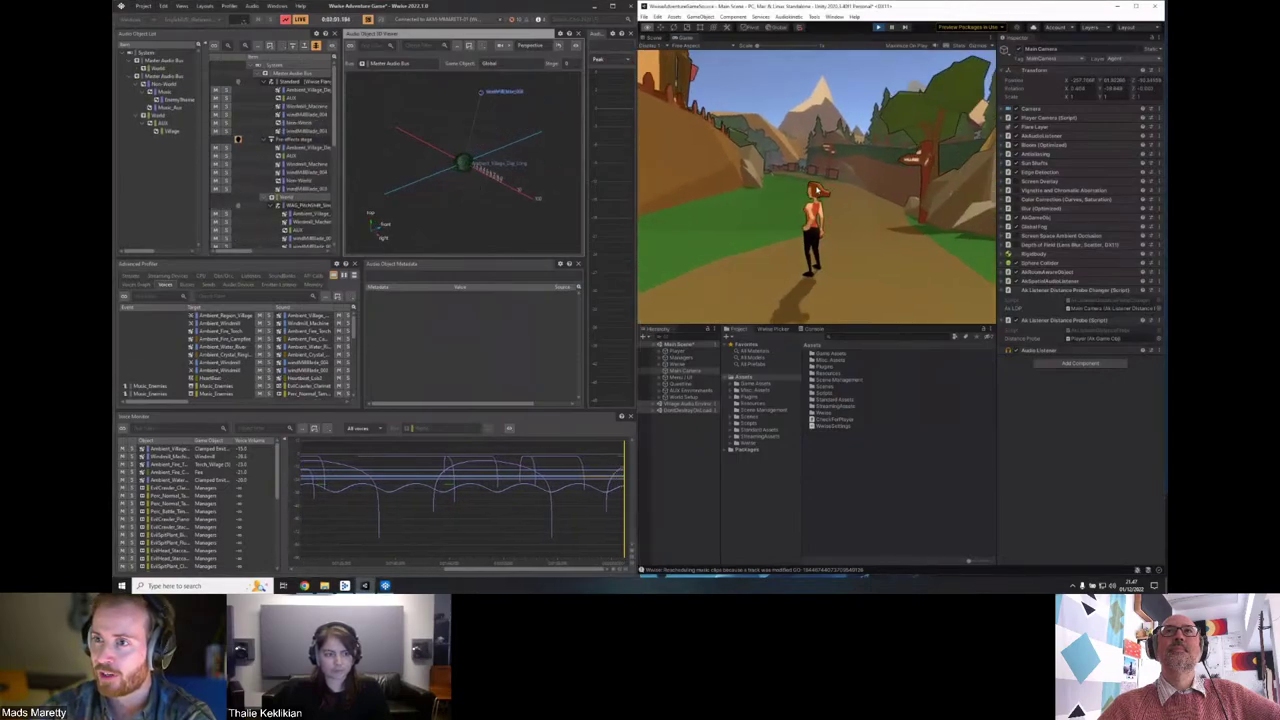
pyautogui.hotkey('alt', 'Tab')
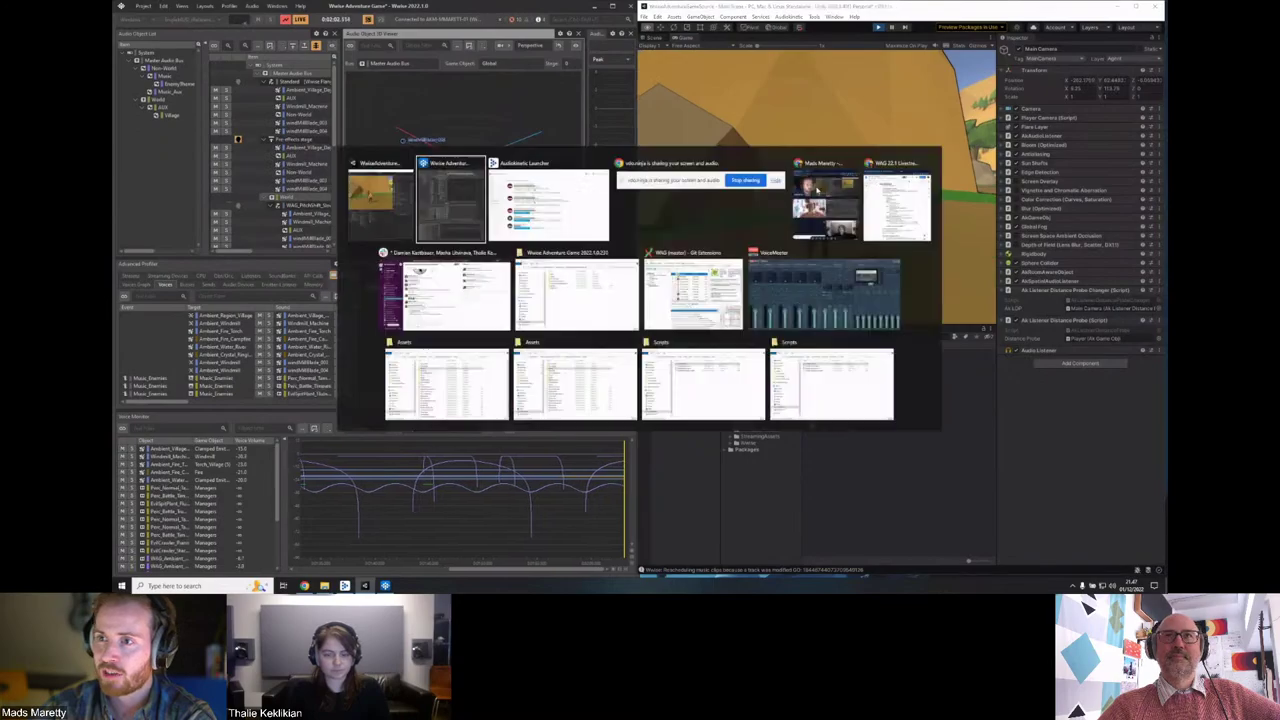
pyautogui.moveTo(480, 175); pyautogui.dragTo(446, 168)
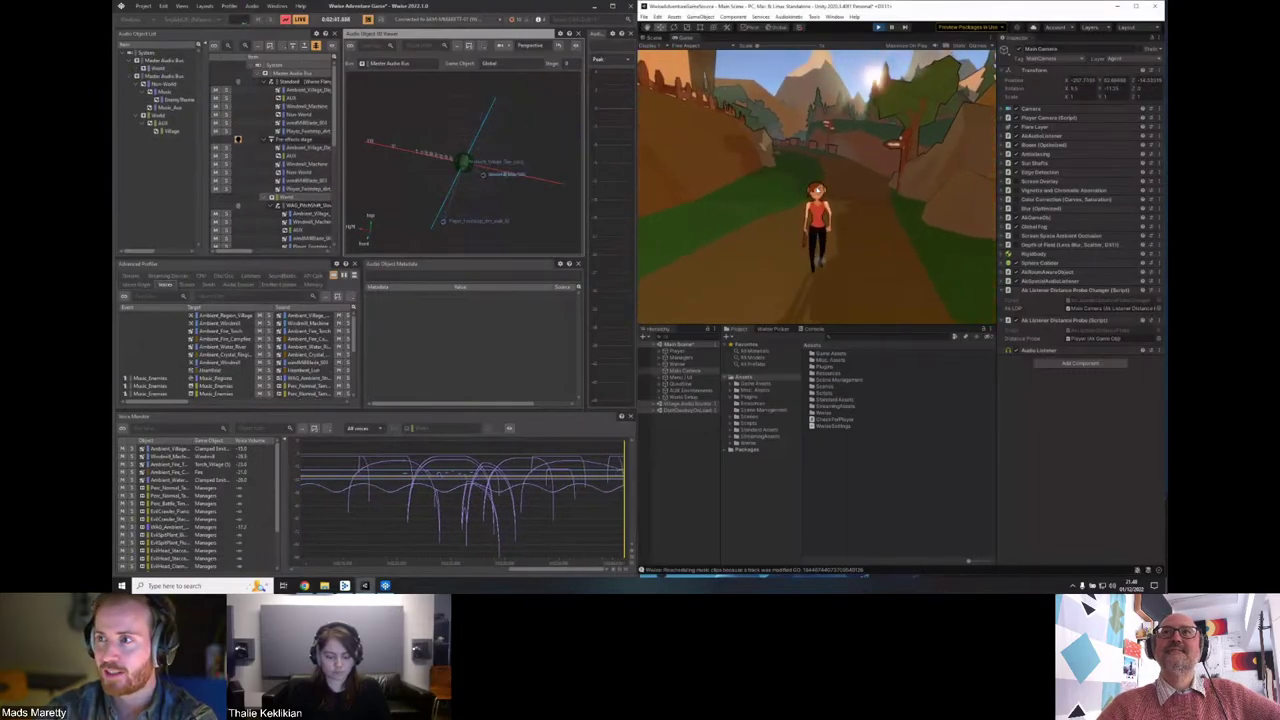
# Teleport the player to the Woodlands through the game's options menu and run through the area.
pyautogui.press('Escape')
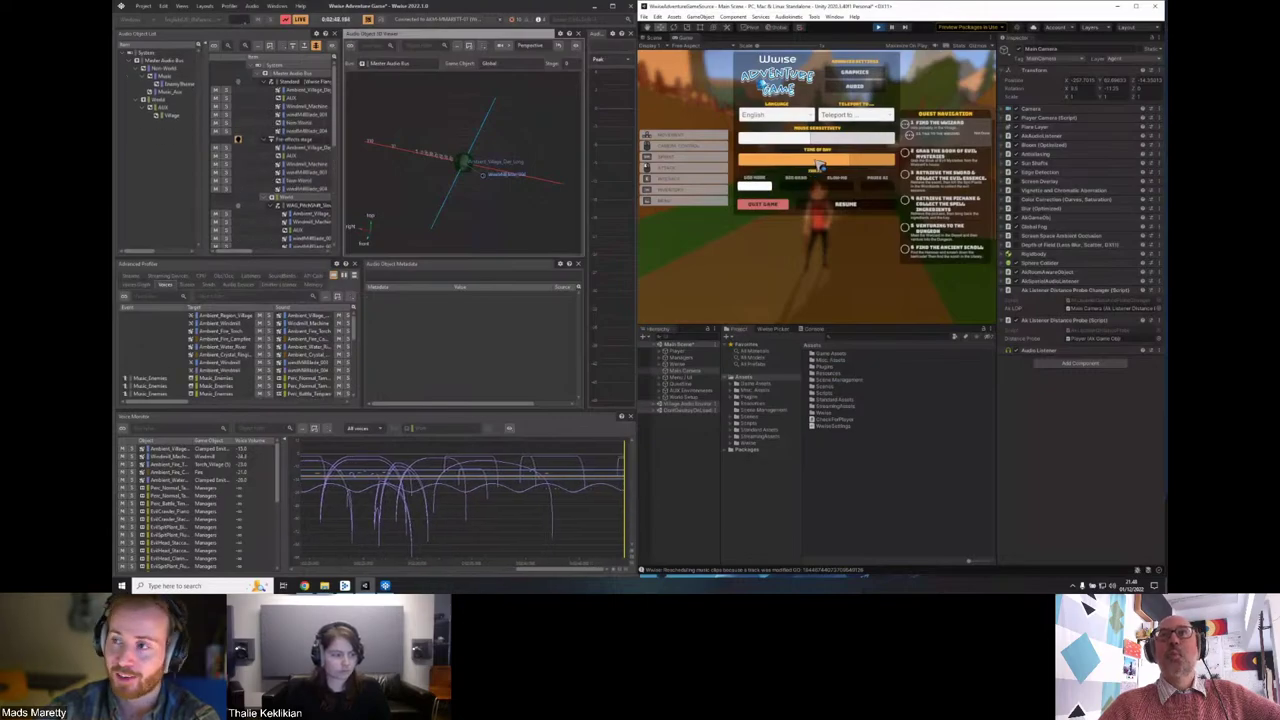
pyautogui.click(853, 114)
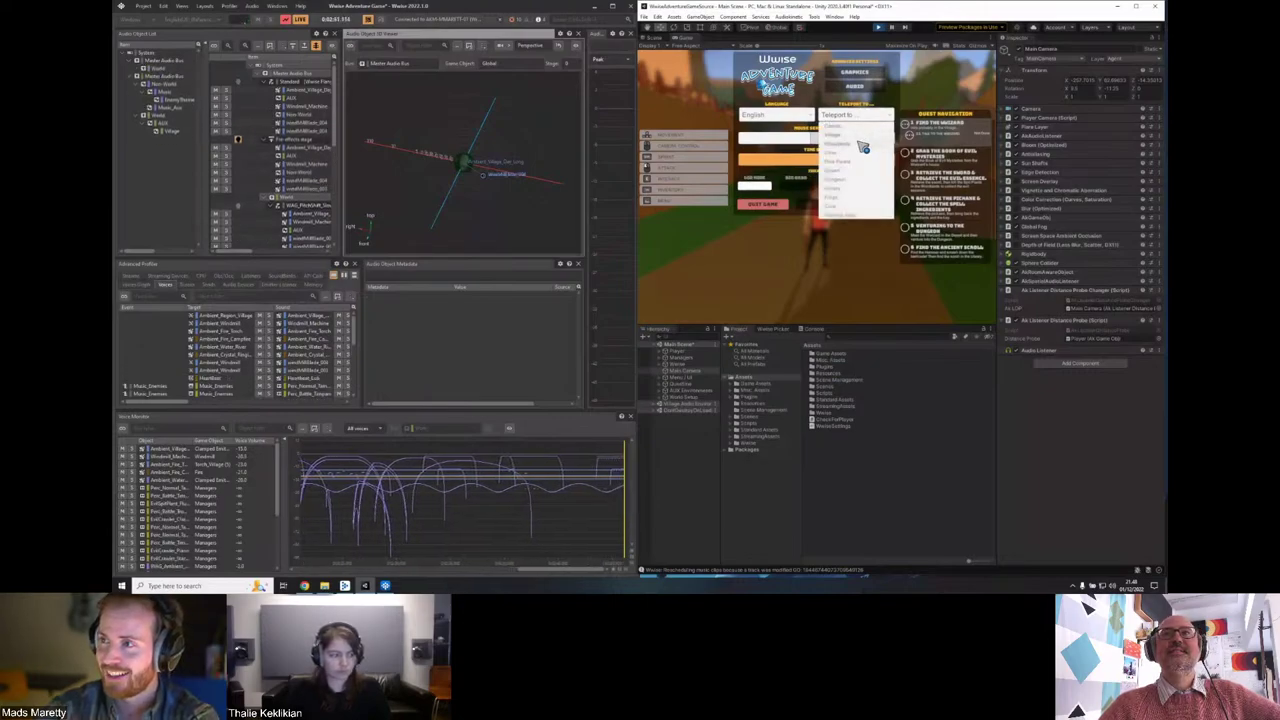
pyautogui.click(862, 143)
pyautogui.press('w')
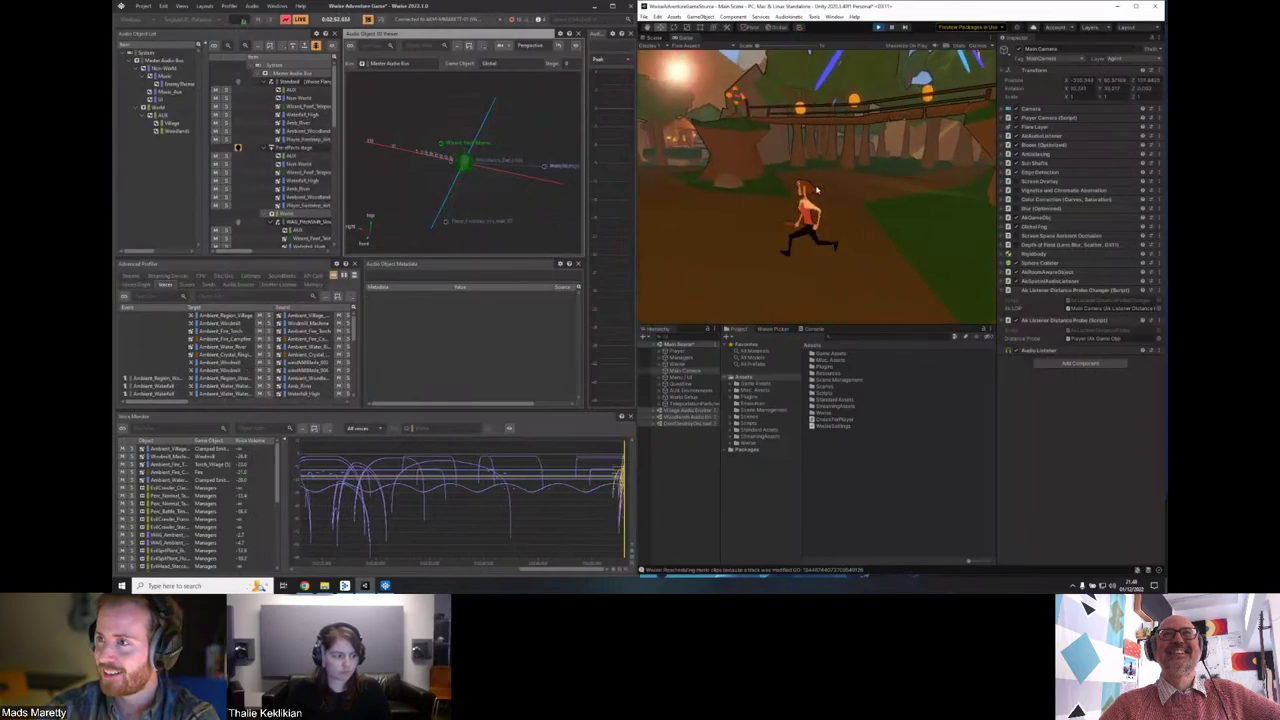
# Change the game's time of day to bright daylight in its options menu and return to the Woodlands scene.
pyautogui.press('Escape')
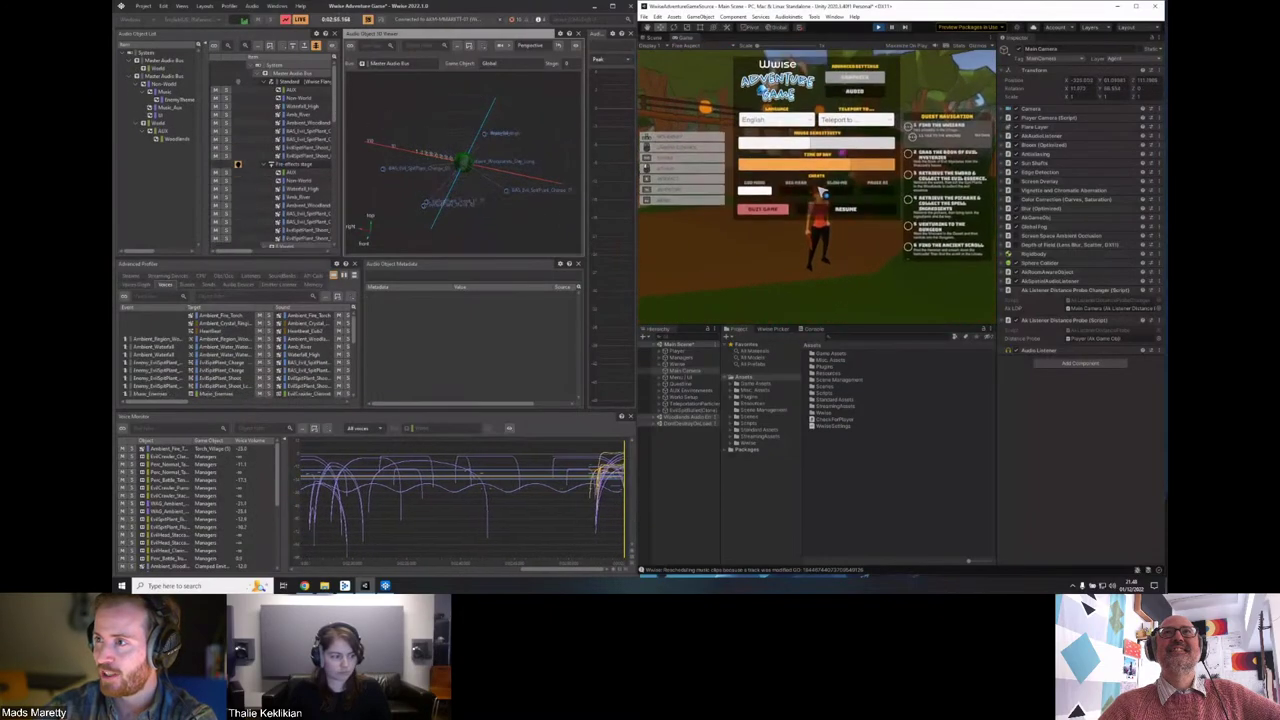
pyautogui.click(814, 168)
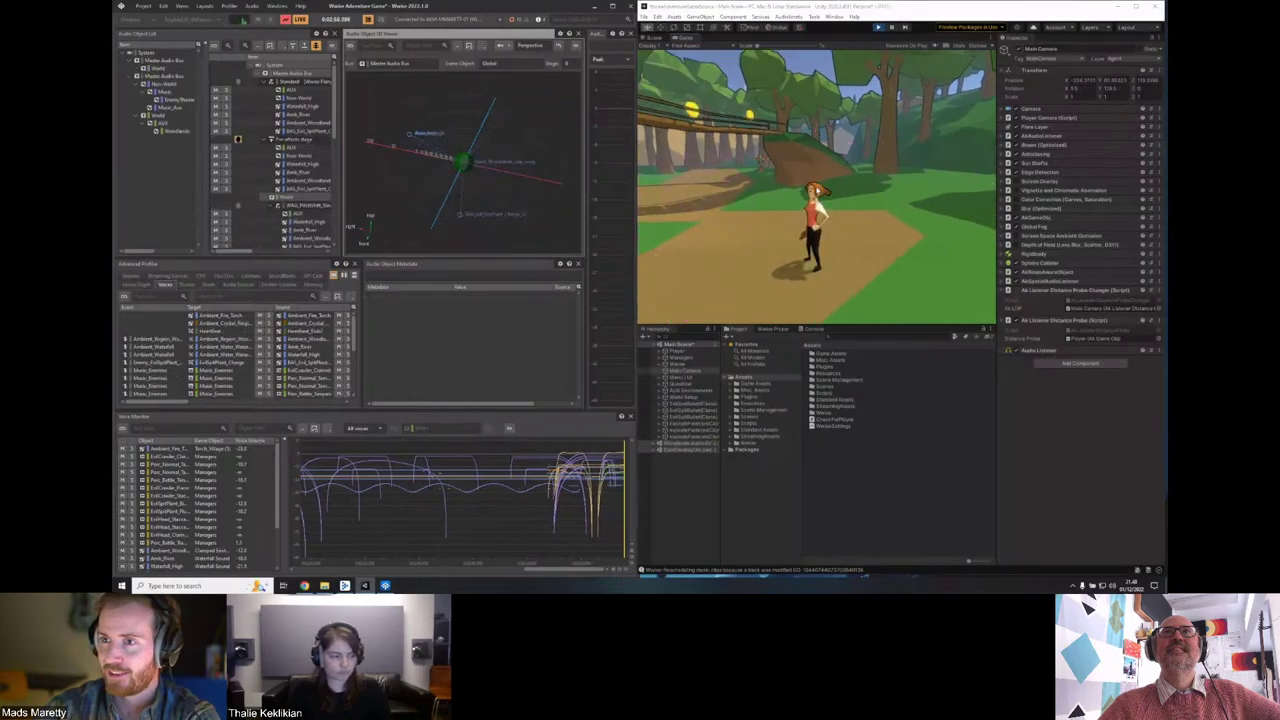
pyautogui.press('Escape')
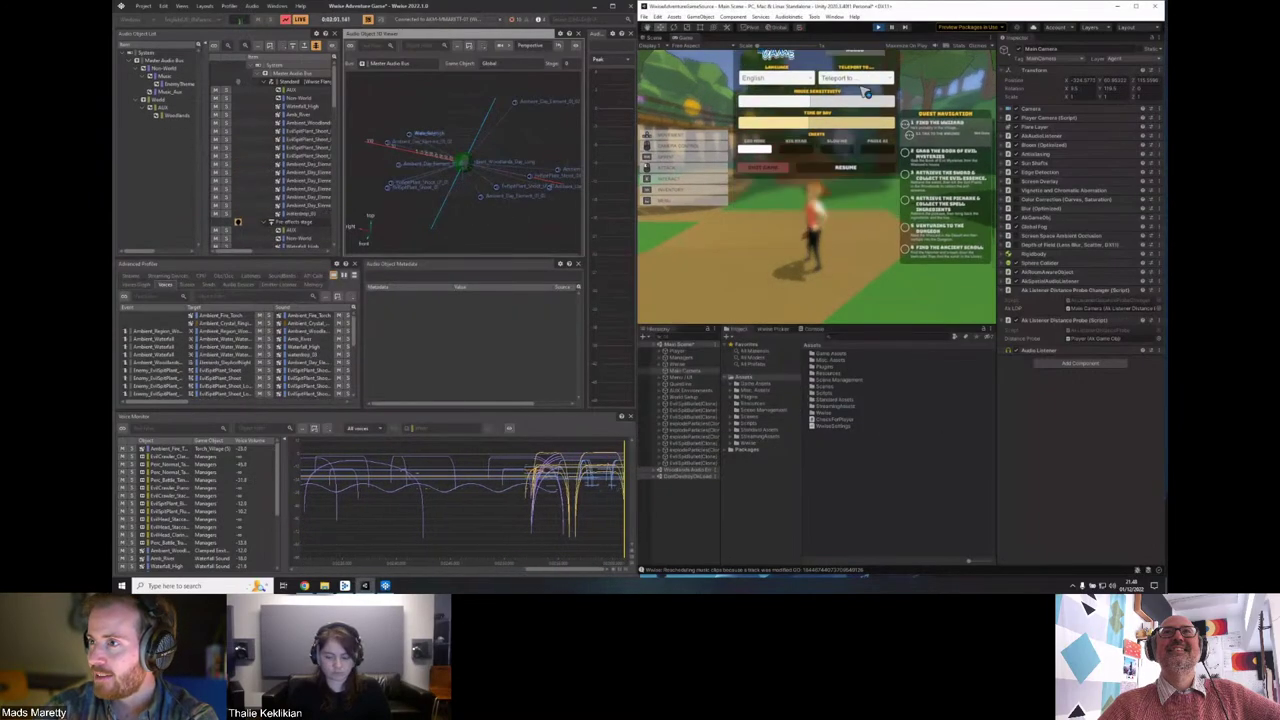
pyautogui.click(873, 116)
pyautogui.click(838, 180)
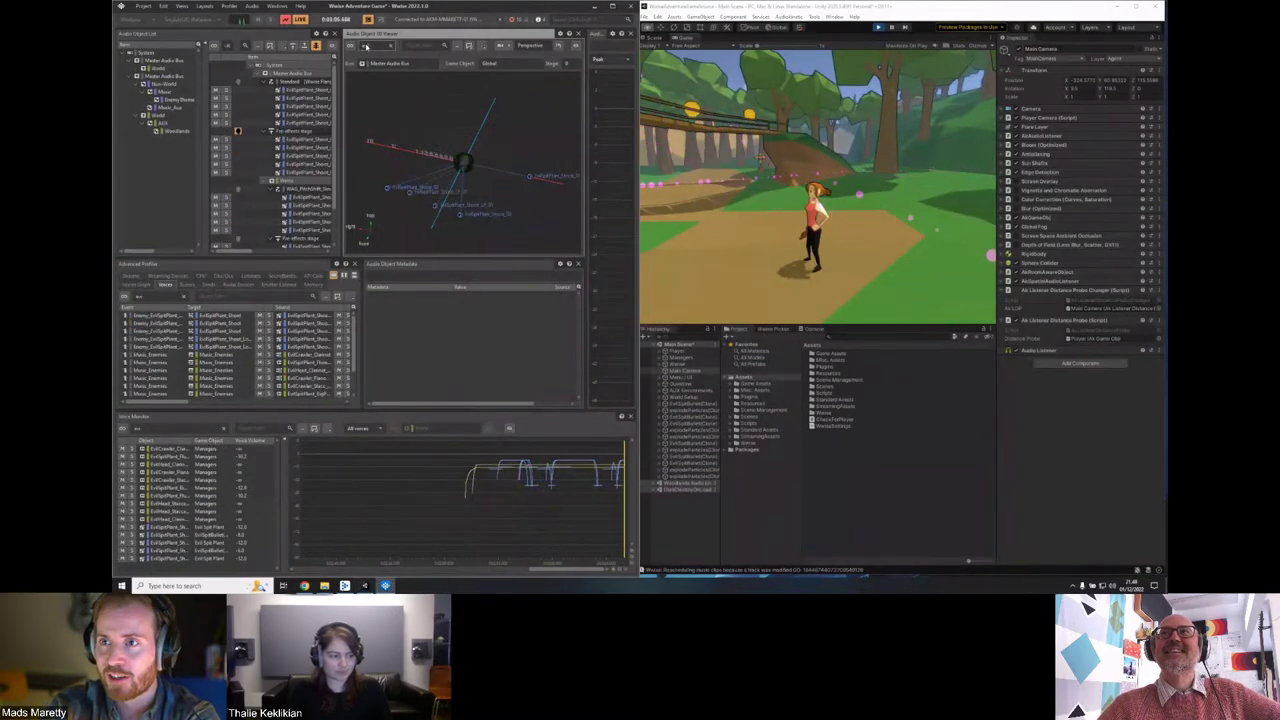
# Filter the profiler views to the evil spit plant sounds and stop the game in Unity.
pyautogui.write('l-split')
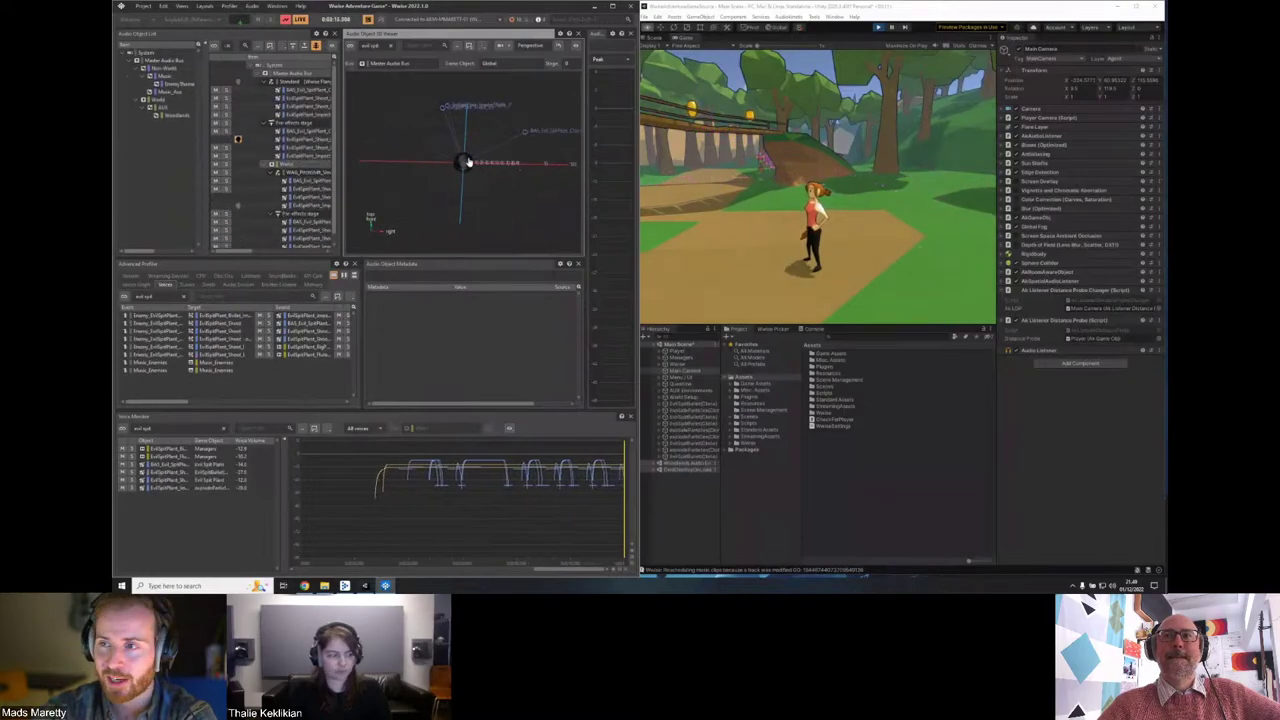
pyautogui.click(877, 28)
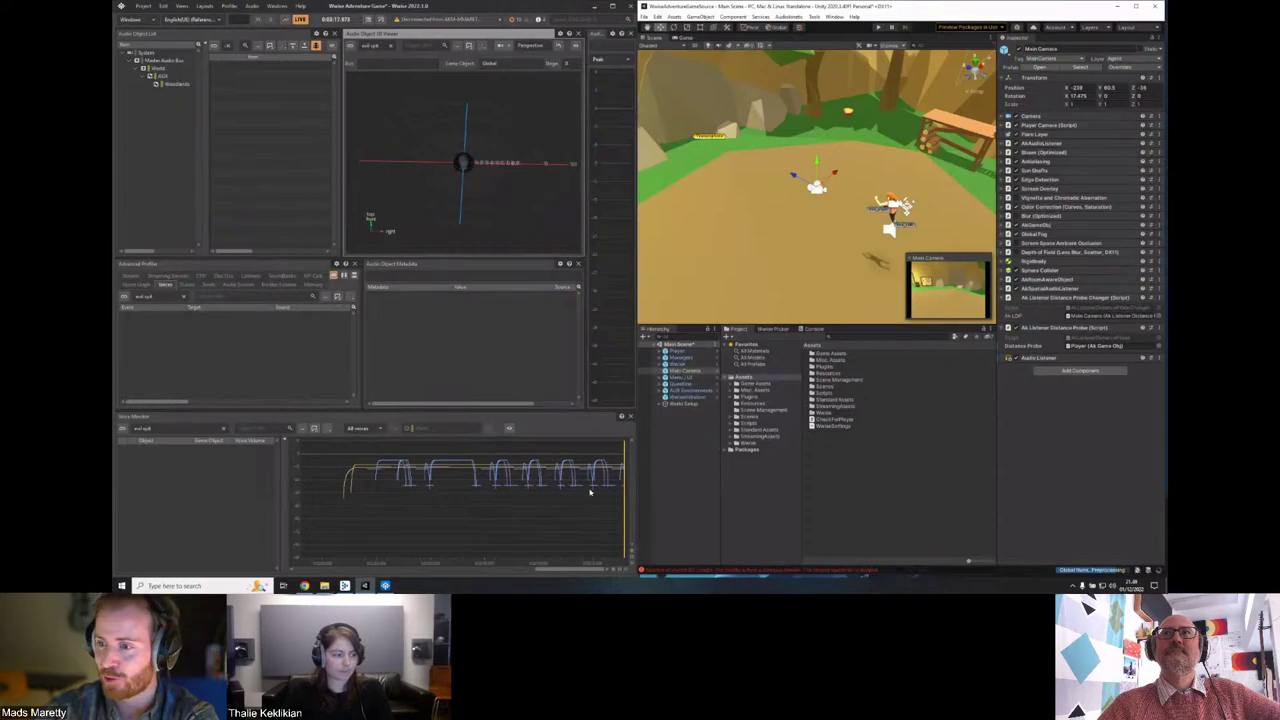
# Scrub the captured session in the Voice Monitor to examine the evil spit plant objects' positions around the listener over time.
pyautogui.moveTo(594, 495)
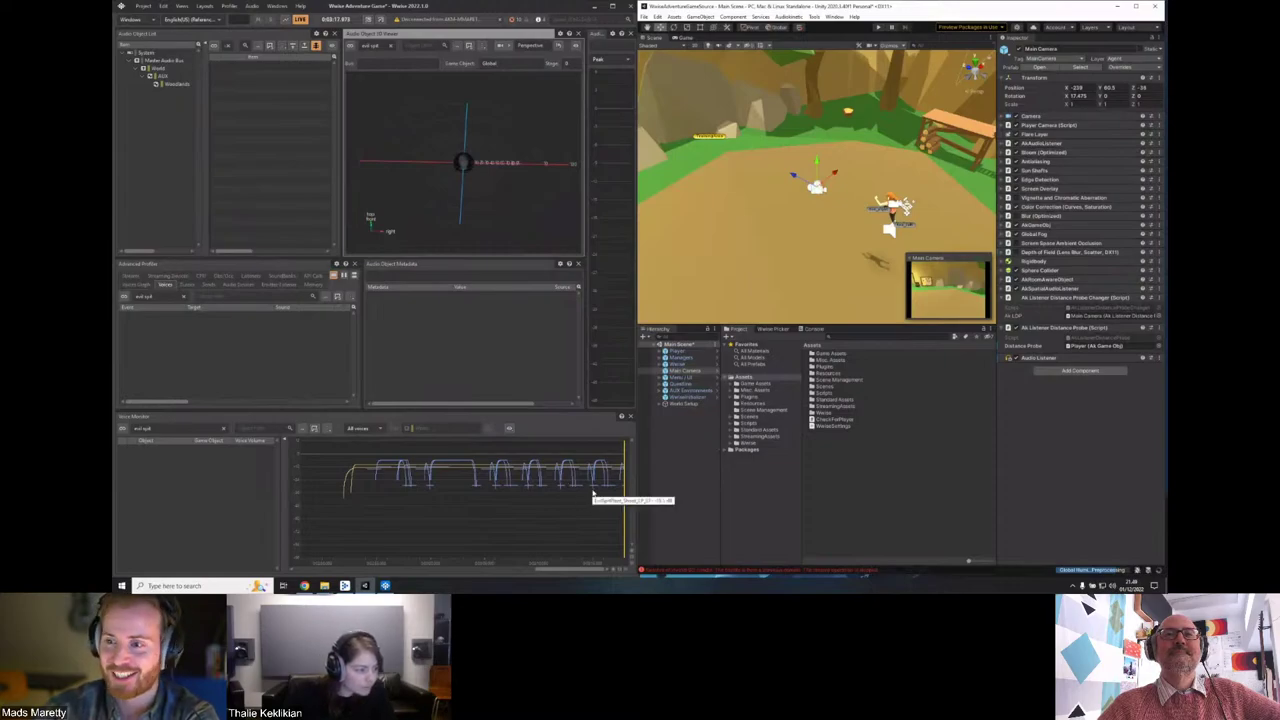
pyautogui.click(603, 482)
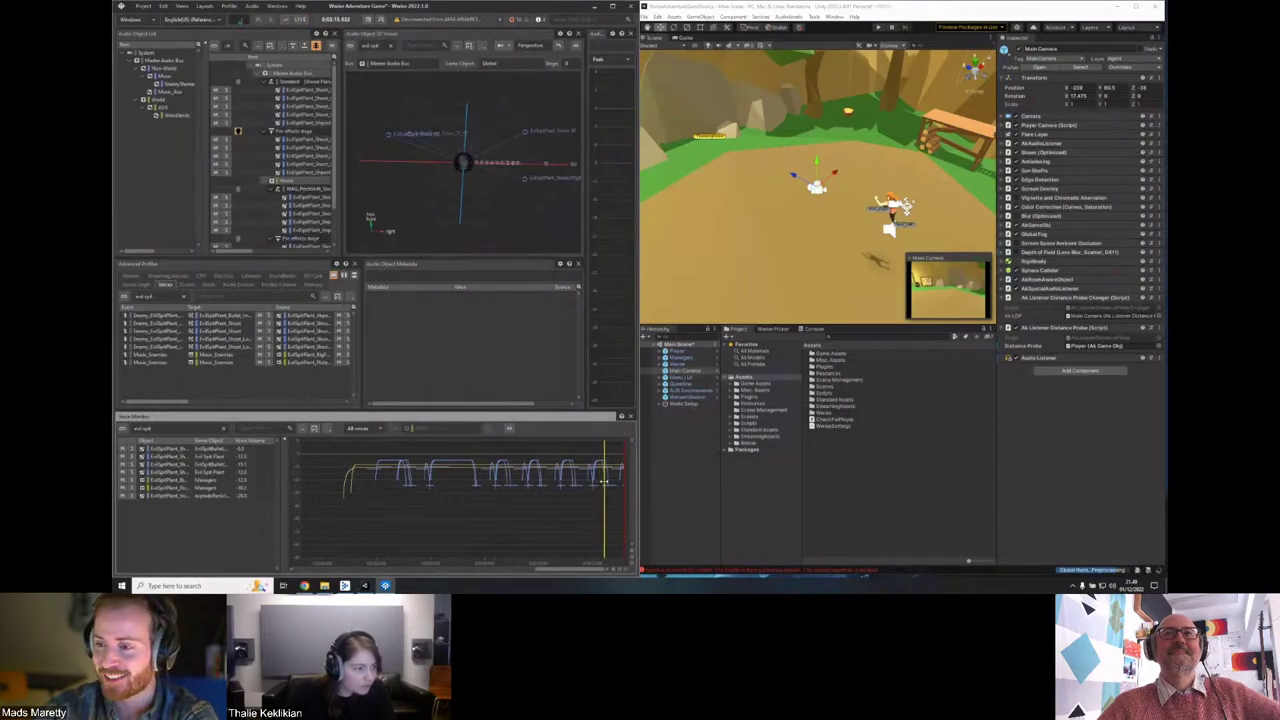
pyautogui.click(596, 482)
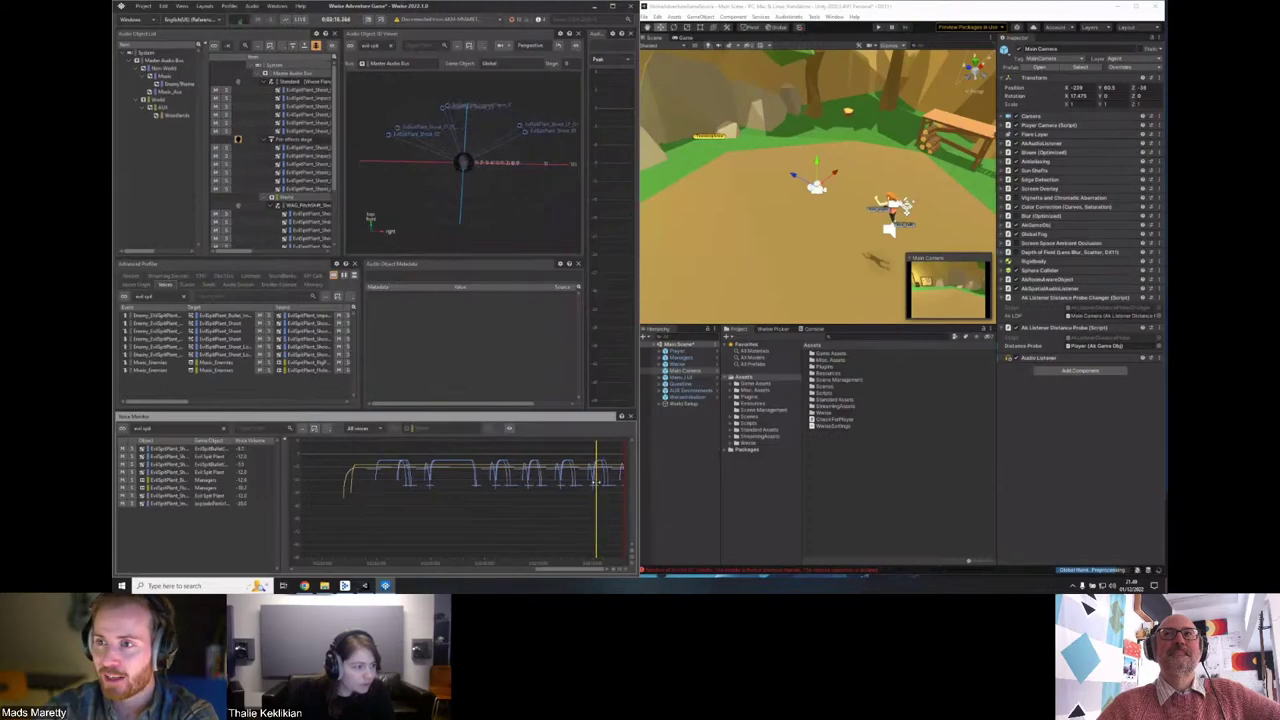
pyautogui.click(603, 481)
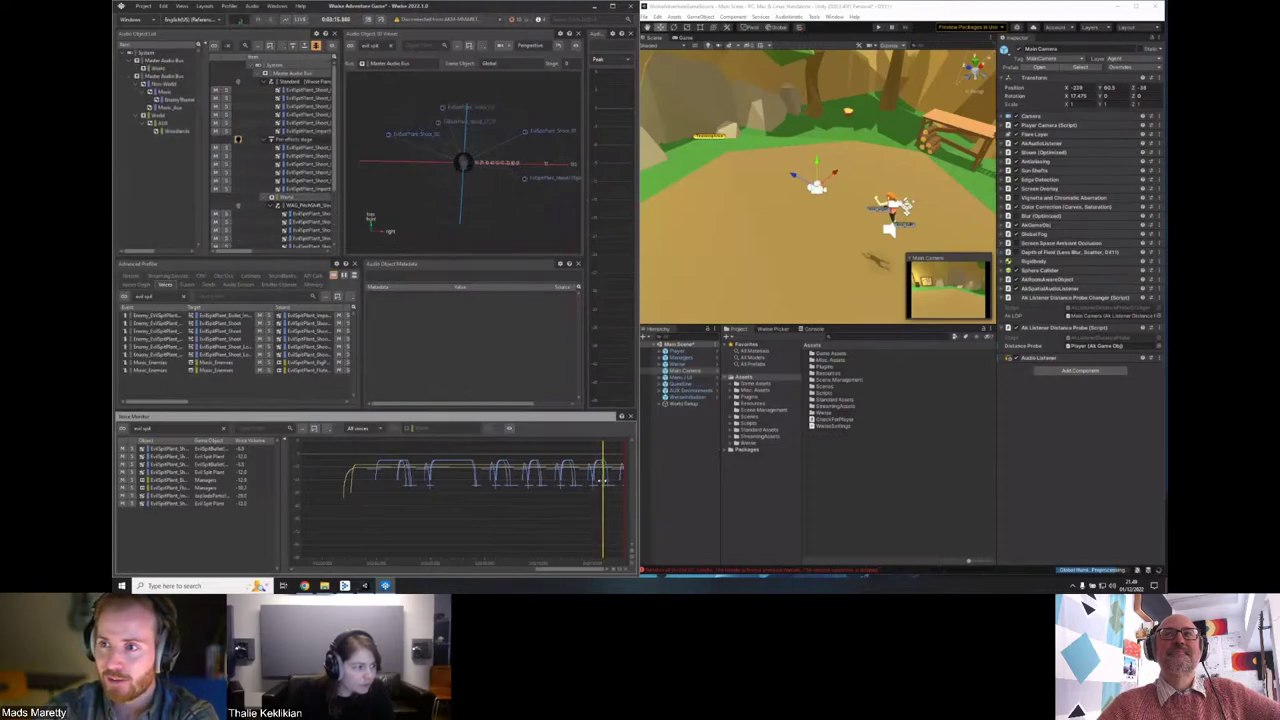
pyautogui.click(596, 482)
pyautogui.moveTo(596, 482); pyautogui.dragTo(598, 481)
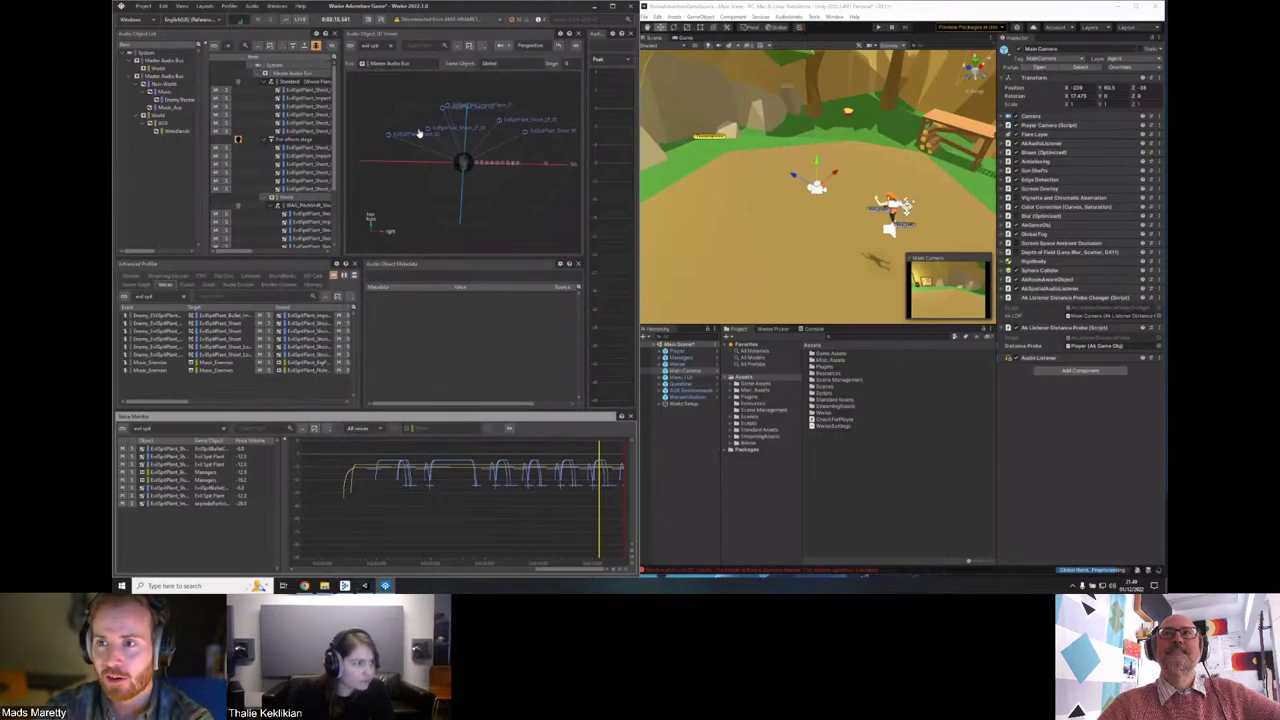
pyautogui.click(597, 474)
pyautogui.moveTo(598, 474); pyautogui.dragTo(603, 477)
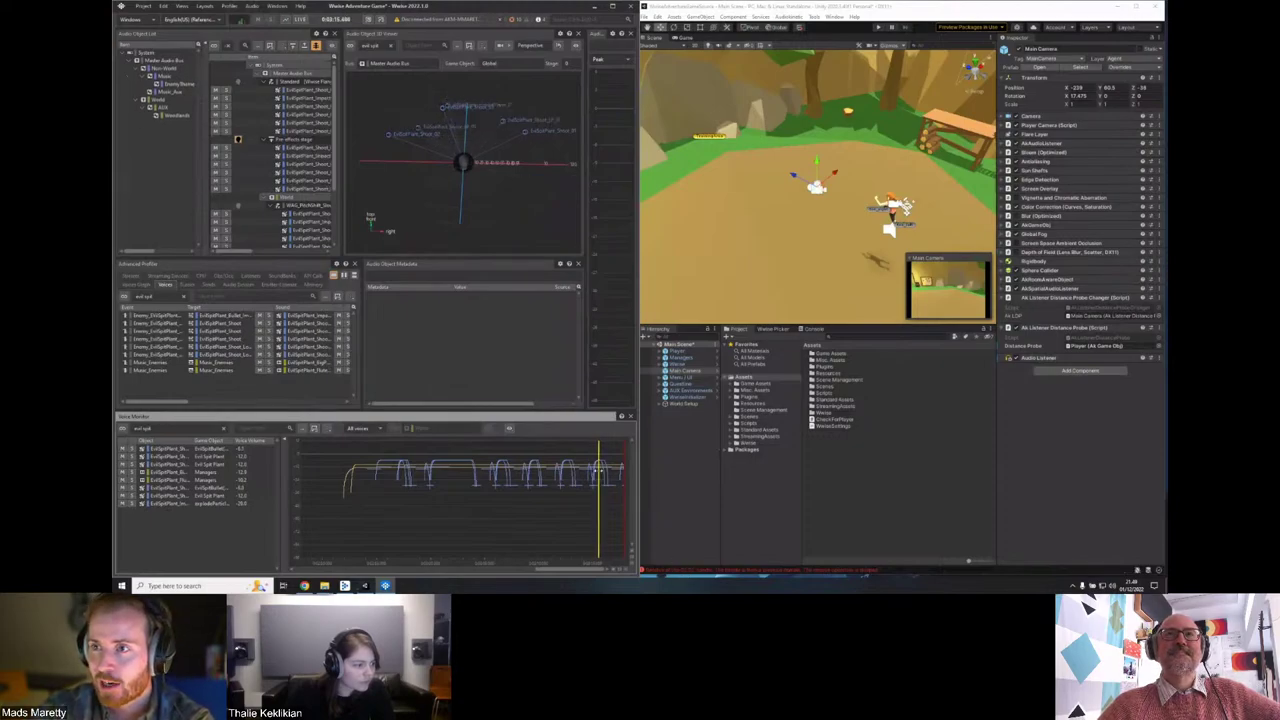
pyautogui.click(601, 470)
pyautogui.click(601, 472)
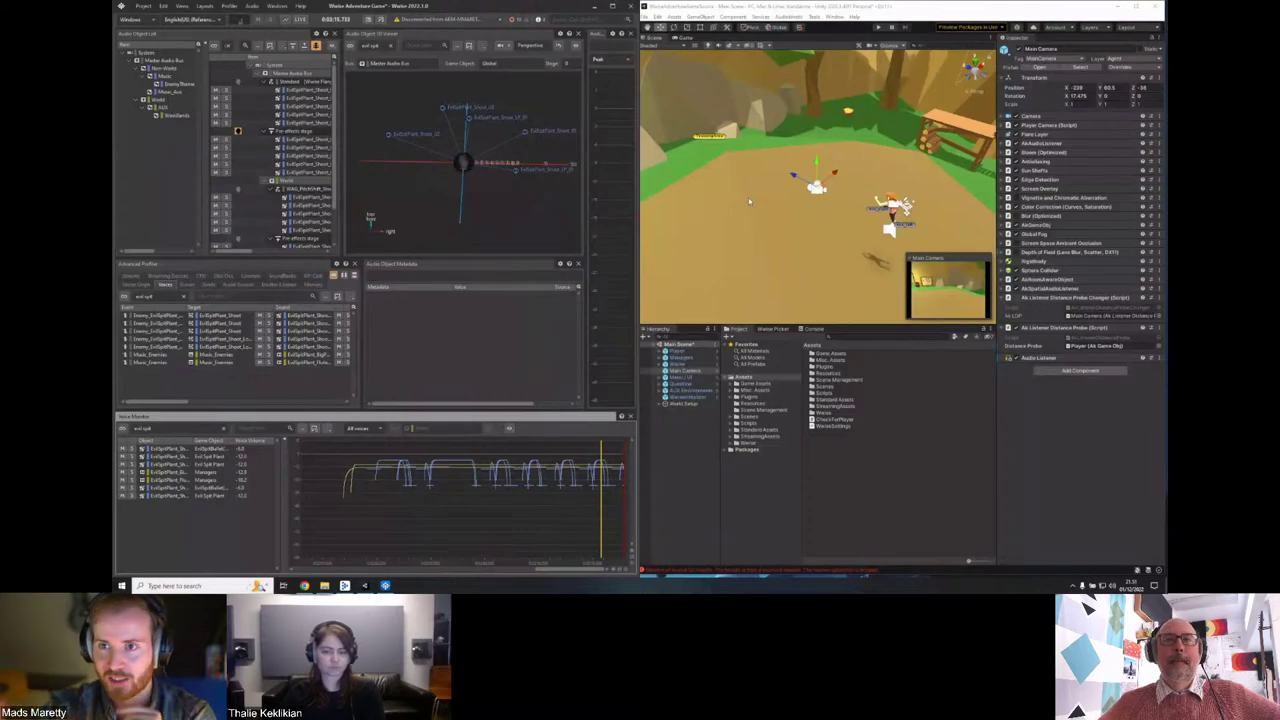
# Widen the Audio Object List and teleport the player in the running game to the dungeon library.
pyautogui.moveTo(341, 148); pyautogui.dragTo(398, 148)
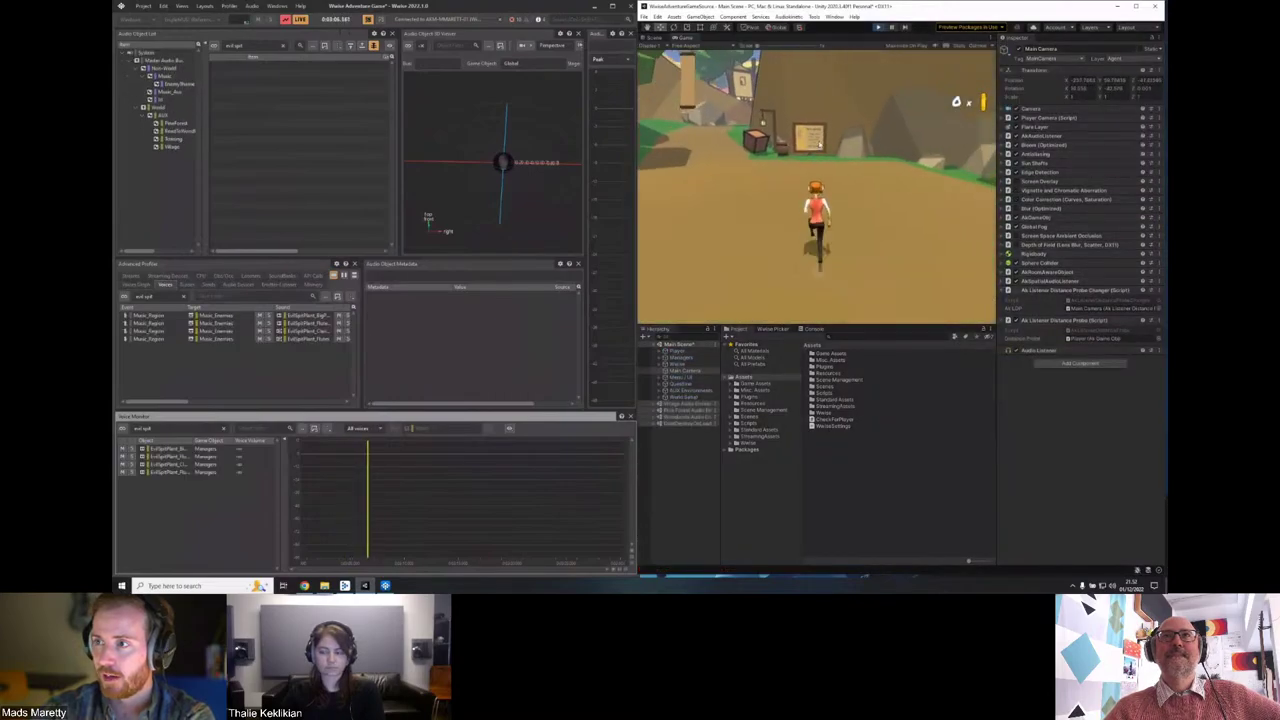
pyautogui.press('Escape')
pyautogui.click(850, 118)
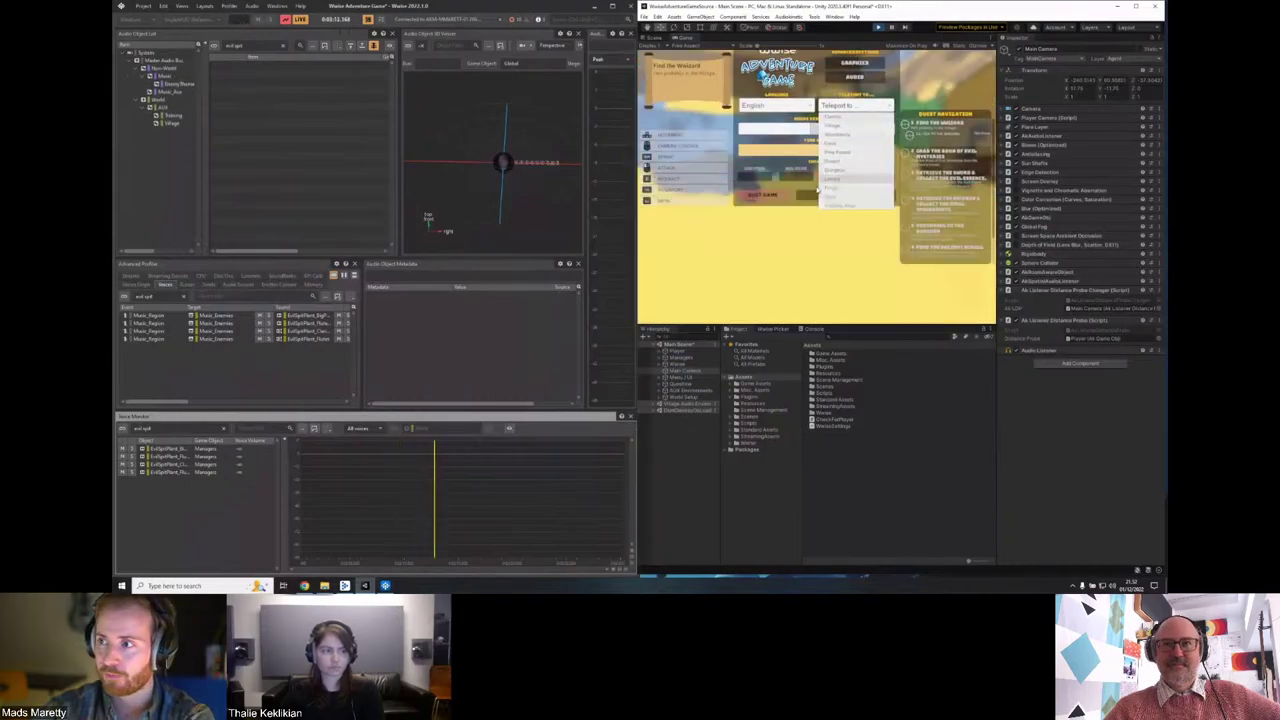
pyautogui.click(838, 196)
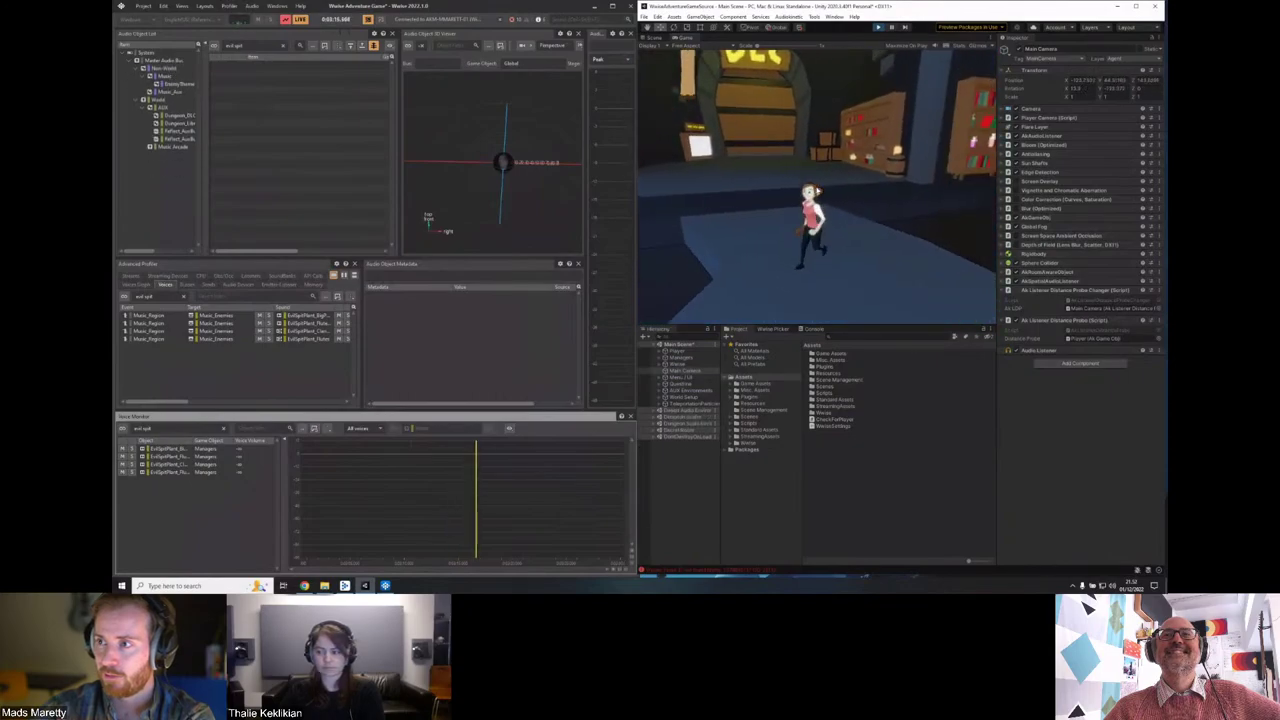
# Turn on Radio in the game's audio settings and resume the game in the library.
pyautogui.press('Escape')
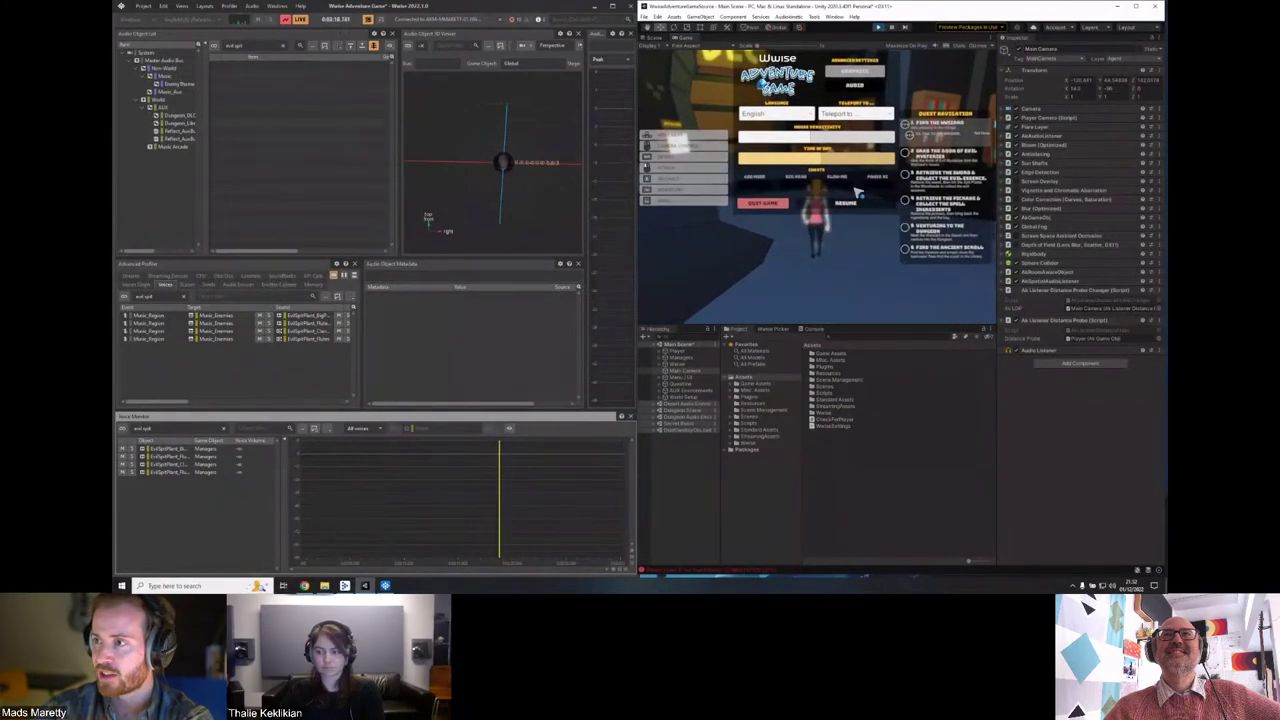
pyautogui.click(841, 66)
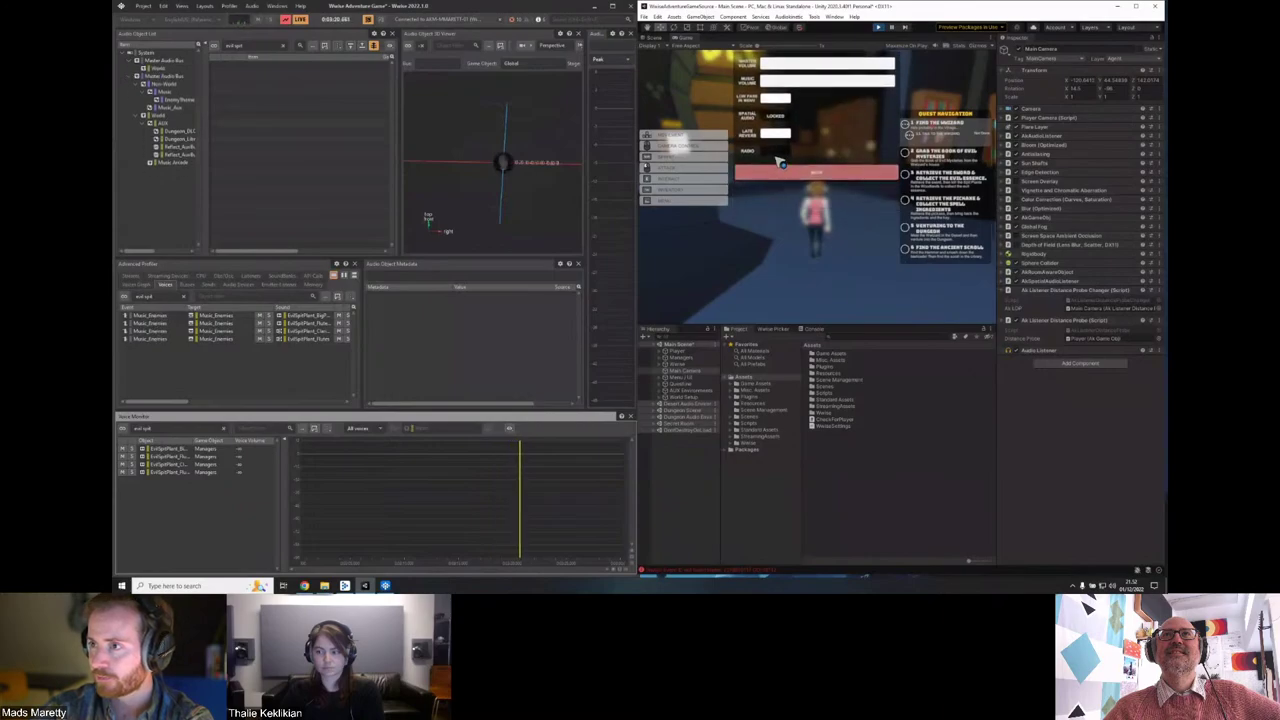
pyautogui.click(828, 174)
pyautogui.click(843, 195)
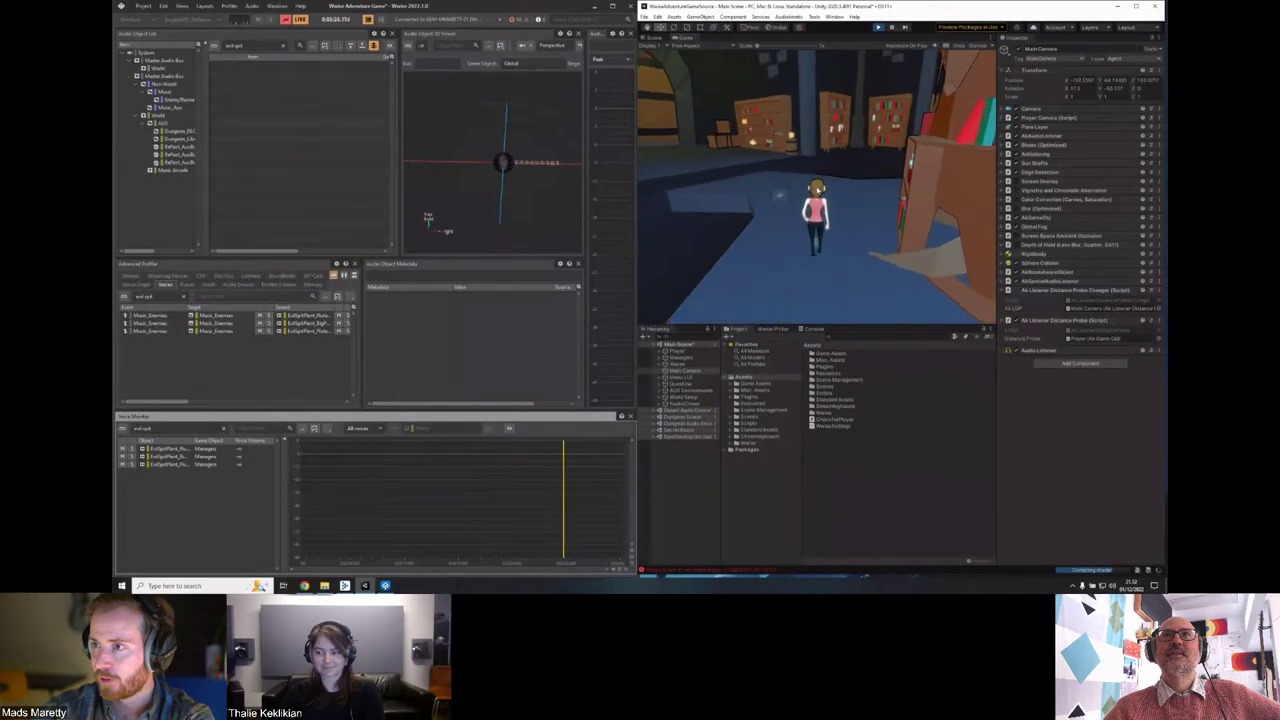
# Switch Wwise to the Profiler layout and widen the Capture Log beside the Advanced Profiler.
pyautogui.click(231, 19)
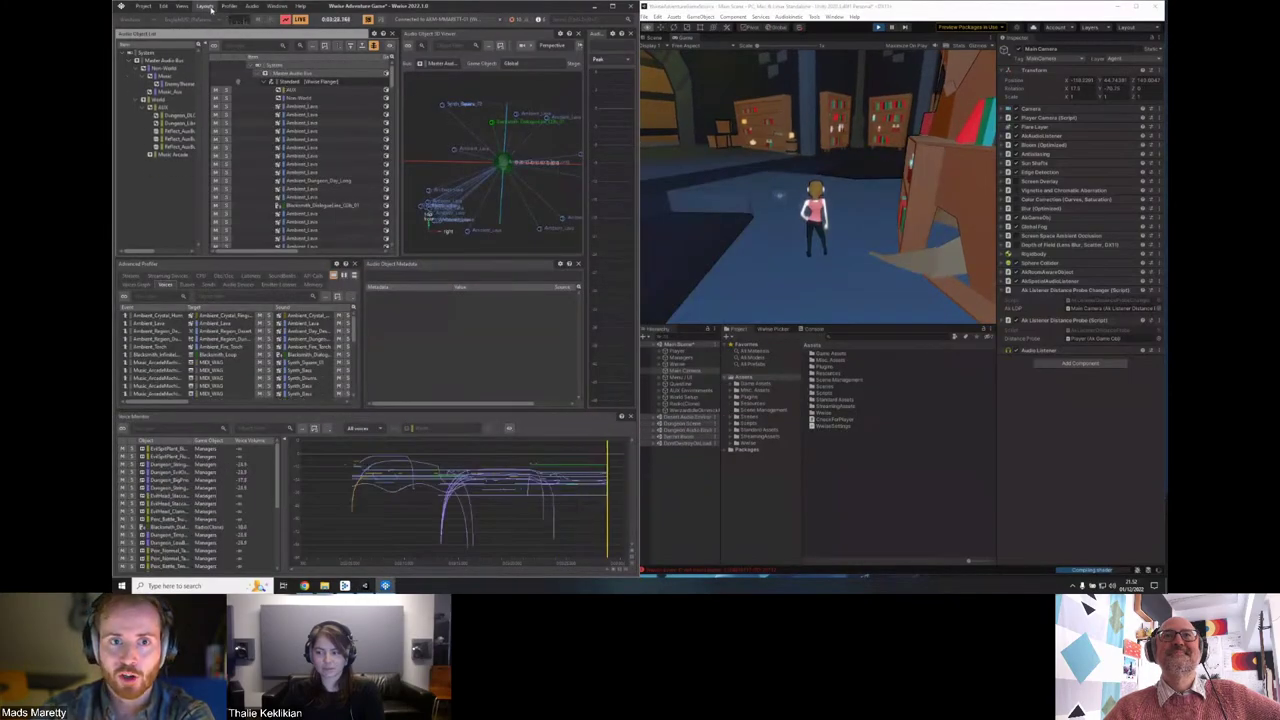
pyautogui.click(231, 19)
pyautogui.click(240, 34)
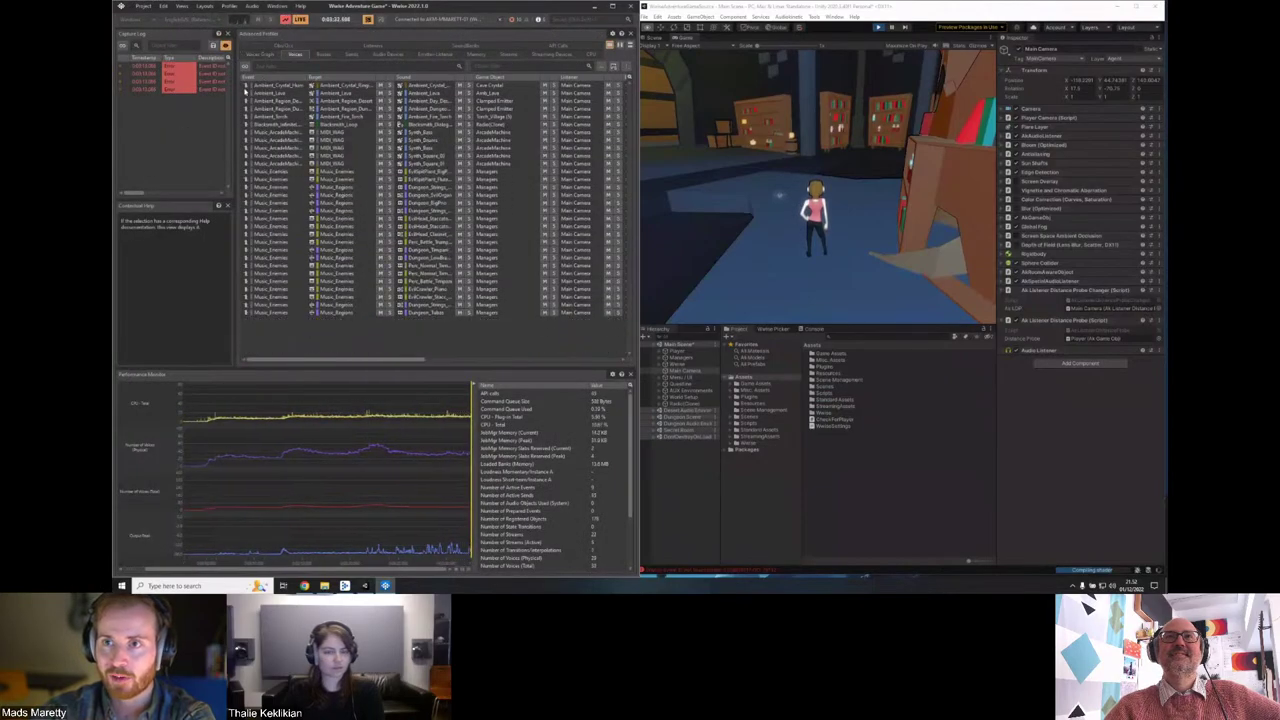
pyautogui.moveTo(238, 50); pyautogui.dragTo(338, 50)
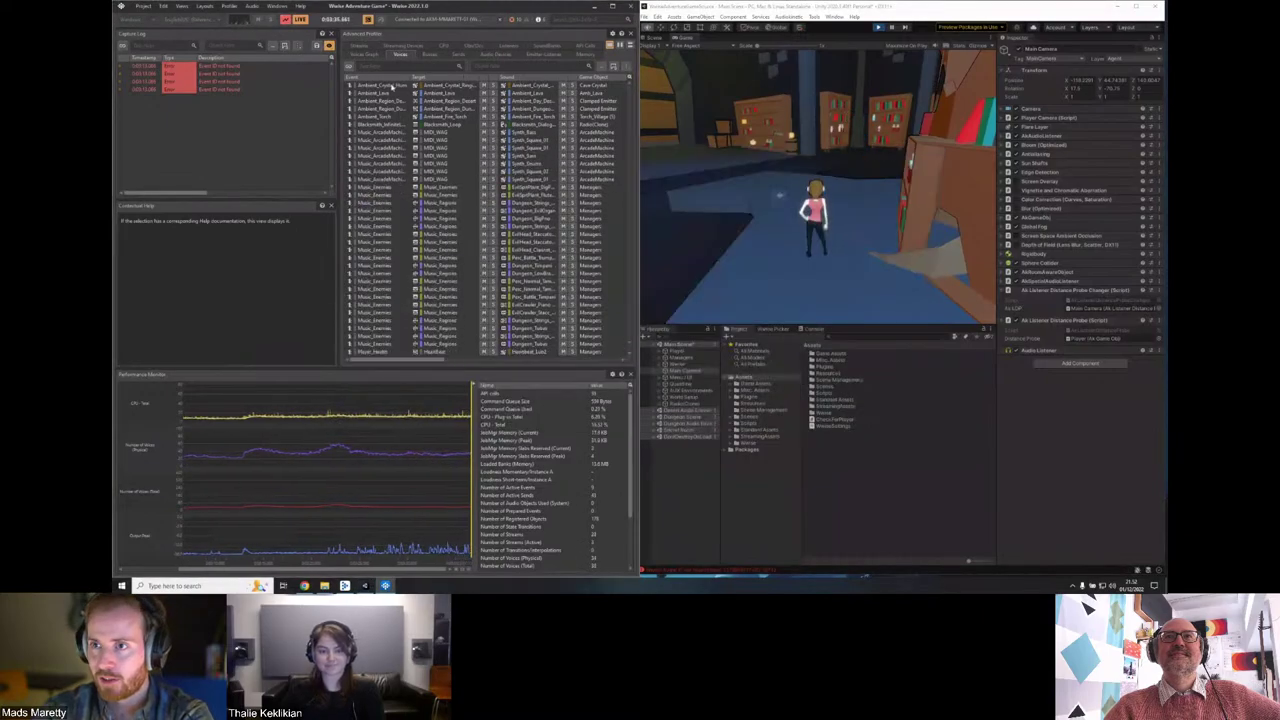
# Filter the Advanced Profiler's voices by "radio" and solo the Blacksmith_Loop container.
pyautogui.click(378, 67)
pyautogui.write('black')
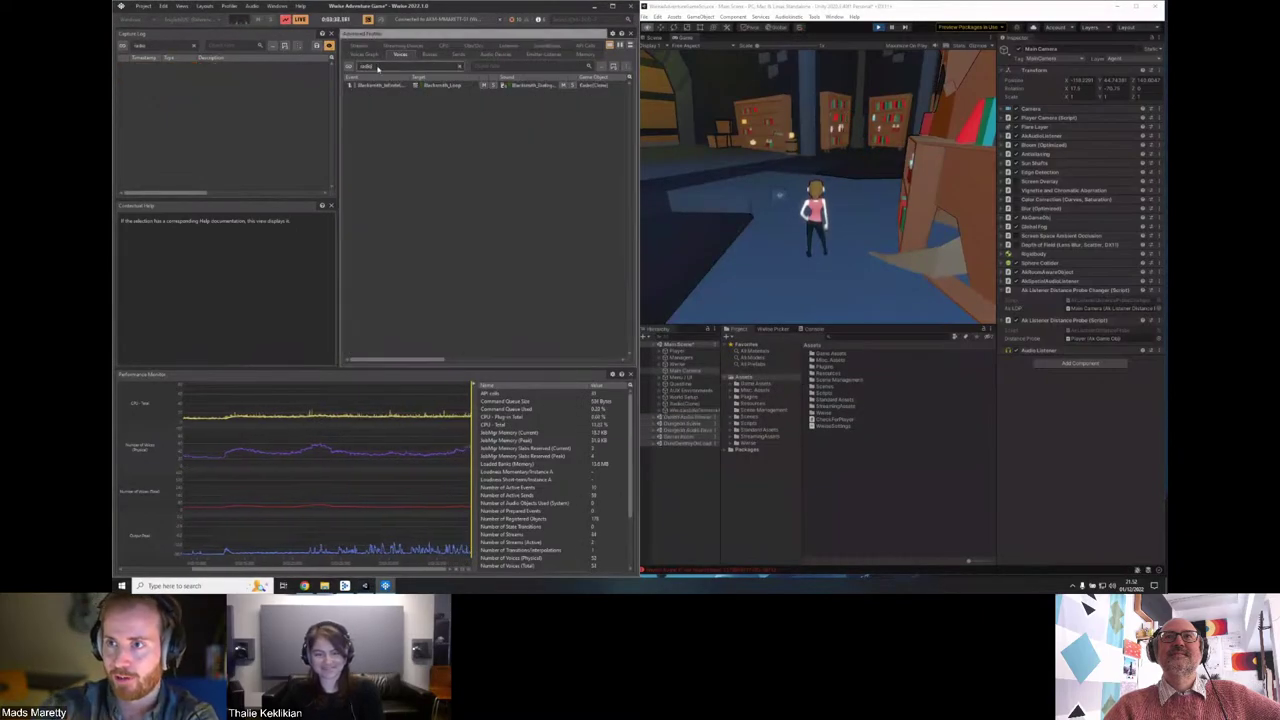
pyautogui.doubleClick(439, 85)
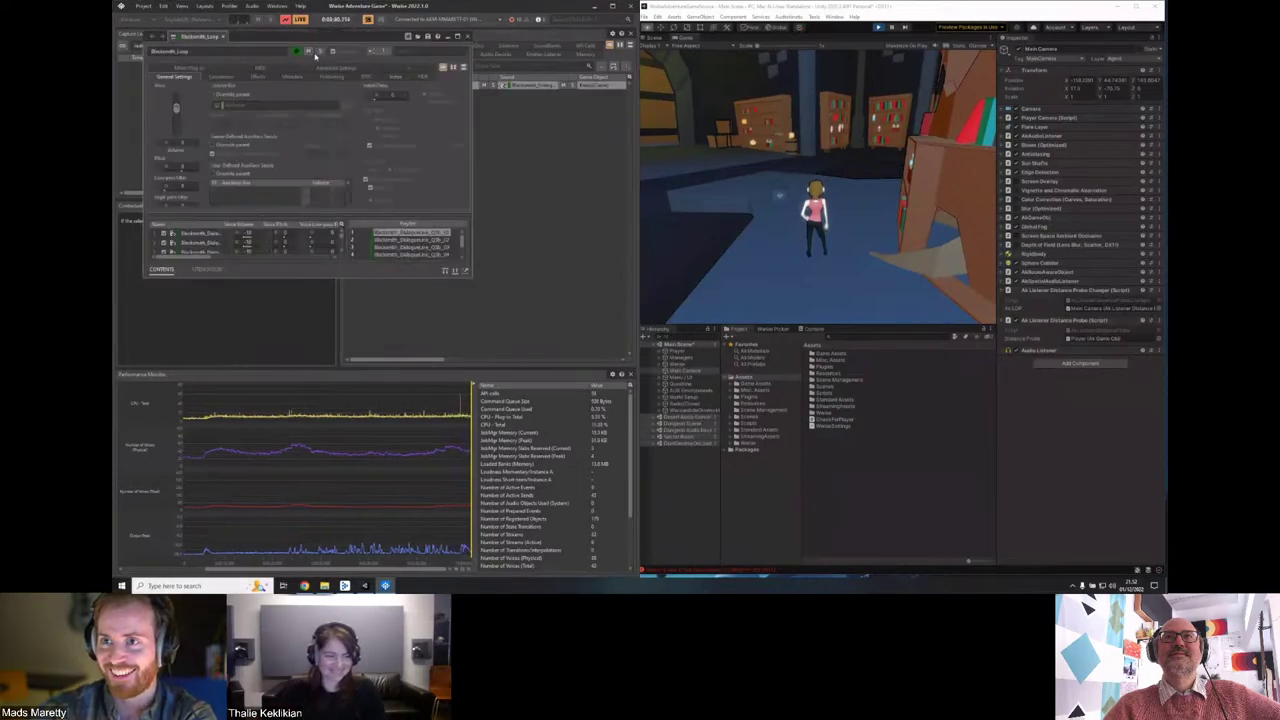
pyautogui.click(467, 36)
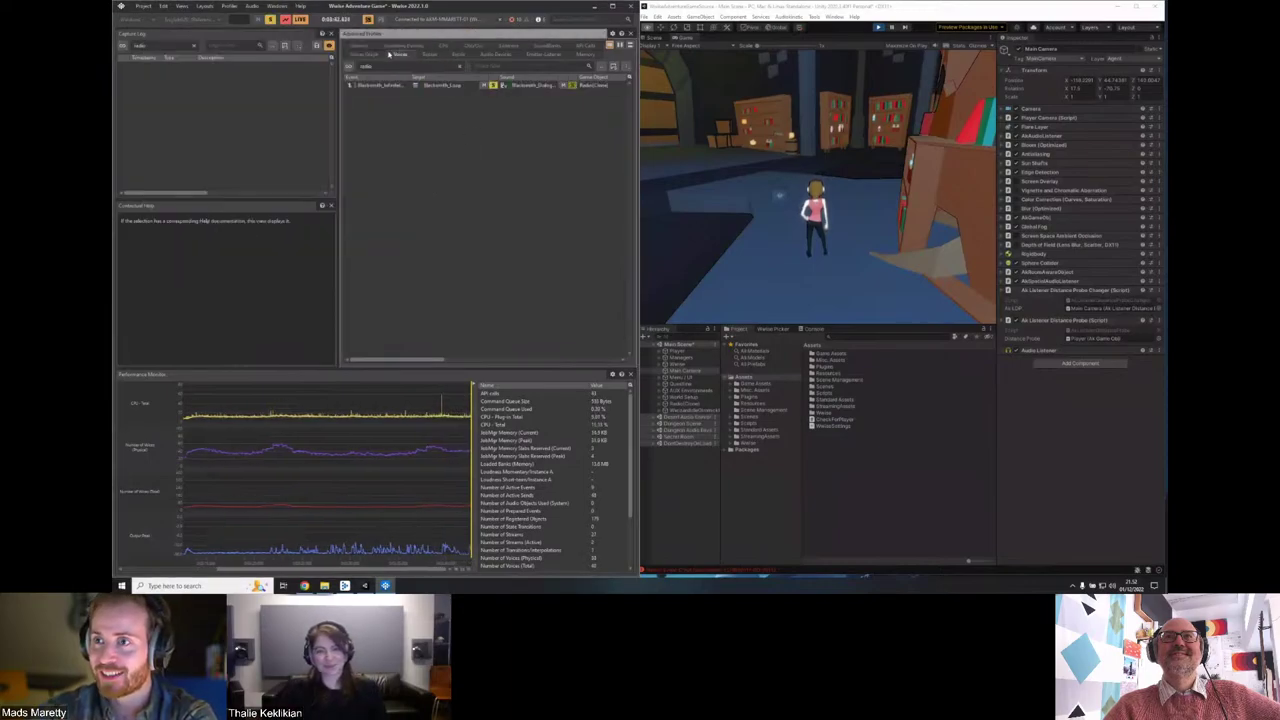
# Show the radio voice's signal routing in the Voices Graph and enlarge the Advanced Profiler.
pyautogui.click(358, 54)
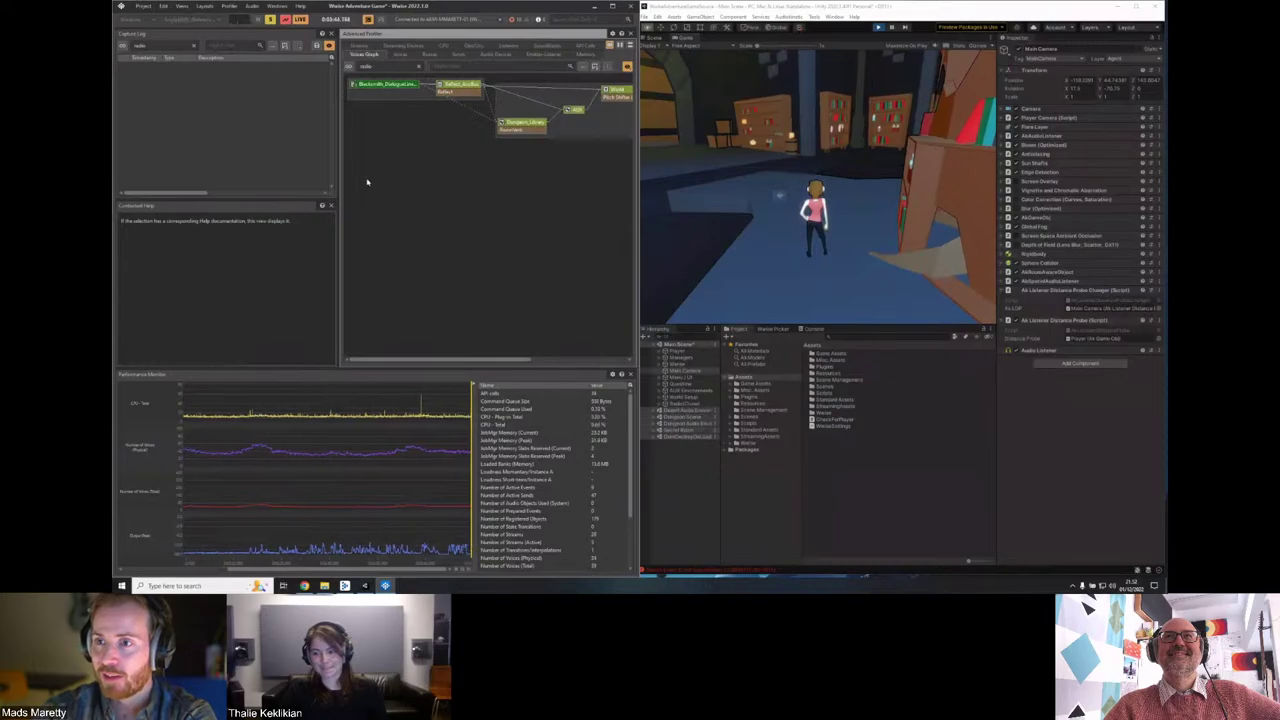
pyautogui.moveTo(340, 172); pyautogui.dragTo(297, 172)
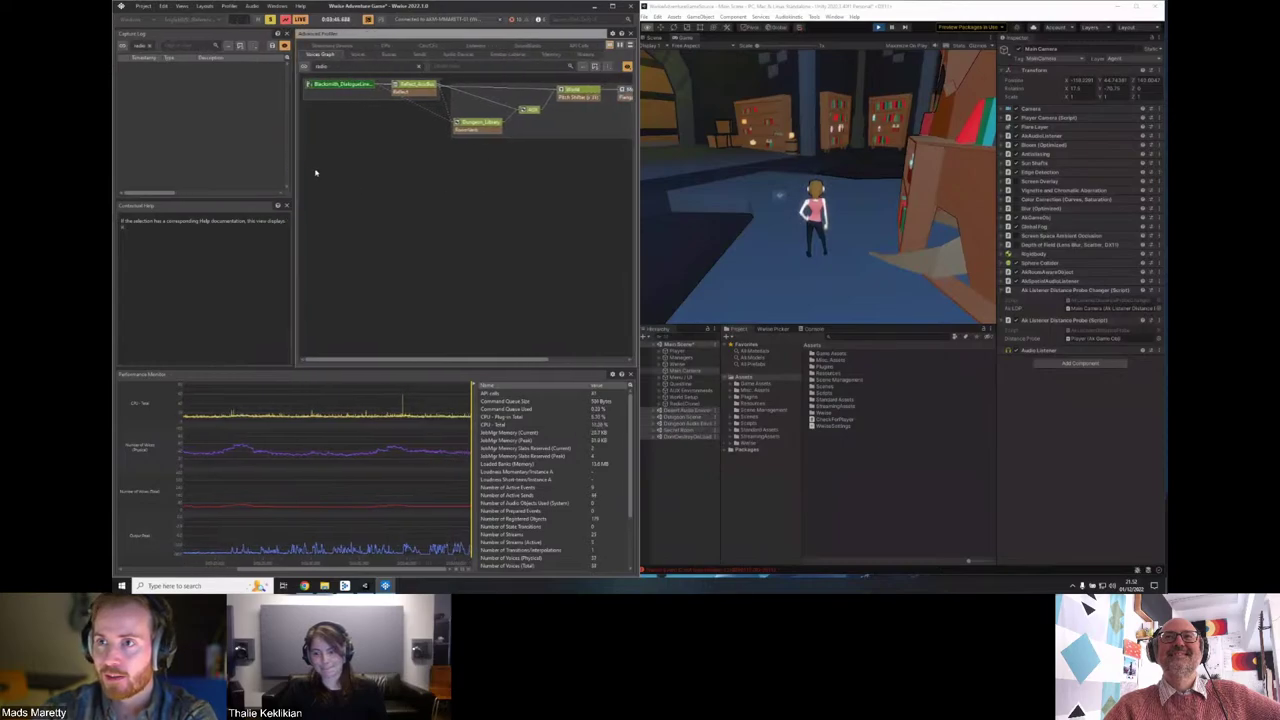
# Stop the game in Unity and open the Pitch Shifter effect on the World bus from the Voices Graph.
pyautogui.click(878, 28)
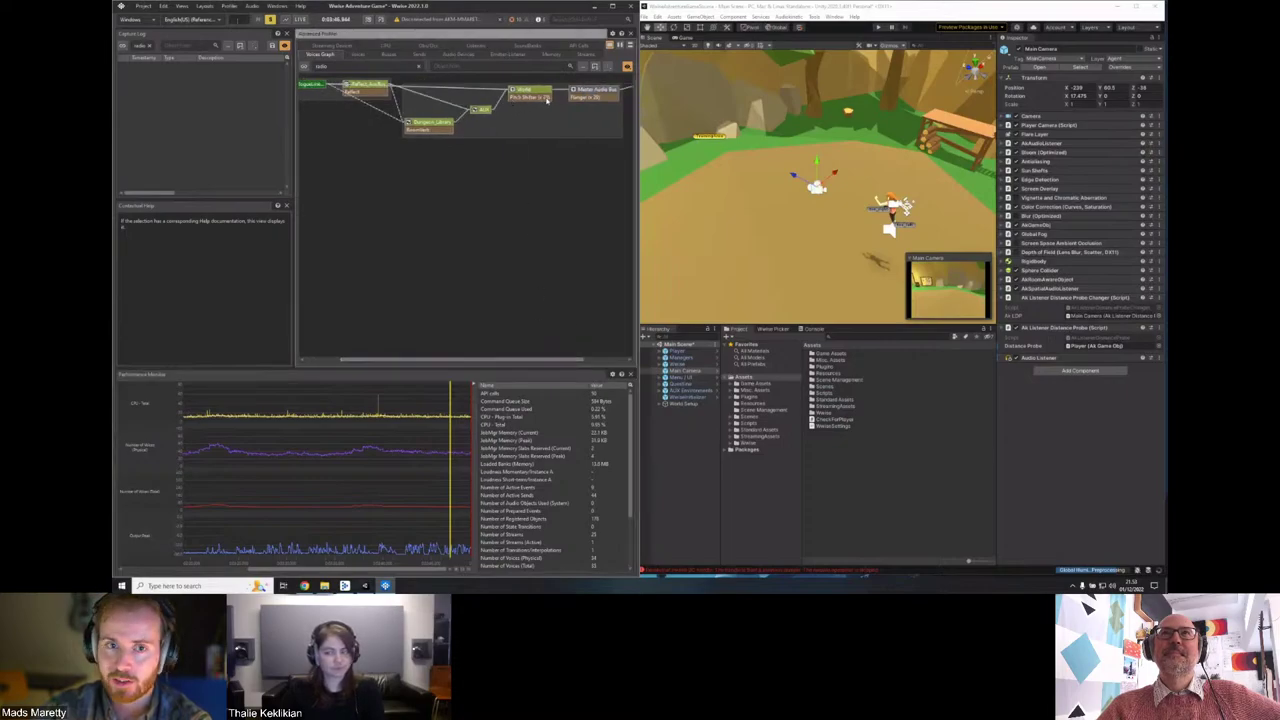
pyautogui.doubleClick(547, 97)
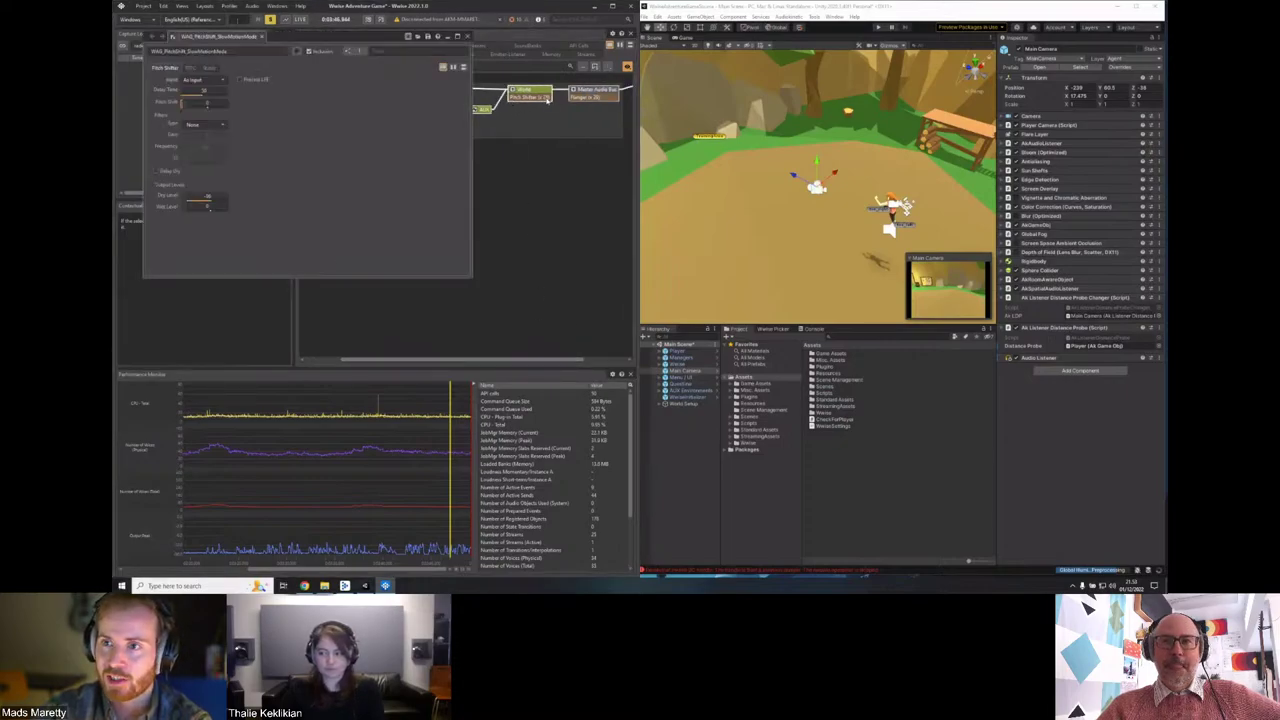
# Examine the Game_TimeSpeed RTPC curve on the Pitch Shifter's pitch, and close the effect editor.
pyautogui.click(193, 68)
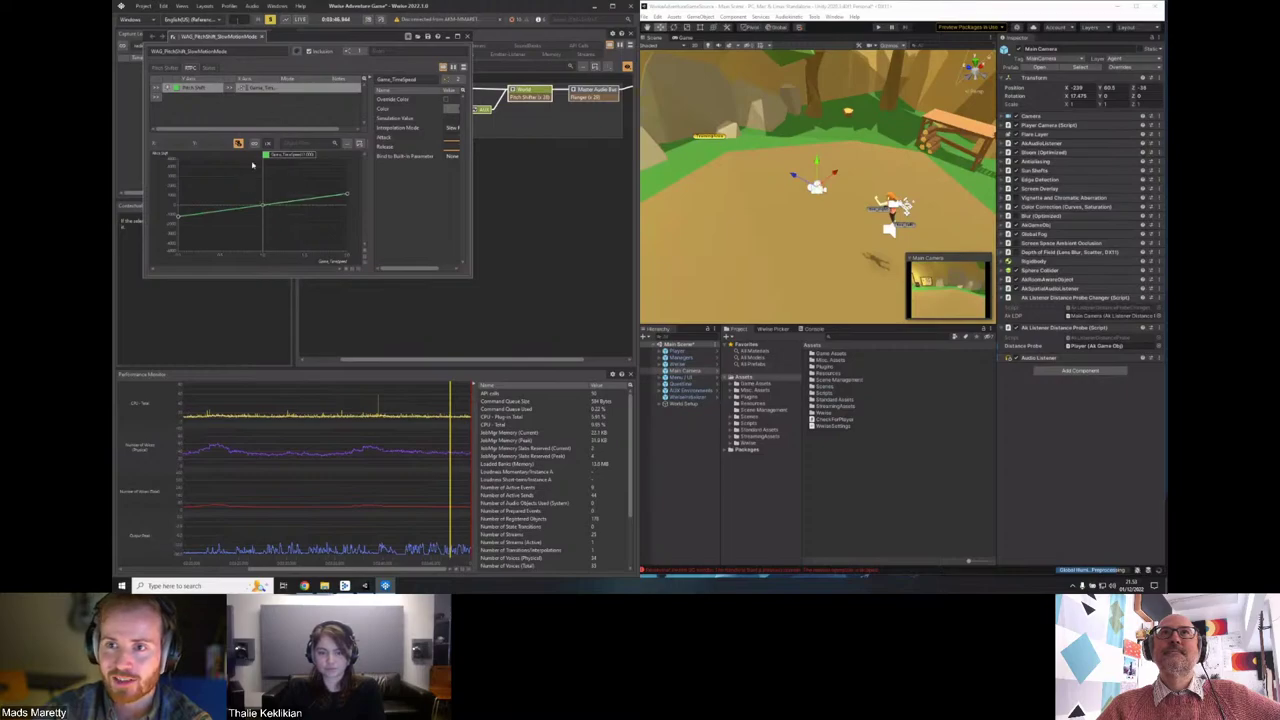
pyautogui.click(466, 37)
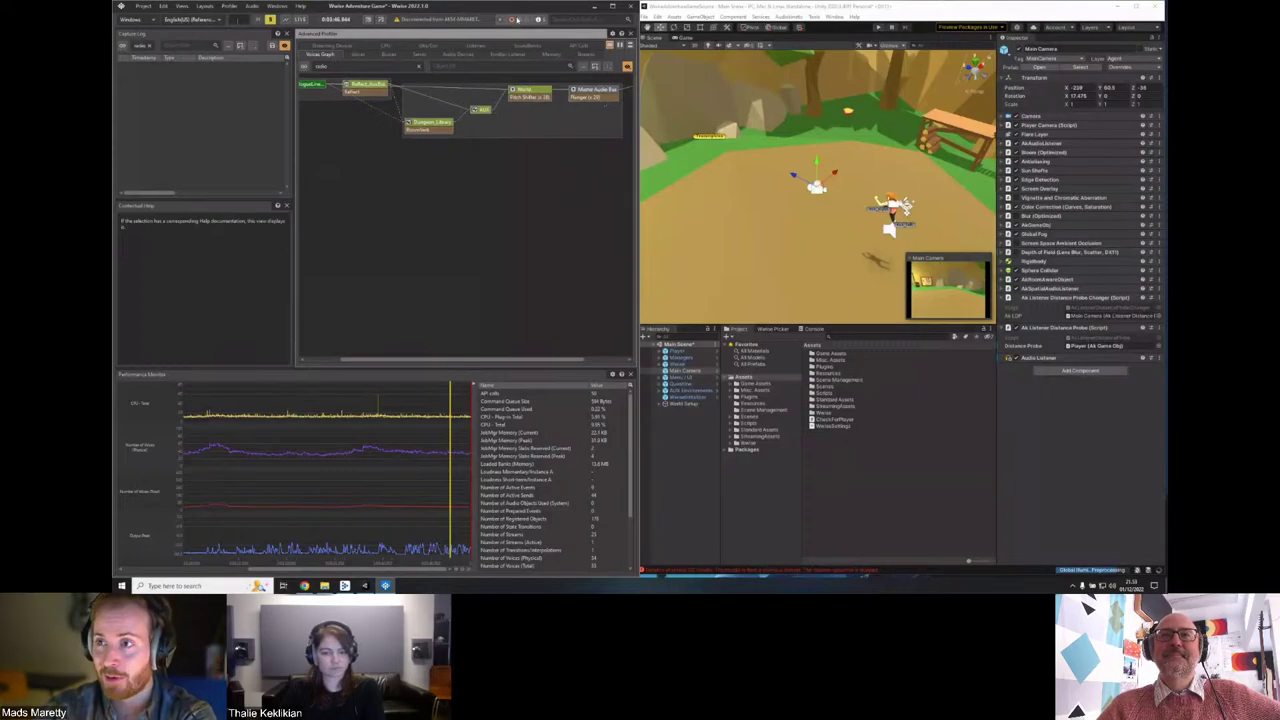
# Run the game in Unity and teleport the player to the Library from the in-game menu.
pyautogui.click(870, 27)
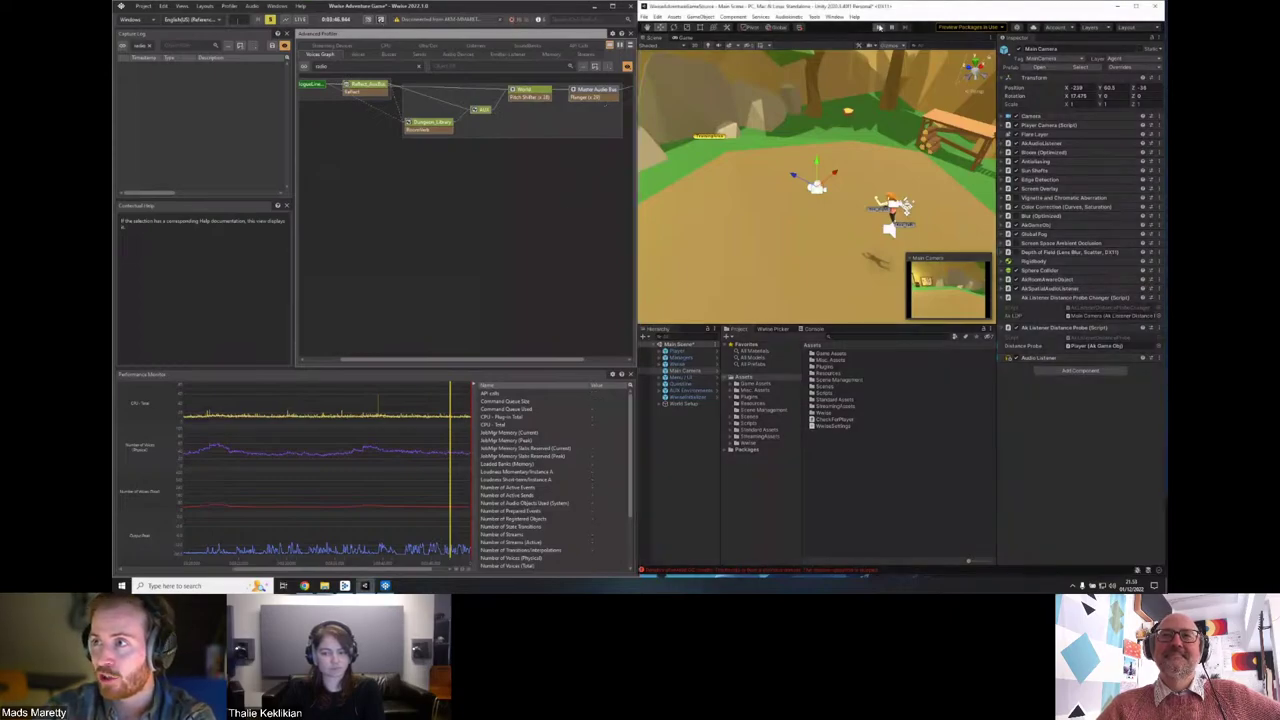
pyautogui.click(910, 152)
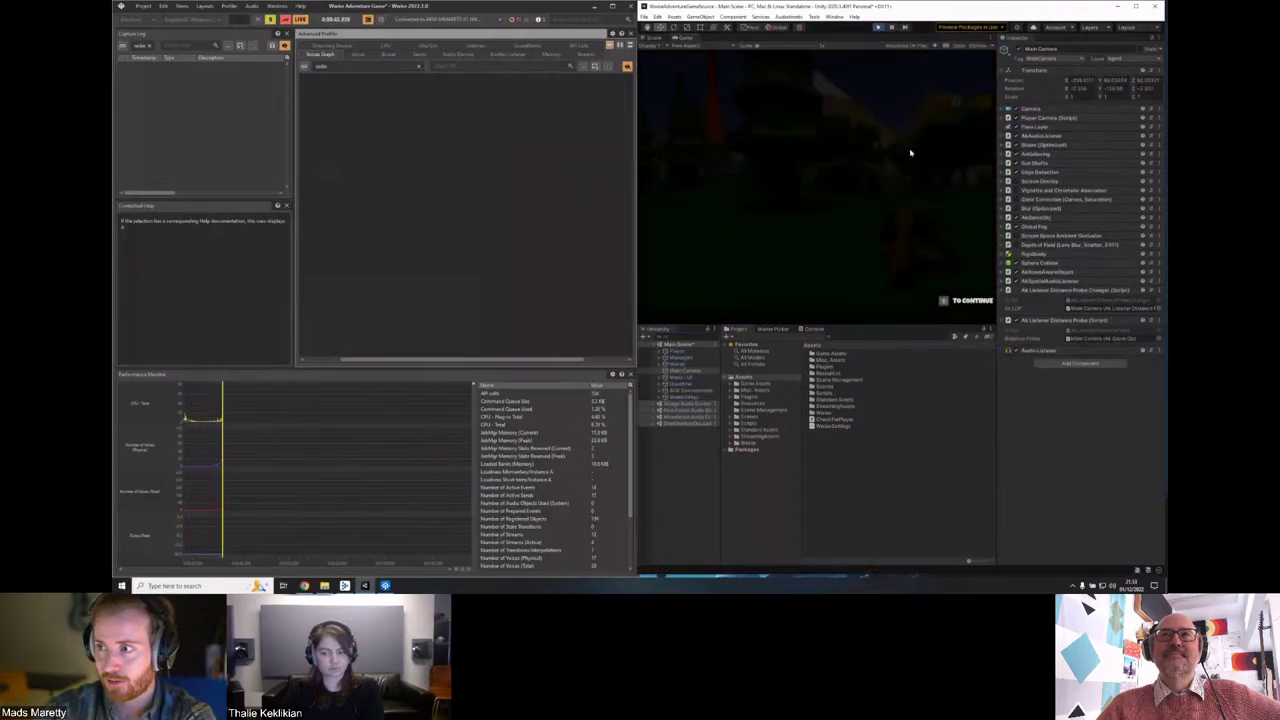
pyautogui.press('Escape')
pyautogui.click(852, 114)
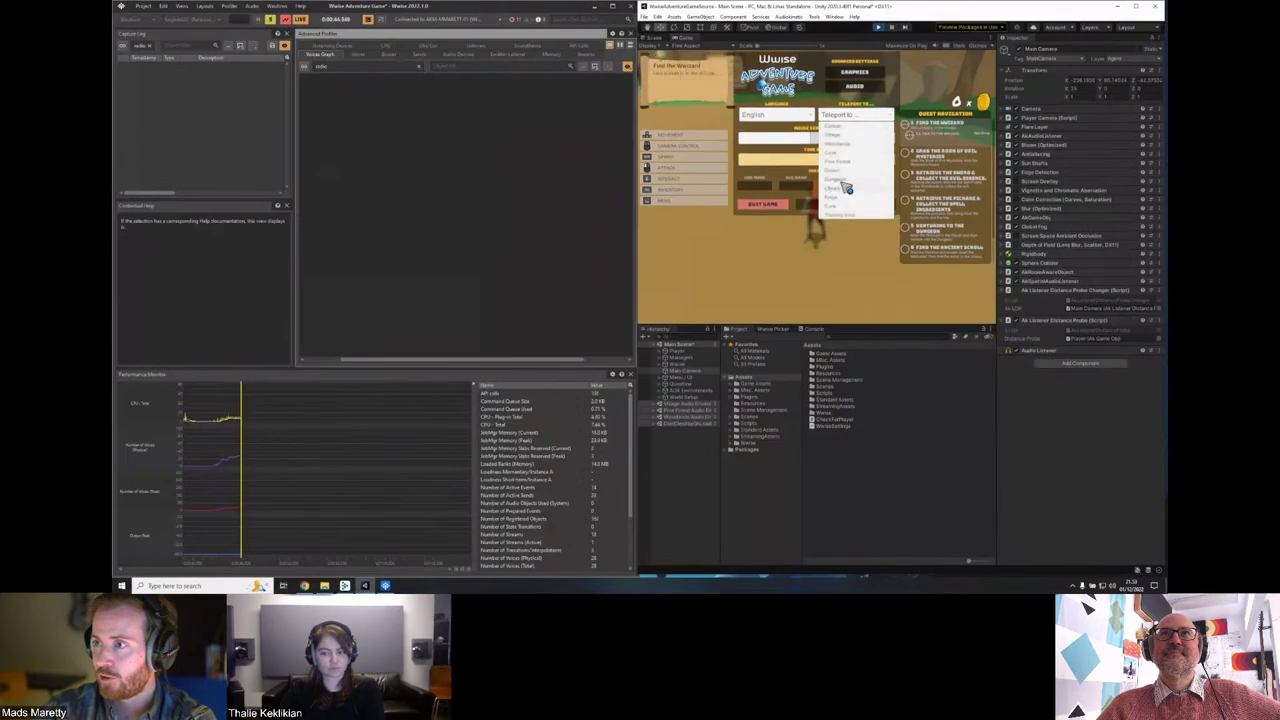
pyautogui.click(846, 188)
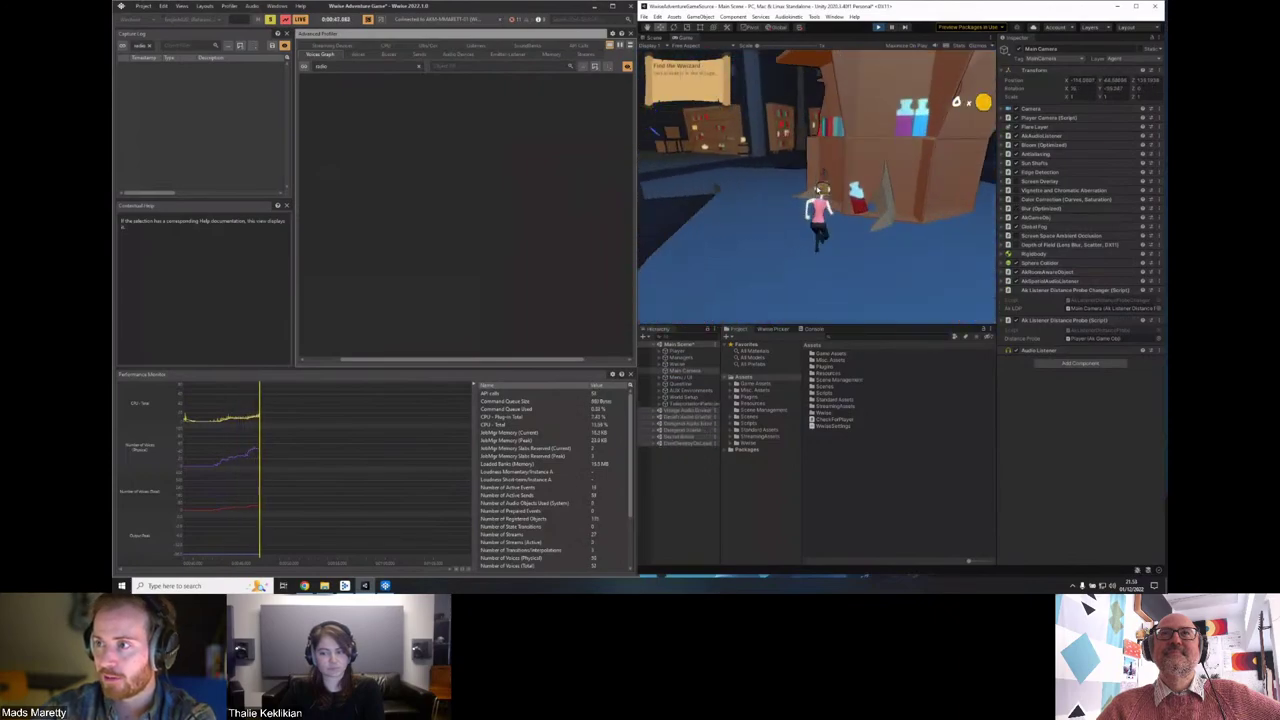
# Change the Radio option in the game's audio settings and resume play in the library.
pyautogui.press('Escape')
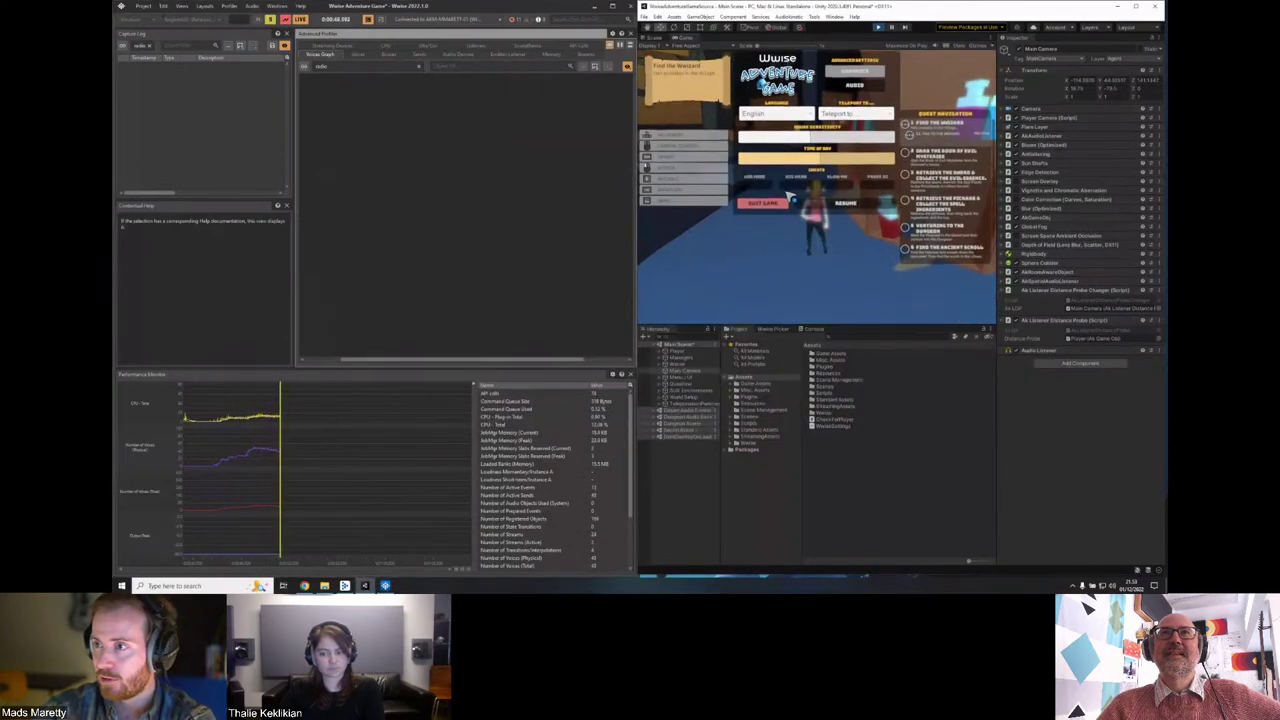
pyautogui.click(789, 146)
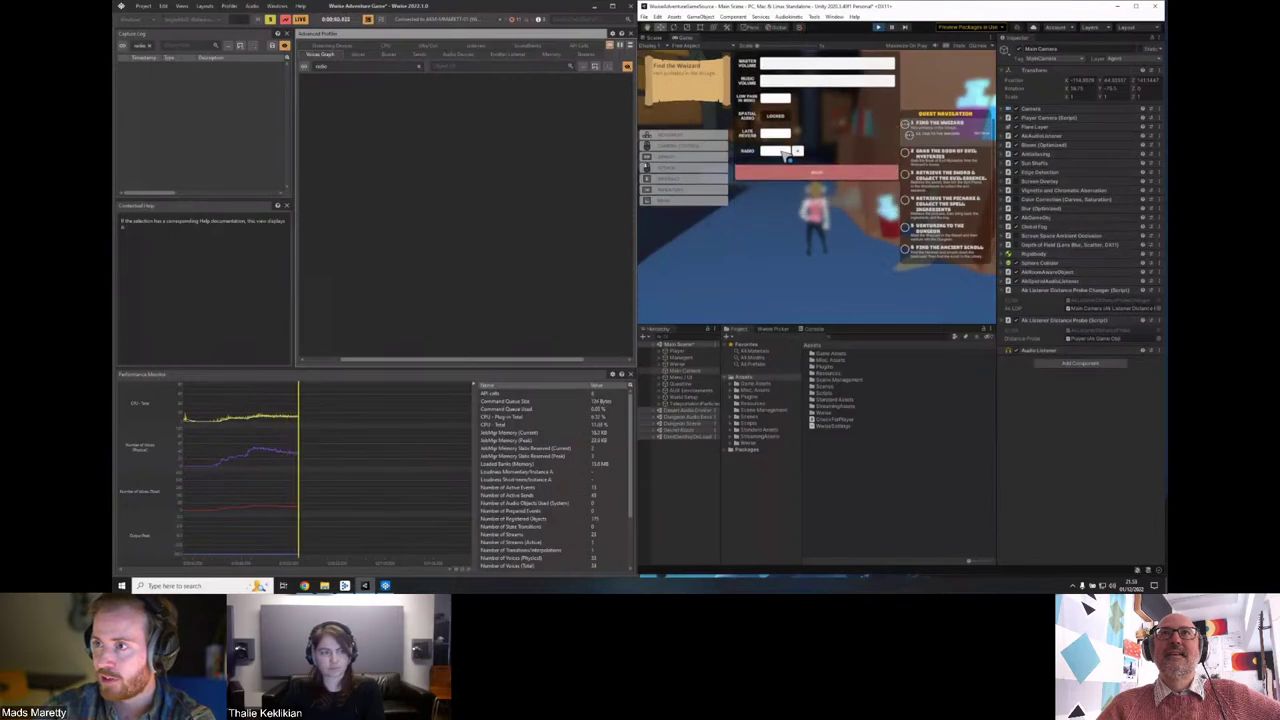
pyautogui.click(826, 173)
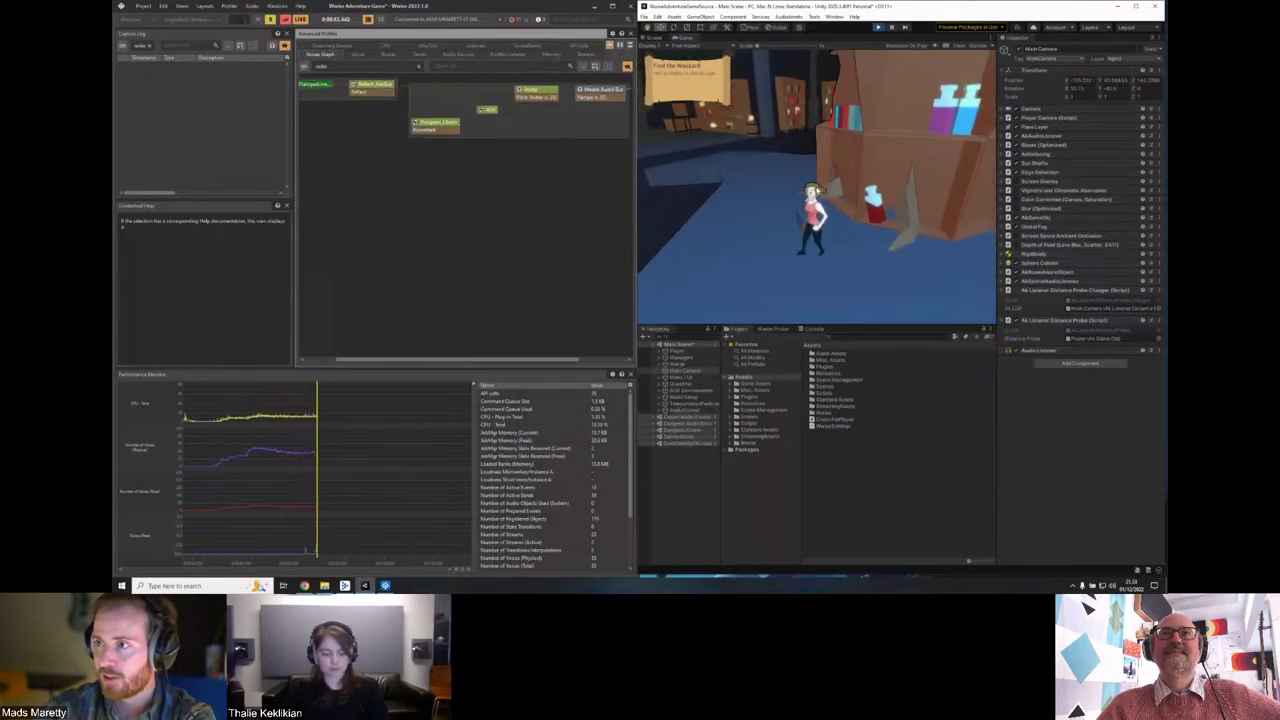
pyautogui.press('Escape')
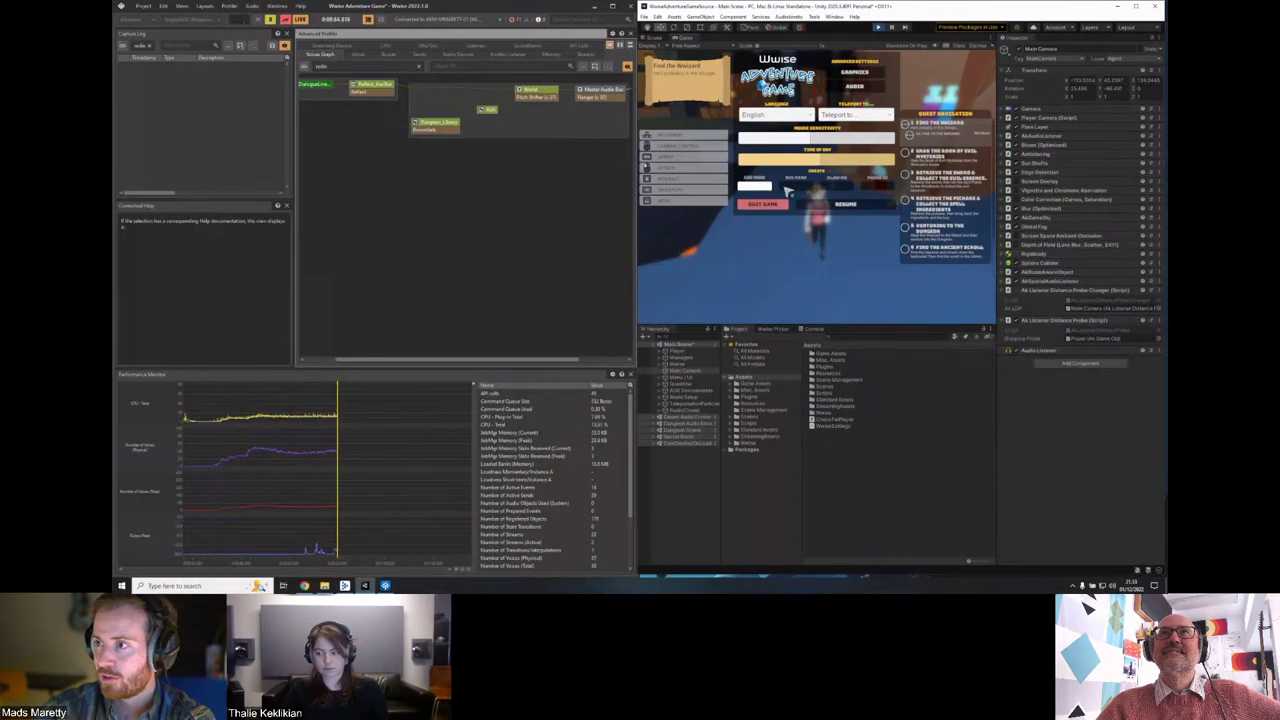
pyautogui.click(845, 204)
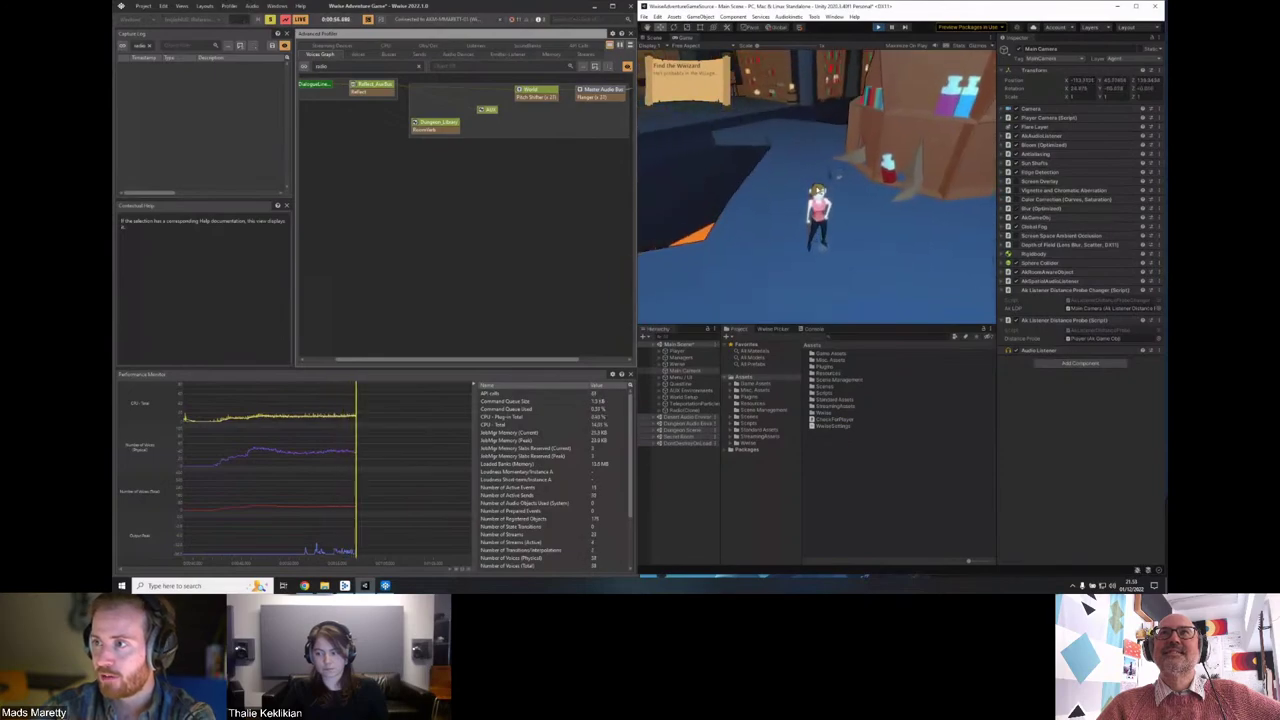
# Stop the game in Unity and place the Performance Monitor's time cursor shortly before the capture's end.
pyautogui.click(537, 141)
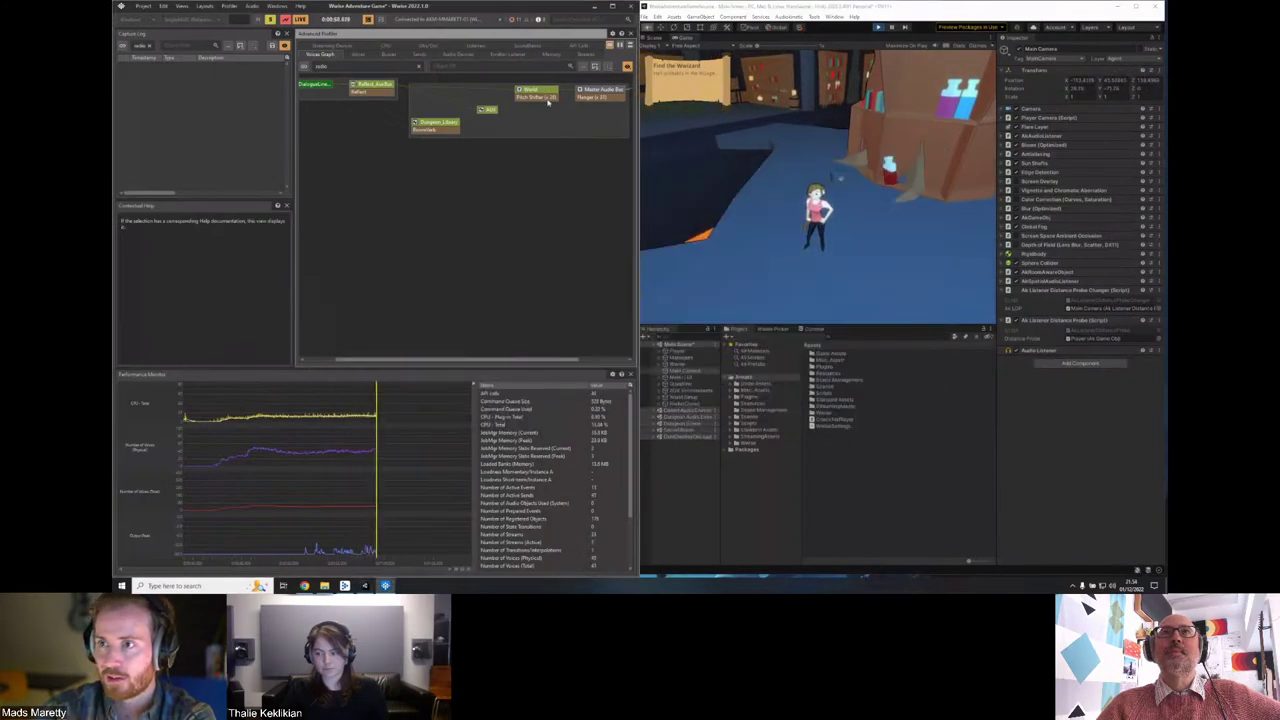
pyautogui.click(877, 28)
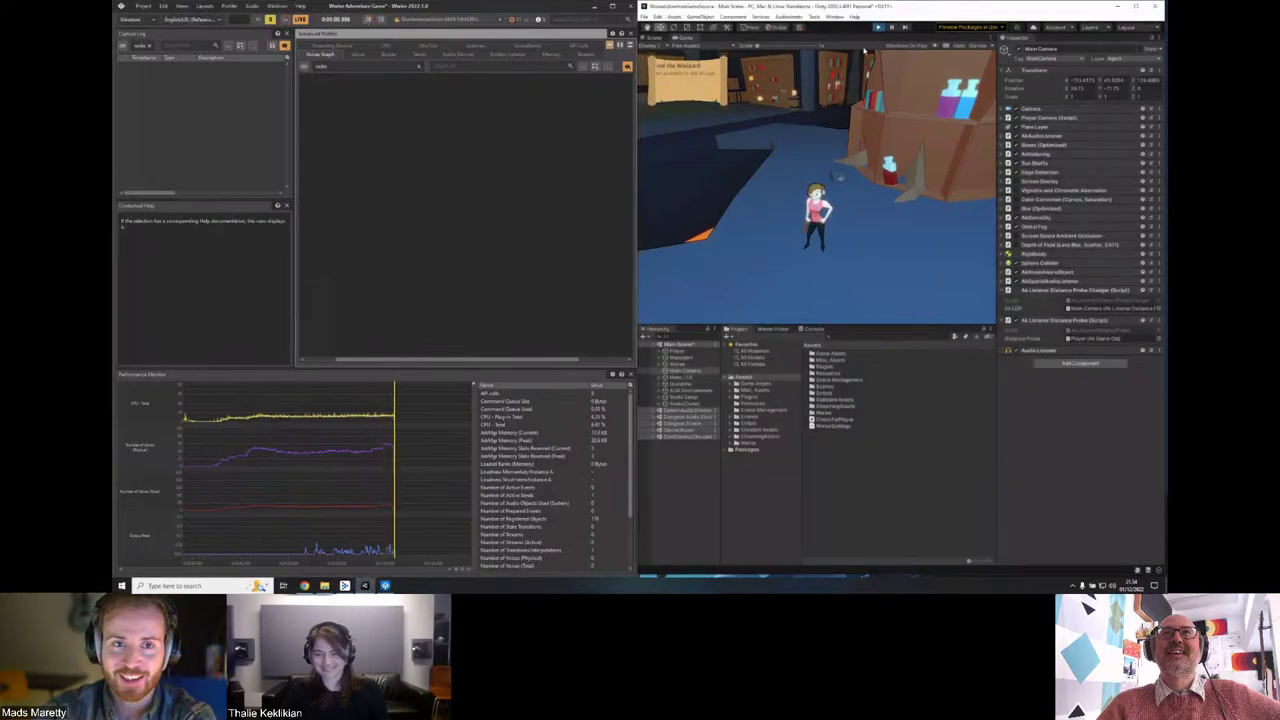
pyautogui.click(378, 435)
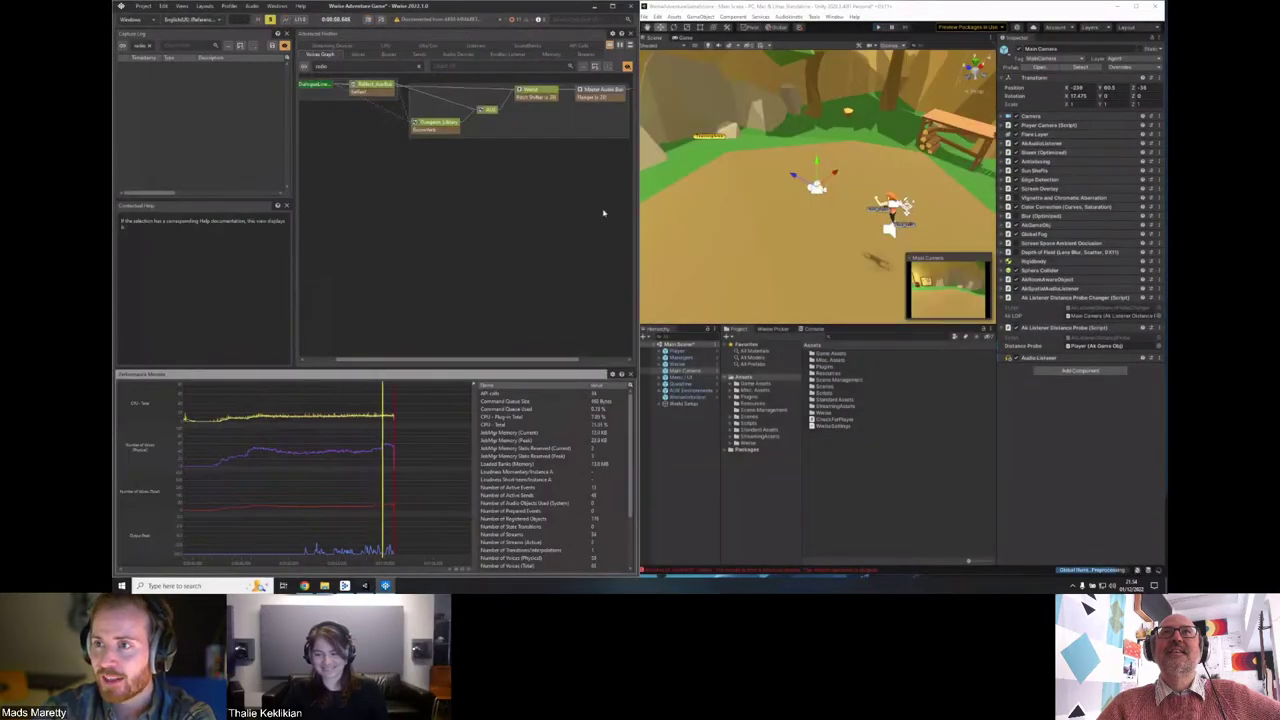
# Review the Pitch Shifter's RTPC curve from the World bus again, close it, and filter the Voices Graph by "radio".
pyautogui.doubleClick(545, 96)
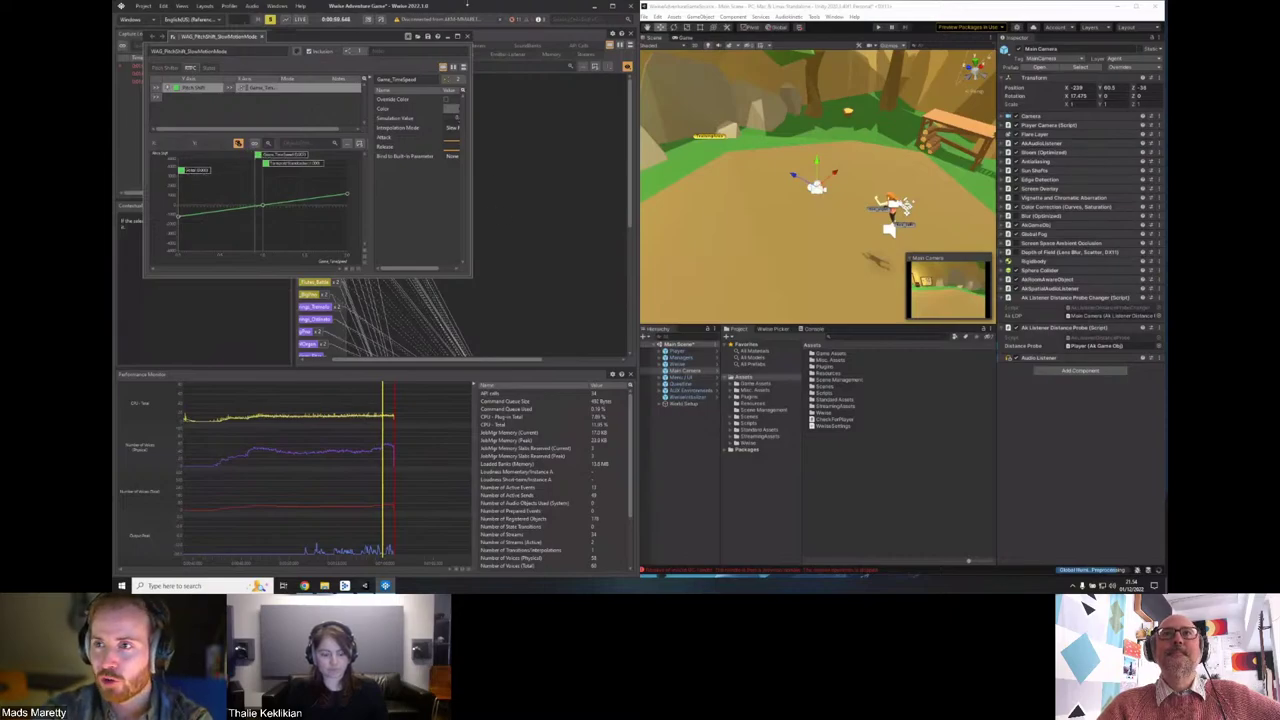
pyautogui.click(466, 36)
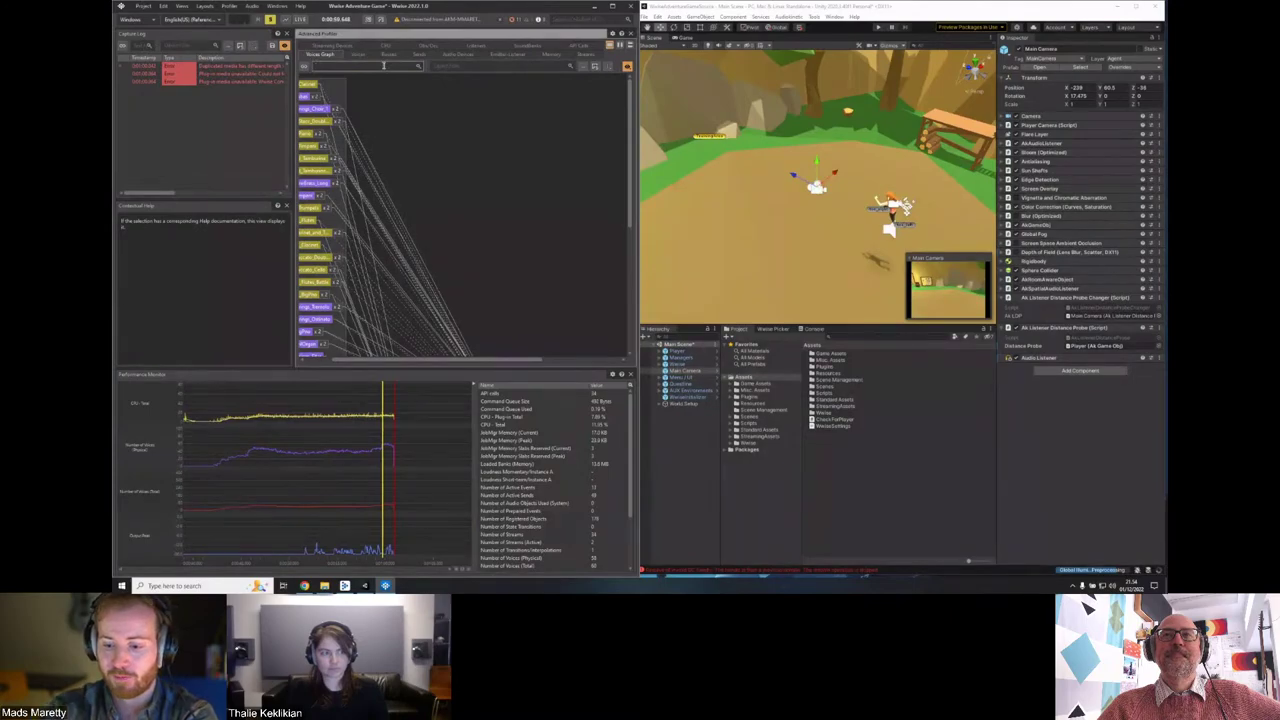
pyautogui.write('radio')
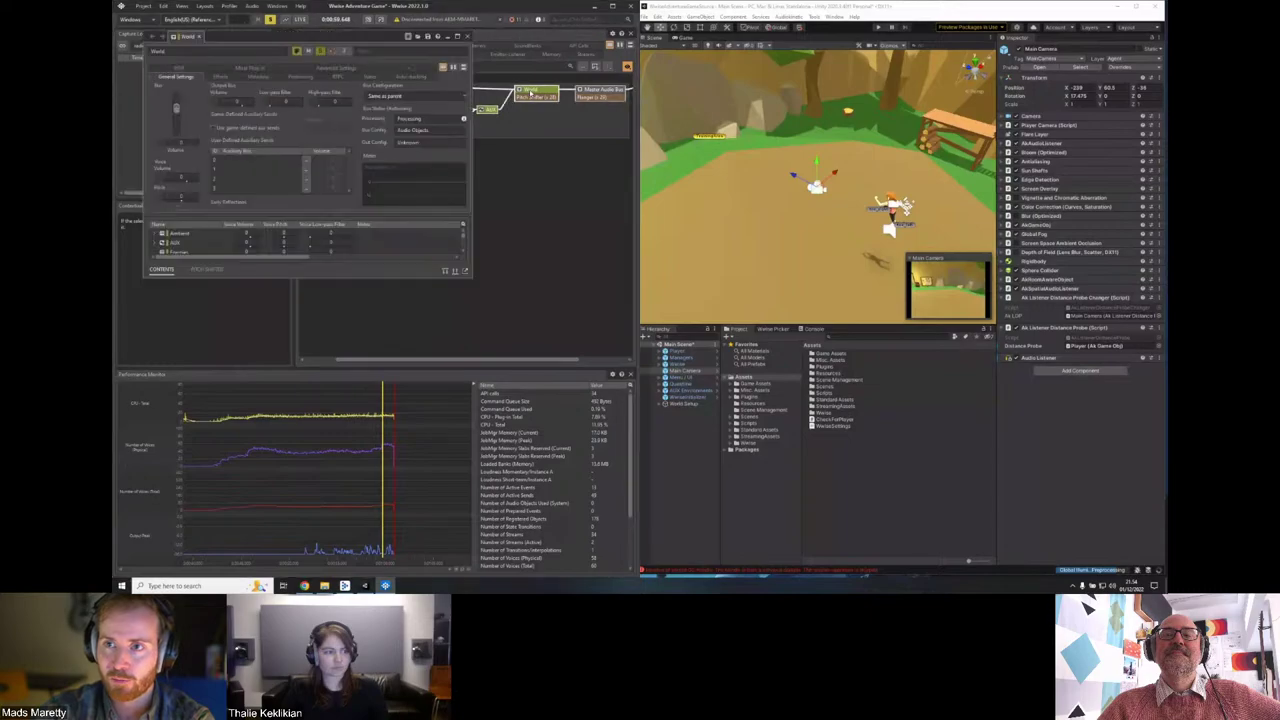
# Switch Wwise to the Designer layout and inspect the World bus's configuration choices and its inserted effects.
pyautogui.click(201, 6)
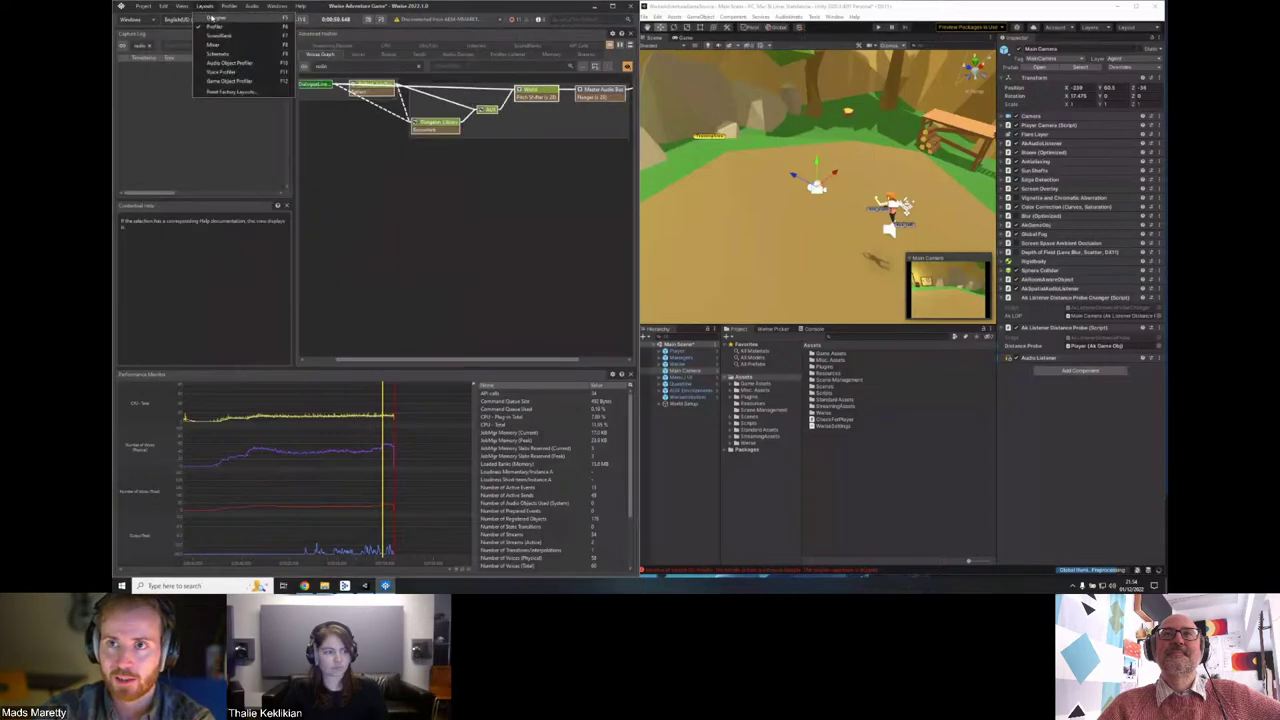
pyautogui.click(200, 74)
pyautogui.click(158, 157)
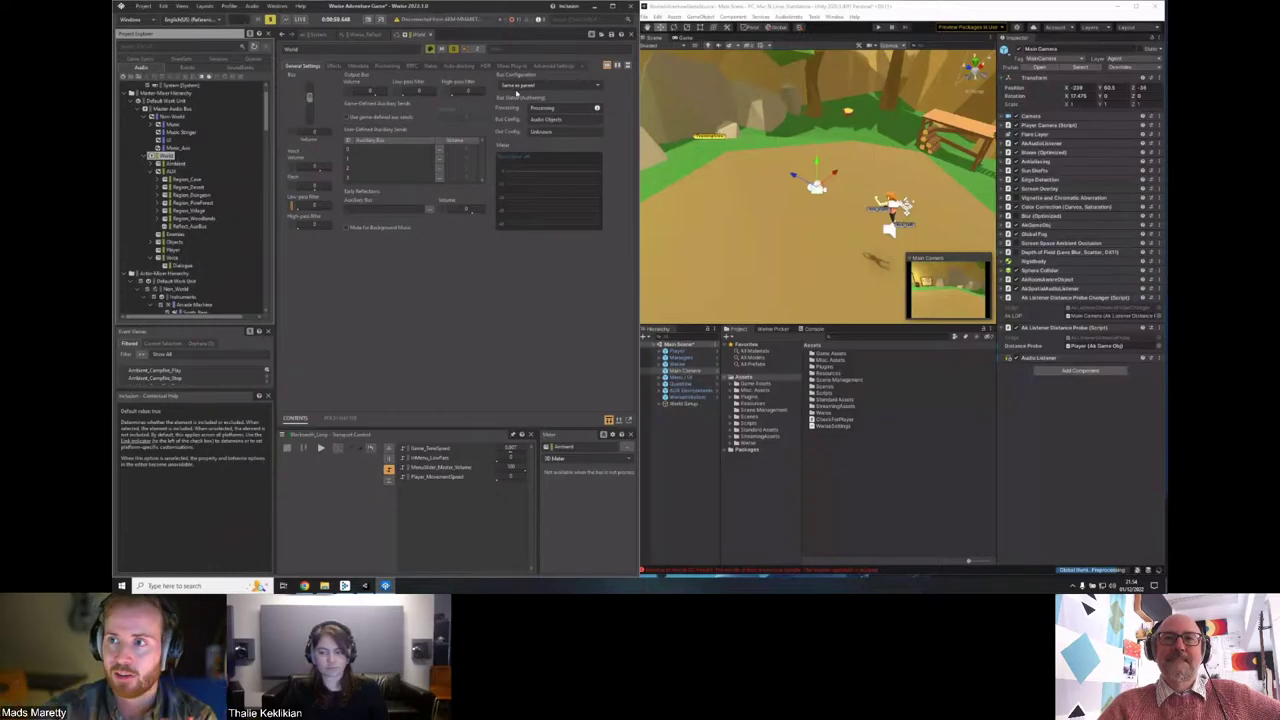
pyautogui.click(519, 88)
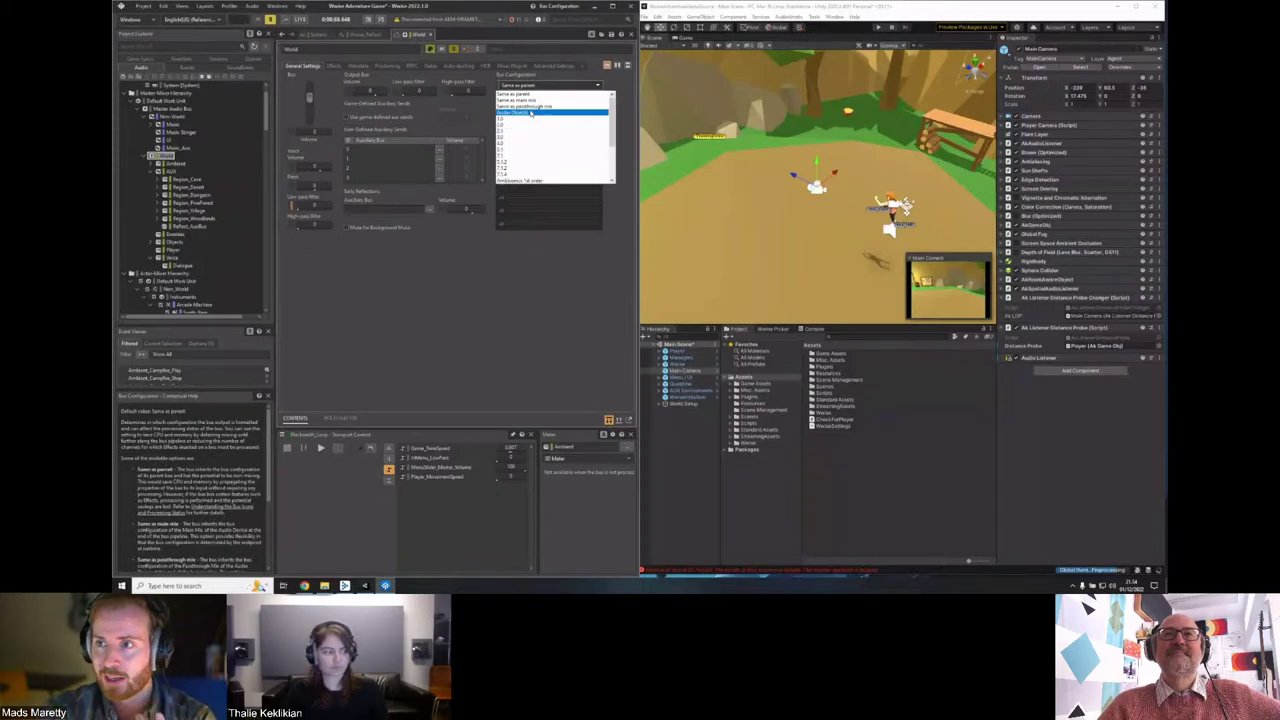
pyautogui.click(474, 302)
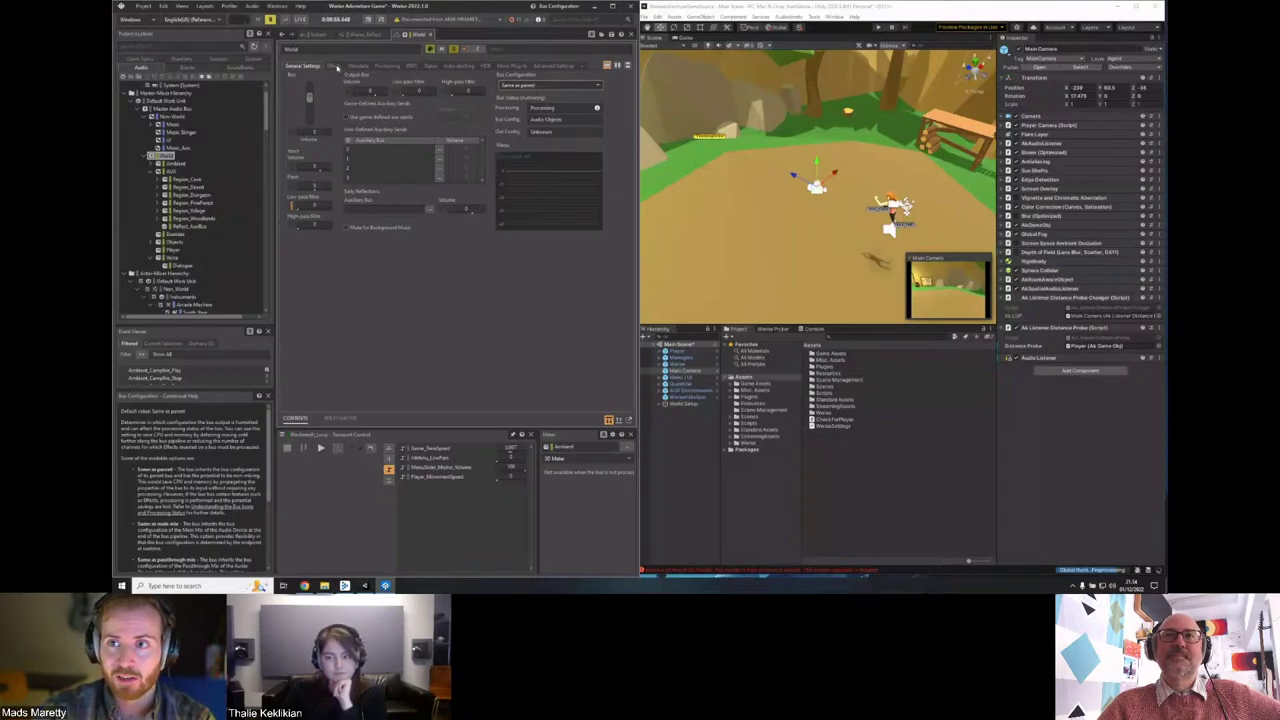
pyautogui.click(335, 66)
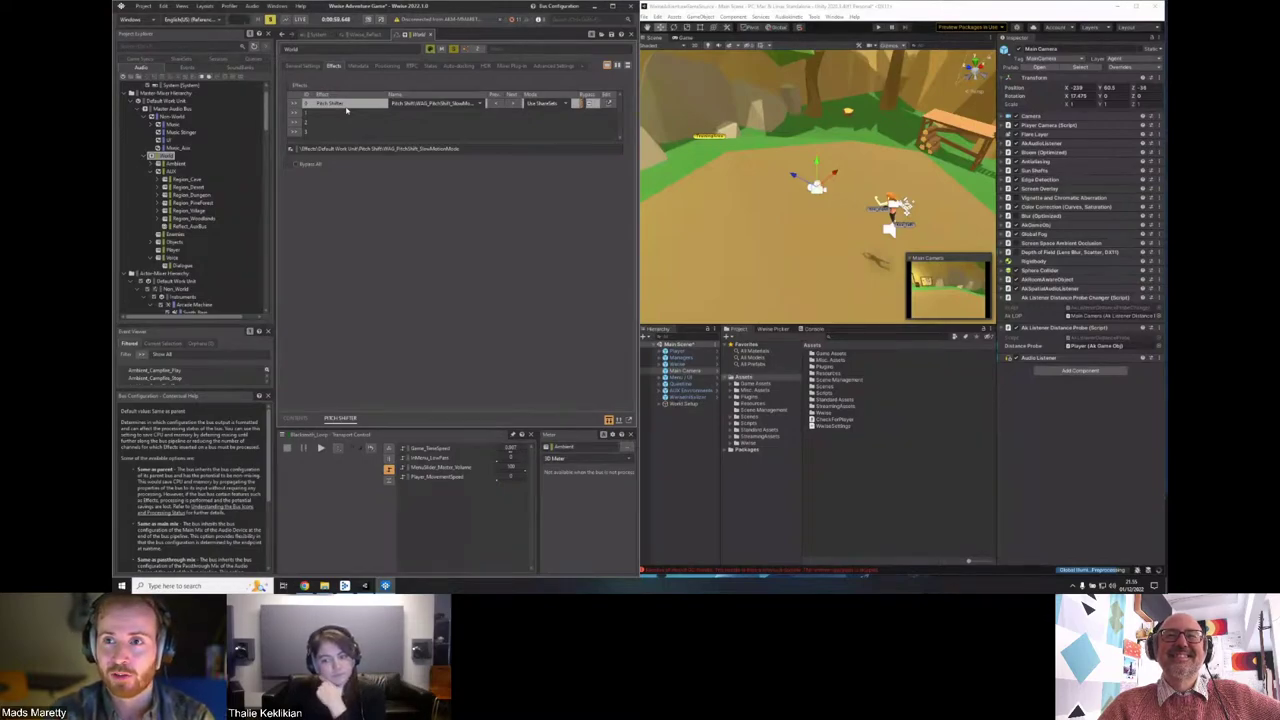
# Return to the Profiler layout and examine the Pitch Shifter's CPU usage and instances in the Advanced Profiler.
pyautogui.click(204, 6)
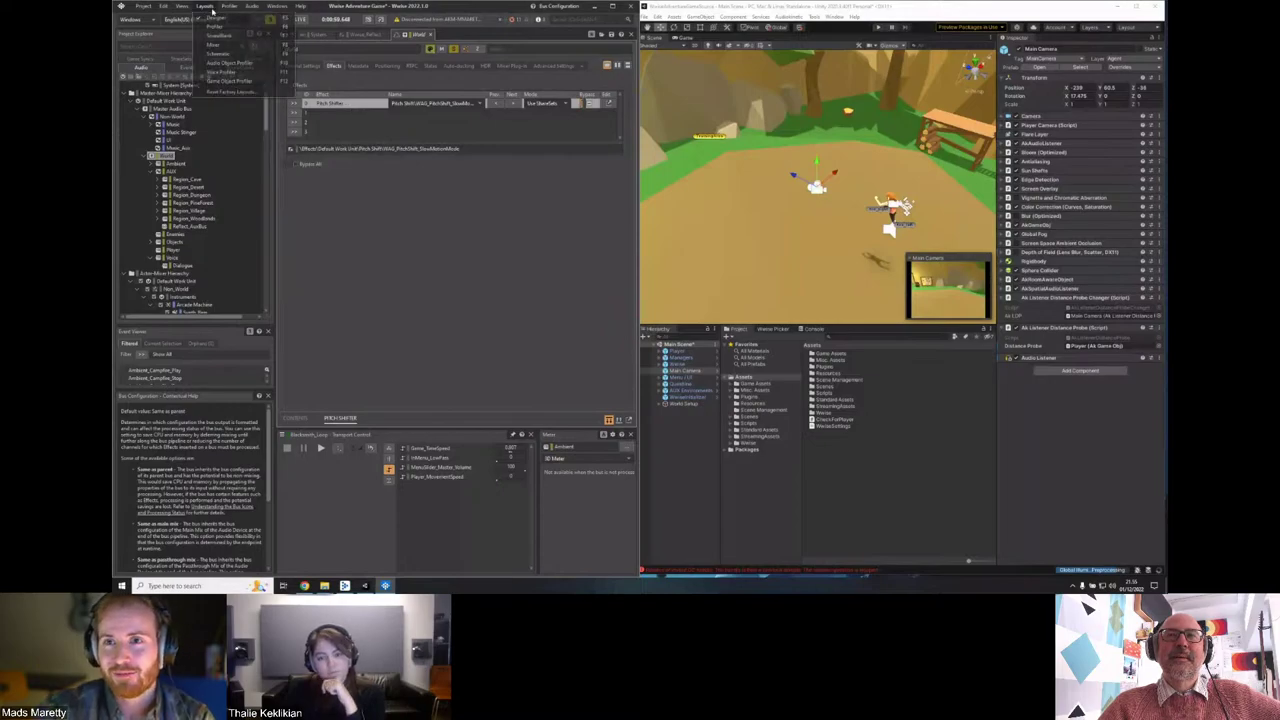
pyautogui.click(218, 27)
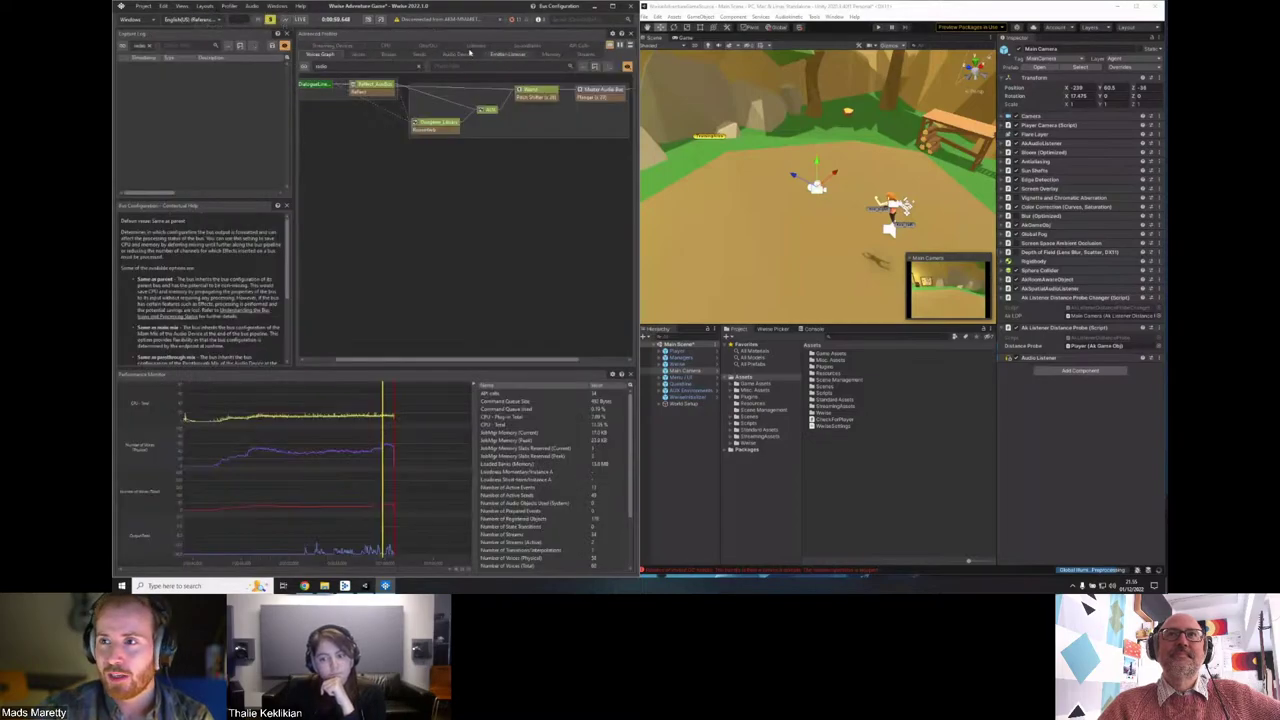
pyautogui.click(386, 47)
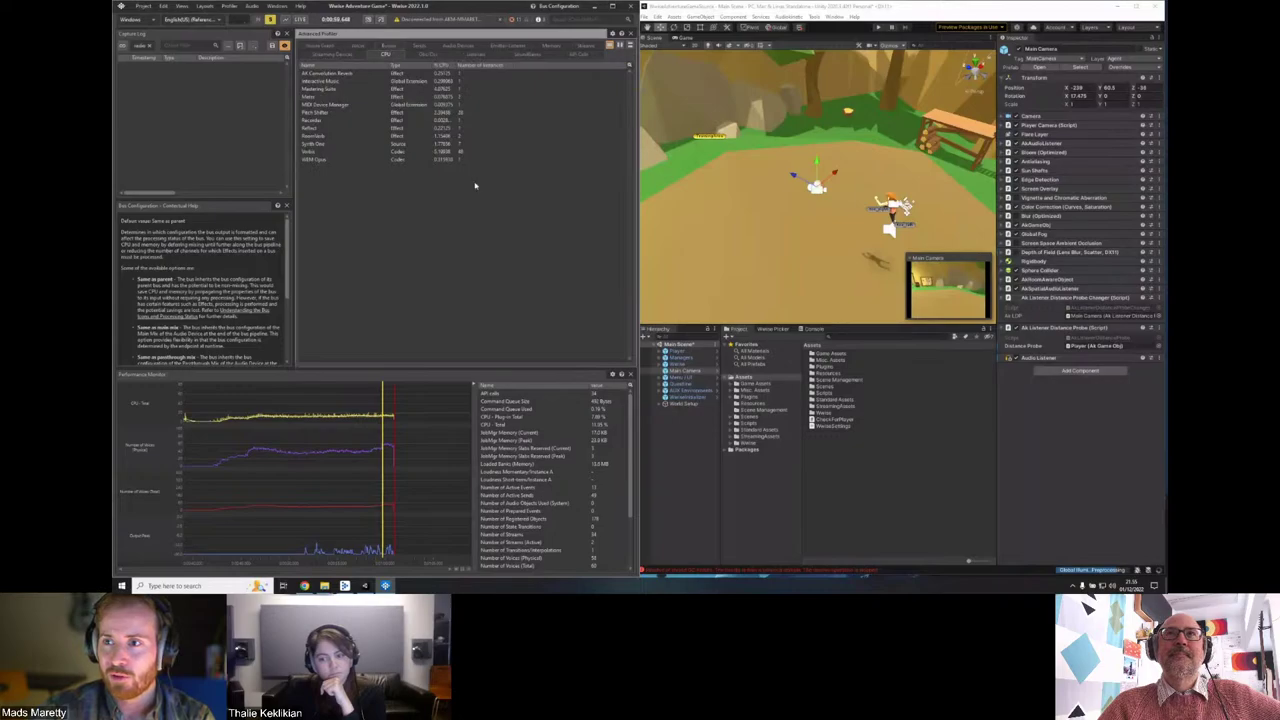
pyautogui.click(460, 114)
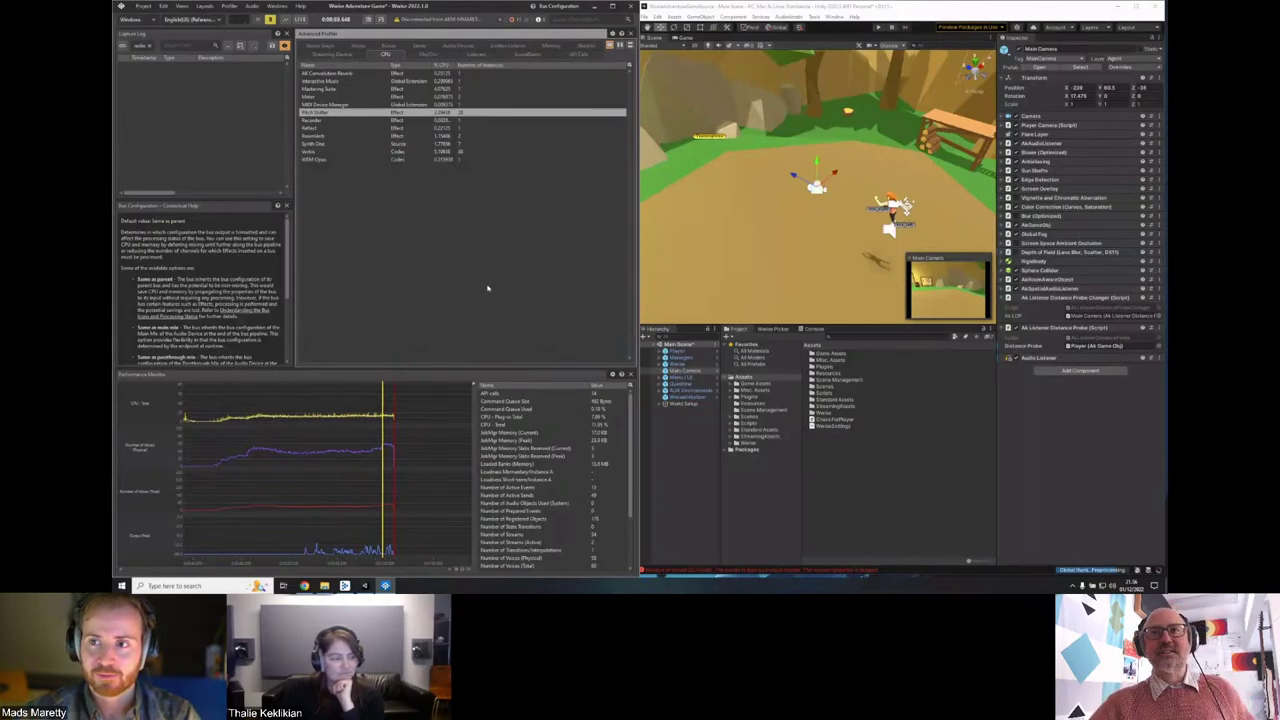
pyautogui.click(478, 195)
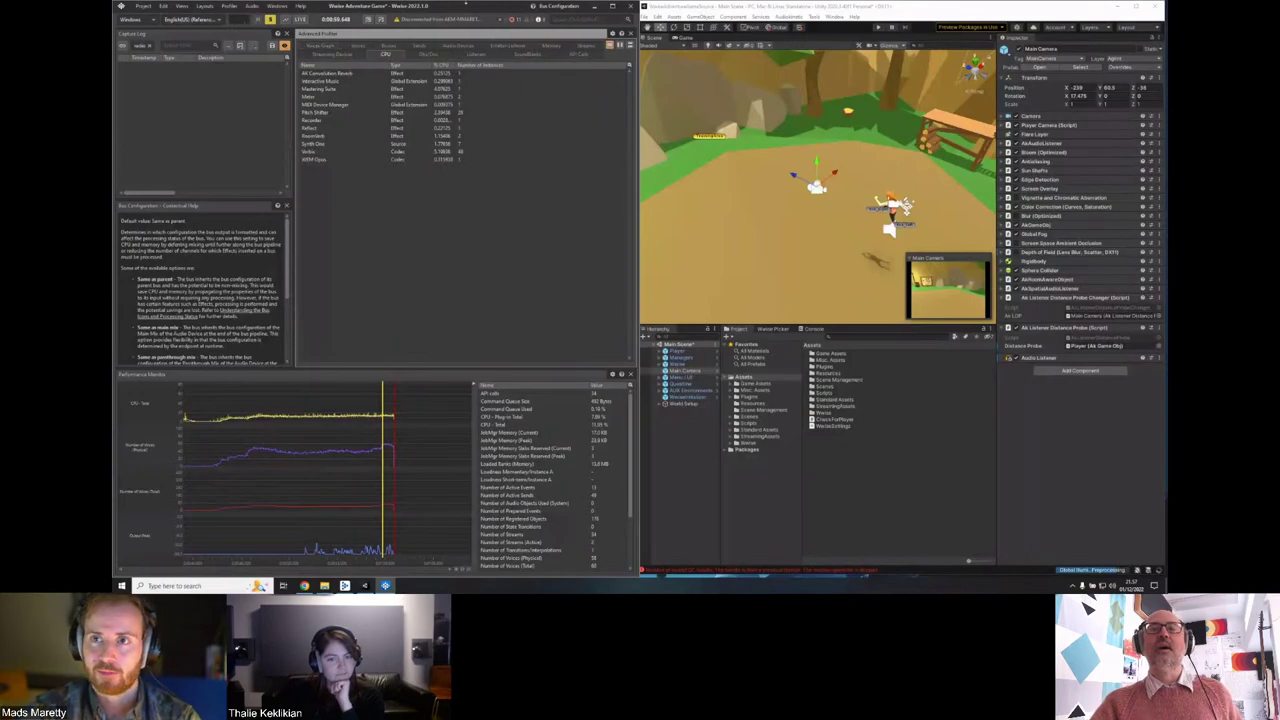
# Revisit the World bus effects in the Designer layout, and return to the Profiler layout to scan the Performance Monitor's counters.
pyautogui.click(205, 6)
pyautogui.click(211, 19)
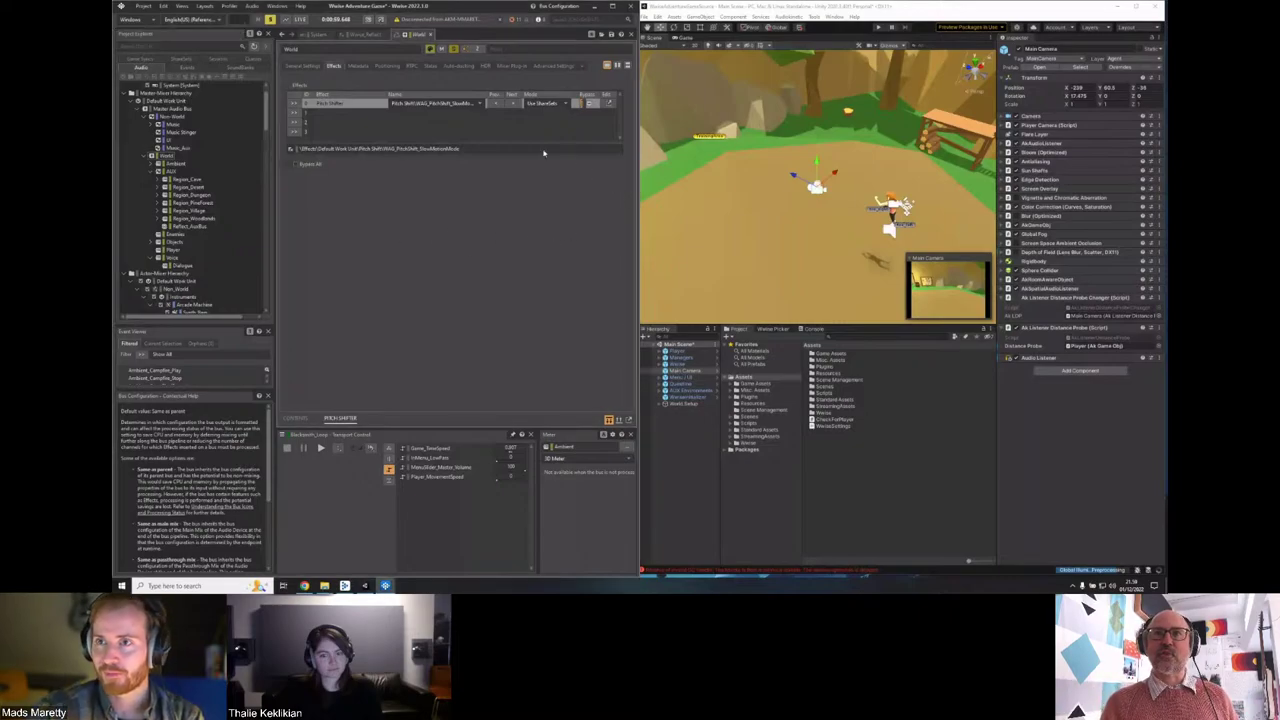
pyautogui.click(205, 6)
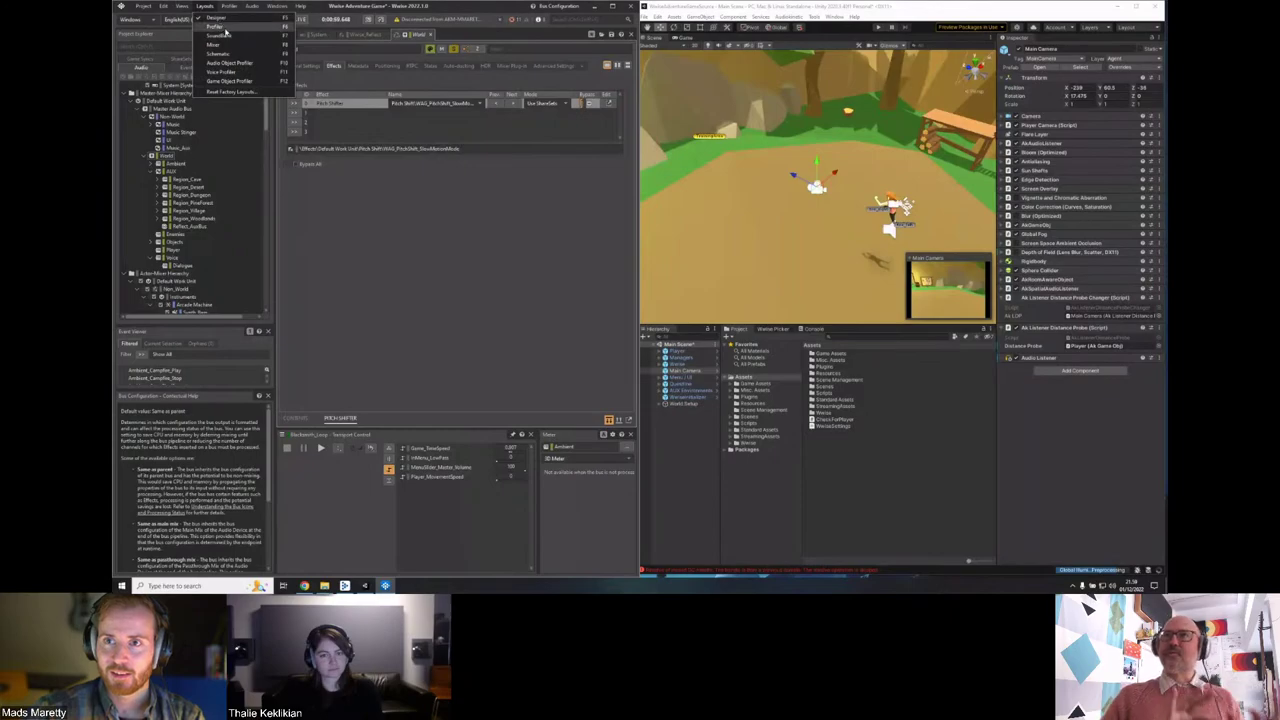
pyautogui.click(231, 26)
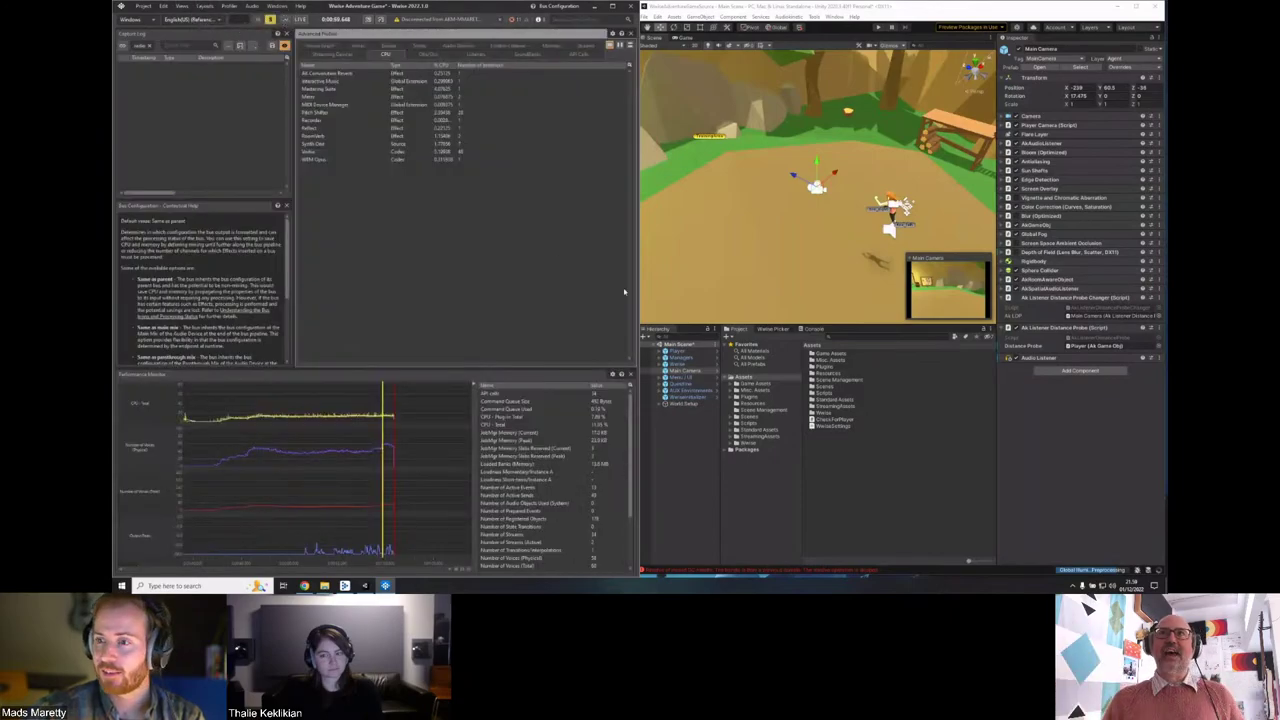
pyautogui.scroll(-3, 576, 448)
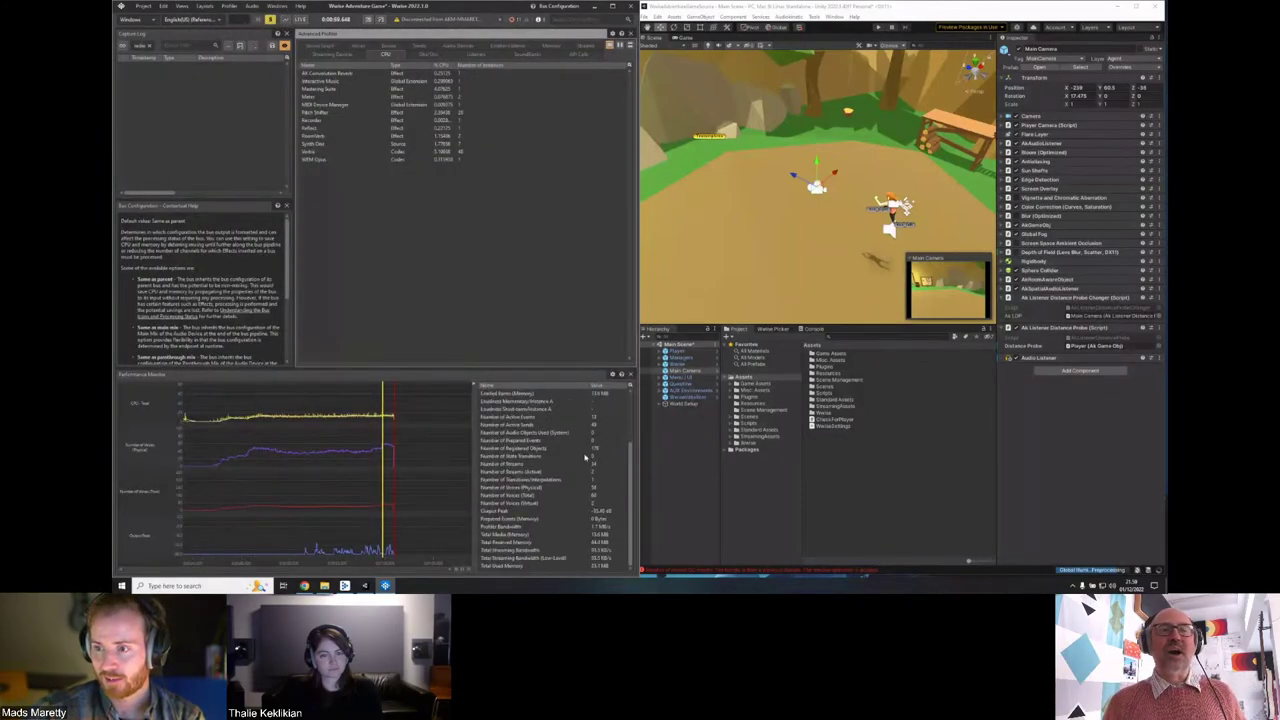
pyautogui.scroll(3, 585, 457)
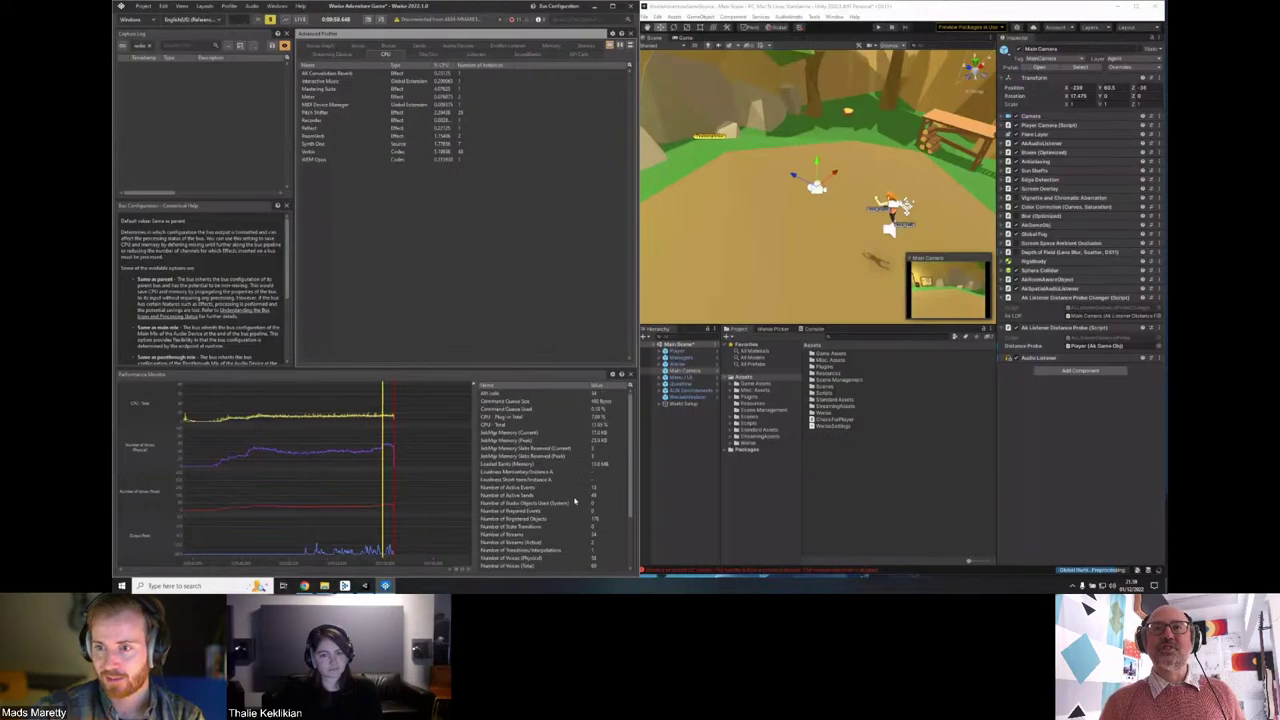
# View the radio voice in the Audio Object Profiler layout, and switch to the Game Object Profiler layout.
pyautogui.click(205, 6)
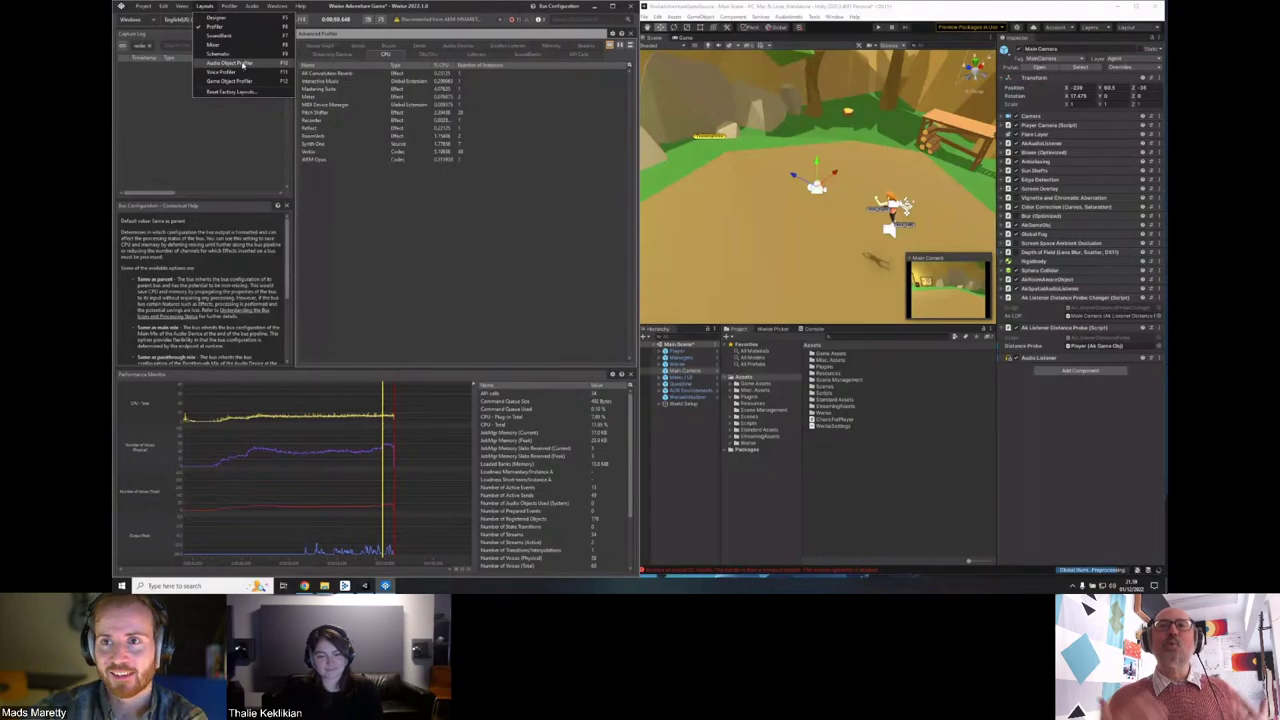
pyautogui.click(240, 64)
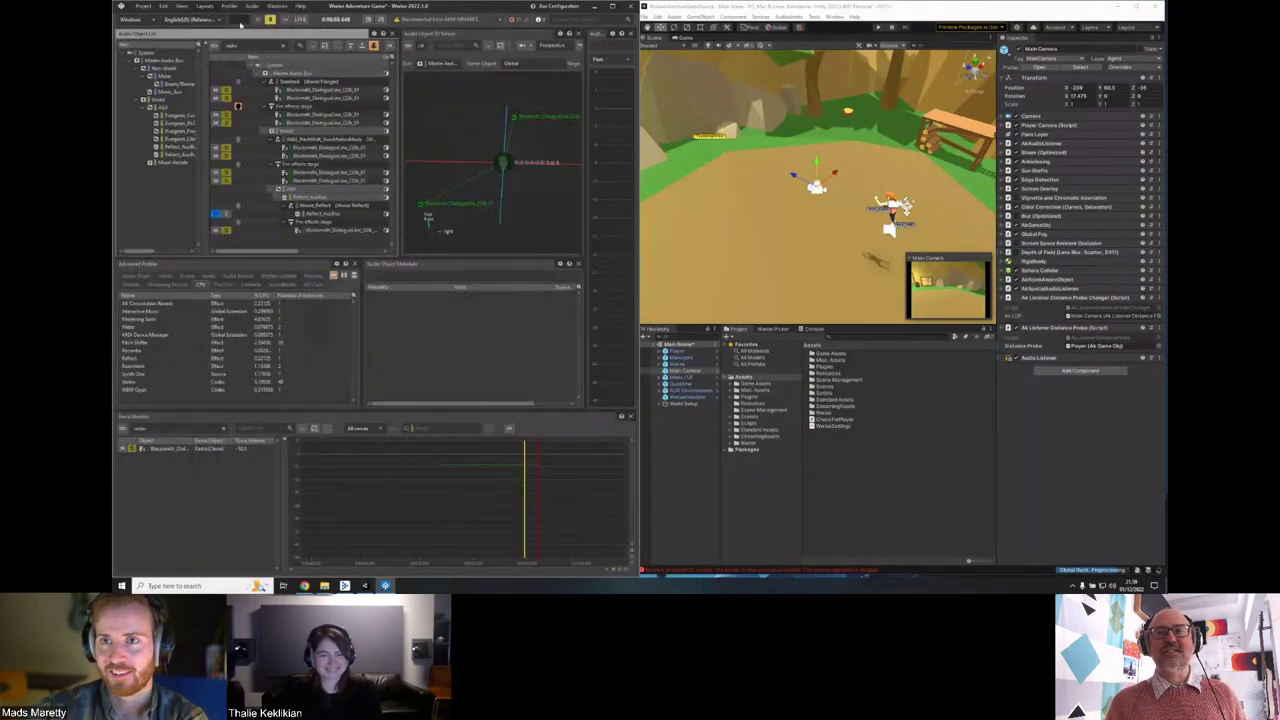
pyautogui.click(207, 7)
pyautogui.click(240, 78)
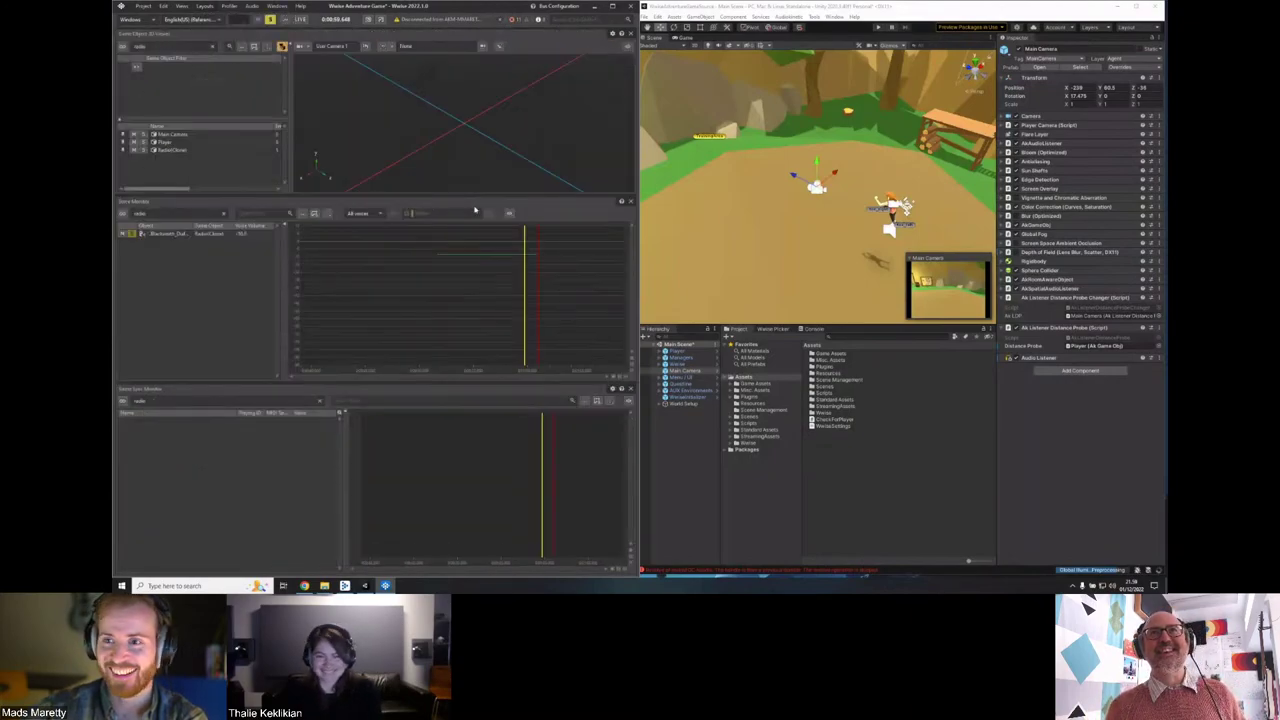
# Enlarge the Game Object 3D Viewer, rebalance the Voice and Game Sync Monitor heights, and orbit the 3D scene.
pyautogui.moveTo(510, 136); pyautogui.dragTo(500, 149)
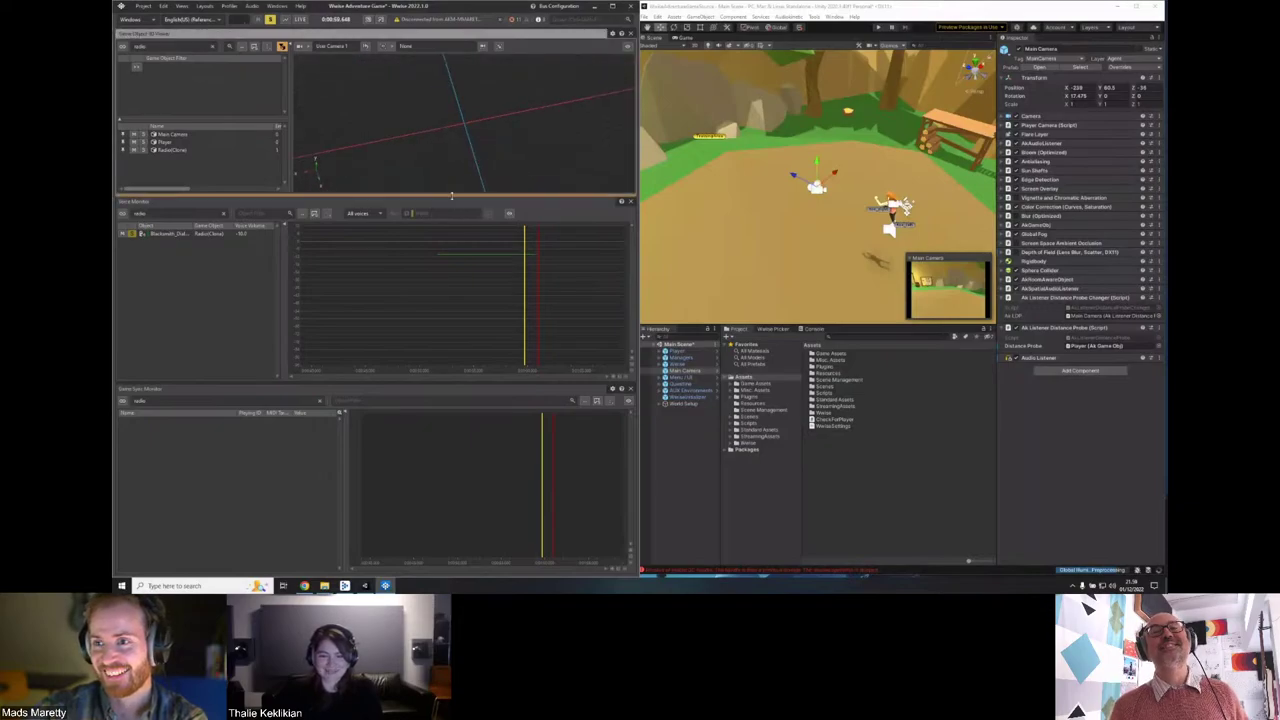
pyautogui.moveTo(457, 195); pyautogui.dragTo(465, 318)
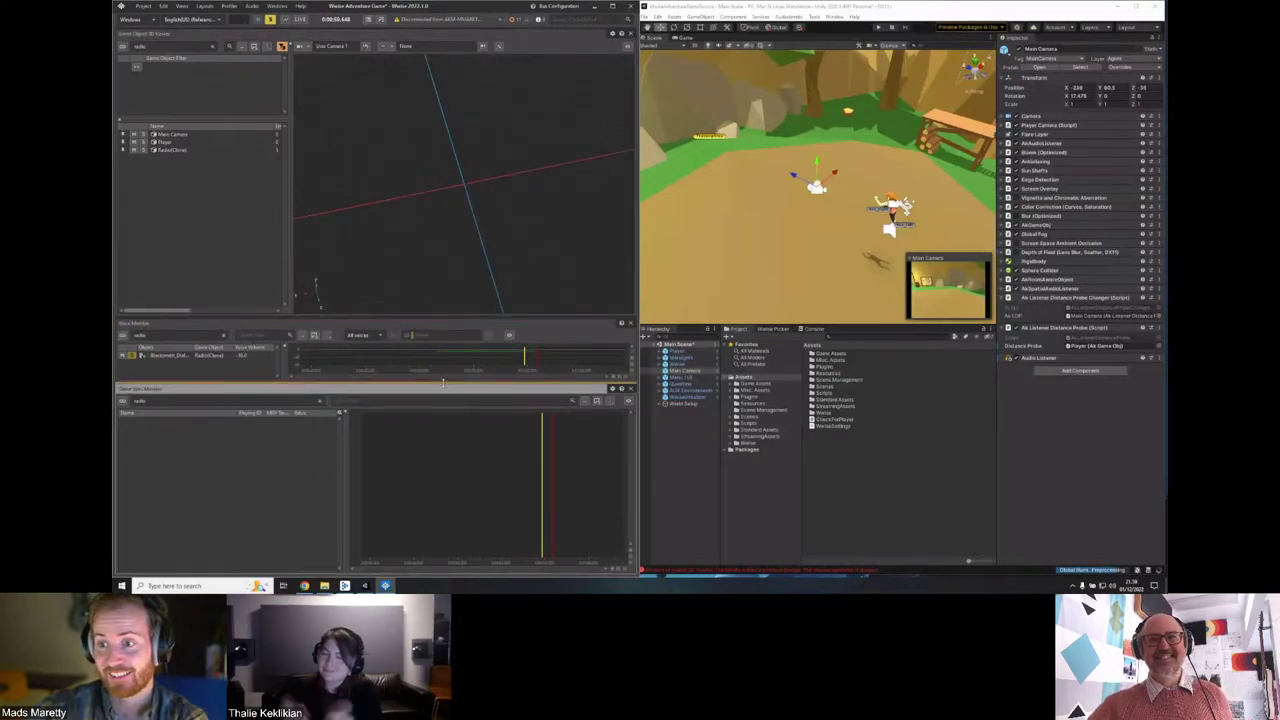
pyautogui.moveTo(443, 384); pyautogui.dragTo(448, 460)
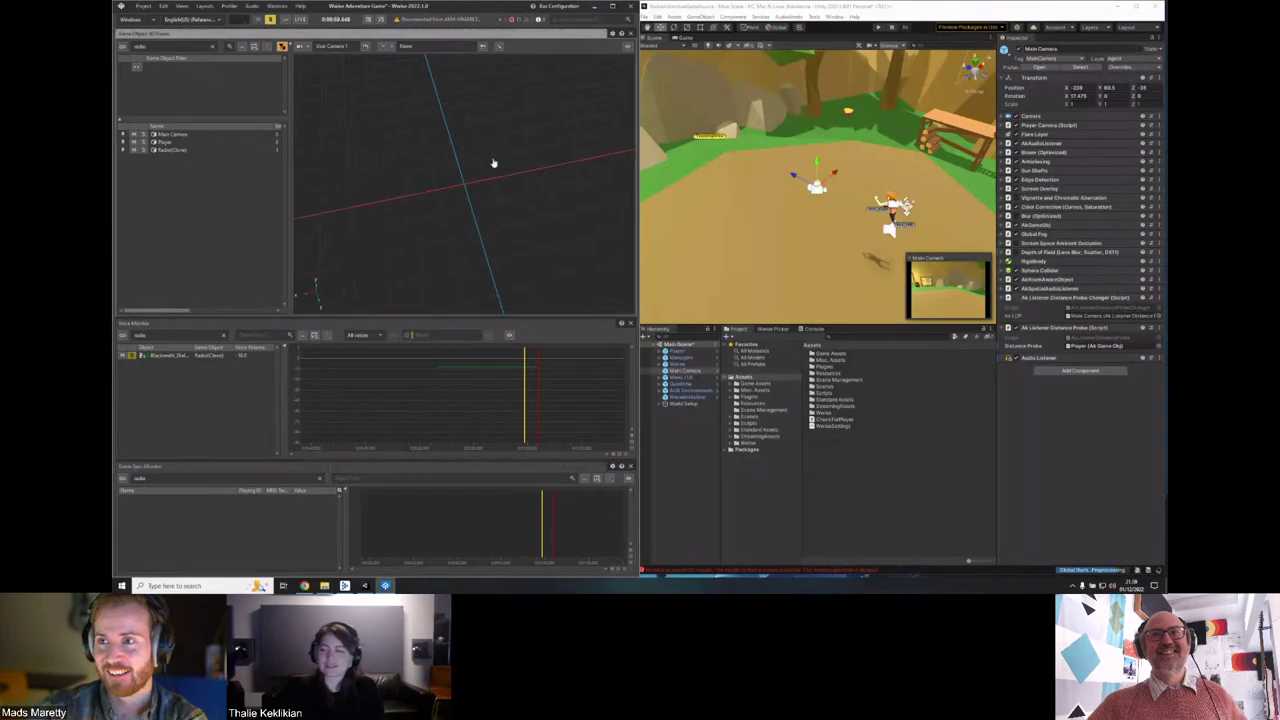
pyautogui.moveTo(494, 163); pyautogui.dragTo(523, 209)
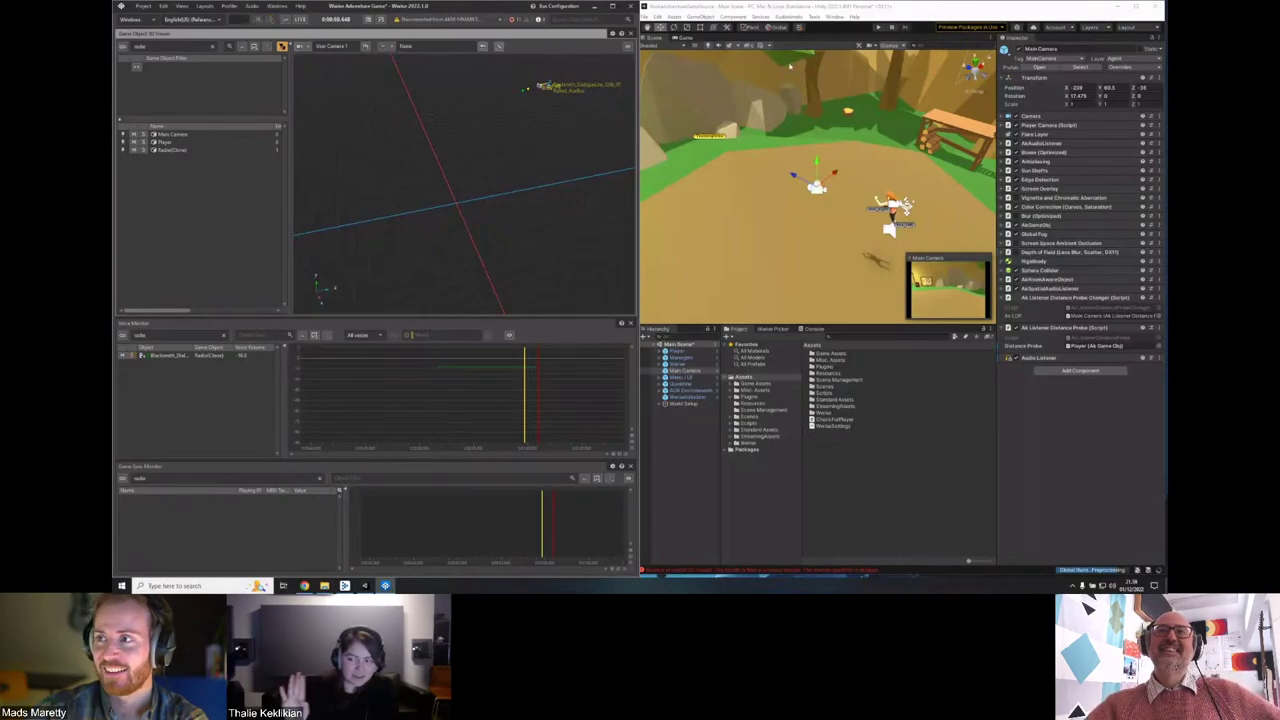
# Start the game in Unity and turn on Spatial Audio in the in-game audio settings.
pyautogui.click(879, 27)
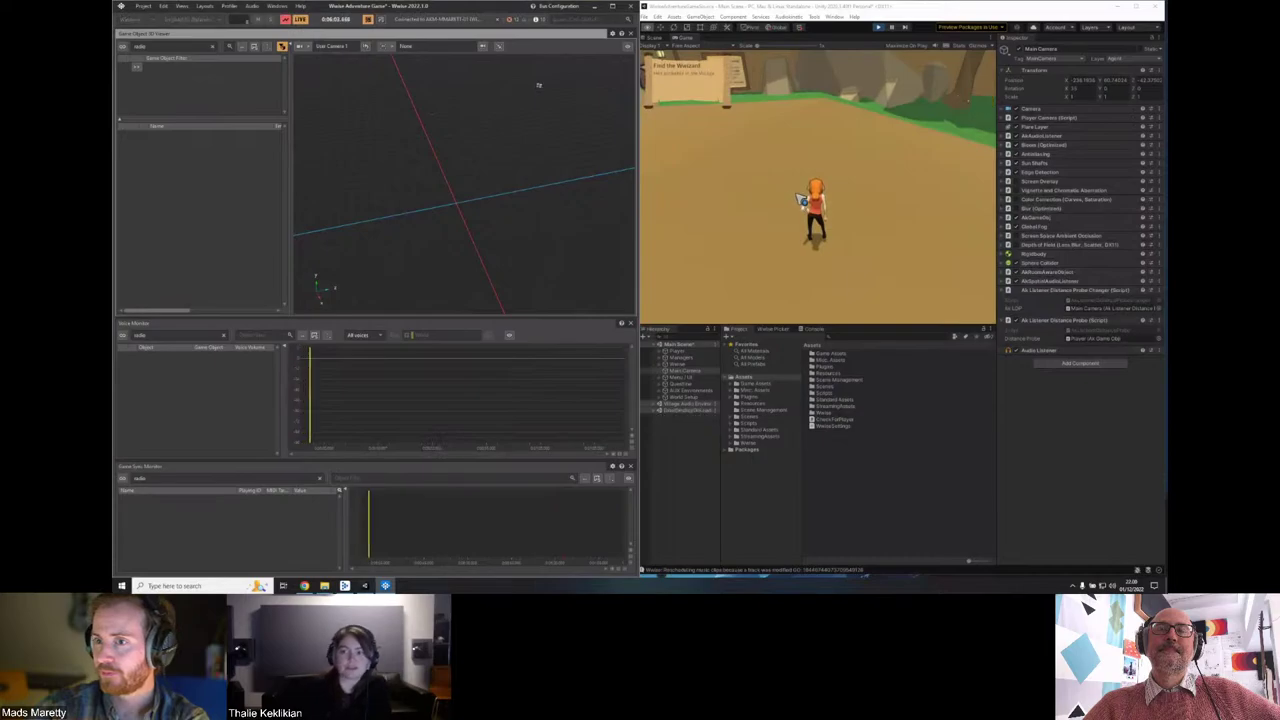
pyautogui.press('Escape')
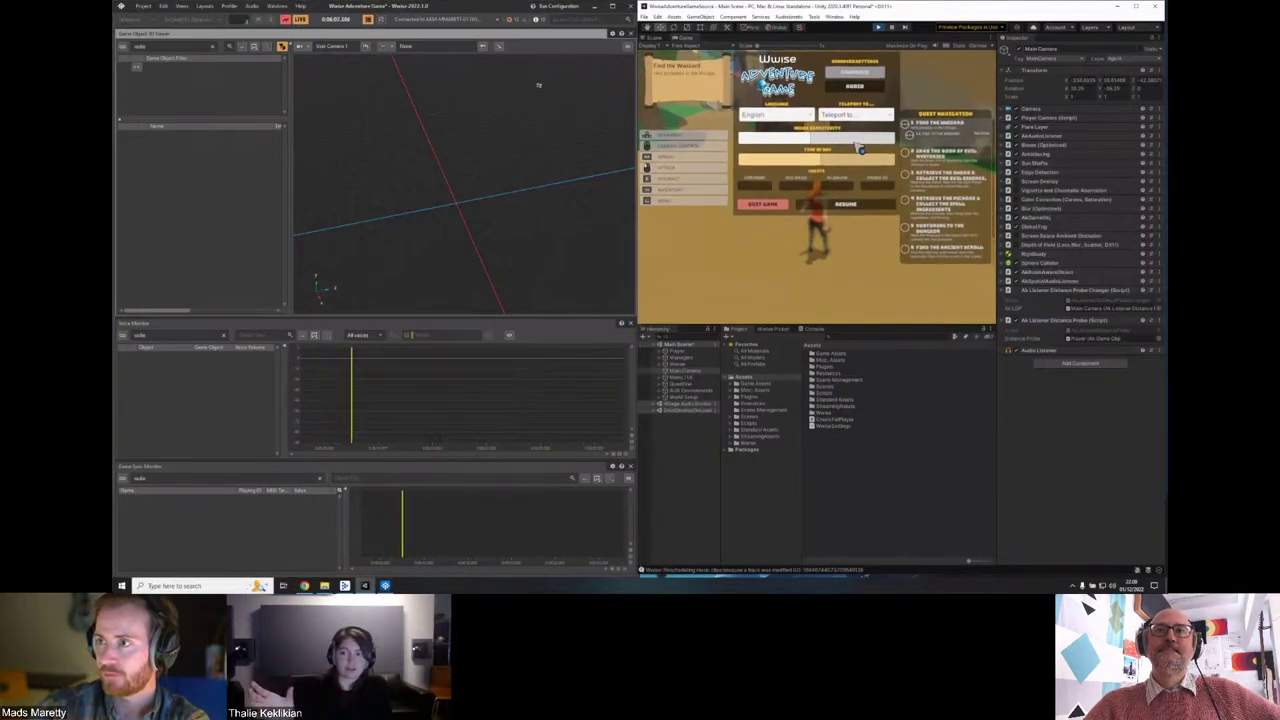
pyautogui.click(858, 88)
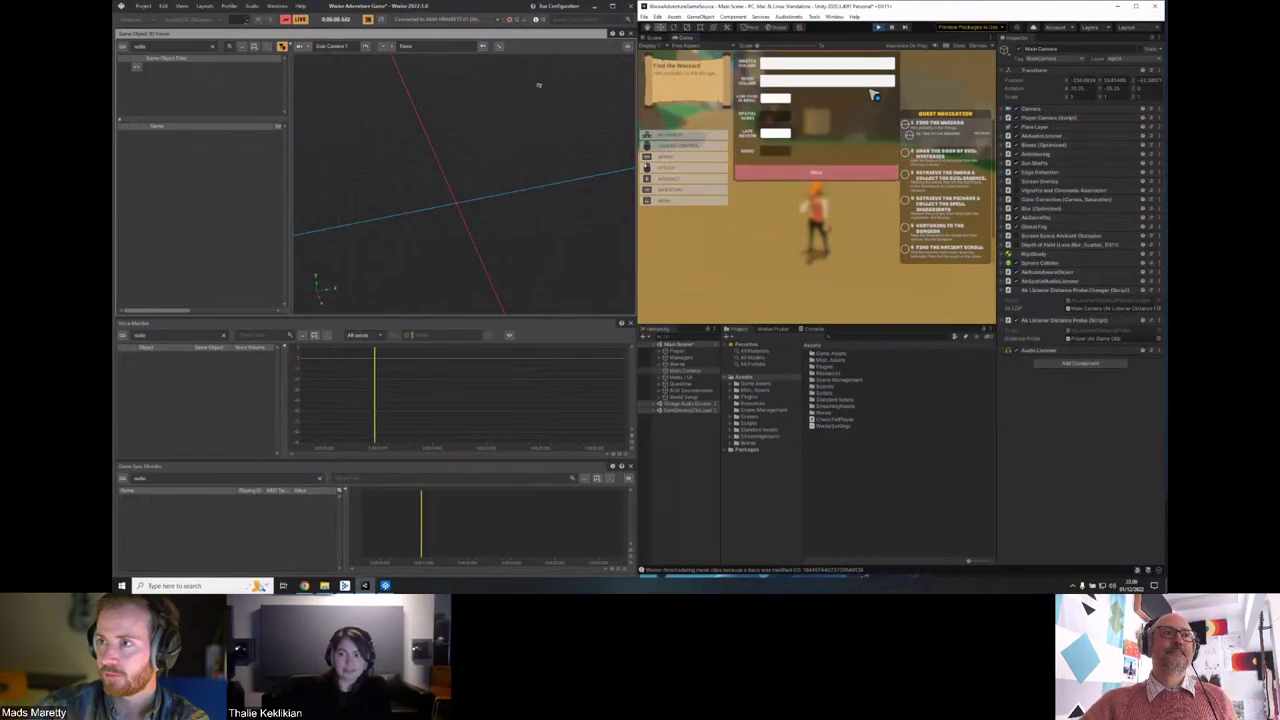
pyautogui.click(784, 122)
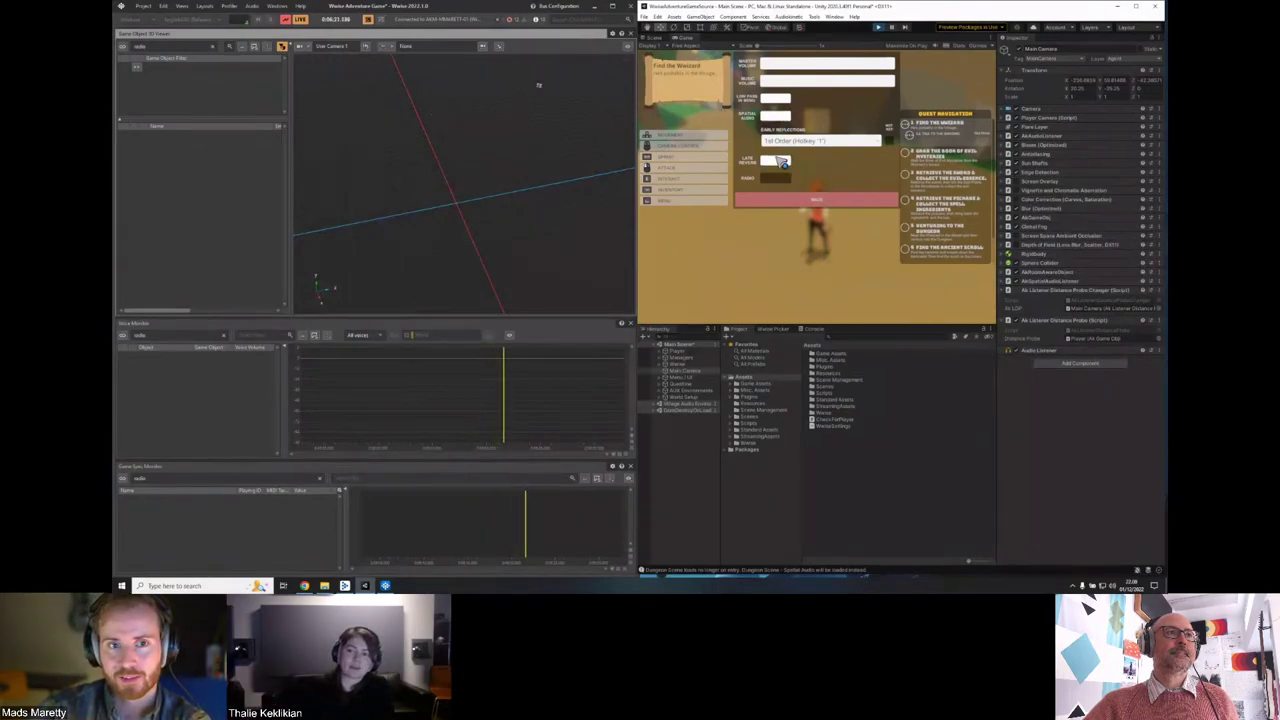
# Leave the in-game audio settings and teleport the player character to the dungeon.
pyautogui.click(828, 200)
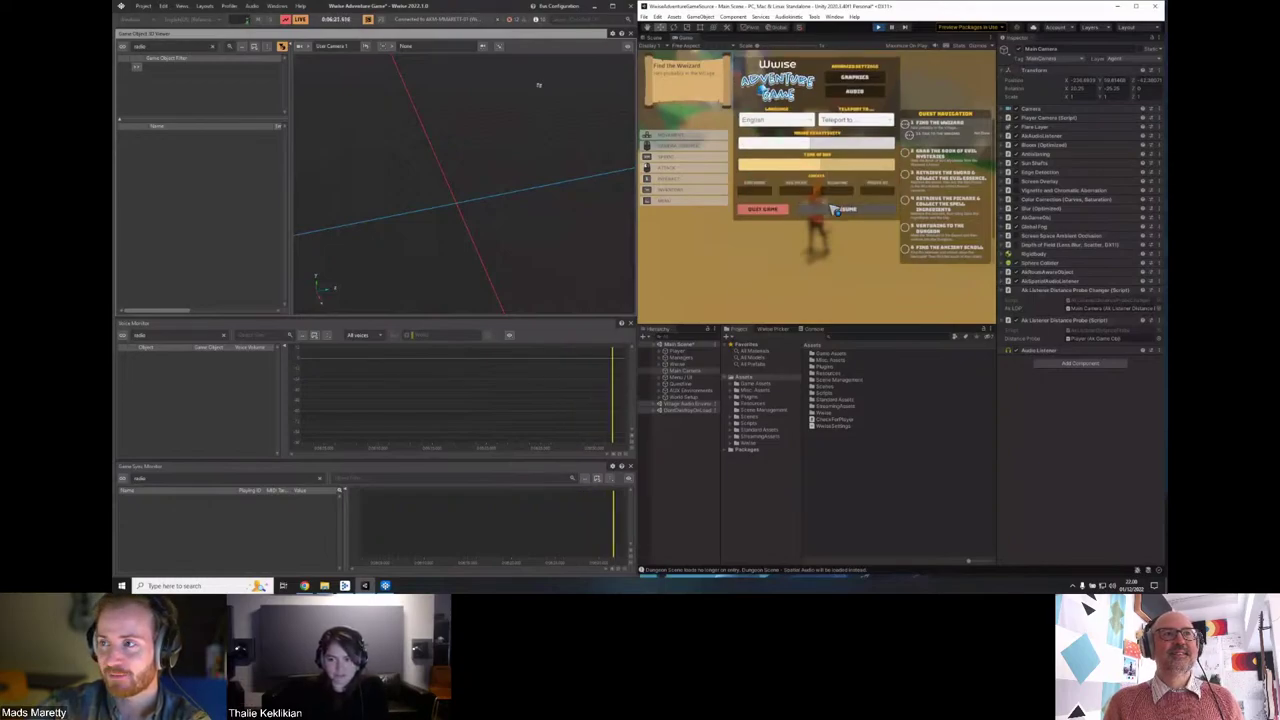
pyautogui.click(855, 114)
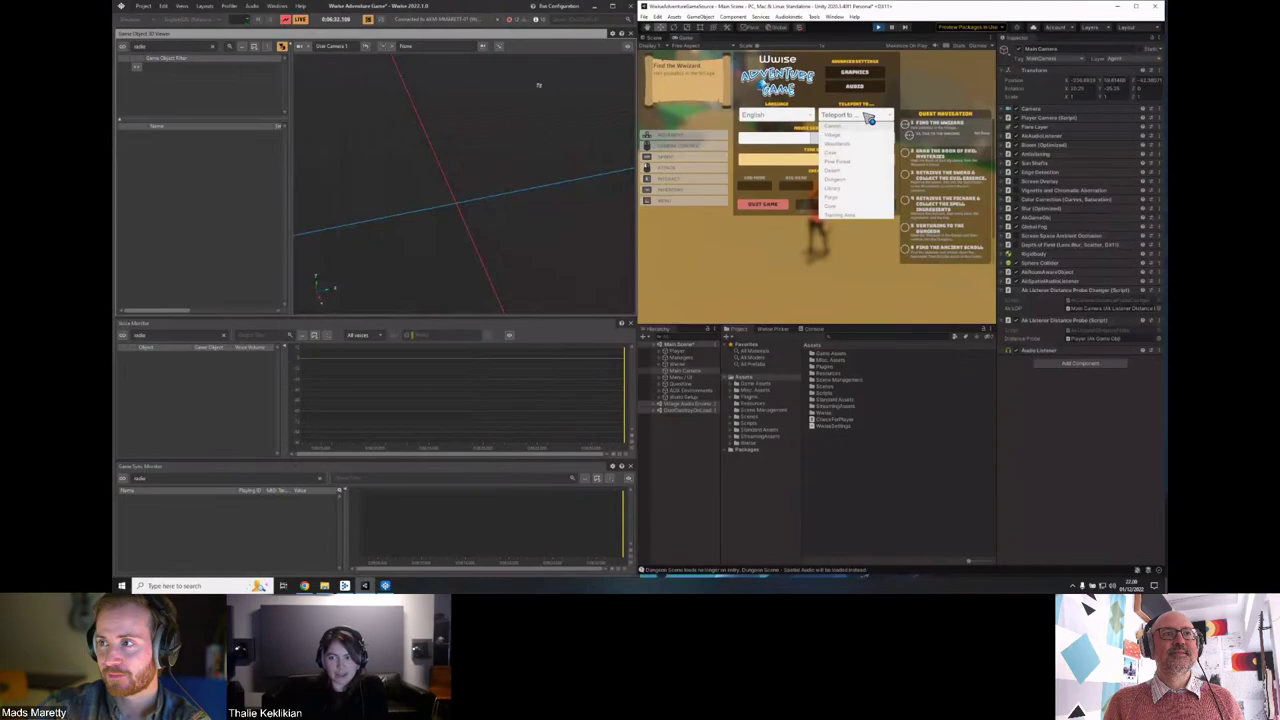
pyautogui.click(856, 185)
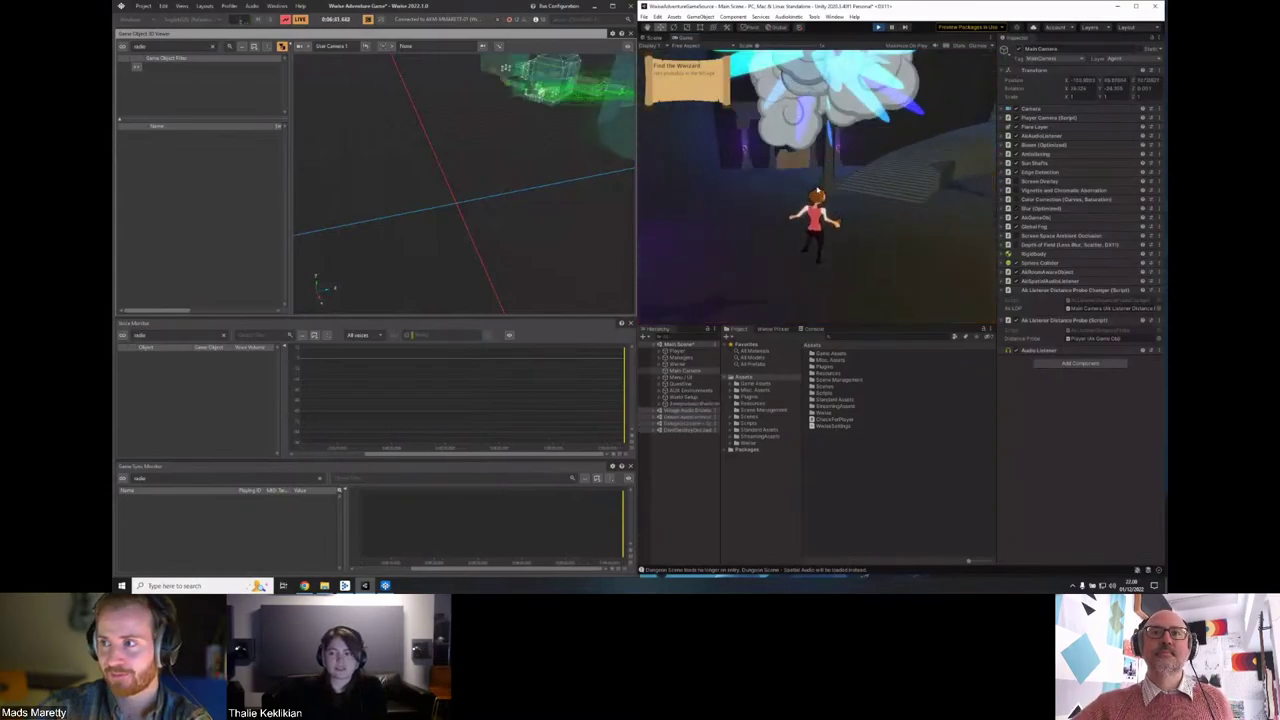
# Clear the "radio" filter and inspect the dungeon's geometry and emitters in the Game Object 3D Viewer.
pyautogui.moveTo(586, 114); pyautogui.dragTo(256, 261)
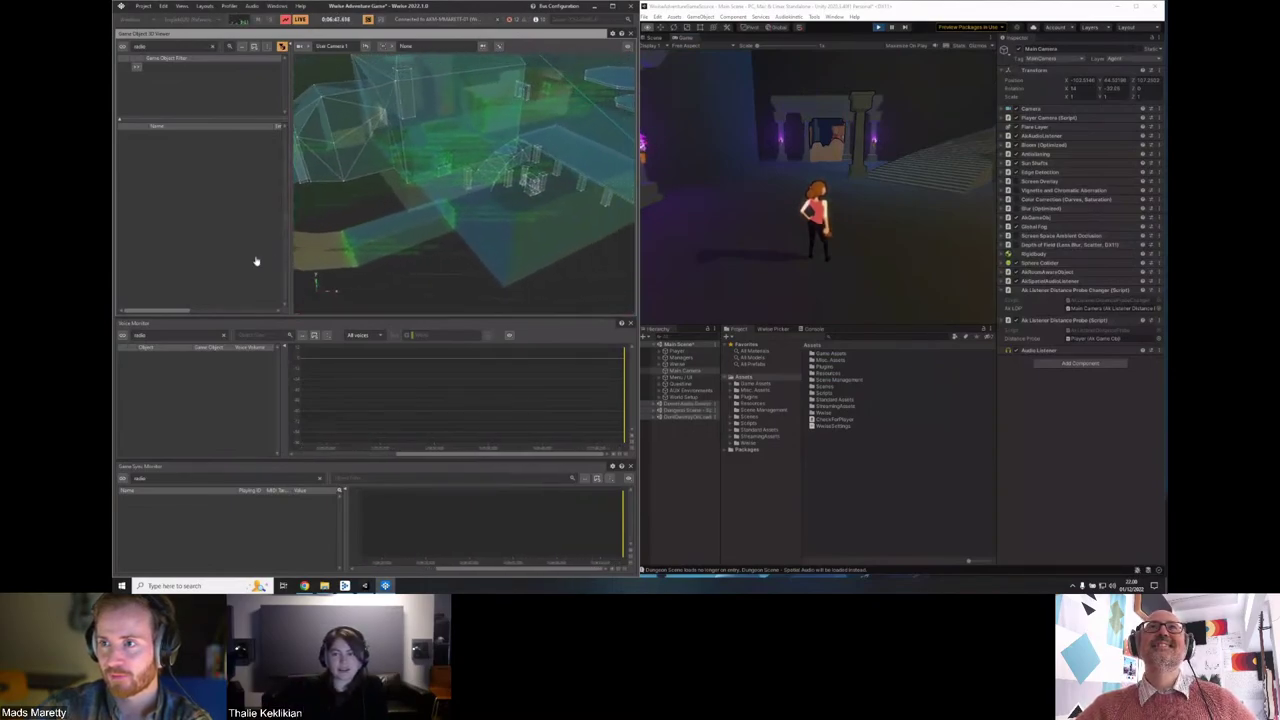
pyautogui.click(211, 46)
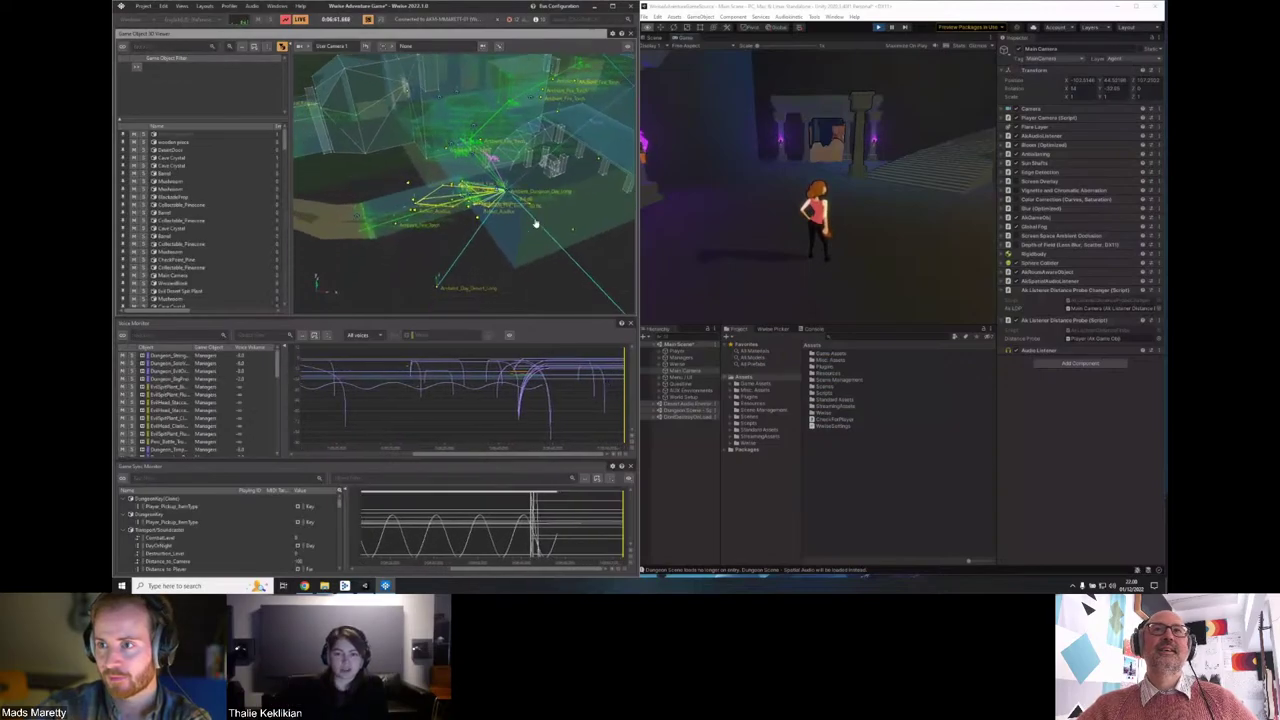
pyautogui.moveTo(536, 224); pyautogui.dragTo(550, 202)
pyautogui.moveTo(536, 215)
pyautogui.mouseDown()
pyautogui.moveTo(490, 229)
pyautogui.moveTo(514, 206)
pyautogui.moveTo(537, 240)
pyautogui.mouseUp()
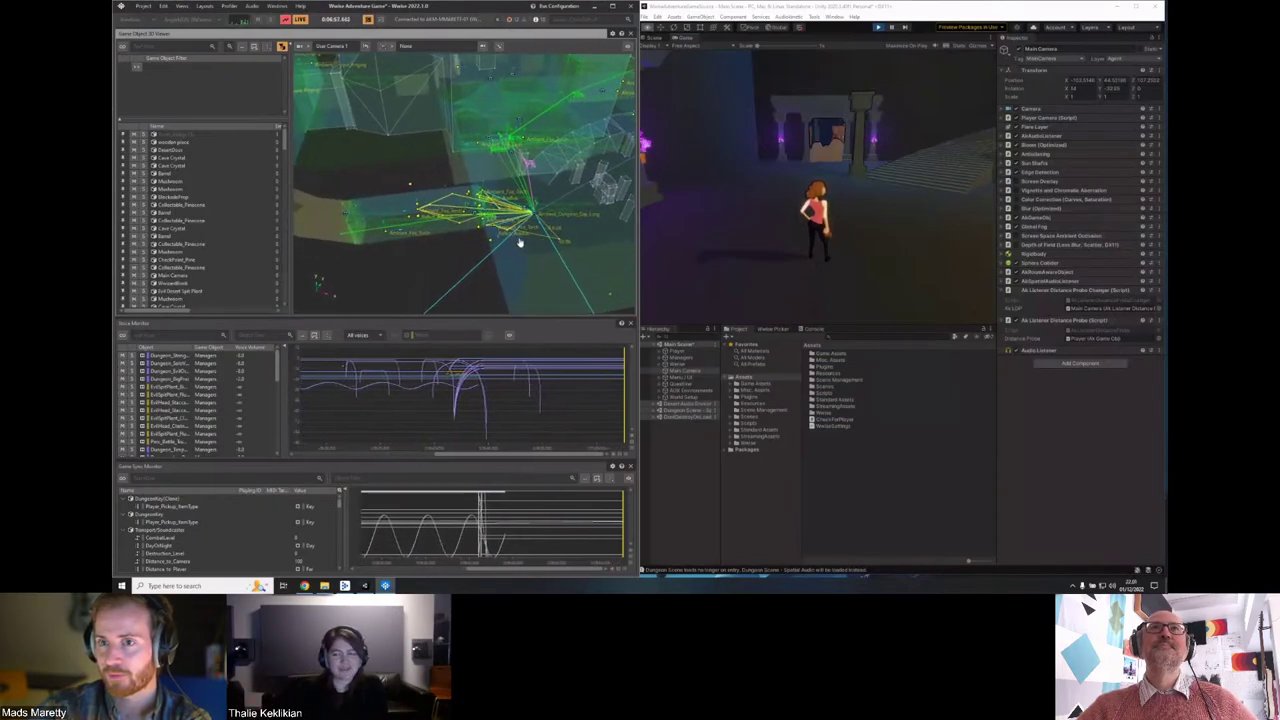
# Check the audio settings in the in-game menu and return to gameplay.
pyautogui.click(872, 93)
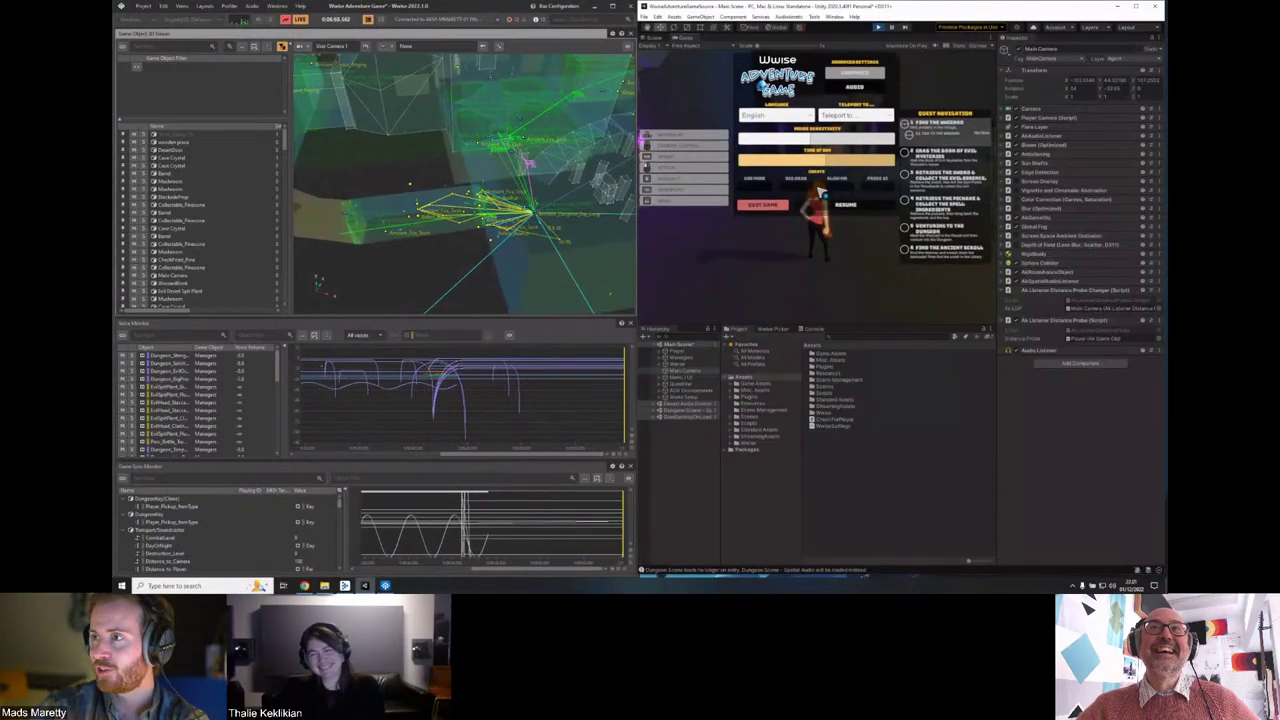
pyautogui.press('Escape')
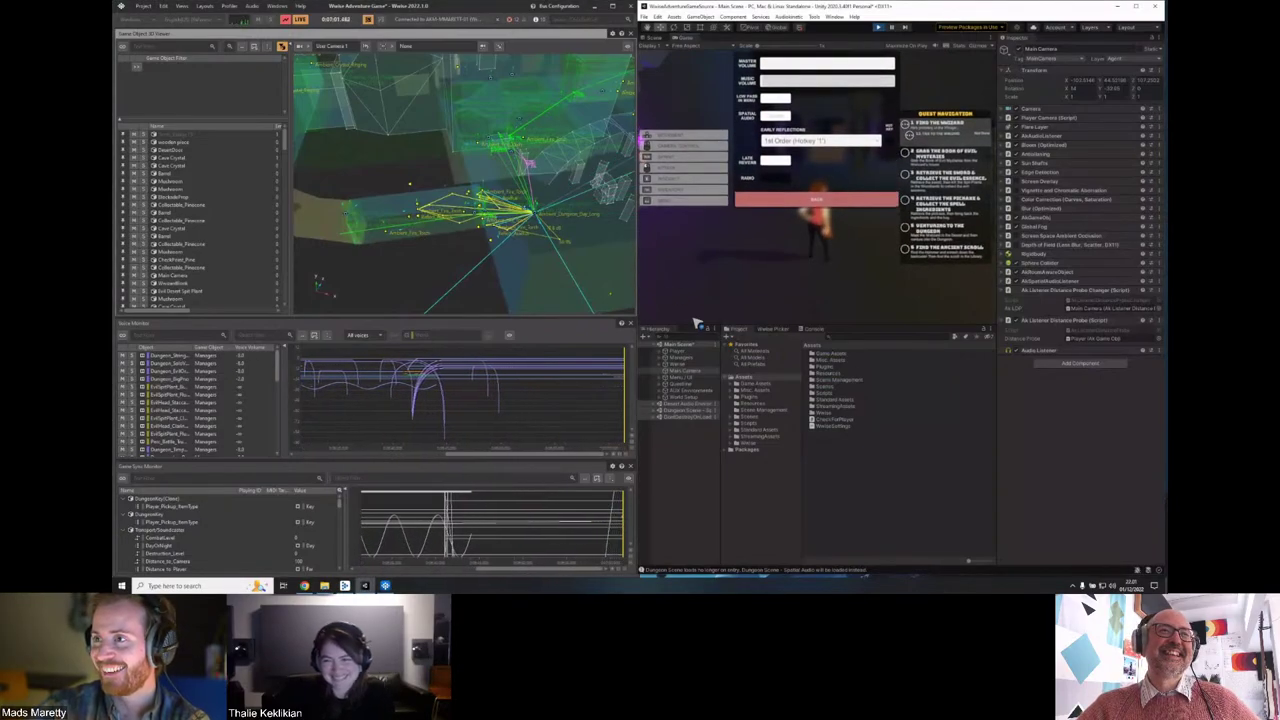
pyautogui.press('Escape')
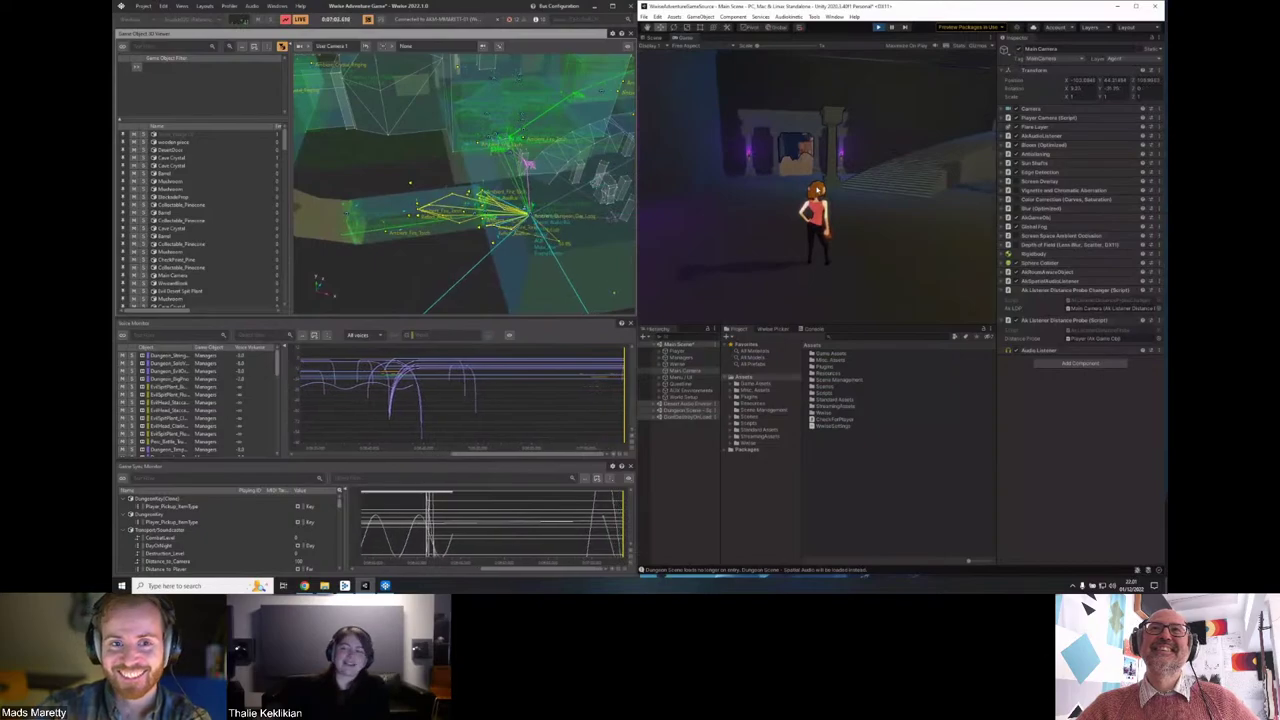
# Filter the profiler objects by "cam" and set the Game Object 3D Viewer to follow the Player game object.
pyautogui.click(508, 186)
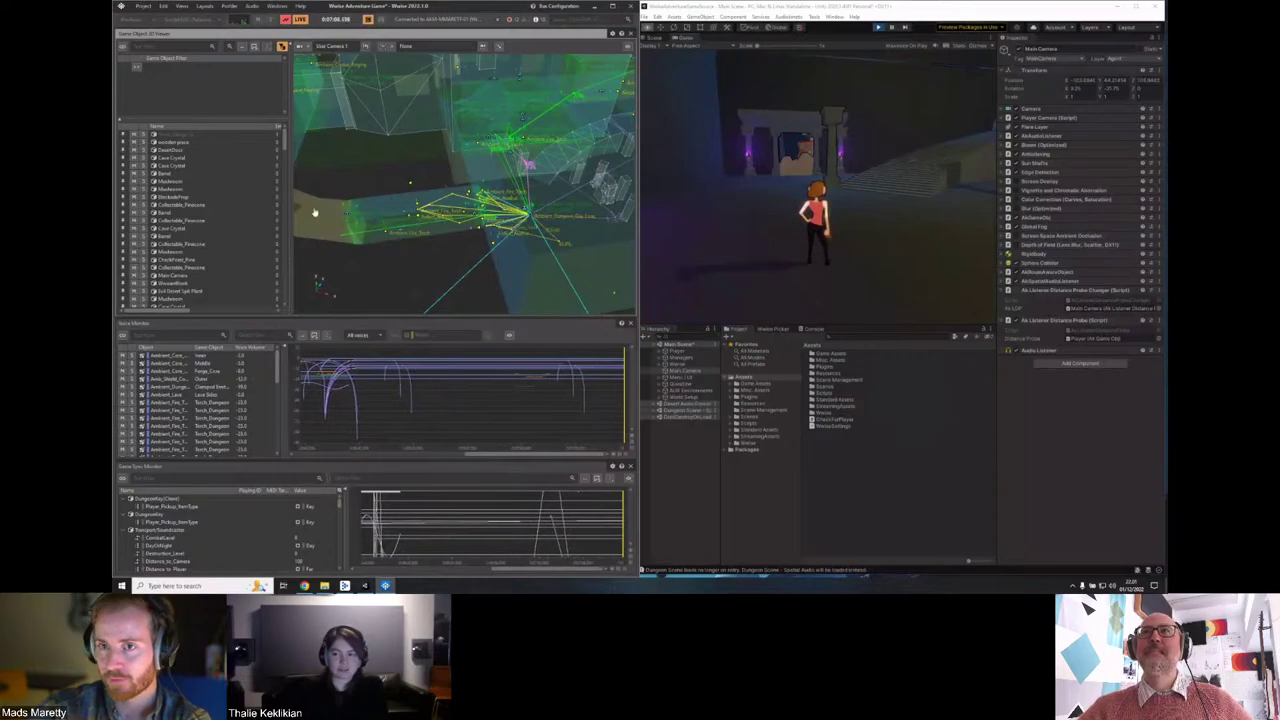
pyautogui.click(383, 46)
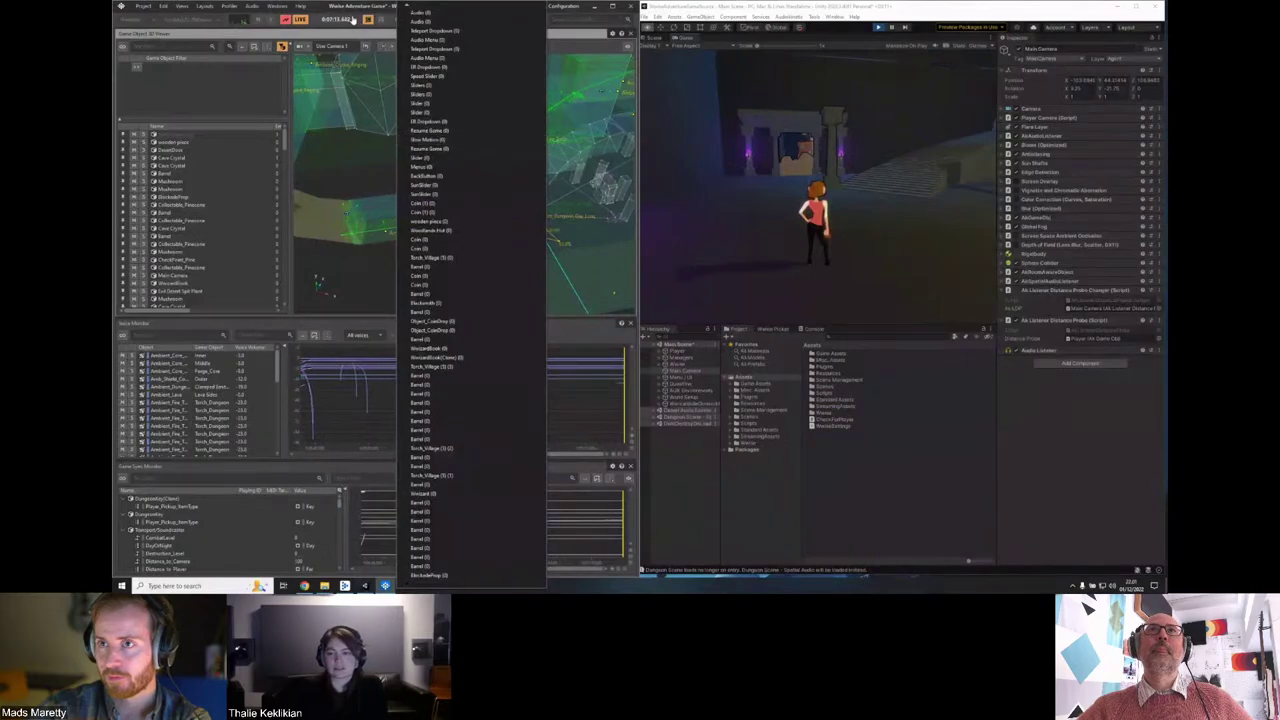
pyautogui.click(356, 21)
pyautogui.click(185, 47)
pyautogui.write('cam')
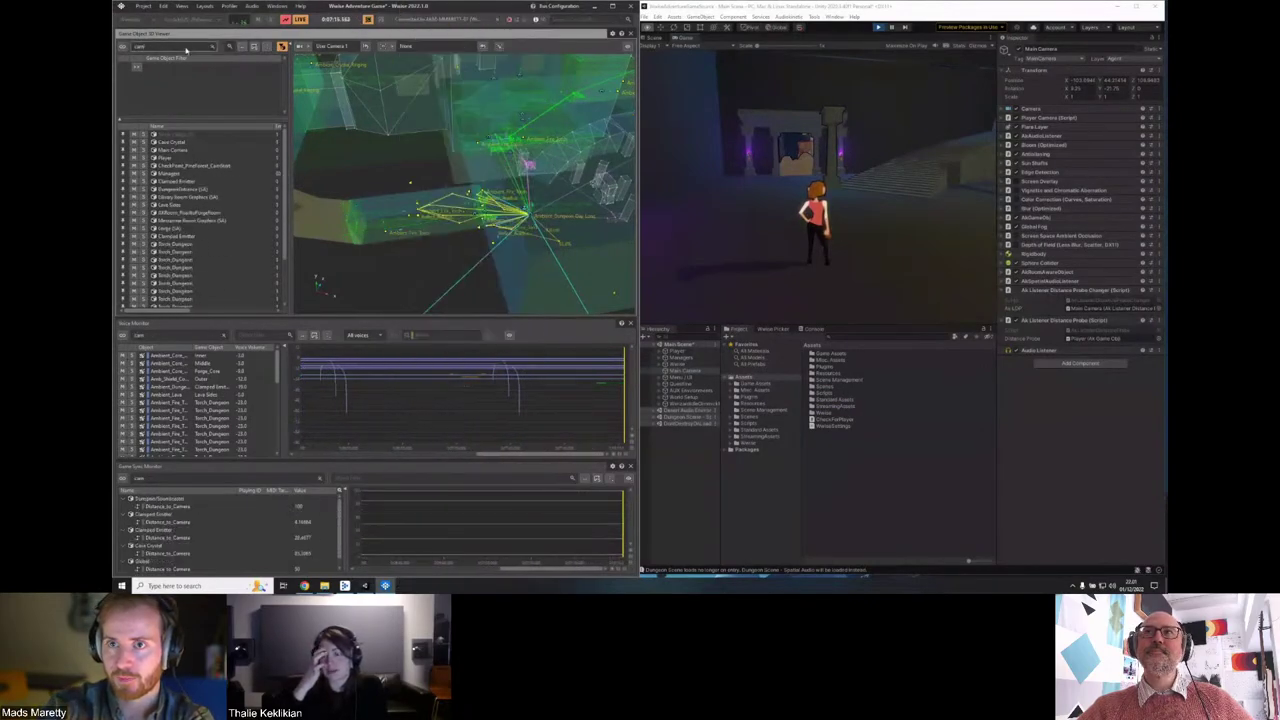
pyautogui.click(383, 46)
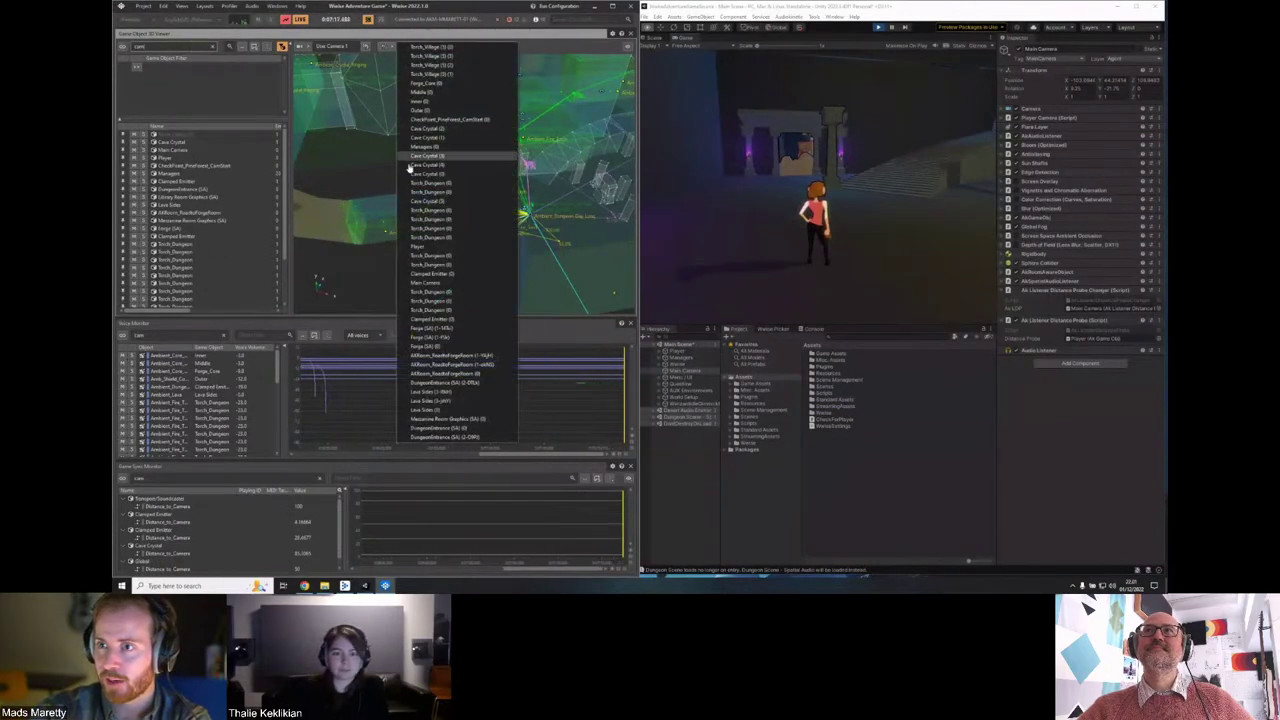
pyautogui.click(427, 248)
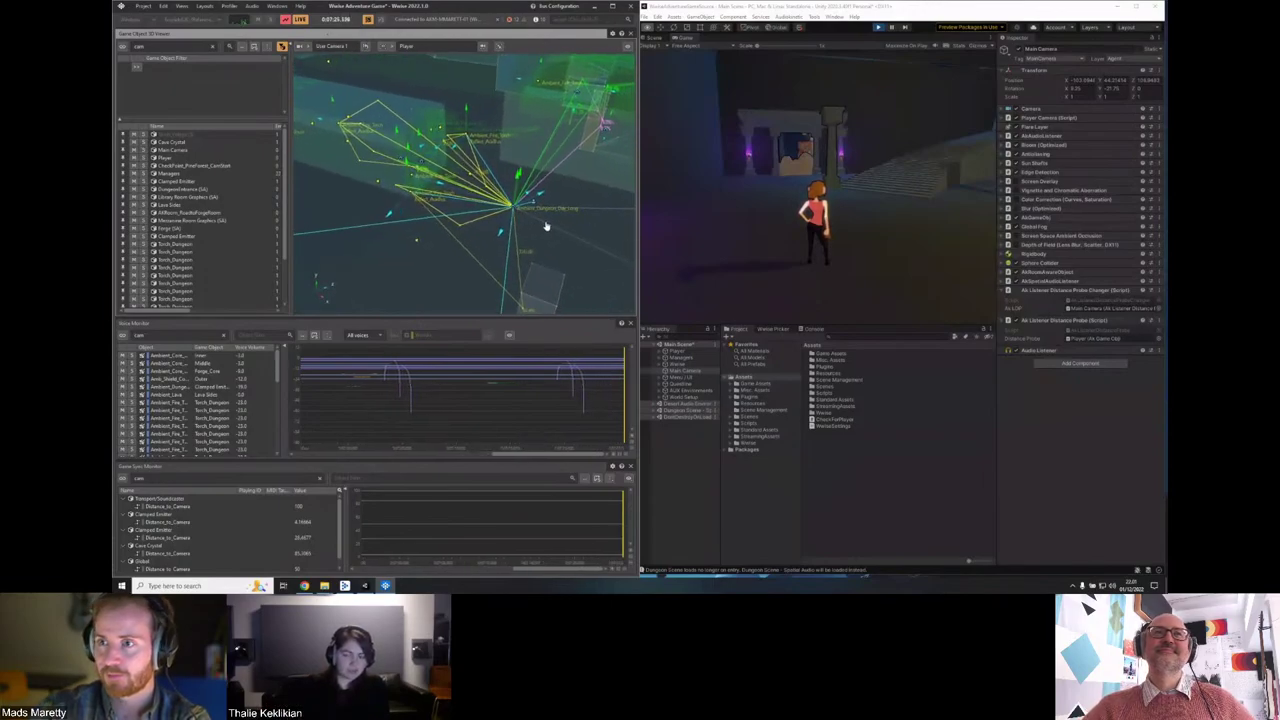
# Examine the sound paths around the player and the room's pillars and statue in the Game Object 3D Viewer.
pyautogui.scroll(3, 545, 215)
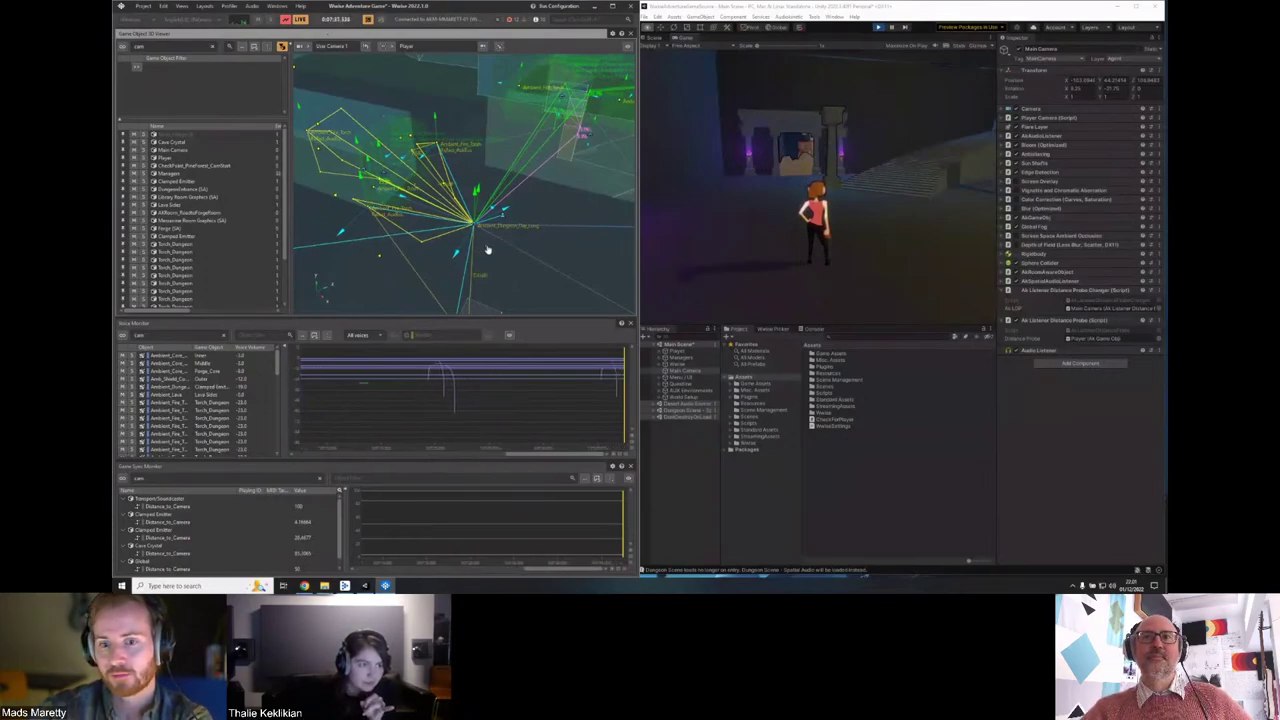
pyautogui.moveTo(487, 249); pyautogui.dragTo(553, 220)
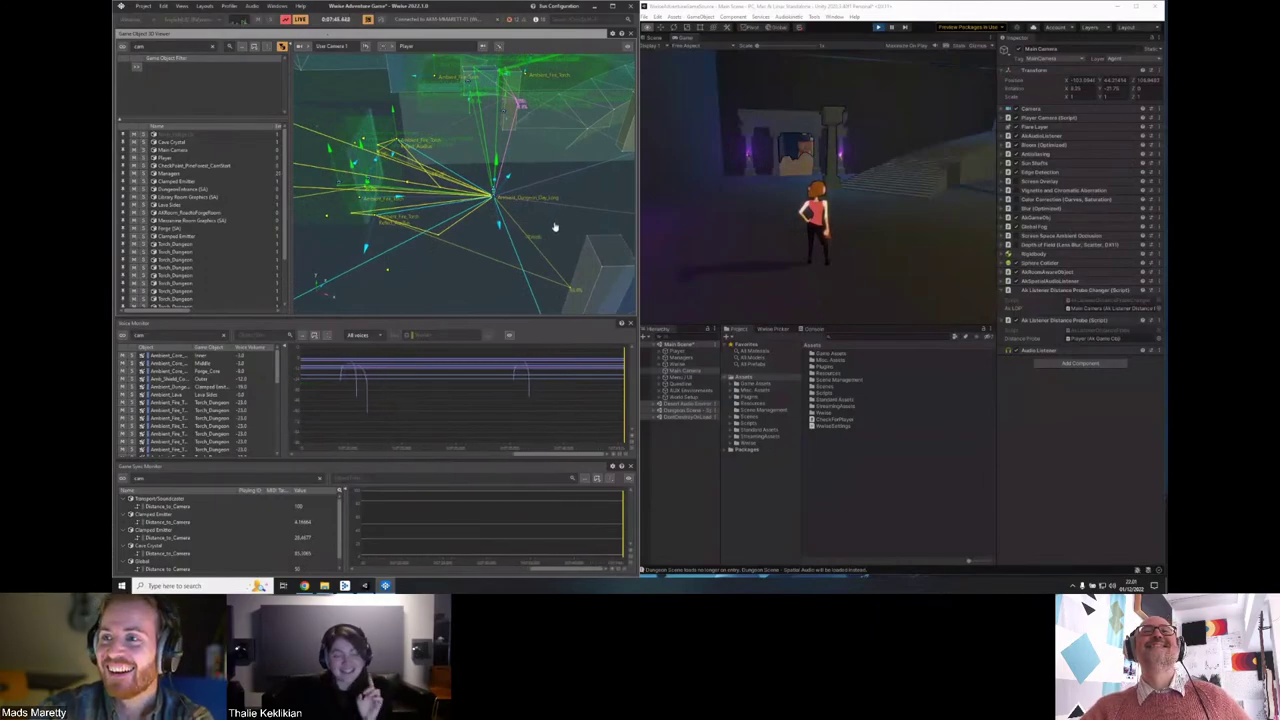
pyautogui.moveTo(555, 227); pyautogui.dragTo(463, 236)
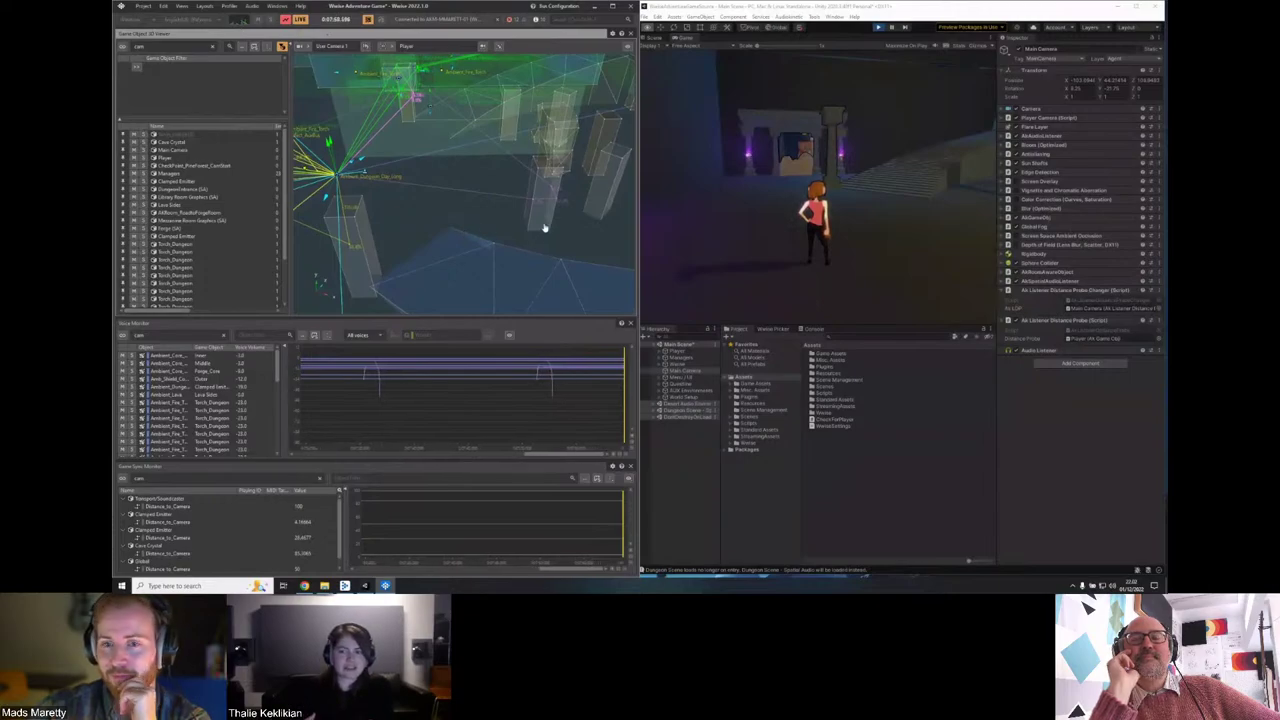
pyautogui.moveTo(544, 228); pyautogui.dragTo(497, 200)
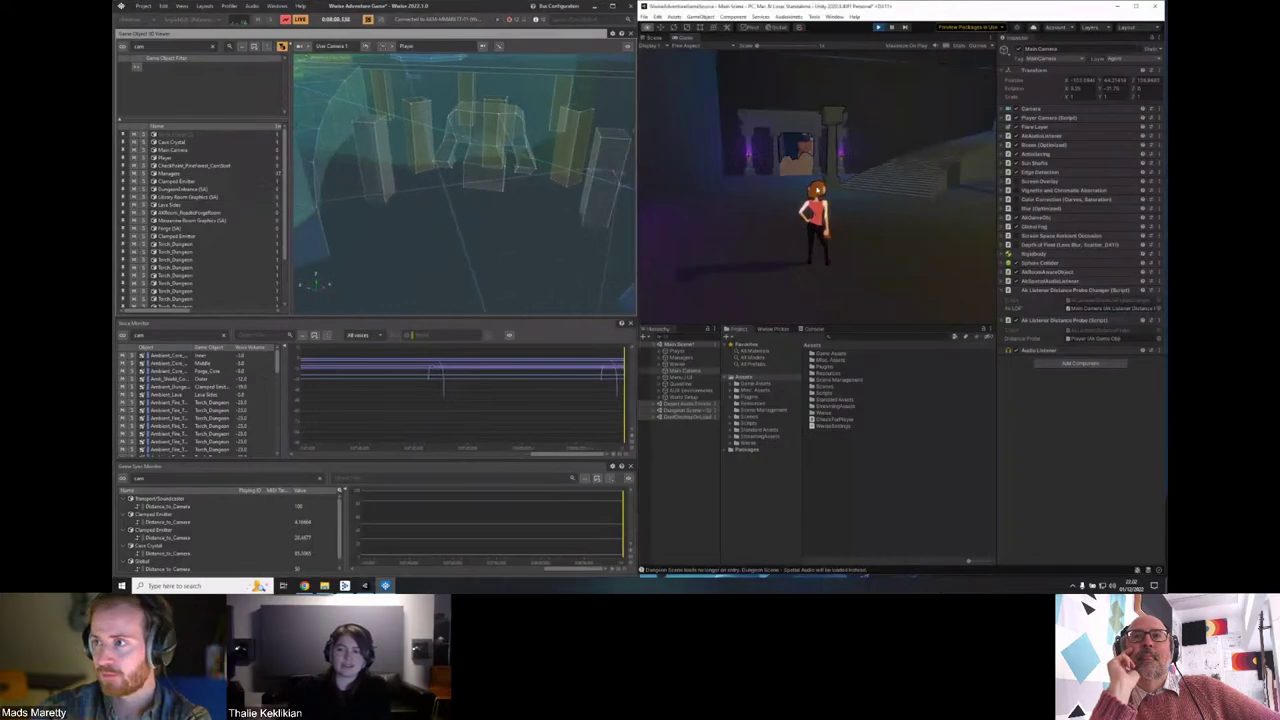
# Move the character across the dungeon room near a pillar and examine the sound paths around it in the 3D Viewer.
pyautogui.press('w')
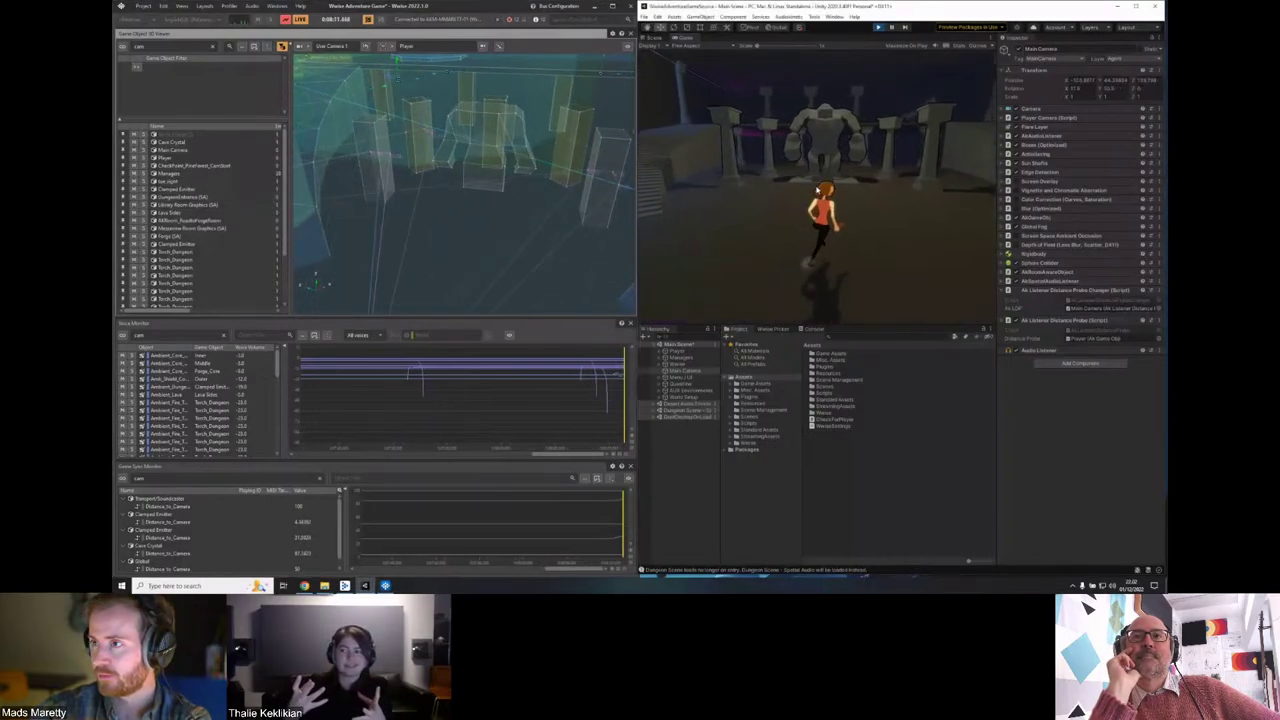
pyautogui.press('w')
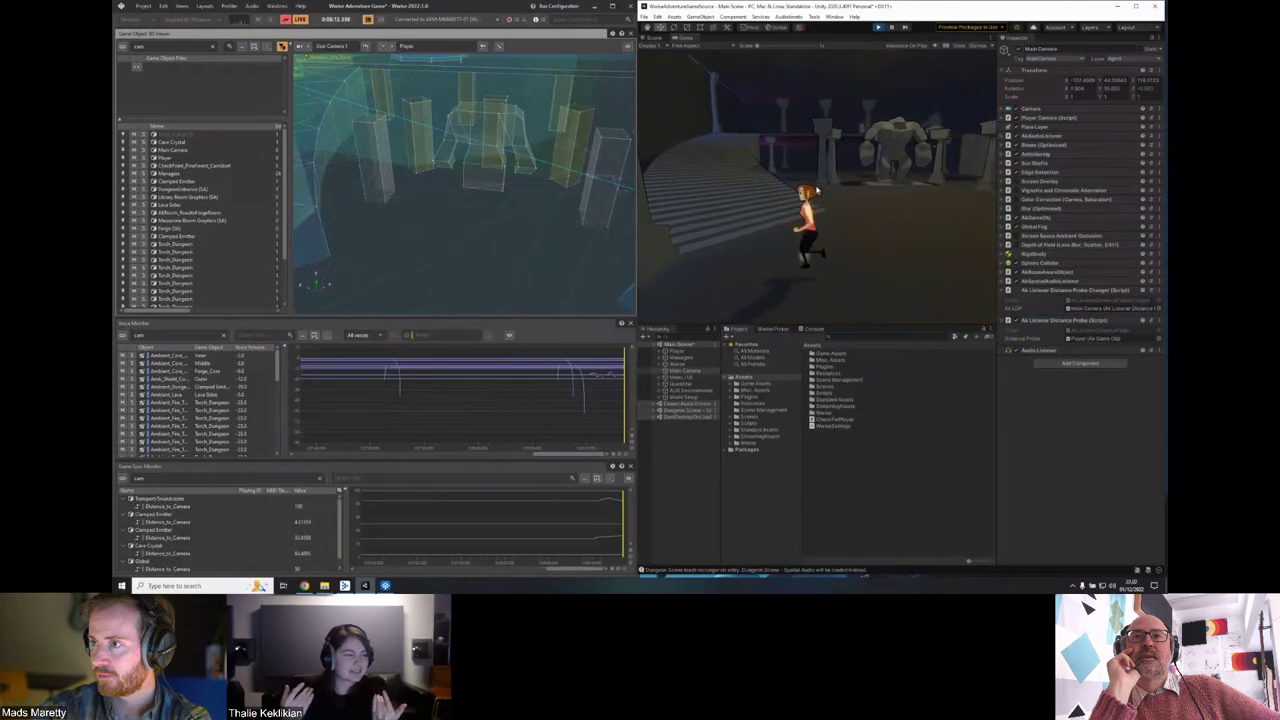
pyautogui.press('s')
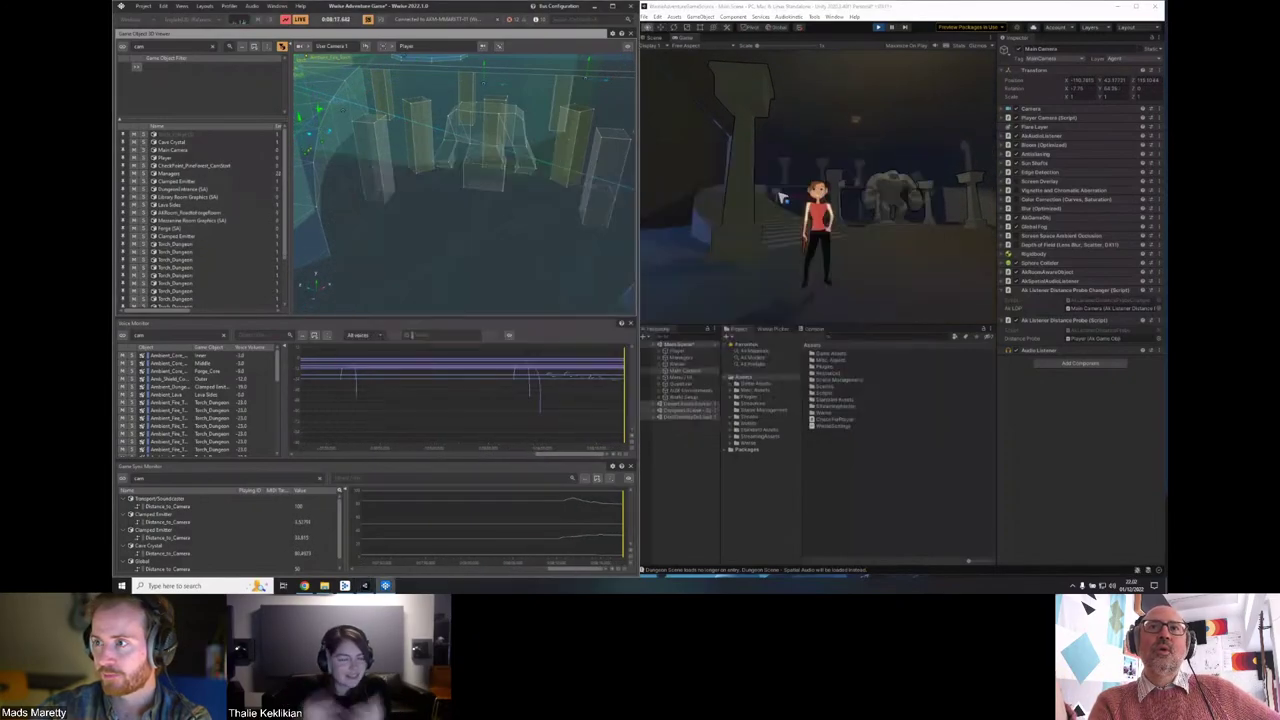
pyautogui.moveTo(522, 203)
pyautogui.mouseDown()
pyautogui.moveTo(475, 234)
pyautogui.moveTo(571, 174)
pyautogui.moveTo(497, 214)
pyautogui.moveTo(529, 191)
pyautogui.moveTo(511, 209)
pyautogui.moveTo(534, 221)
pyautogui.moveTo(516, 220)
pyautogui.mouseUp()
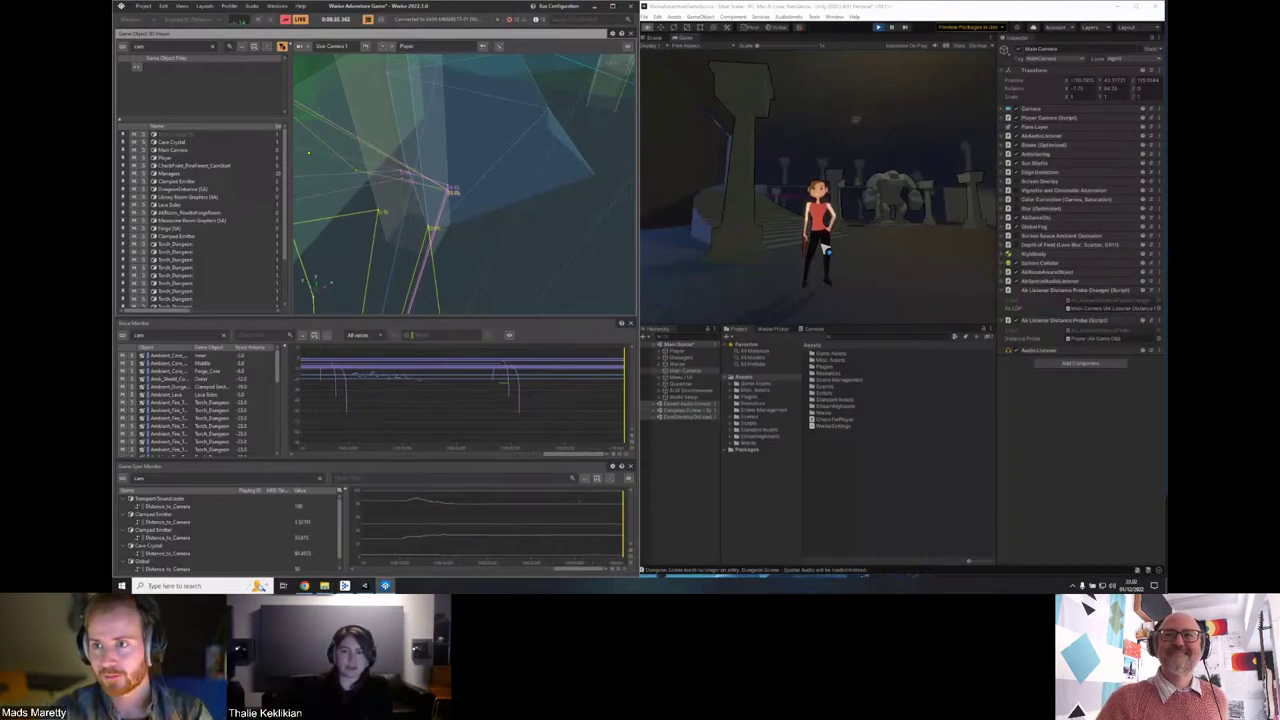
pyautogui.moveTo(515, 232)
pyautogui.mouseDown()
pyautogui.moveTo(506, 217)
pyautogui.moveTo(506, 229)
pyautogui.mouseUp()
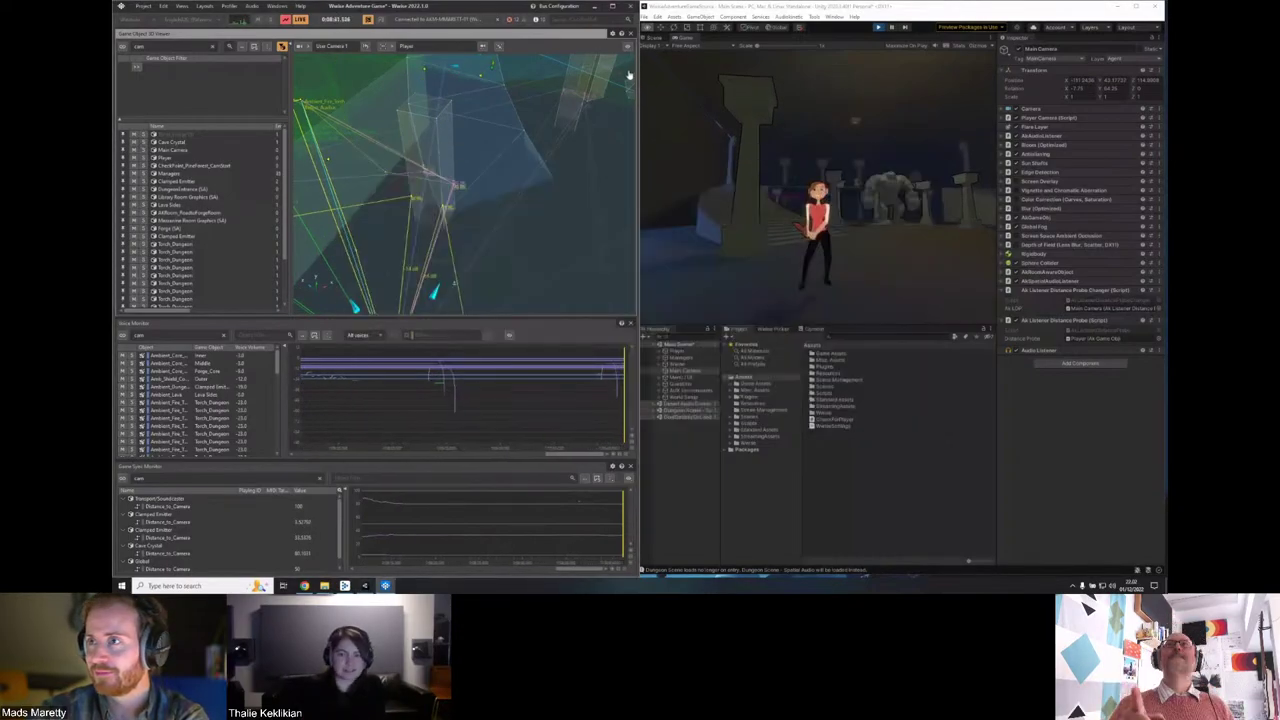
# Show Unity's Scene view, focus on the Player, and select and frame the nearby pillar.
pyautogui.click(656, 38)
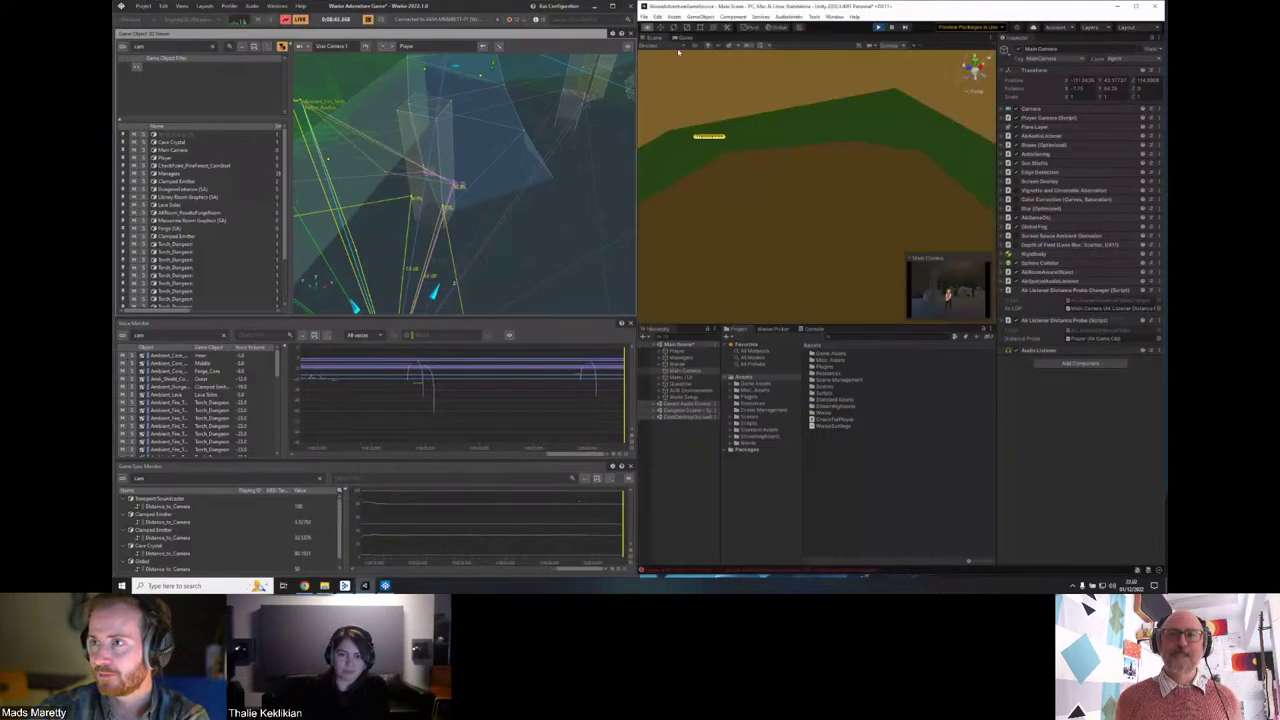
pyautogui.click(830, 185)
pyautogui.press('f')
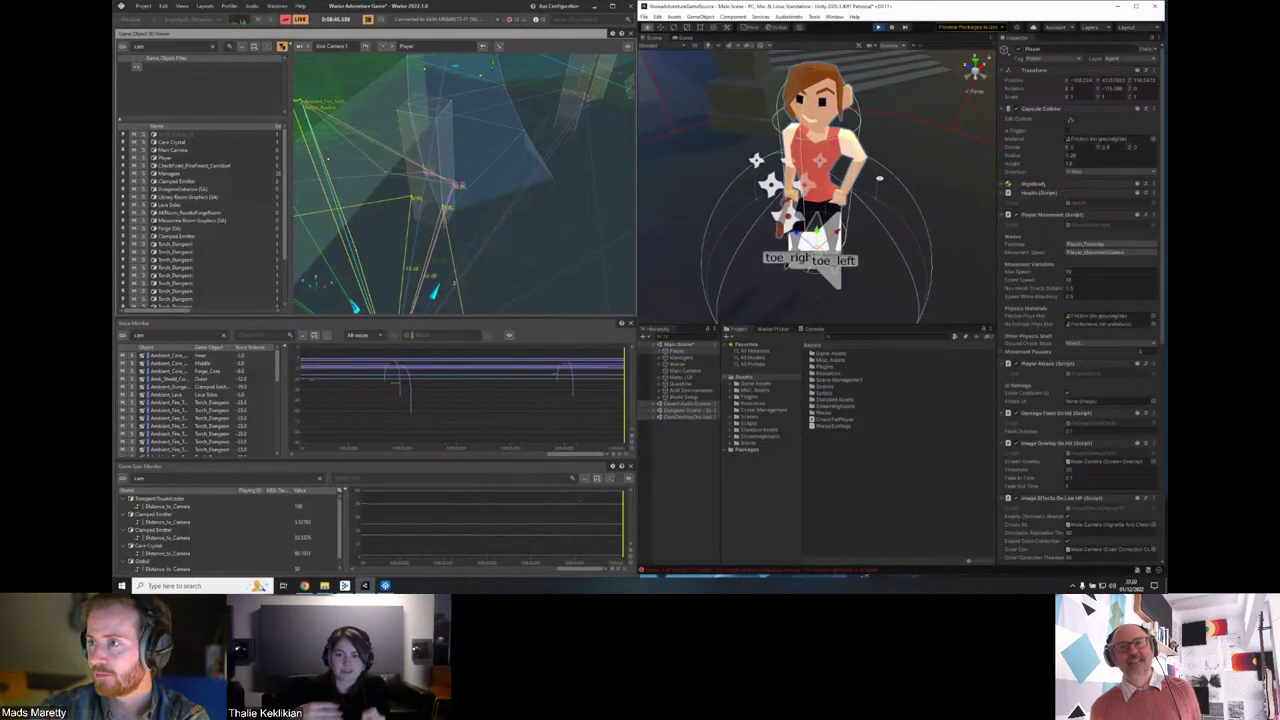
pyautogui.click(757, 113)
pyautogui.press('f')
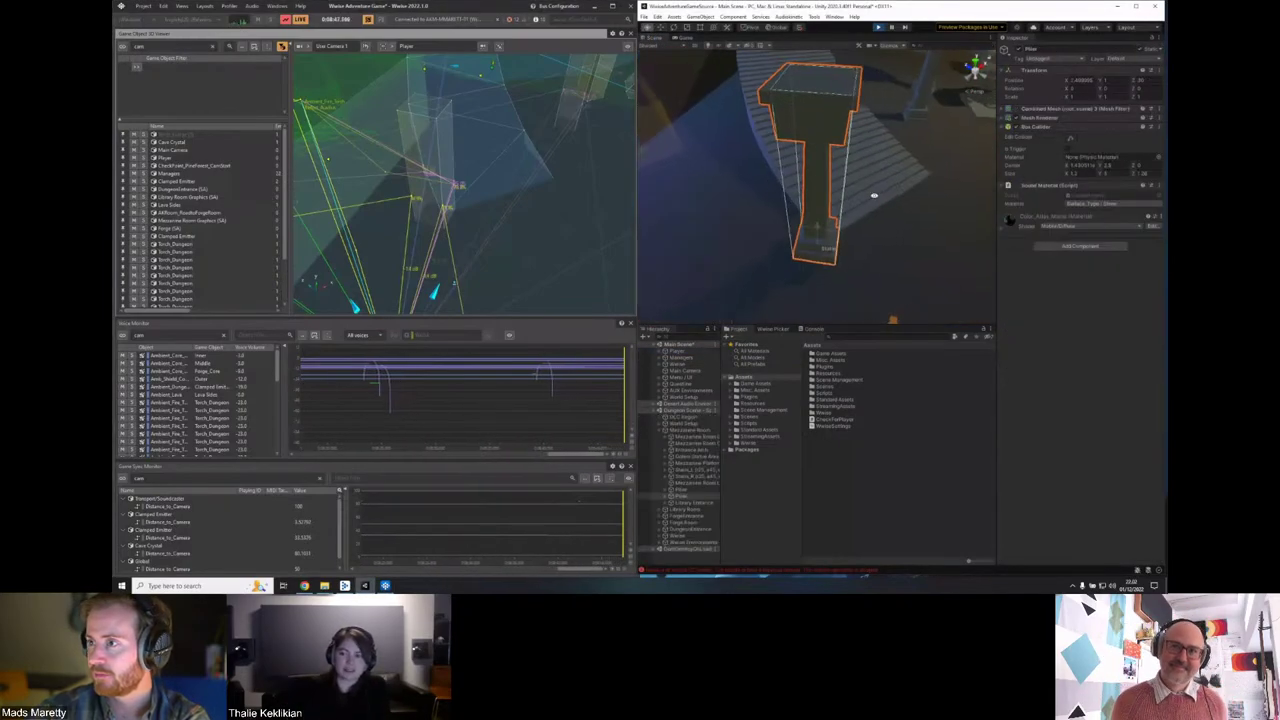
# Orbit around the pillar, widen the Hierarchy, and expand the selected Pillar to show its child object.
pyautogui.moveTo(790, 190); pyautogui.dragTo(836, 196)
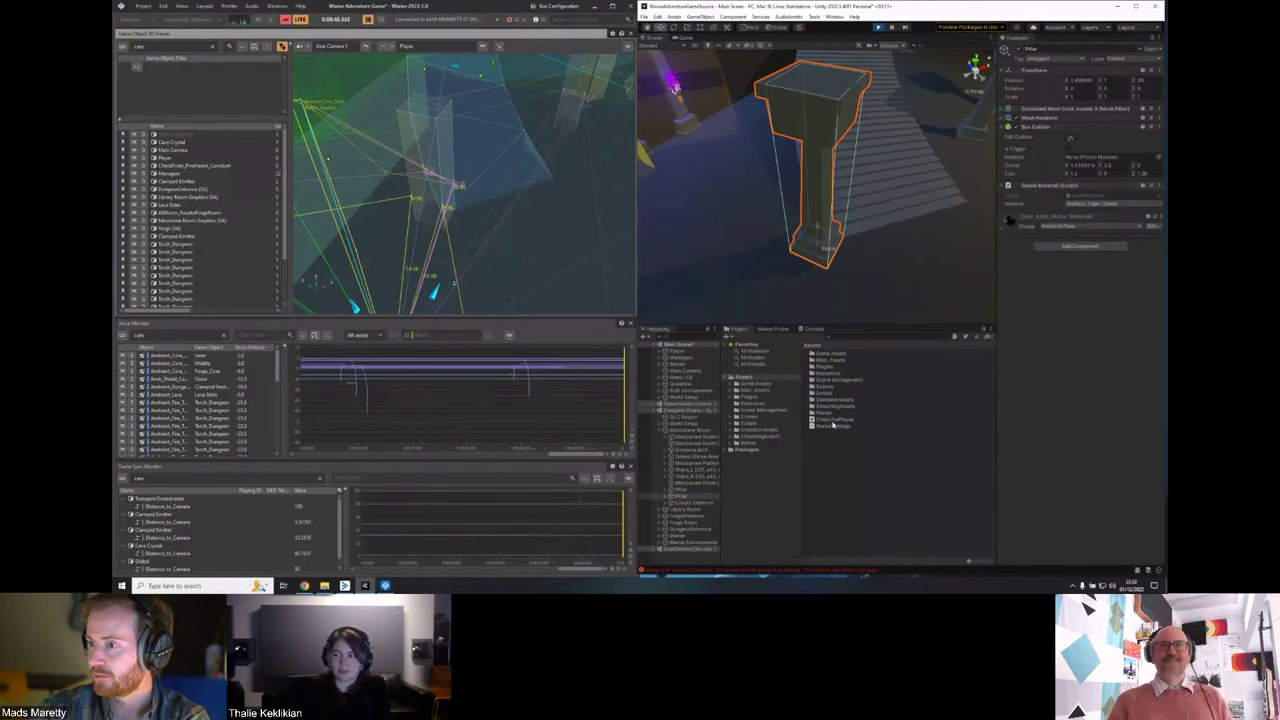
pyautogui.moveTo(720, 440); pyautogui.dragTo(786, 440)
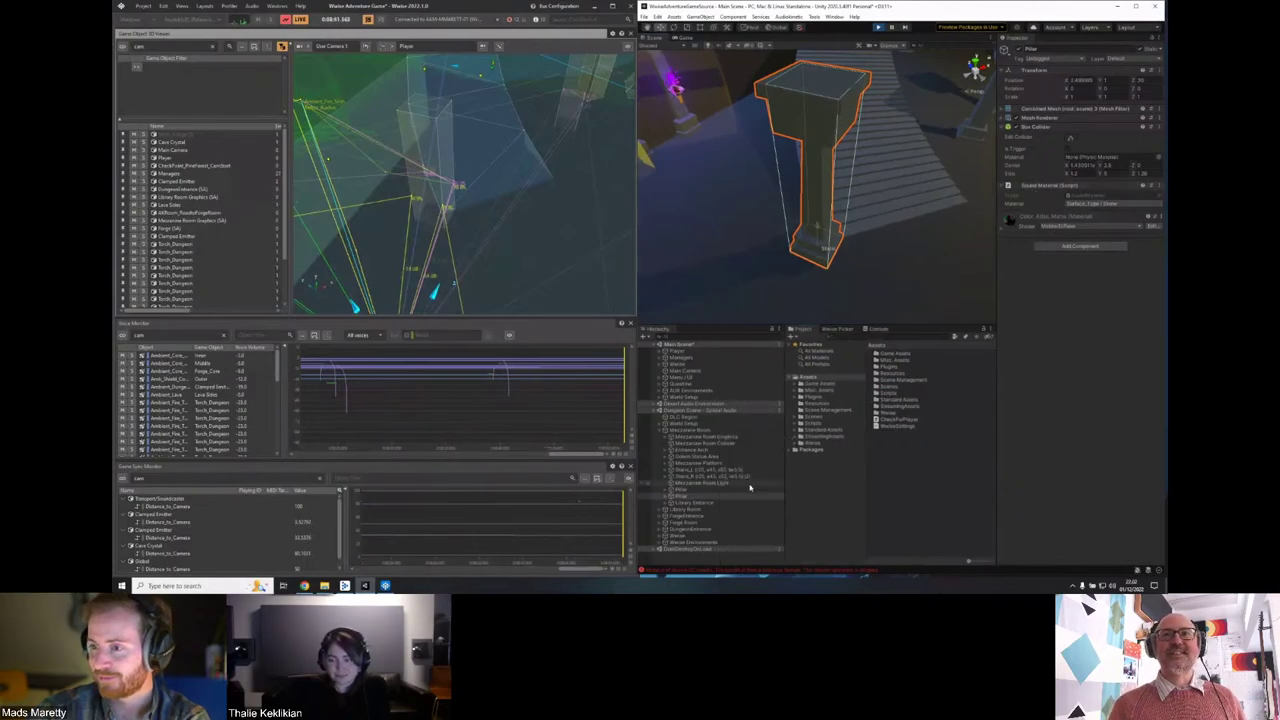
pyautogui.click(666, 497)
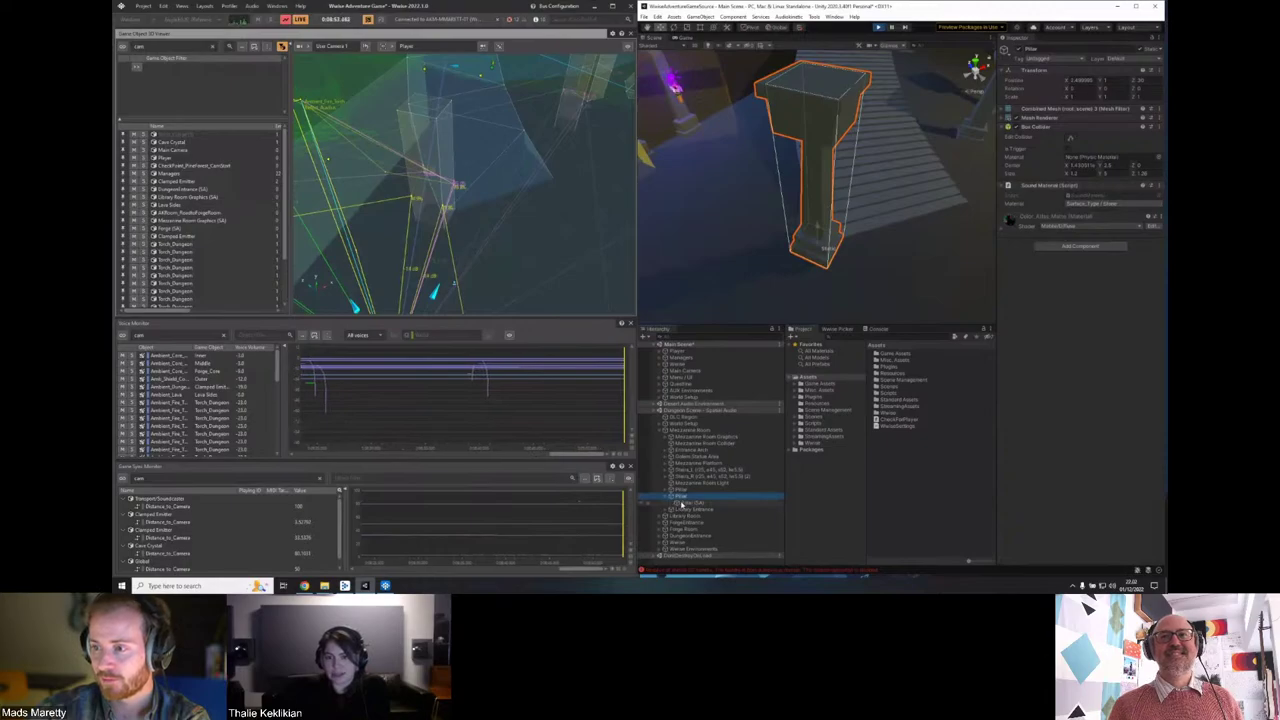
# Inspect the Pillar (SA) surface reflector in the Mezzanine Room, and select and frame a library entrance pillar.
pyautogui.click(690, 502)
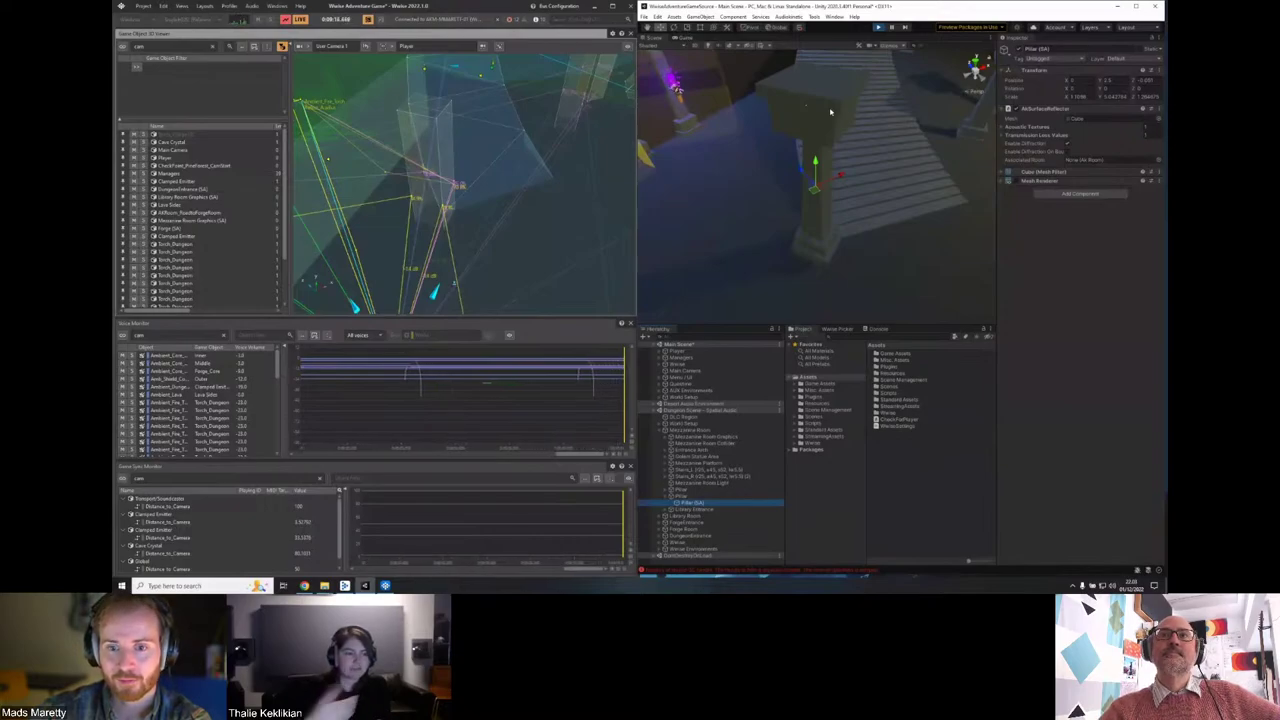
pyautogui.click(690, 125)
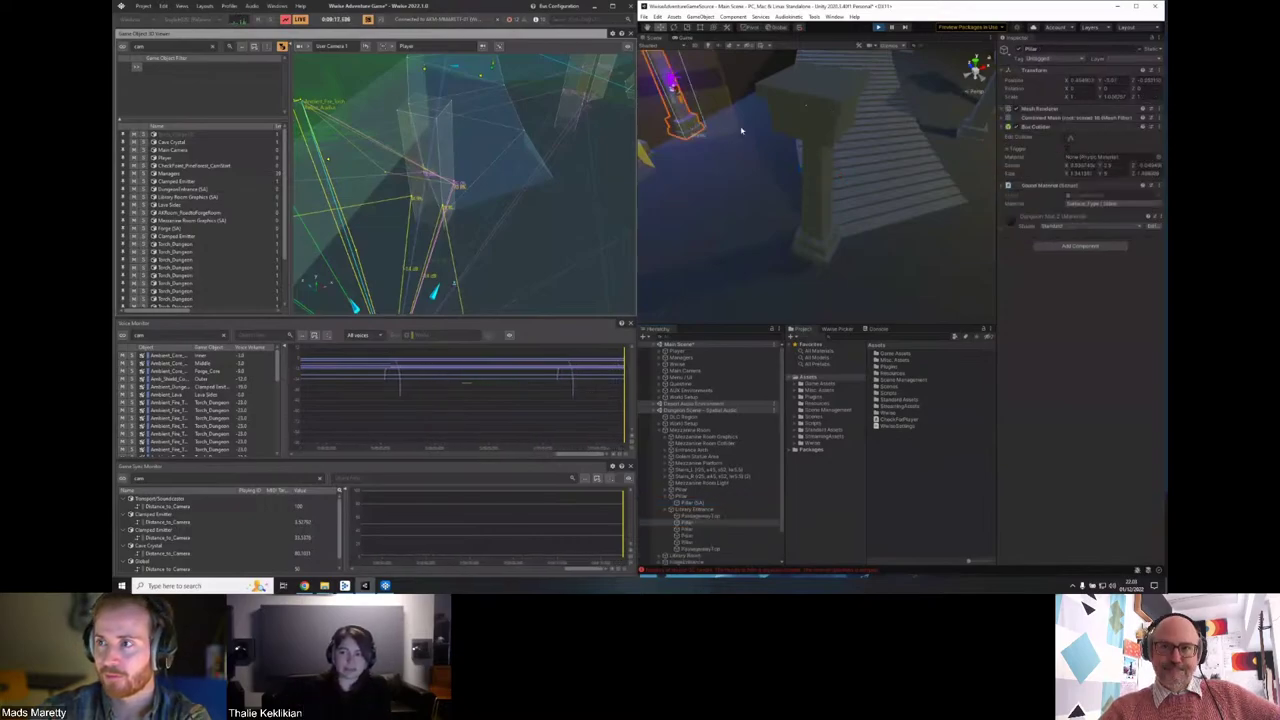
pyautogui.press('f')
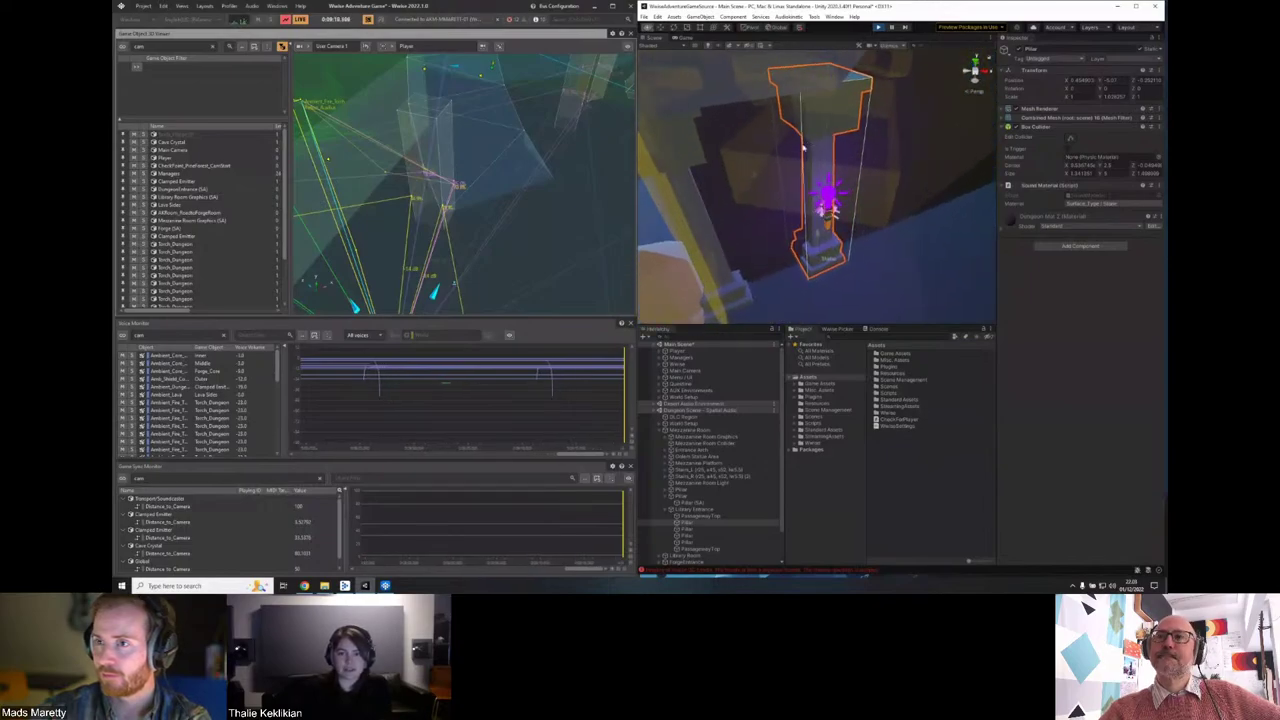
# Switch to Wwise and turn on Display as Wire Frame in the Game Object 3D Viewer settings.
pyautogui.rightClick(531, 180)
pyautogui.click(503, 178)
pyautogui.moveTo(503, 178); pyautogui.dragTo(508, 206)
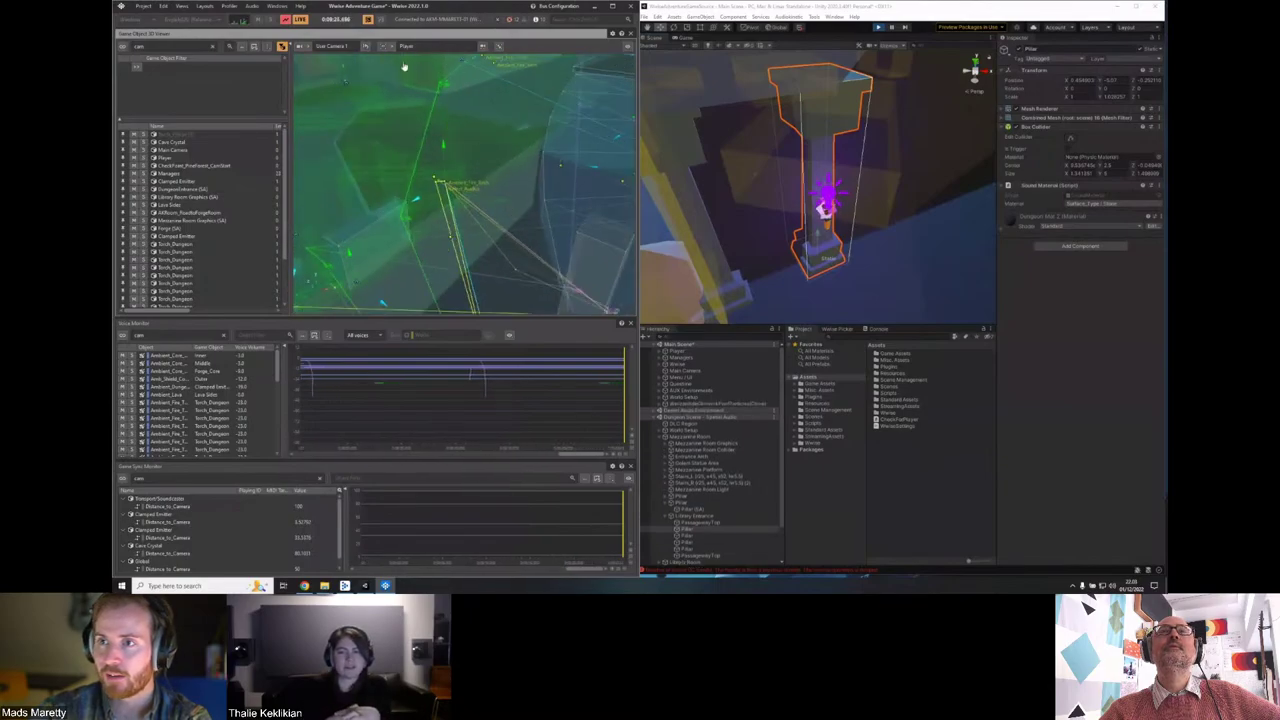
pyautogui.click(613, 35)
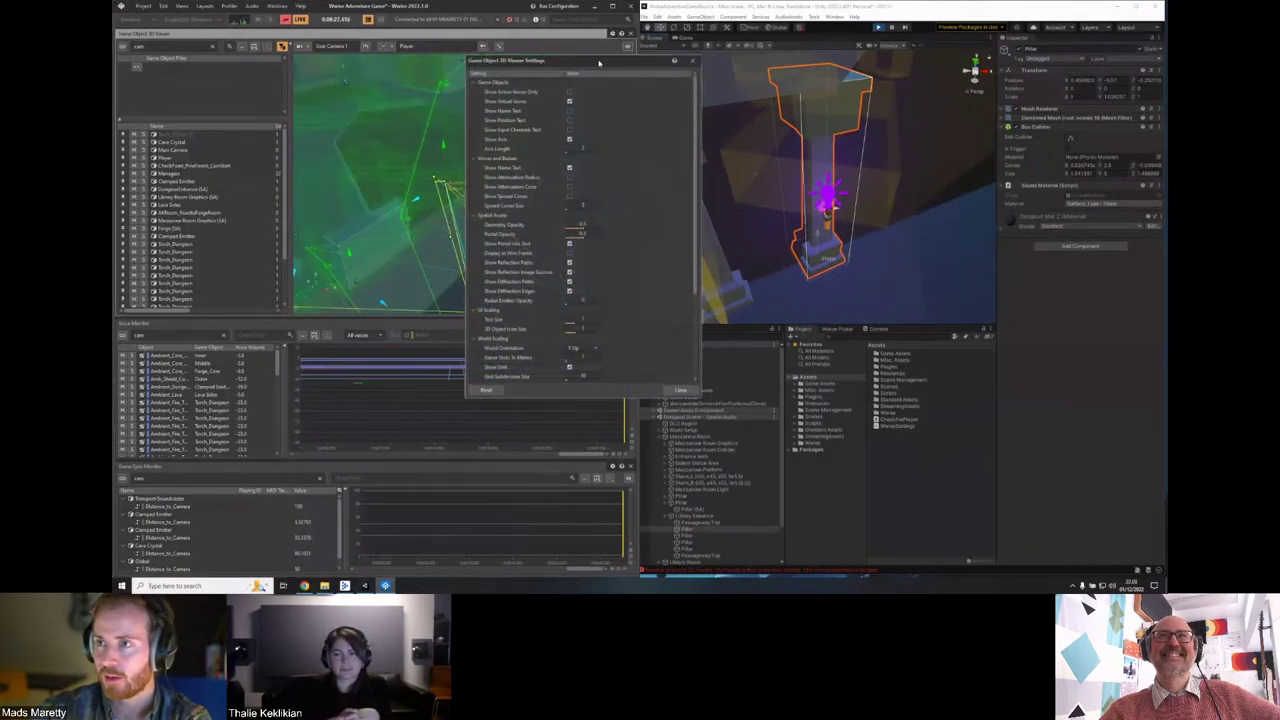
pyautogui.moveTo(631, 56); pyautogui.dragTo(597, 57)
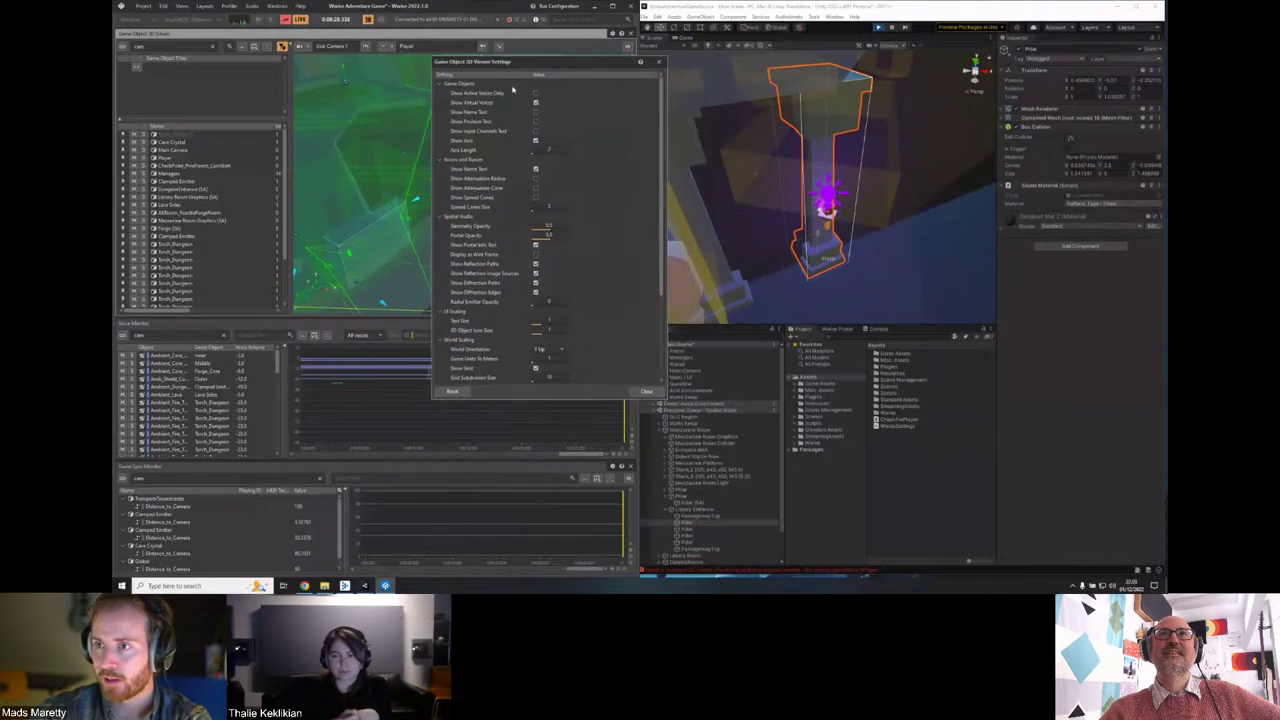
pyautogui.click(535, 254)
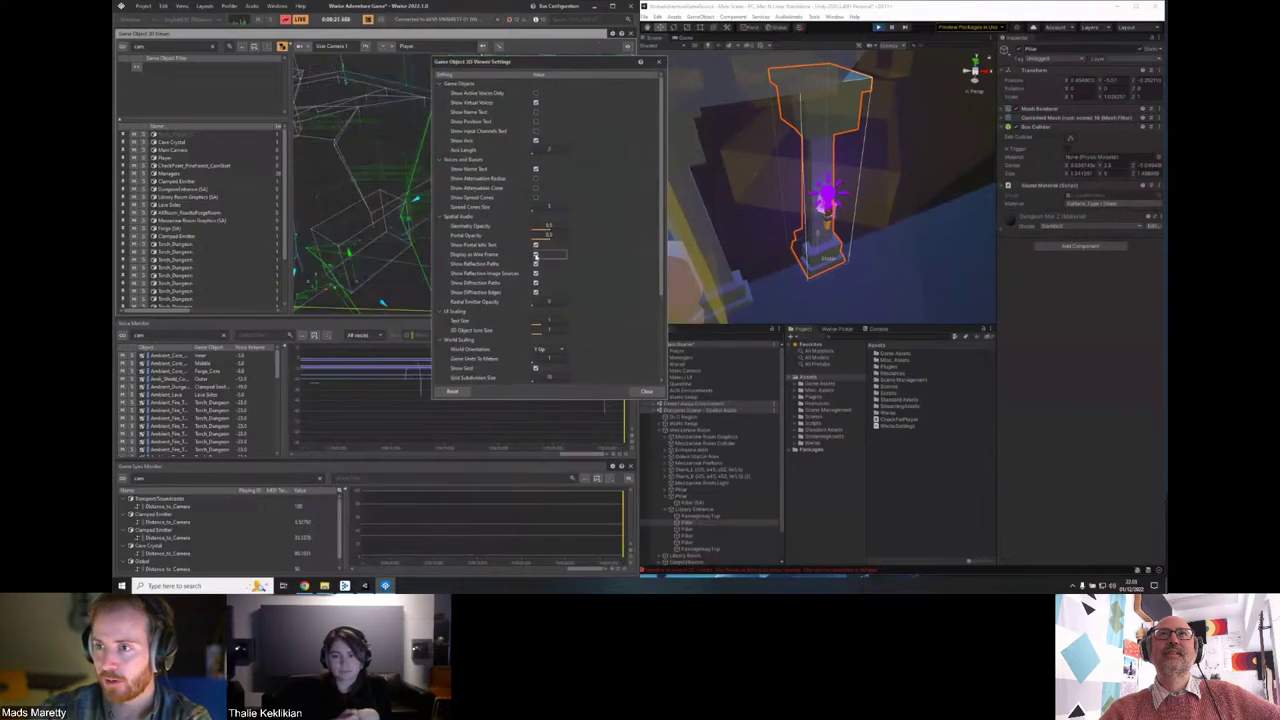
pyautogui.moveTo(565, 68); pyautogui.dragTo(670, 270)
pyautogui.click(719, 265)
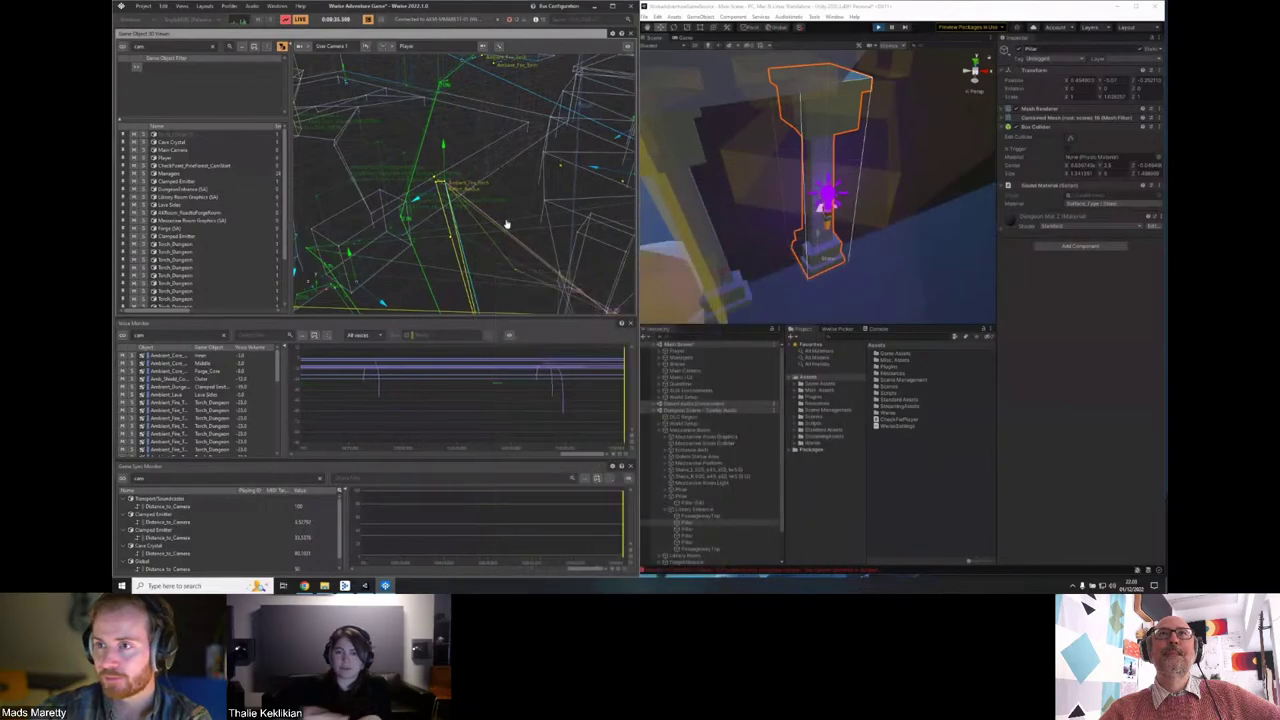
# Examine the reflection and diffraction paths around the torches and pillars, comparing them with the same area in the Unity scene.
pyautogui.moveTo(506, 224); pyautogui.dragTo(481, 262)
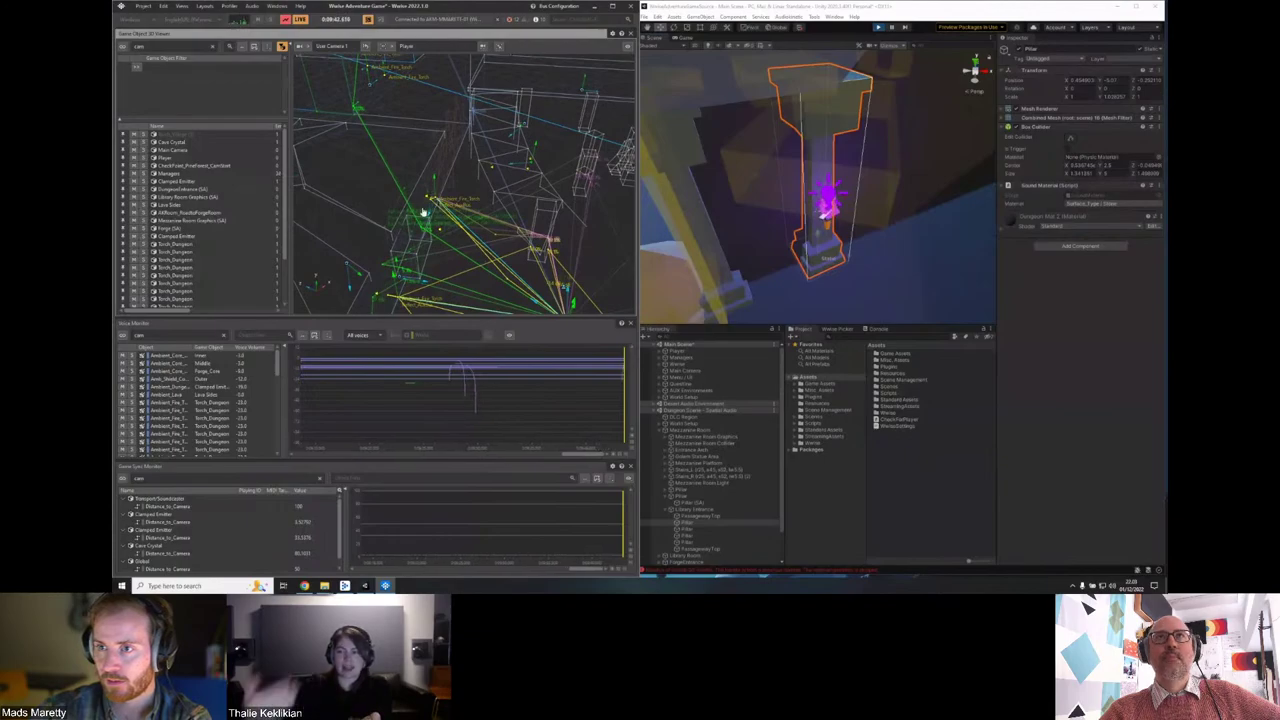
pyautogui.moveTo(877, 220)
pyautogui.mouseDown()
pyautogui.moveTo(830, 210)
pyautogui.moveTo(829, 236)
pyautogui.moveTo(946, 234)
pyautogui.moveTo(931, 214)
pyautogui.moveTo(883, 235)
pyautogui.mouseUp()
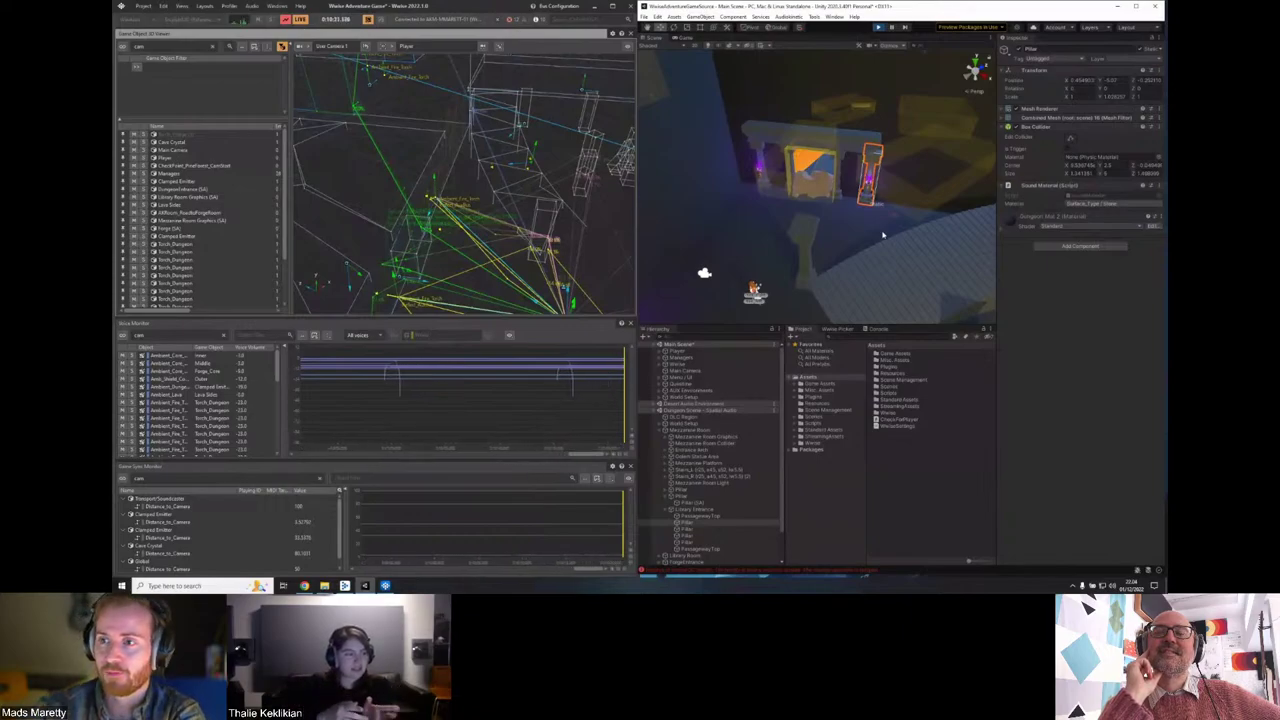
pyautogui.moveTo(469, 228); pyautogui.dragTo(512, 215)
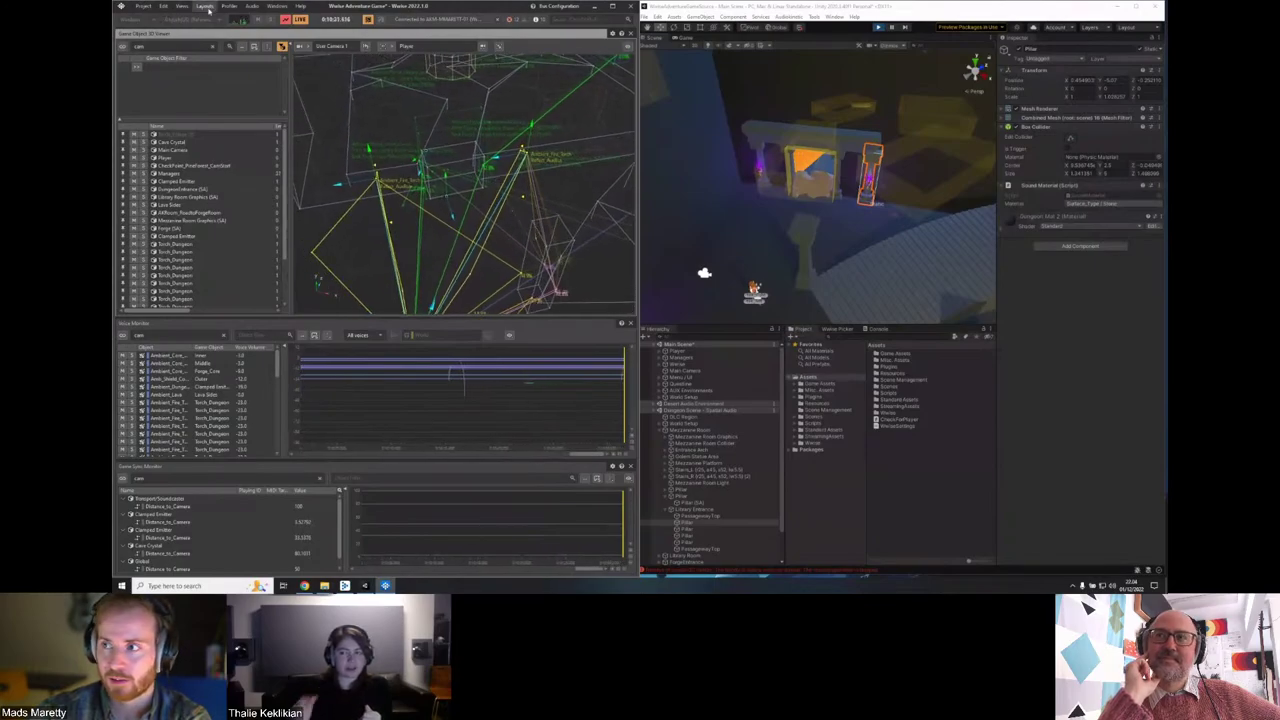
pyautogui.click(900, 229)
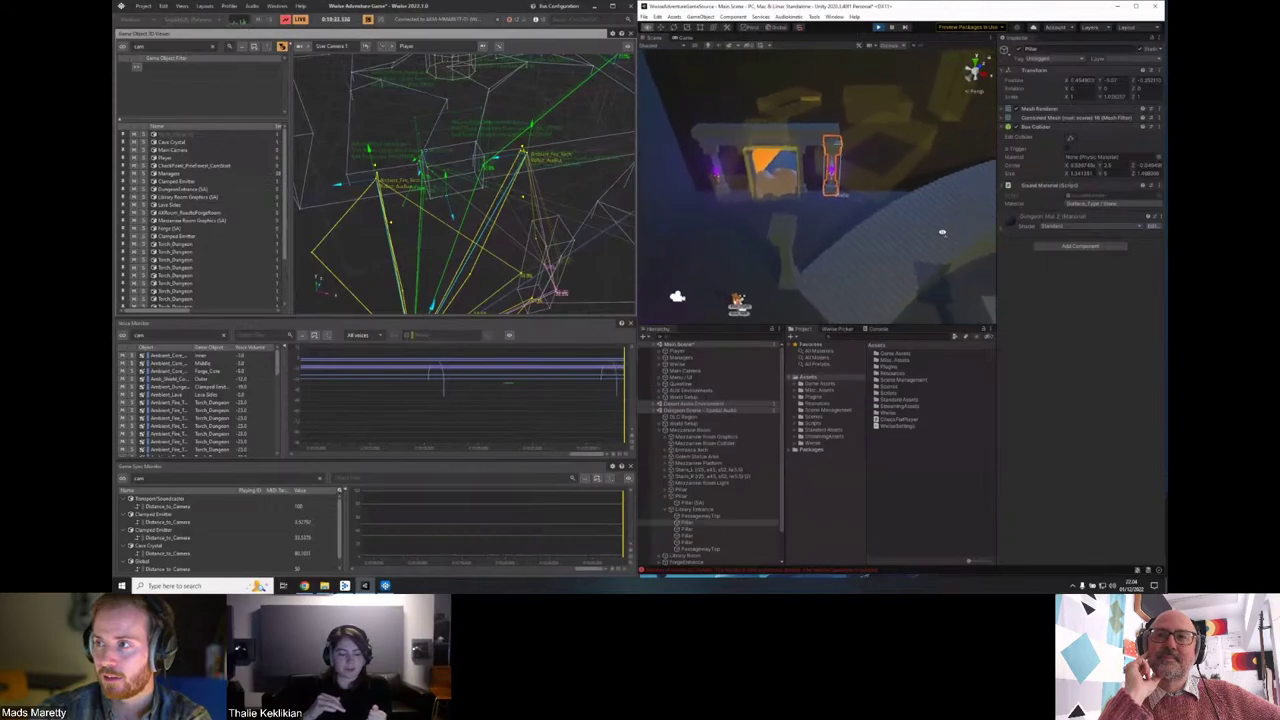
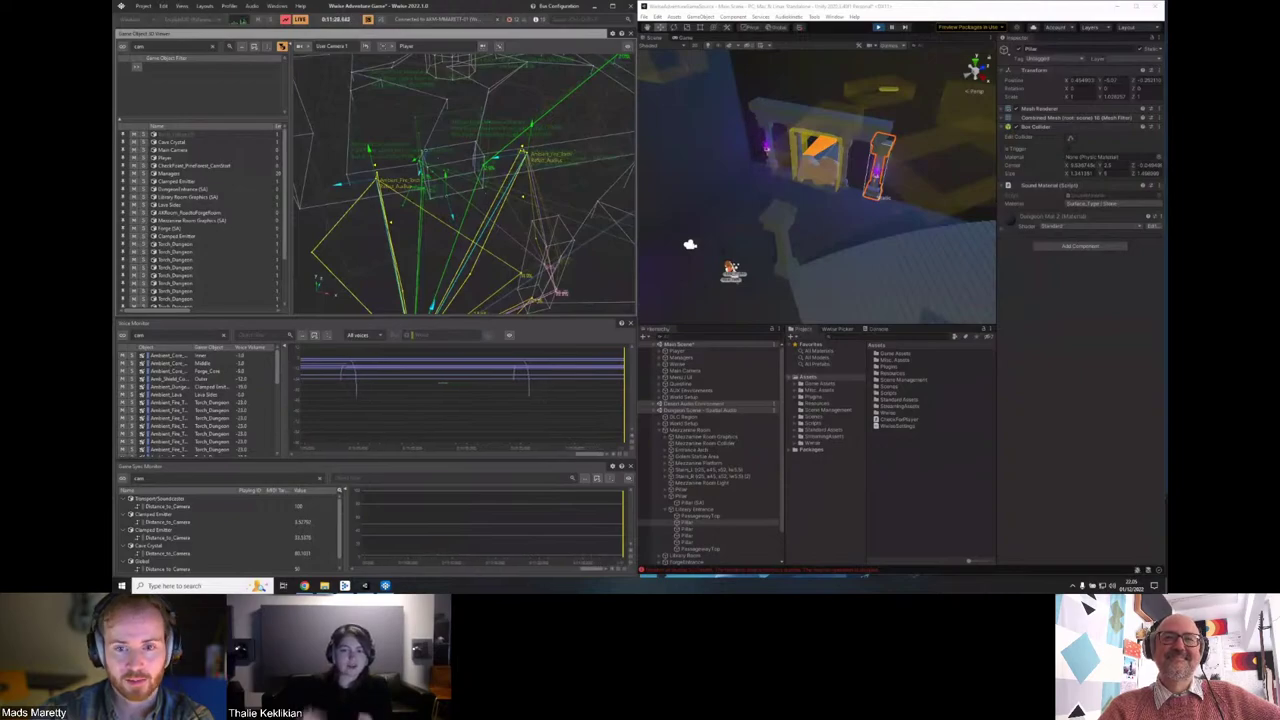
pyautogui.click(216, 7)
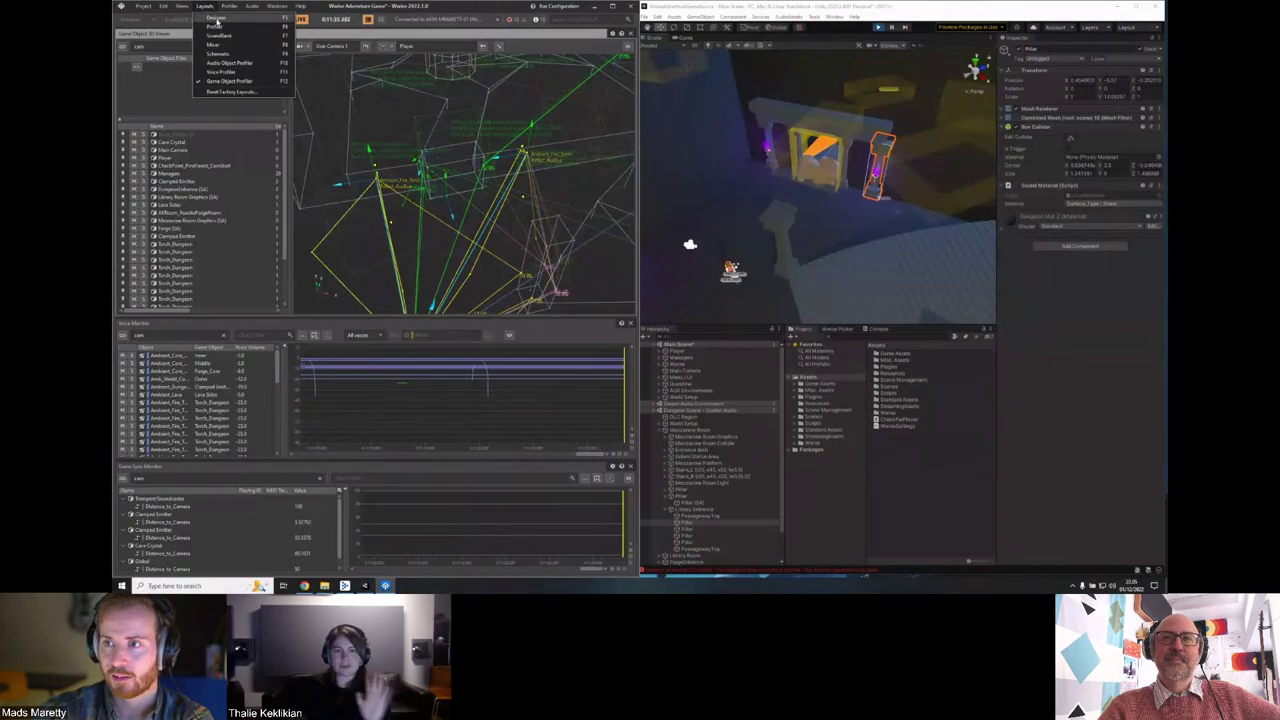
pyautogui.click(509, 229)
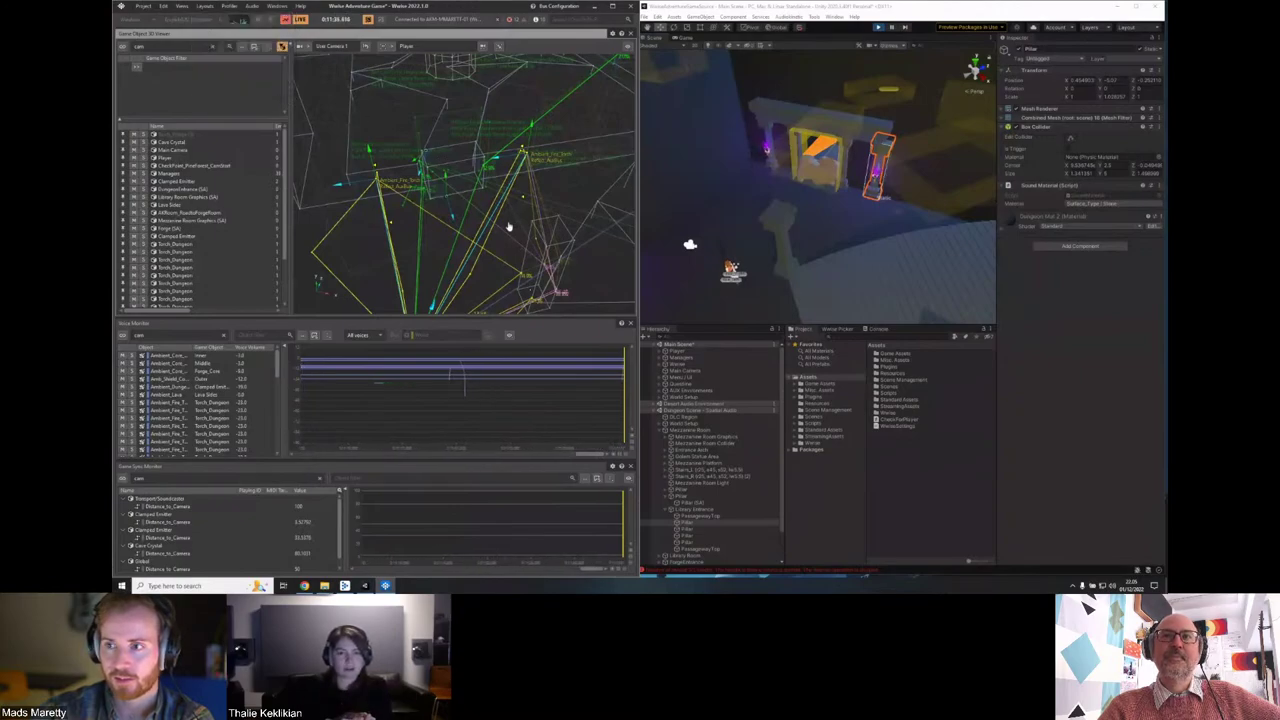
pyautogui.moveTo(512, 227)
pyautogui.mouseDown()
pyautogui.moveTo(519, 206)
pyautogui.moveTo(515, 217)
pyautogui.mouseUp()
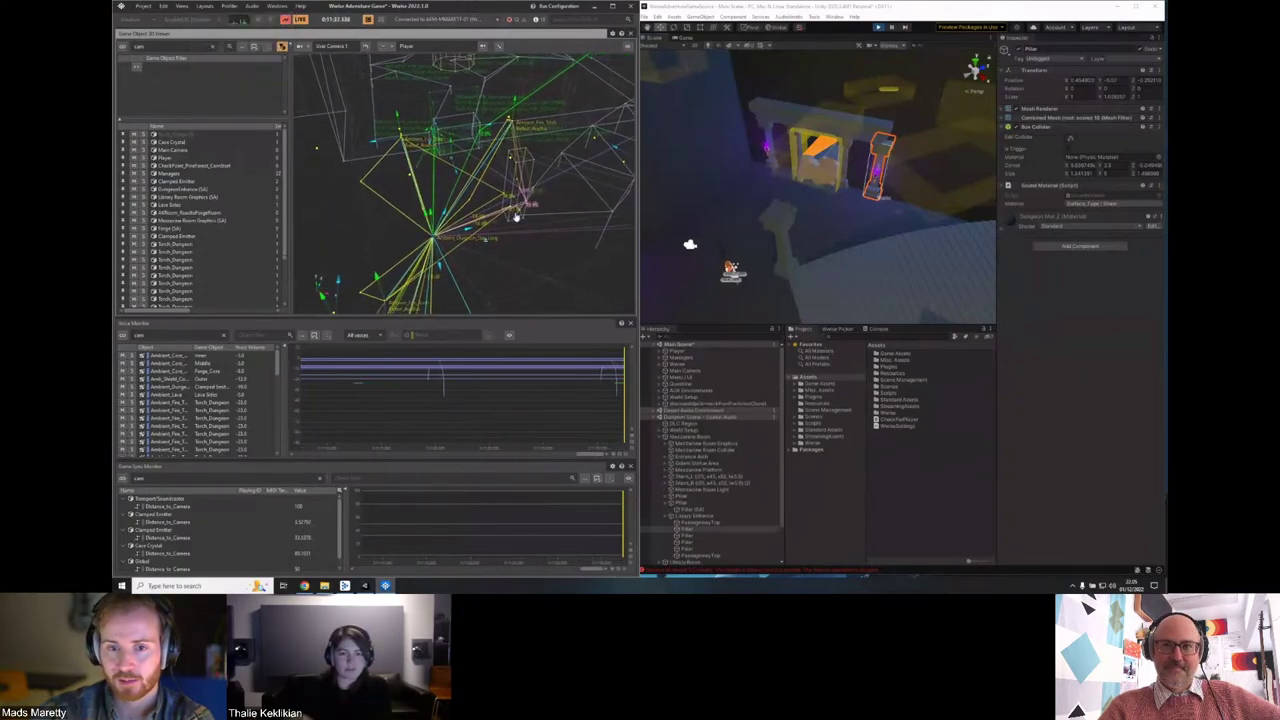
# Switch Wwise to the Designer layout, open the Wwise_Reflect effect used by Reflect_AuxBus, and widen the Wwise window.
pyautogui.click(203, 8)
pyautogui.click(218, 24)
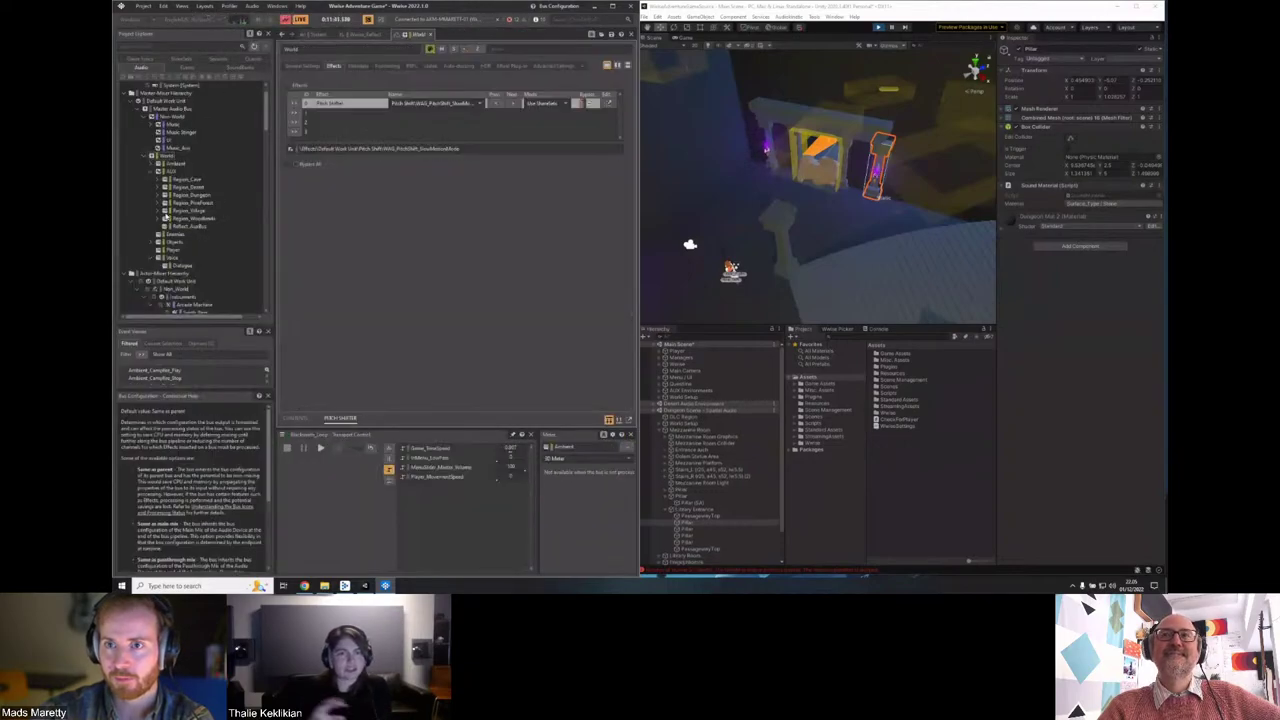
pyautogui.click(182, 227)
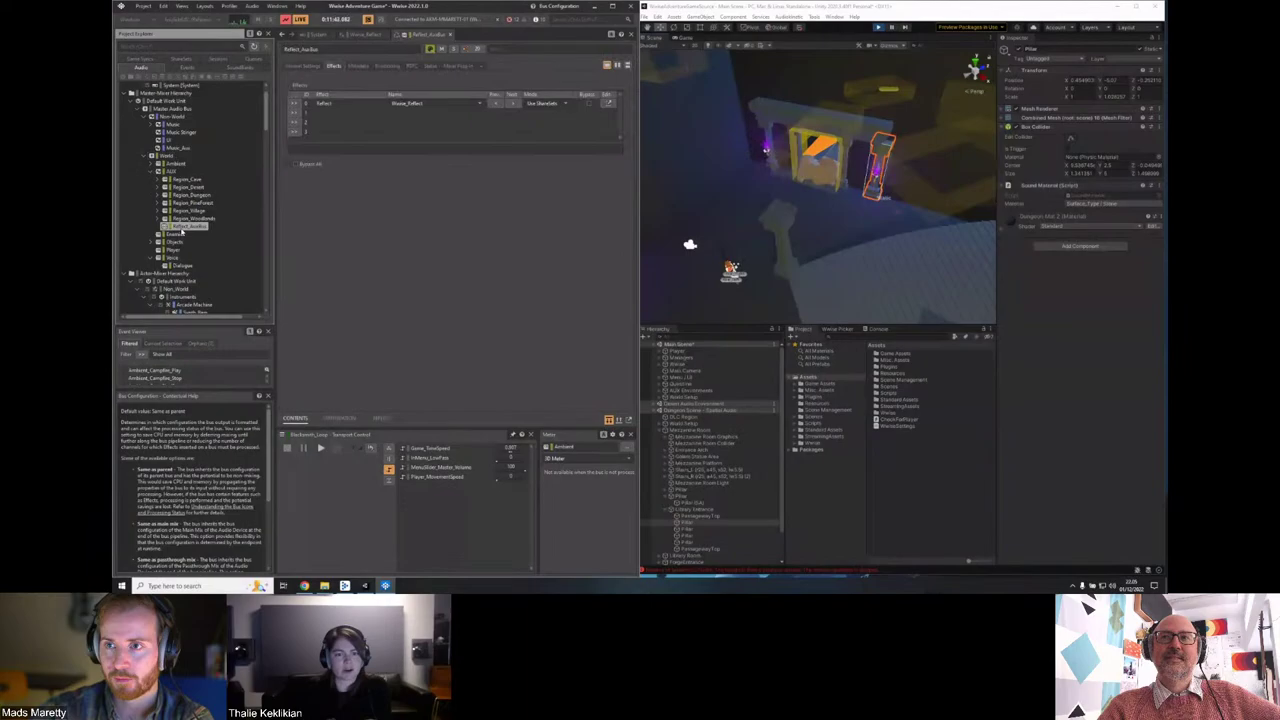
pyautogui.doubleClick(348, 109)
pyautogui.click(291, 80)
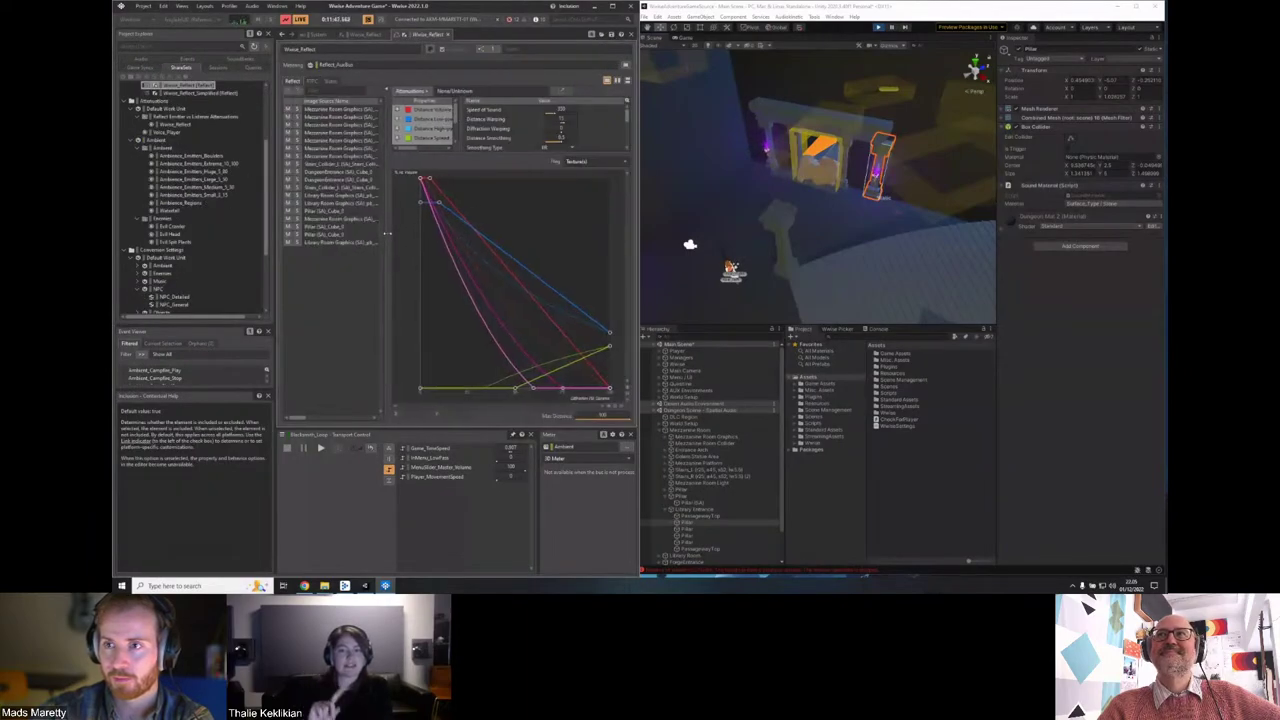
pyautogui.moveTo(637, 238); pyautogui.dragTo(715, 238)
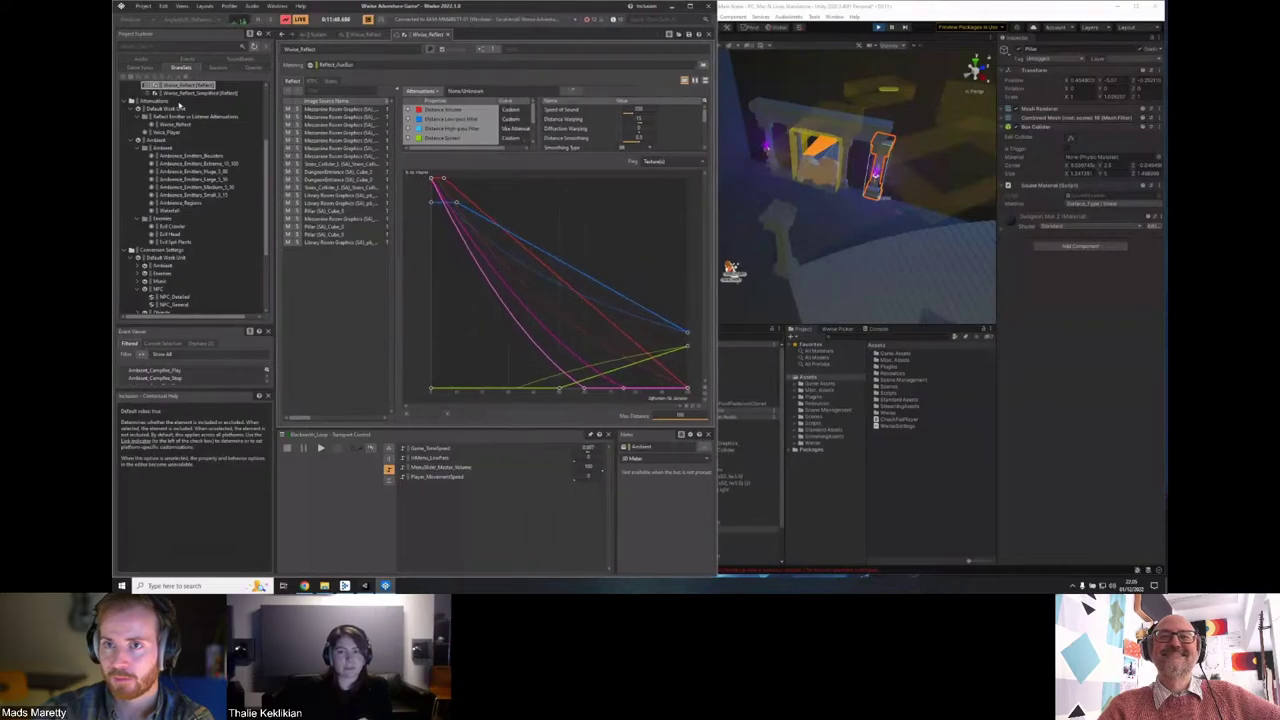
# Return to Reflect_AuxBus in the audio hierarchy and review its general settings, bus configuration options and audio object processing status.
pyautogui.scroll(4, 179, 139)
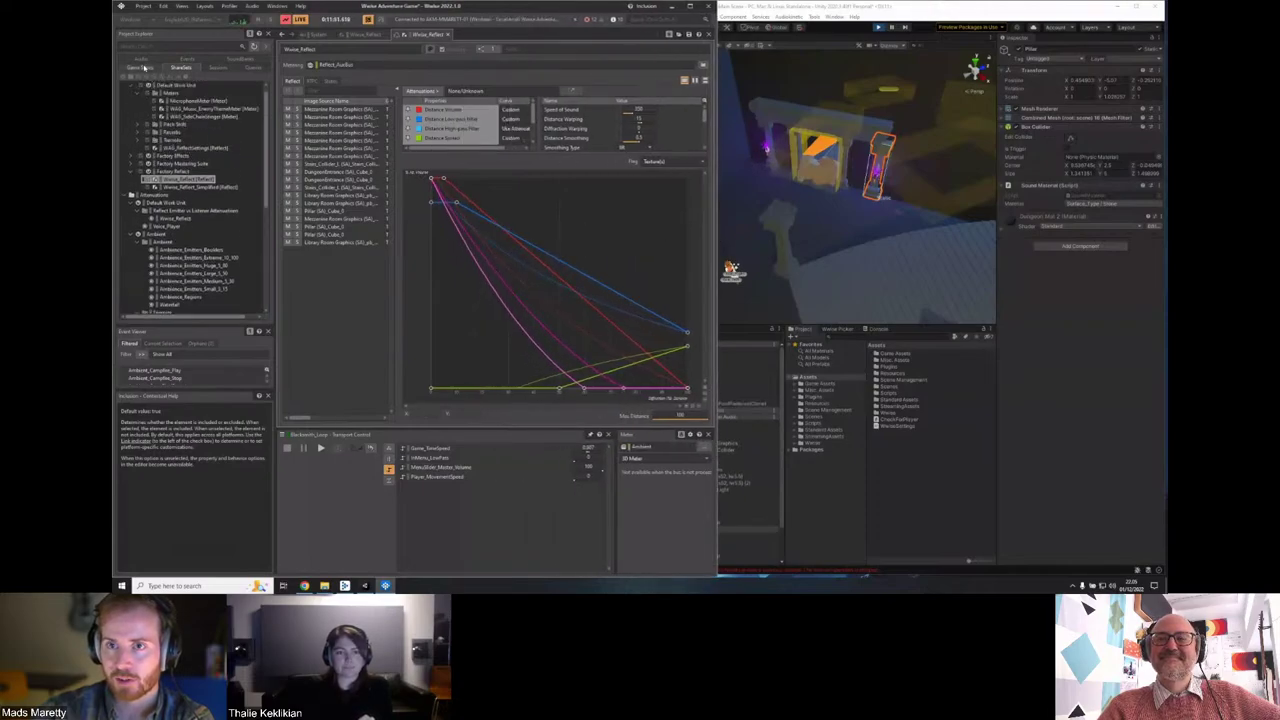
pyautogui.click(144, 67)
pyautogui.click(190, 226)
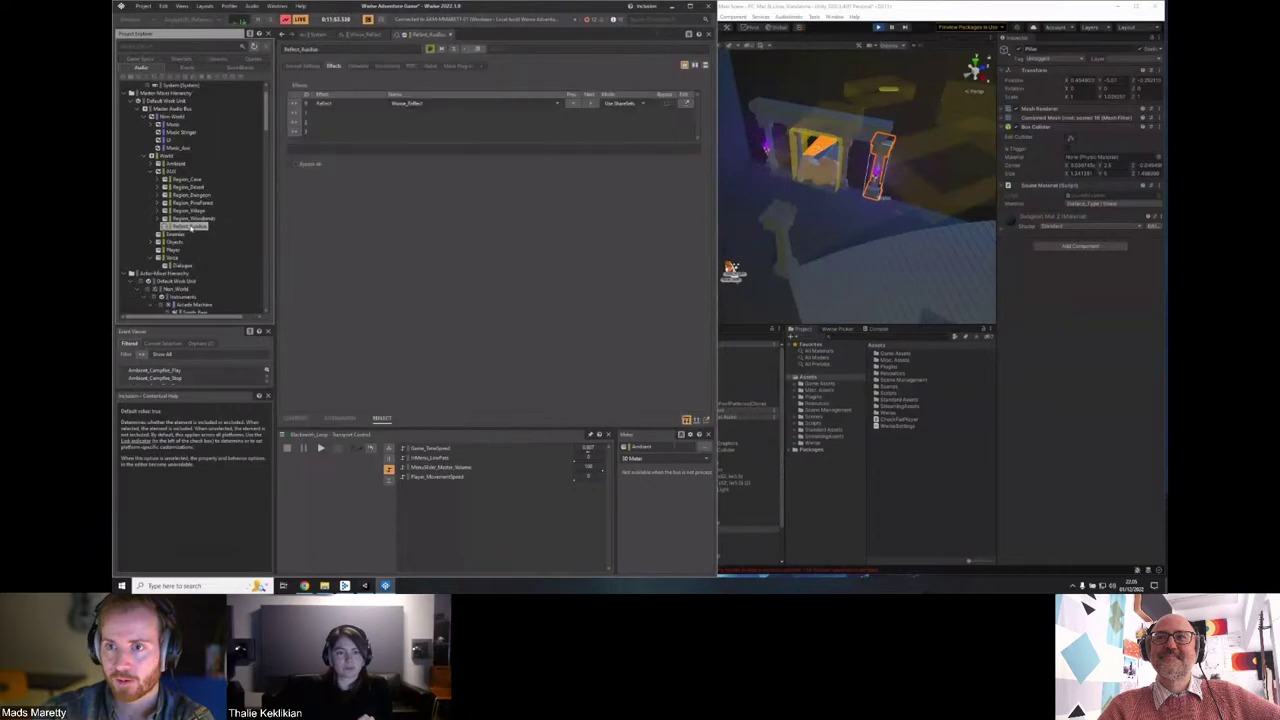
pyautogui.click(303, 65)
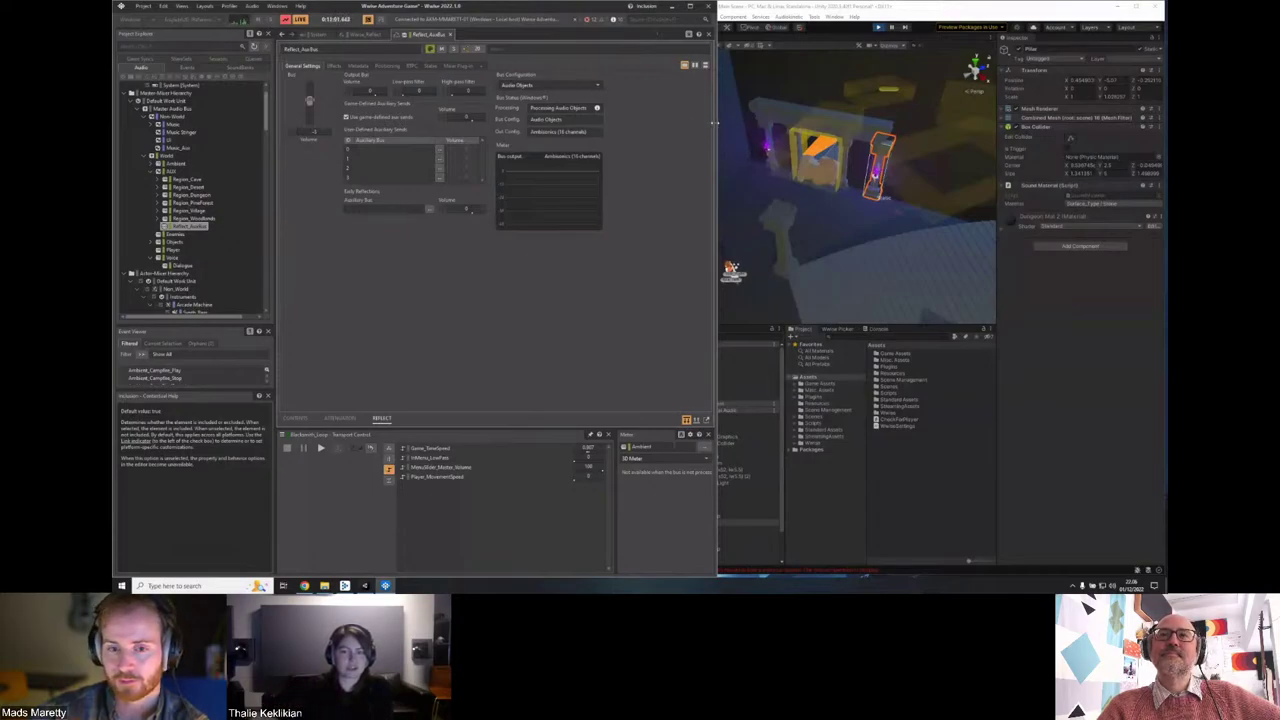
pyautogui.click(549, 85)
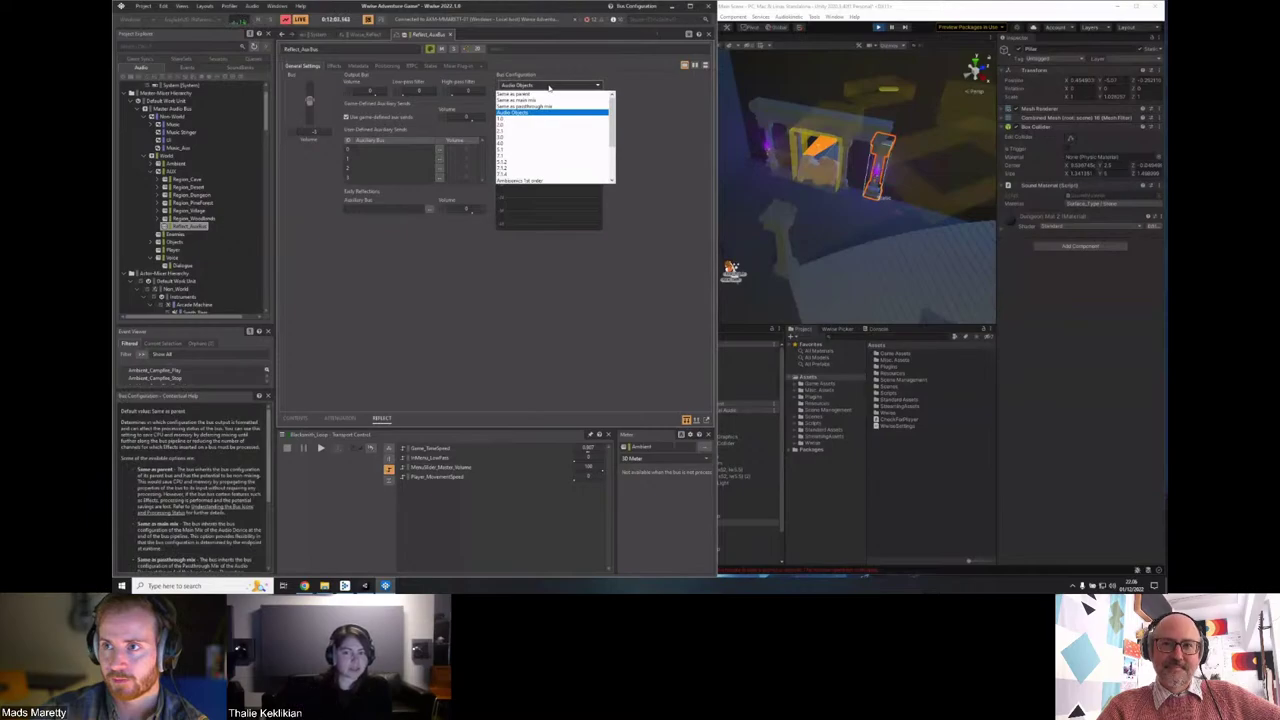
pyautogui.click(549, 88)
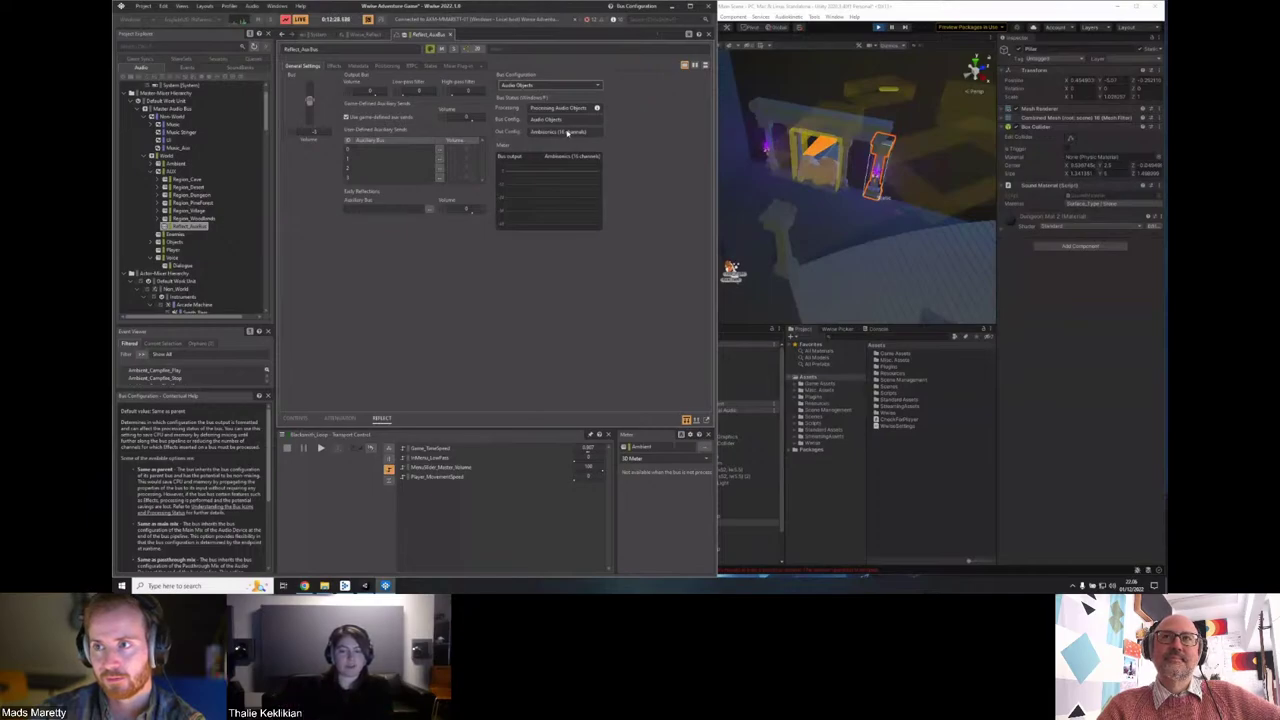
pyautogui.moveTo(598, 109)
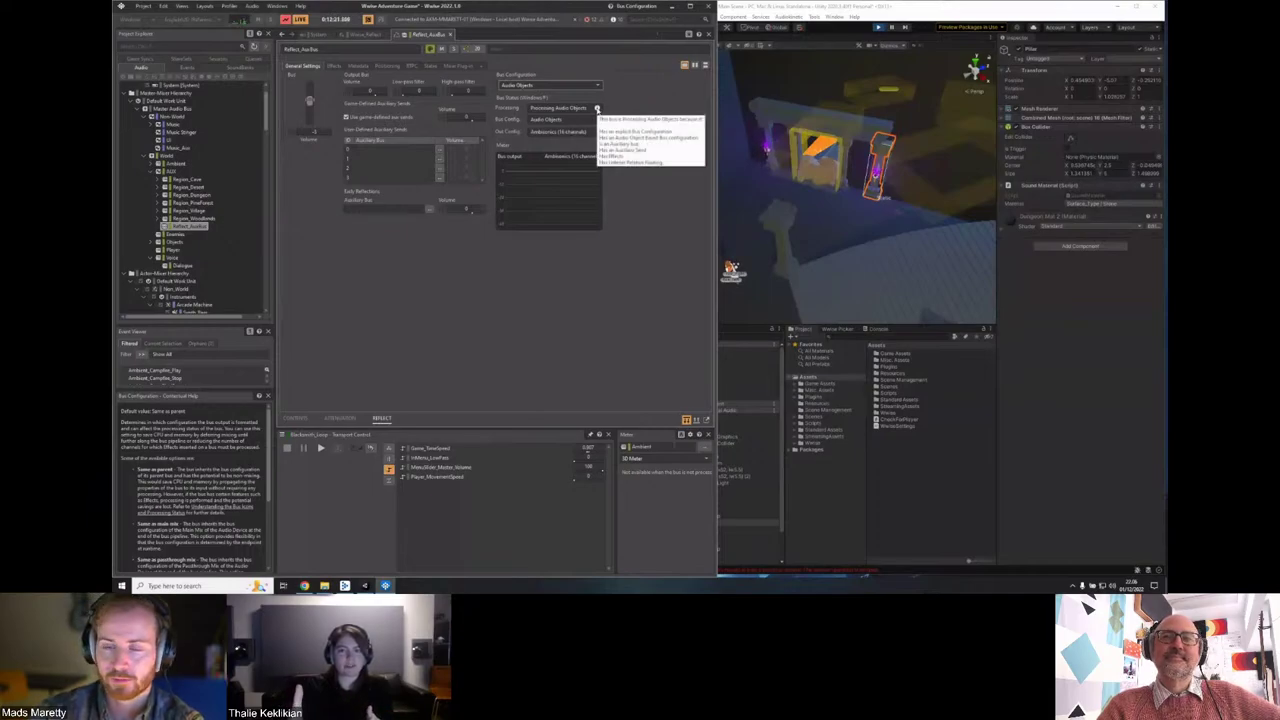
pyautogui.click(335, 66)
pyautogui.click(303, 66)
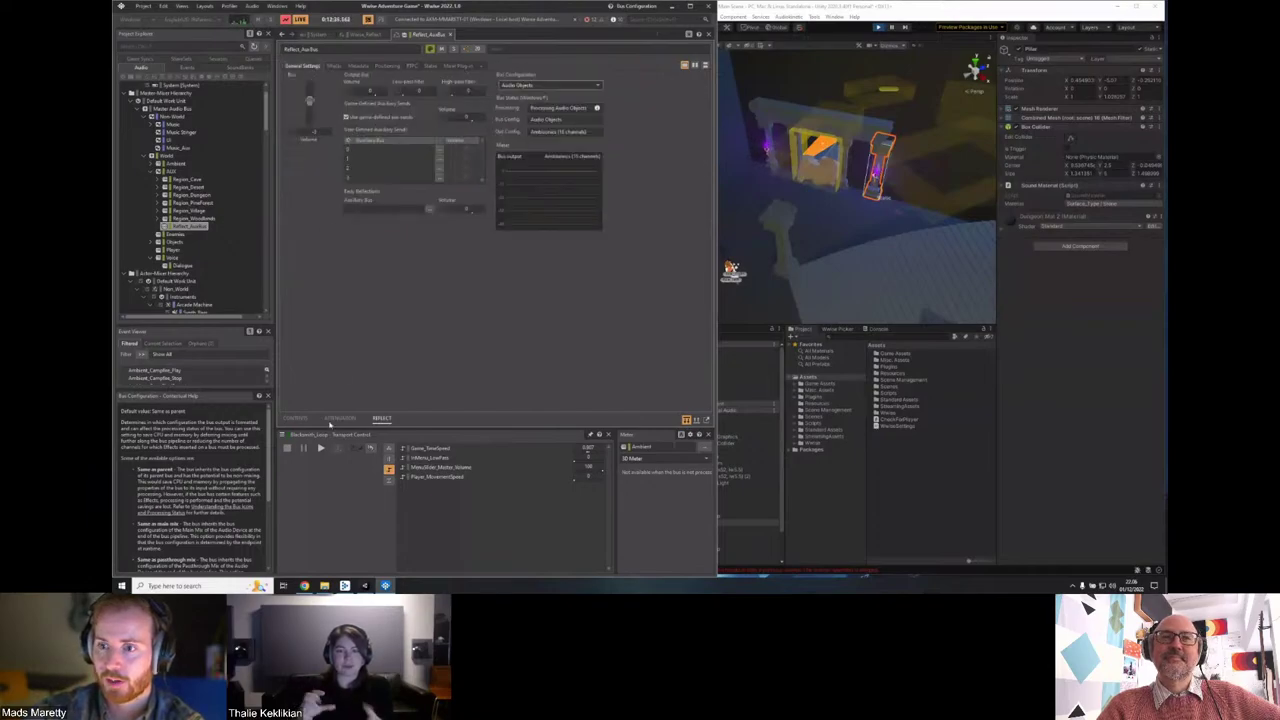
# Show the Wwise_Reflect editor beneath the bus settings, enlarging its area and widening the curve property list.
pyautogui.click(382, 418)
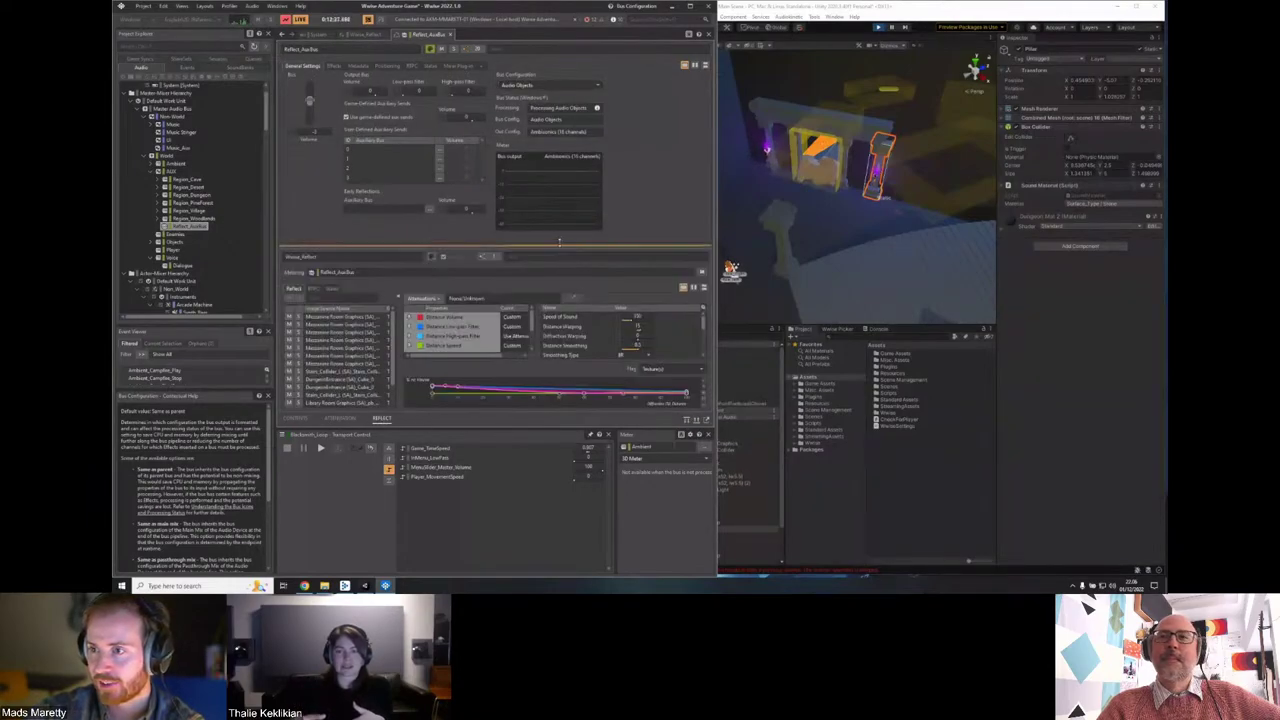
pyautogui.moveTo(562, 246); pyautogui.dragTo(540, 225)
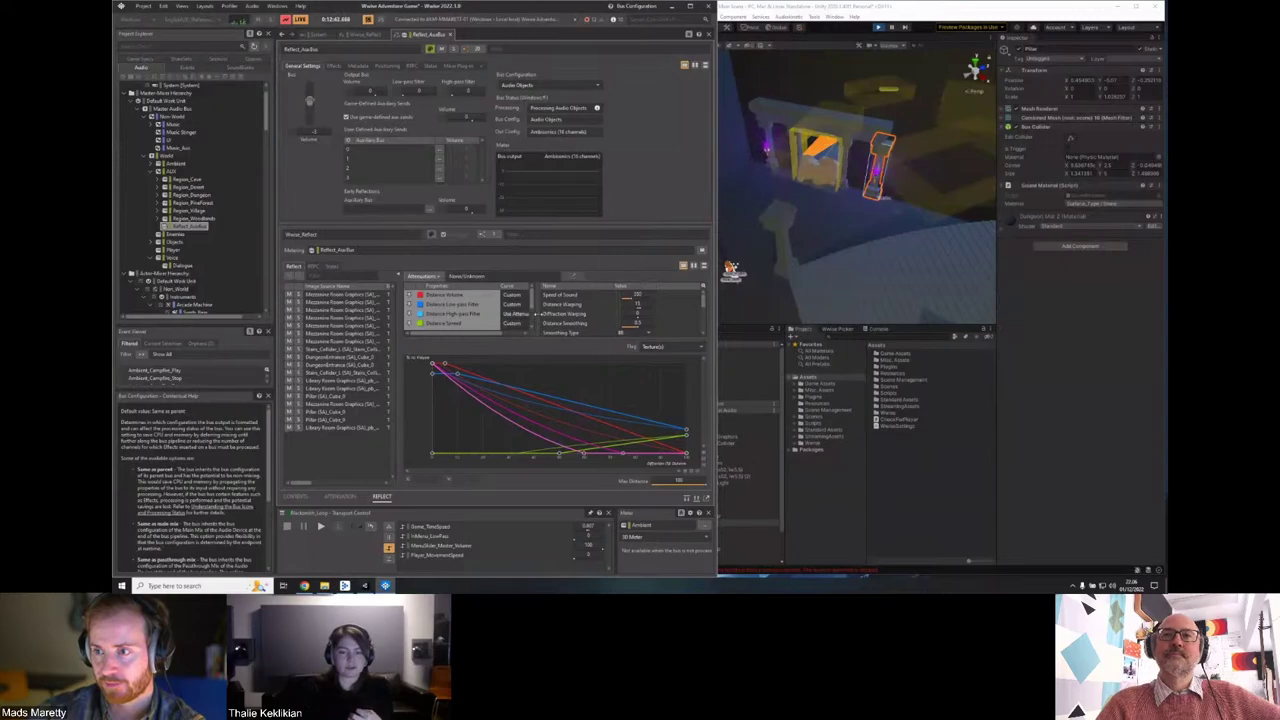
pyautogui.moveTo(537, 313); pyautogui.dragTo(576, 313)
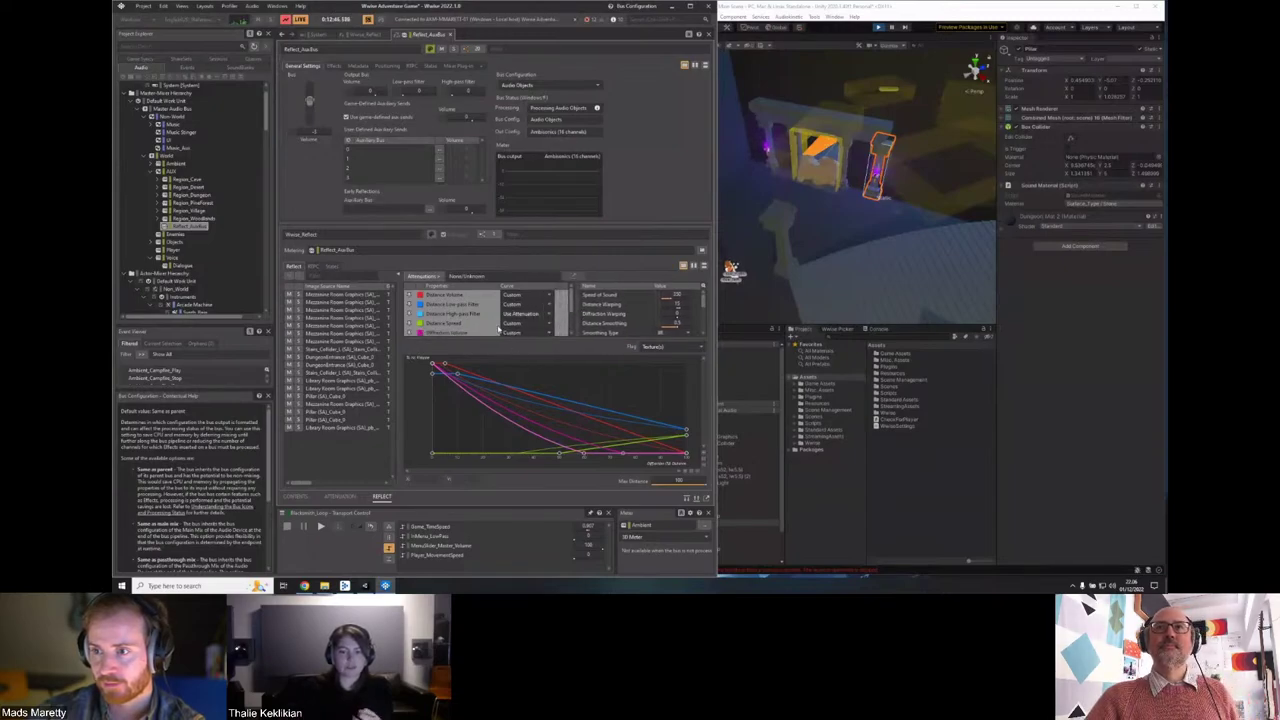
# View the Diffraction High-pass Filter curve and the Distance Volume curve of Wwise_Reflect individually.
pyautogui.scroll(-1, 464, 297)
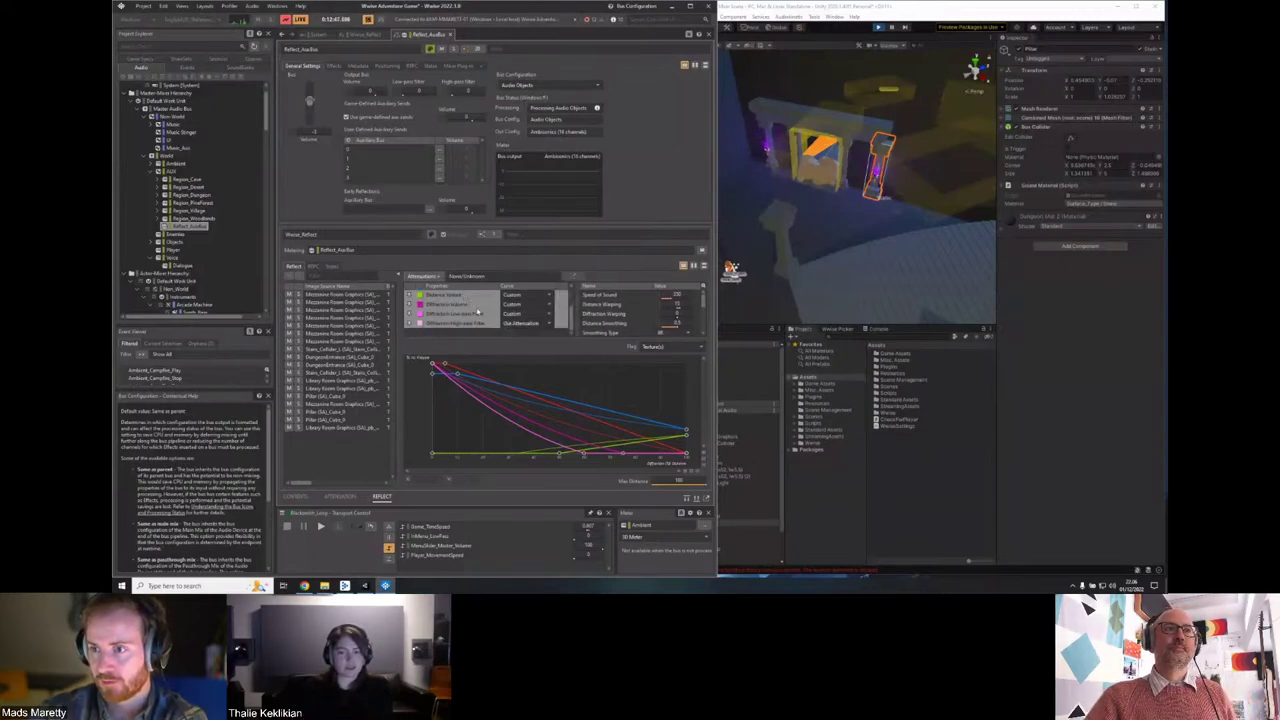
pyautogui.click(470, 325)
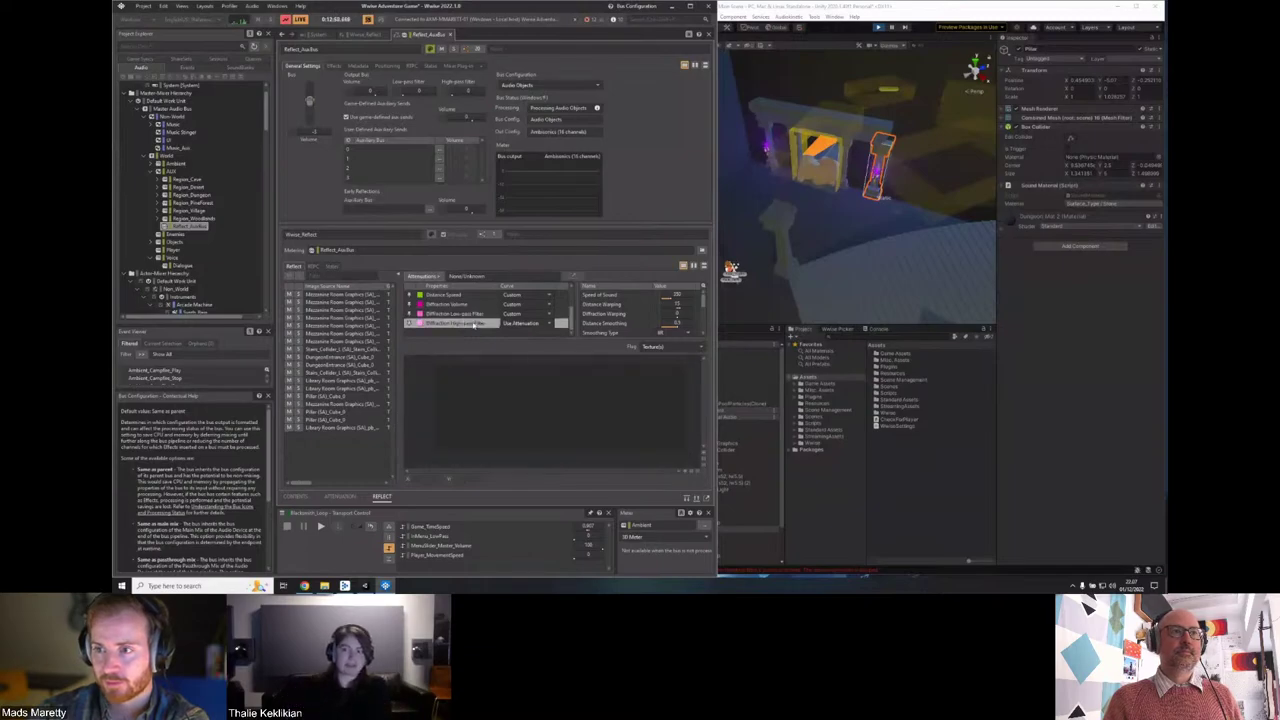
pyautogui.scroll(1, 470, 320)
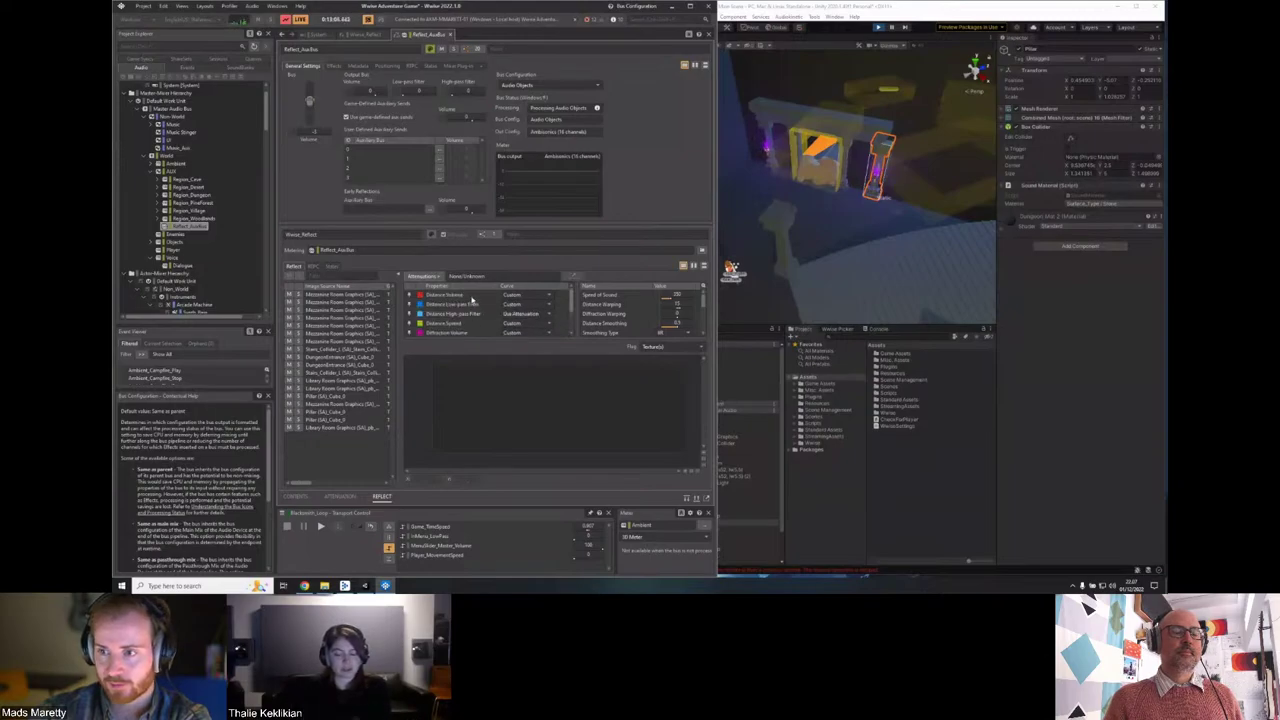
pyautogui.click(470, 295)
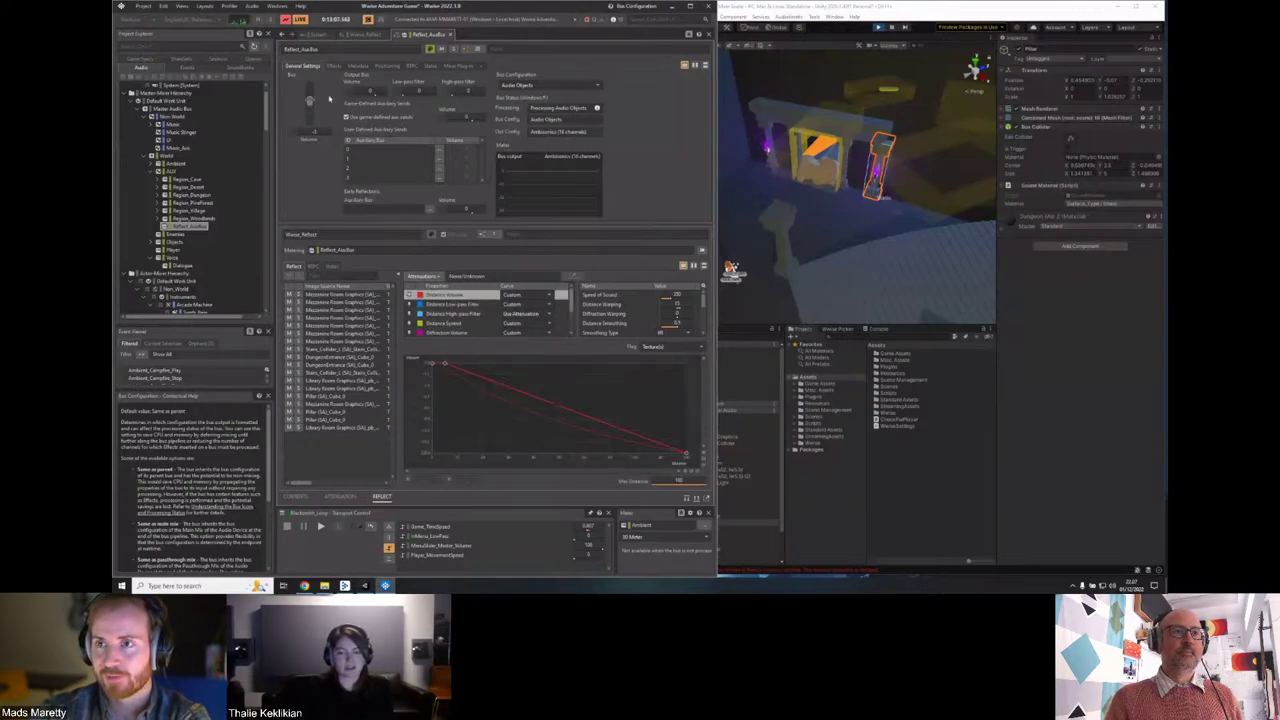
# Find the Ambient_Lava sound in the Actor-Mixer hierarchy and open its custom attenuation from the positioning settings.
pyautogui.scroll(-4, 192, 256)
pyautogui.scroll(-4, 203, 234)
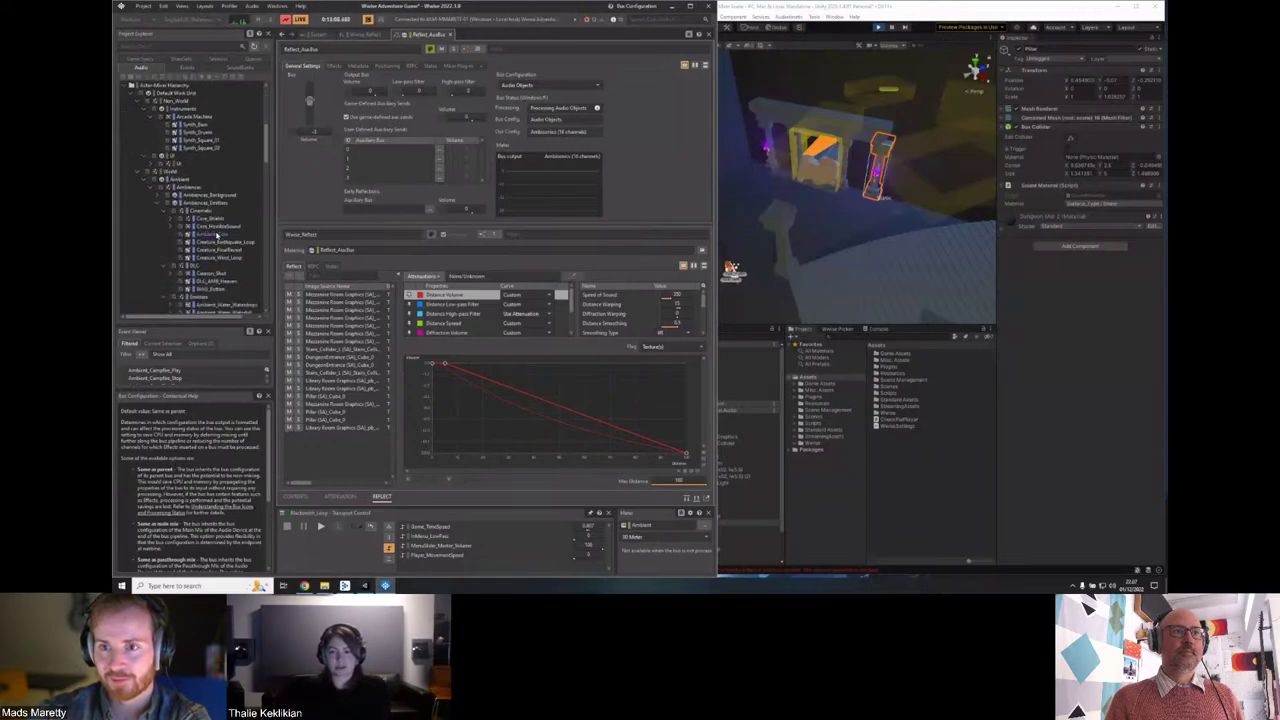
pyautogui.scroll(-2, 226, 259)
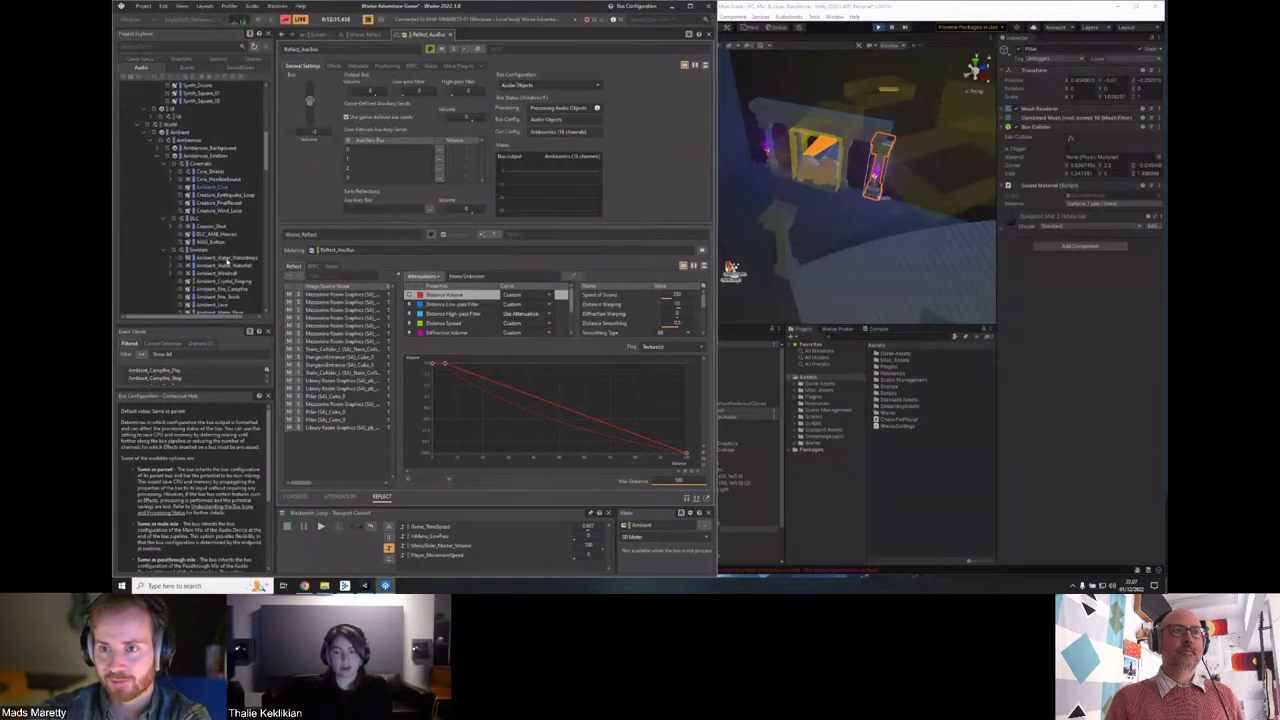
pyautogui.scroll(-1, 229, 280)
pyautogui.click(229, 281)
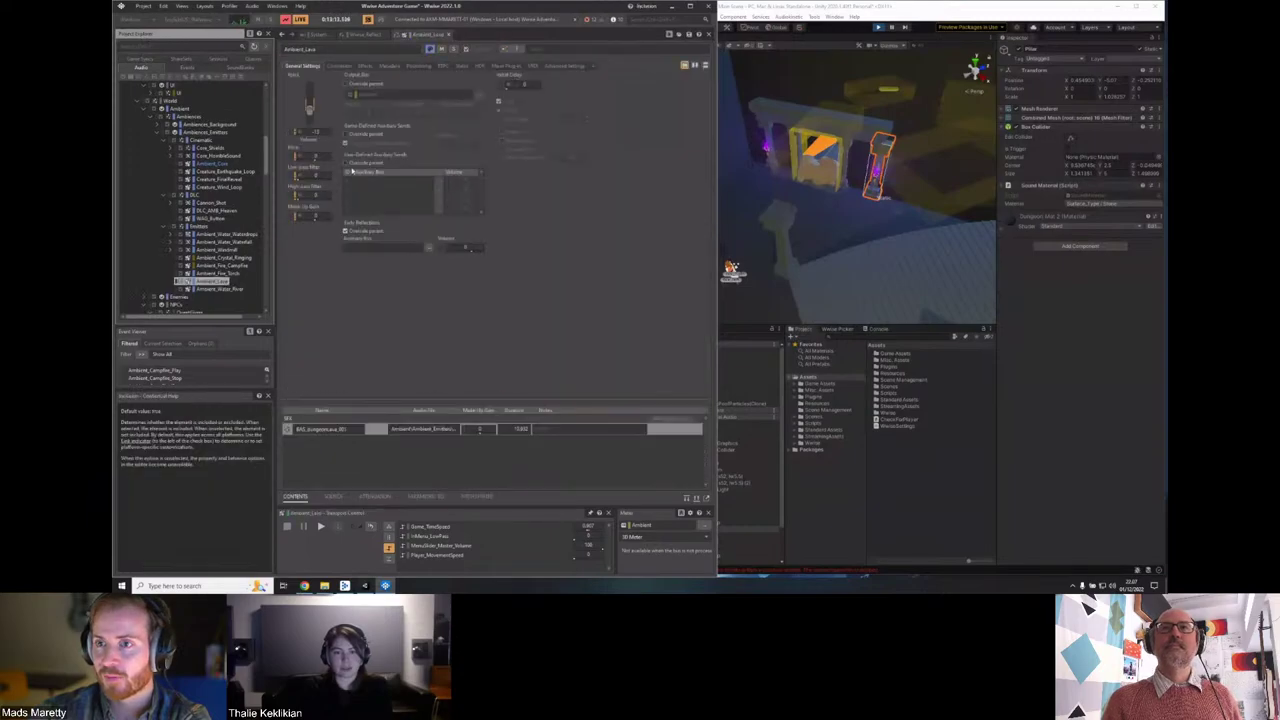
pyautogui.click(418, 66)
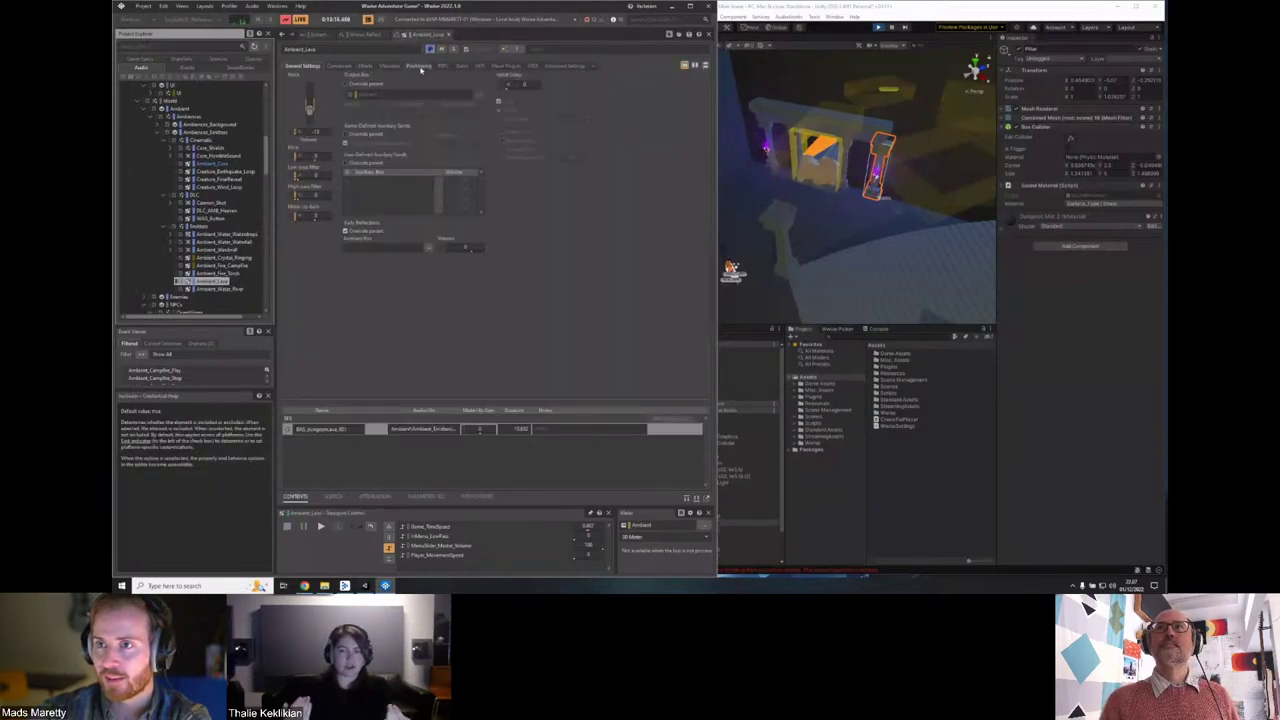
pyautogui.click(408, 160)
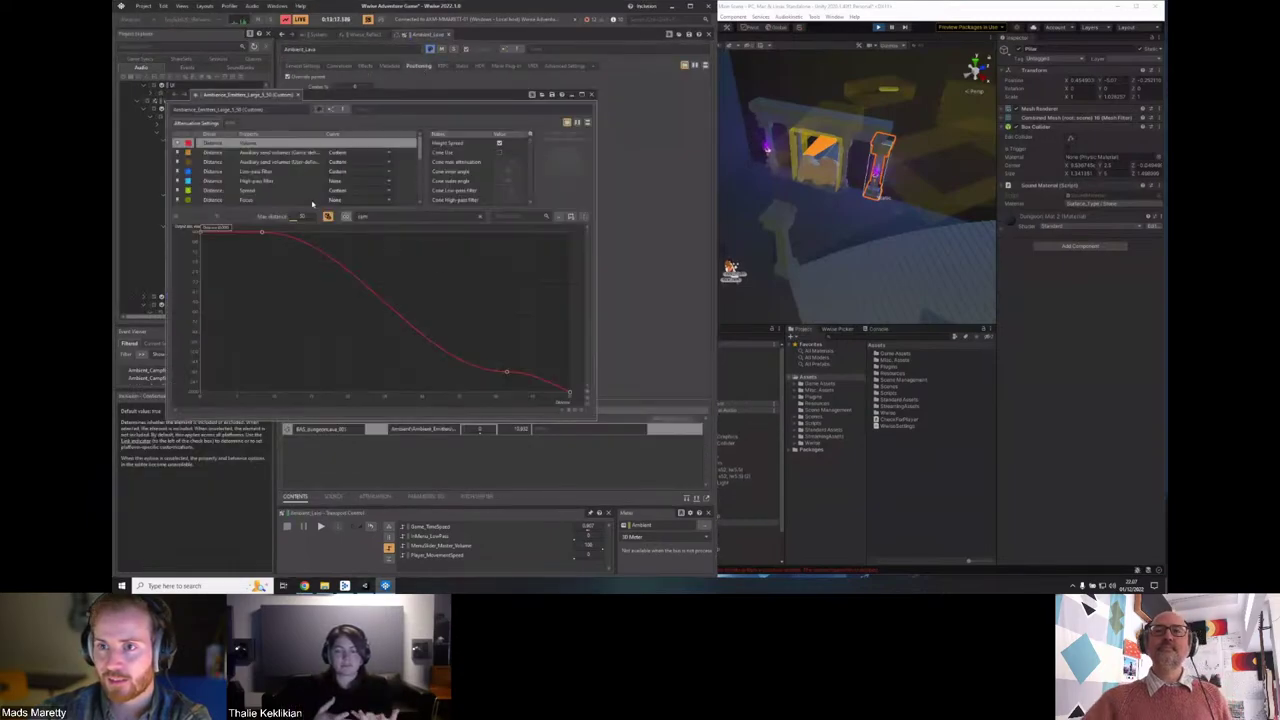
# Enlarge the attenuation editor window and extend its curve list to show the obstruction, occlusion, diffraction and transmission rows.
pyautogui.scroll(-1, 312, 200)
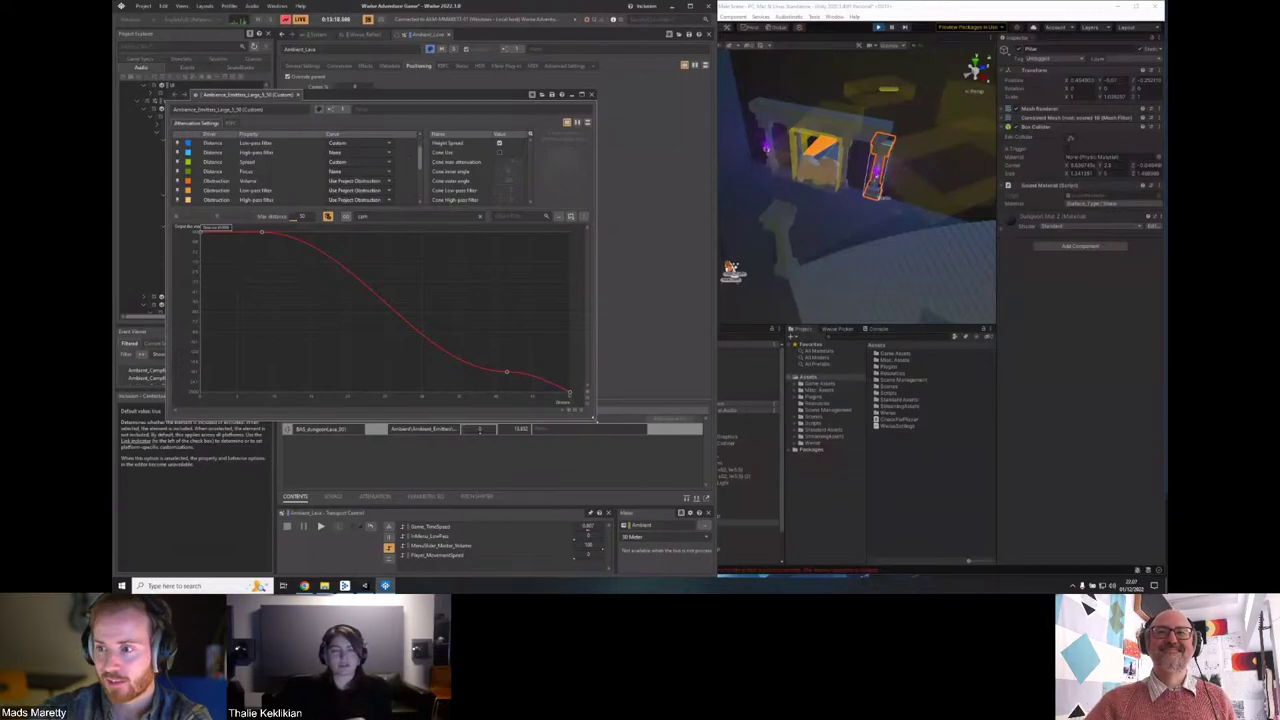
pyautogui.moveTo(596, 419); pyautogui.dragTo(668, 488)
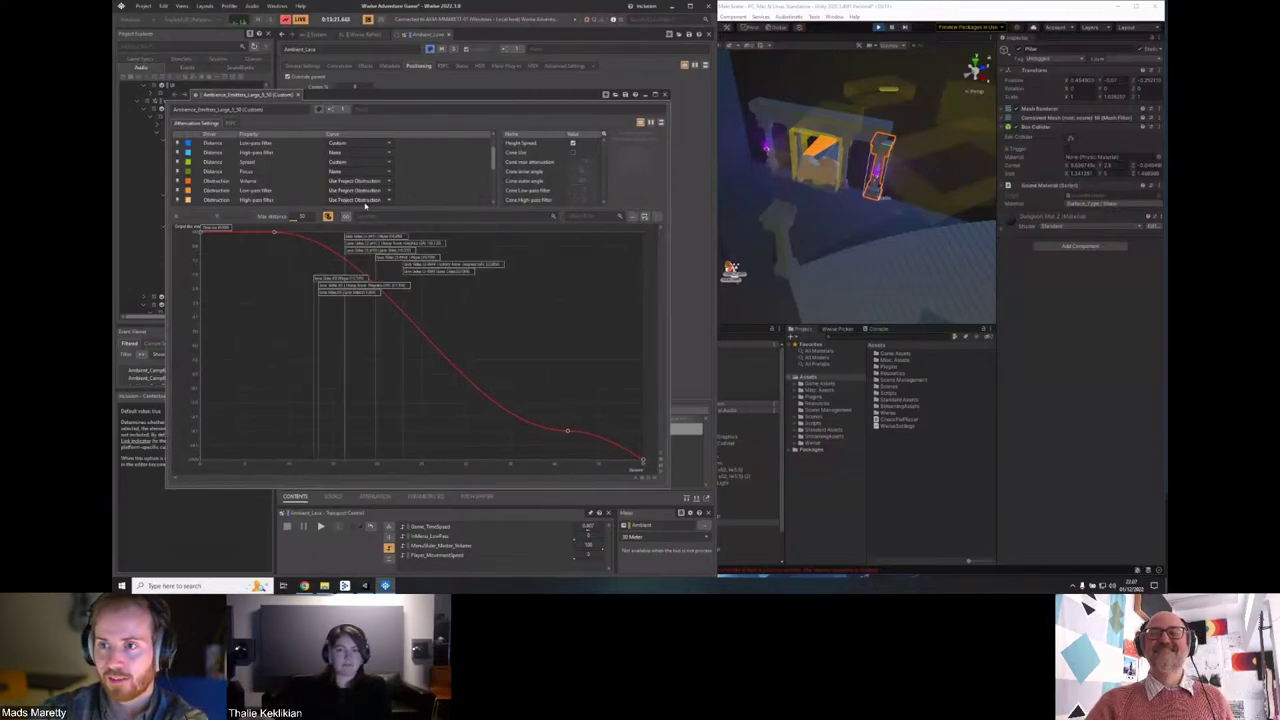
pyautogui.moveTo(365, 206); pyautogui.dragTo(374, 305)
# View the Obstruction and Occlusion low-pass filter curves, and select all rows from Obstruction Volume through Transmission High-pass filter.
pyautogui.click(281, 200)
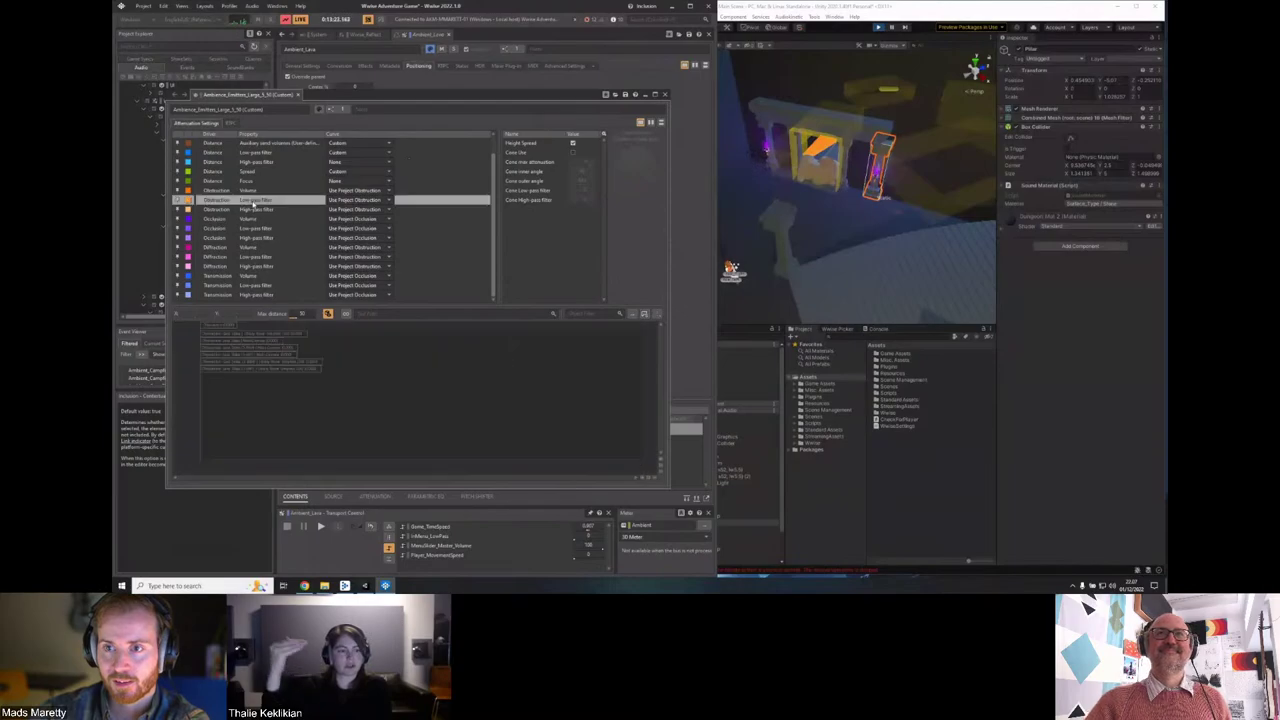
pyautogui.click(280, 228)
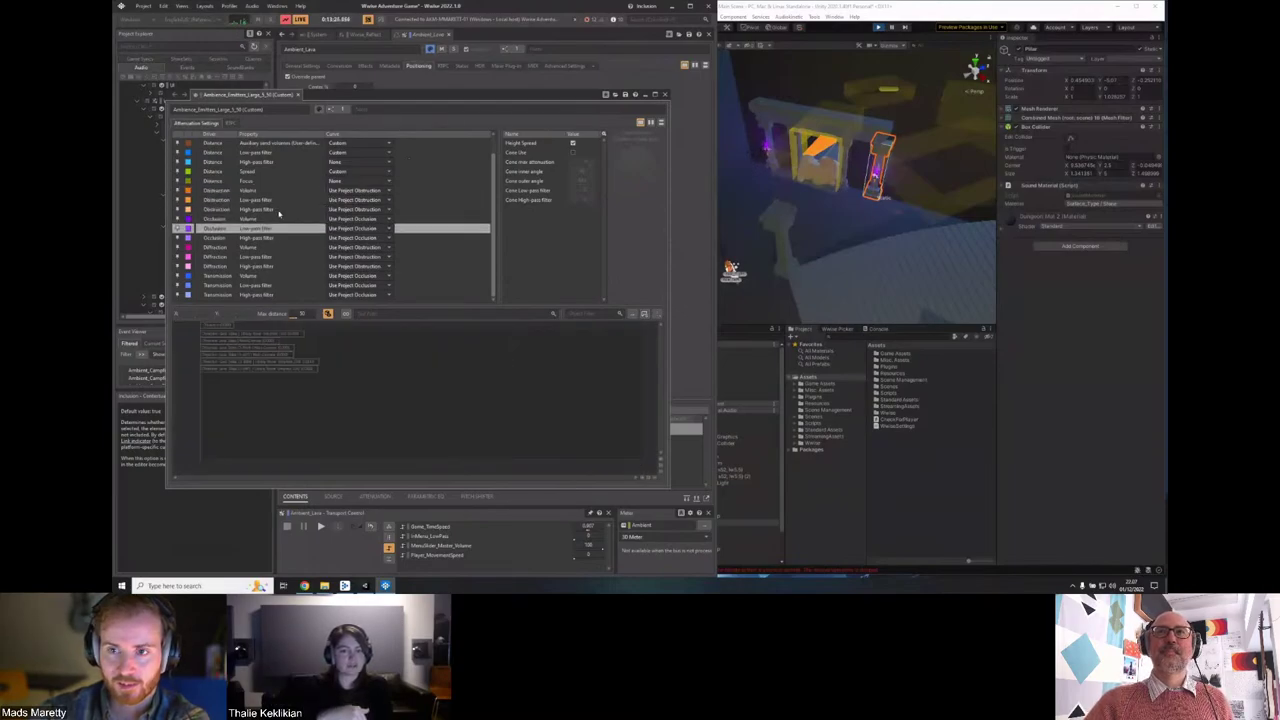
pyautogui.click(270, 190)
pyautogui.keyDown('shift'); pyautogui.click(269, 295); pyautogui.keyUp('shift')
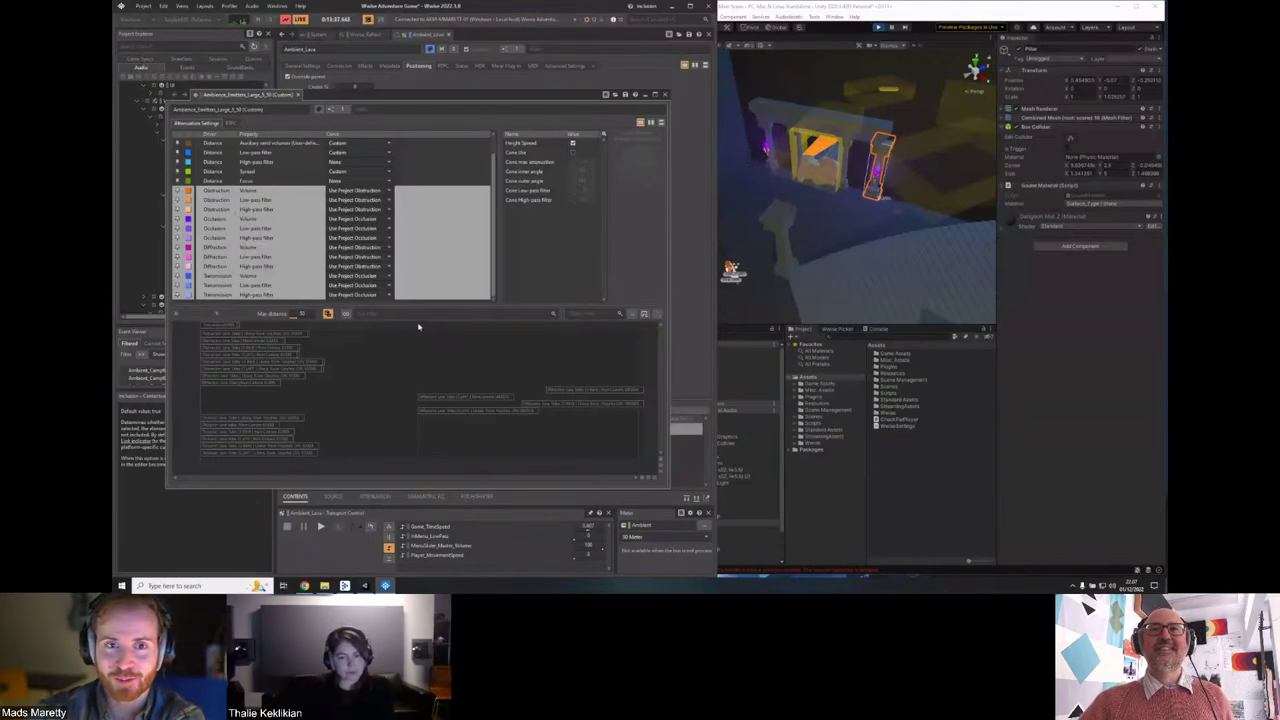
# View the attenuation curves individually between Occlusion Volume and Obstruction Volume, ending back on Occlusion Volume.
pyautogui.click(306, 219)
pyautogui.press('Up')
pyautogui.press('Up')
pyautogui.press('Up')
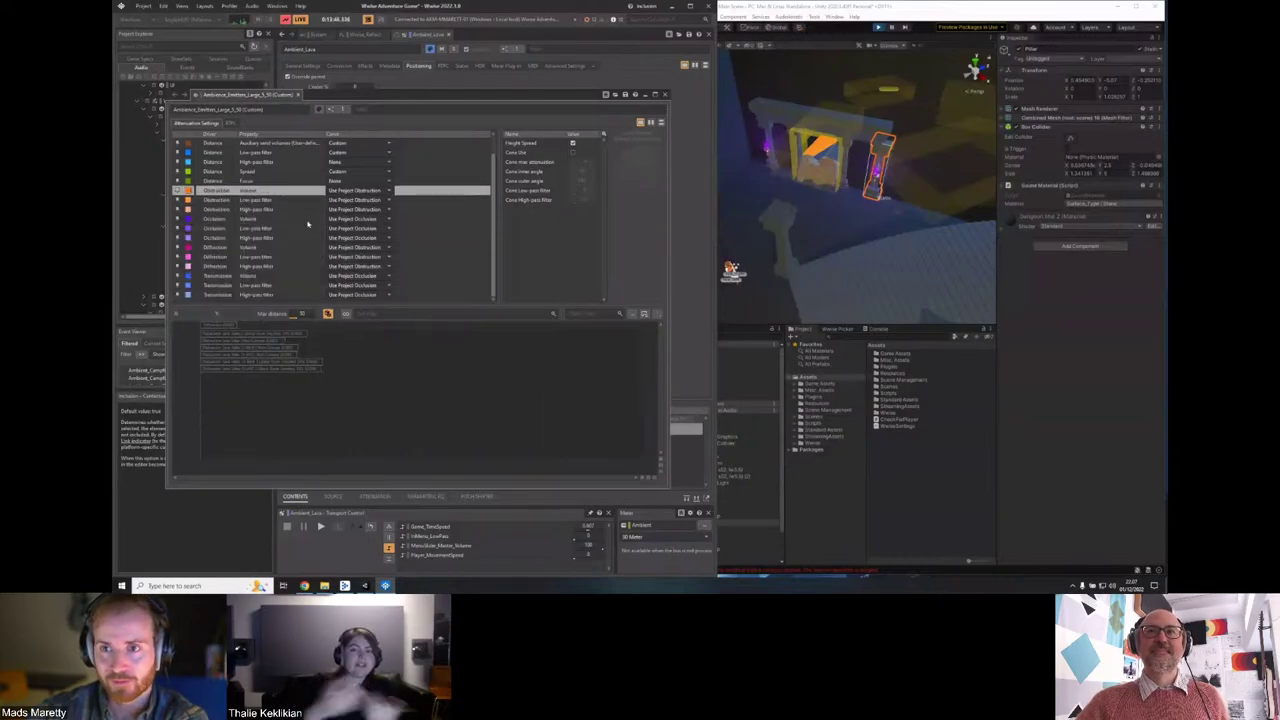
pyautogui.press('Down')
pyautogui.press('Down')
pyautogui.press('Down')
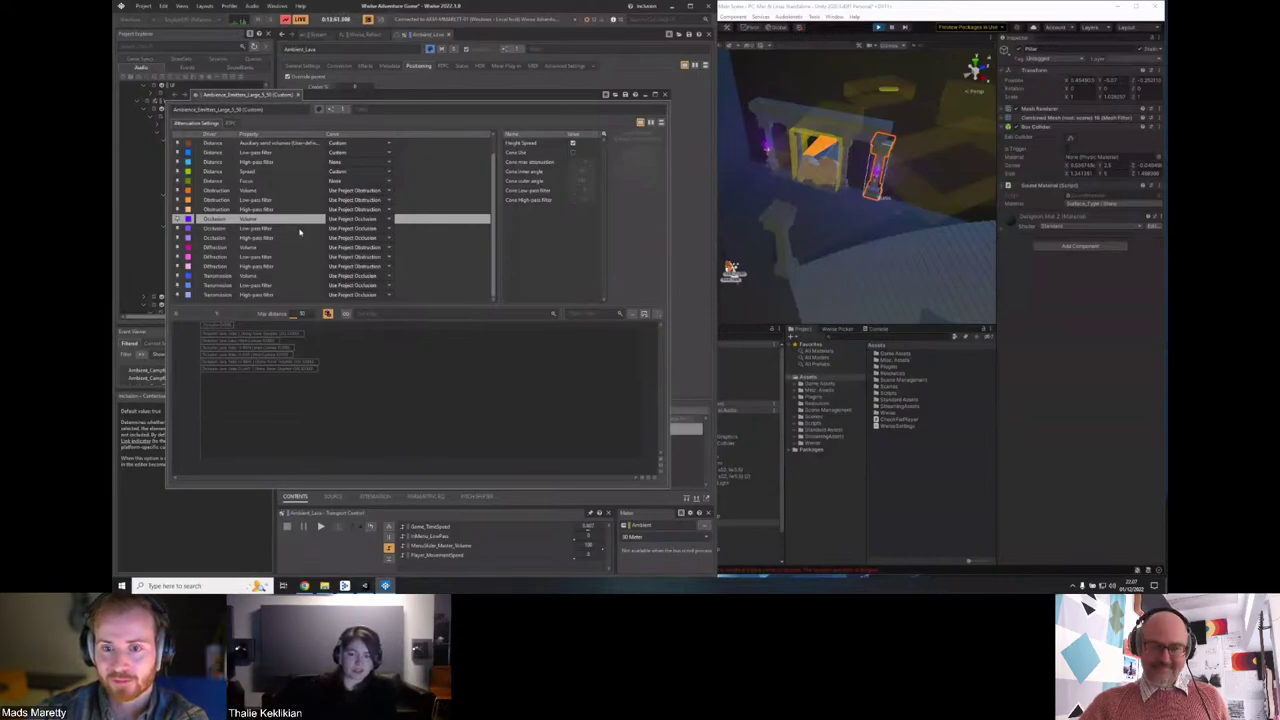
# Try a Custom curve for the Diffraction High-pass filter, moving its middle point higher and farther along the diffraction axis.
pyautogui.click(277, 267)
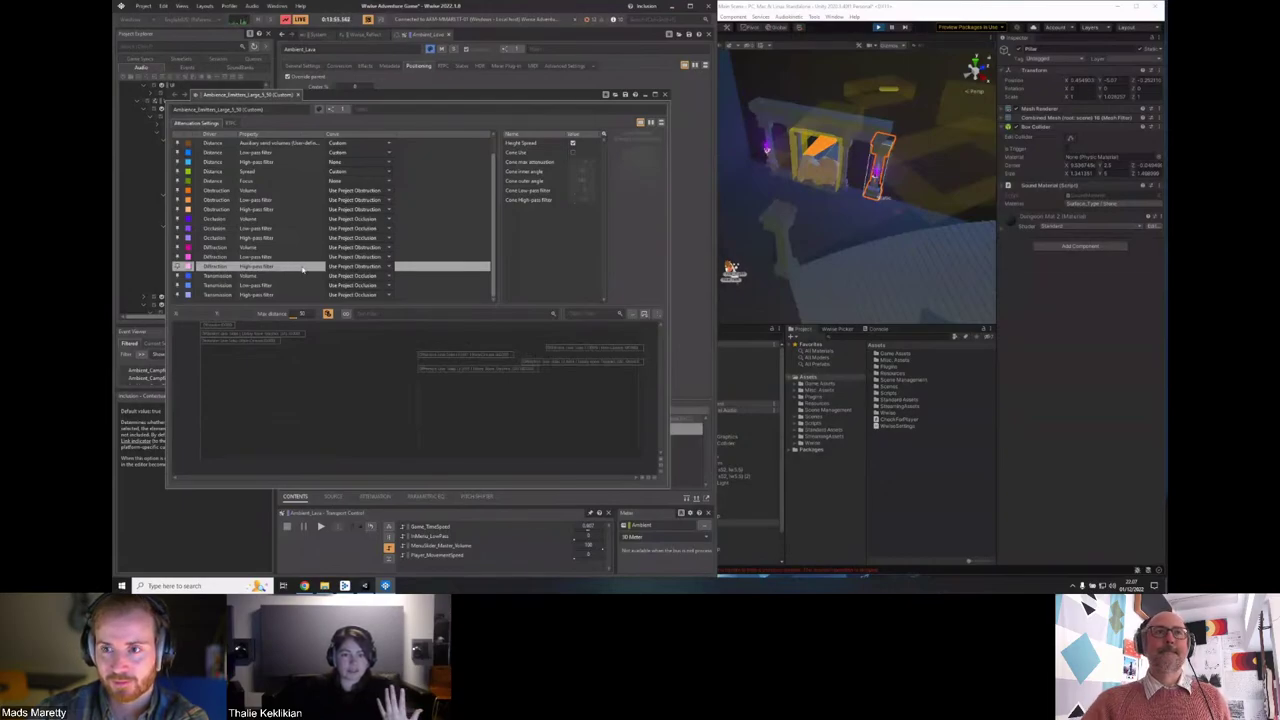
pyautogui.click(333, 268)
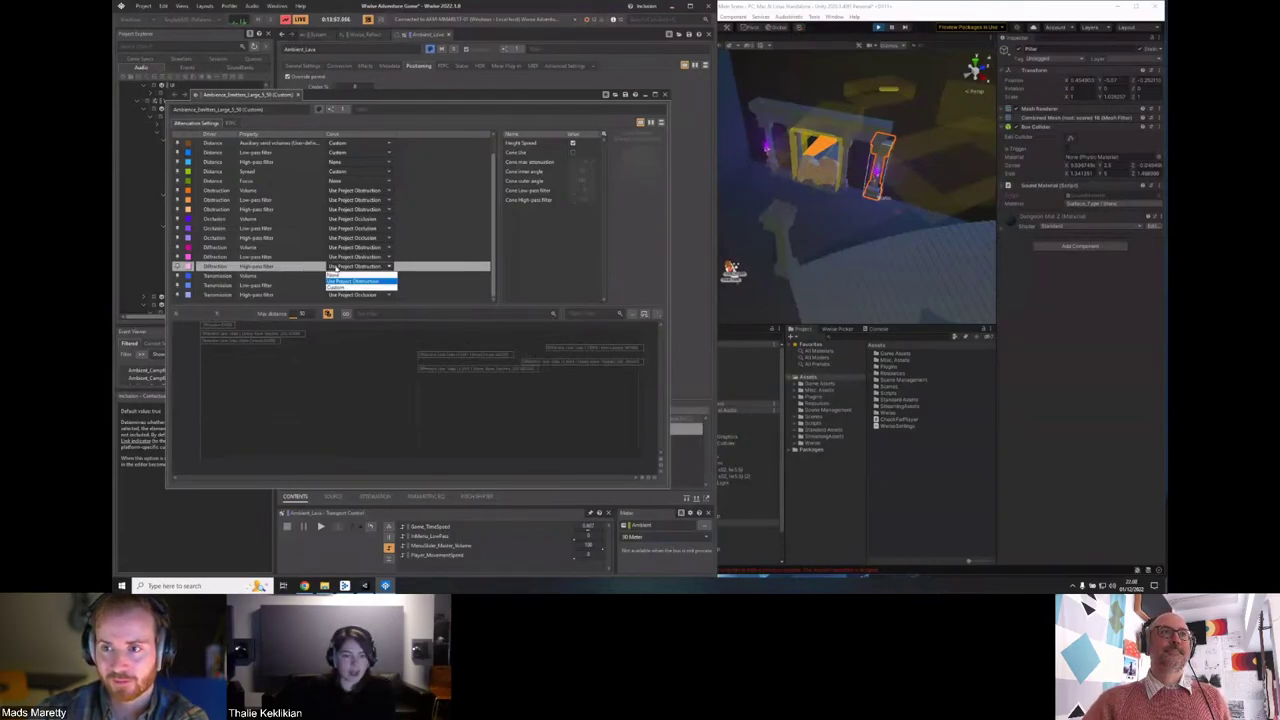
pyautogui.click(340, 287)
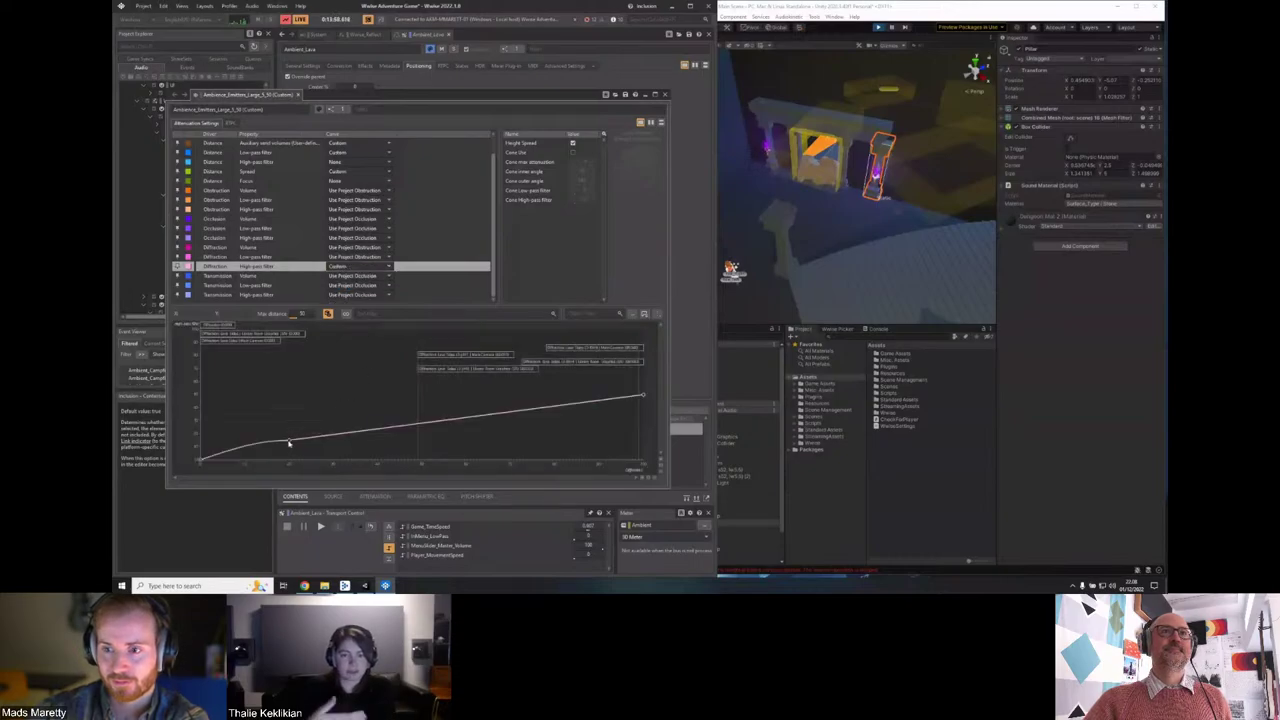
pyautogui.moveTo(289, 443); pyautogui.dragTo(323, 413)
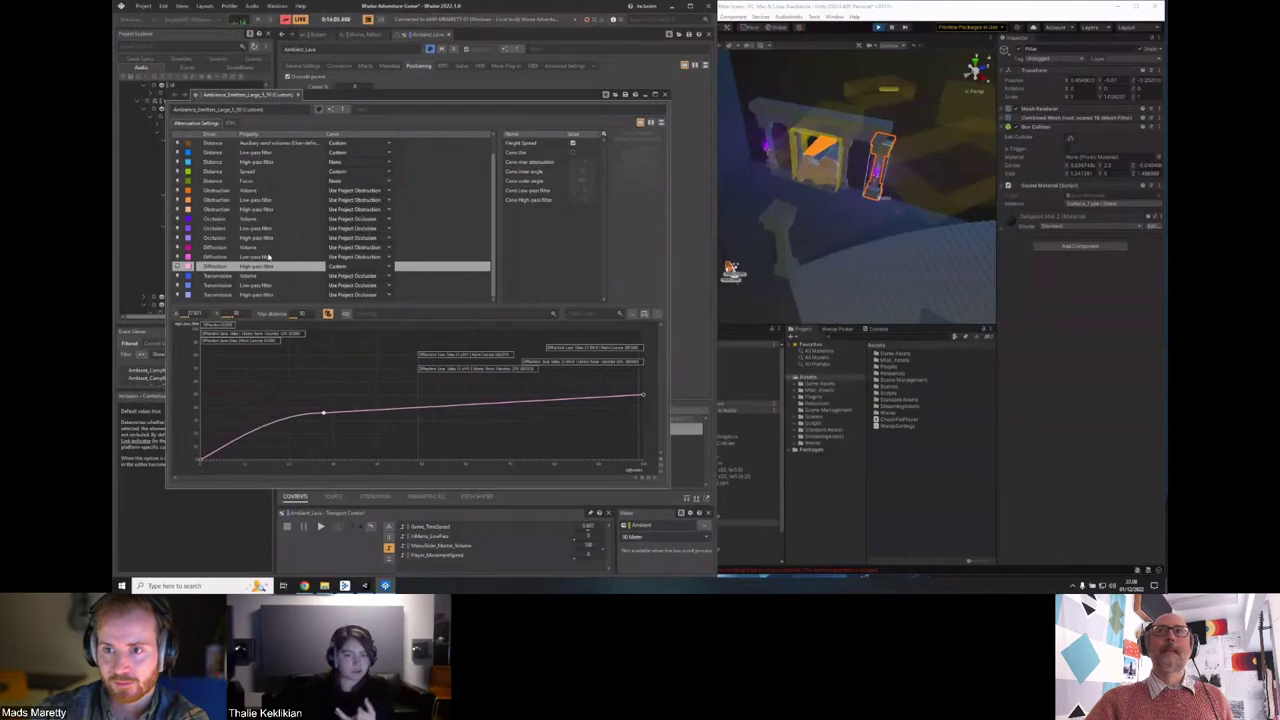
# Try a Custom curve for the Diffraction Low-pass filter, moving its middle point farther along the diffraction axis.
pyautogui.click(268, 257)
pyautogui.click(343, 259)
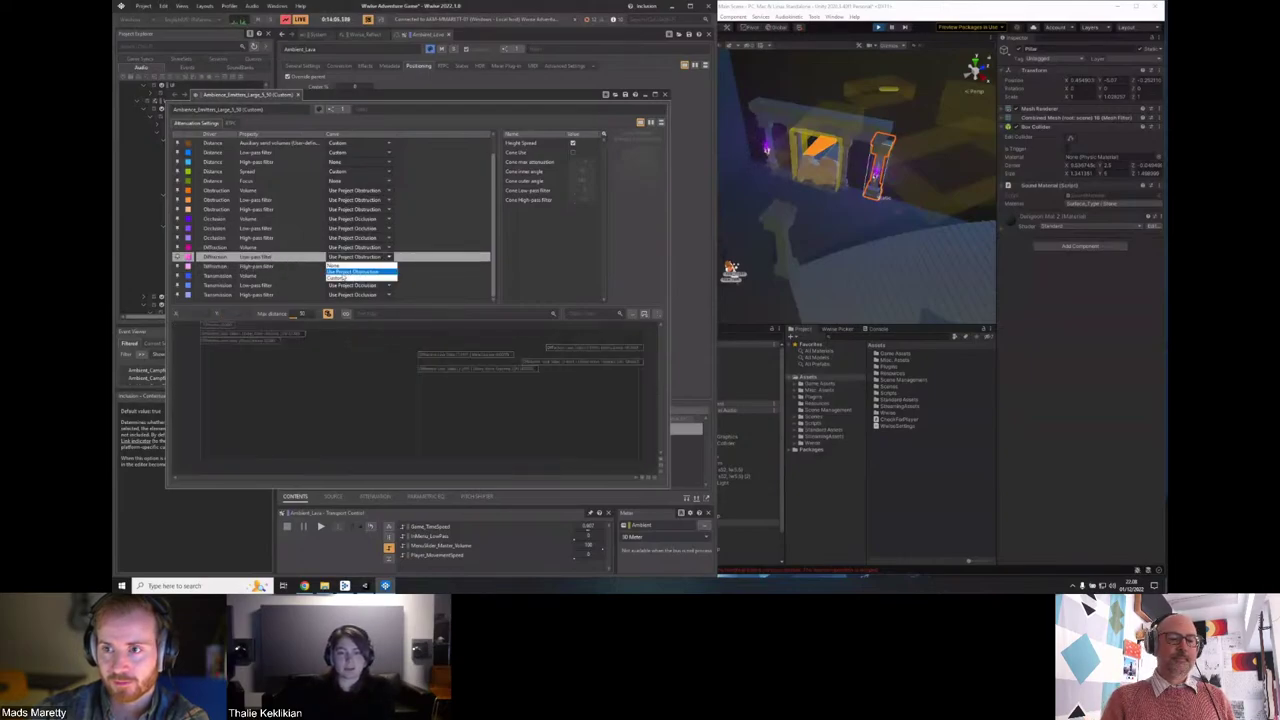
pyautogui.click(345, 268)
pyautogui.moveTo(290, 413); pyautogui.dragTo(323, 414)
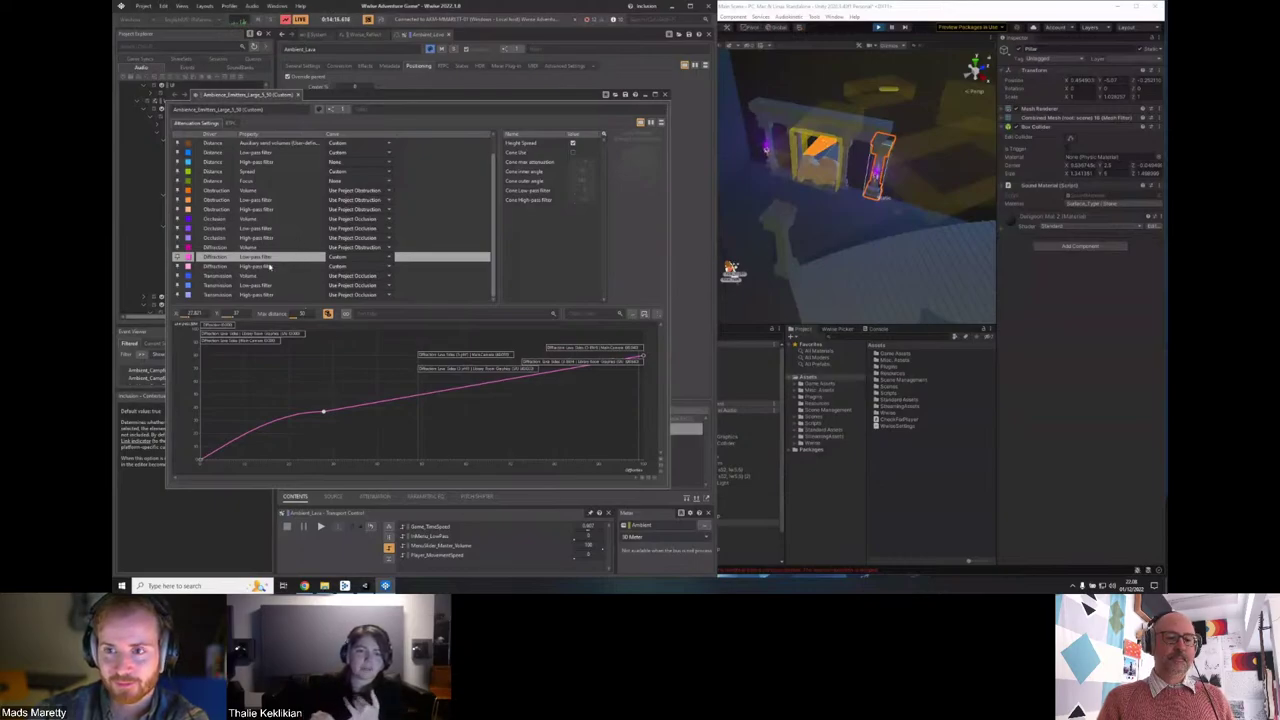
# Restore the Diffraction Low-pass and High-pass filter curves to Use Project Obstruction.
pyautogui.click(355, 256)
pyautogui.click(361, 228)
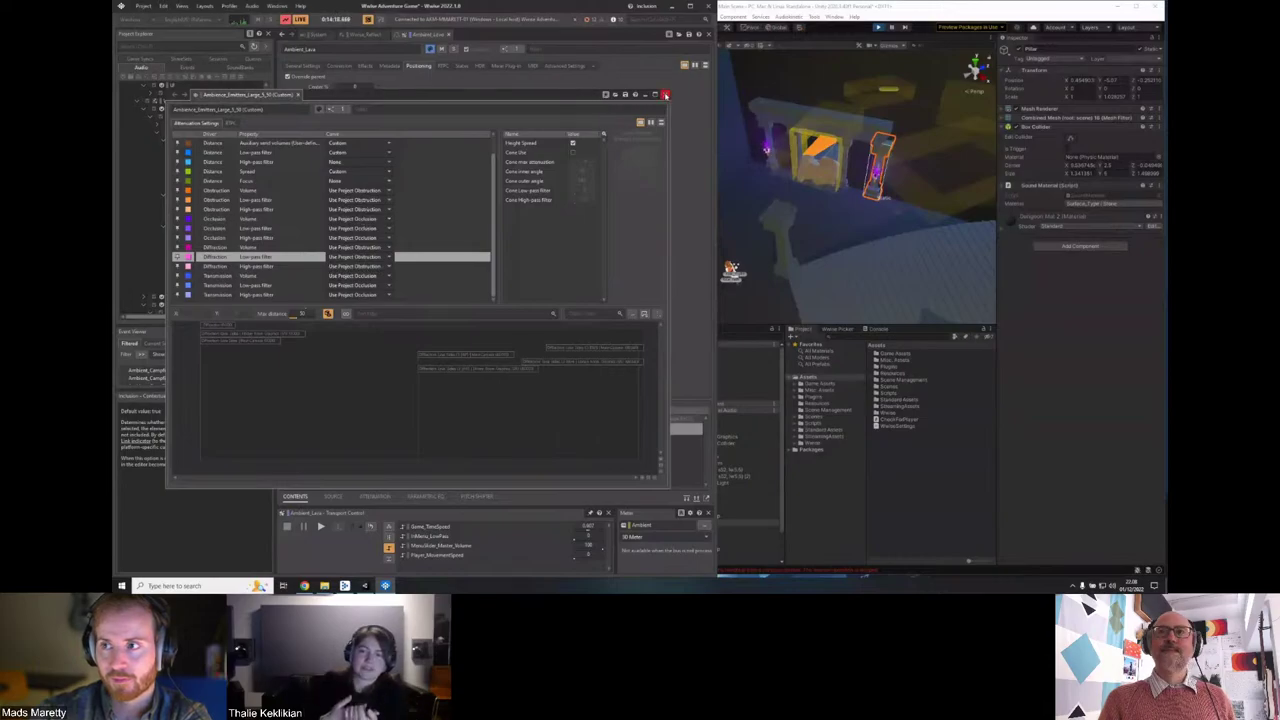
# Close the attenuation editor and return to the general settings of Reflect_AuxBus.
pyautogui.click(666, 94)
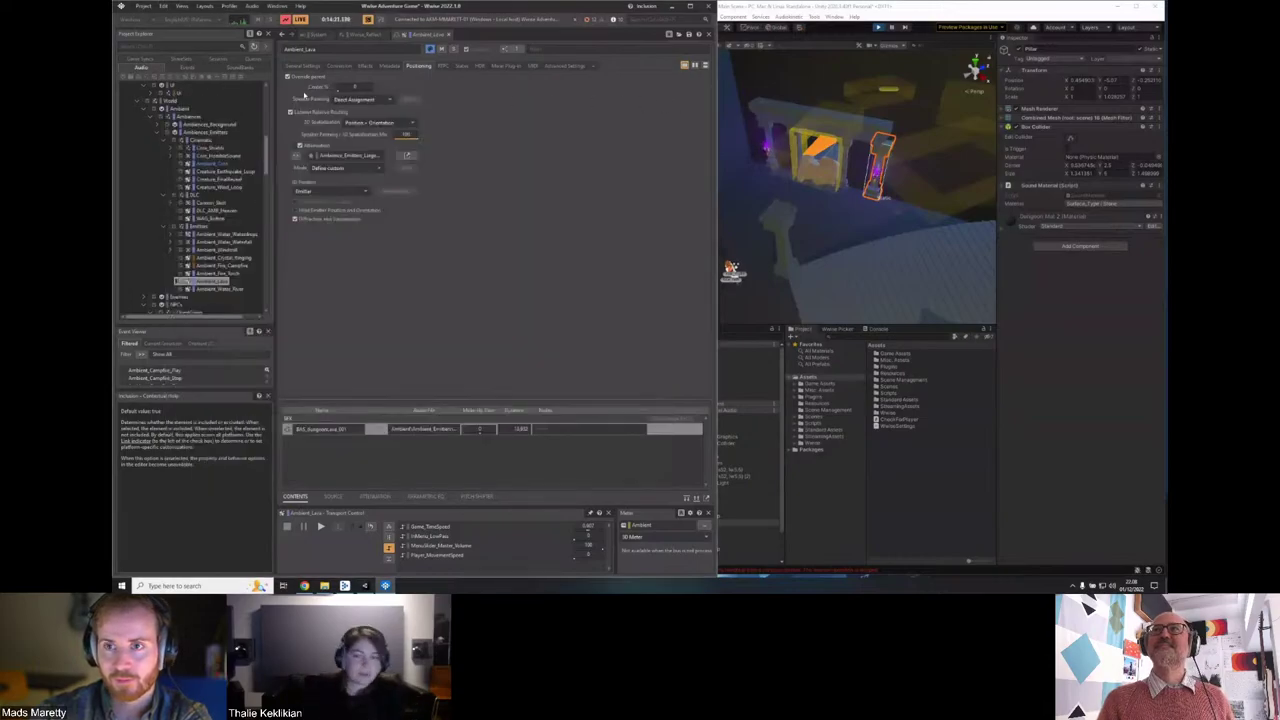
pyautogui.scroll(5, 193, 193)
pyautogui.click(190, 202)
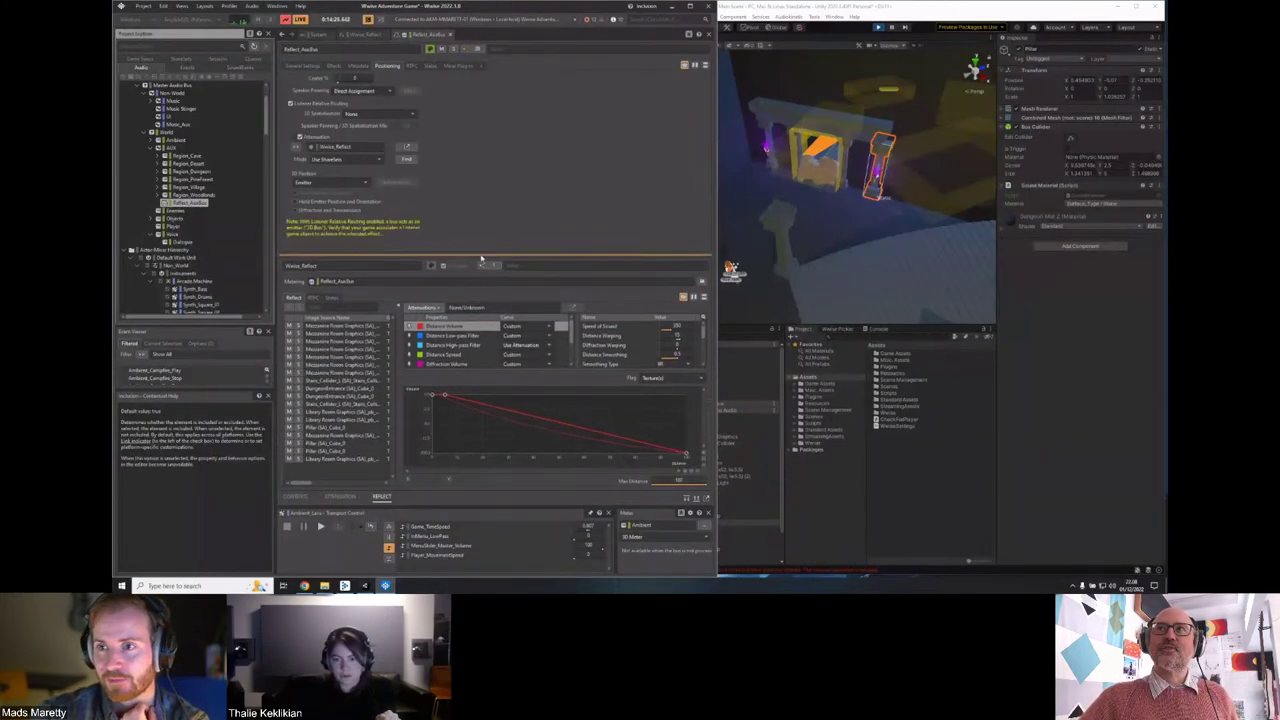
pyautogui.click(305, 66)
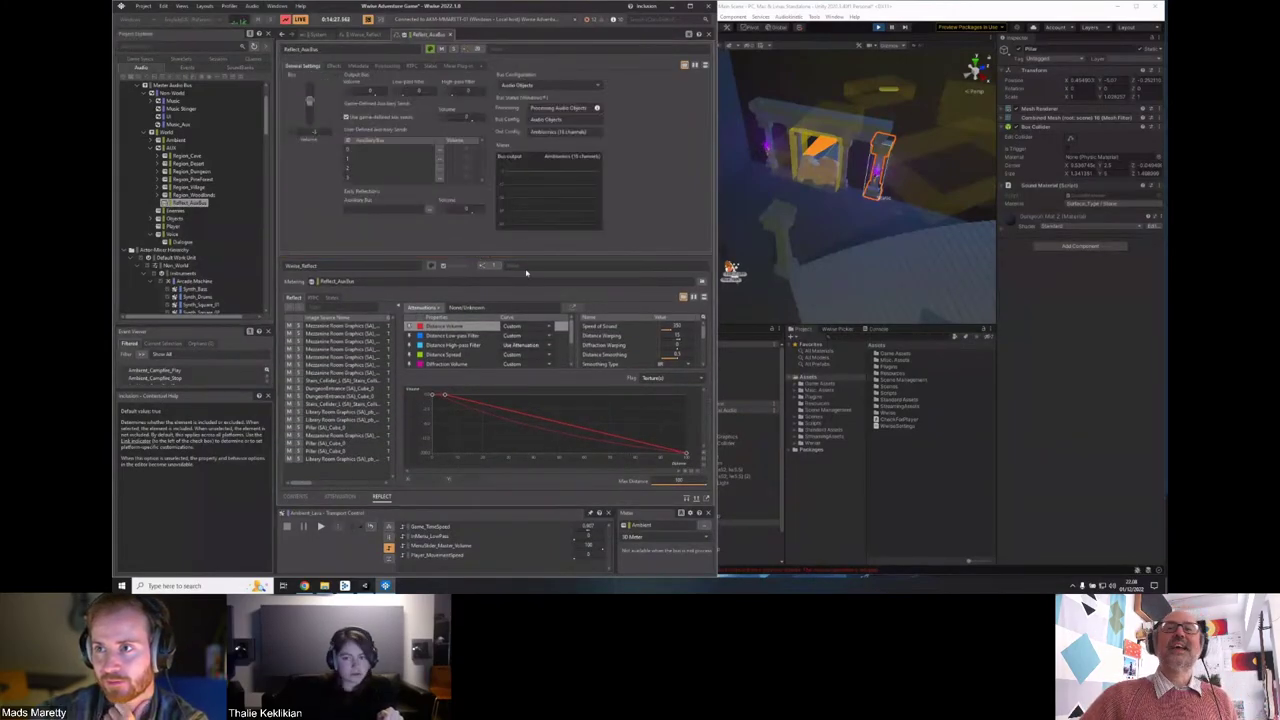
# Enlarge the Wwise_Reflect editor, view its three Diffraction curves and the Distance Spread curve, and widen the image source list.
pyautogui.moveTo(517, 262); pyautogui.dragTo(494, 242)
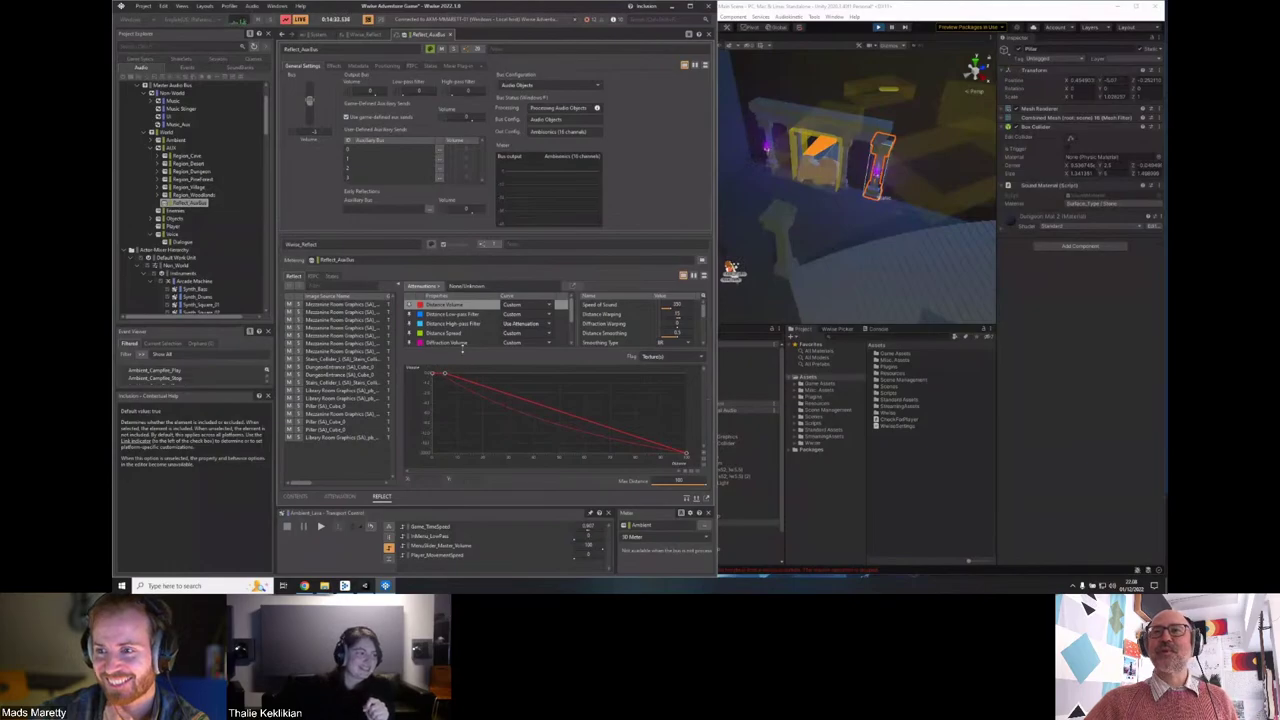
pyautogui.moveTo(464, 349); pyautogui.dragTo(464, 366)
pyautogui.scroll(-1, 472, 343)
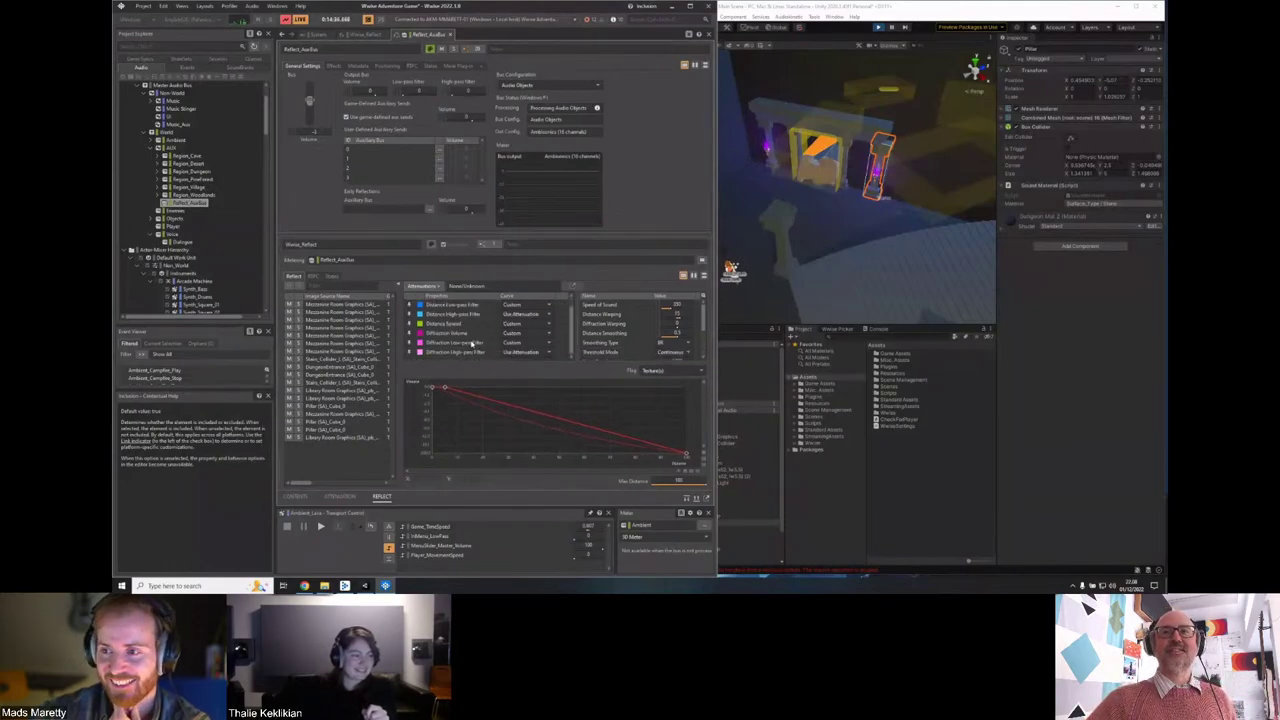
pyautogui.scroll(1, 477, 338)
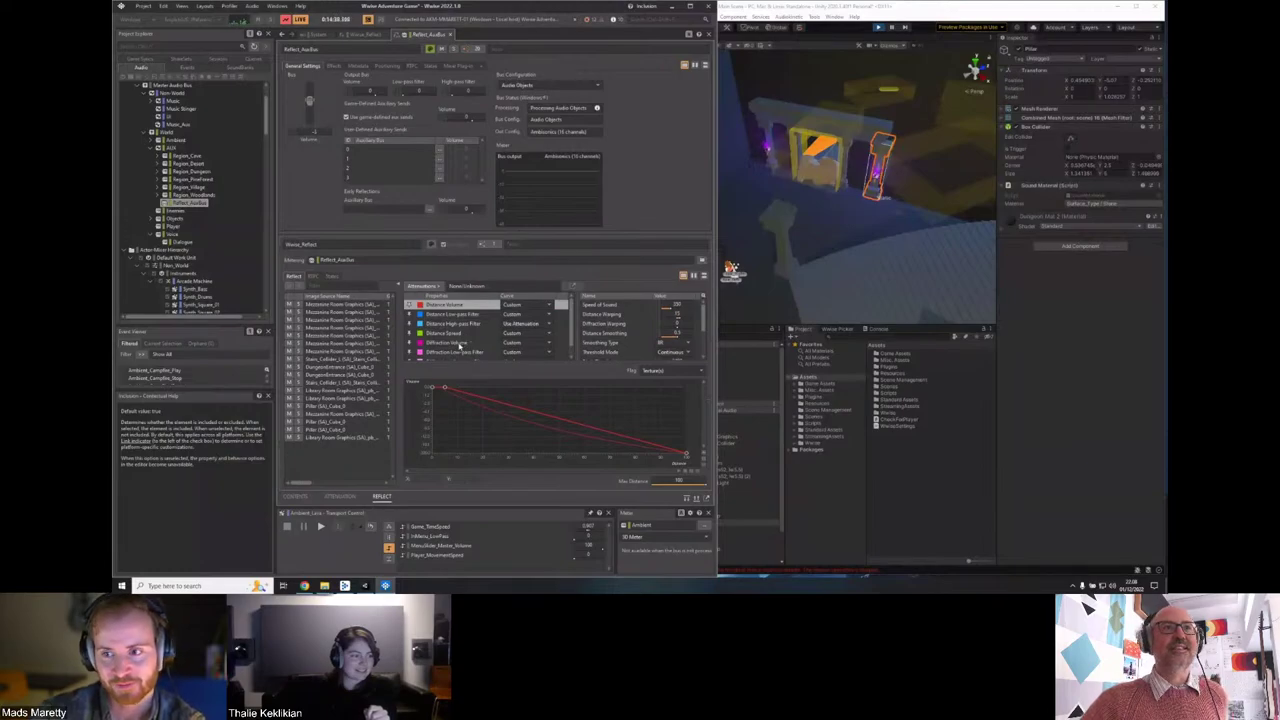
pyautogui.scroll(-1, 466, 335)
pyautogui.click(496, 352)
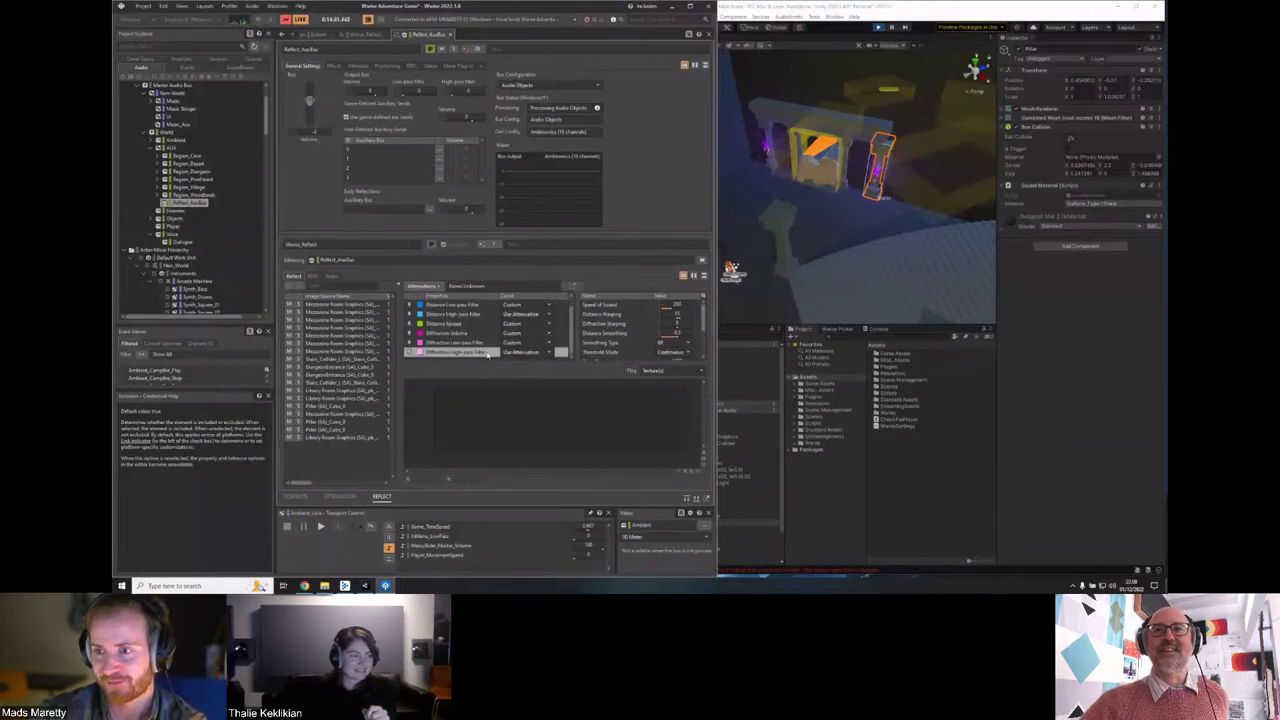
pyautogui.click(488, 342)
pyautogui.click(480, 333)
pyautogui.click(472, 323)
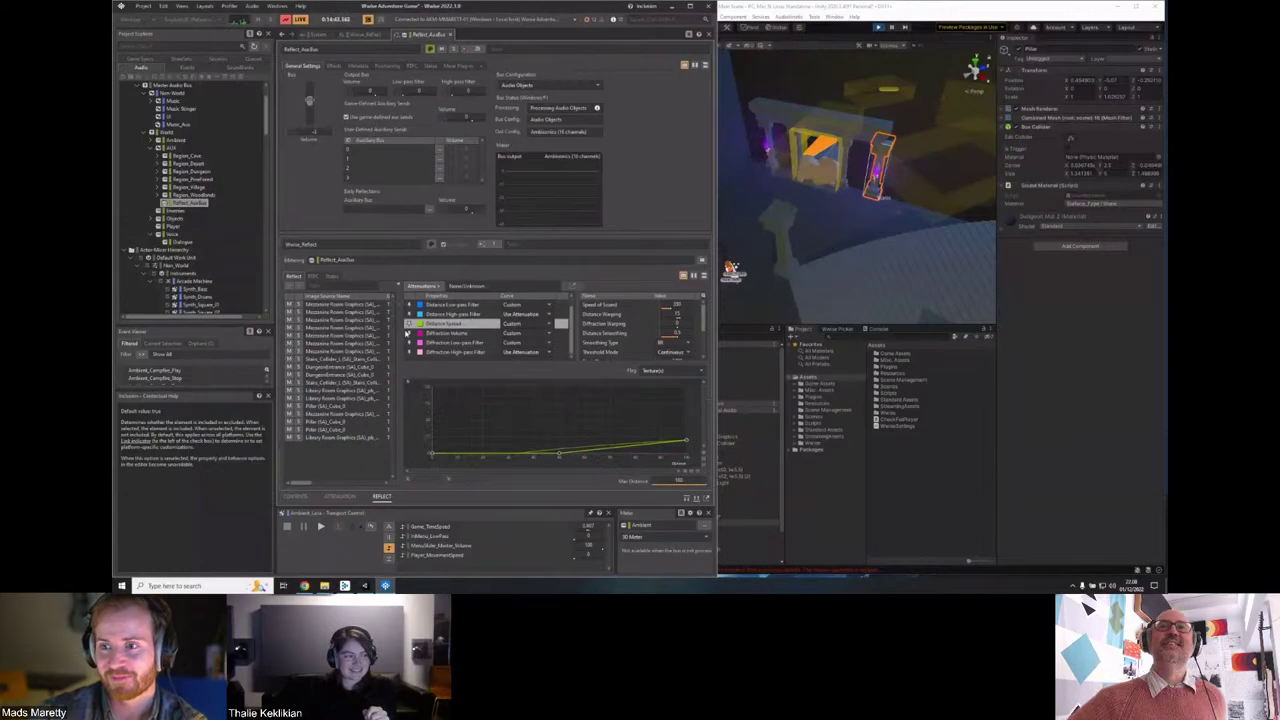
pyautogui.moveTo(398, 330)
pyautogui.mouseDown()
pyautogui.moveTo(516, 330)
pyautogui.moveTo(417, 328)
pyautogui.mouseUp()
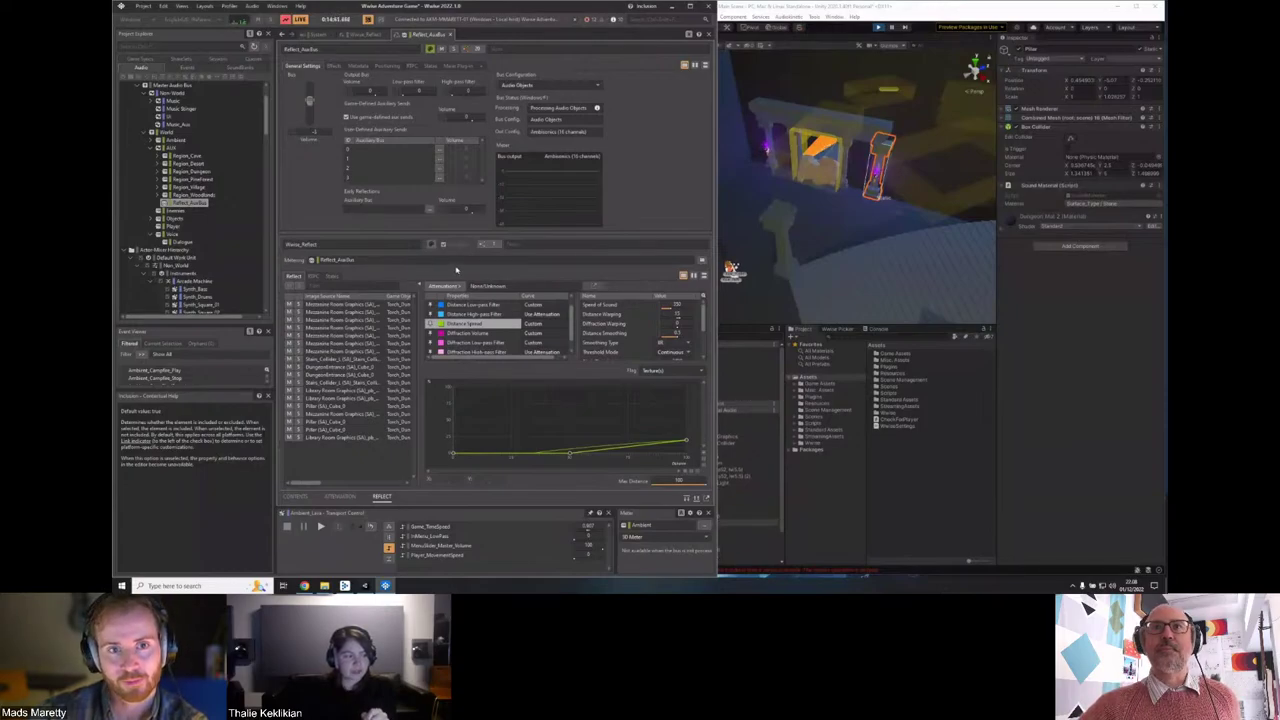
# Switch Wwise to the Profiler layout and highlight the Reflect effect in the CPU list.
pyautogui.click(863, 8)
pyautogui.click(503, 10)
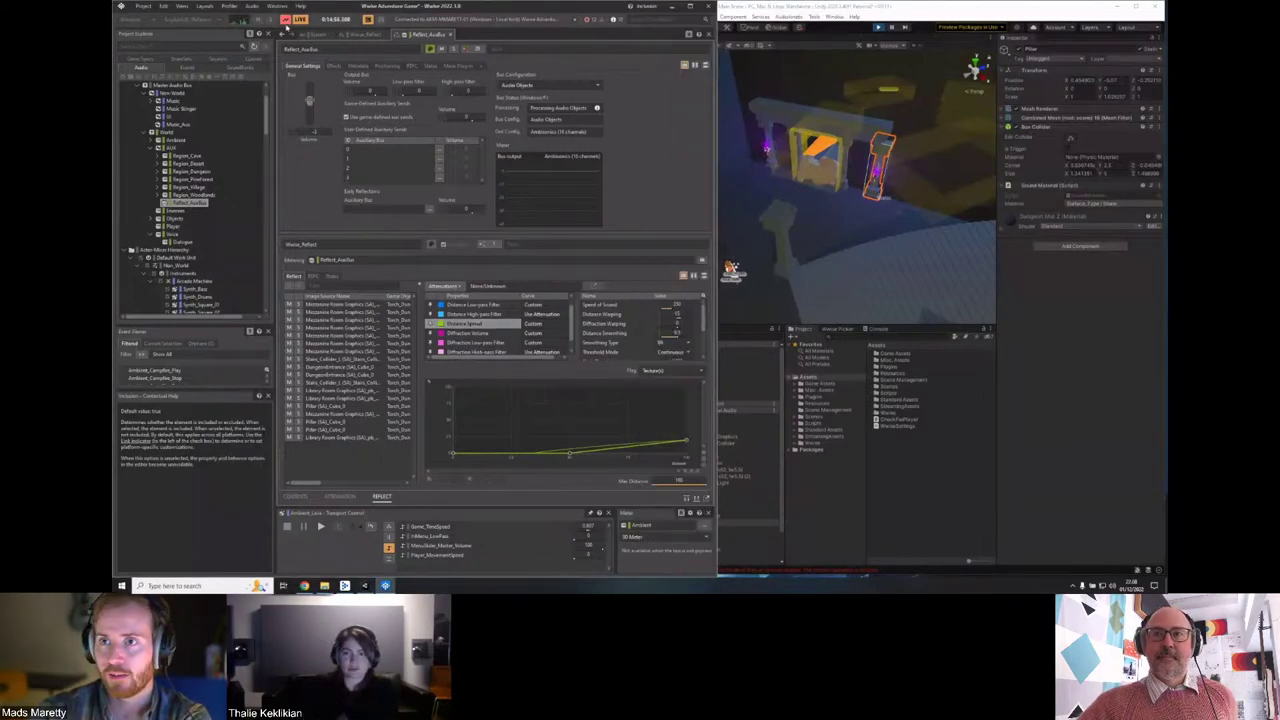
pyautogui.click(204, 6)
pyautogui.click(228, 36)
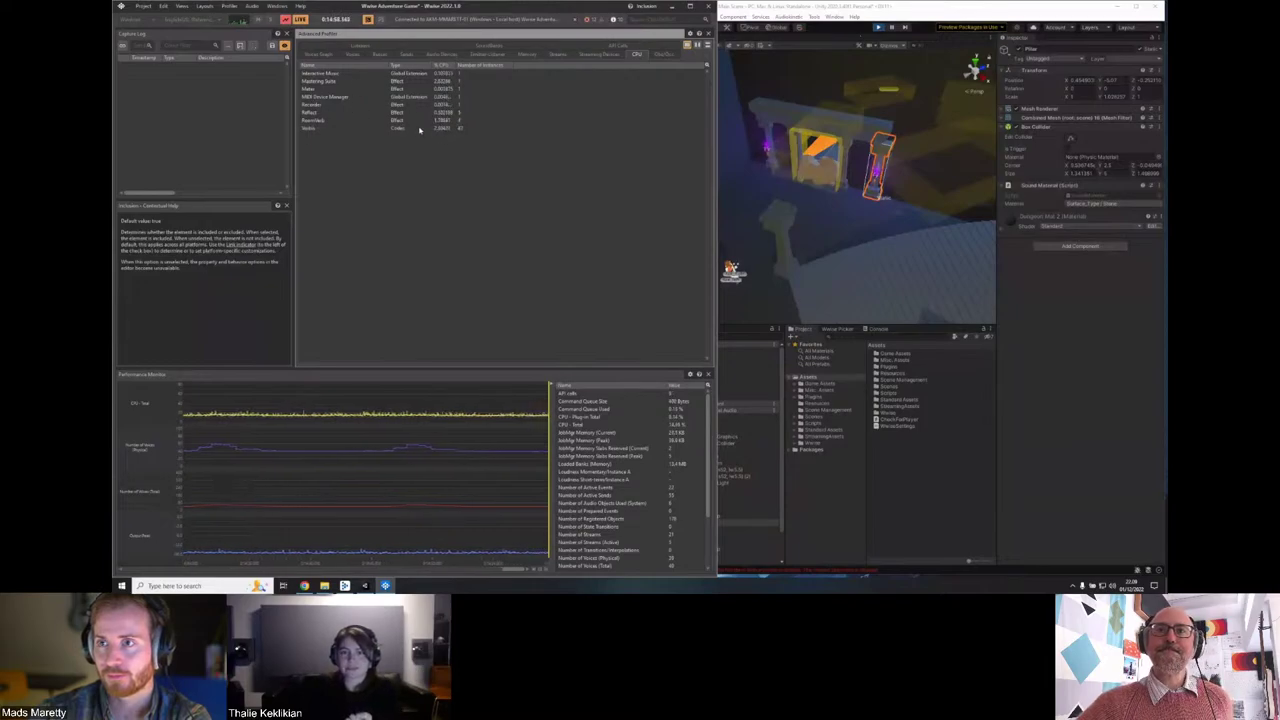
pyautogui.click(352, 114)
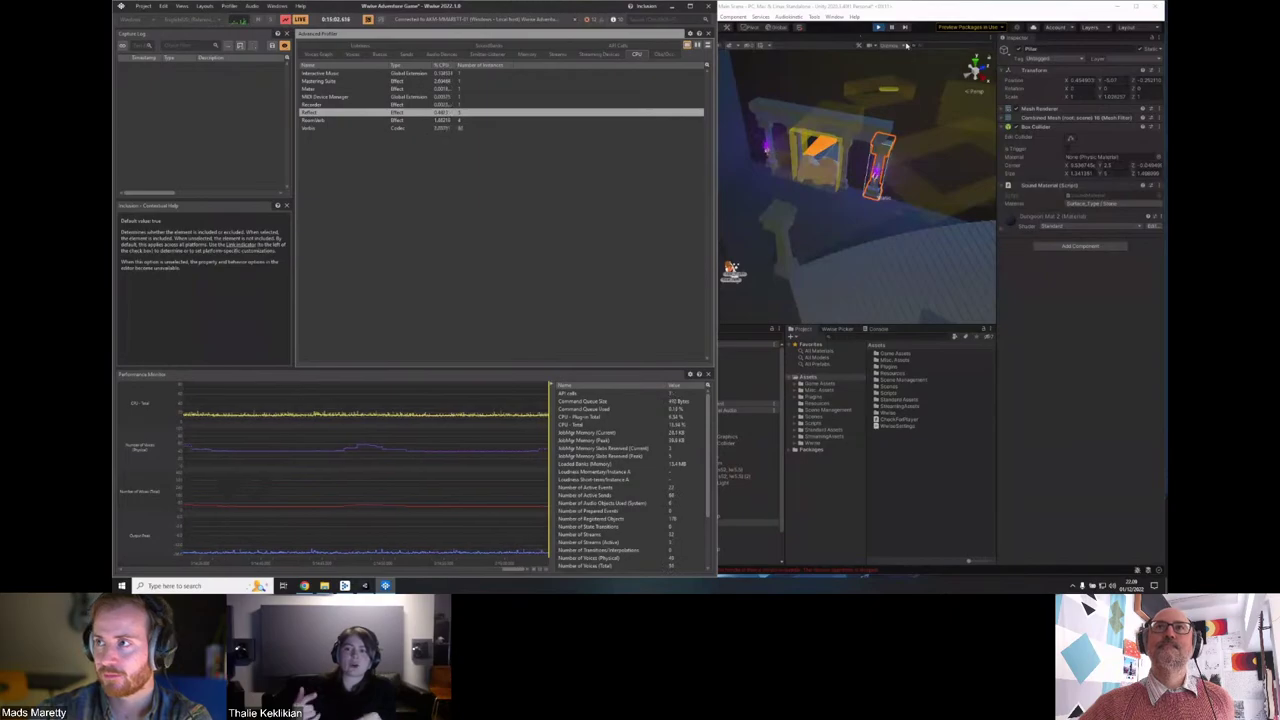
# Arrange the Wwise profiler and Unity windows side by side and show the running game in Unity's Game view.
pyautogui.click(855, 18)
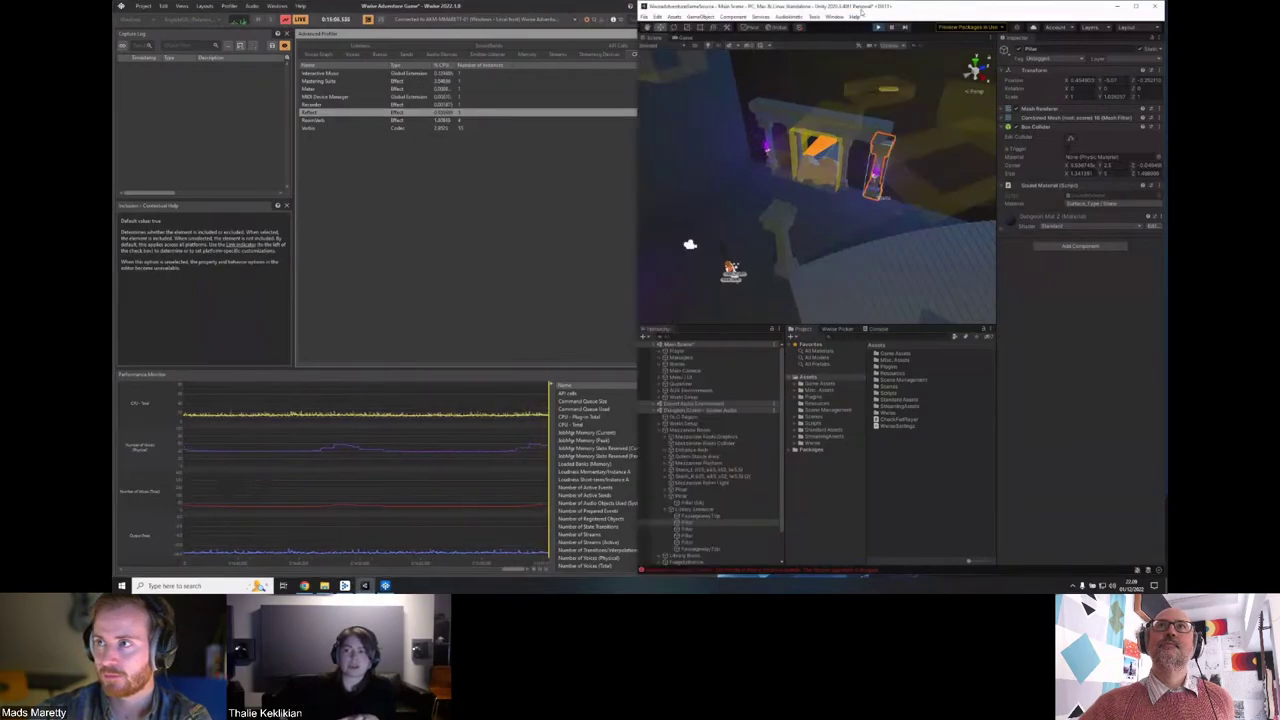
pyautogui.moveTo(272, 7); pyautogui.dragTo(113, 60)
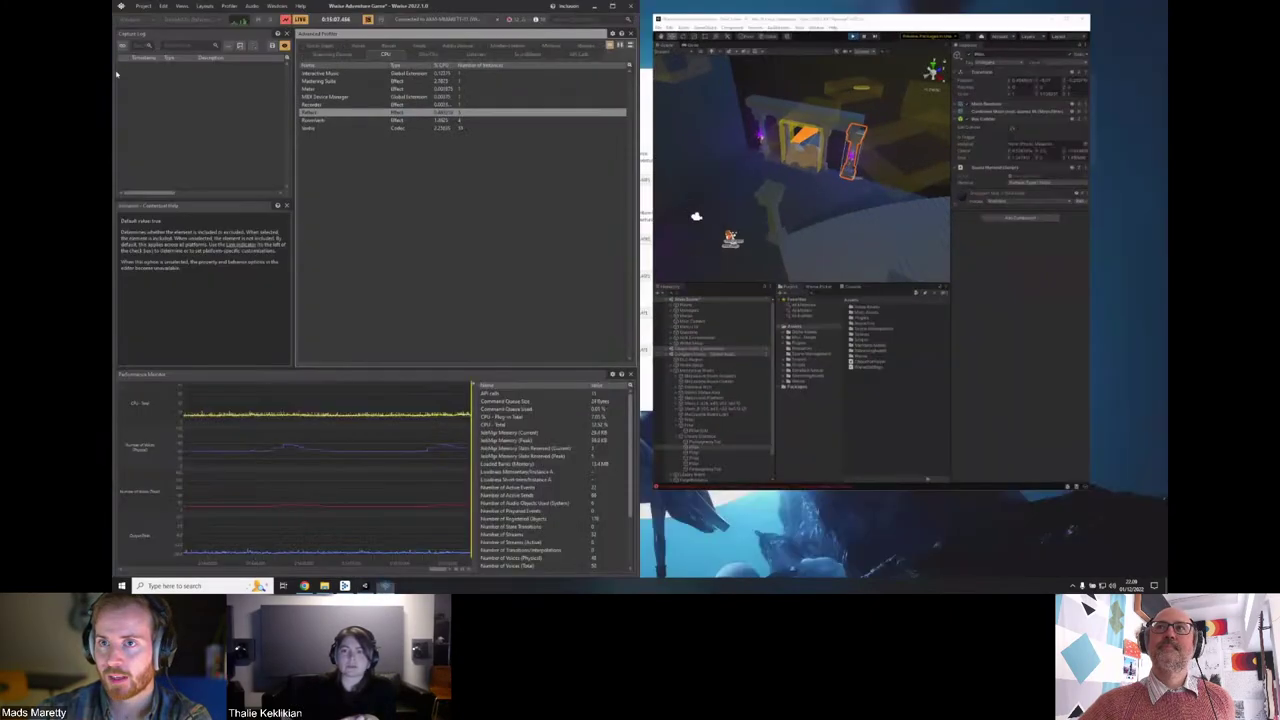
pyautogui.click(790, 150)
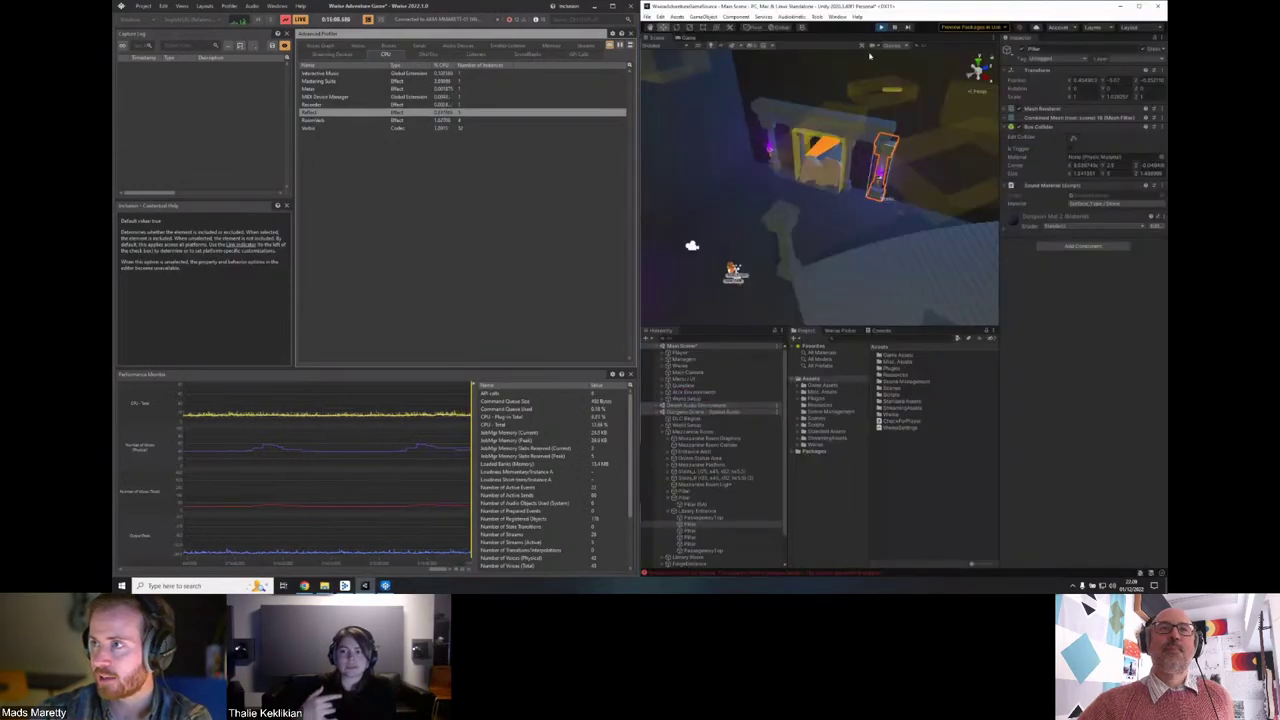
pyautogui.click(686, 37)
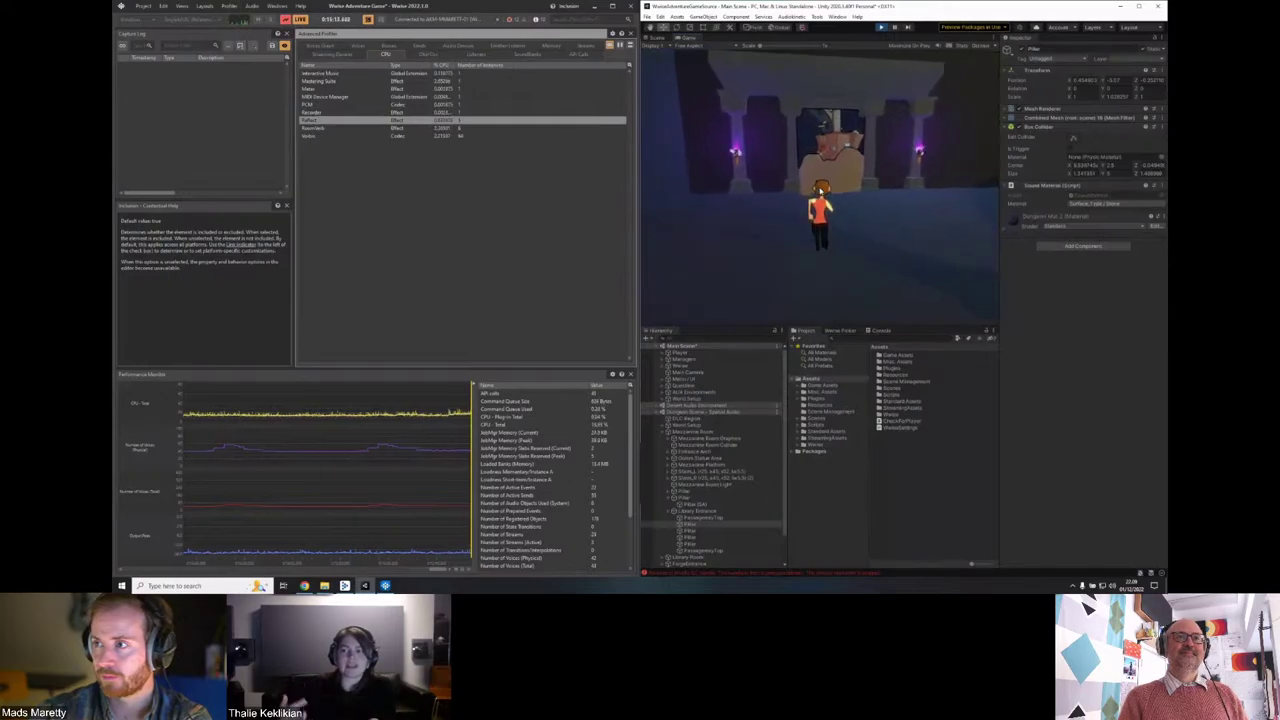
# Teleport the player to the pink crystal cave and resume play there.
pyautogui.press('Escape')
pyautogui.click(858, 116)
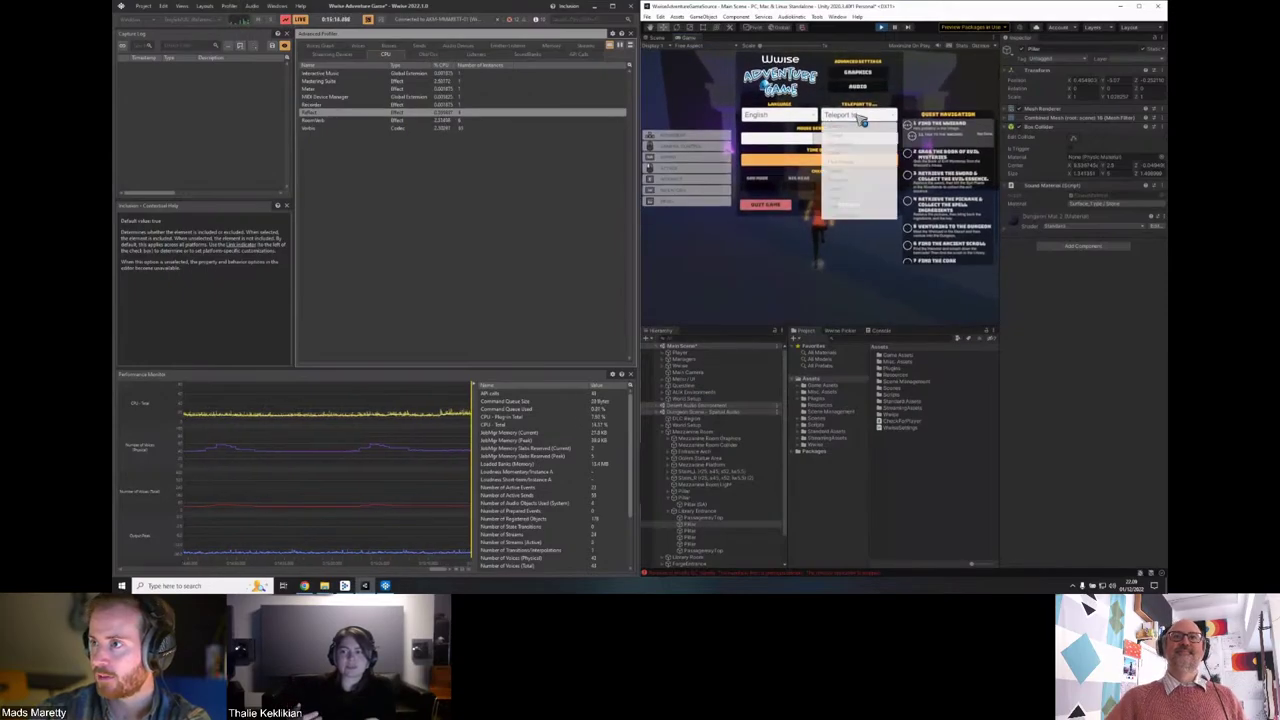
pyautogui.click(853, 210)
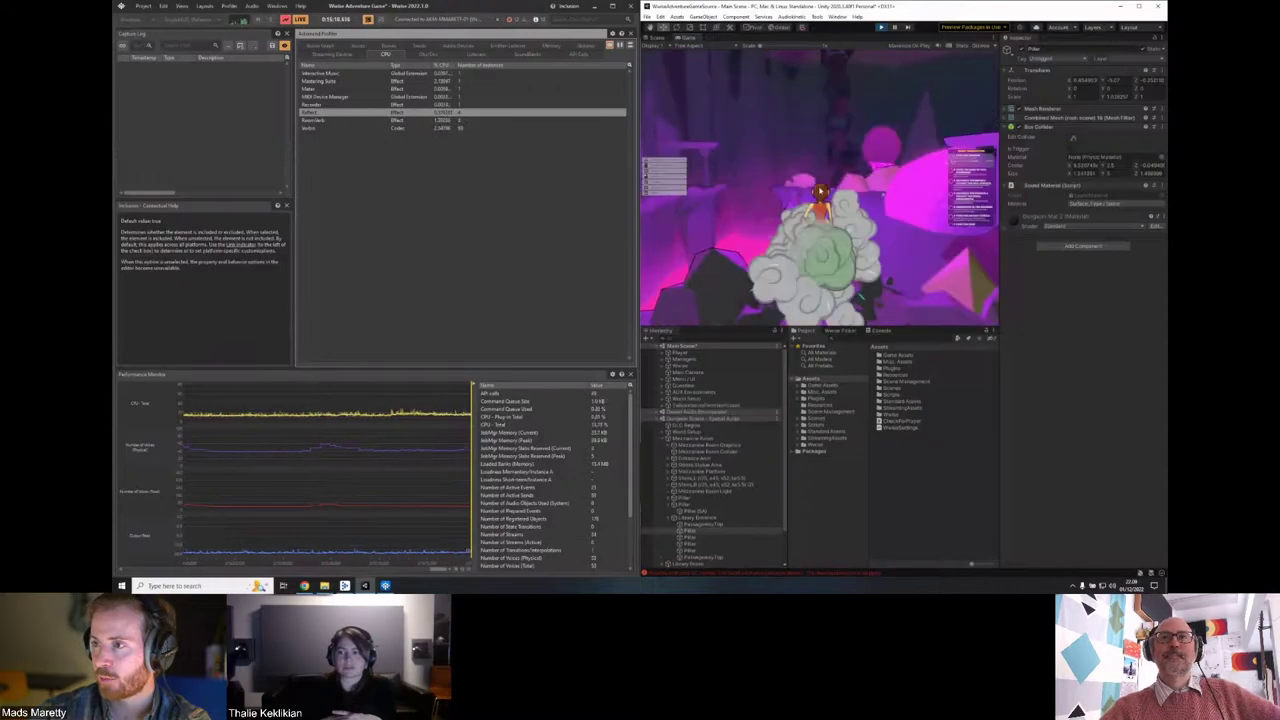
pyautogui.press('Escape')
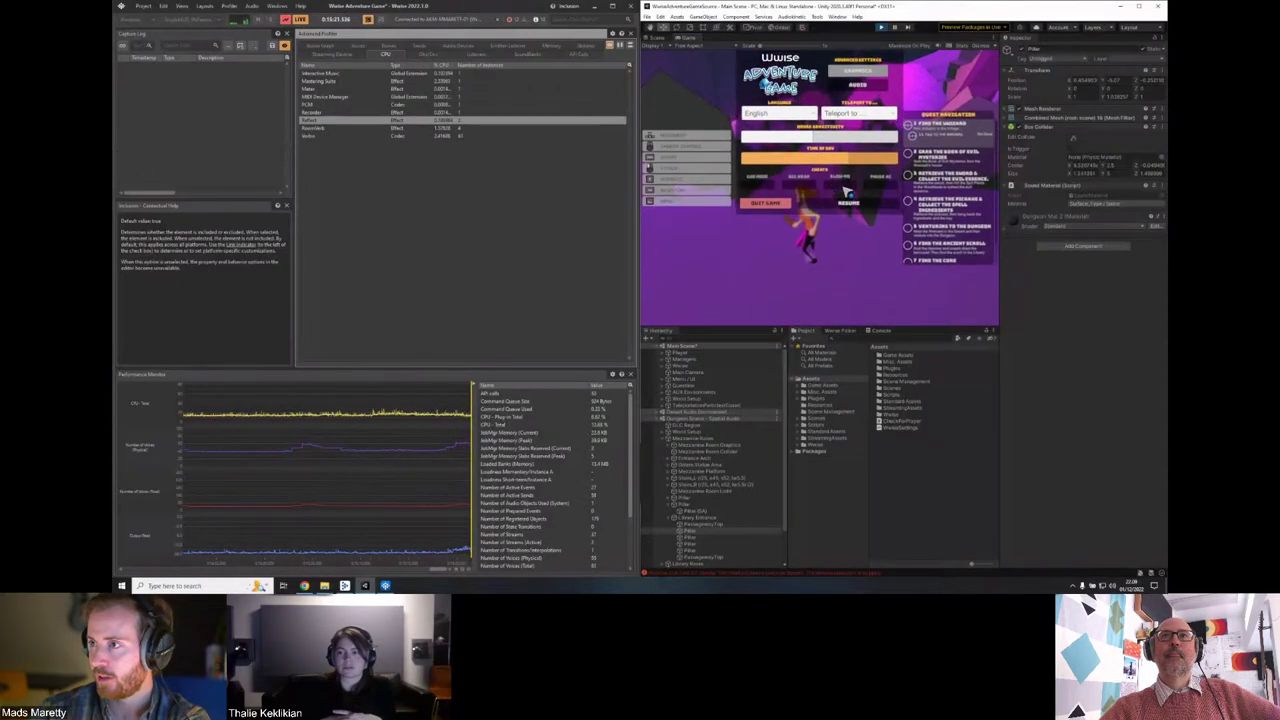
pyautogui.press('Escape')
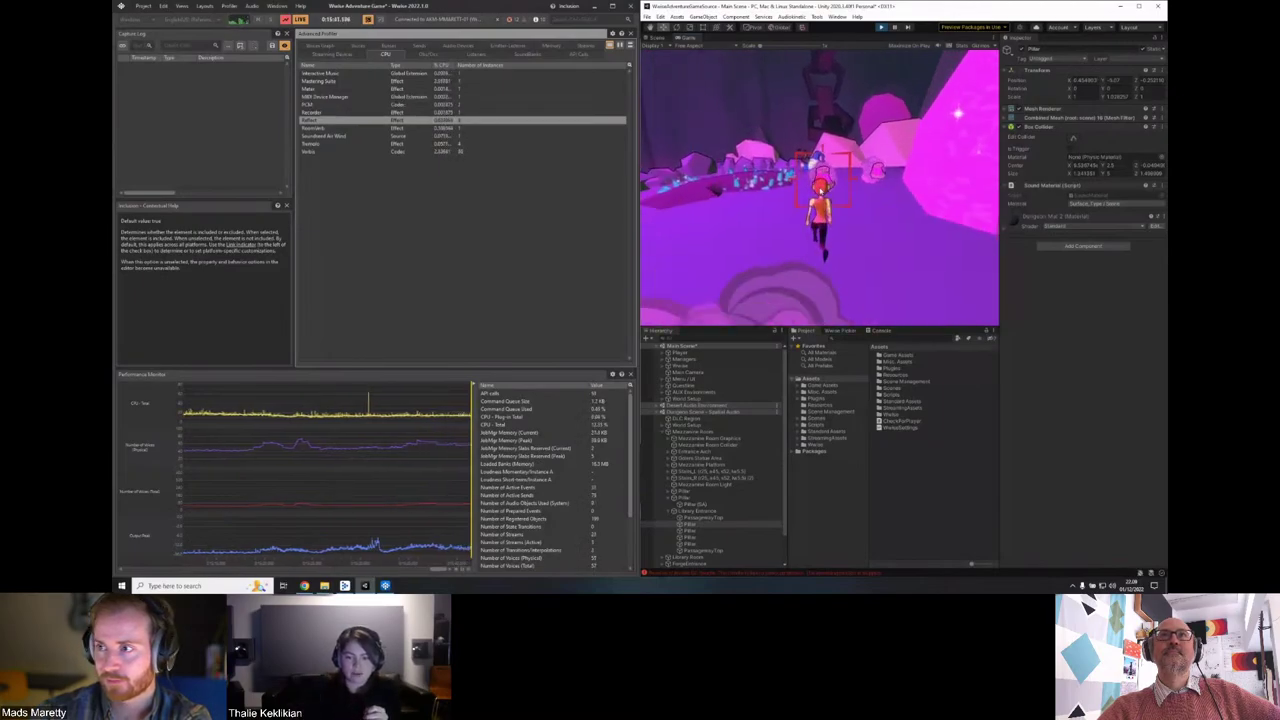
# Check the early reflections order in the game's audio settings, return to play and move the player among the cave enemies.
pyautogui.press('Escape')
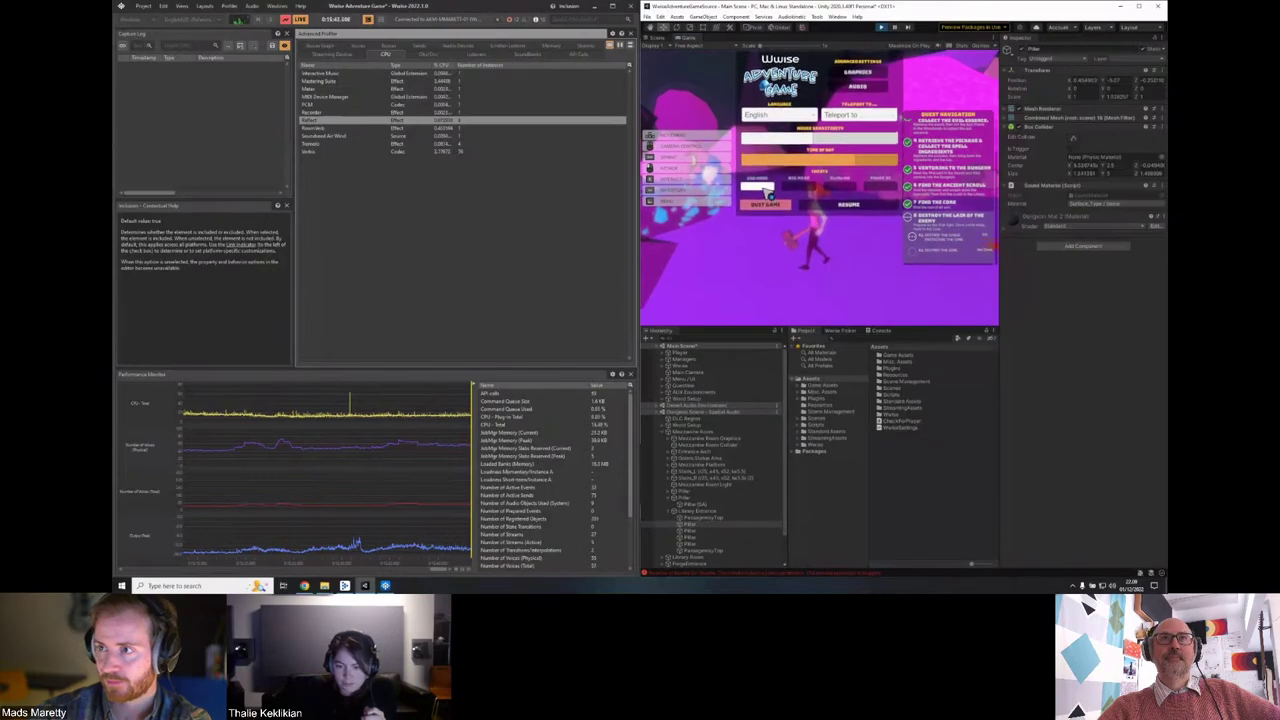
pyautogui.click(862, 88)
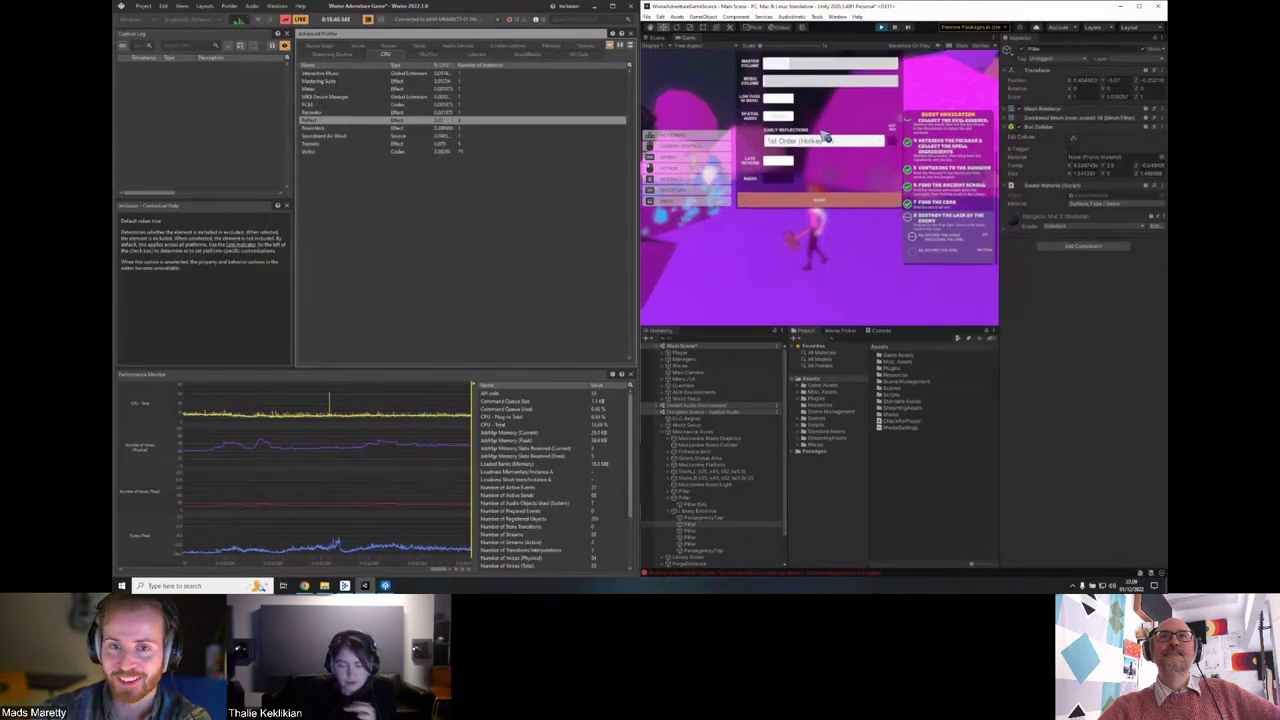
pyautogui.click(840, 204)
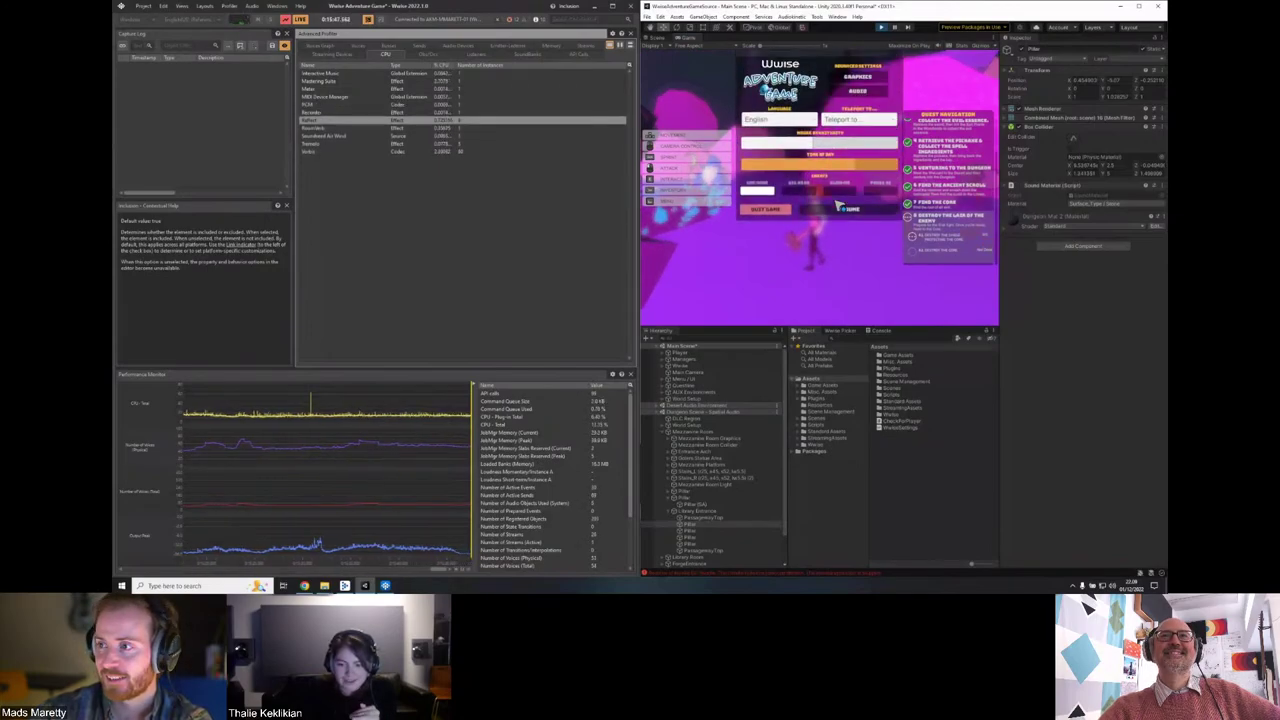
pyautogui.press('w')
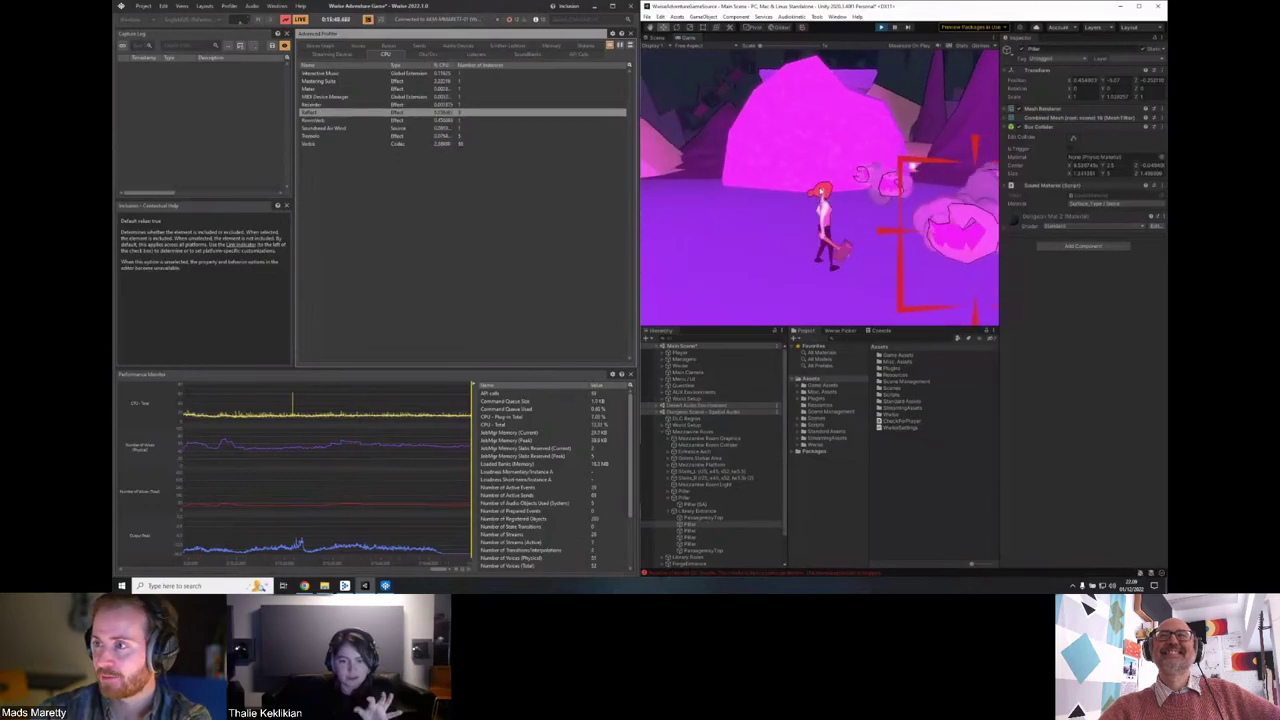
pyautogui.press('s')
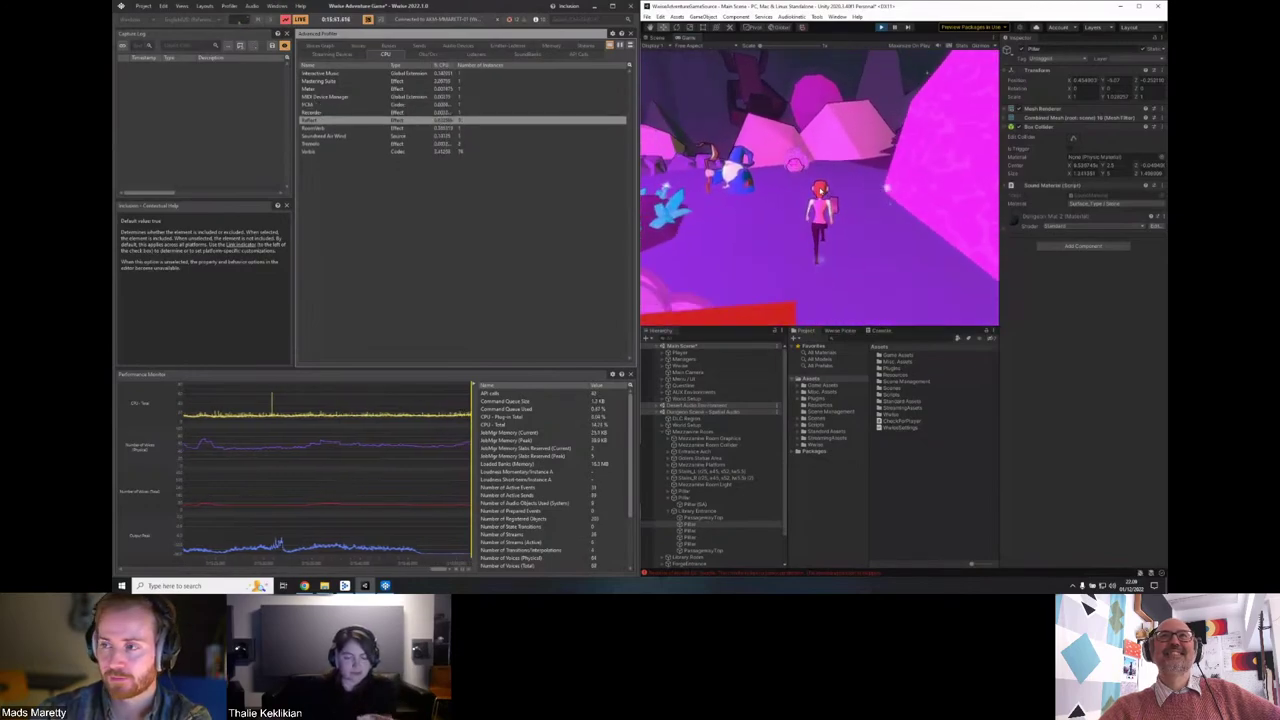
pyautogui.press('s')
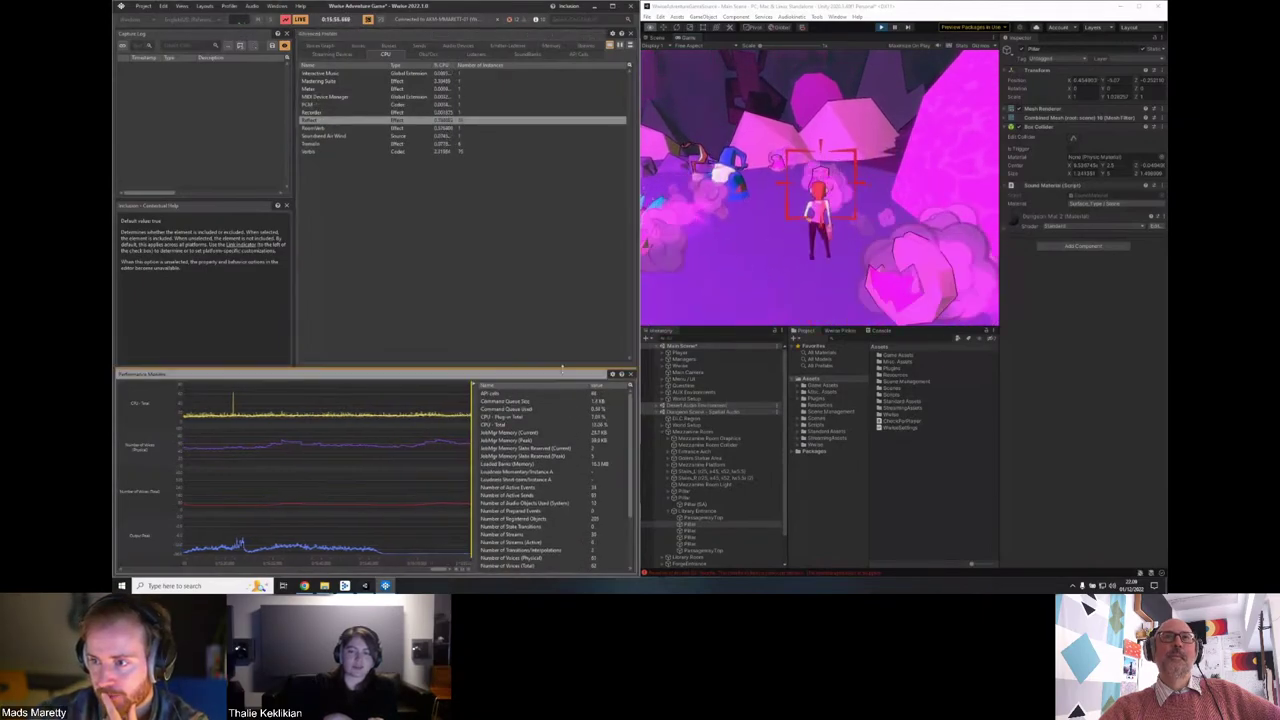
# Enlarge the Wwise Performance Monitor upward to fit more of its counter list.
pyautogui.moveTo(568, 367); pyautogui.dragTo(565, 264)
pyautogui.press('w')
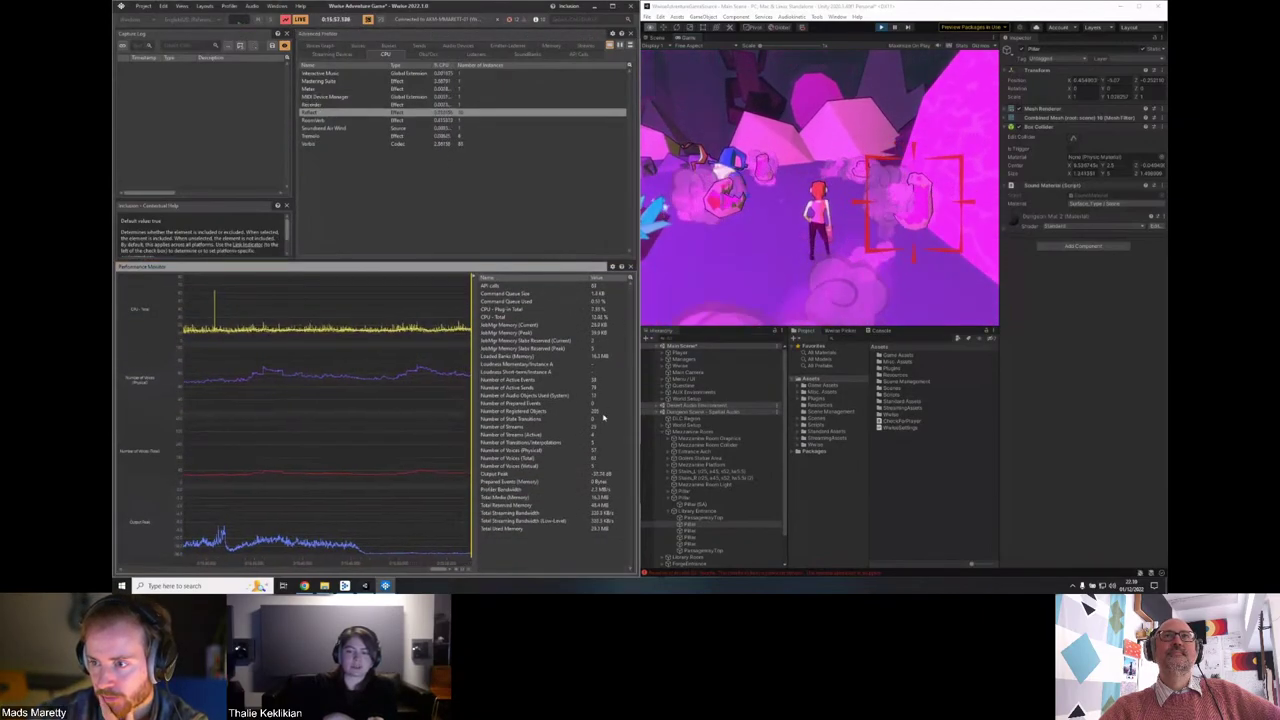
pyautogui.press('w')
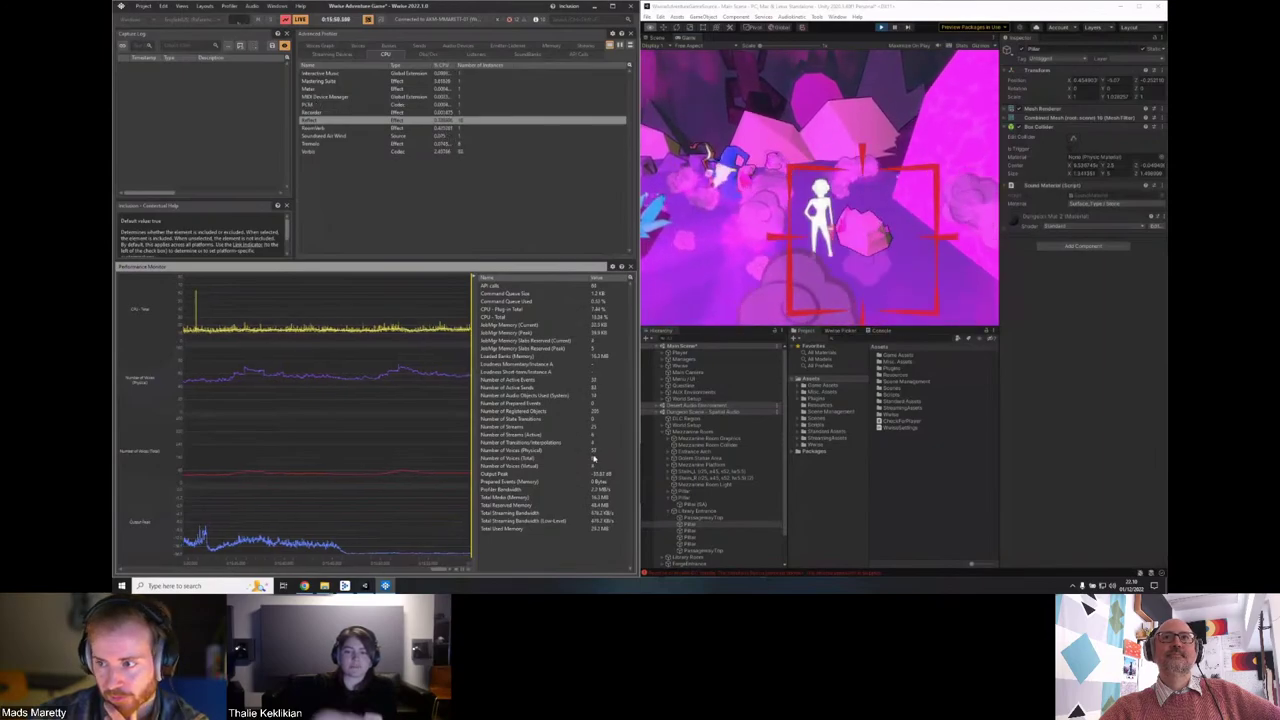
# Show all the Spatial Audio counters, from Computed Edges to Triangles, in the Performance Monitor's list.
pyautogui.click(613, 266)
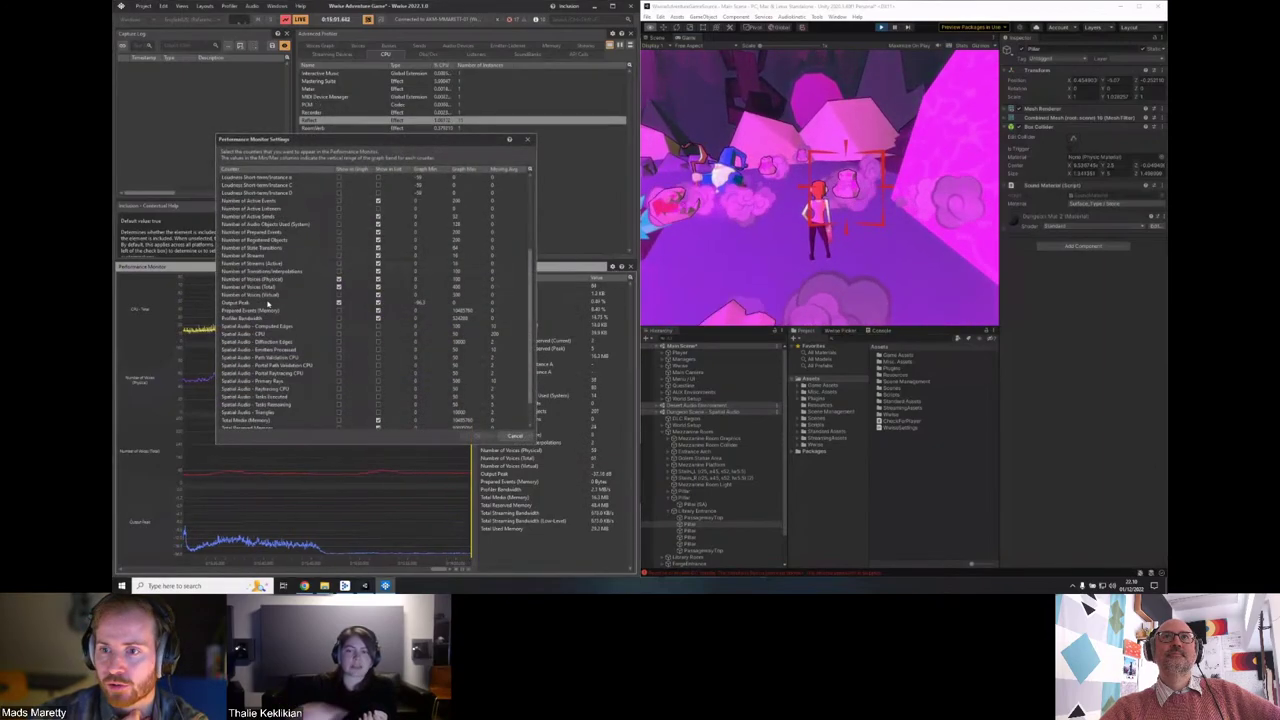
pyautogui.click(278, 296)
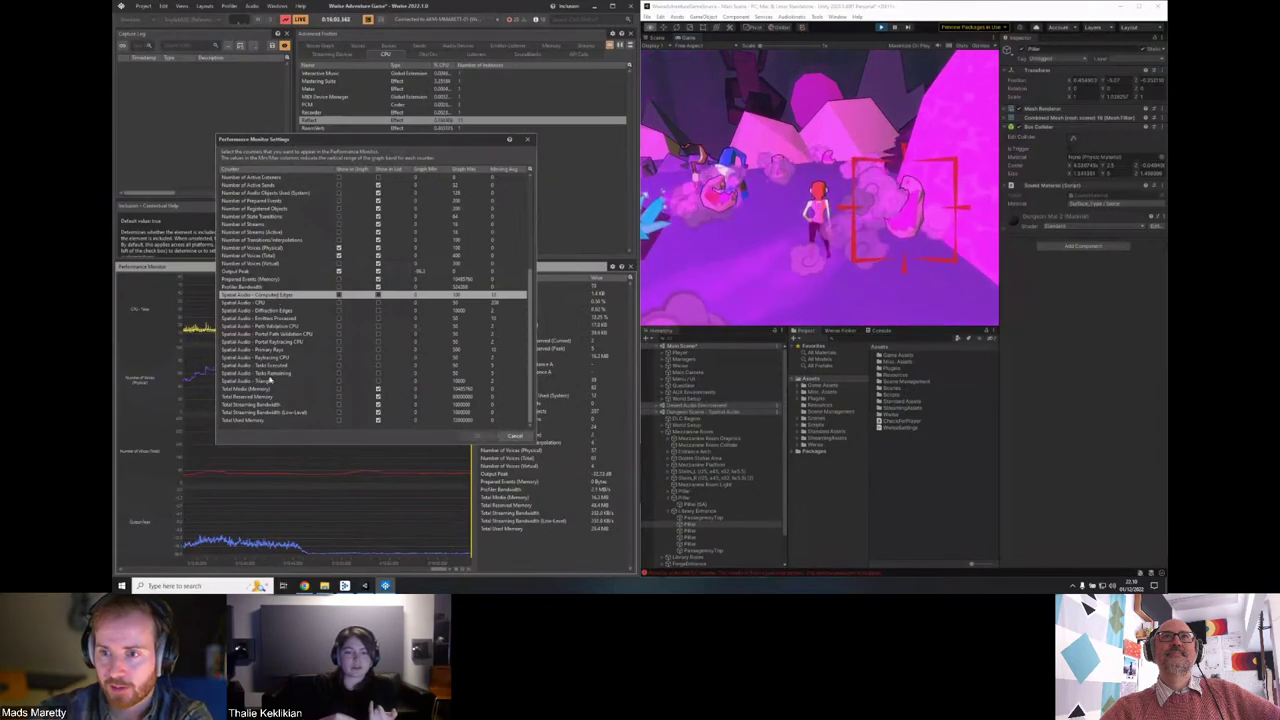
pyautogui.keyDown('shift'); pyautogui.click(269, 380); pyautogui.keyUp('shift')
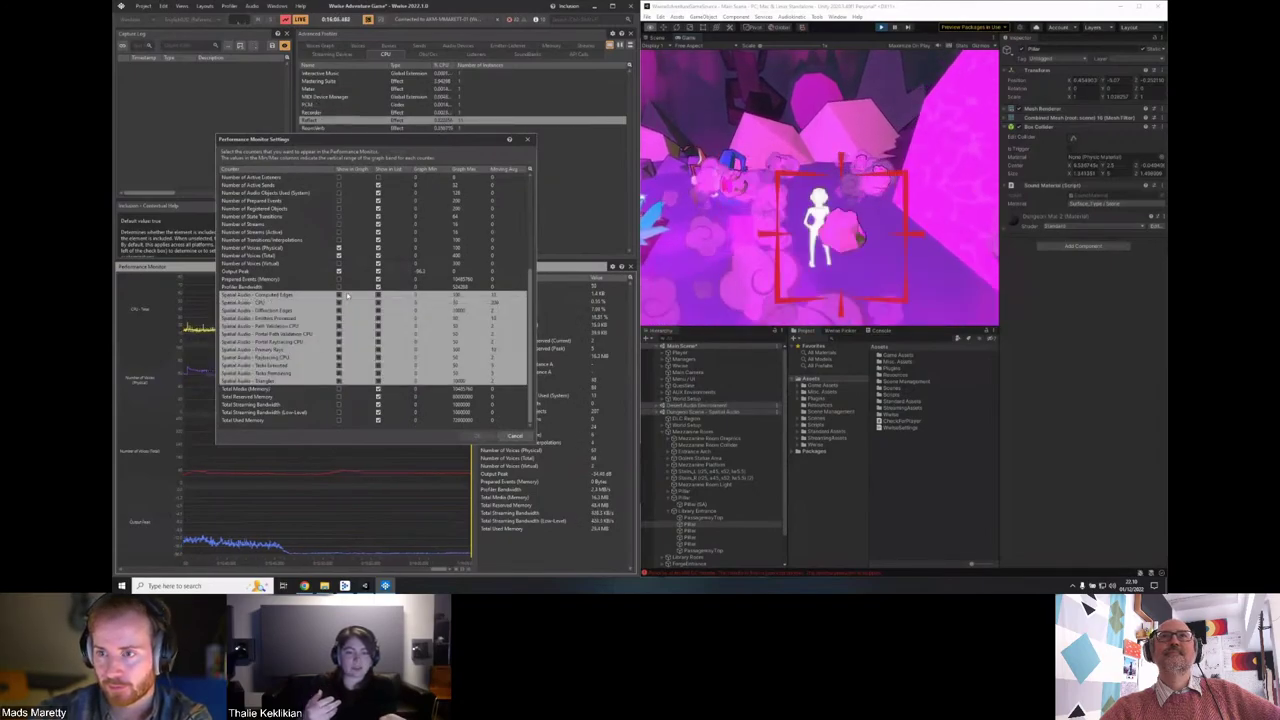
pyautogui.click(339, 297)
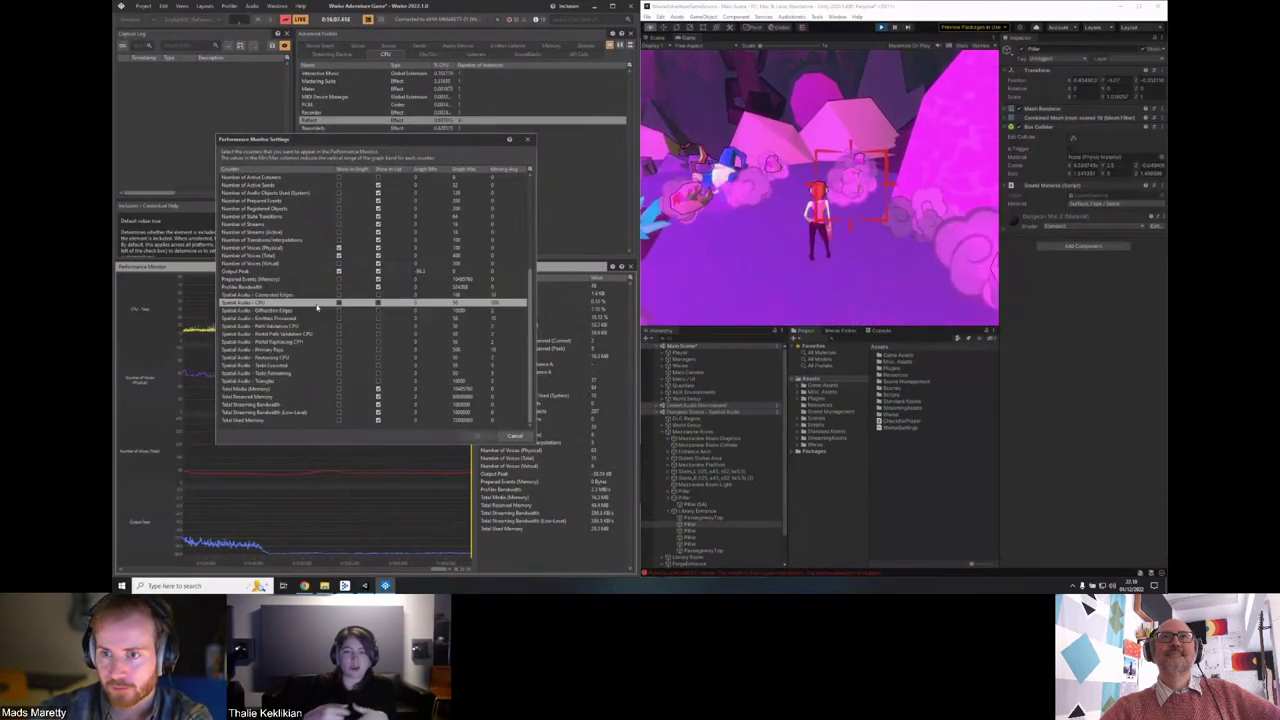
pyautogui.press('Down')
pyautogui.press('Down')
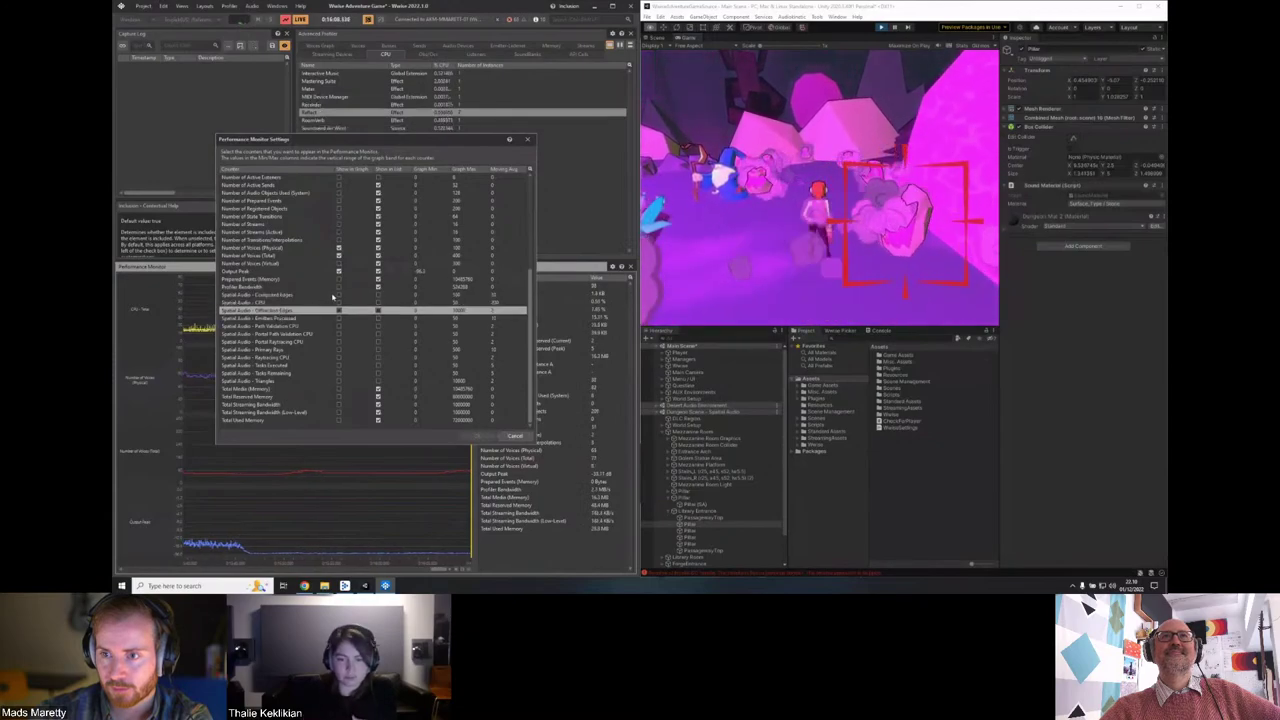
pyautogui.click(378, 311)
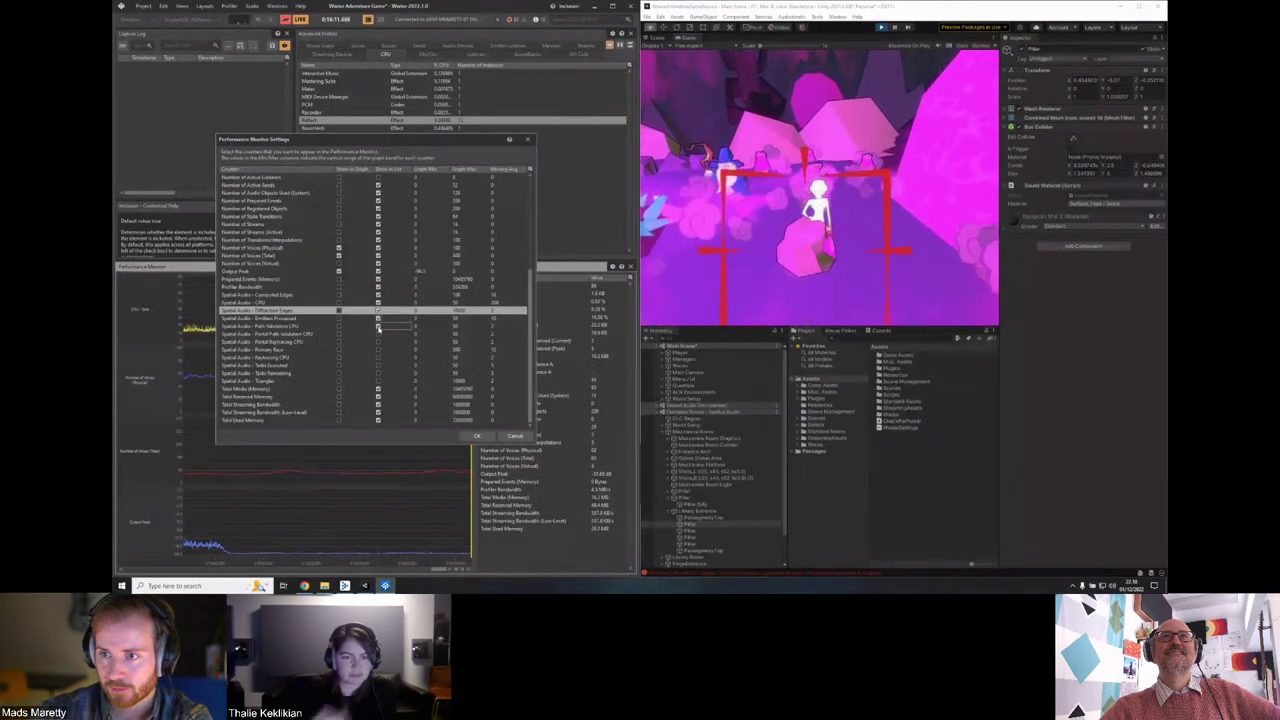
pyautogui.click(378, 365)
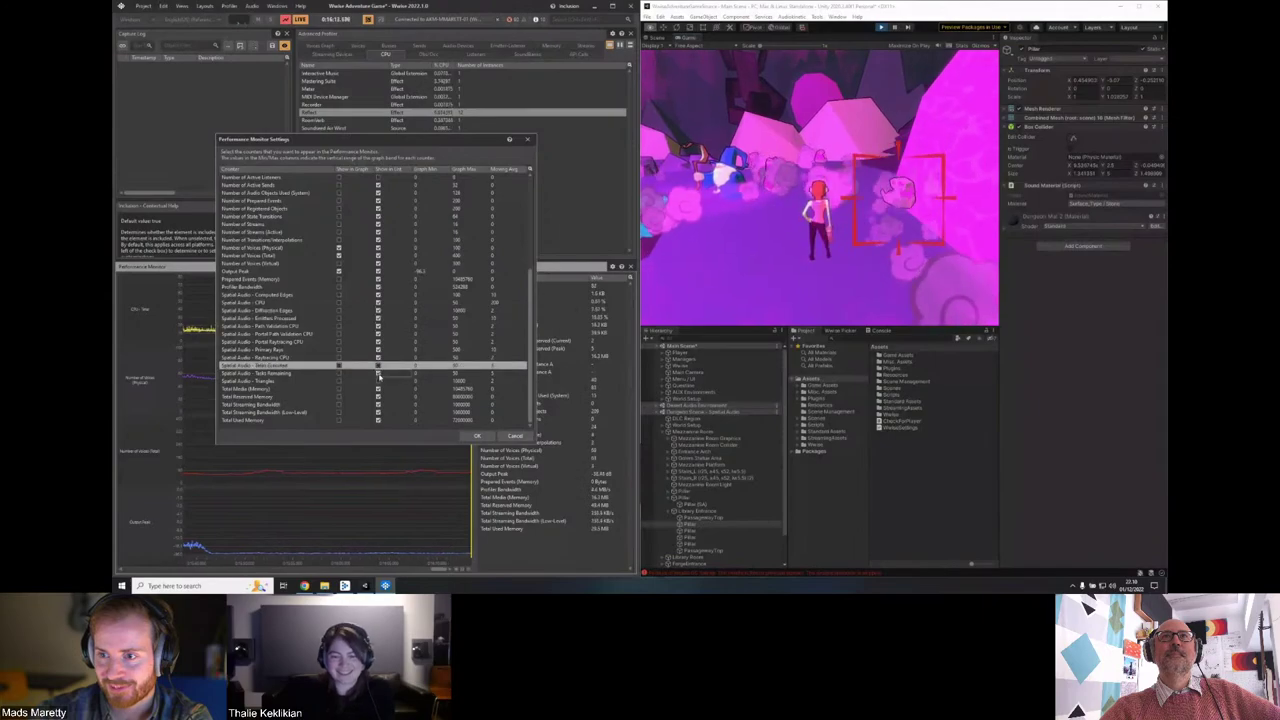
pyautogui.click(477, 436)
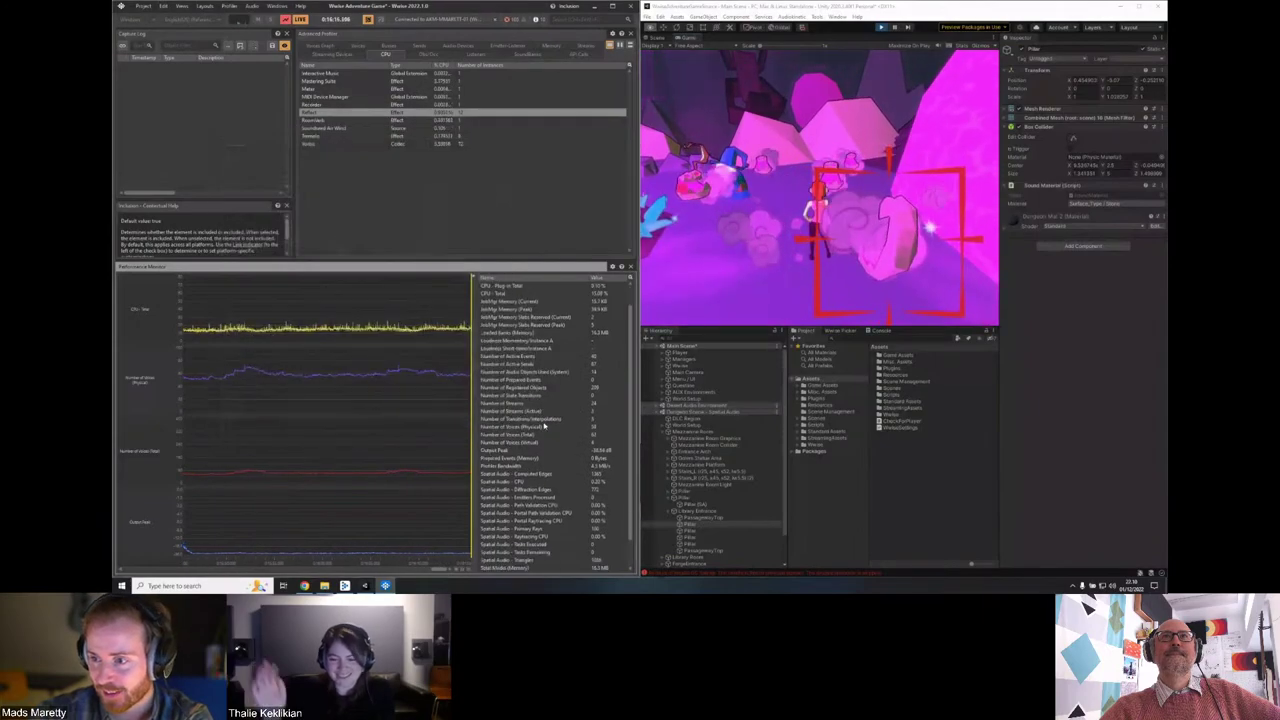
# Highlight the Spatial Audio - CPU counter in the Performance Monitor to read its value during play.
pyautogui.scroll(-1, 550, 466)
pyautogui.click(545, 442)
pyautogui.click(598, 451)
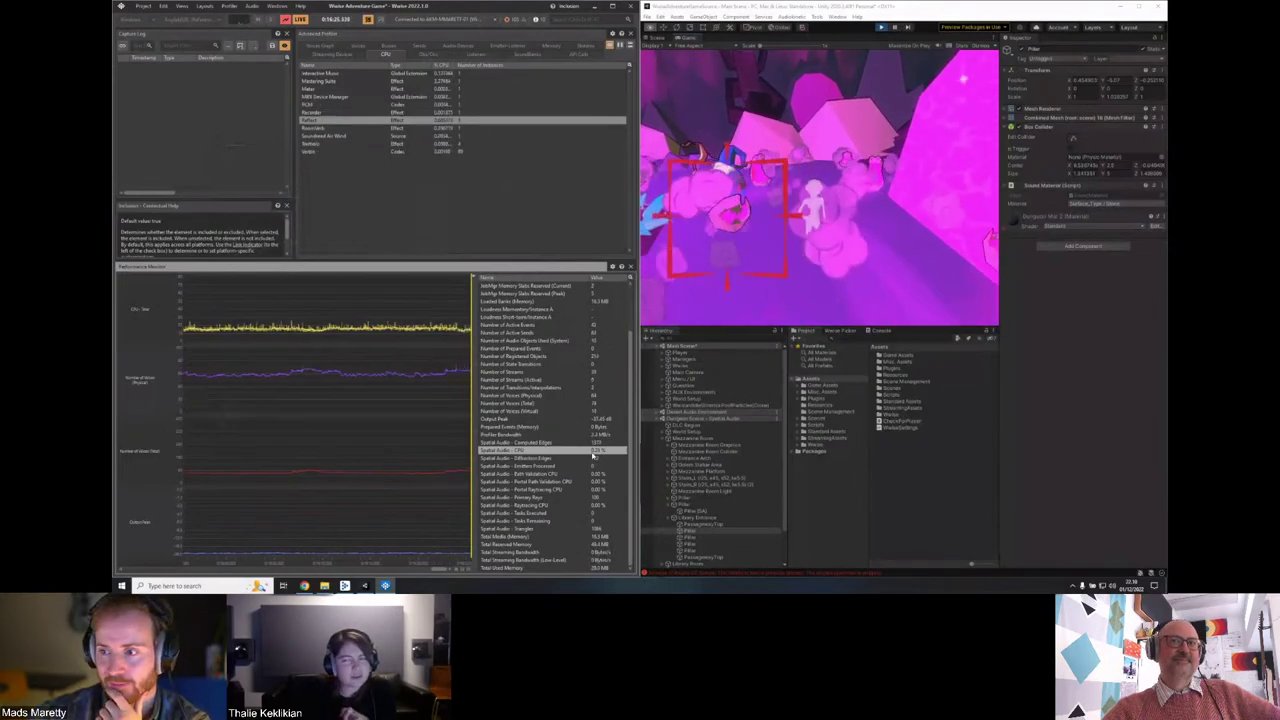
# Switch Wwise to the layout with the Game Object 3D Viewer, filter its objects by "cam", and watch the Player object there.
pyautogui.click(203, 6)
pyautogui.click(230, 80)
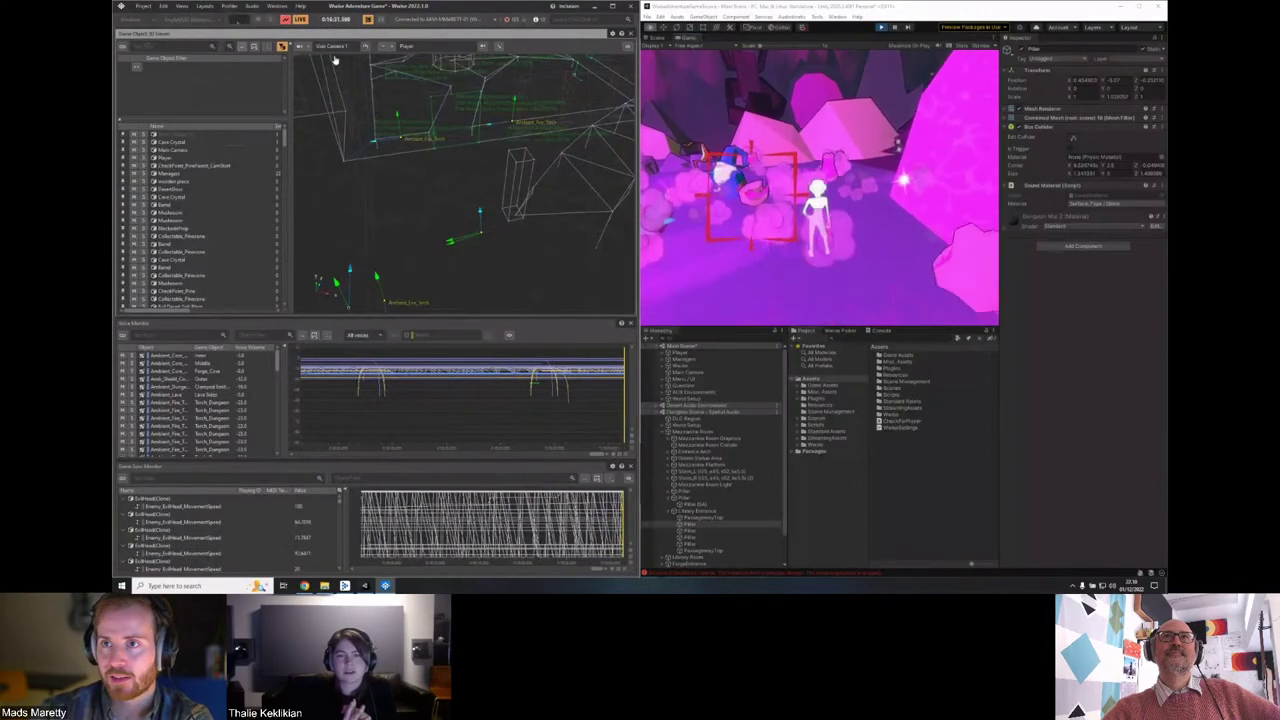
pyautogui.click(406, 46)
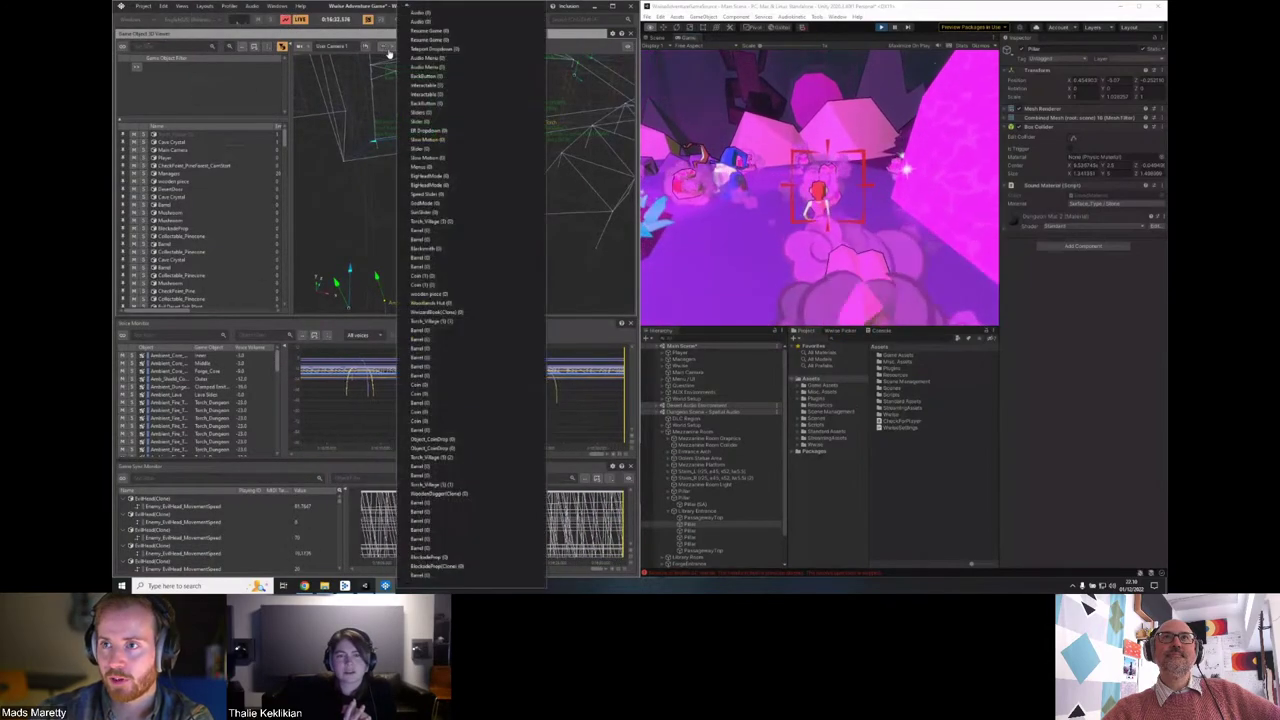
pyautogui.click(187, 48)
pyautogui.write('cam')
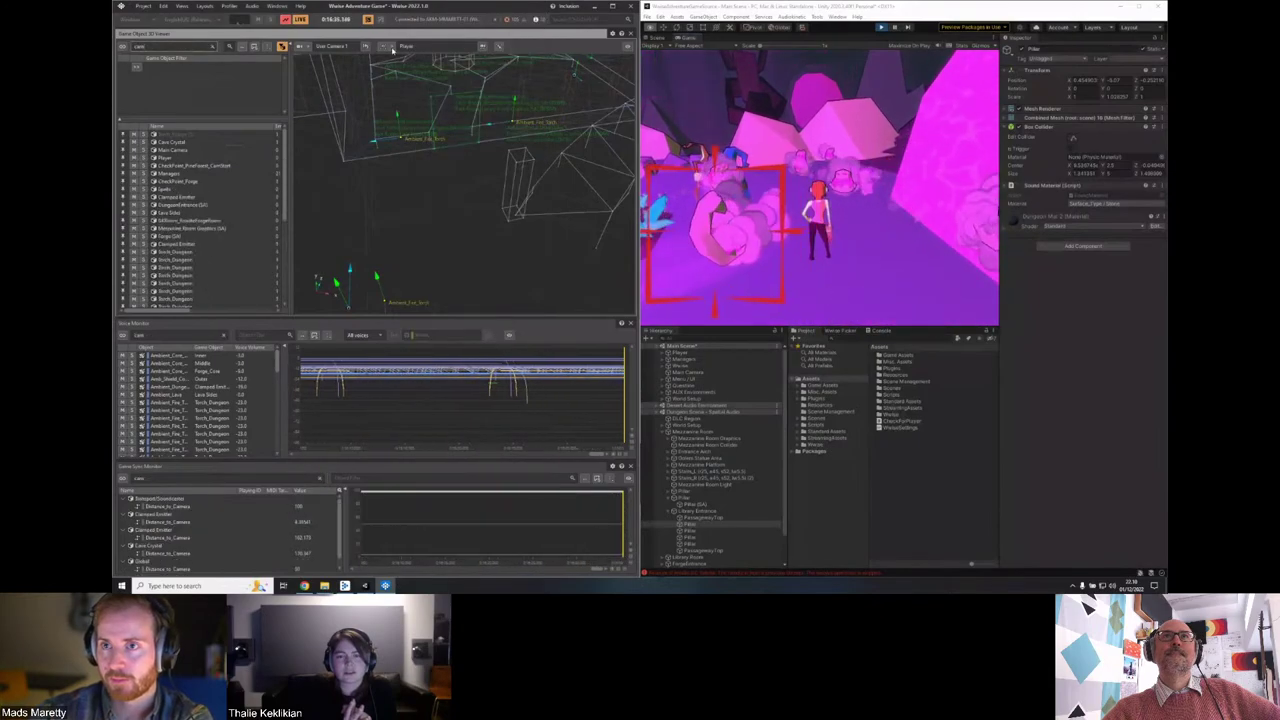
pyautogui.click(406, 46)
pyautogui.click(426, 195)
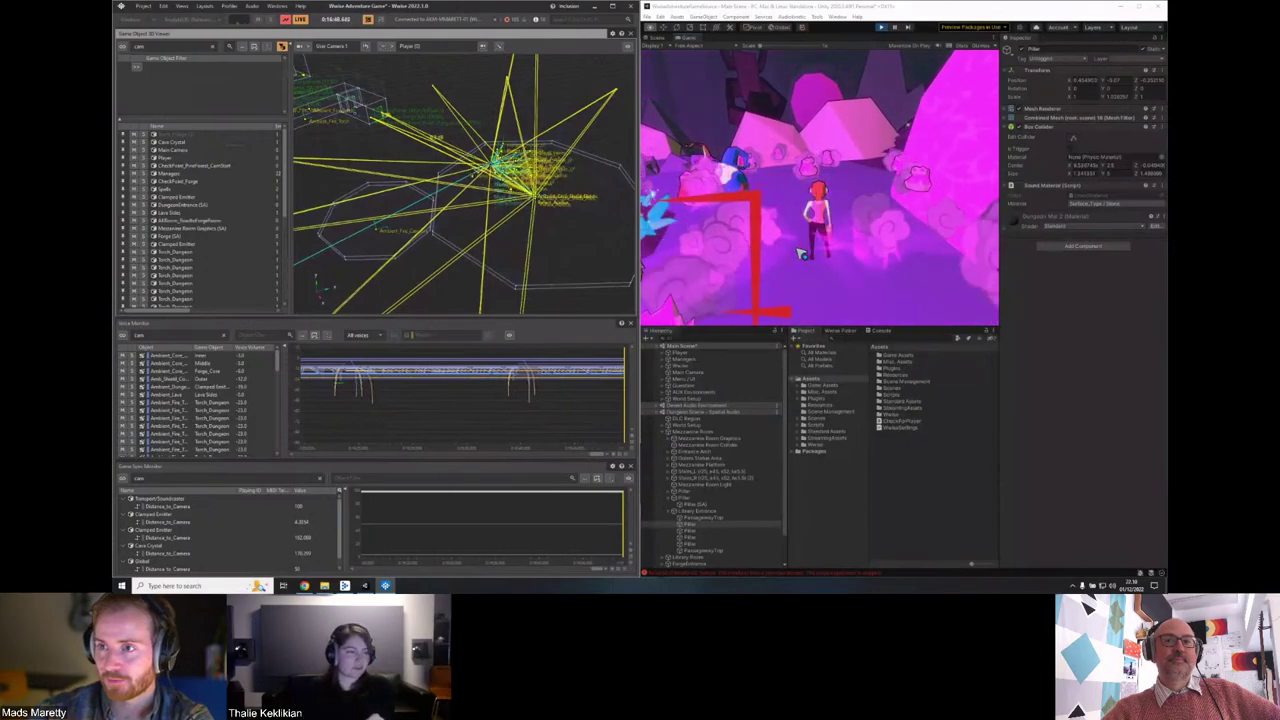
pyautogui.click(205, 6)
pyautogui.press('Escape')
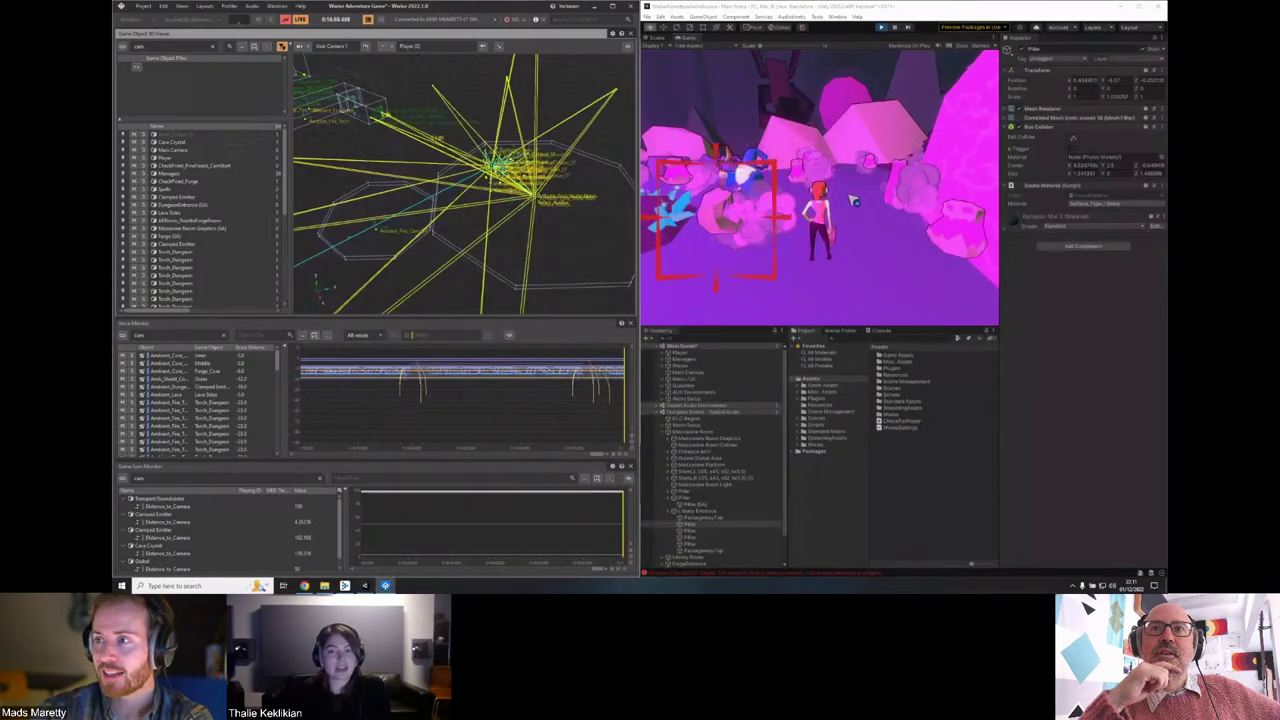
# Set the game's early reflections to 4th Order, adjust the 3D view of the reflection paths, and resume play.
pyautogui.press('Escape')
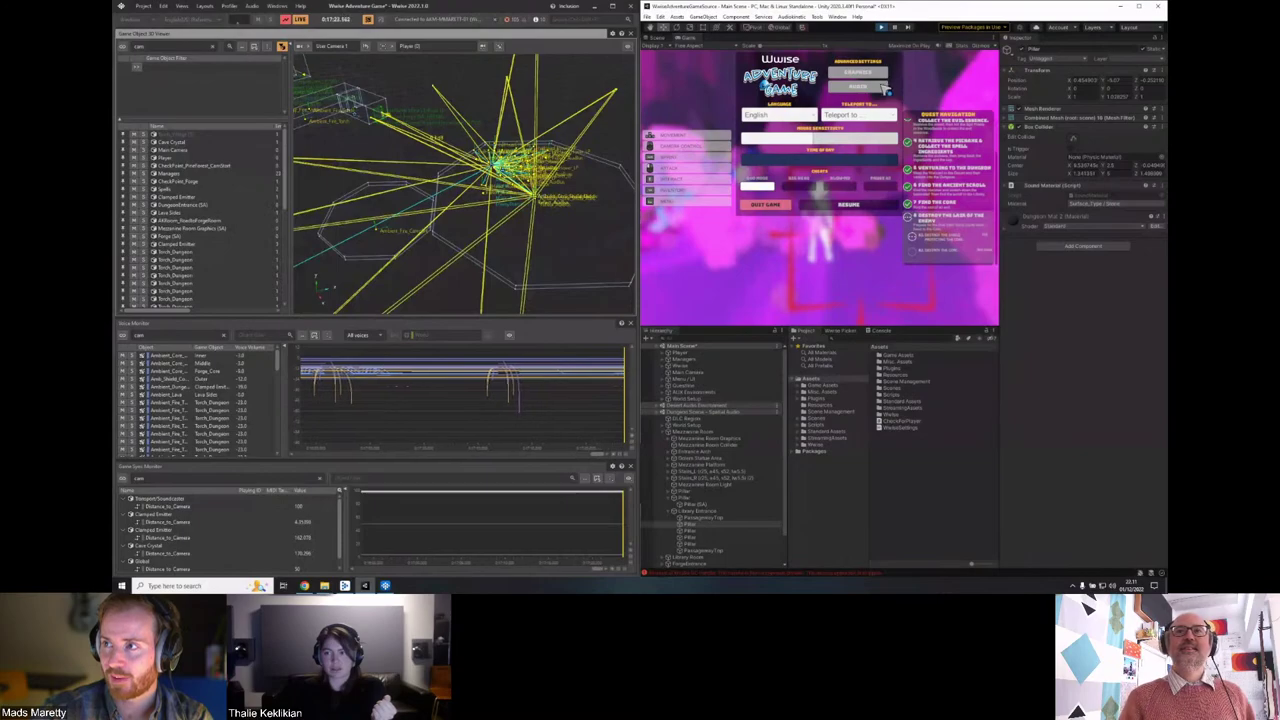
pyautogui.click(884, 88)
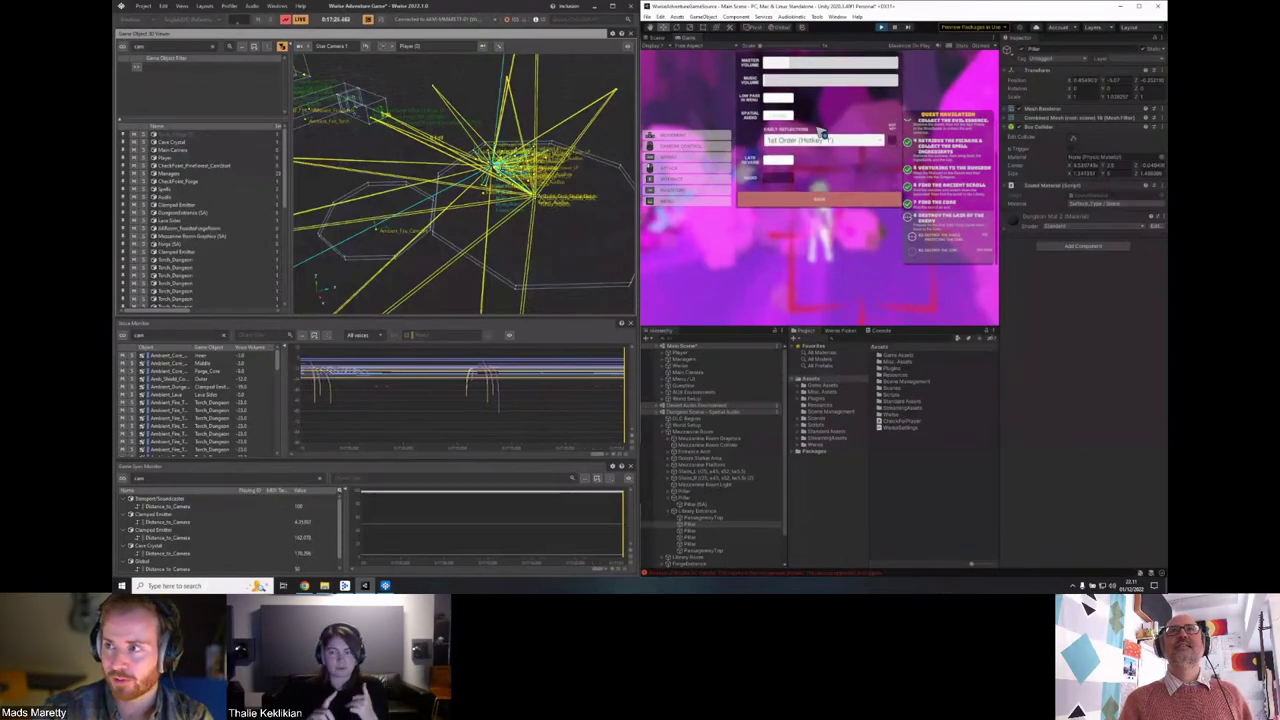
pyautogui.click(826, 141)
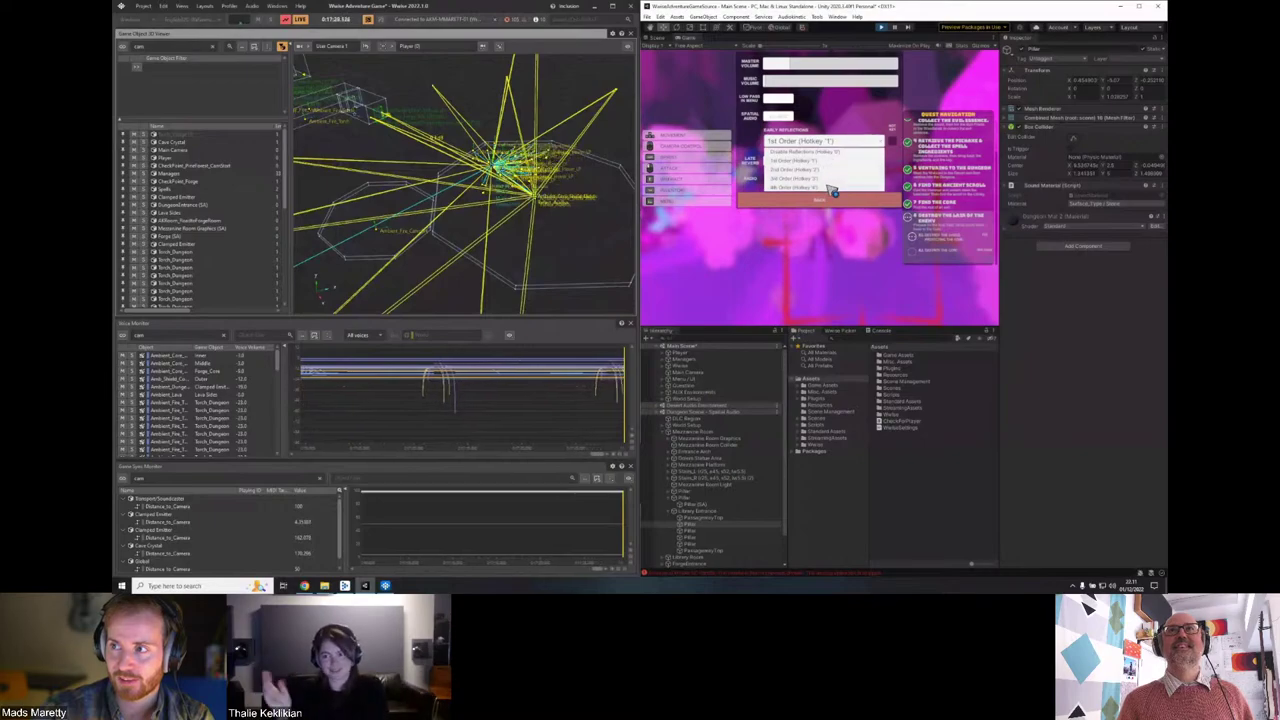
pyautogui.click(831, 188)
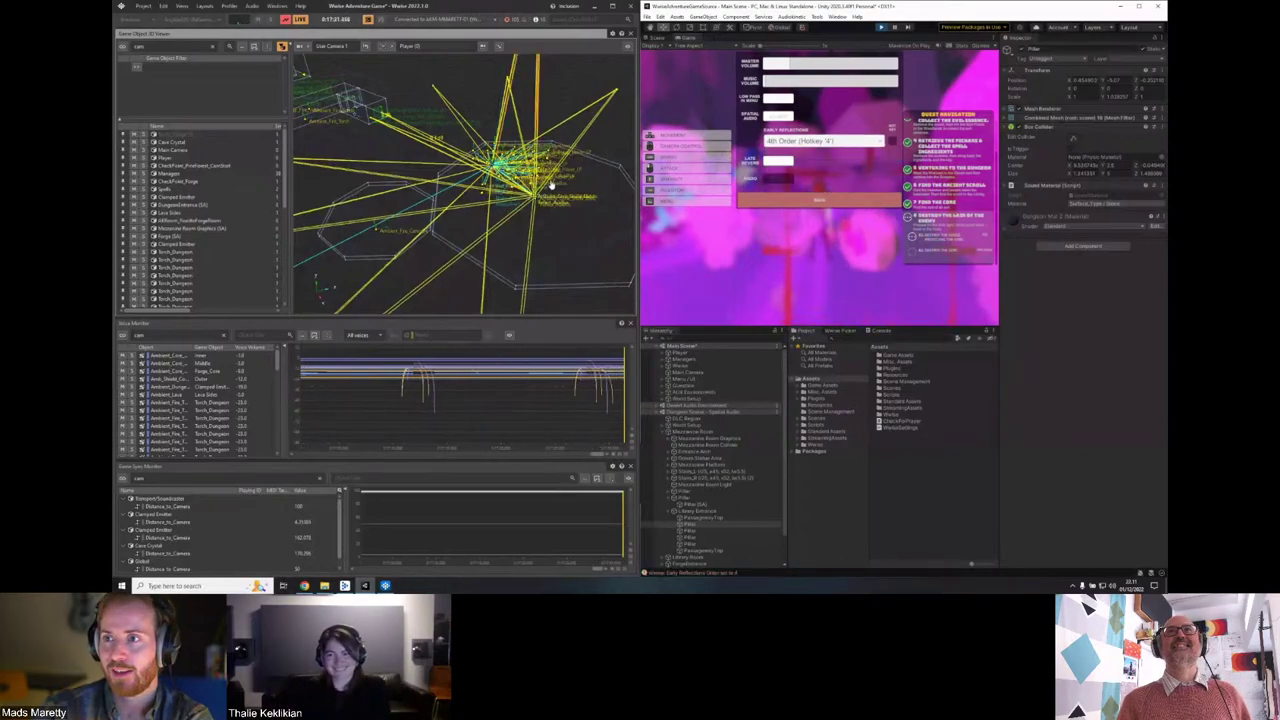
pyautogui.moveTo(551, 186); pyautogui.dragTo(600, 180)
pyautogui.click(807, 203)
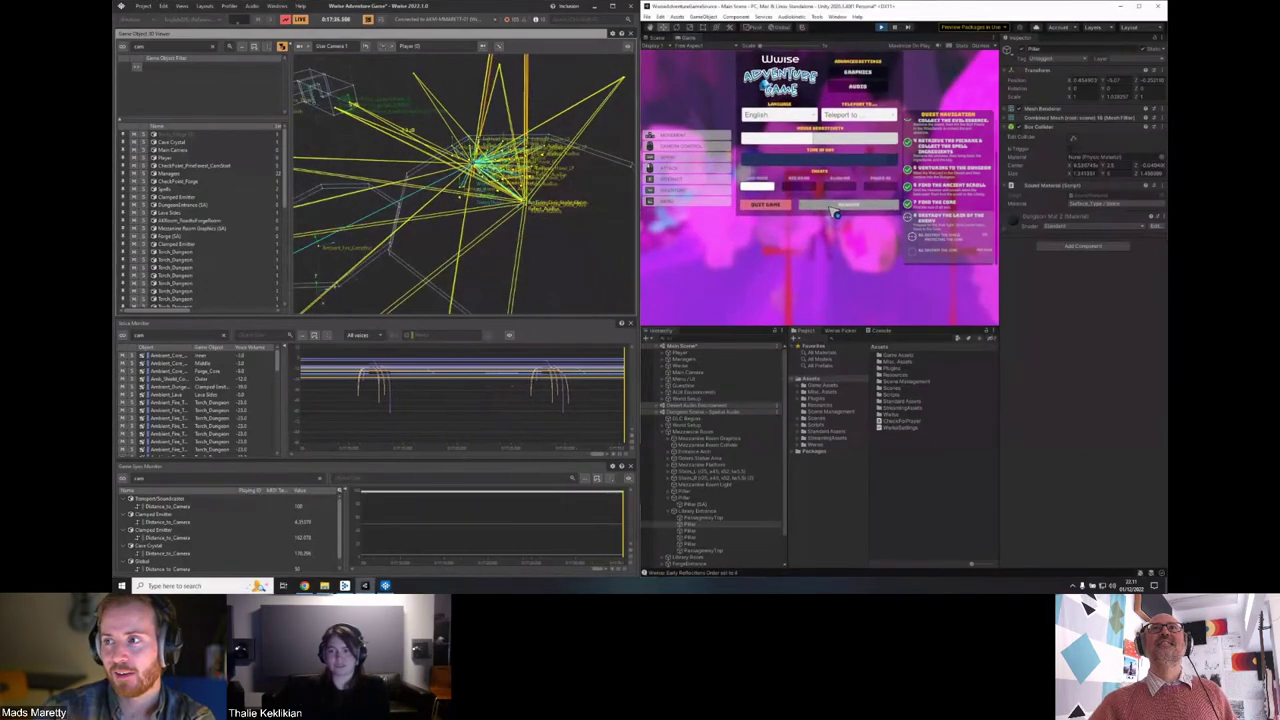
pyautogui.click(850, 204)
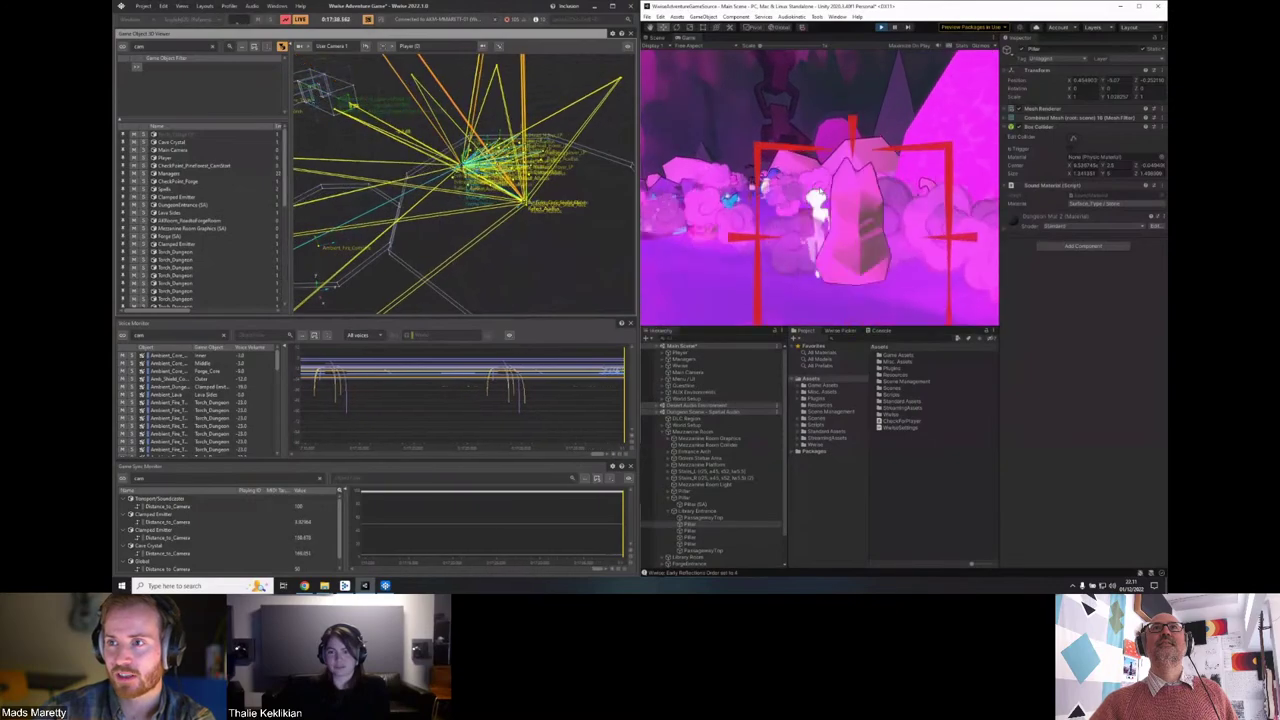
# Teleport the player to another location from the game menu, check the early reflections audio setting, and resume play.
pyautogui.press('Escape')
pyautogui.click(850, 116)
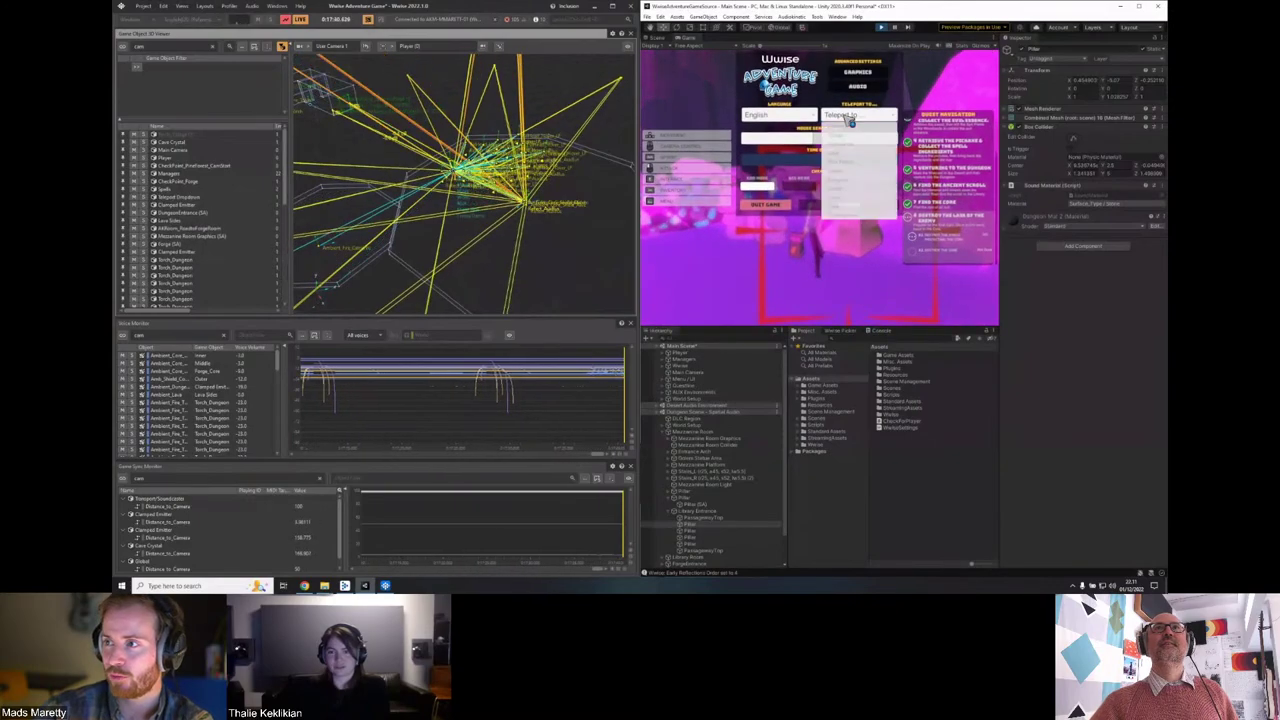
pyautogui.click(853, 182)
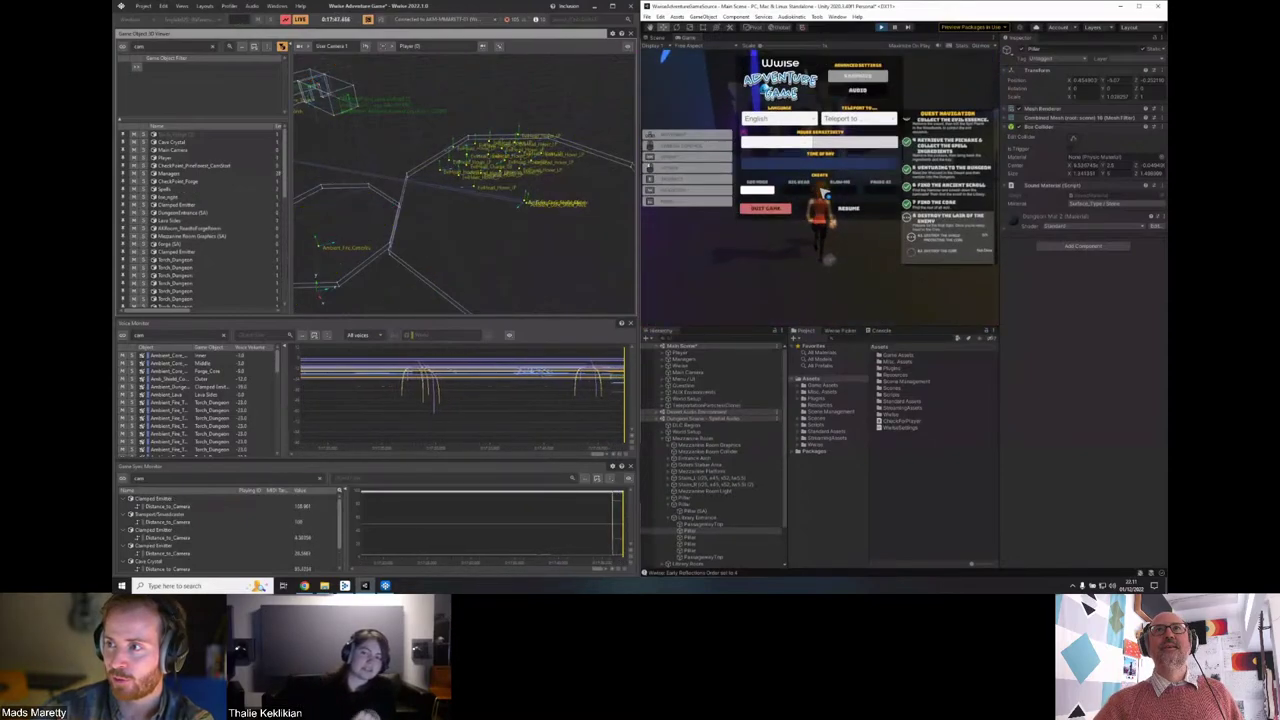
pyautogui.click(865, 90)
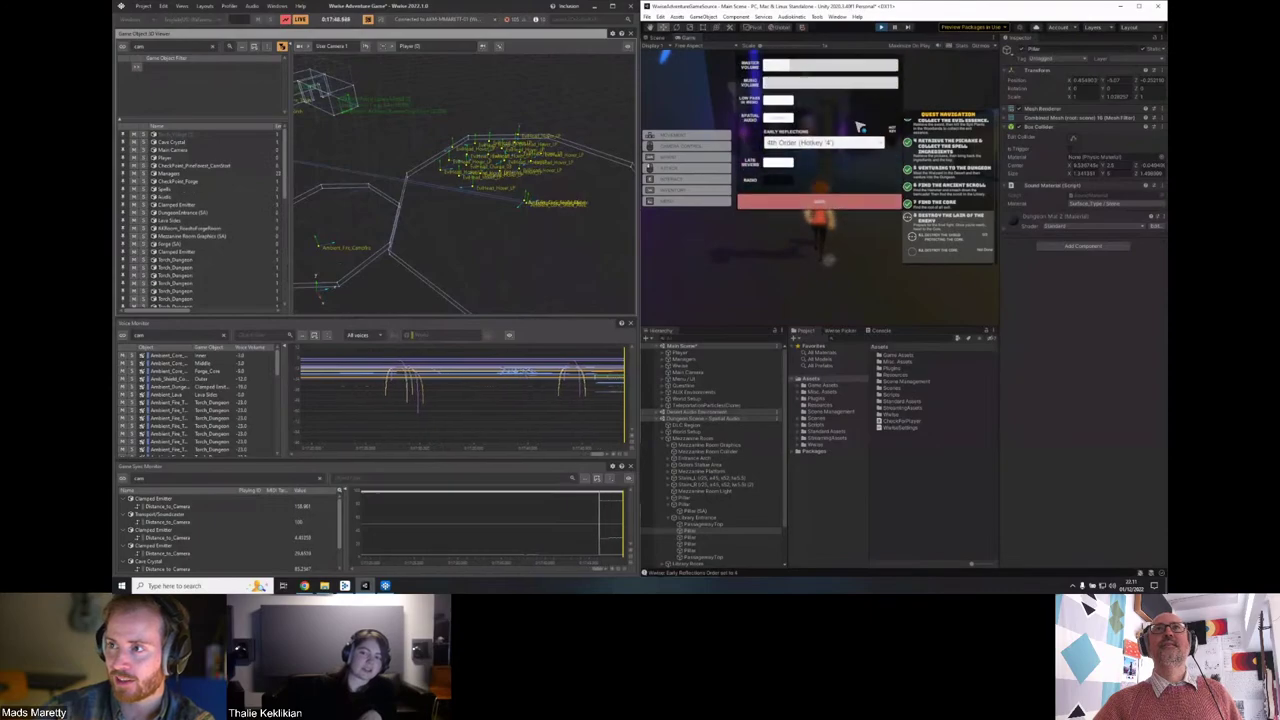
pyautogui.click(805, 198)
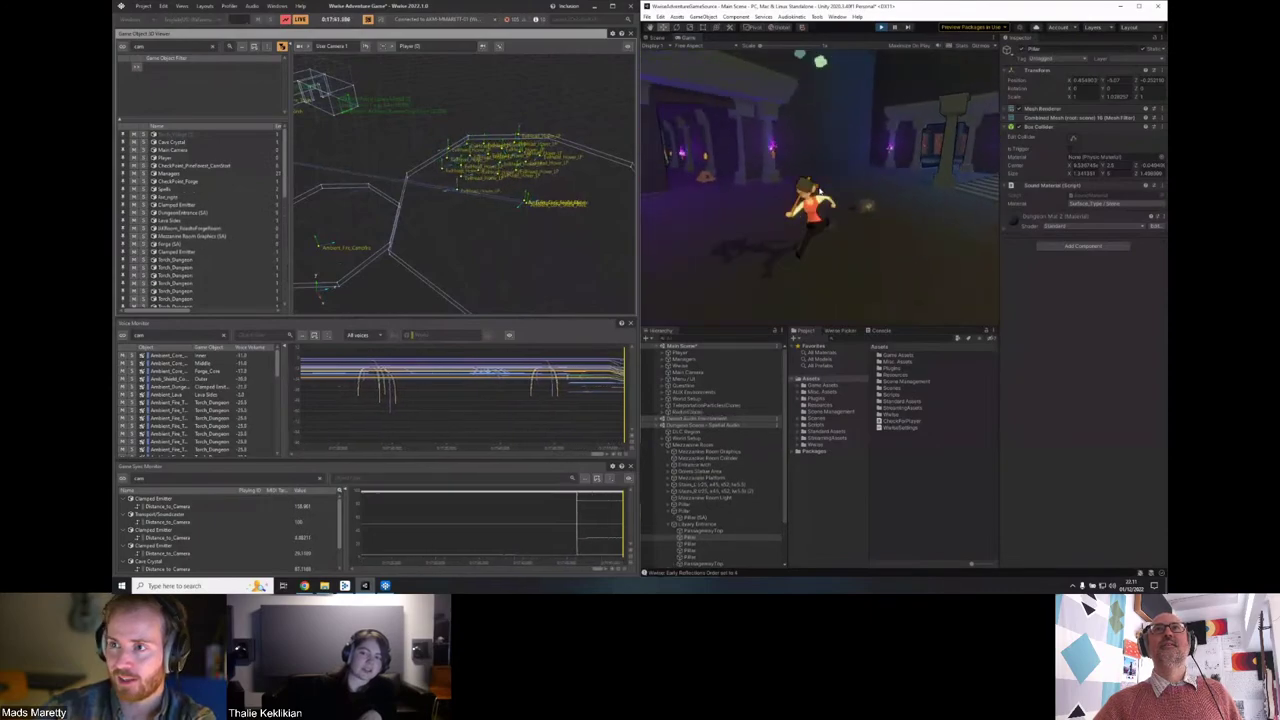
# Make the Game Object 3D Viewer follow the Player object and examine its 4th-order reflection paths up close.
pyautogui.click(408, 46)
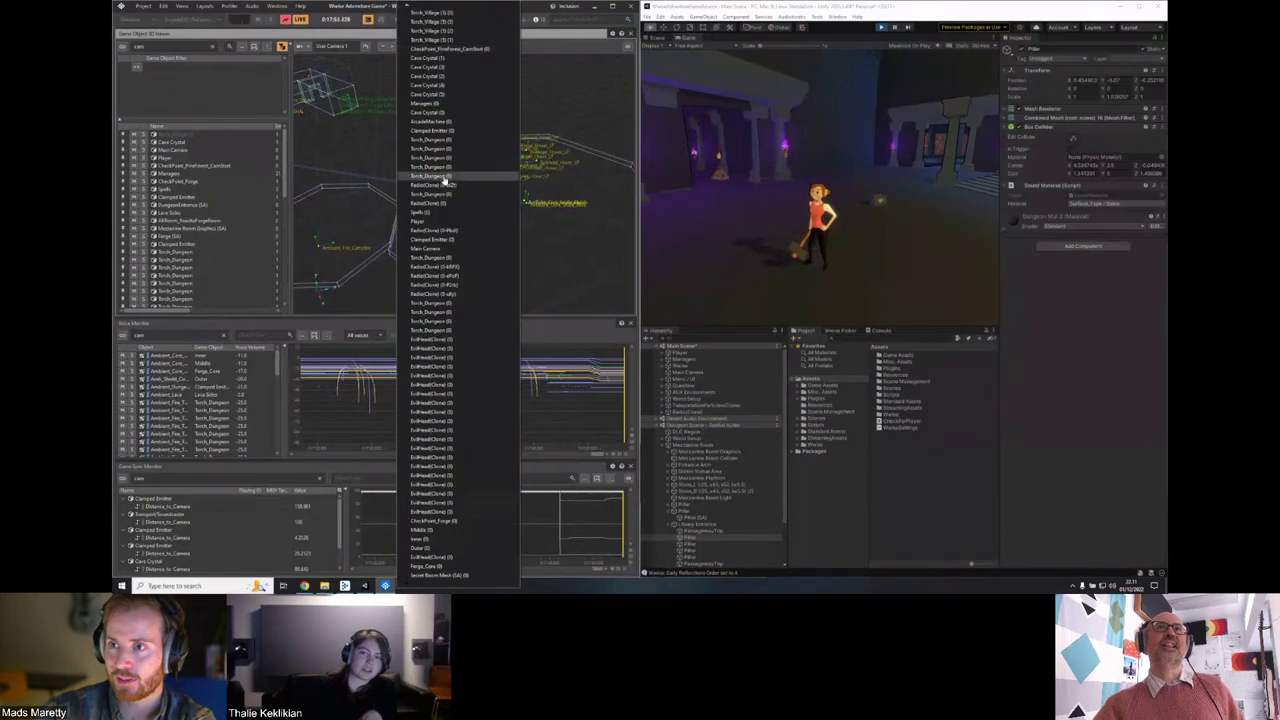
pyautogui.click(422, 221)
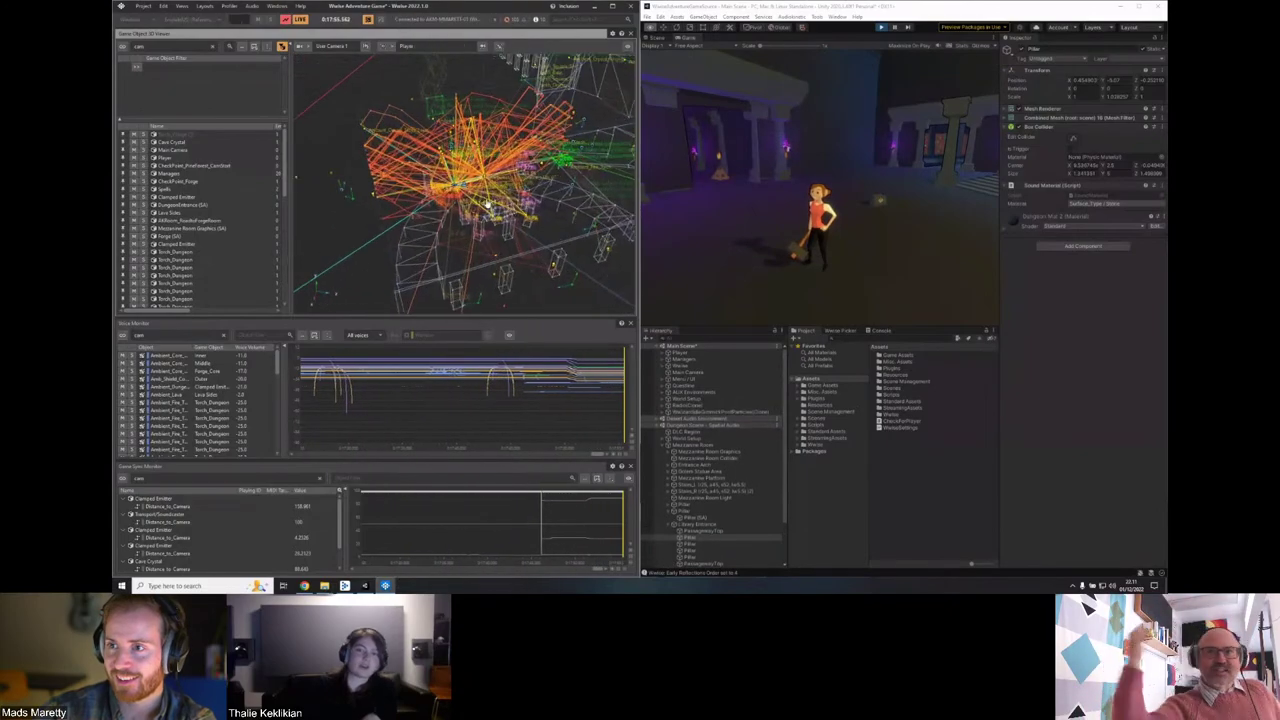
pyautogui.scroll(3, 488, 205)
pyautogui.scroll(3, 529, 191)
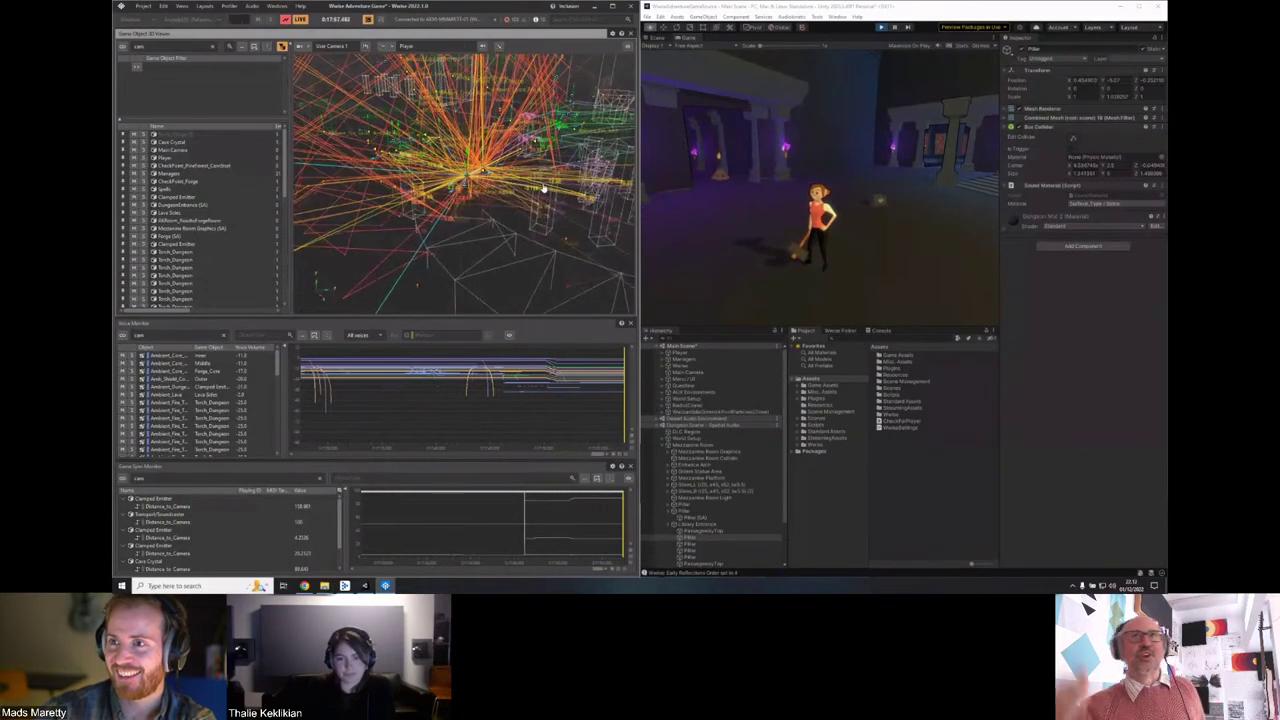
pyautogui.moveTo(544, 188); pyautogui.dragTo(531, 237)
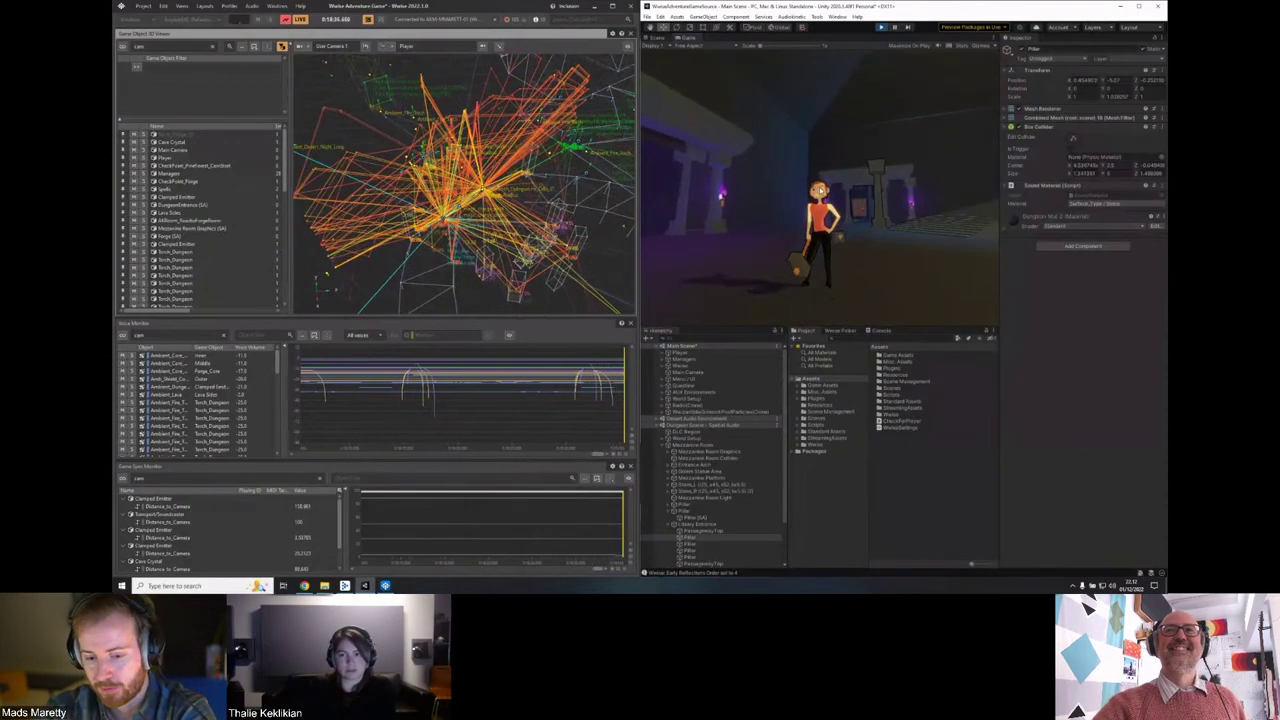
# Pause the game, switch Wwise to the Profiler layout, and resume play to watch the Reflect and spatial audio CPU cost.
pyautogui.press('Escape')
pyautogui.click(204, 6)
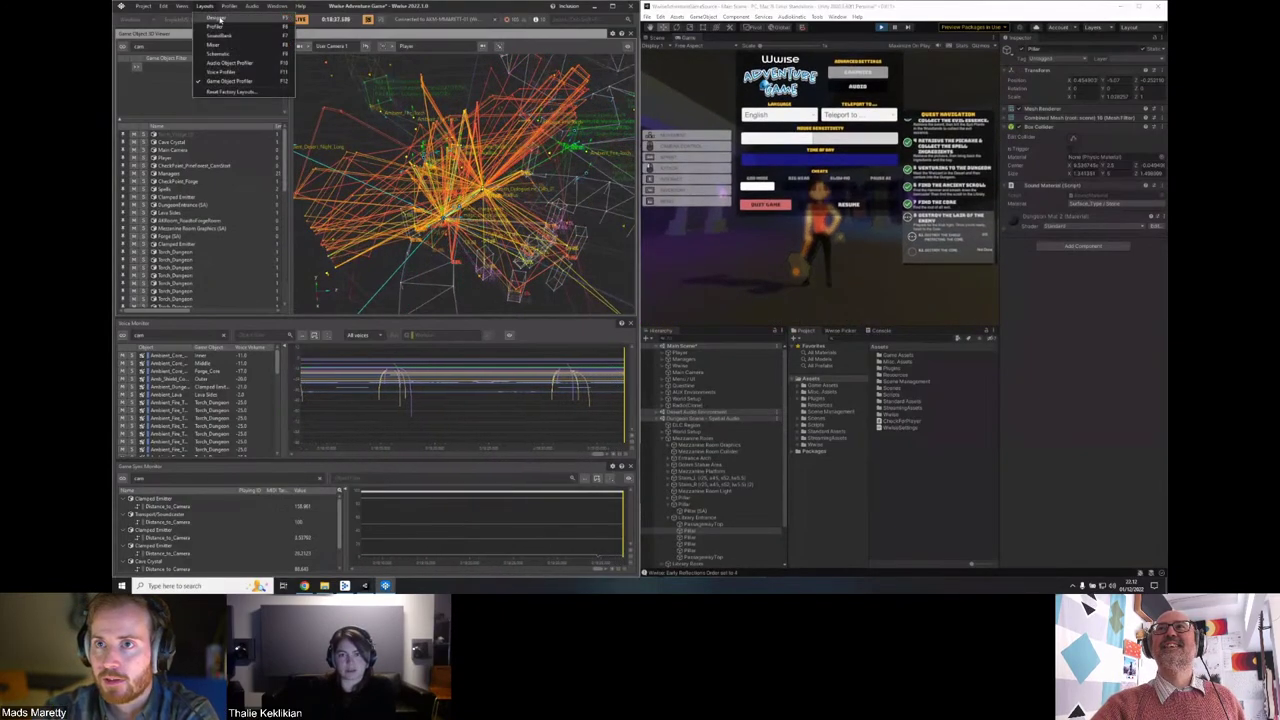
pyautogui.click(220, 28)
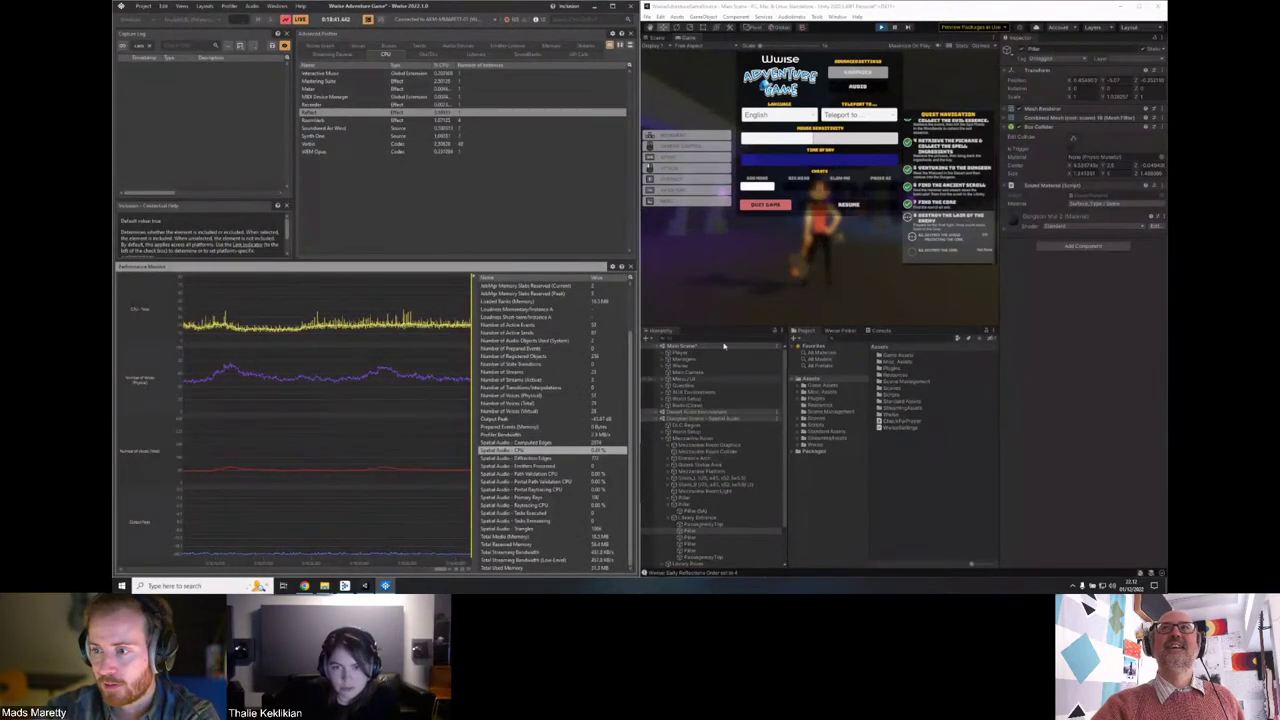
pyautogui.click(800, 272)
pyautogui.press('Escape')
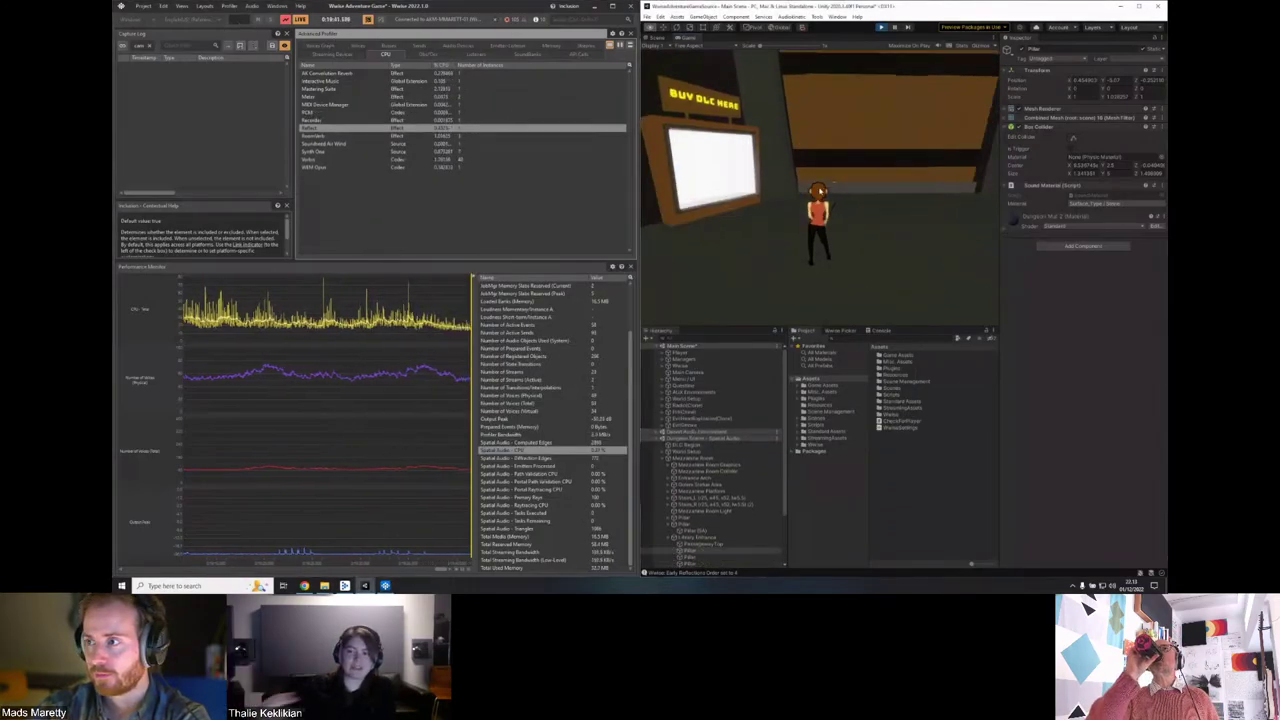
# Show Unity's Scene view, focus it on the Player object, and frame the closed DLC door beside the character.
pyautogui.click(658, 37)
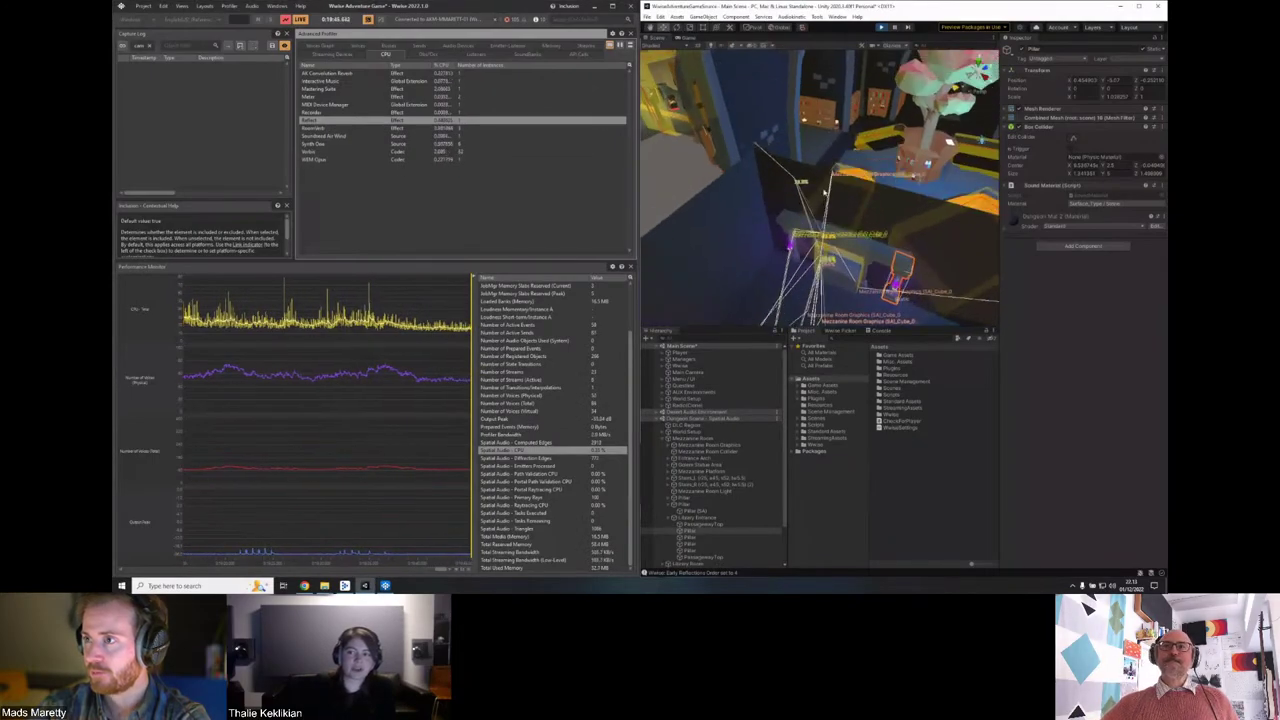
pyautogui.moveTo(824, 192); pyautogui.dragTo(780, 200)
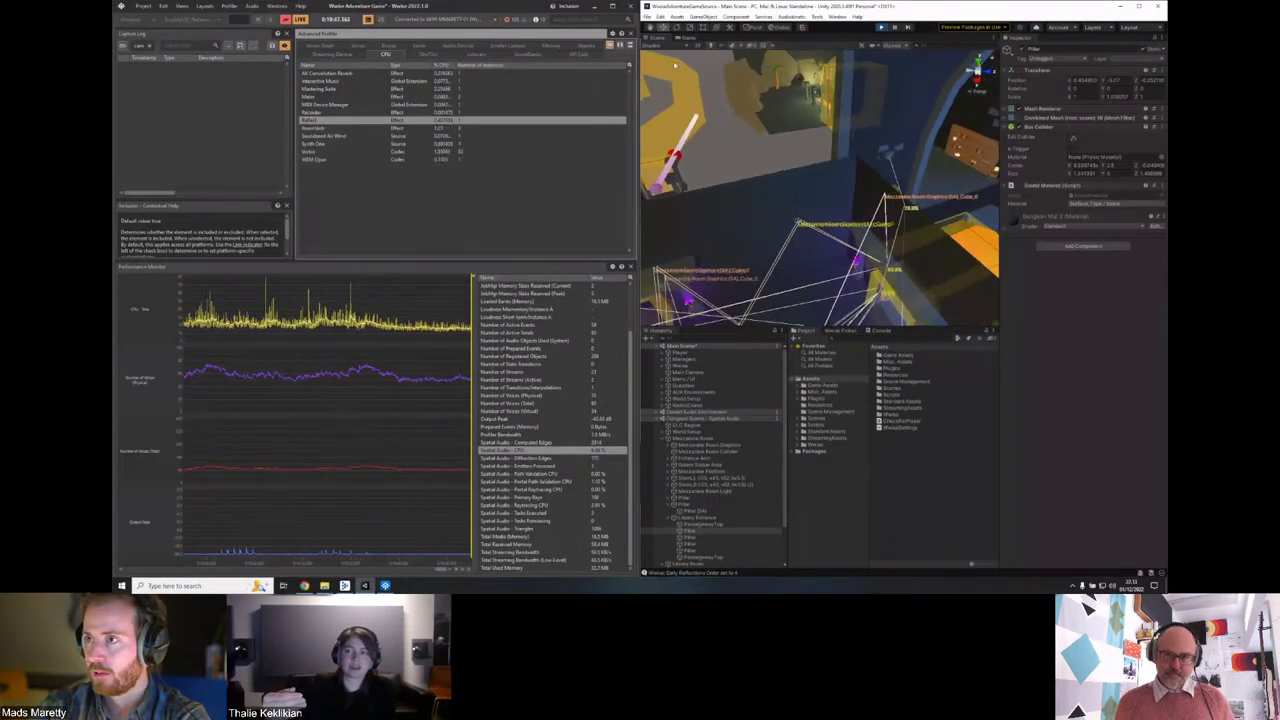
pyautogui.doubleClick(680, 353)
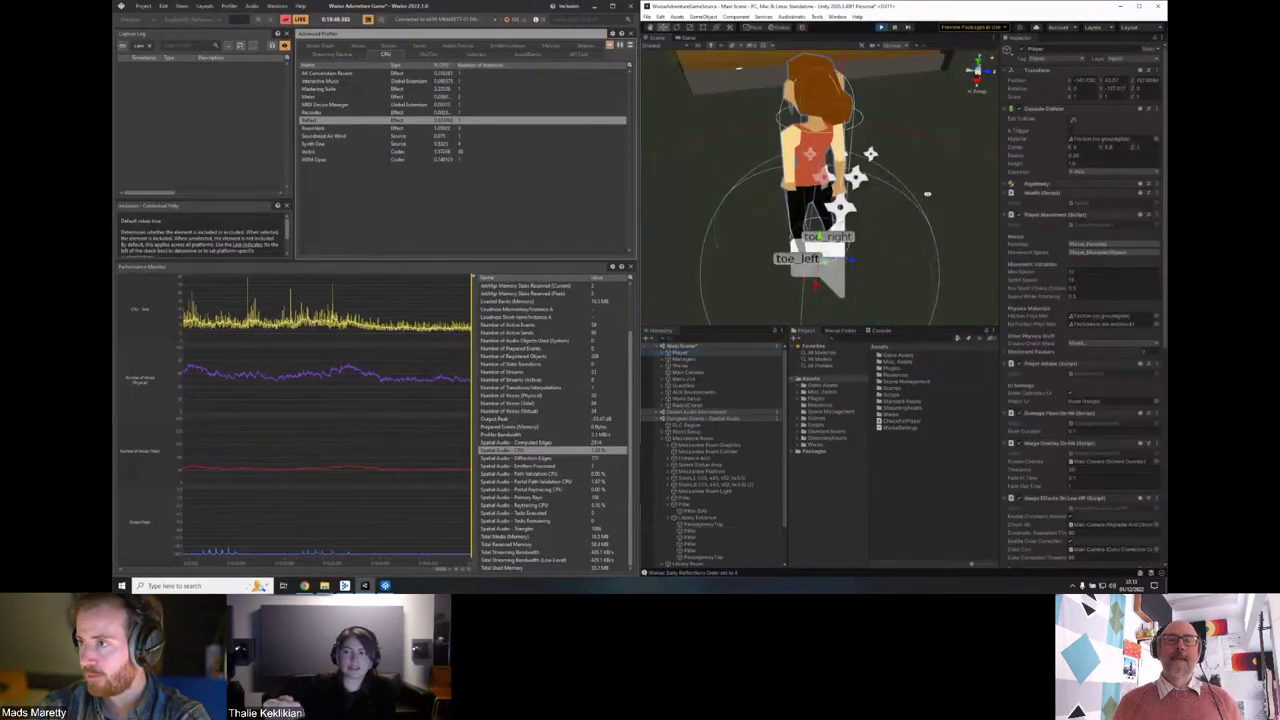
pyautogui.click(898, 66)
pyautogui.scroll(-4, 898, 100)
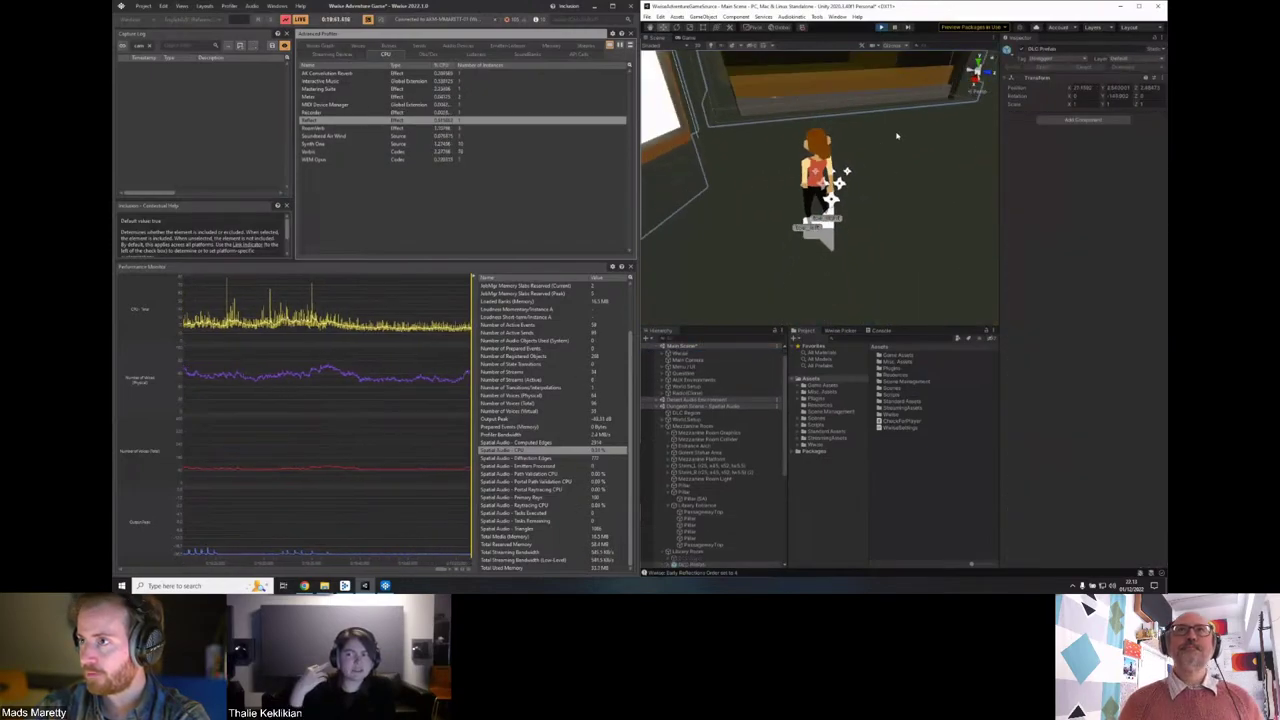
pyautogui.moveTo(900, 128); pyautogui.dragTo(843, 289)
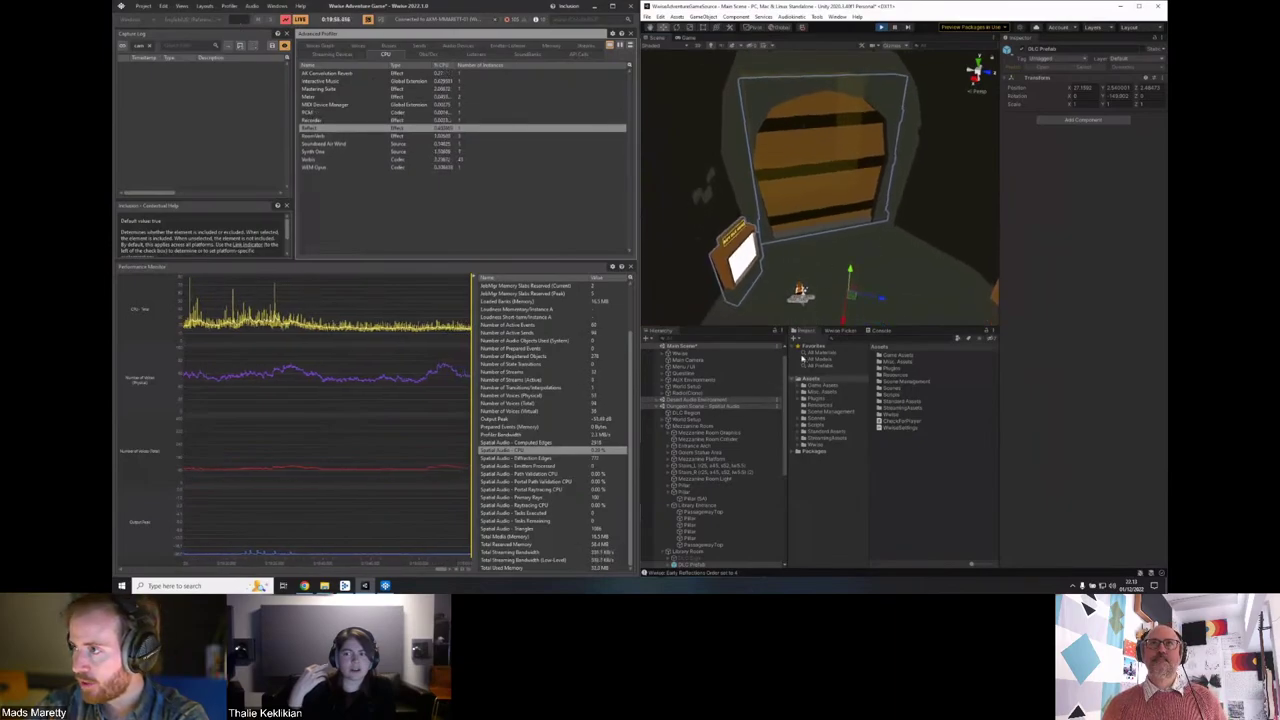
# Select the DLC door's Door (SA) object and temporarily enable its Mesh Renderer to show the acoustic geometry.
pyautogui.click(800, 150)
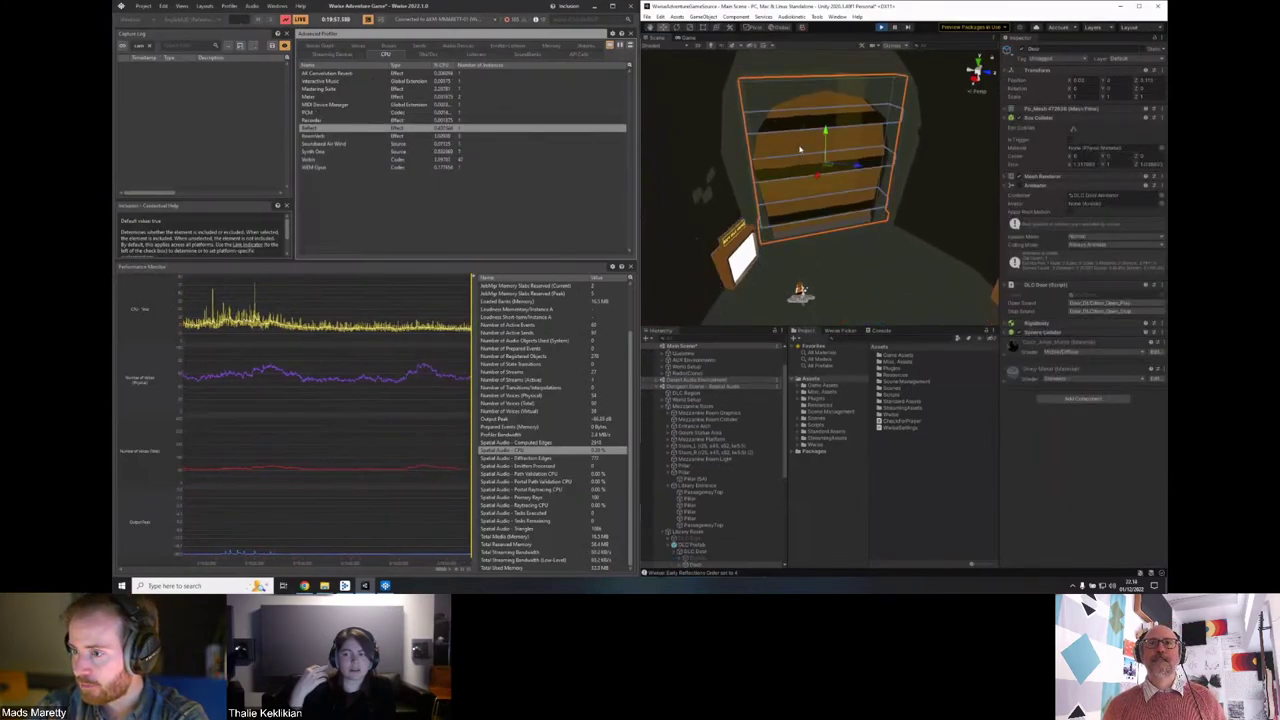
pyautogui.scroll(-5, 720, 488)
pyautogui.click(679, 441)
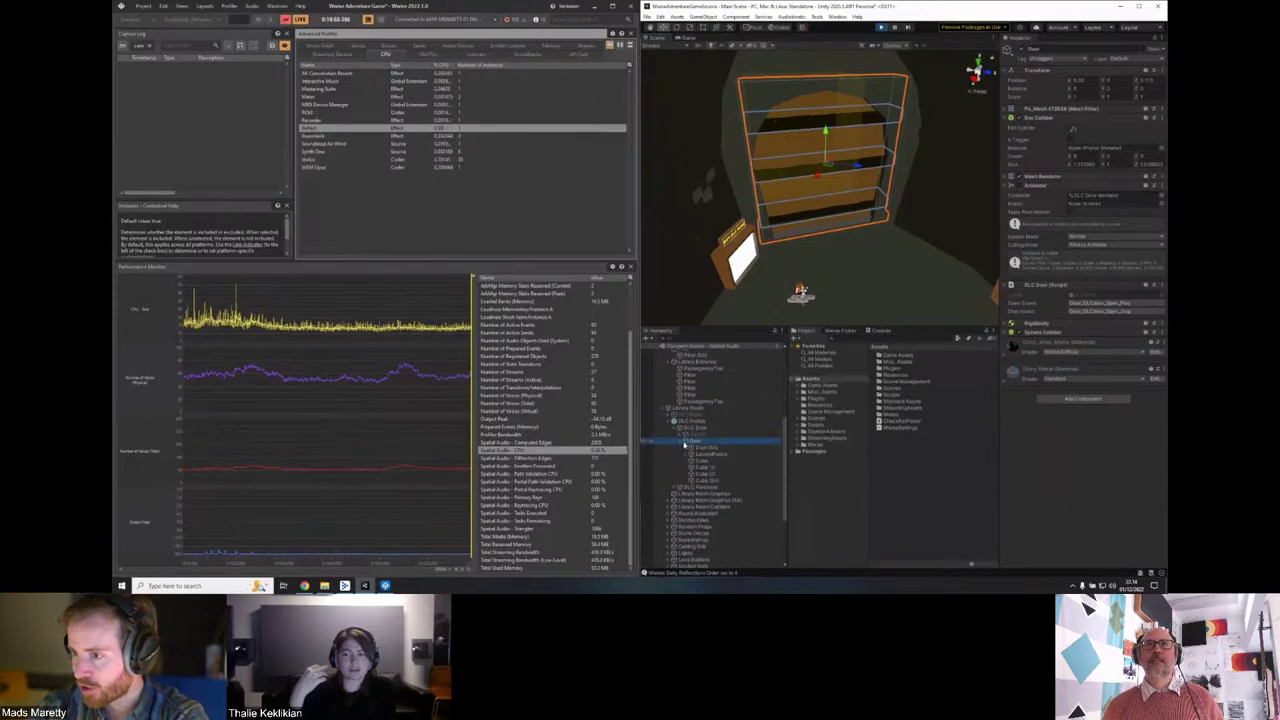
pyautogui.click(710, 448)
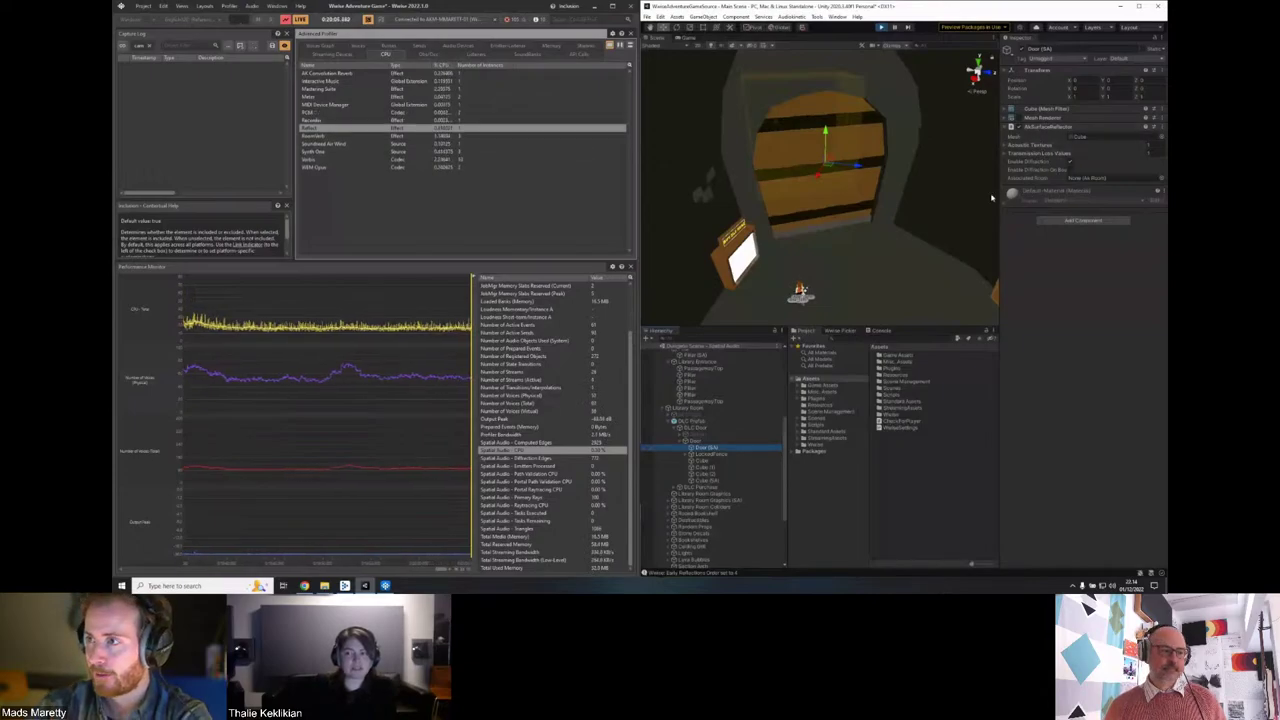
pyautogui.click(1012, 117)
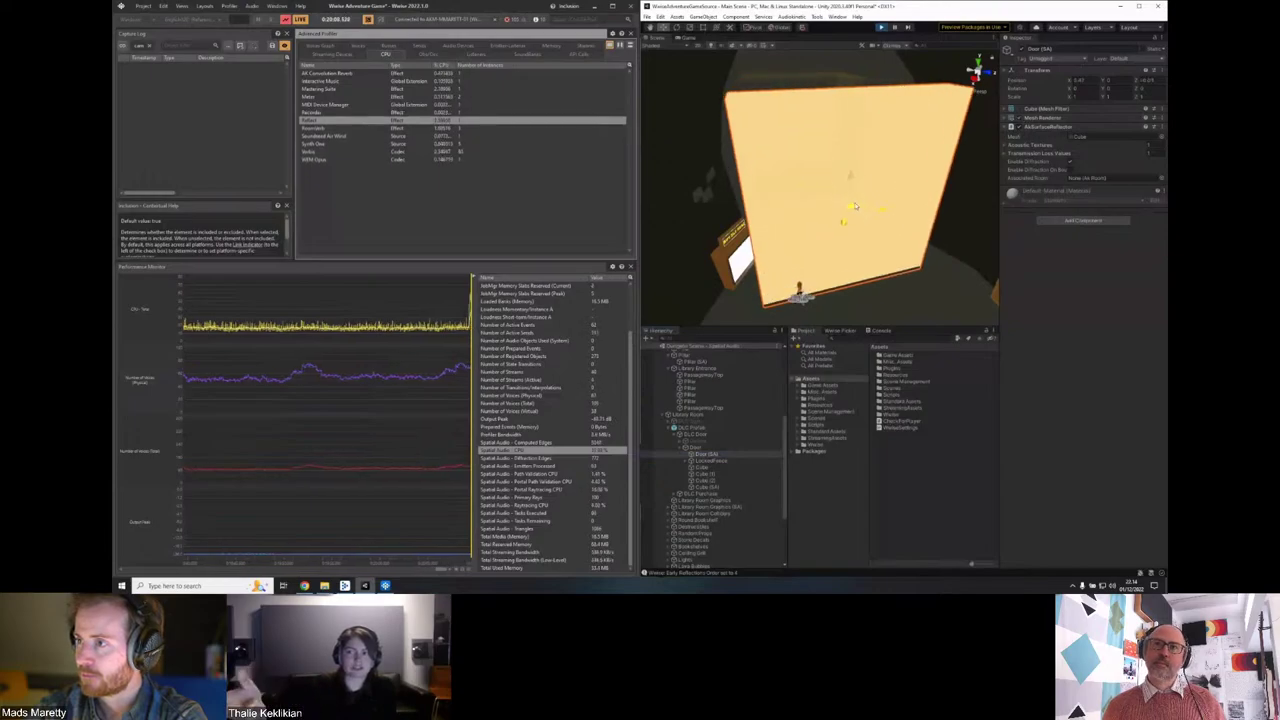
pyautogui.click(1017, 118)
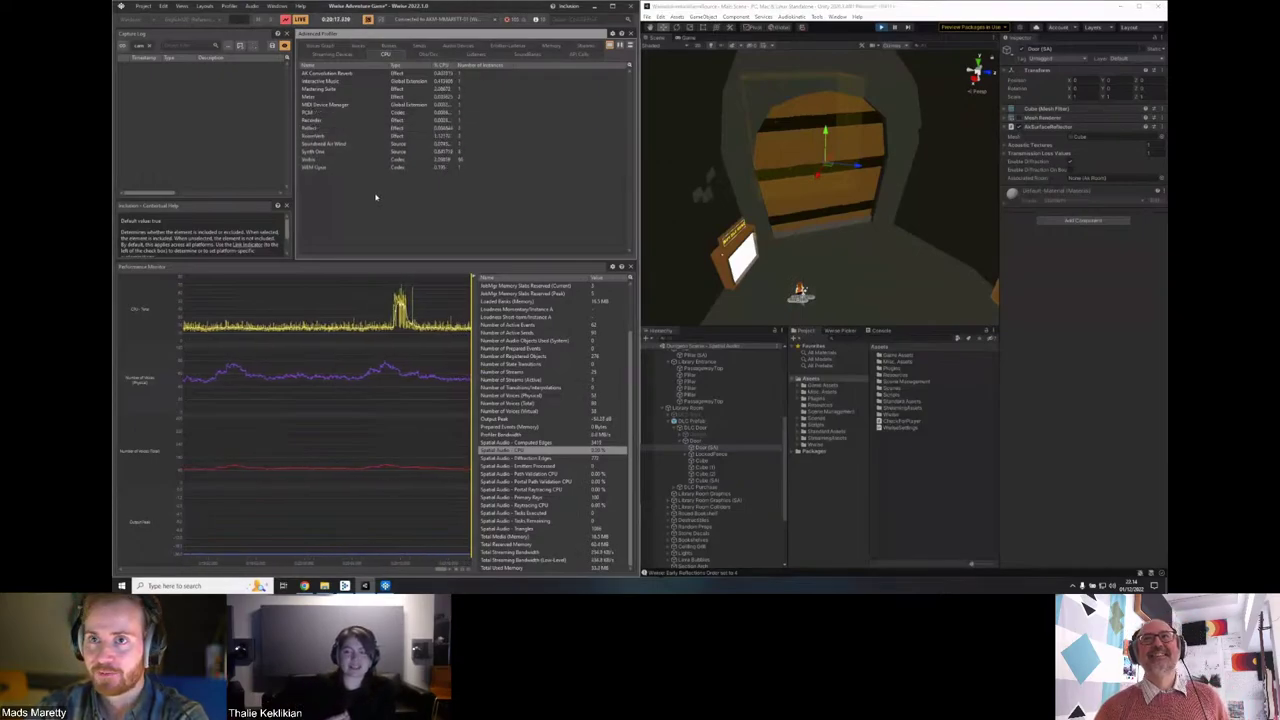
# Switch Wwise to the Game Object Profiler layout, filter by "arca", and examine the arcade machine's sound path to the Player in 3D.
pyautogui.click(206, 7)
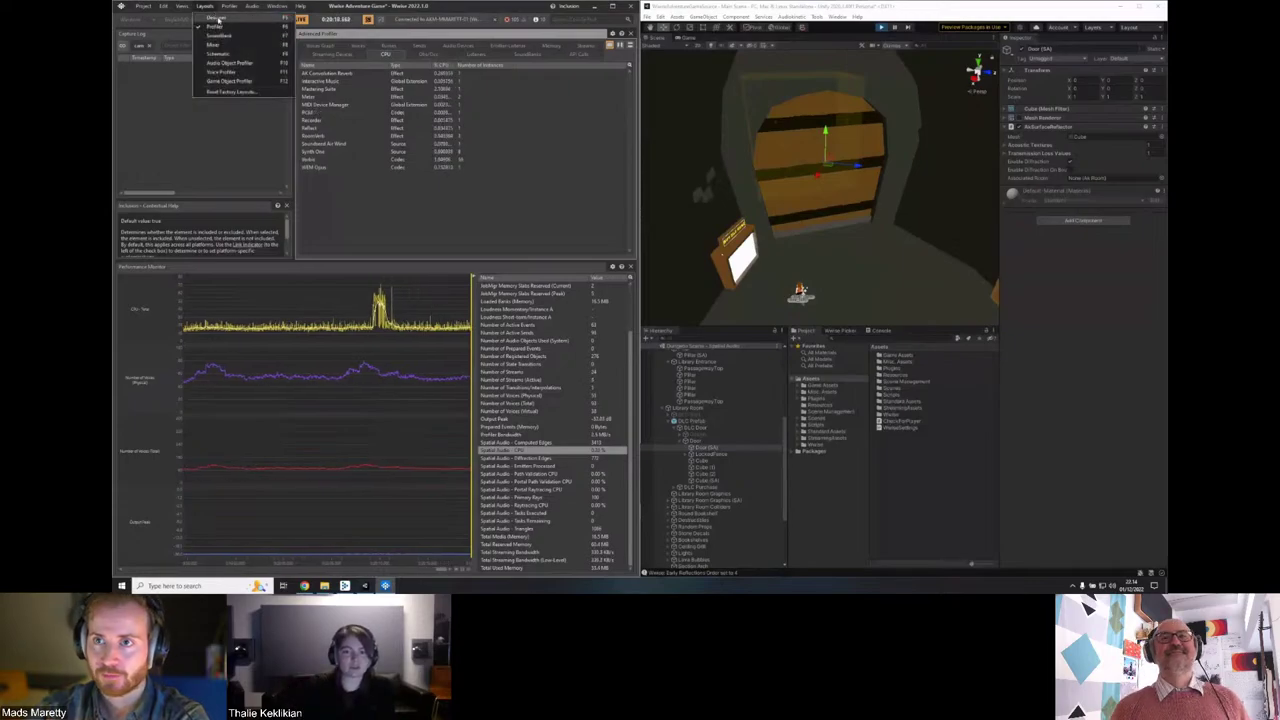
pyautogui.click(229, 81)
pyautogui.click(175, 47)
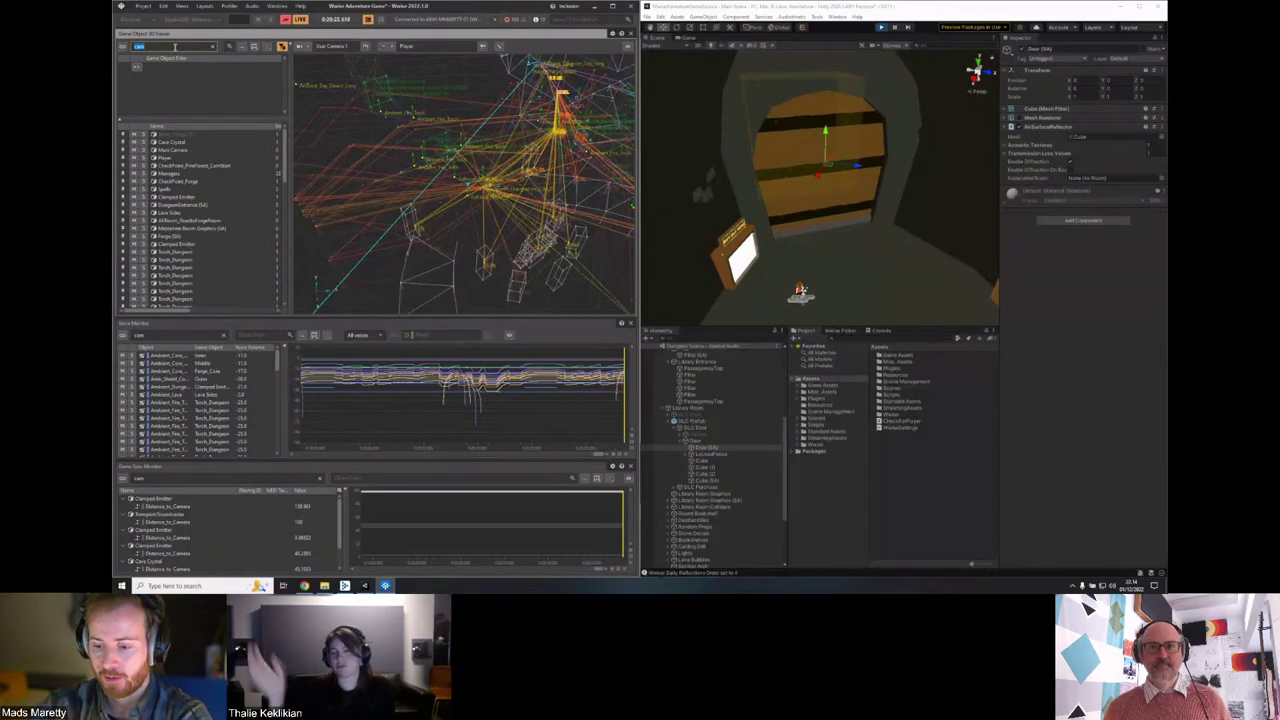
pyautogui.write('ar')
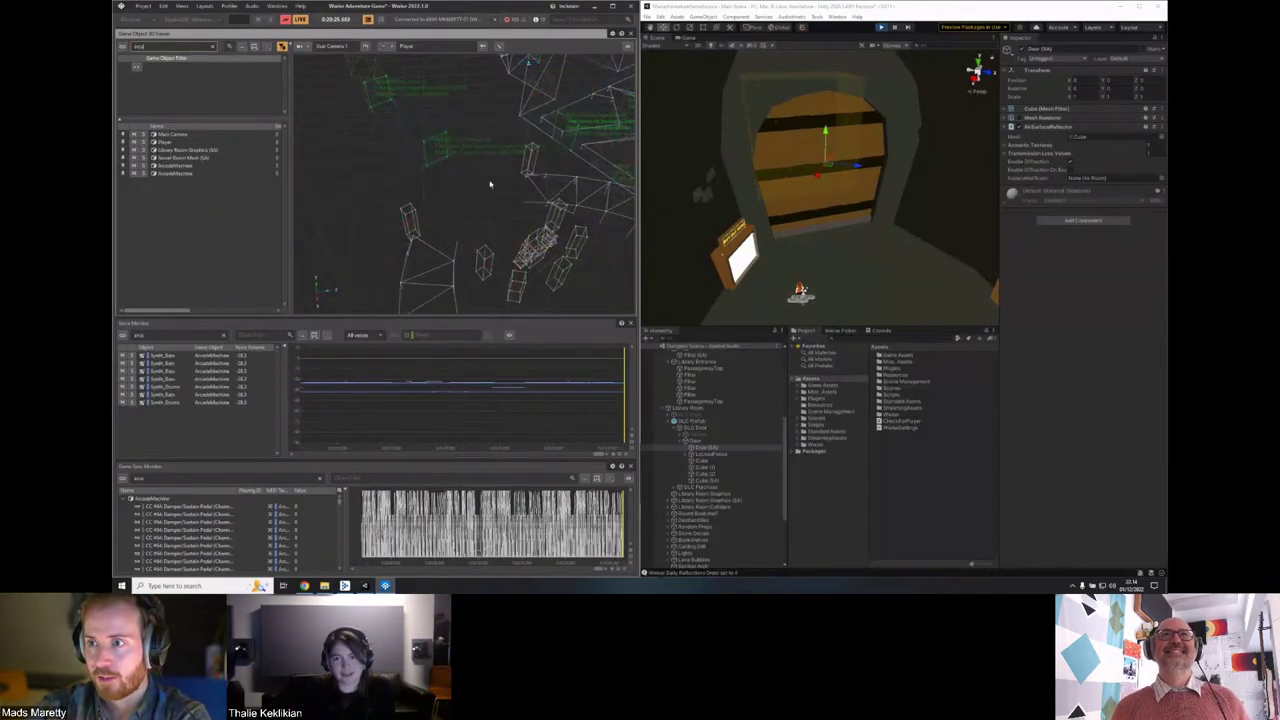
pyautogui.moveTo(490, 184); pyautogui.dragTo(455, 201)
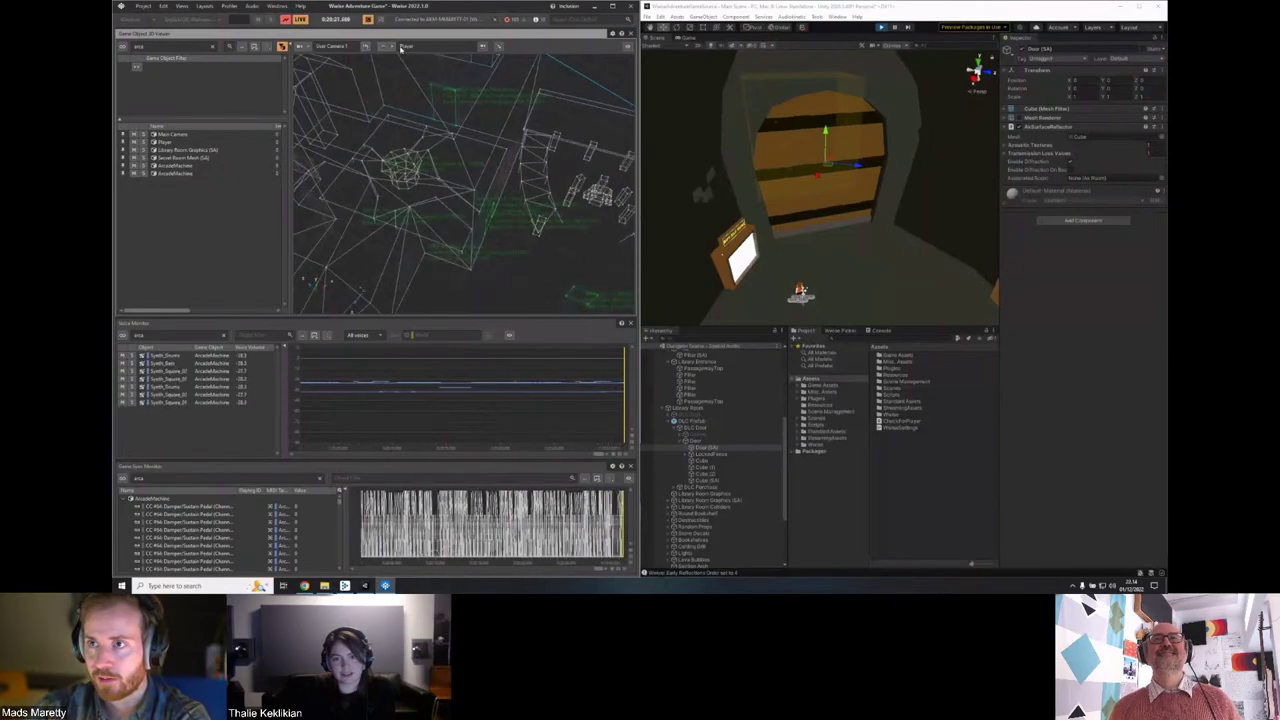
pyautogui.click(483, 47)
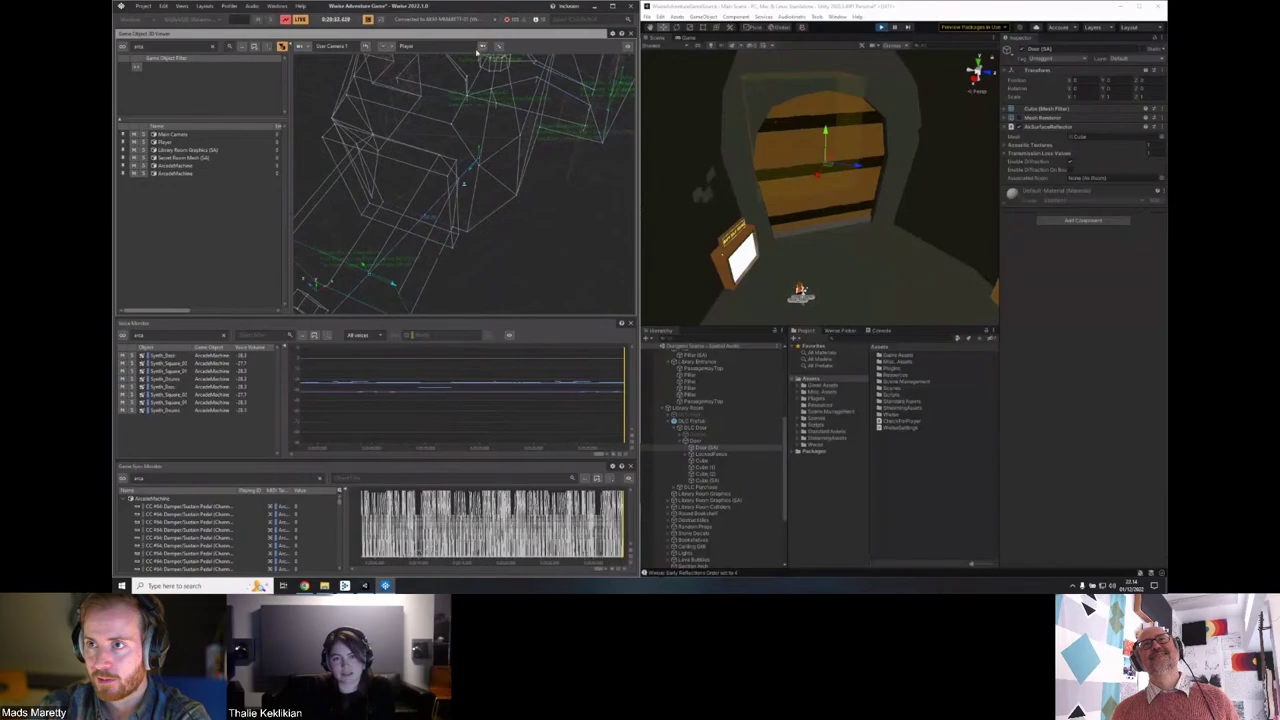
pyautogui.moveTo(482, 100); pyautogui.dragTo(520, 190)
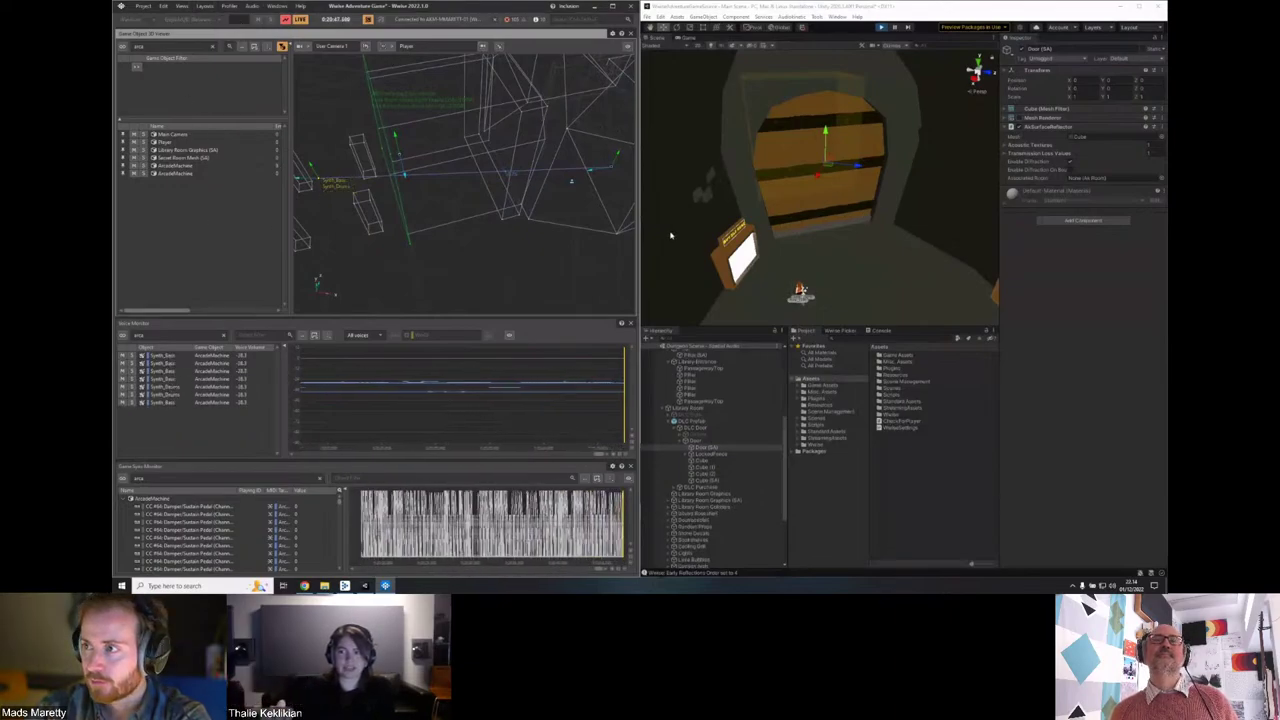
# Return to Unity's Game view and walk the character in front of the BUY DLC HERE machine.
pyautogui.hotkey('ctrl', '2')
pyautogui.press('w')
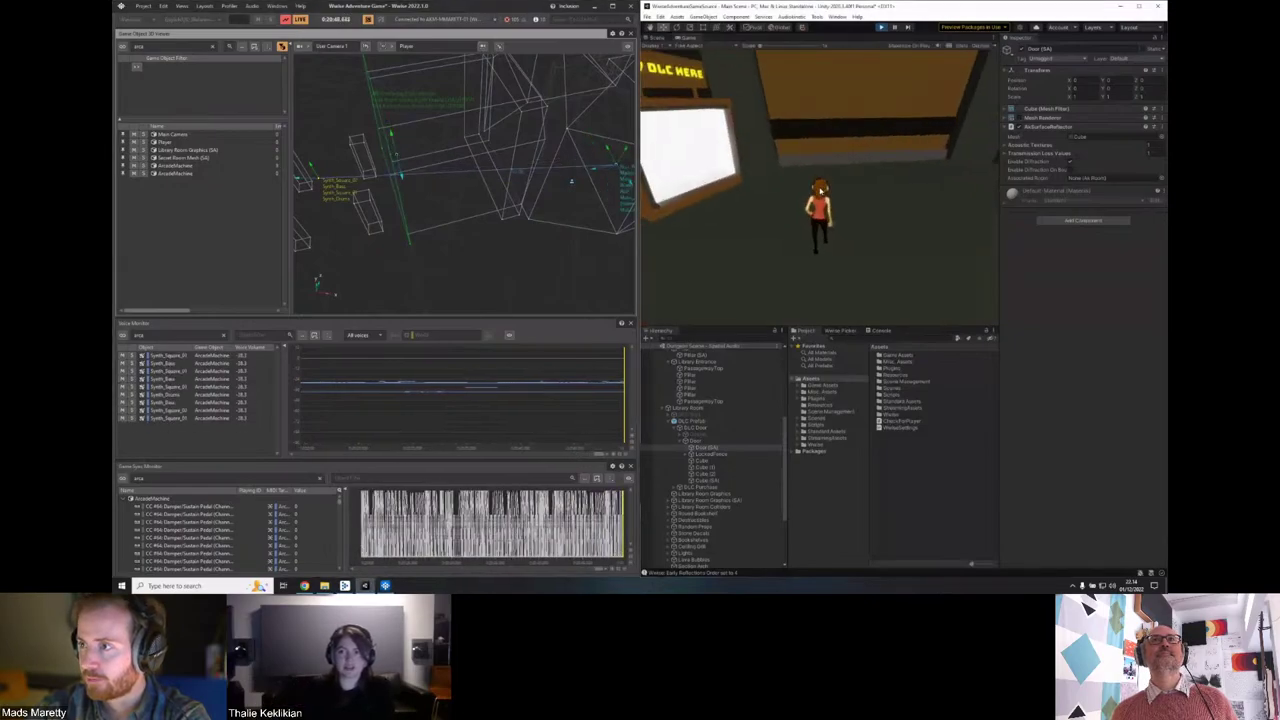
pyautogui.press('w')
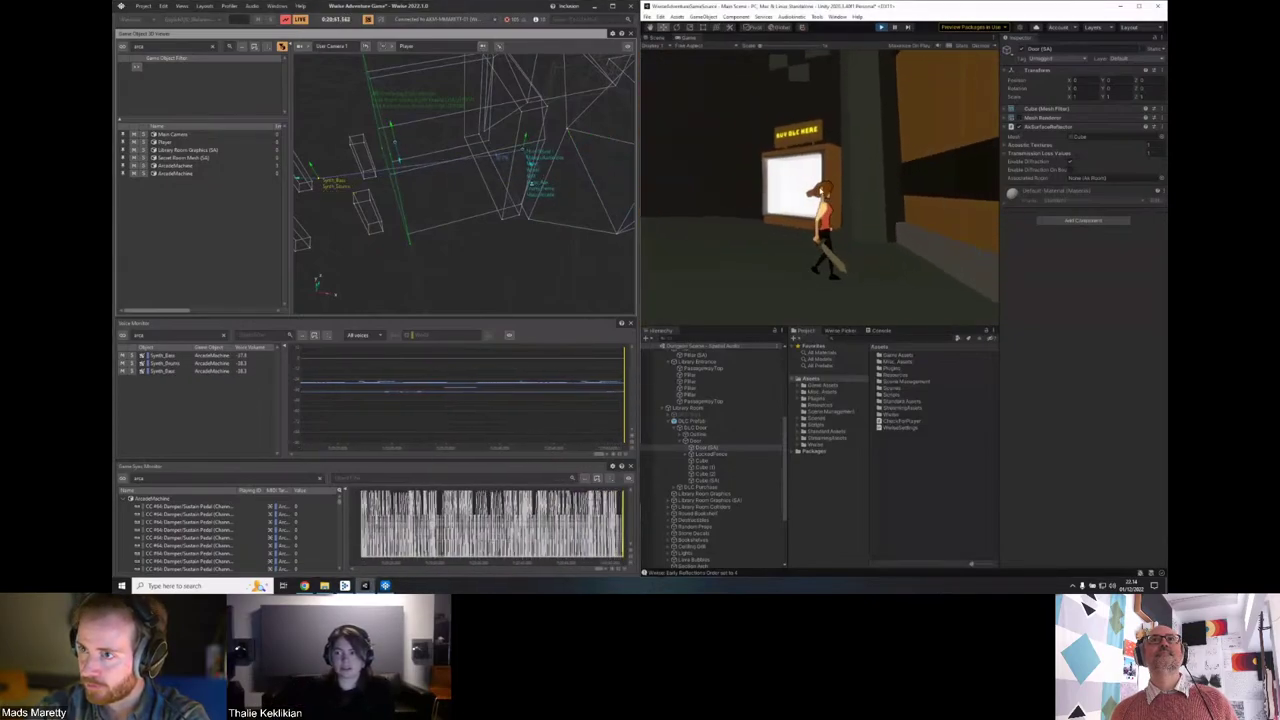
# Switch Wwise to the Profiler layout and show the Voice Graph in the Advanced Profiler.
pyautogui.click(204, 6)
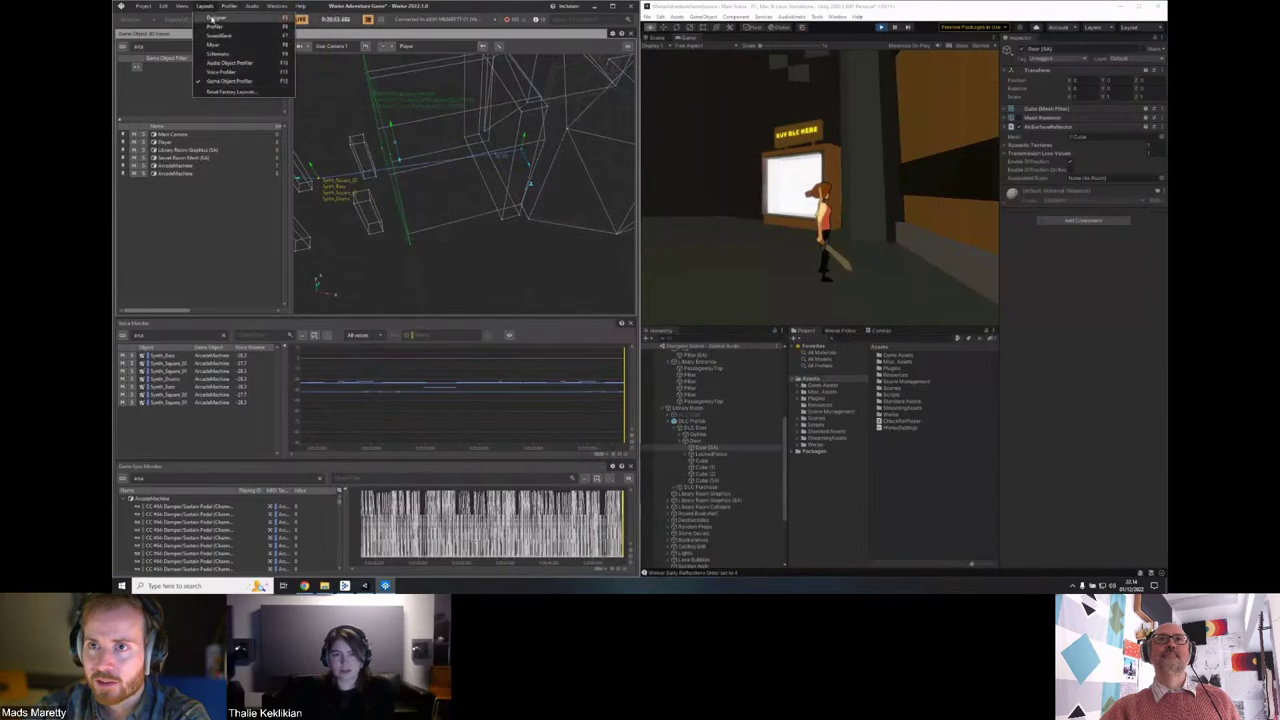
pyautogui.click(226, 20)
pyautogui.click(204, 6)
pyautogui.click(226, 31)
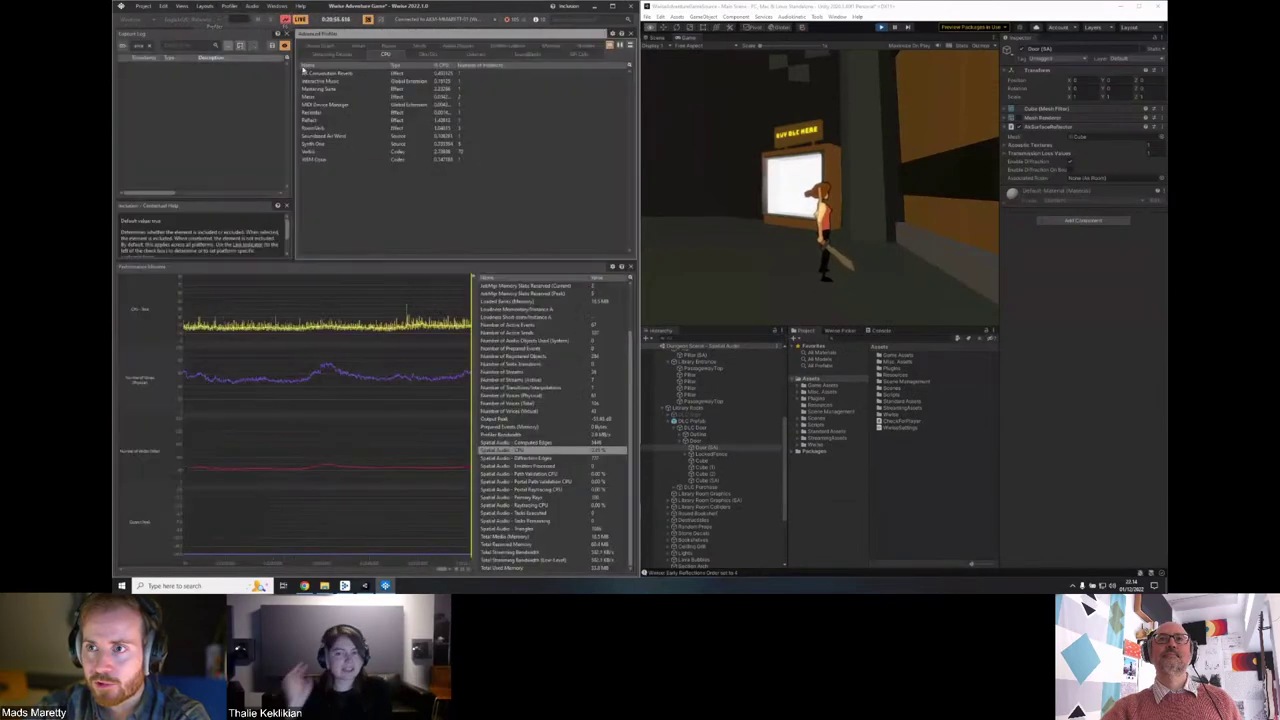
pyautogui.click(318, 45)
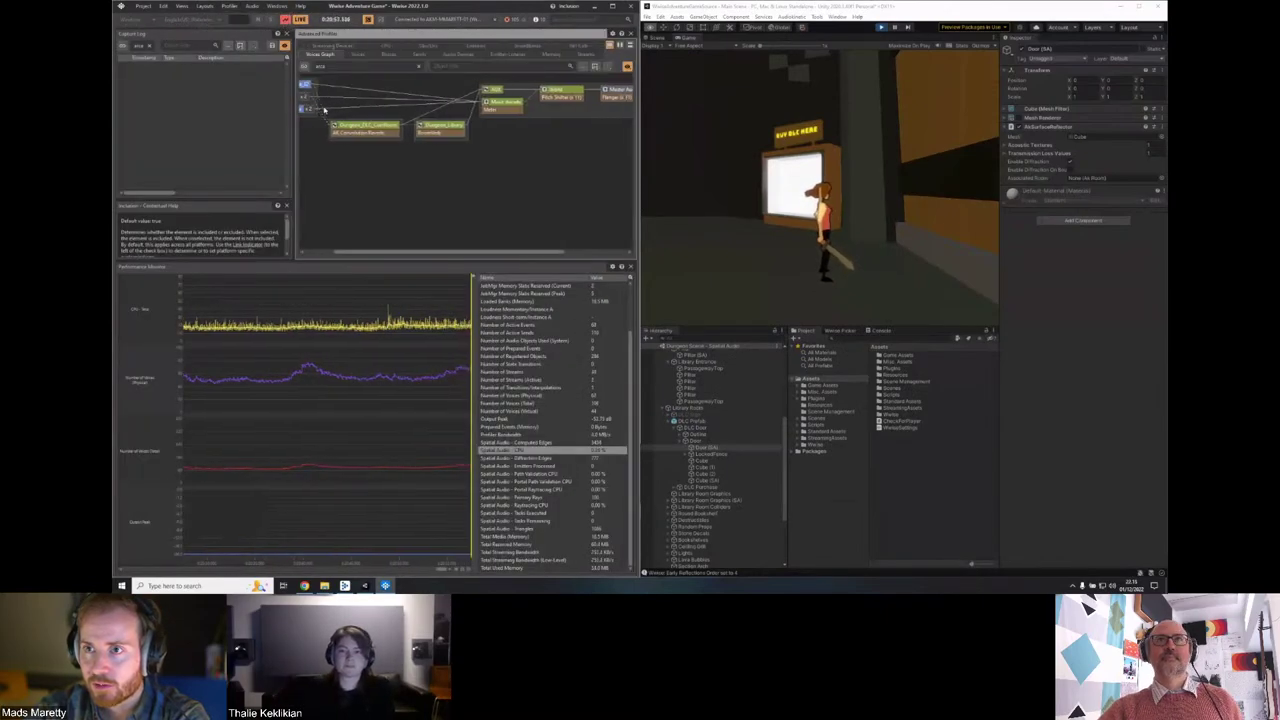
# Examine the arcade synth voices' routing across the Voice Graph and open the Music Arcade bus's properties.
pyautogui.moveTo(371, 246); pyautogui.dragTo(316, 251)
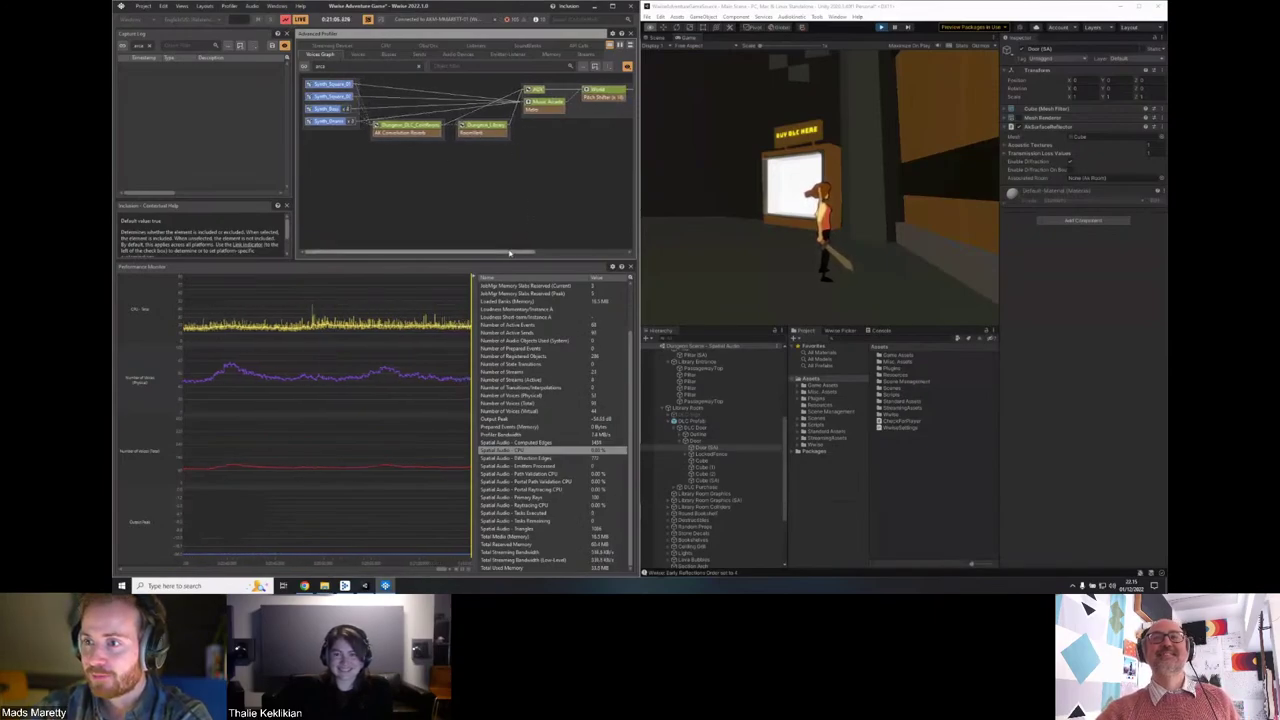
pyautogui.moveTo(510, 253); pyautogui.dragTo(590, 253)
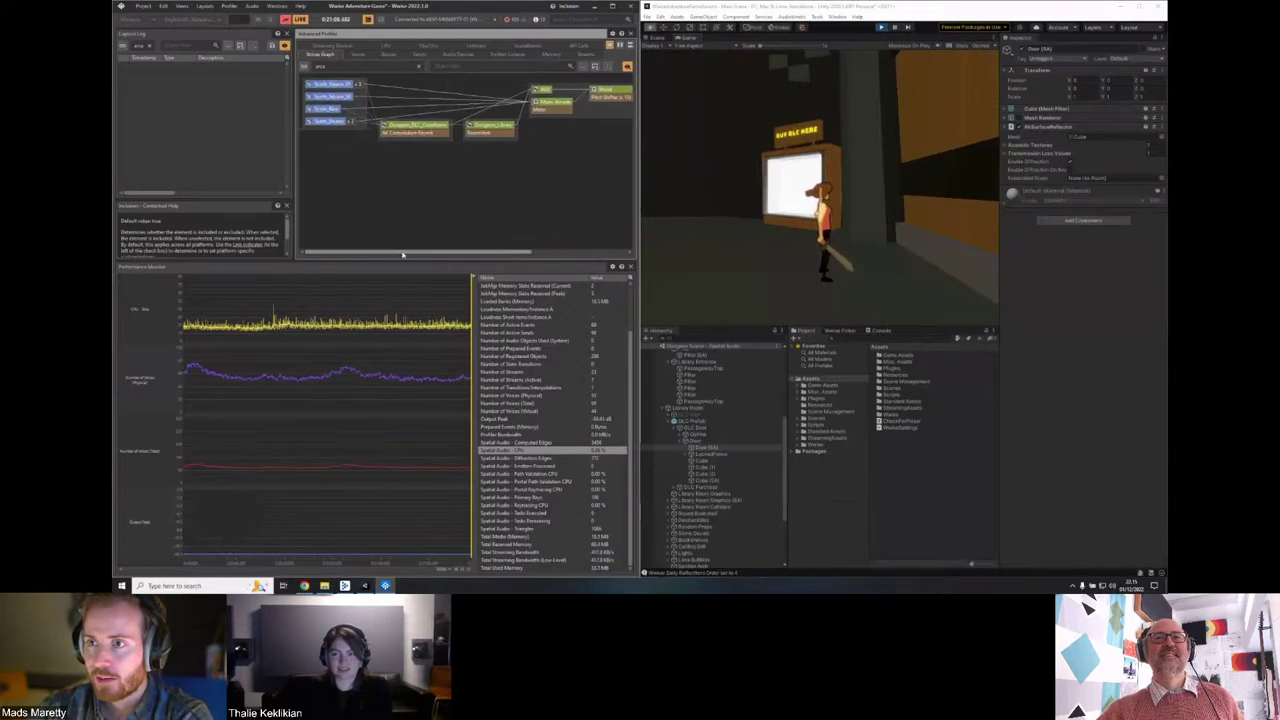
pyautogui.doubleClick(540, 103)
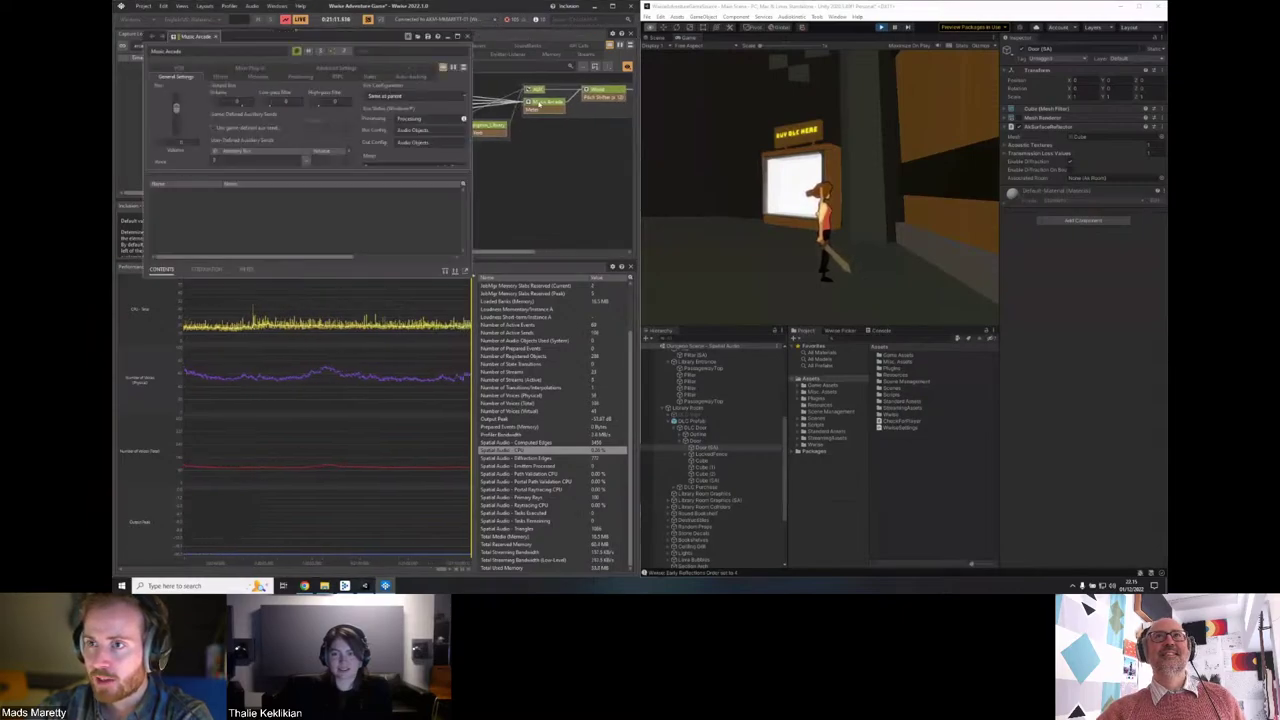
# Close the Music Arcade bus properties, switch Wwise to the Game Object Profiler layout, and orbit the 3D view around the arcade machine.
pyautogui.click(466, 37)
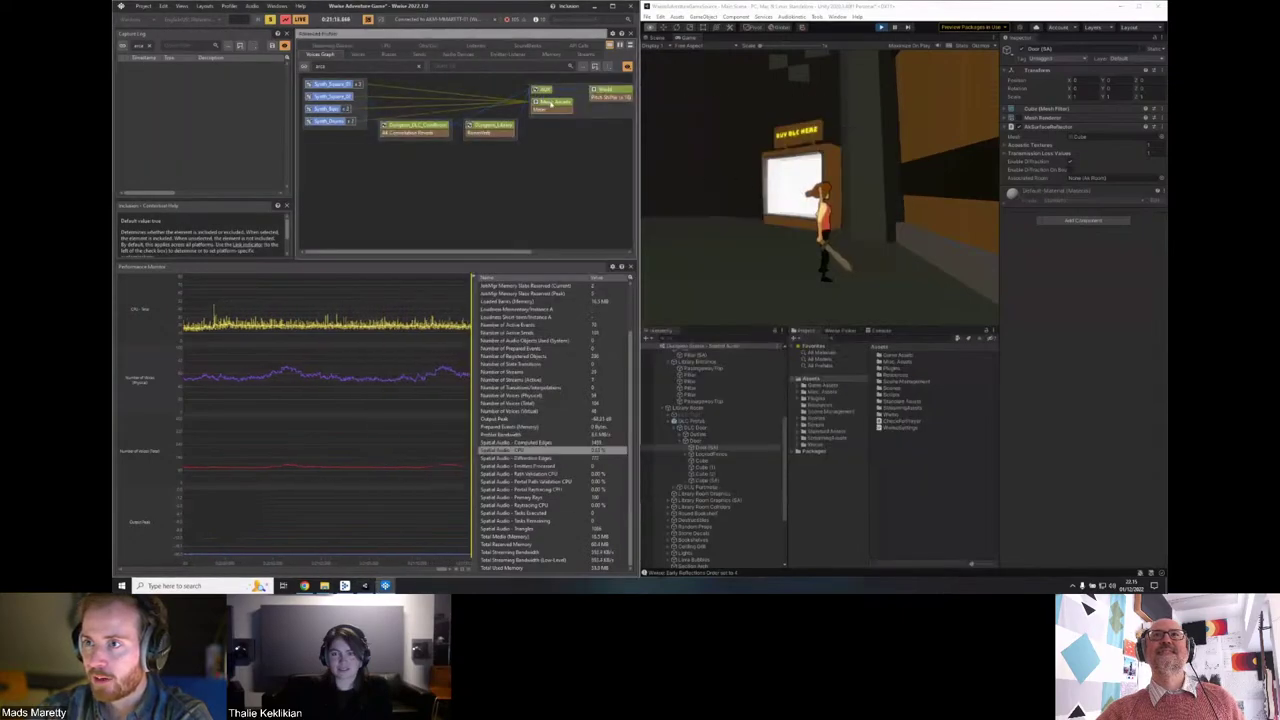
pyautogui.doubleClick(329, 85)
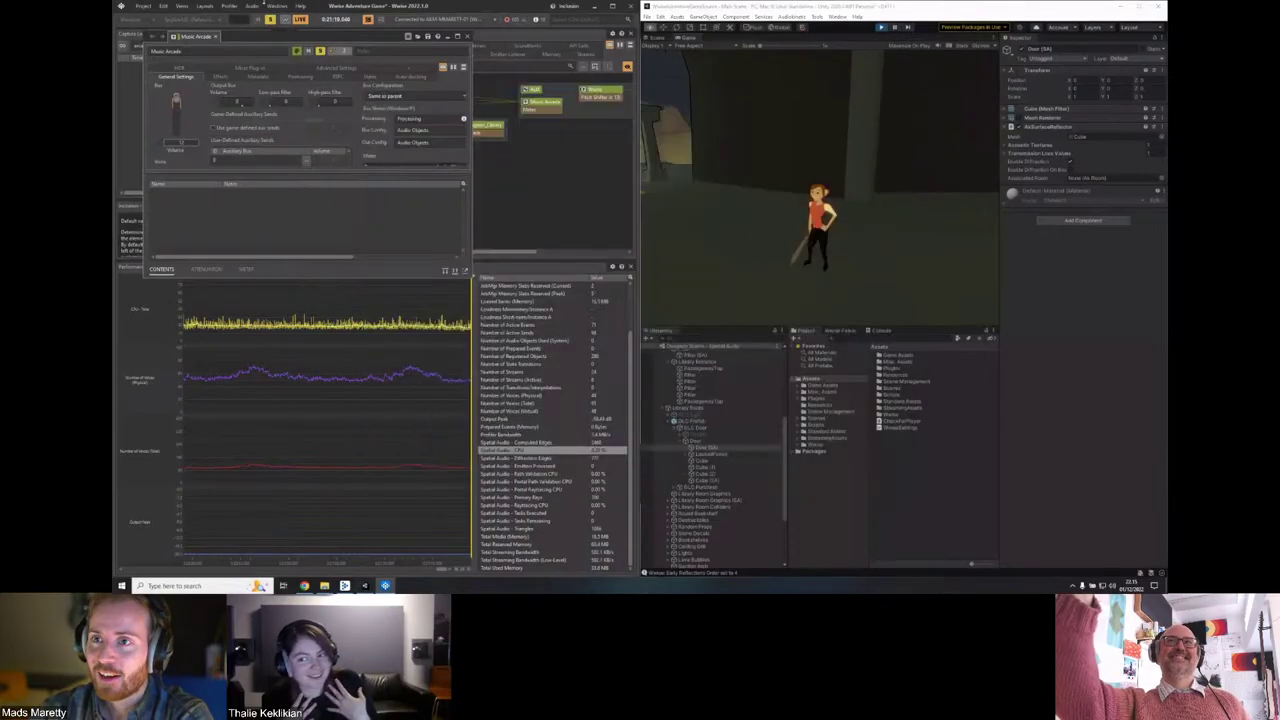
pyautogui.click(204, 5)
pyautogui.click(230, 82)
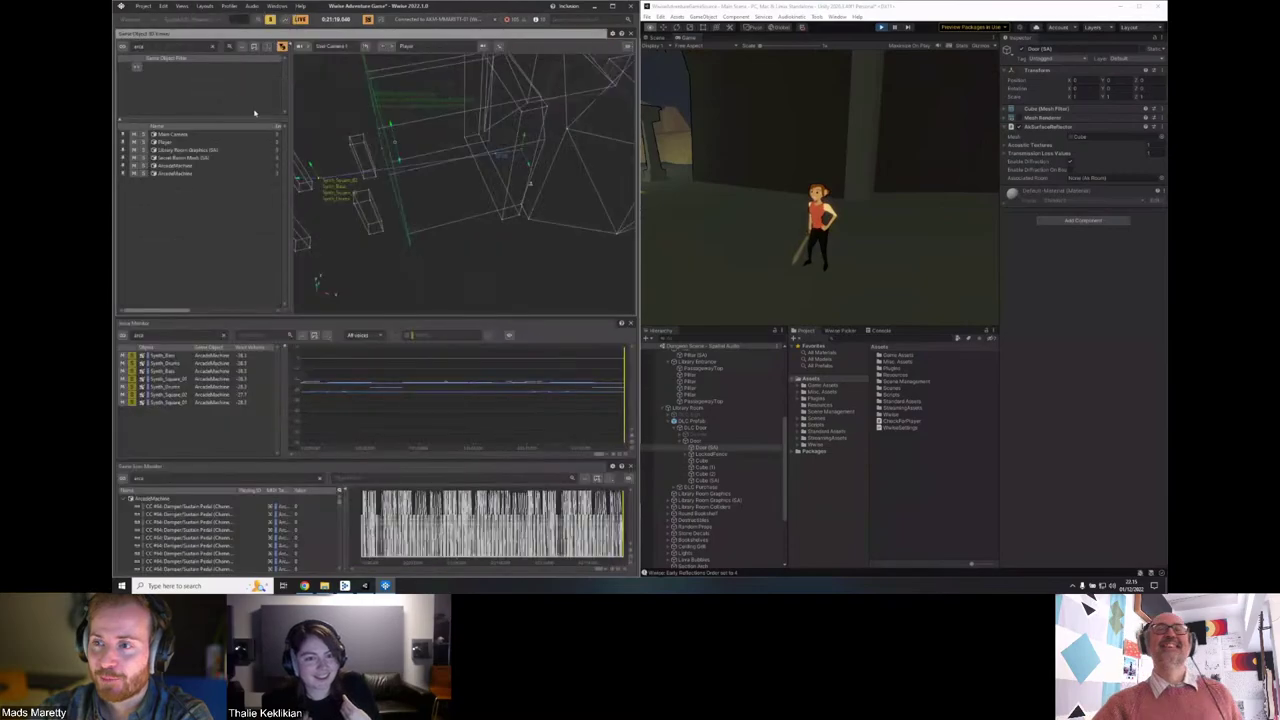
pyautogui.moveTo(436, 248); pyautogui.dragTo(503, 196)
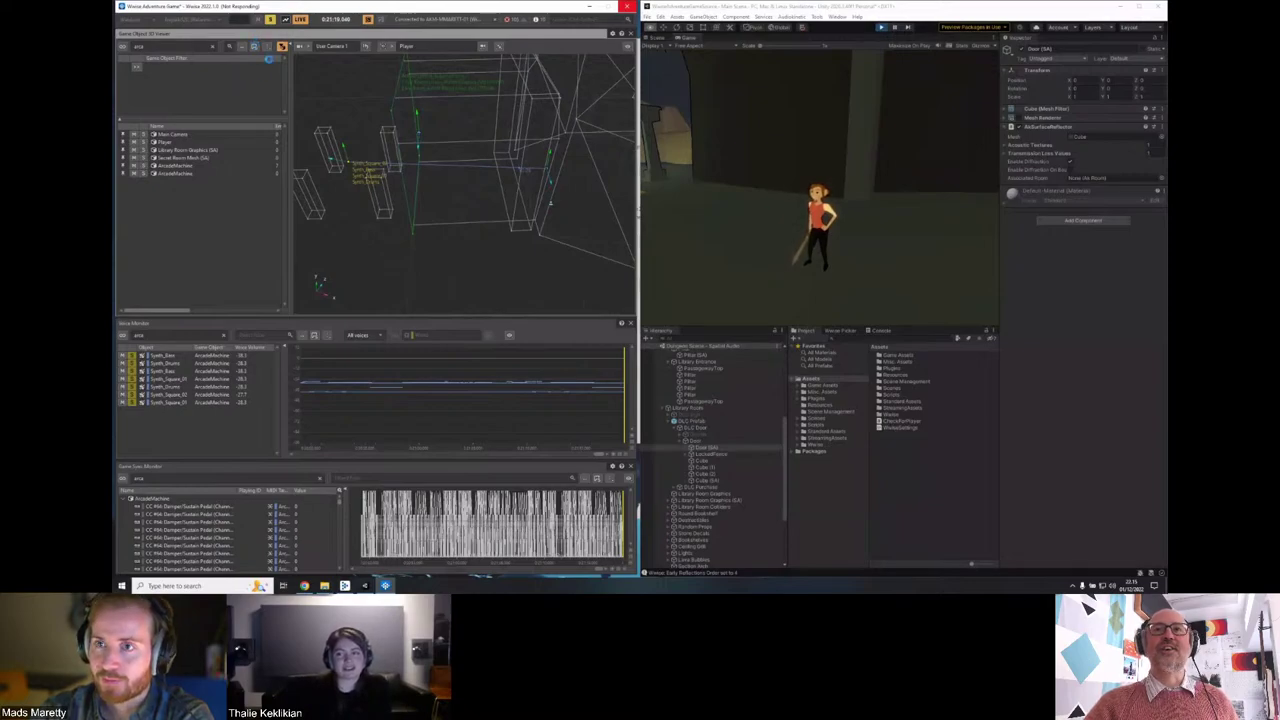
# Walk the character in the dark passage facing the archway and start a new Wwise profiler capture.
pyautogui.click(838, 208)
pyautogui.press('w')
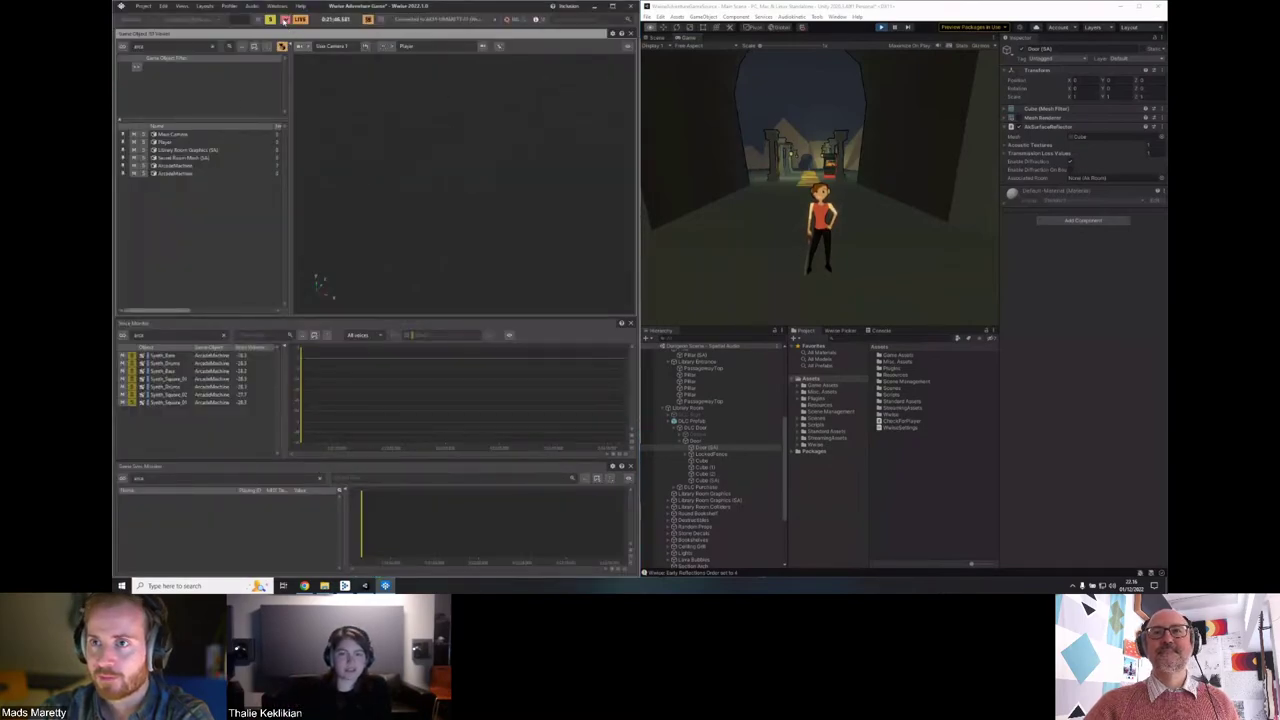
pyautogui.click(285, 19)
pyautogui.moveTo(494, 155); pyautogui.dragTo(522, 168)
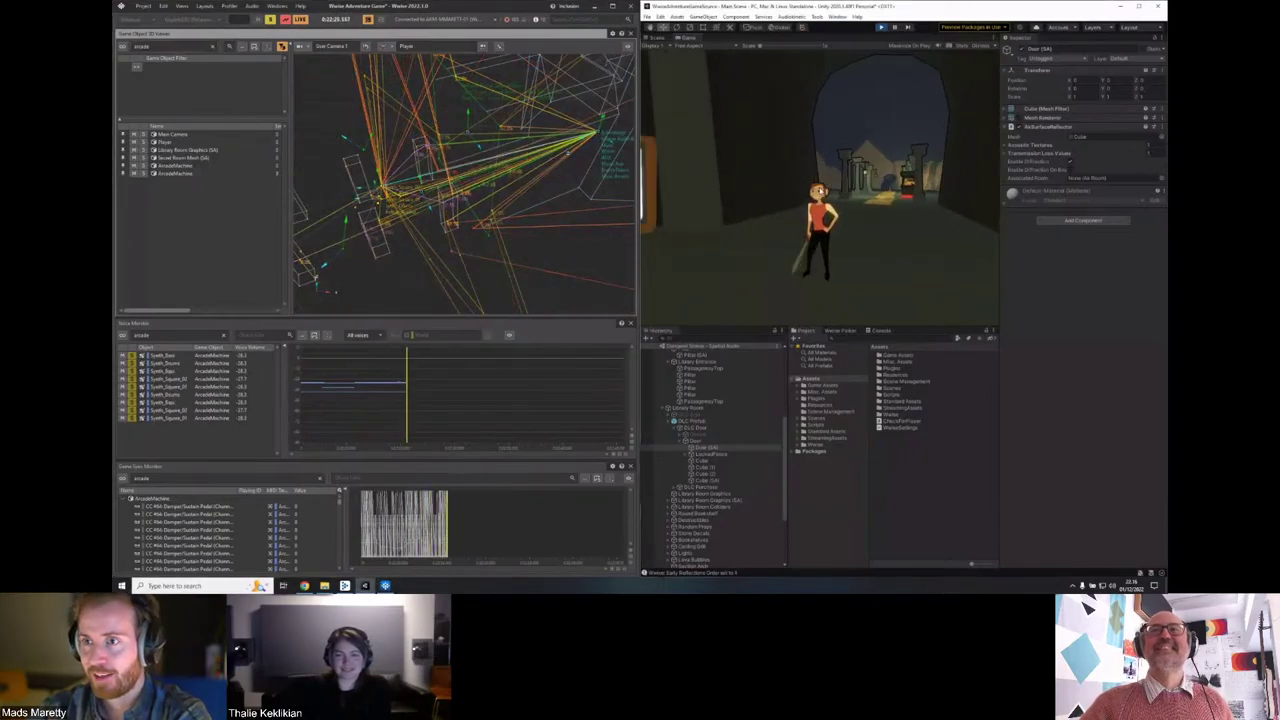
# Examine the arcade sound's reflection and diffraction paths in 3D and review the Game Object 3D Viewer settings.
pyautogui.press('super+Tab')
pyautogui.press('Escape')
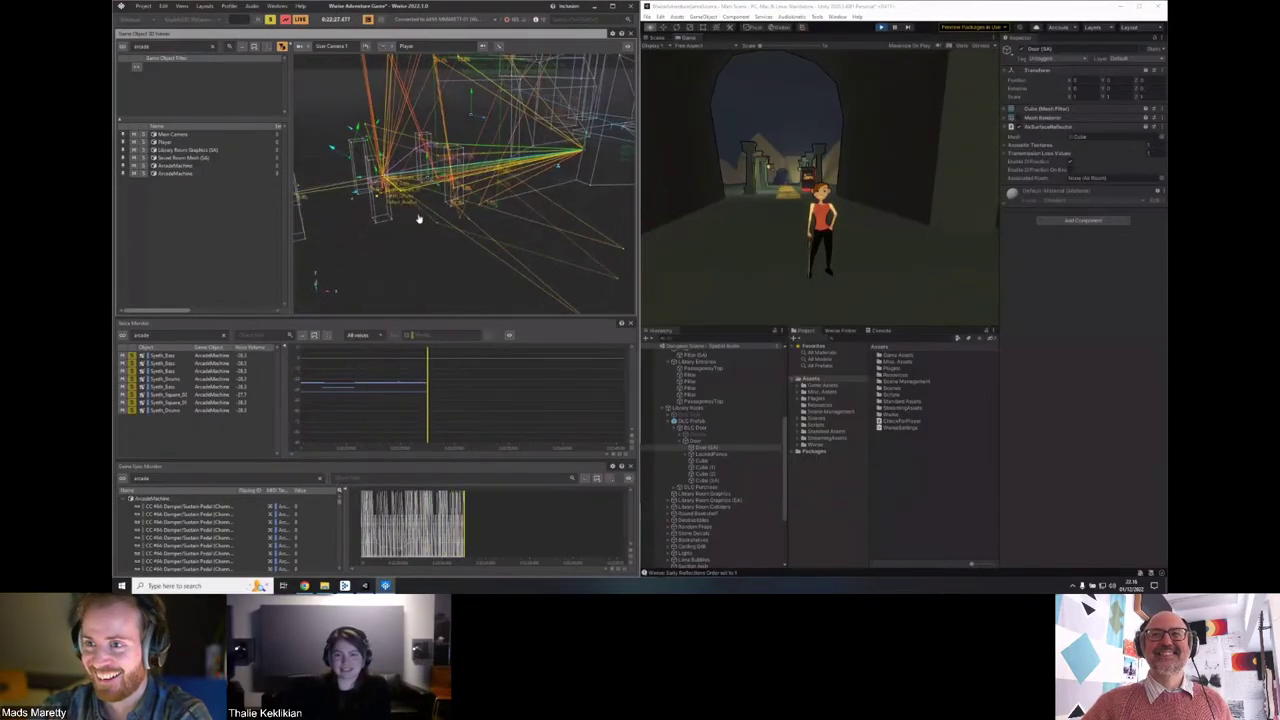
pyautogui.moveTo(519, 245)
pyautogui.mouseDown()
pyautogui.moveTo(523, 220)
pyautogui.moveTo(546, 206)
pyautogui.moveTo(549, 229)
pyautogui.moveTo(534, 237)
pyautogui.mouseUp()
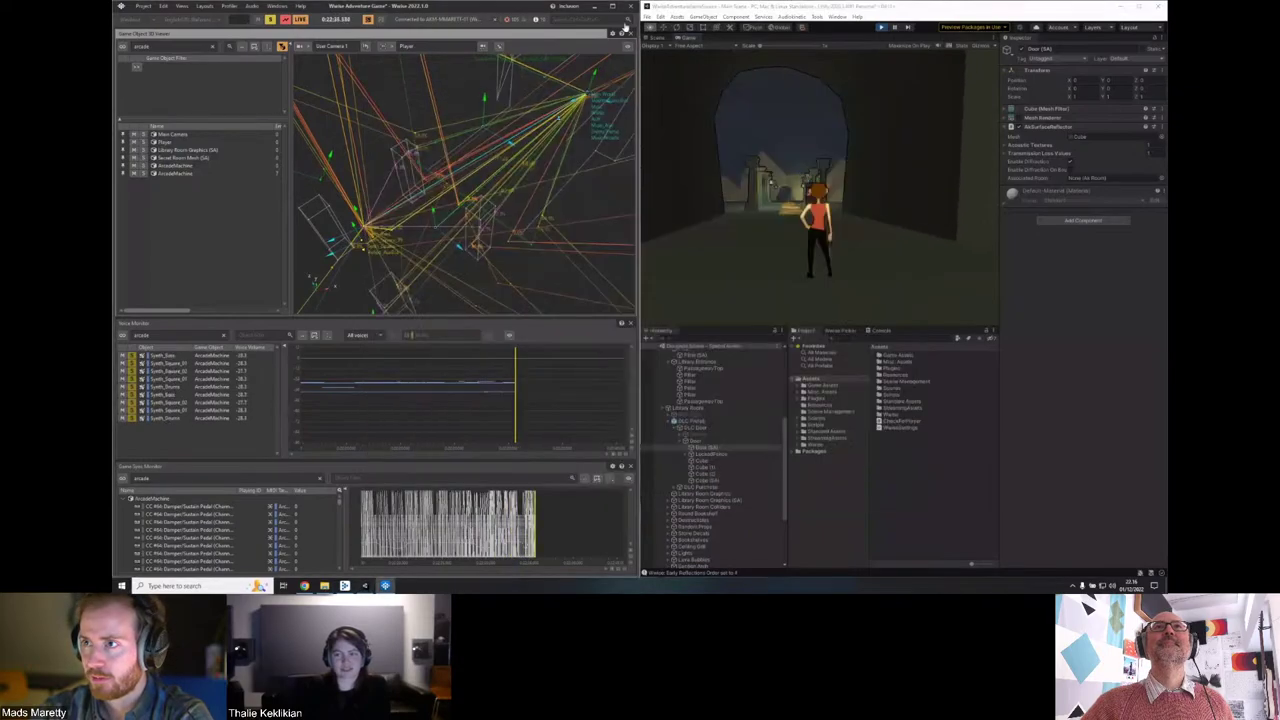
pyautogui.click(612, 33)
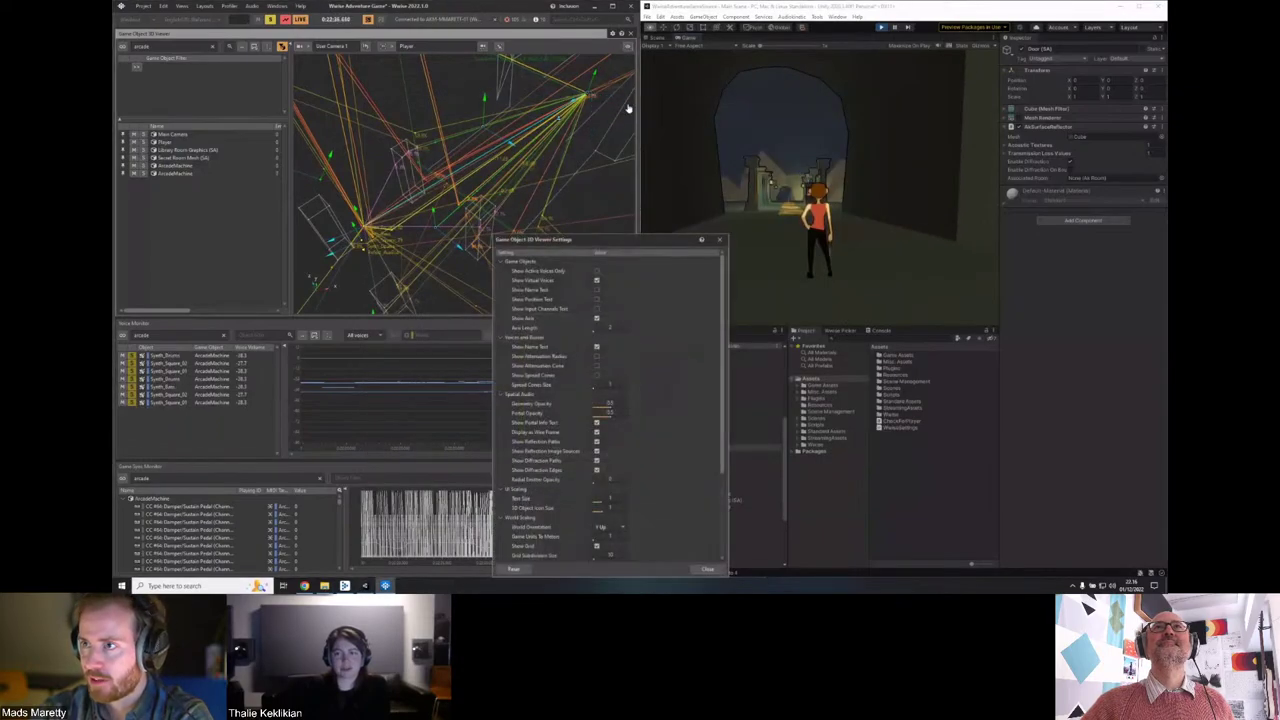
pyautogui.click(706, 568)
# Set Early Reflections to 1st Order in the game's audio settings.
pyautogui.press('Escape')
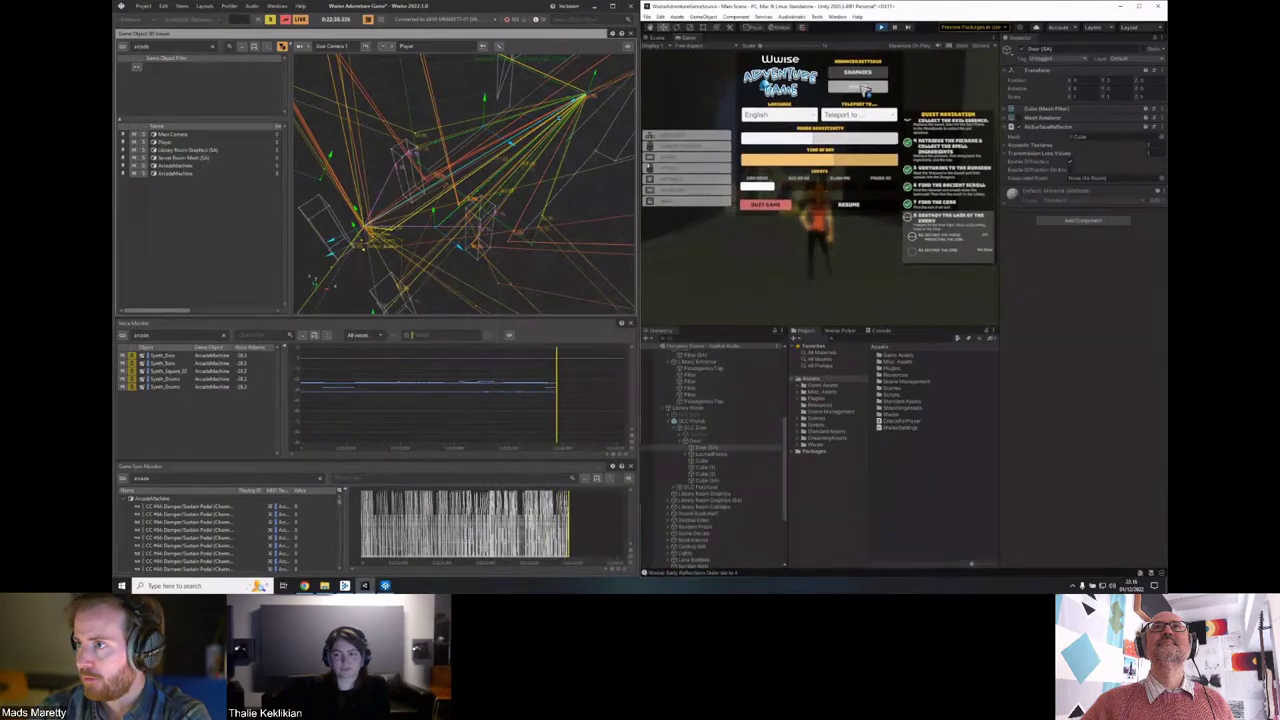
pyautogui.click(866, 88)
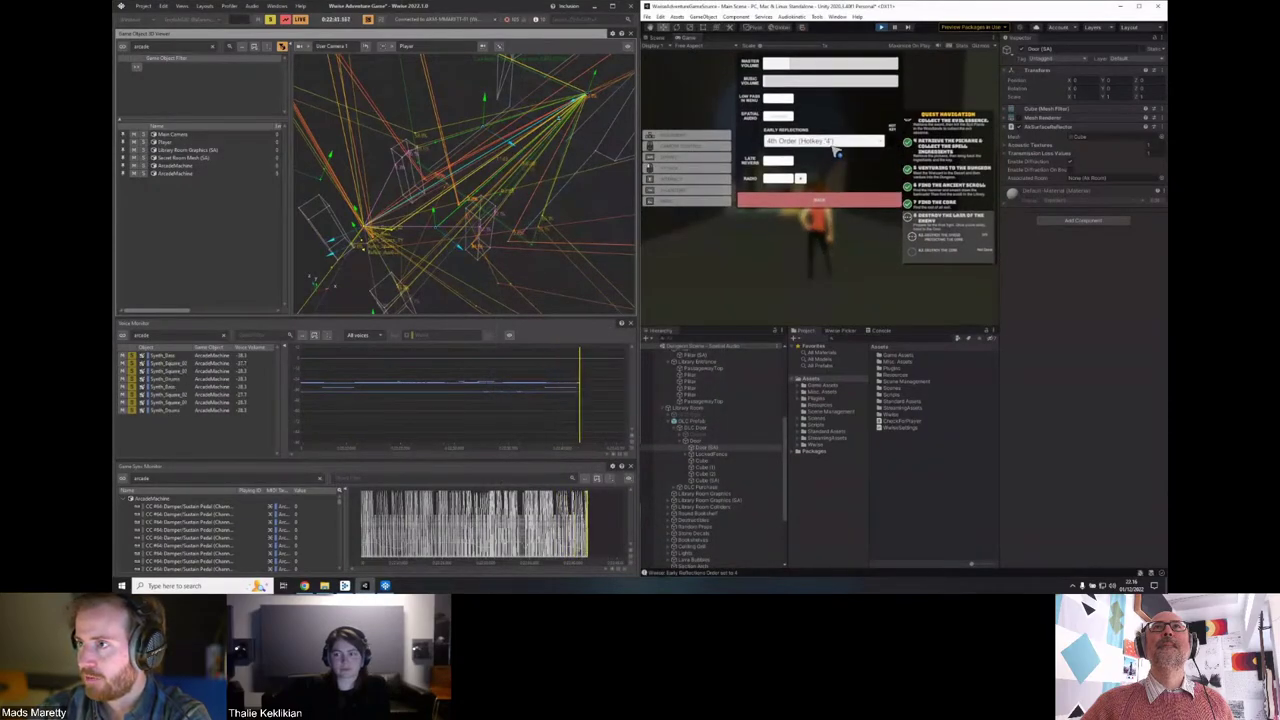
pyautogui.click(836, 144)
pyautogui.click(826, 165)
pyautogui.press('Escape')
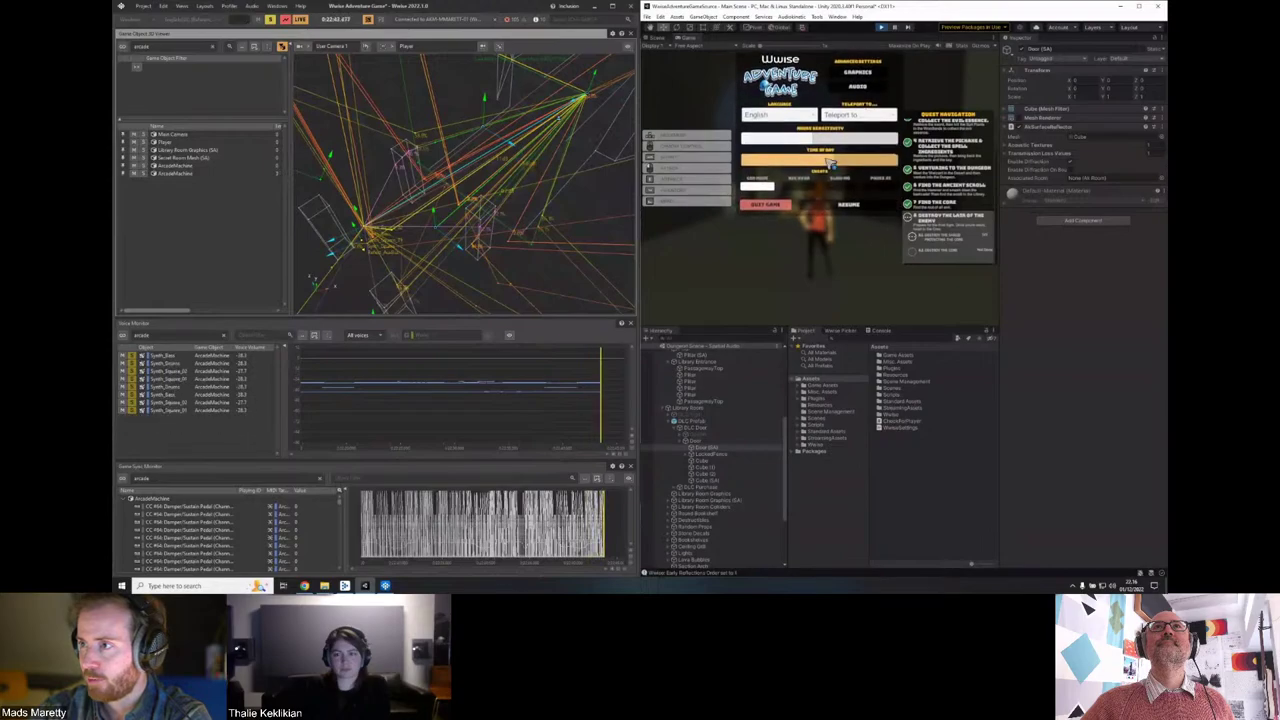
# Disconnect Wwise from the game and reconnect it, and resume play by walking the character through the dark passage.
pyautogui.click(852, 115)
pyautogui.click(853, 115)
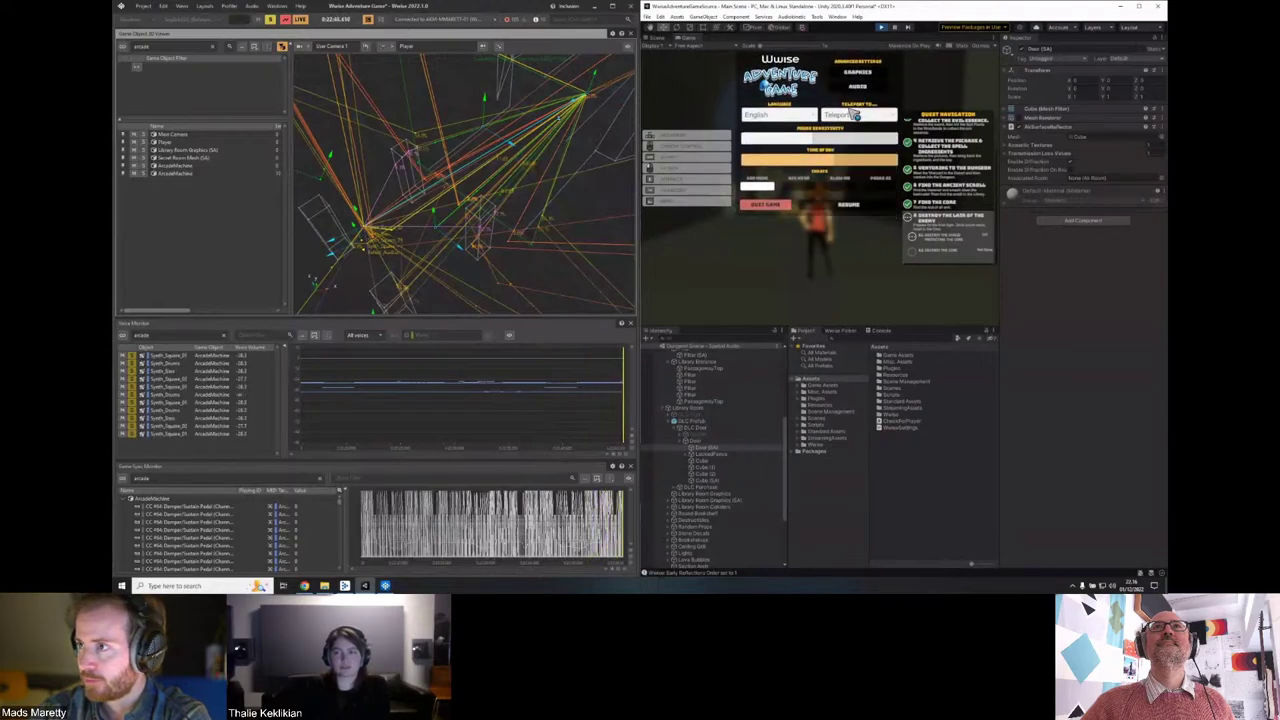
pyautogui.click(373, 23)
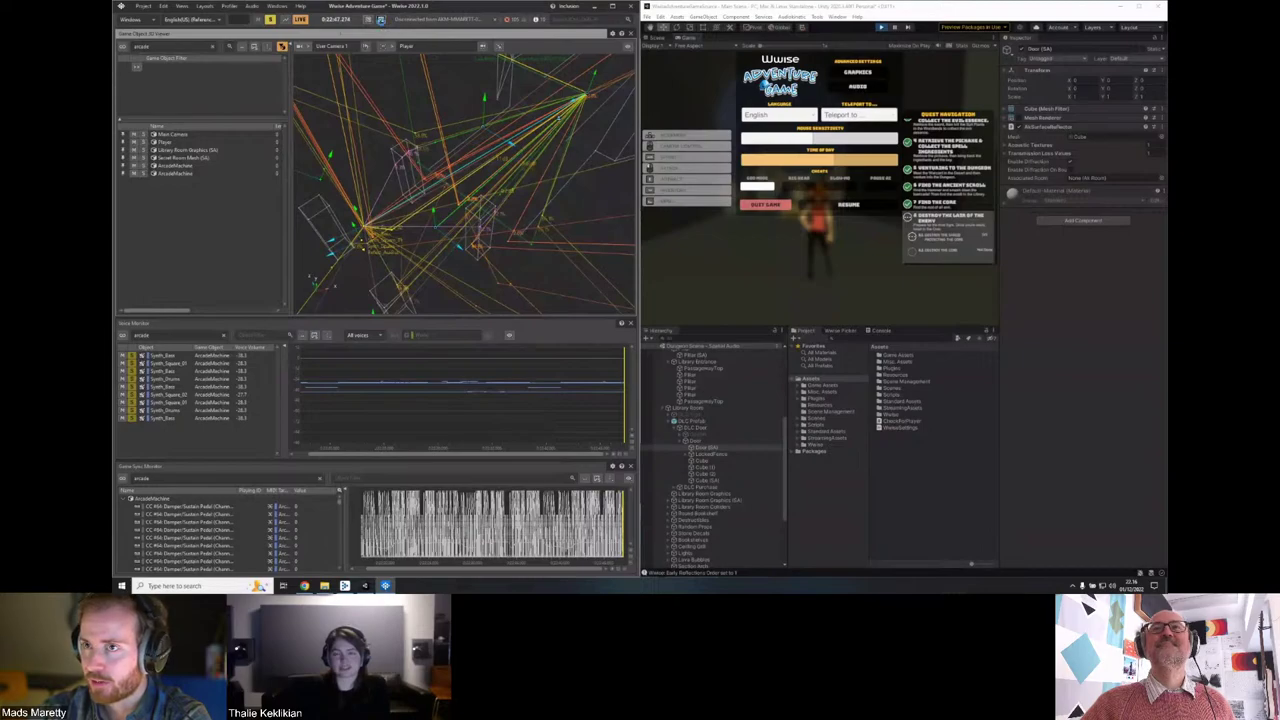
pyautogui.click(383, 20)
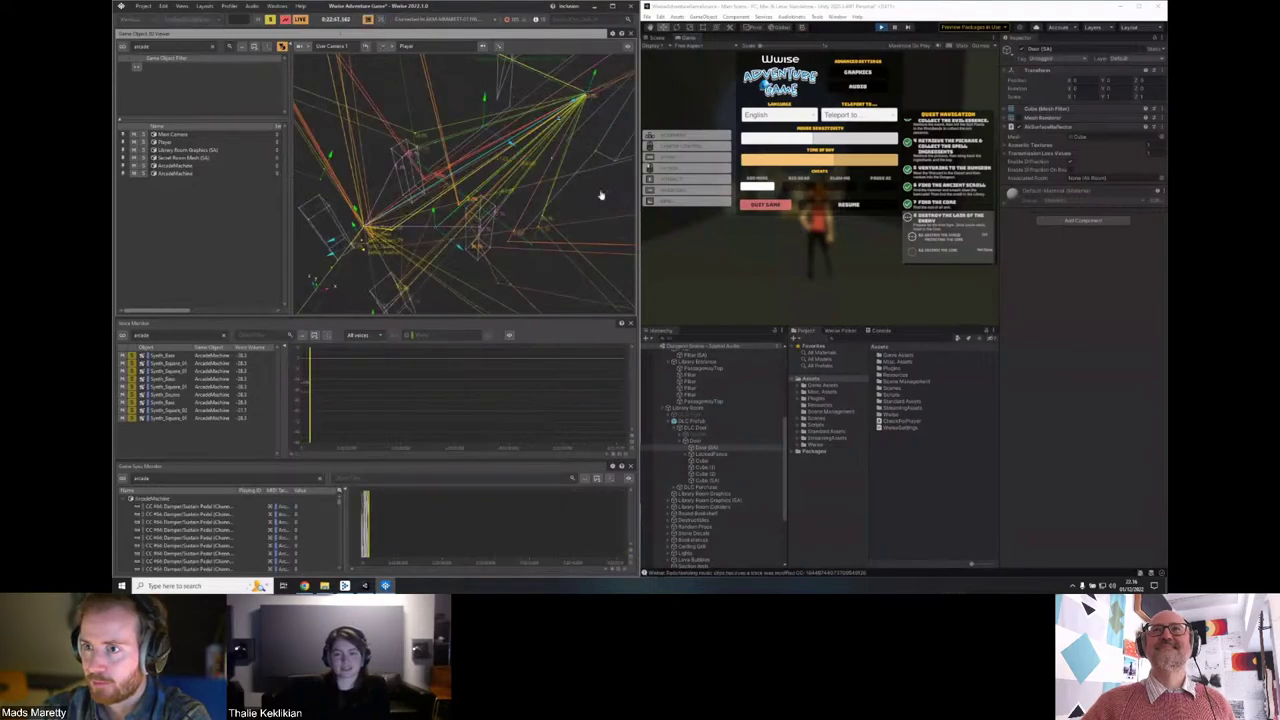
pyautogui.press('Escape')
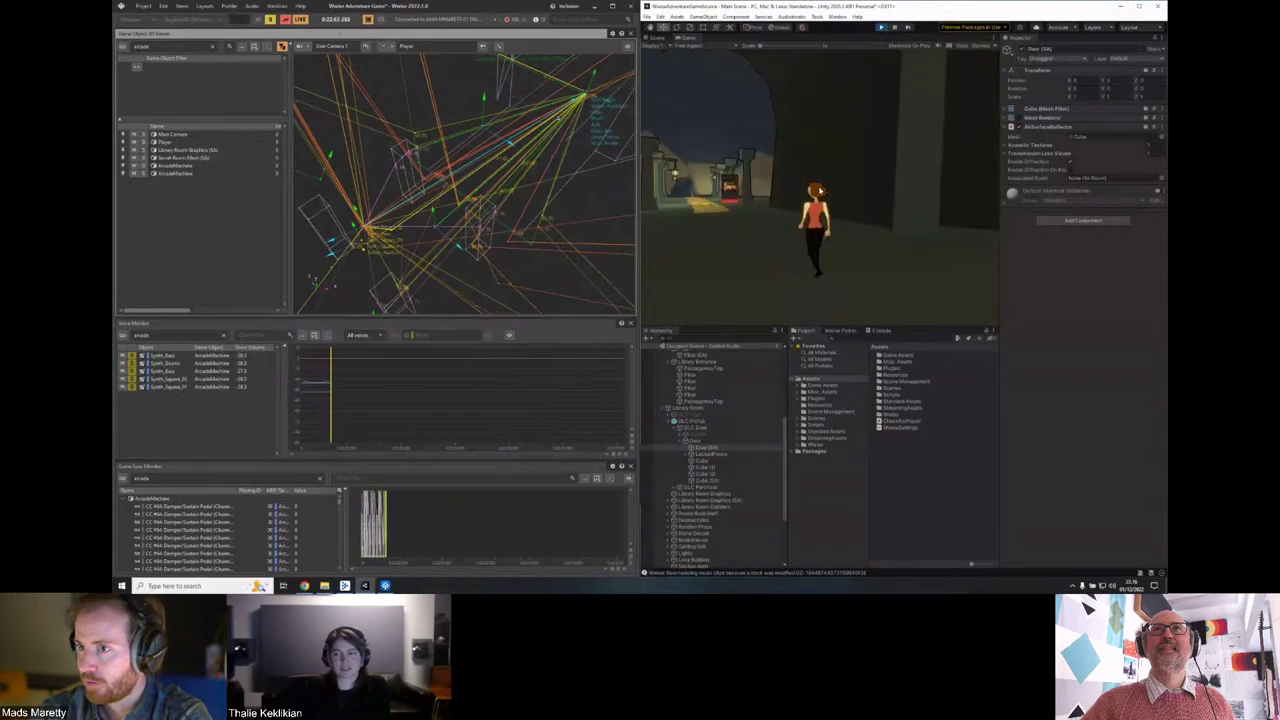
pyautogui.press('w')
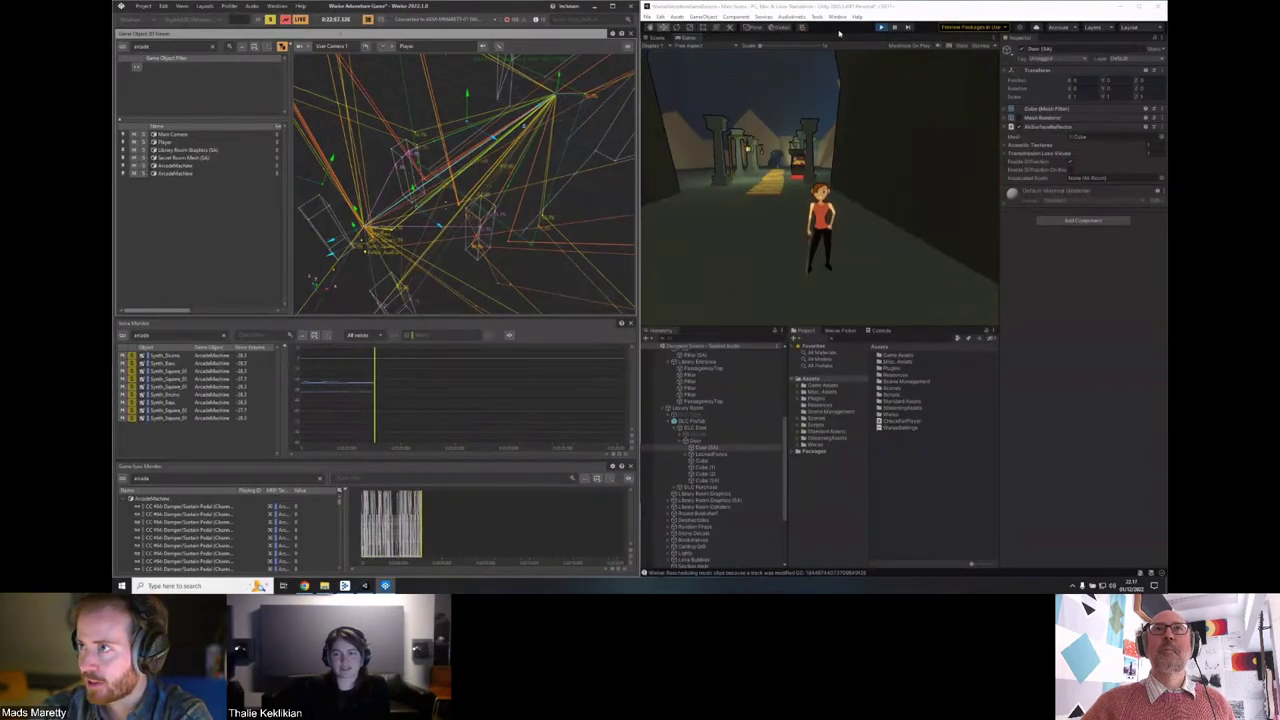
# Check the Spatial Audio and Early Reflections options in the game's audio settings and return to play.
pyautogui.press('Escape')
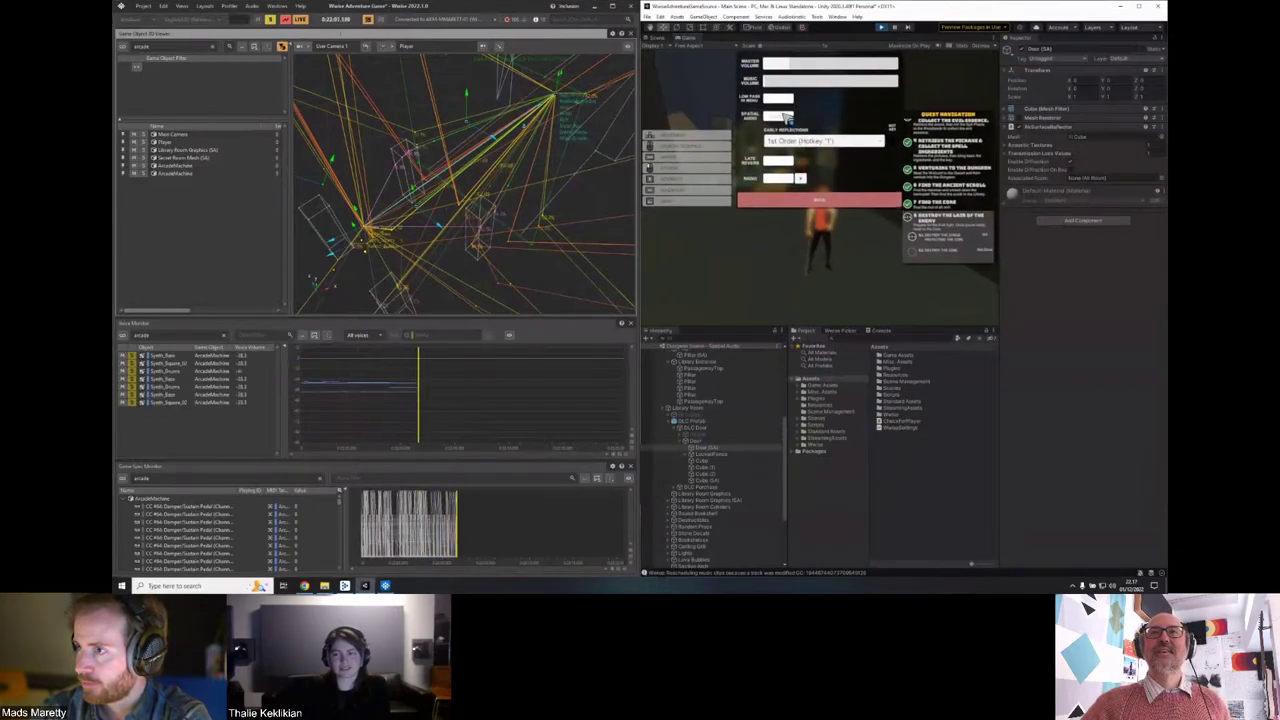
pyautogui.click(817, 197)
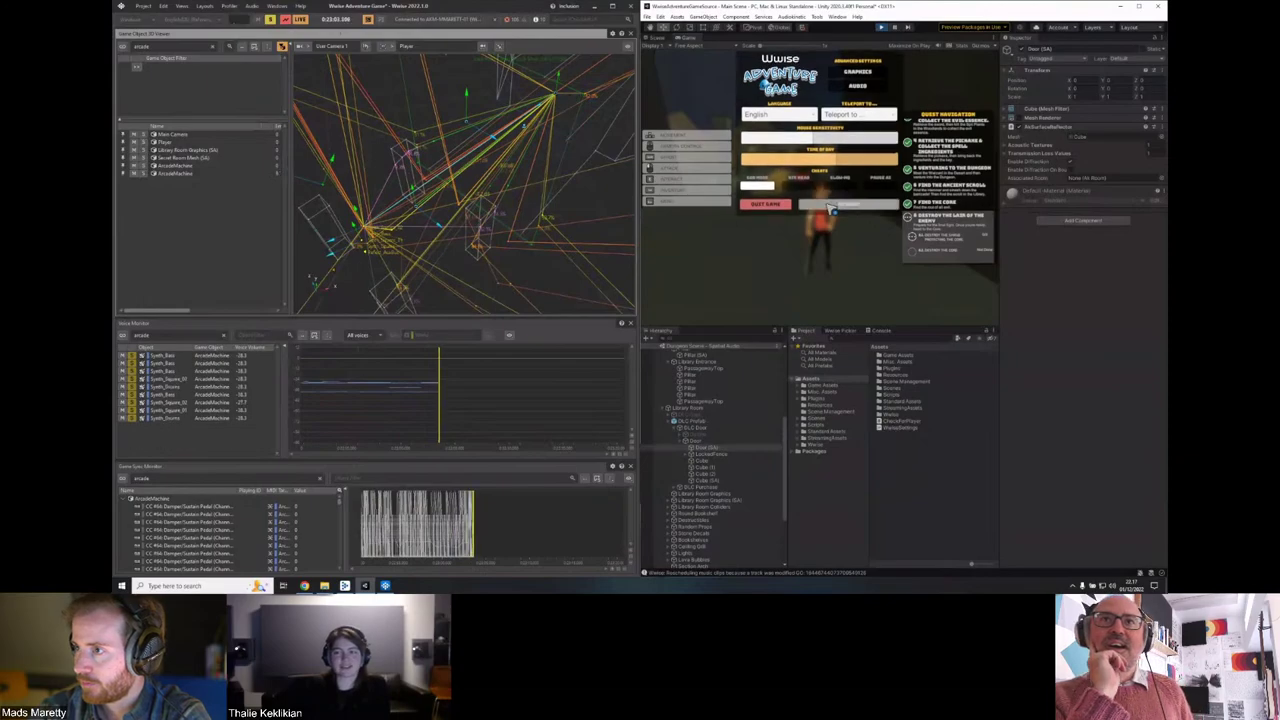
pyautogui.press('Escape')
pyautogui.press('Escape')
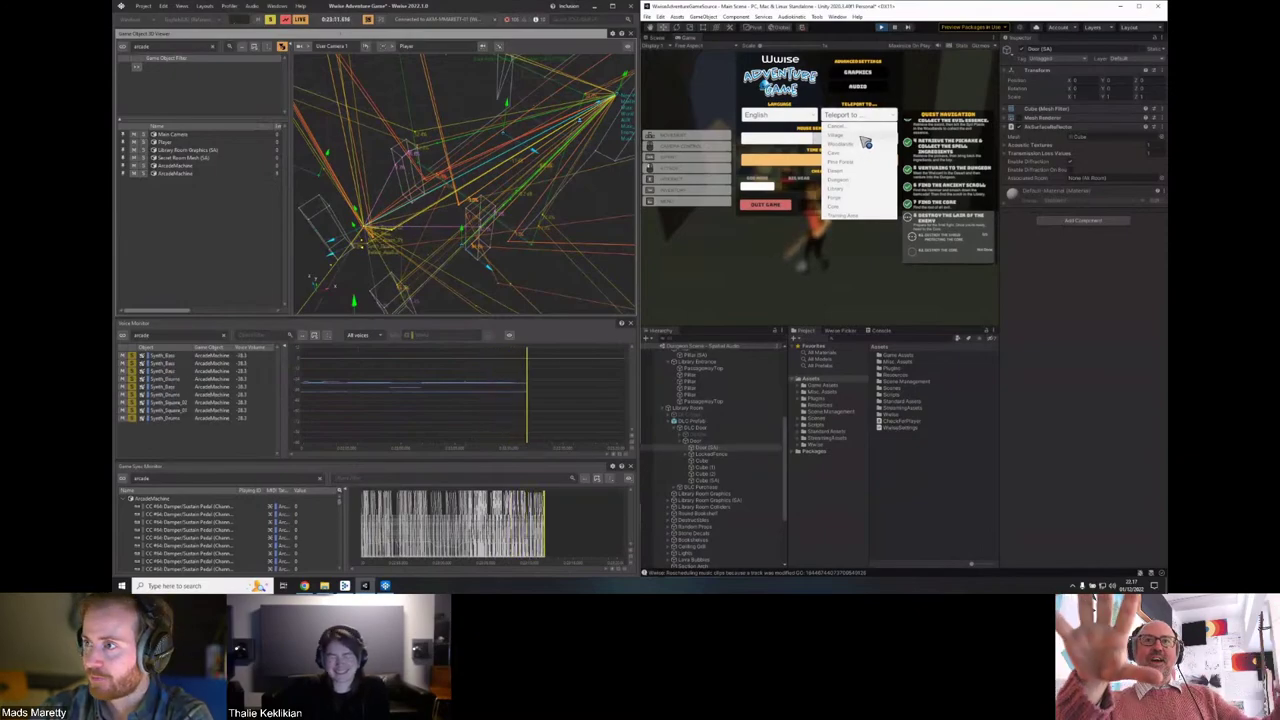
# Teleport the character to the Village and back to the Library, and walk into the dark passage beyond the BUY DLC HERE machine.
pyautogui.click(864, 142)
pyautogui.press('Escape')
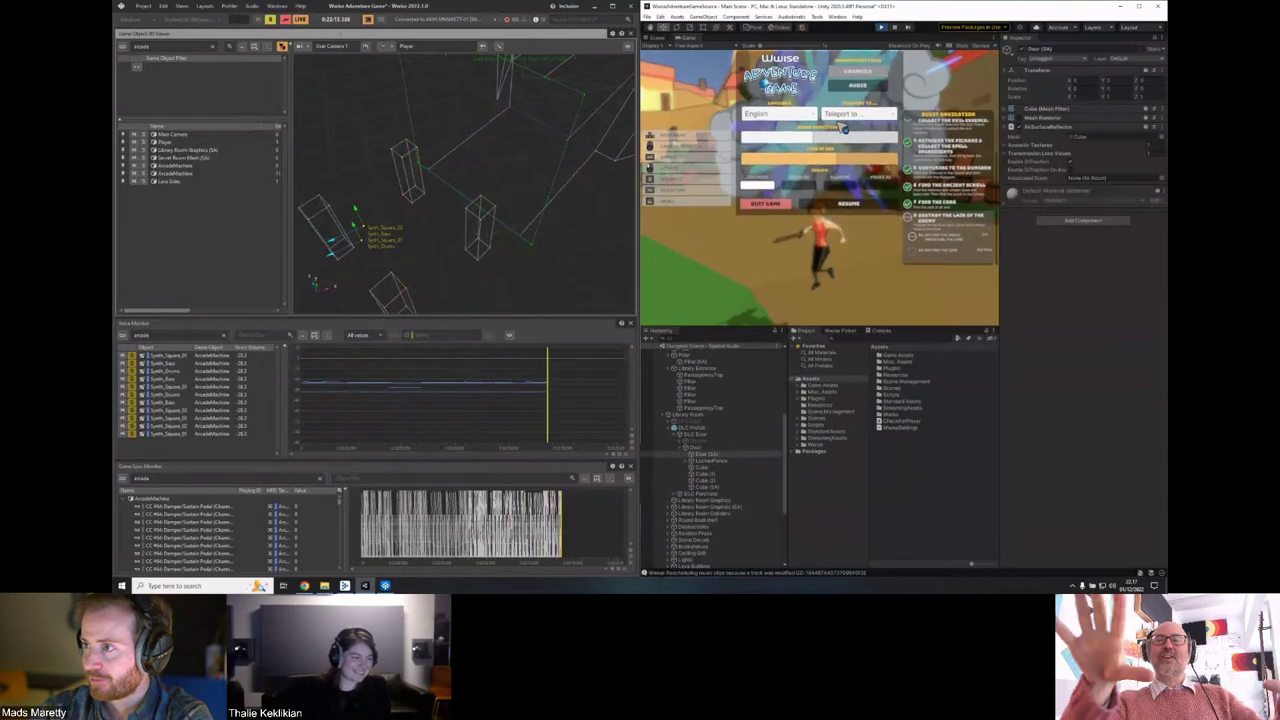
pyautogui.click(845, 118)
pyautogui.click(849, 190)
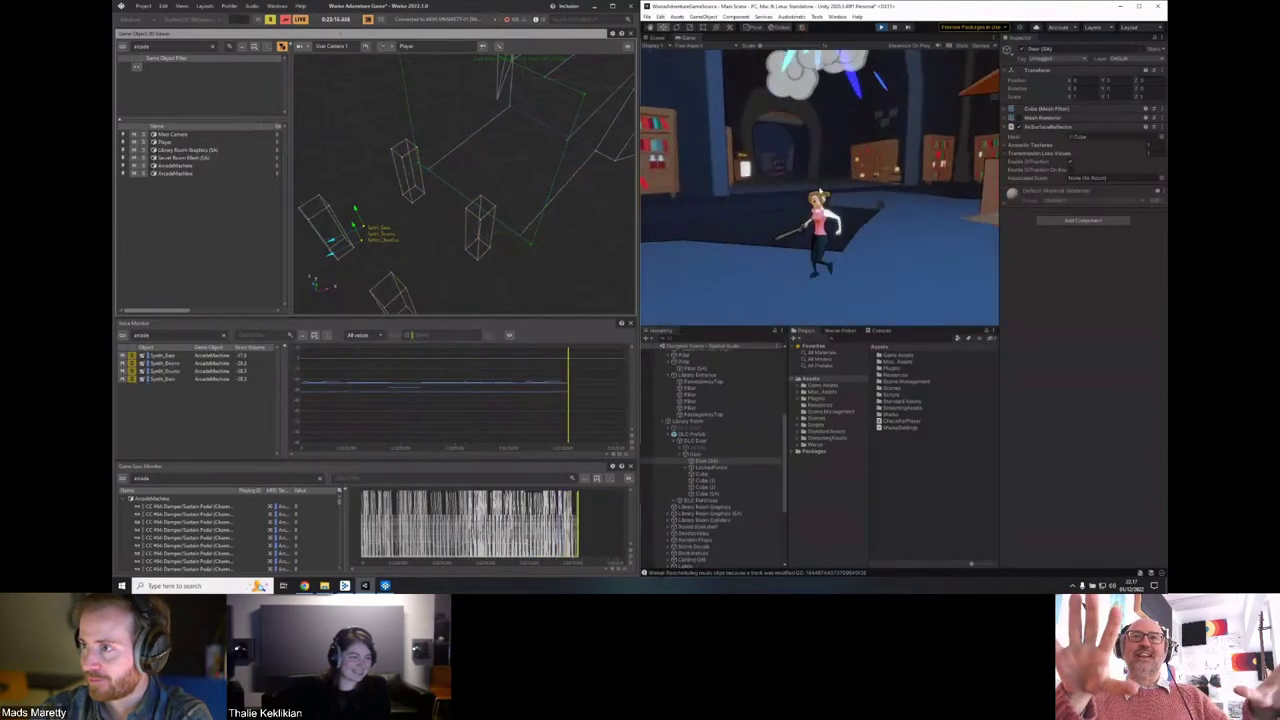
pyautogui.press('w')
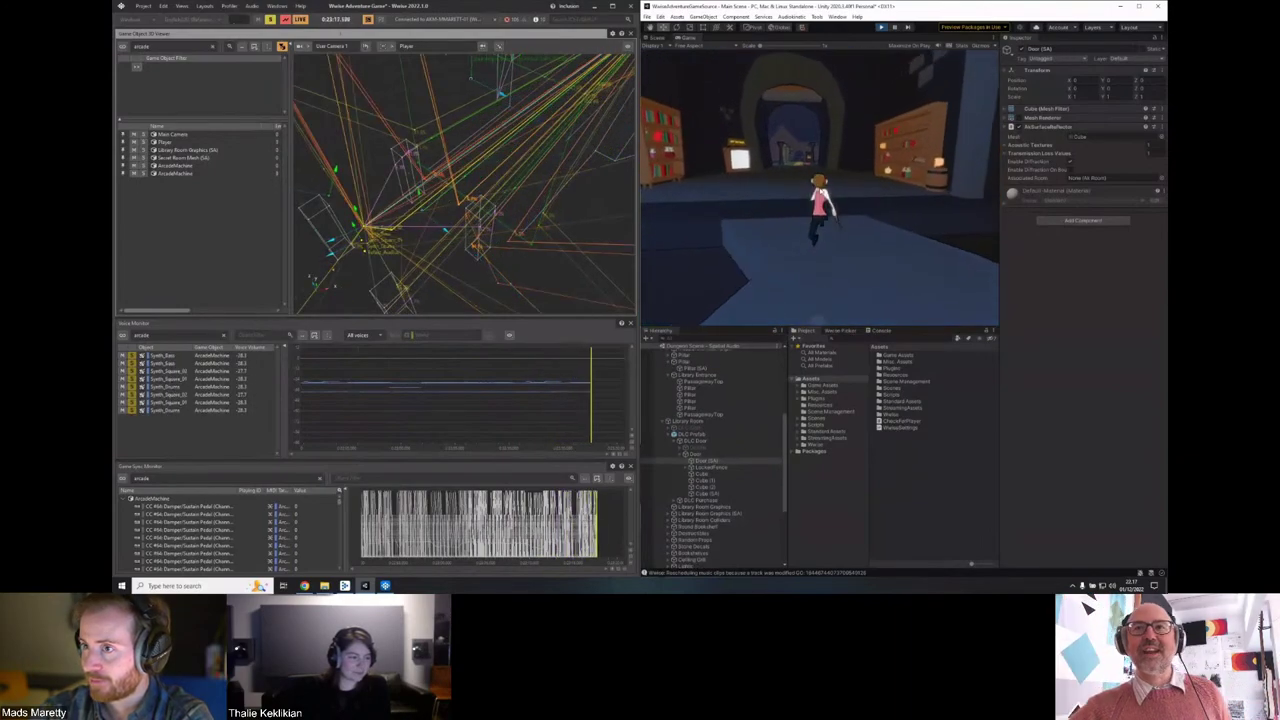
pyautogui.press('w')
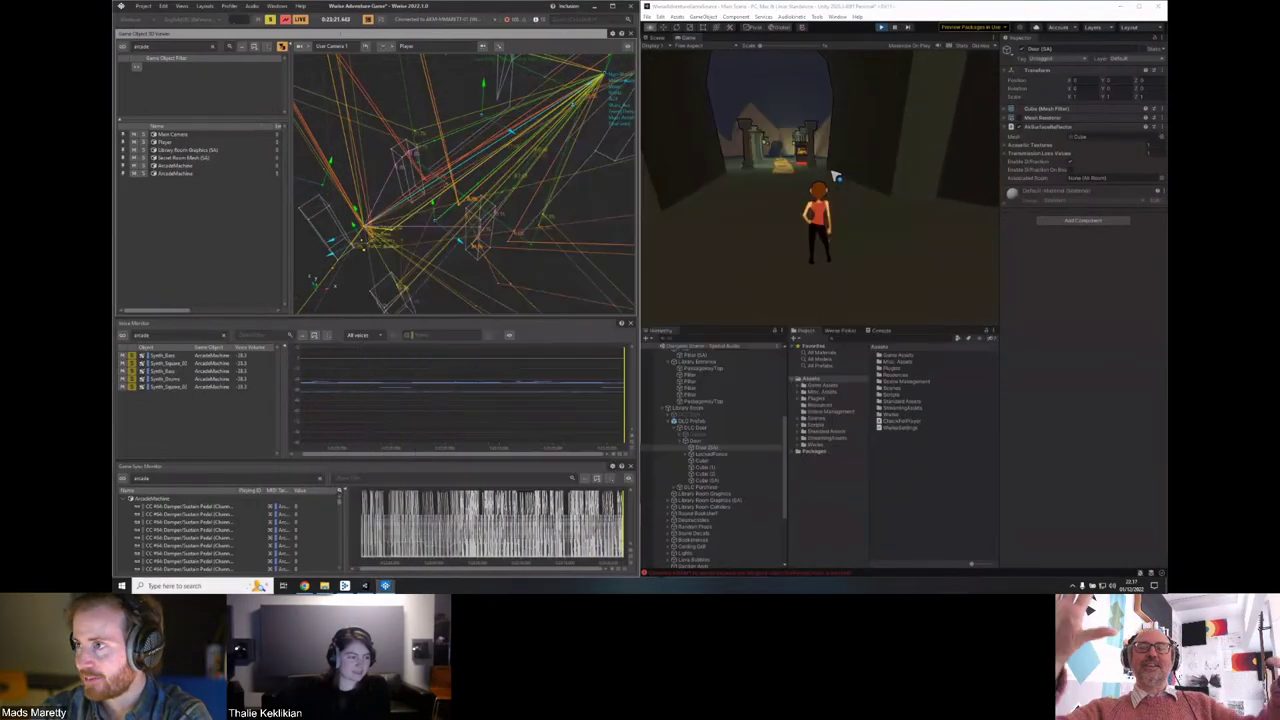
# Try higher Early Reflections orders such as 3rd Order in the game's audio settings and return the option to 1st Order.
pyautogui.press('Escape')
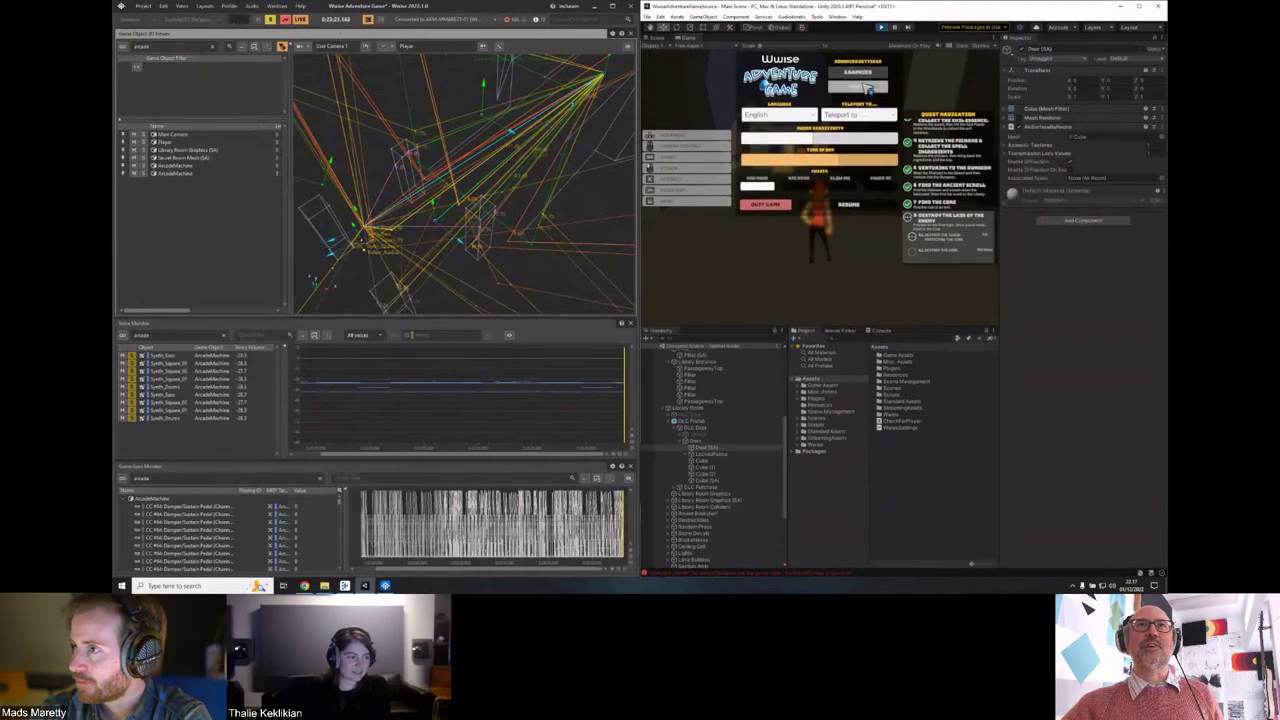
pyautogui.click(857, 86)
pyautogui.click(838, 145)
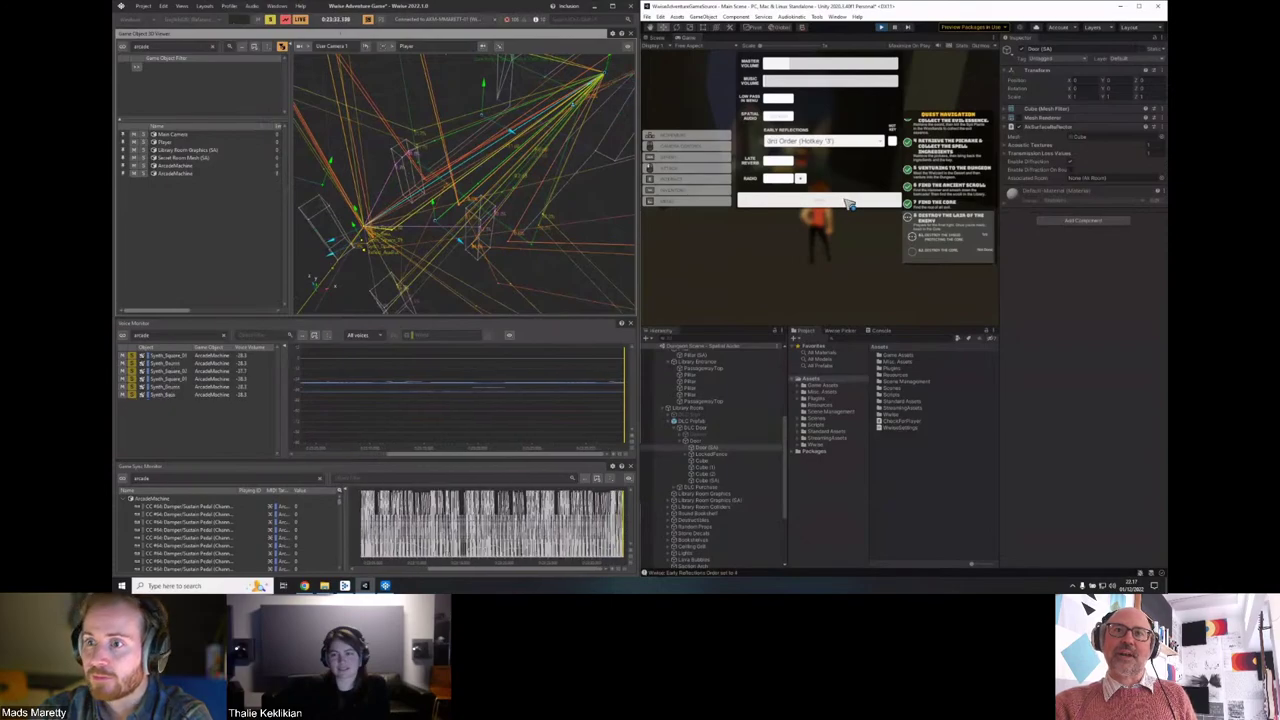
pyautogui.press('3')
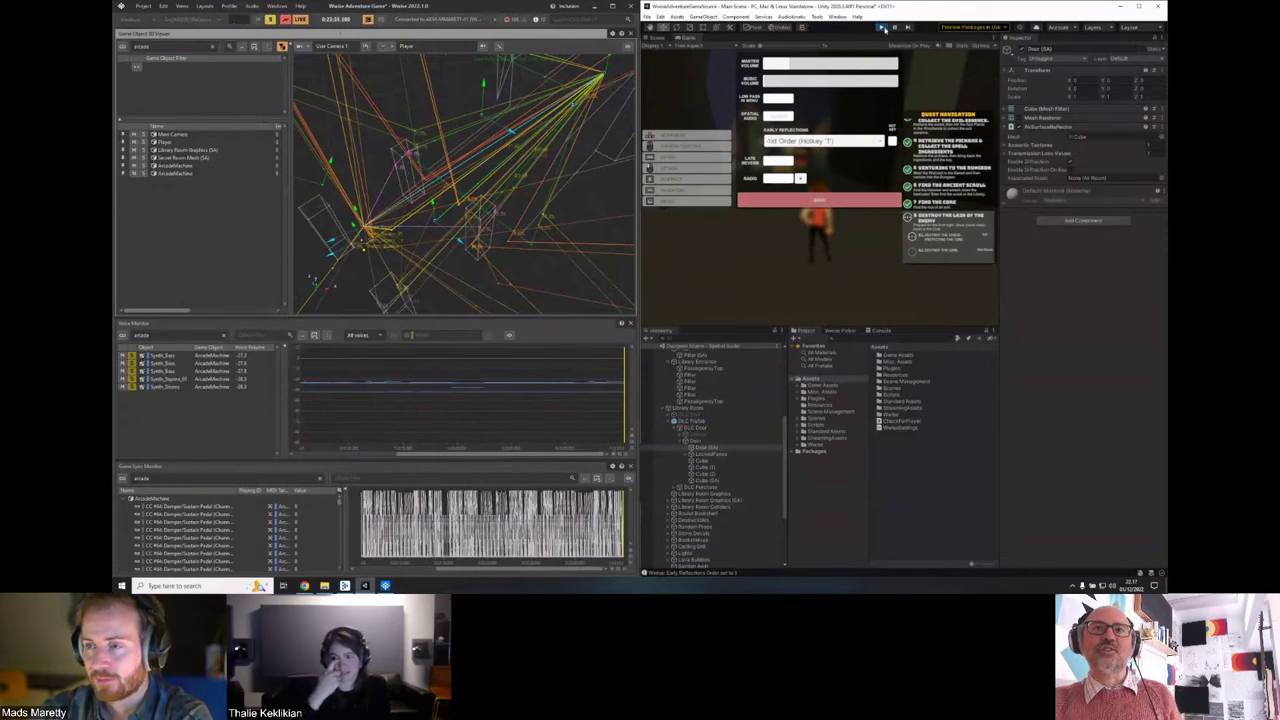
# Restart Unity's play mode, teleport the character to the Library, and walk toward the BUY DLC HERE machine.
pyautogui.click(882, 28)
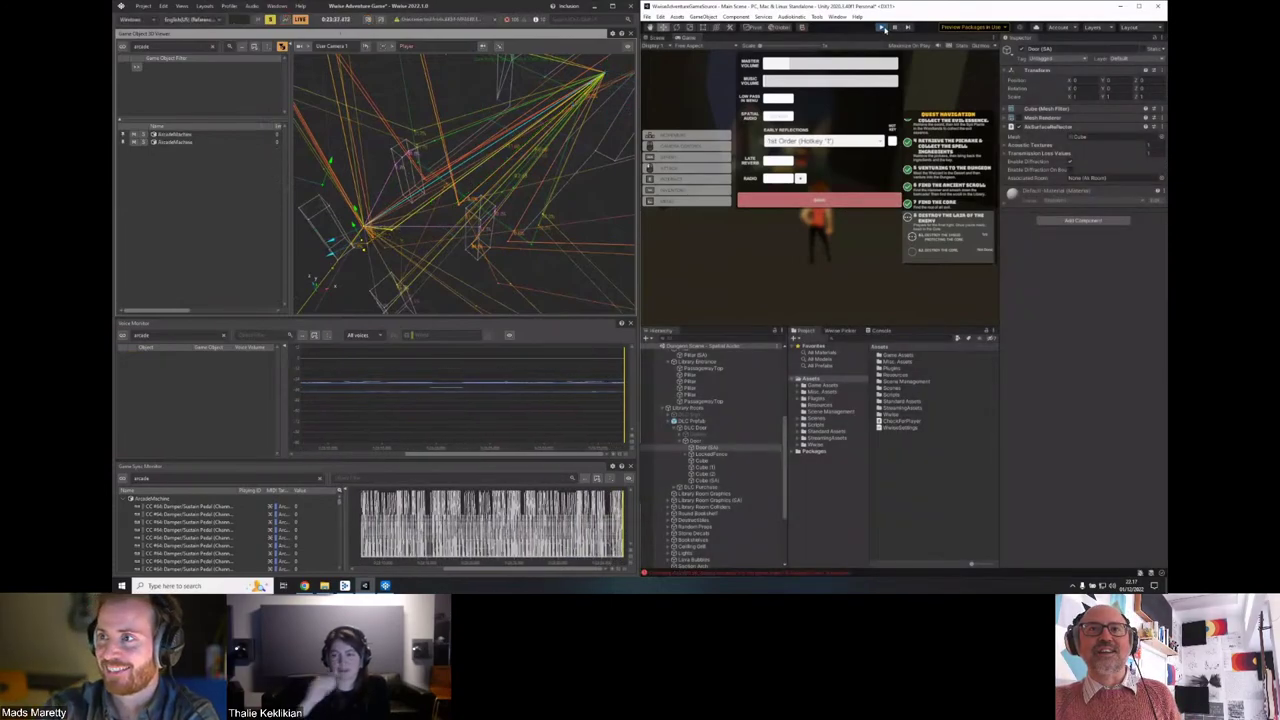
pyautogui.click(881, 28)
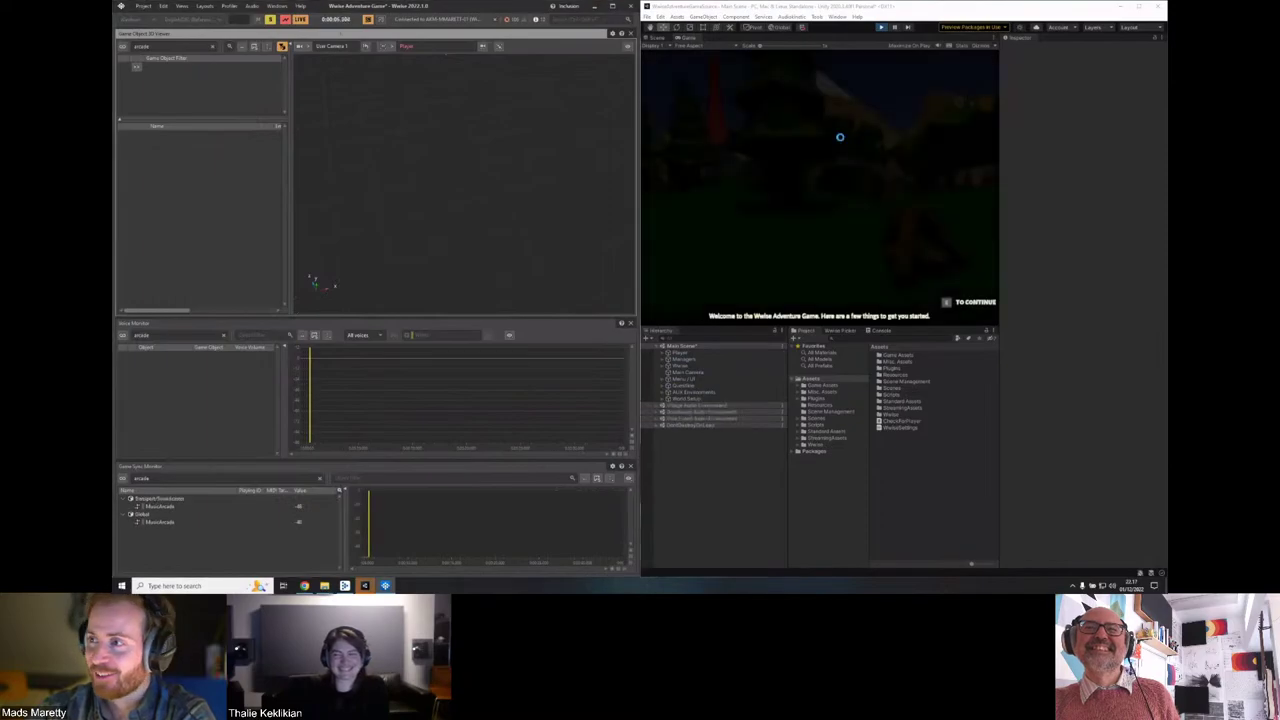
pyautogui.press('Escape')
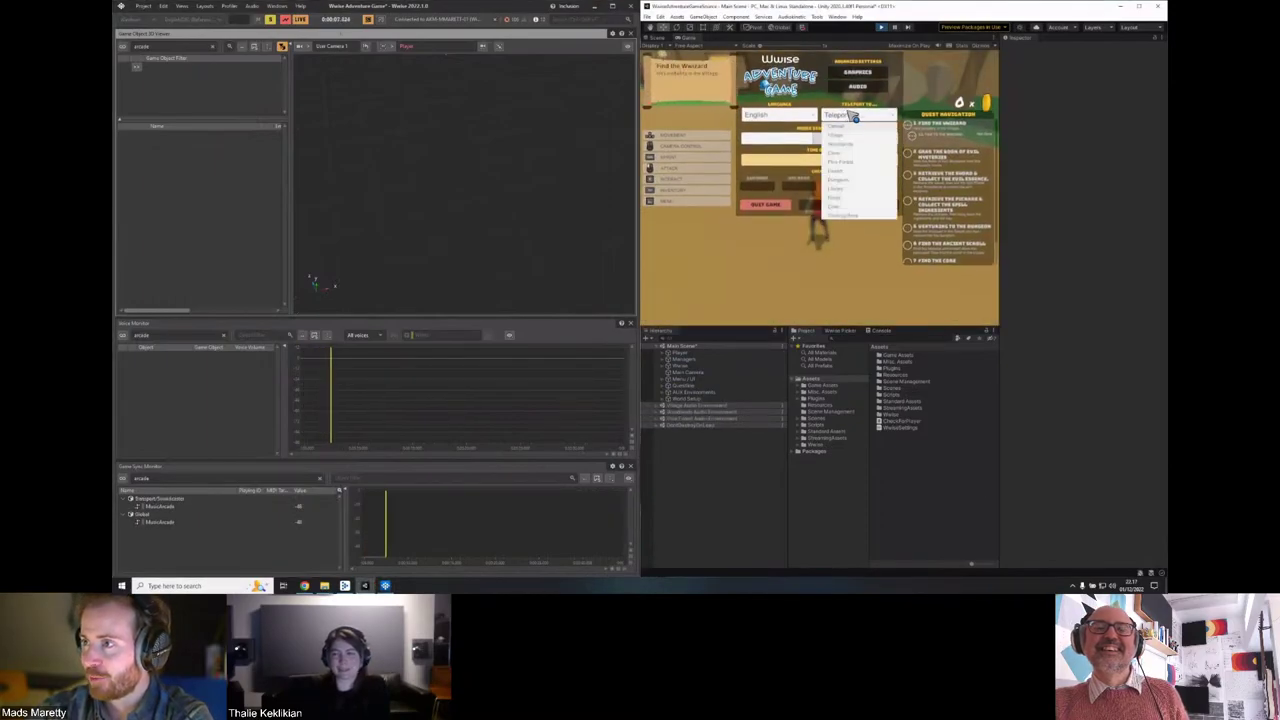
pyautogui.press('Escape')
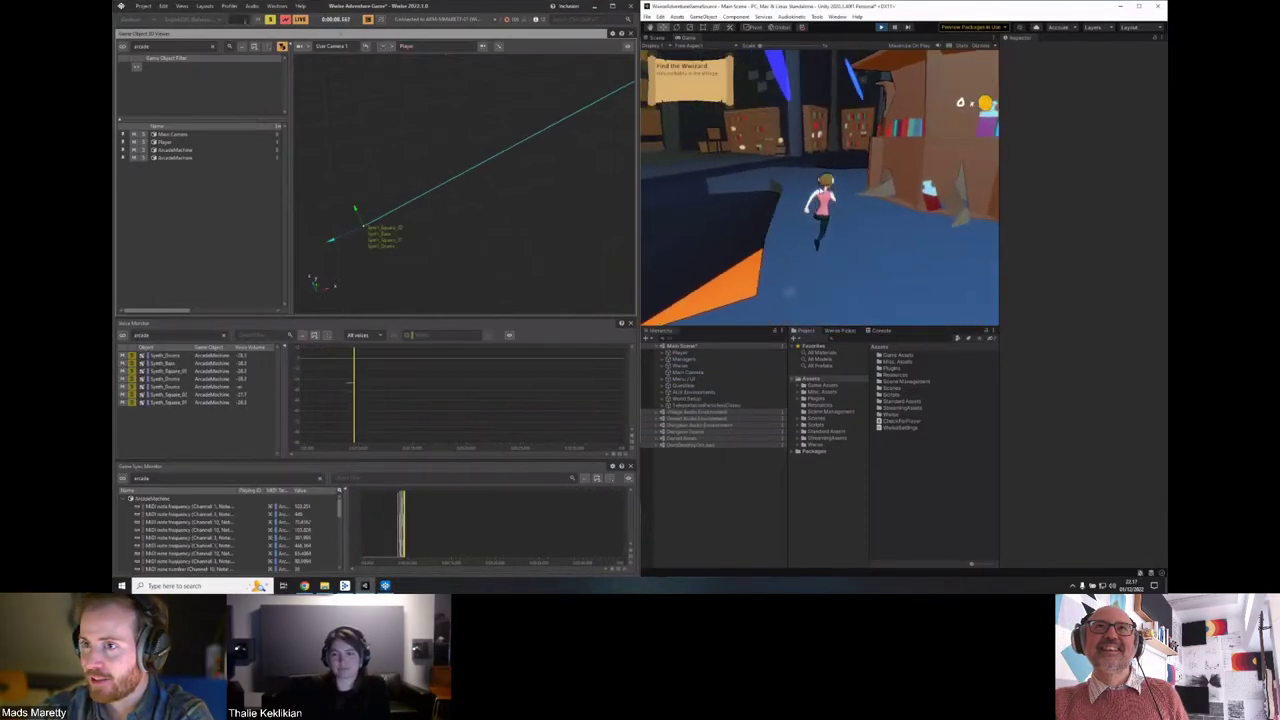
pyautogui.press('w')
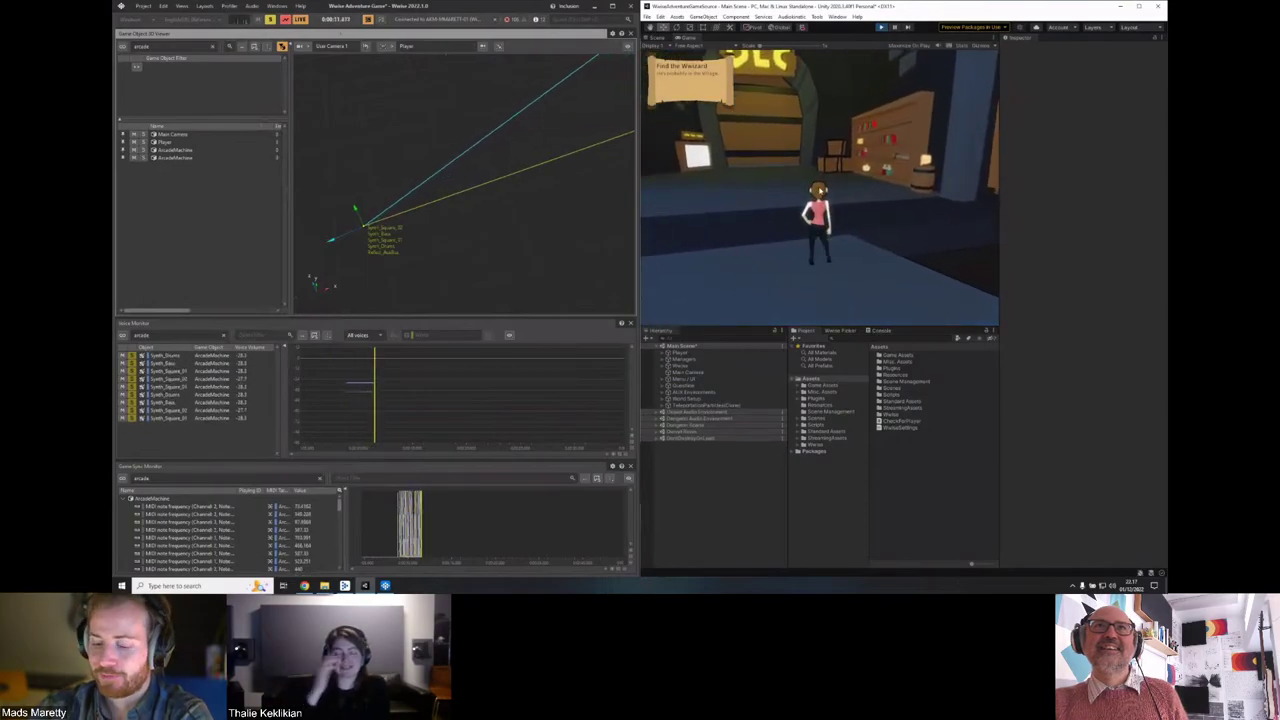
# Restart Unity's play mode, continue past the start screen, and teleport the character to the Library.
pyautogui.hotkey('ctrl', 'p')
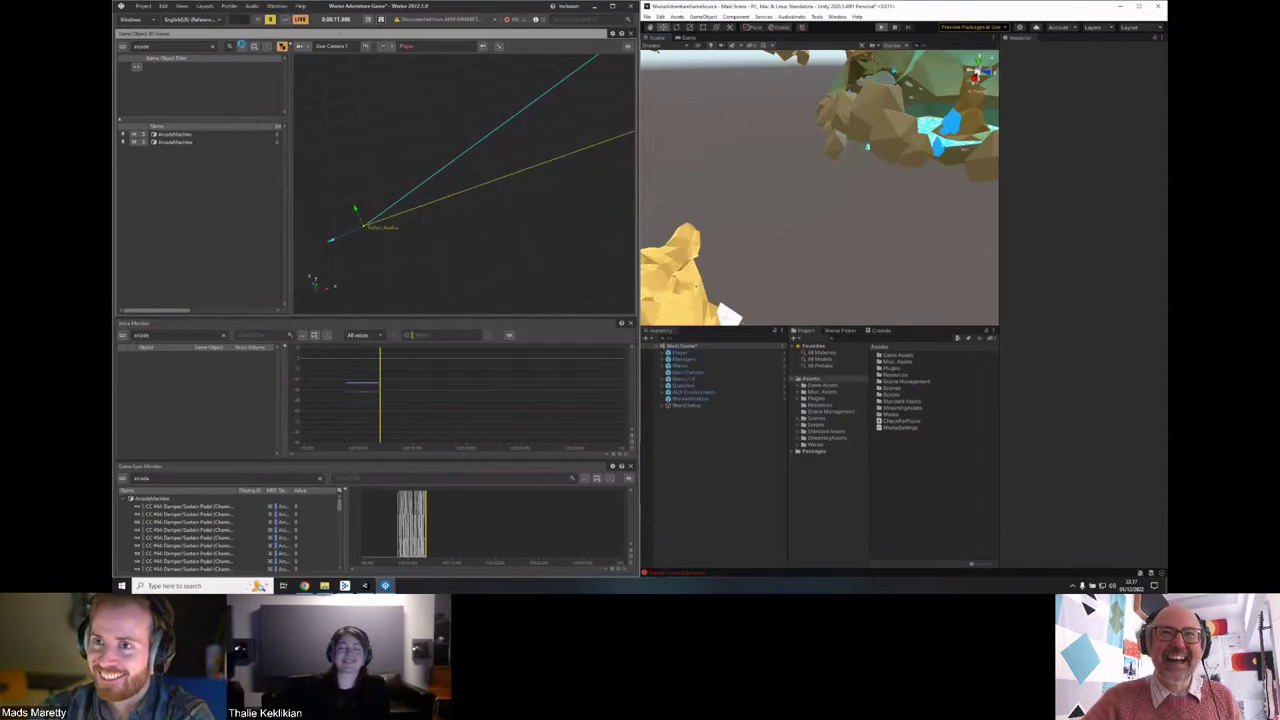
pyautogui.hotkey('ctrl', 'p')
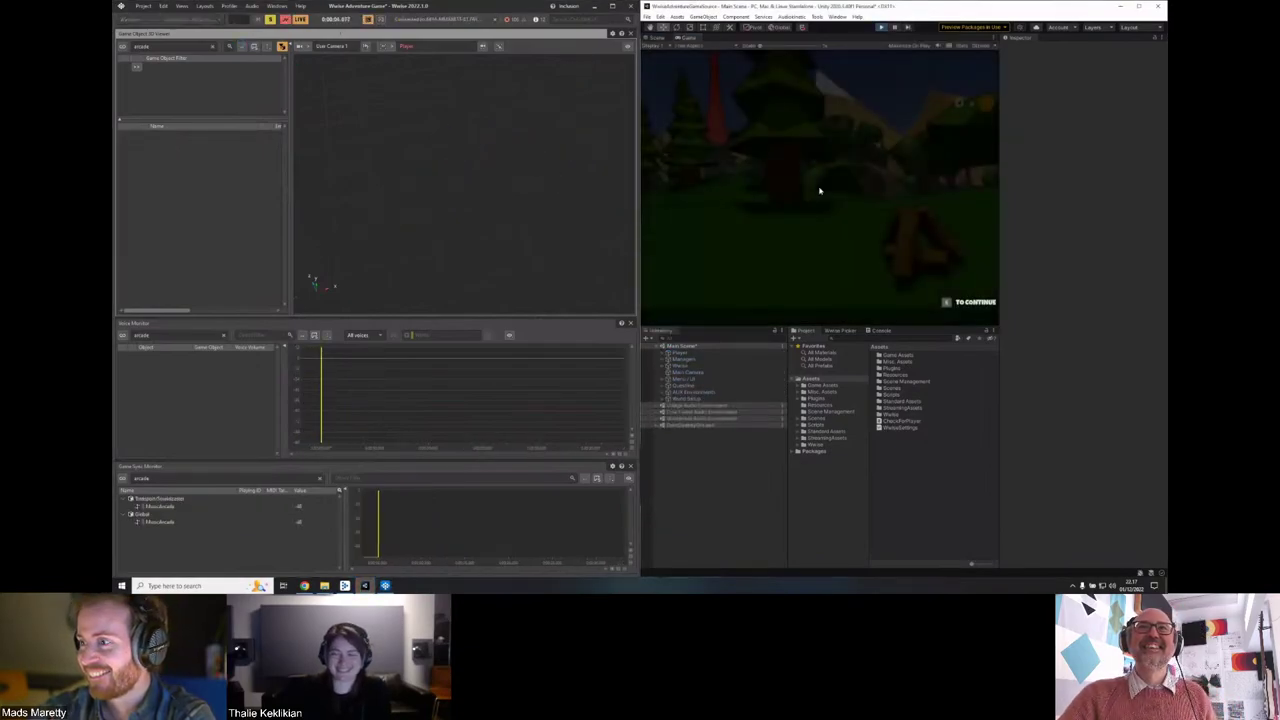
pyautogui.click(819, 190)
pyautogui.press('Escape')
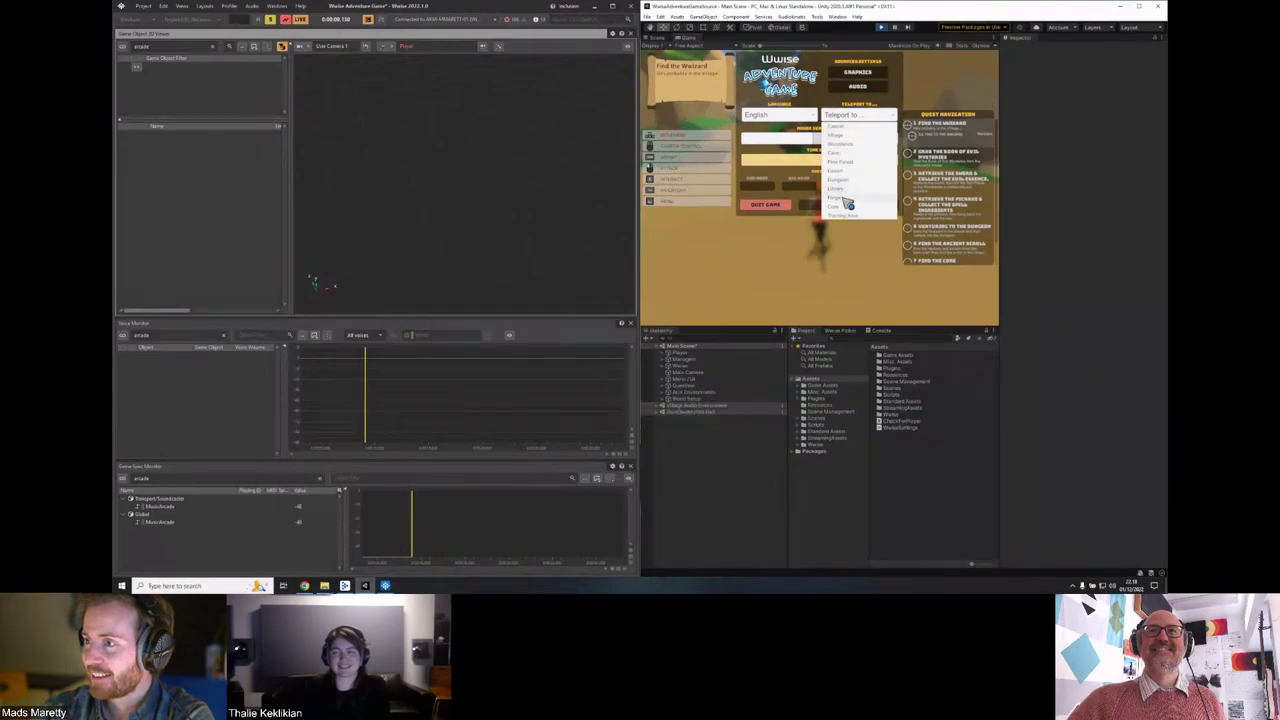
pyautogui.click(845, 189)
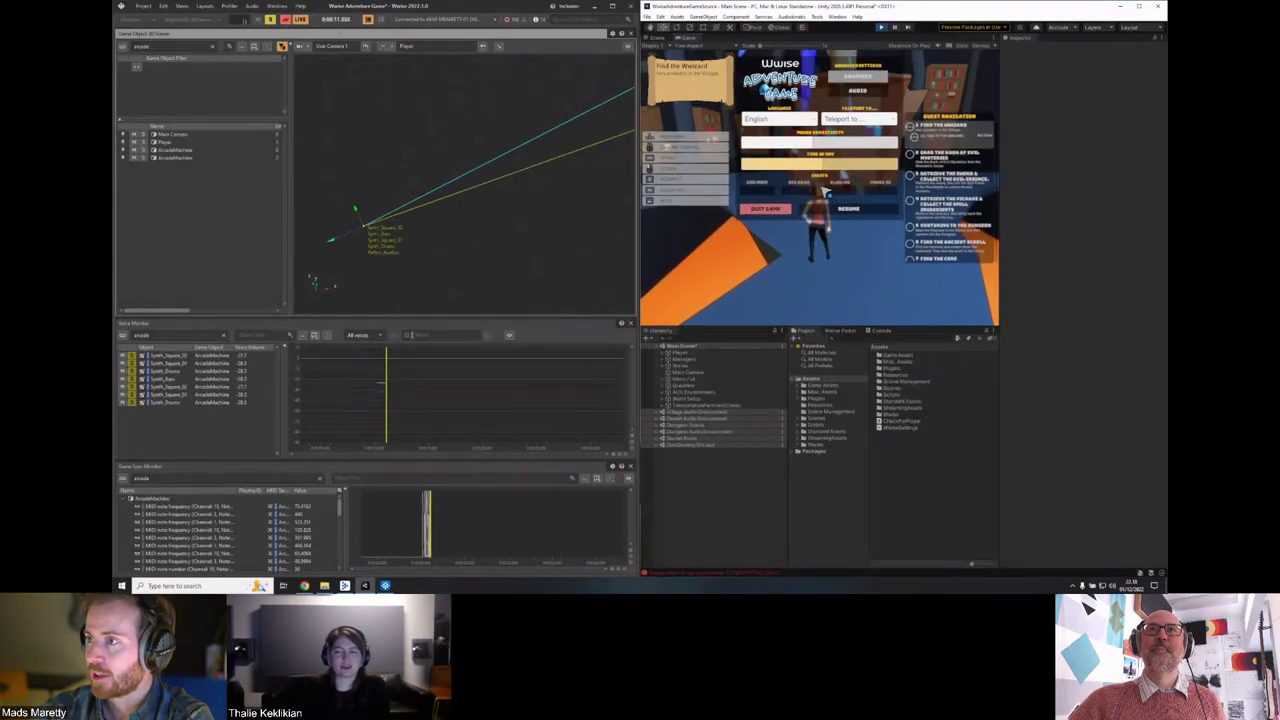
# Teleport the character to the Village and back to the Library, and walk into the dark passage with the bookshelf.
pyautogui.click(851, 121)
pyautogui.click(855, 150)
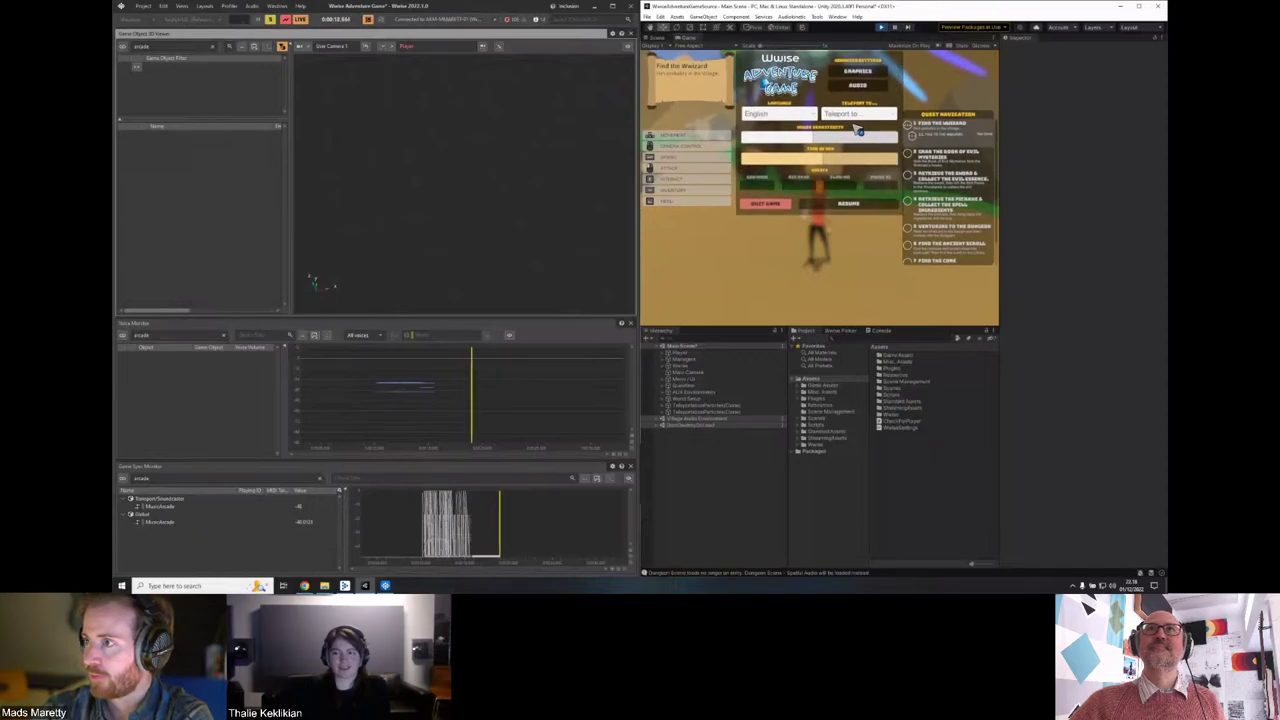
pyautogui.click(858, 114)
pyautogui.click(846, 188)
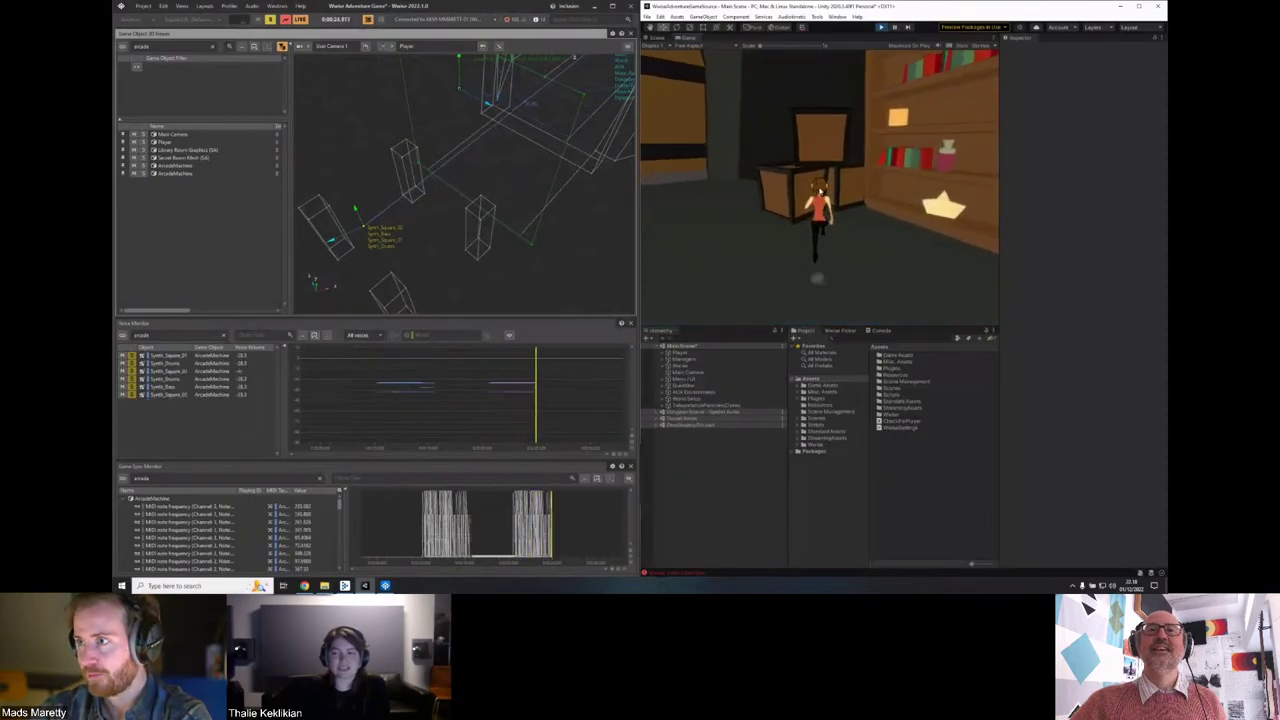
# Pause and resume the game, walk the character through the dark passage, and orbit the Game Object 3D Viewer around the arcade sound paths.
pyautogui.press('Escape')
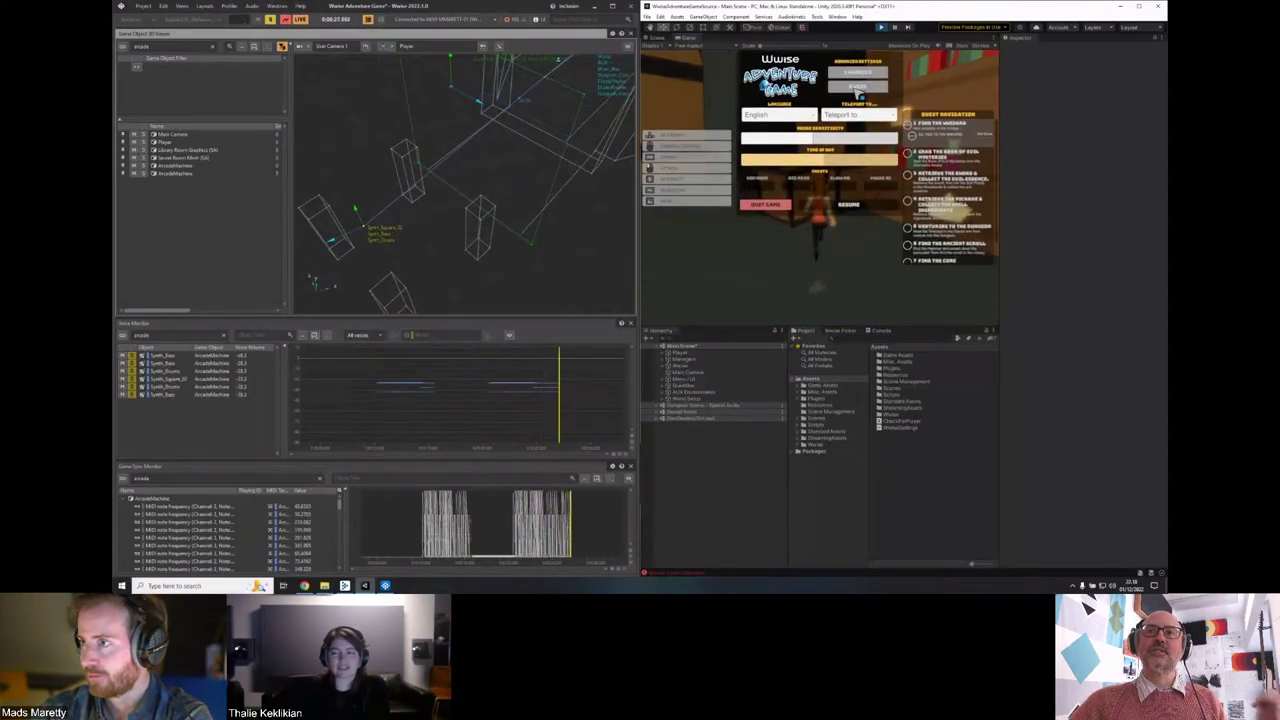
pyautogui.moveTo(914, 205)
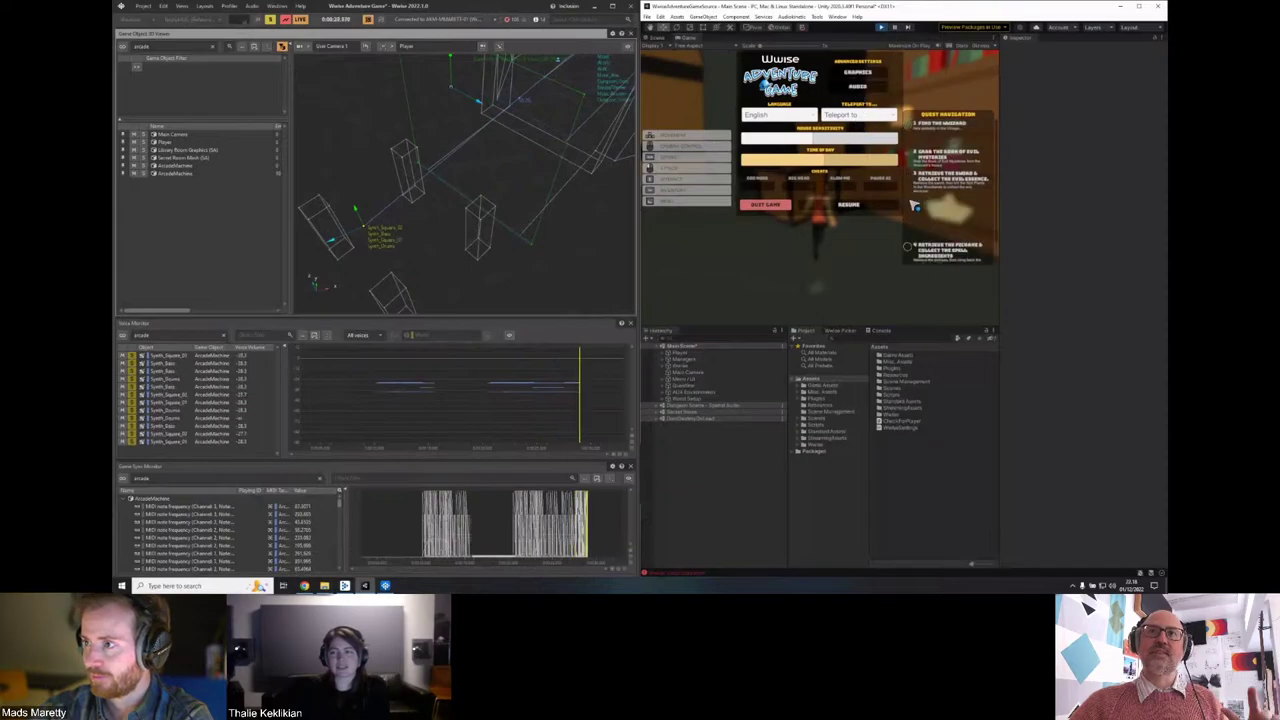
pyautogui.click(848, 204)
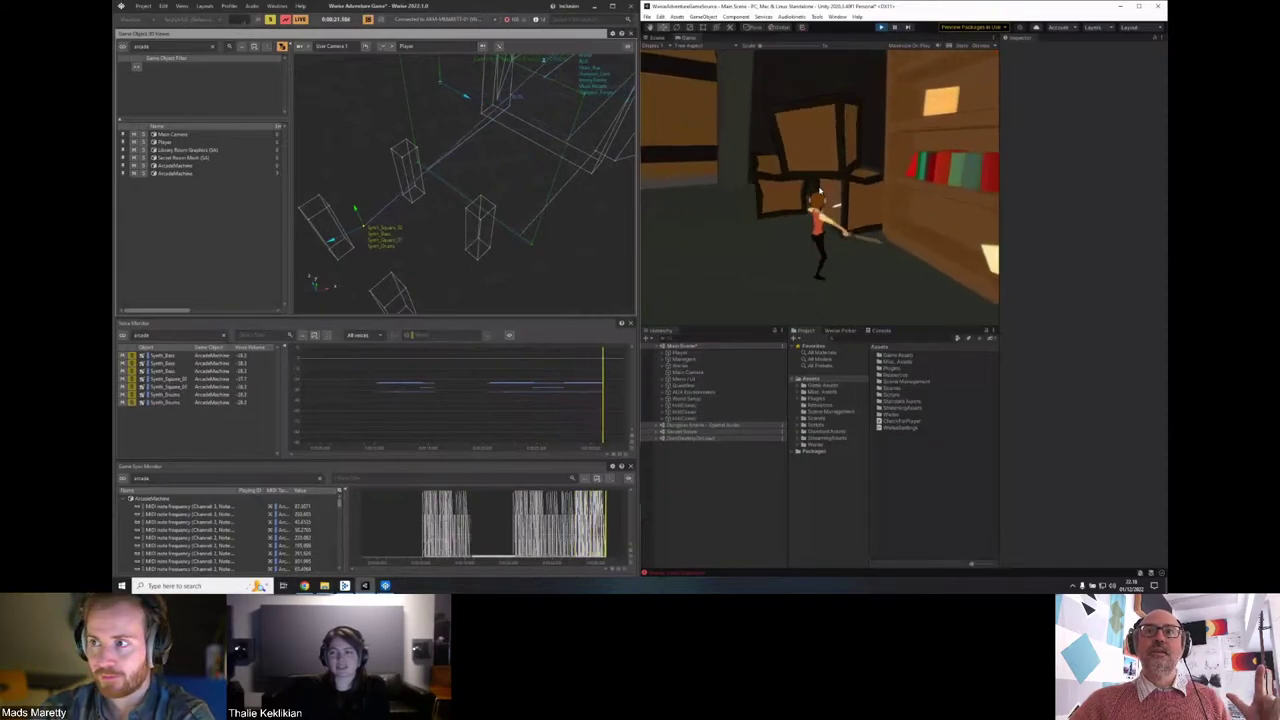
pyautogui.click(820, 190)
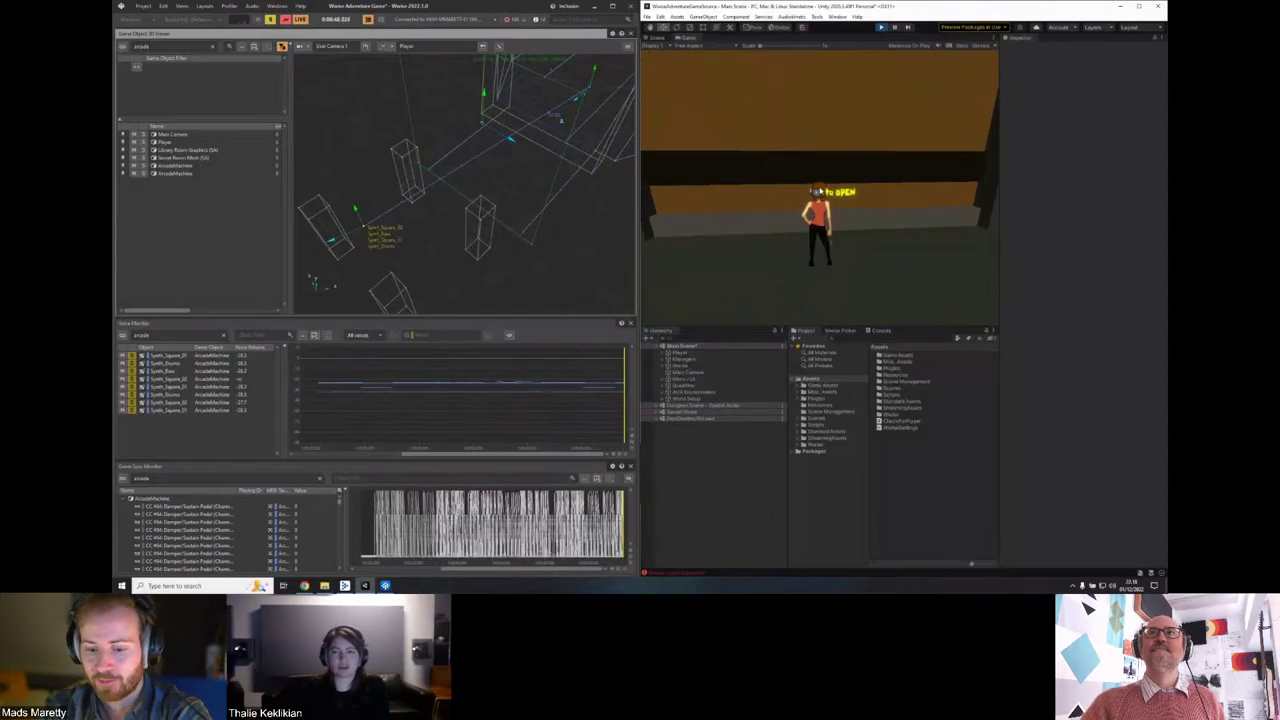
pyautogui.moveTo(590, 160); pyautogui.dragTo(614, 214)
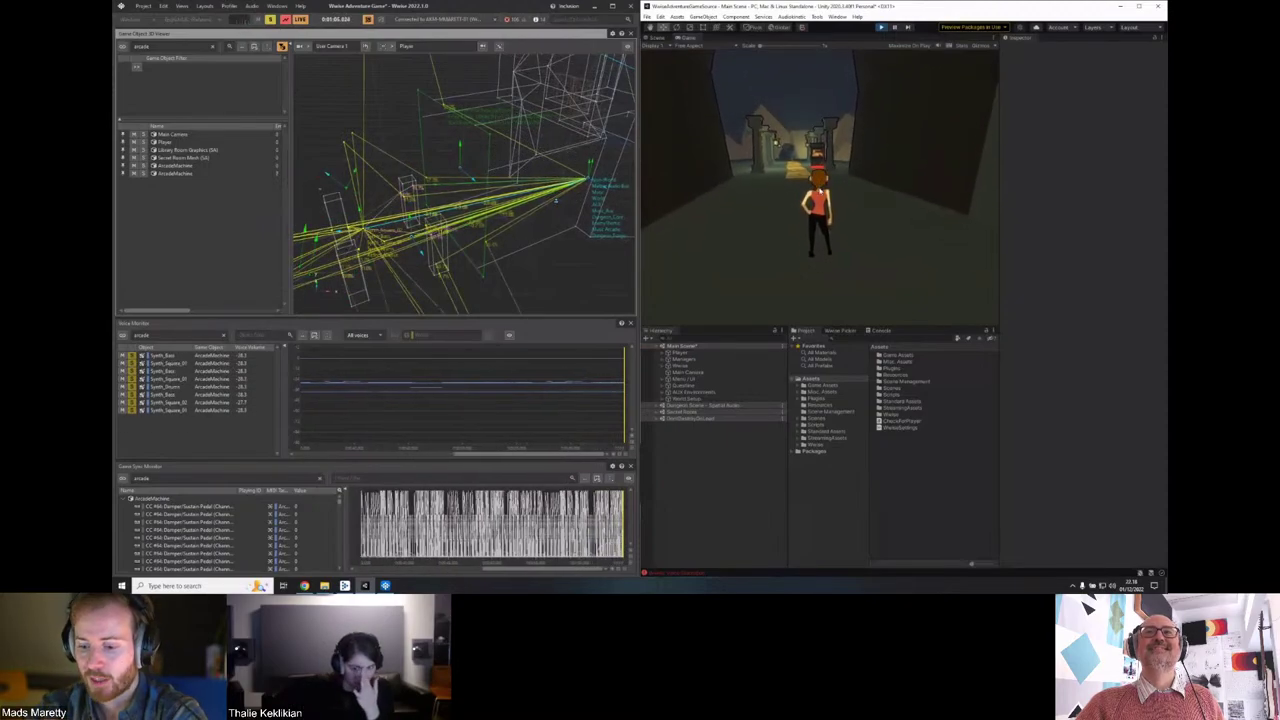
# Stop Unity's play mode and scrub back through the Wwise capture to review the 3D paths in the Game Object Profiler layout.
pyautogui.hotkey('ctrl', 'p')
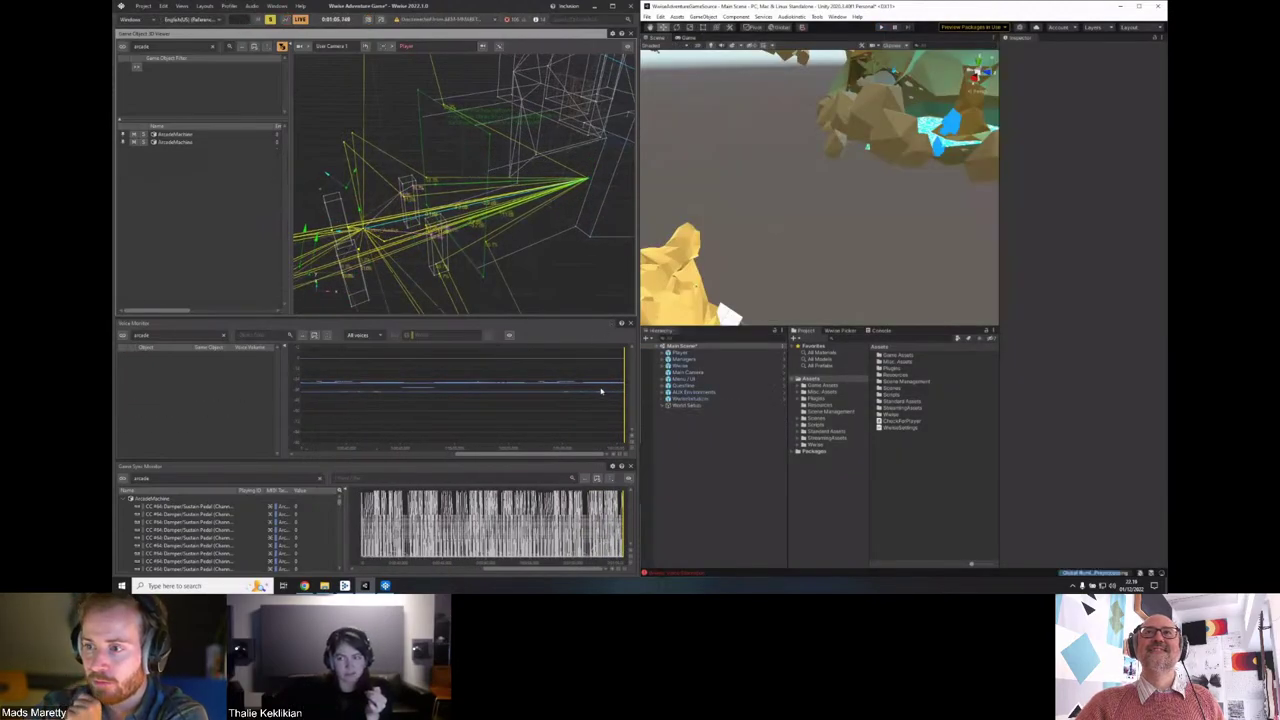
pyautogui.moveTo(601, 391); pyautogui.dragTo(584, 396)
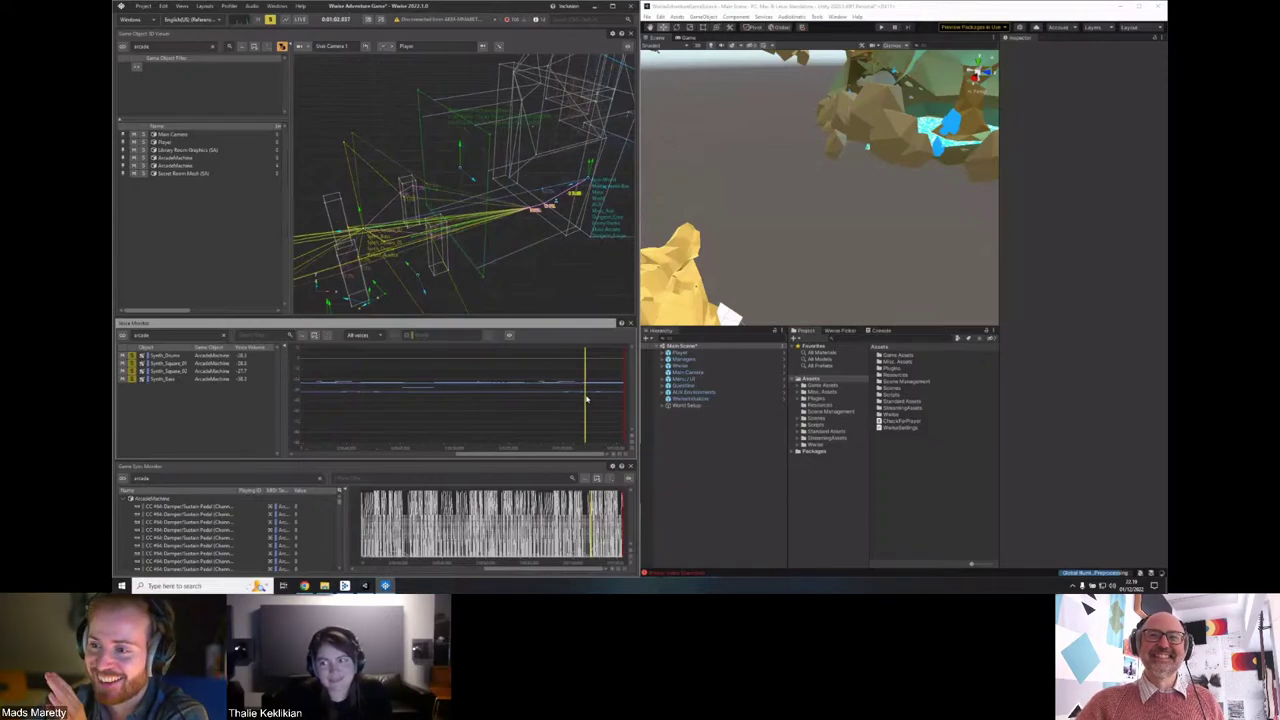
pyautogui.click(204, 5)
pyautogui.click(220, 22)
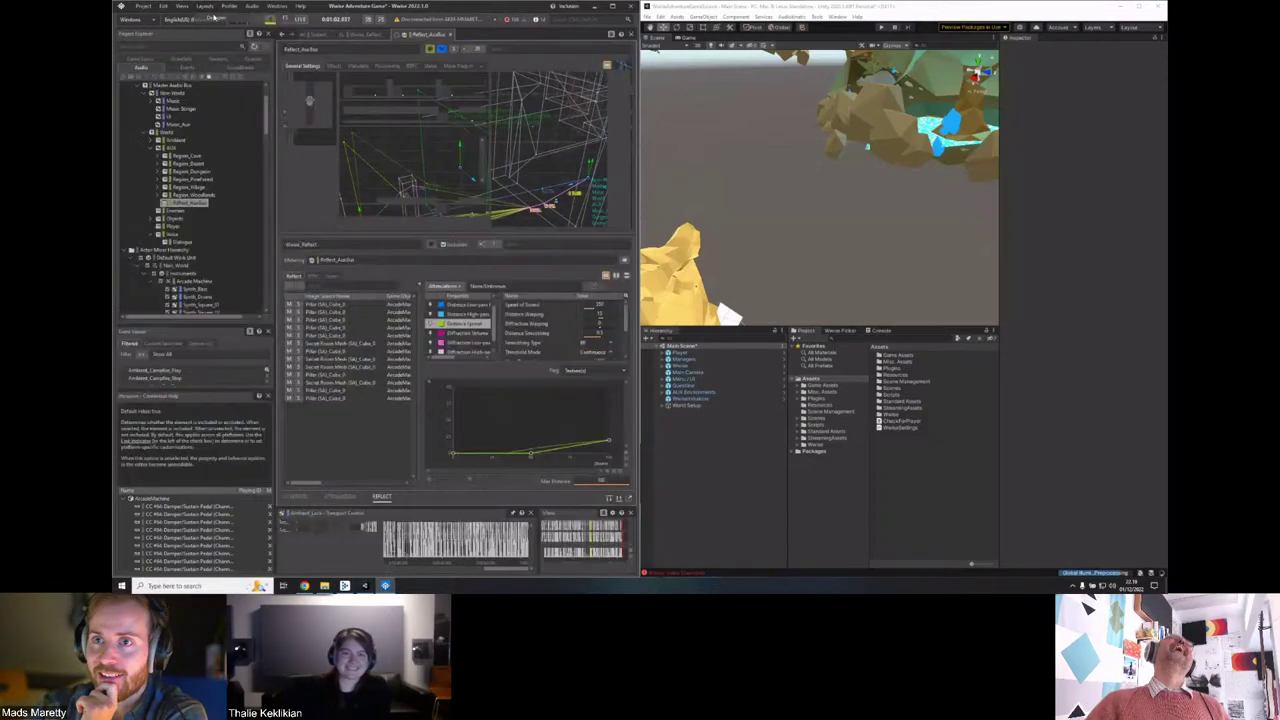
pyautogui.click(204, 5)
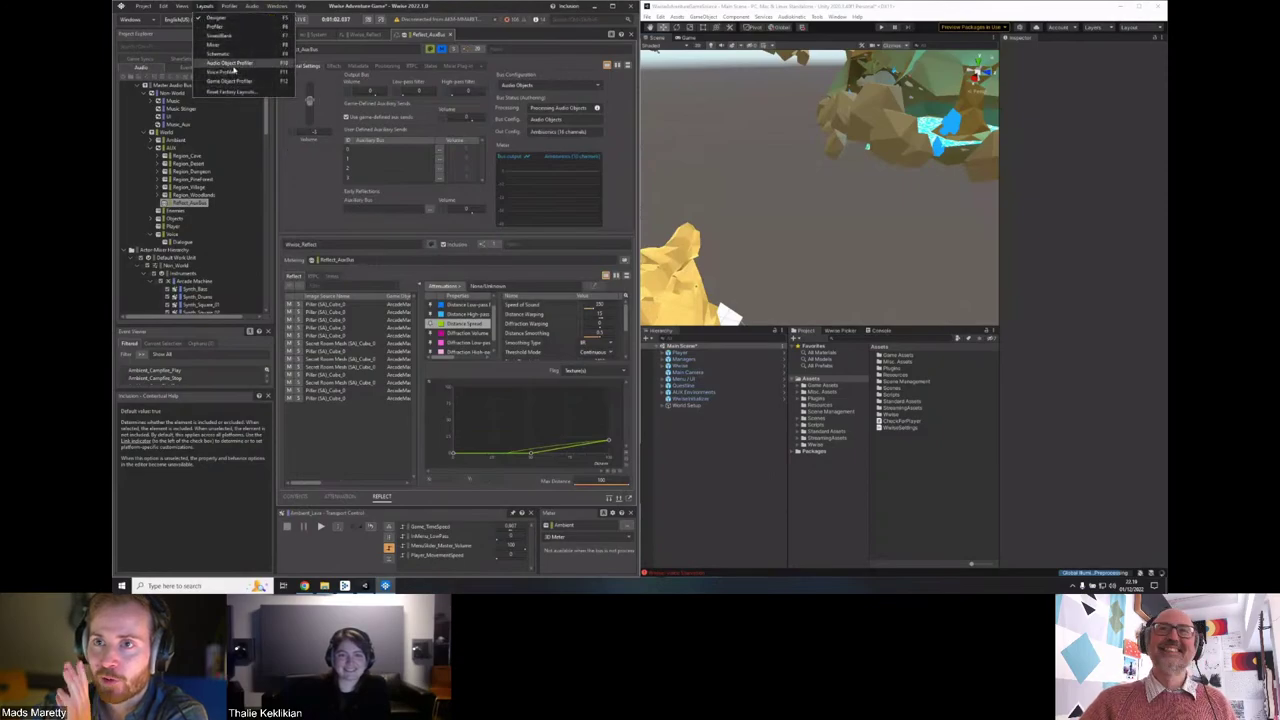
pyautogui.click(225, 80)
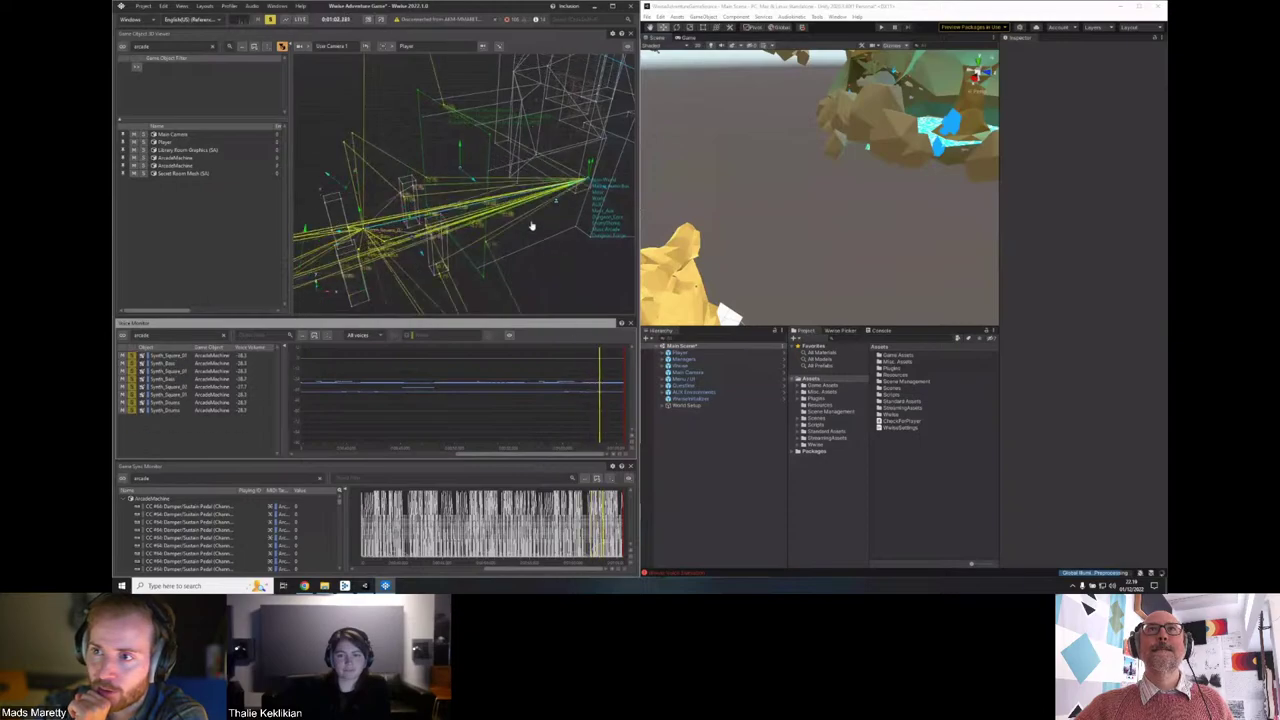
# Switch Wwise to the Designer layout and examine the World and Non-World buses, including Player, Music Stinger and Music.
pyautogui.click(205, 8)
pyautogui.click(215, 20)
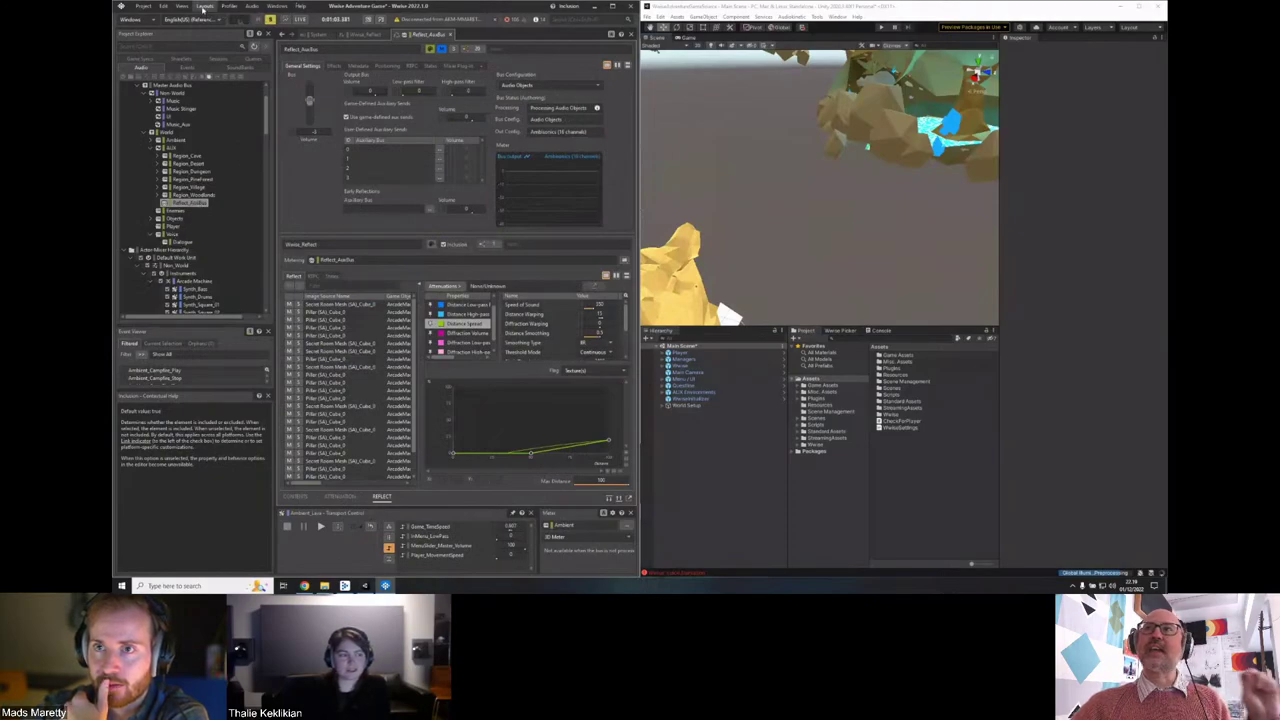
pyautogui.click(176, 227)
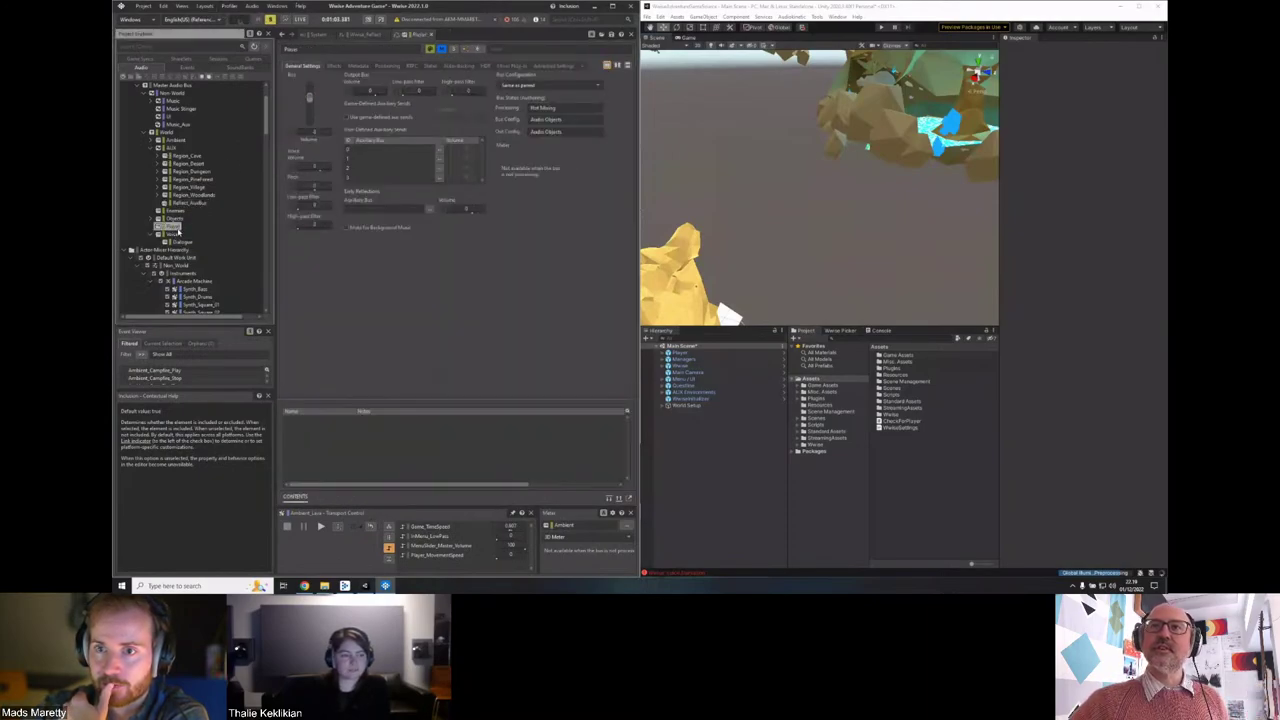
pyautogui.click(157, 141)
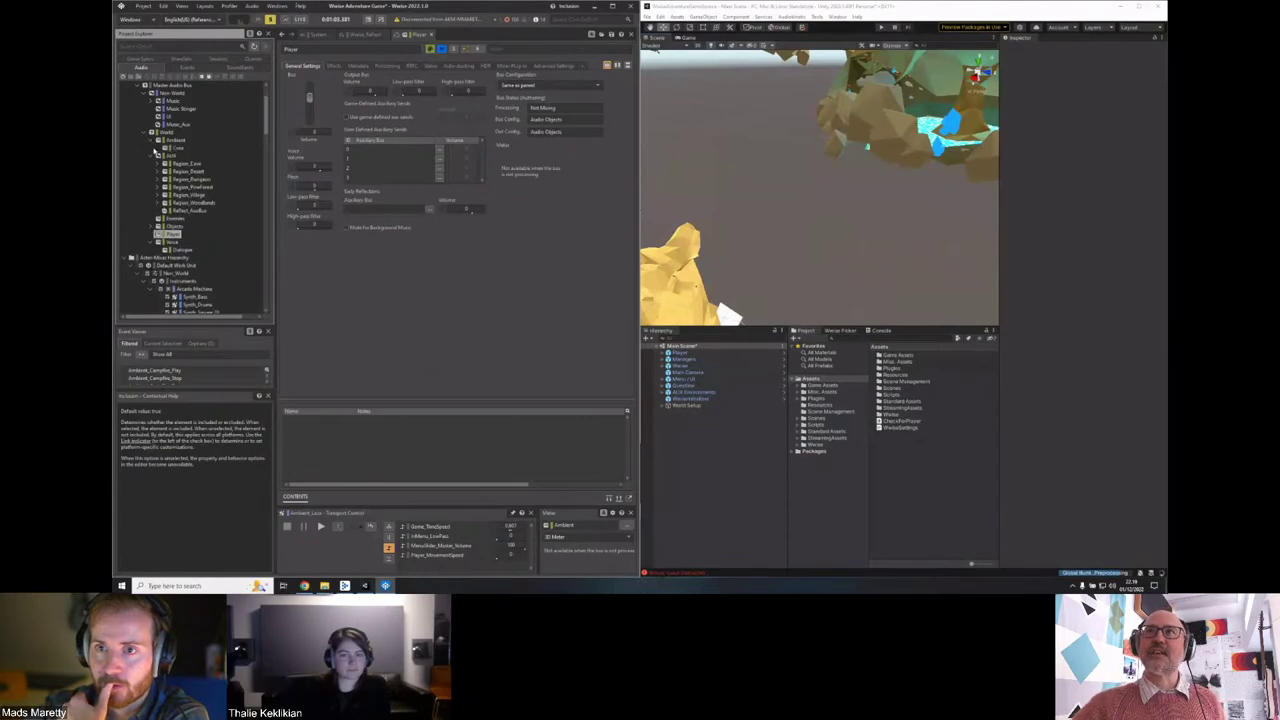
pyautogui.click(152, 101)
pyautogui.click(172, 108)
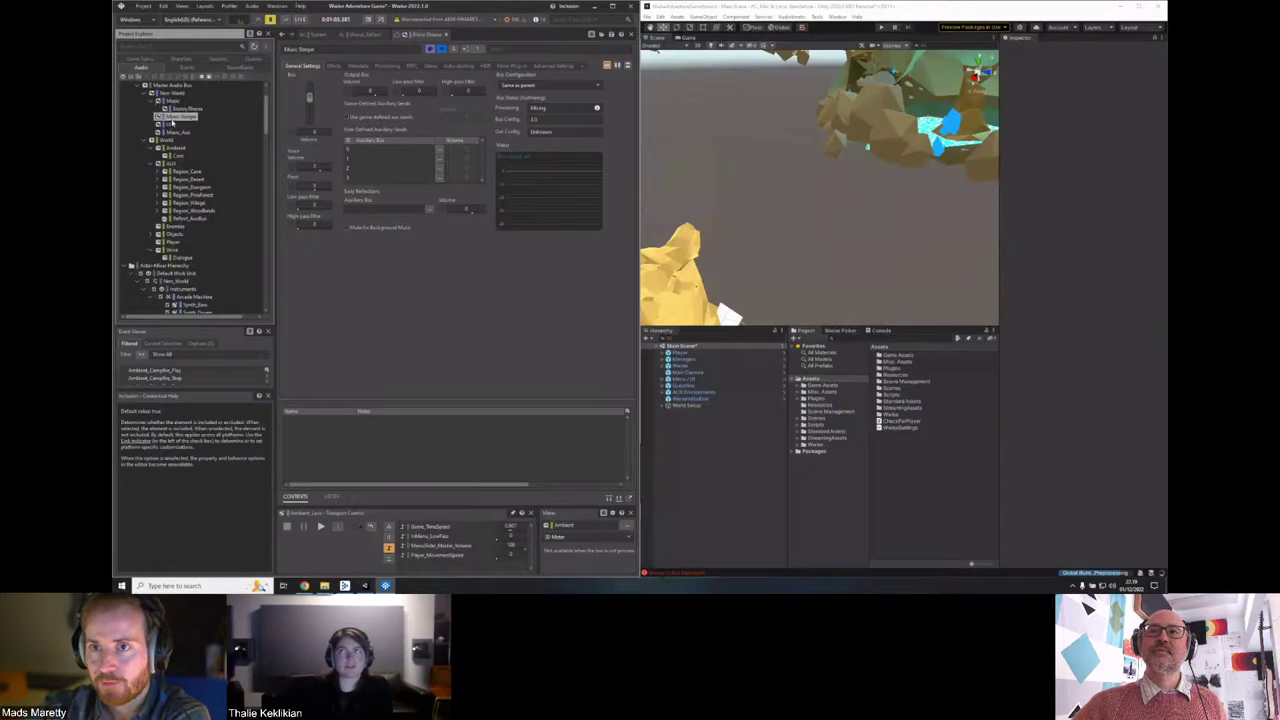
pyautogui.click(160, 132)
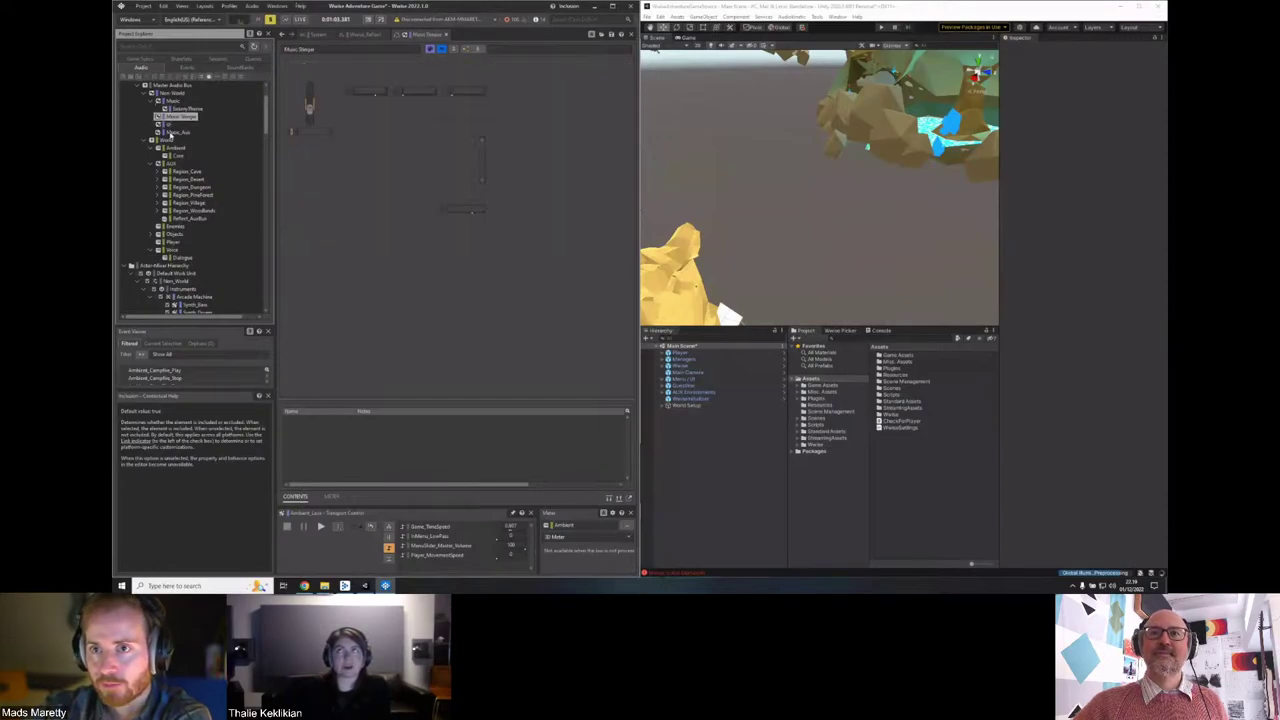
pyautogui.click(165, 117)
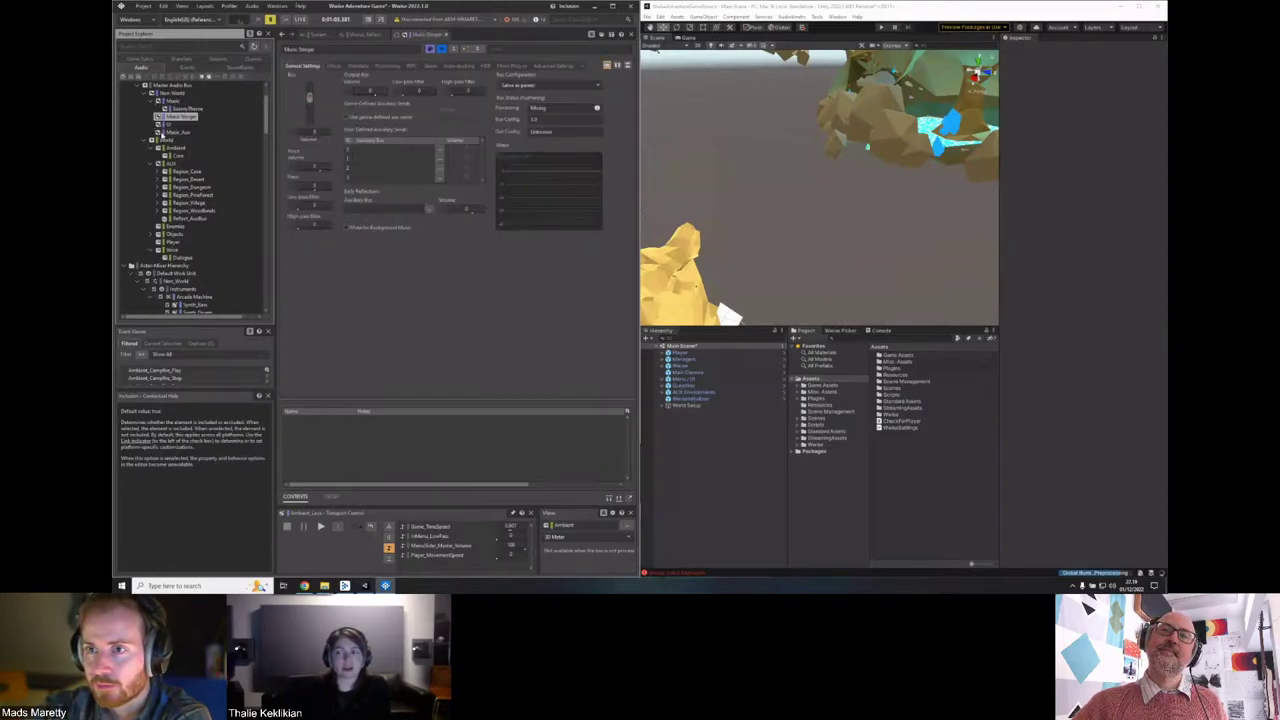
pyautogui.click(165, 101)
# Switch Wwise to the Profiler layout and inspect the Music Arcade bus from the voice graph, closing its editor again.
pyautogui.click(205, 7)
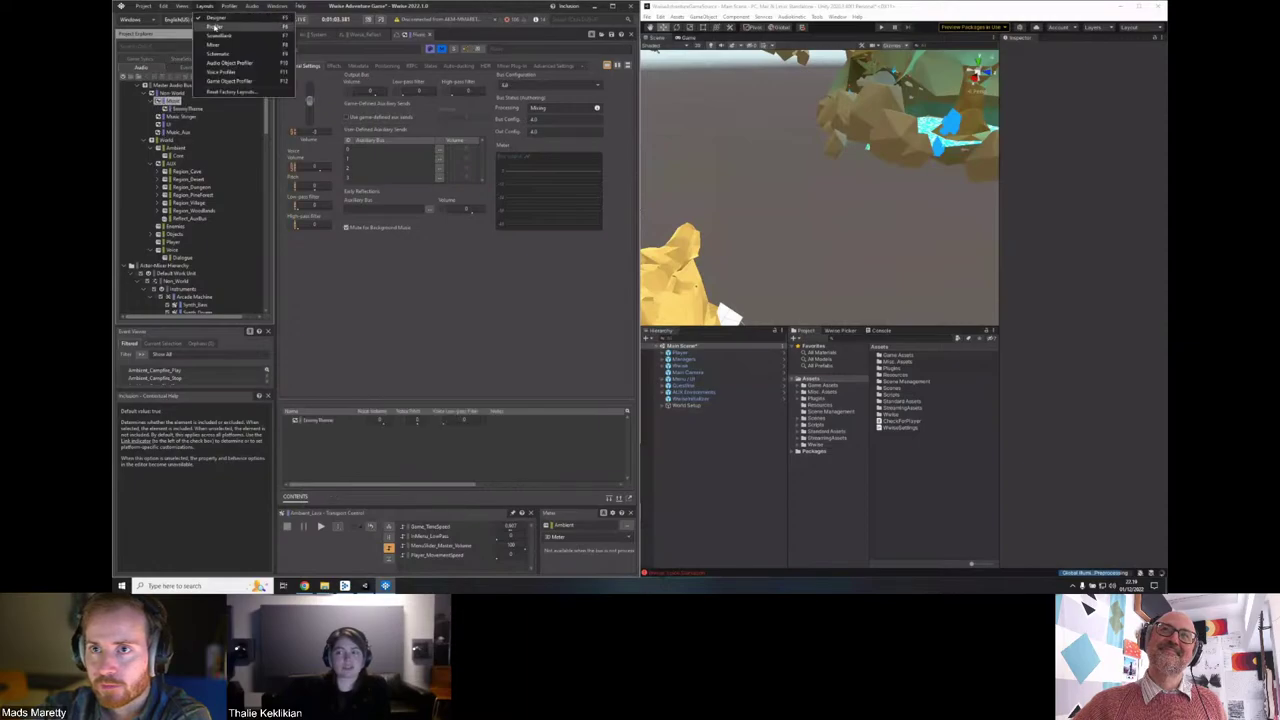
pyautogui.click(215, 24)
pyautogui.click(467, 37)
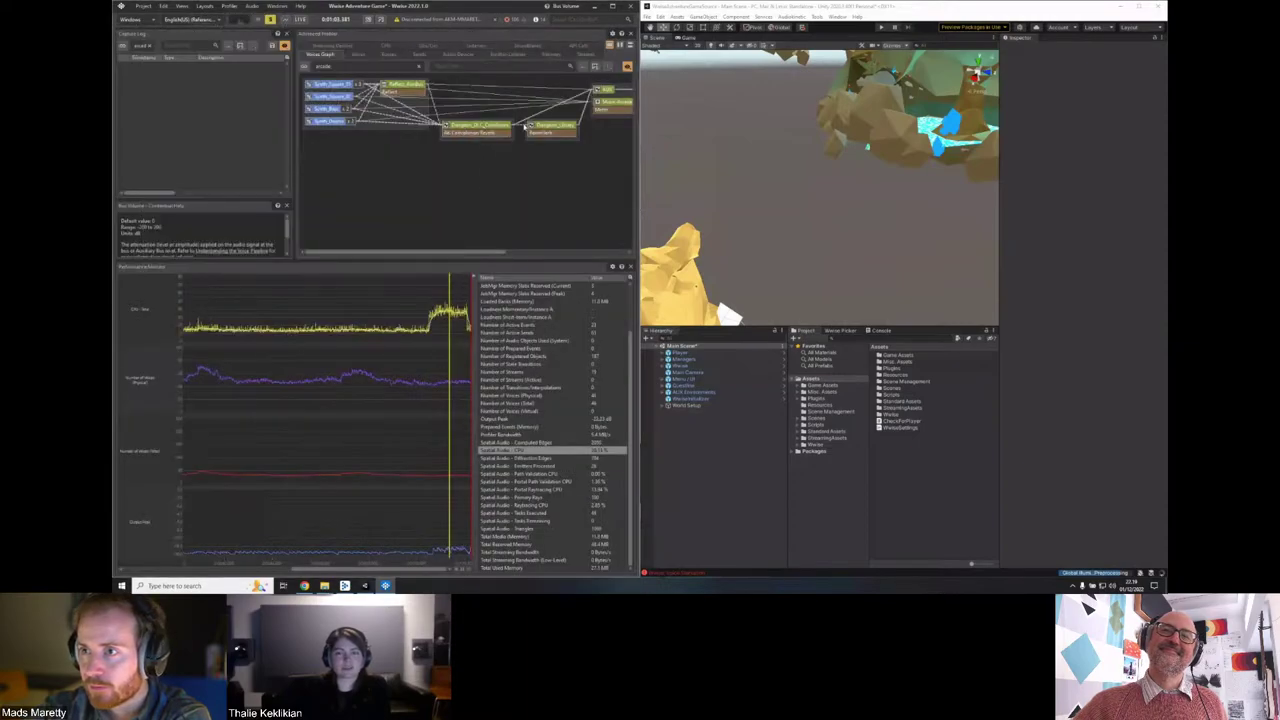
pyautogui.doubleClick(608, 102)
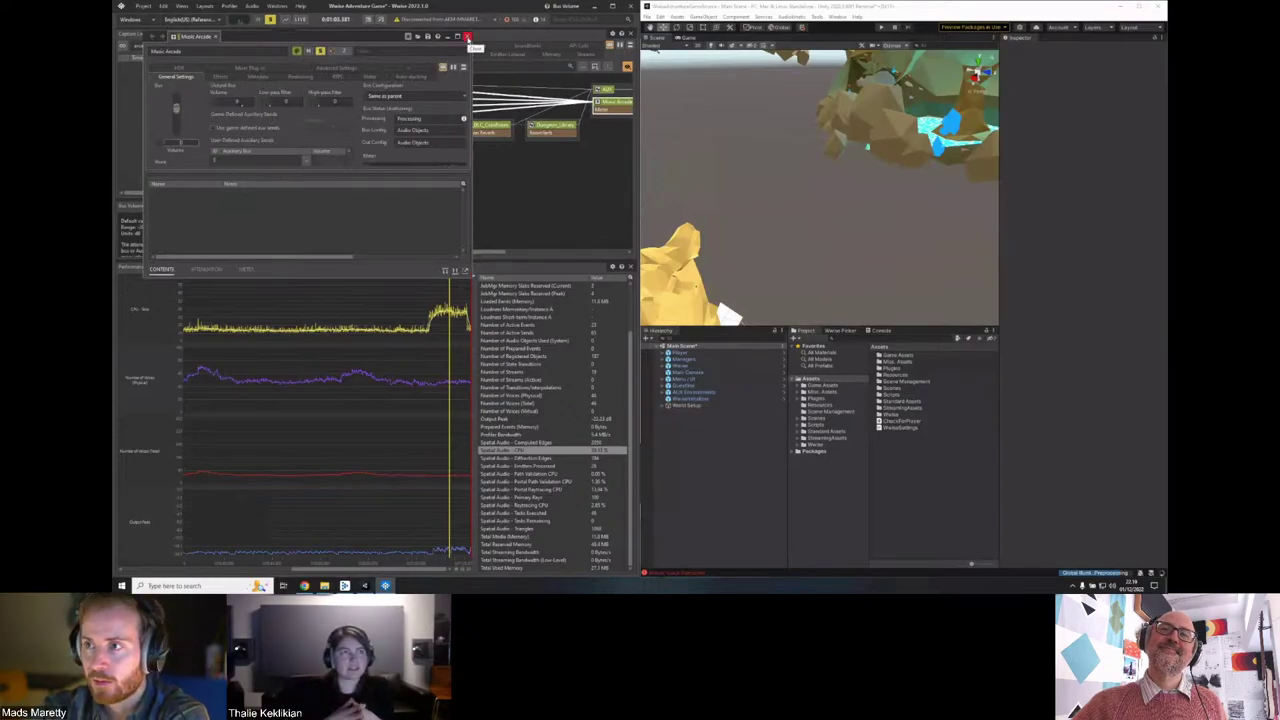
pyautogui.click(467, 37)
pyautogui.click(433, 171)
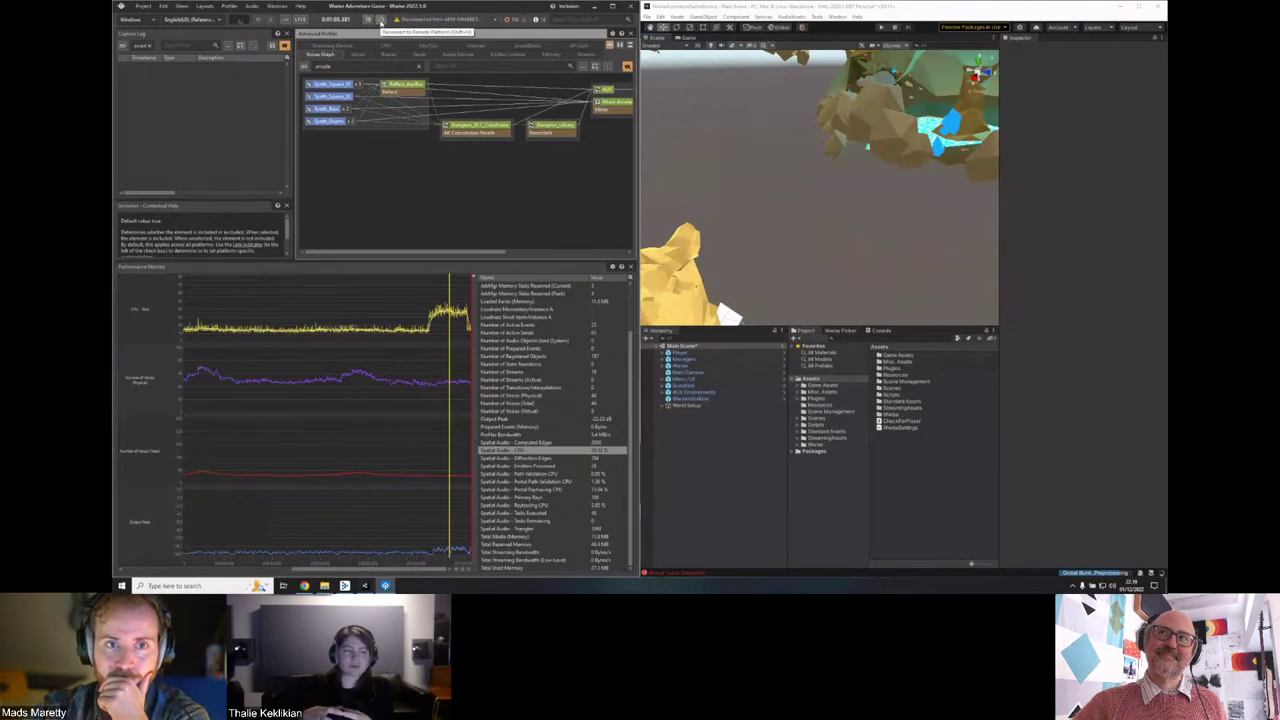
# Start the game in Unity, reconnect the Wwise profiler to it, and stop play mode again.
pyautogui.click(871, 7)
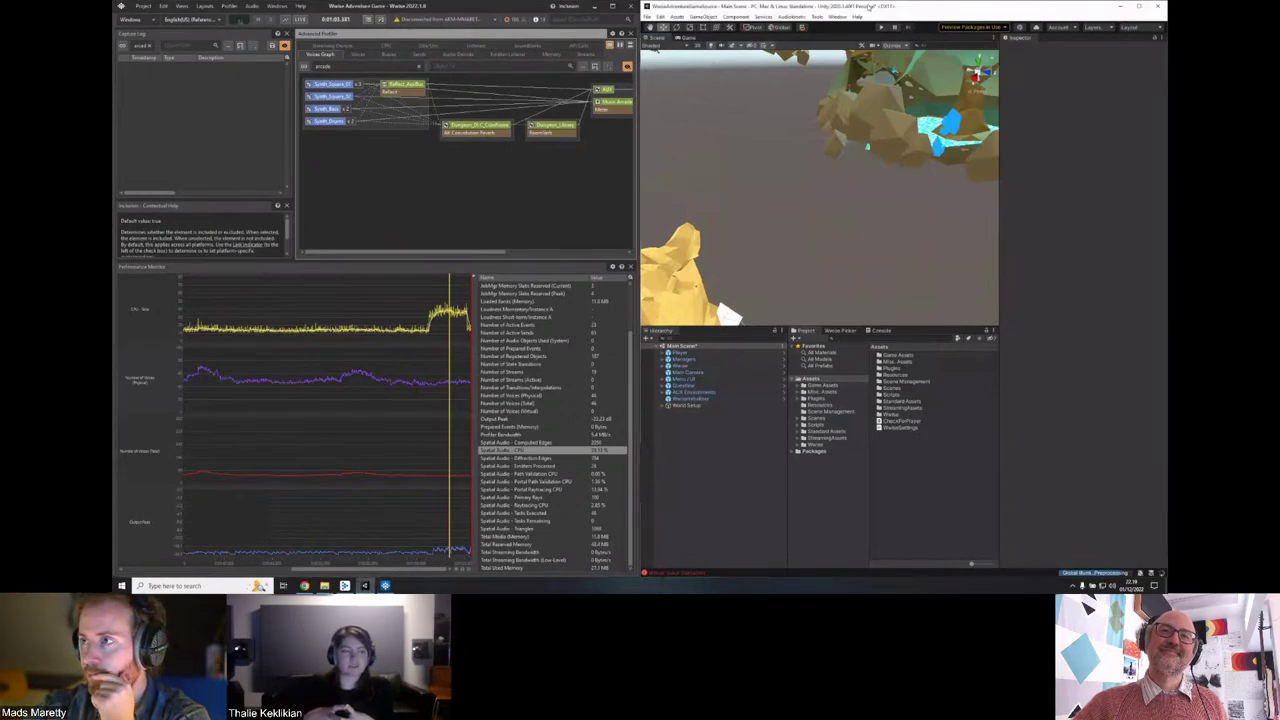
pyautogui.click(880, 28)
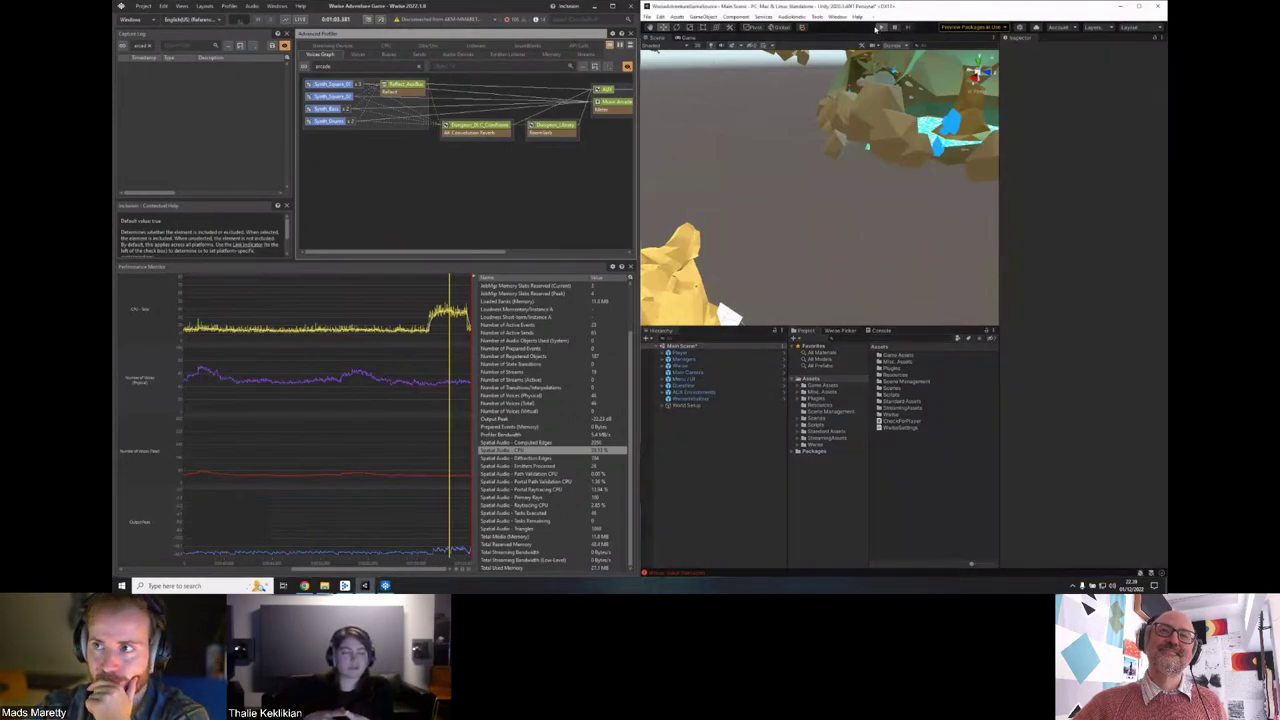
pyautogui.click(381, 20)
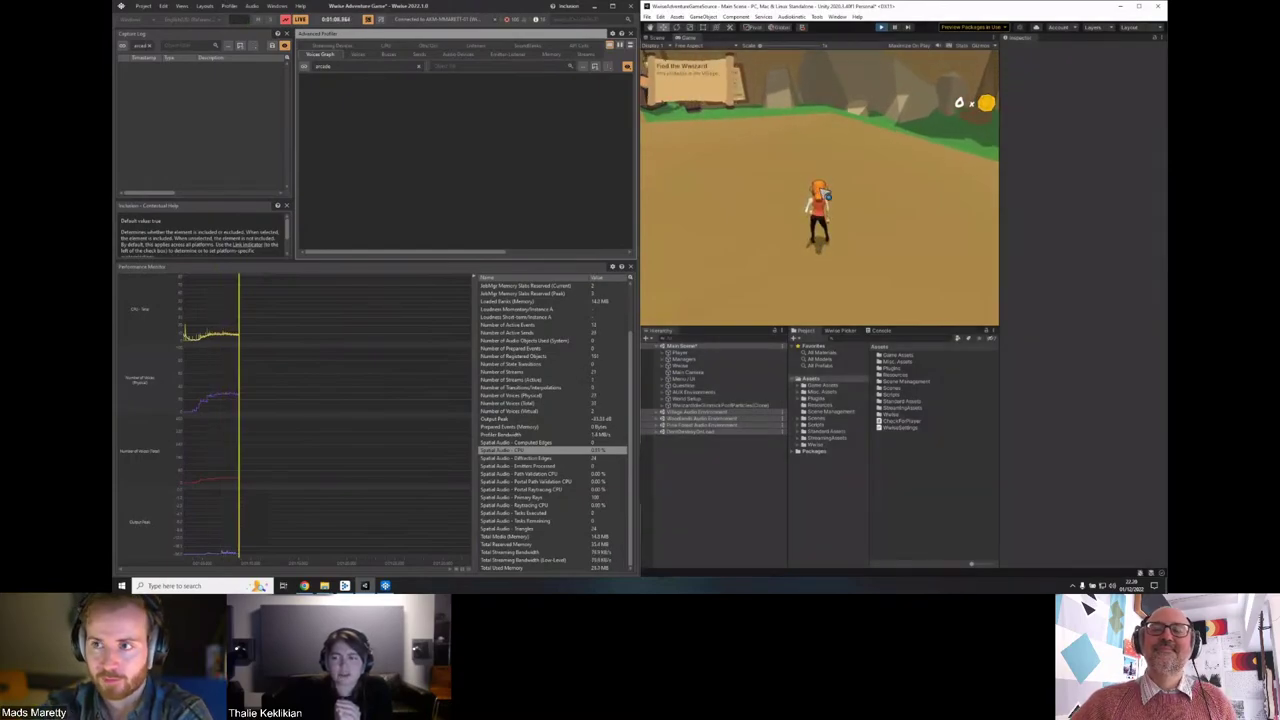
pyautogui.hotkey('ctrl', 'p')
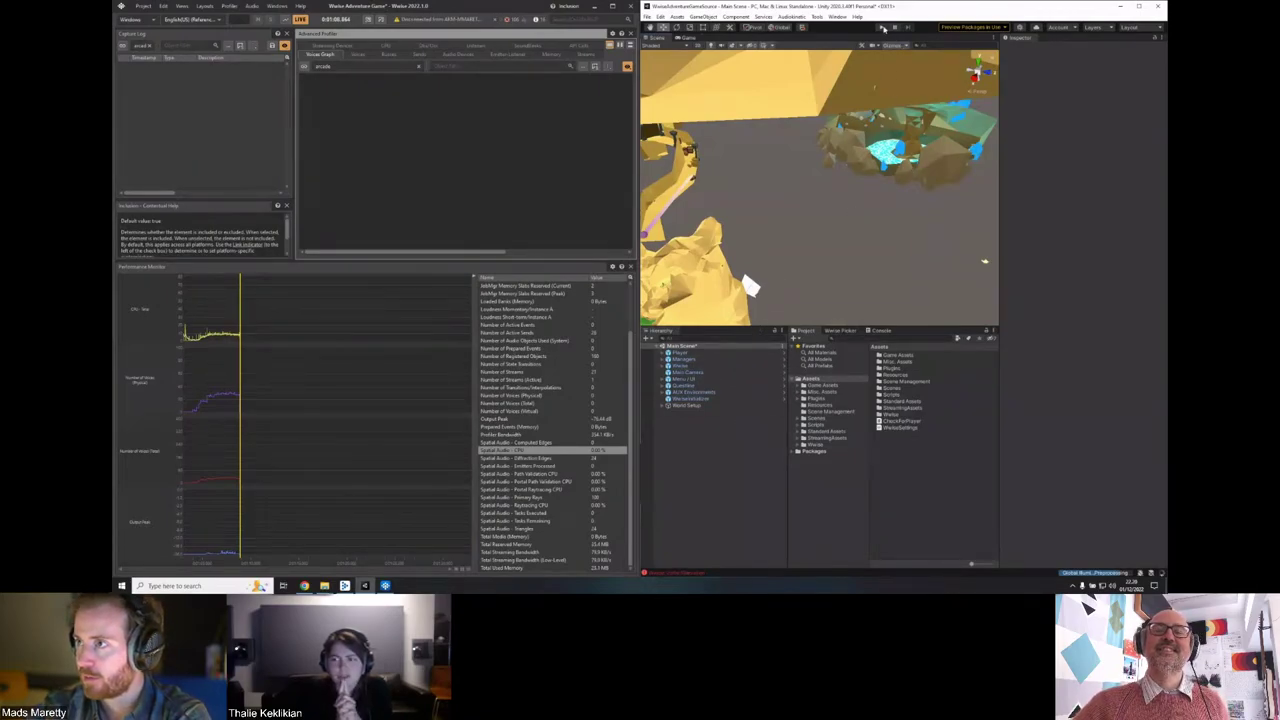
# Start play mode, check the game's audio settings, teleport the character to the Library, and display the level in Unity's Scene view.
pyautogui.hotkey('ctrl', 'p')
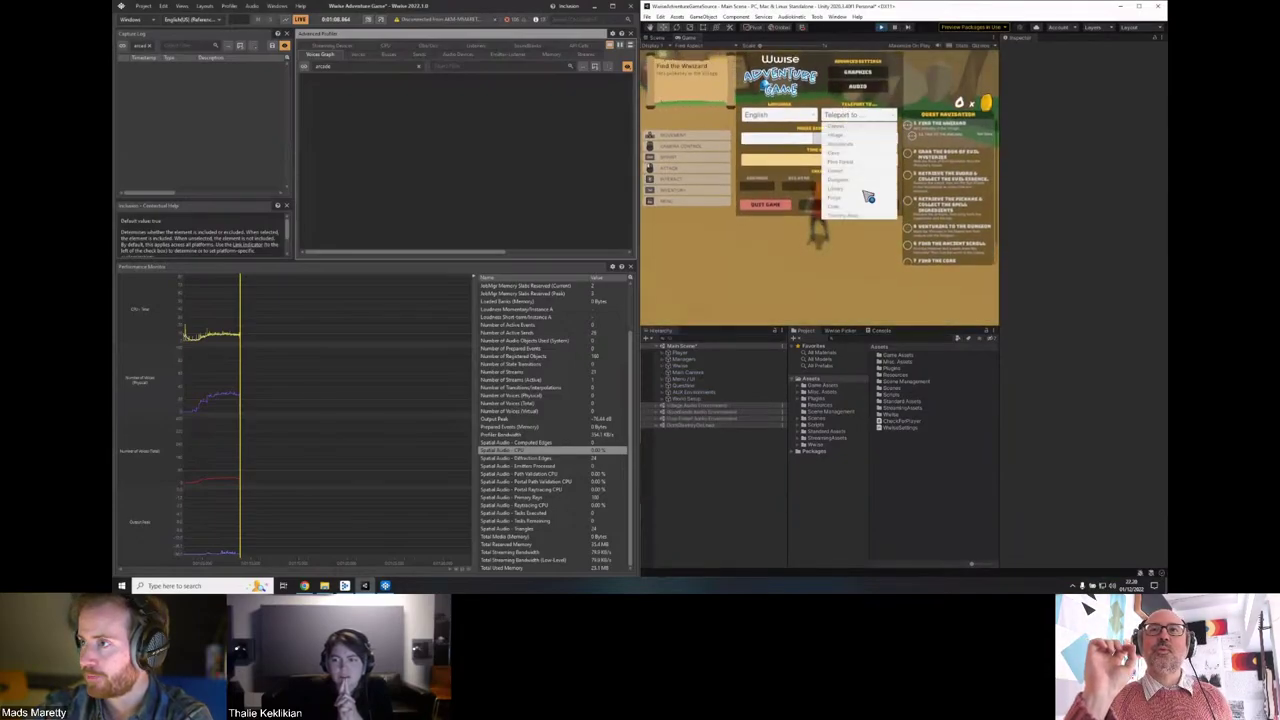
pyautogui.click(858, 88)
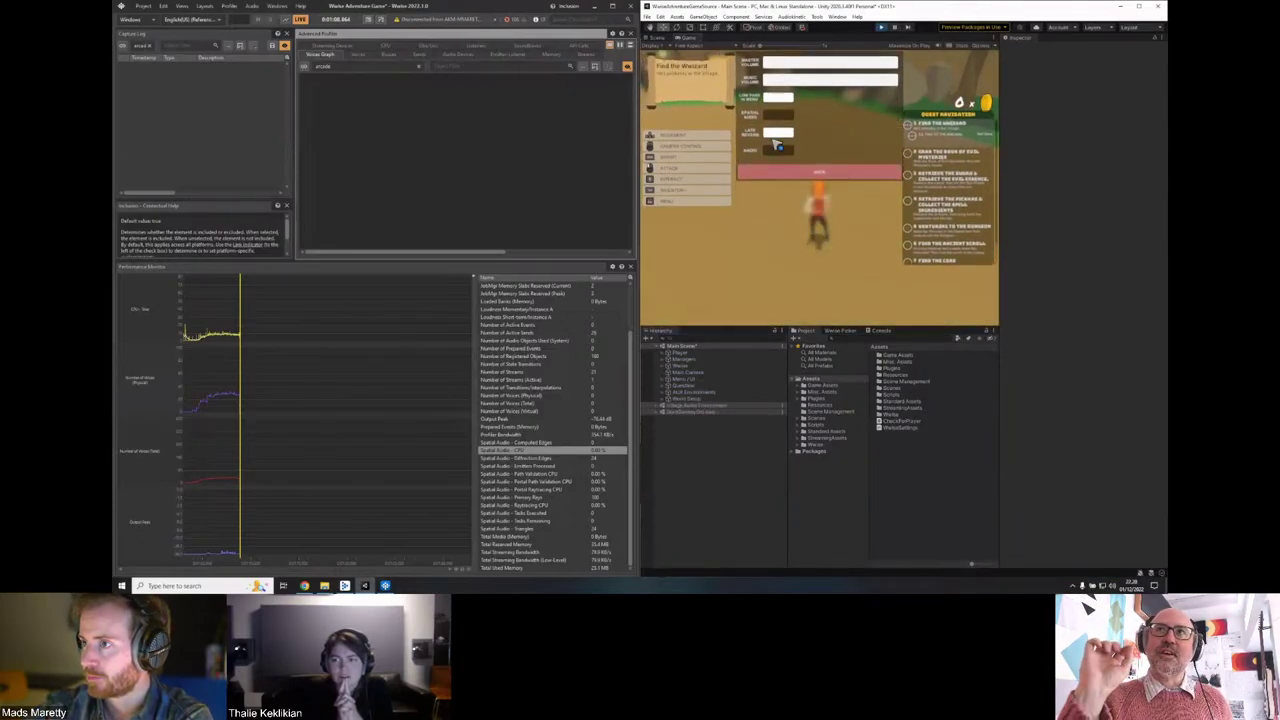
pyautogui.click(846, 200)
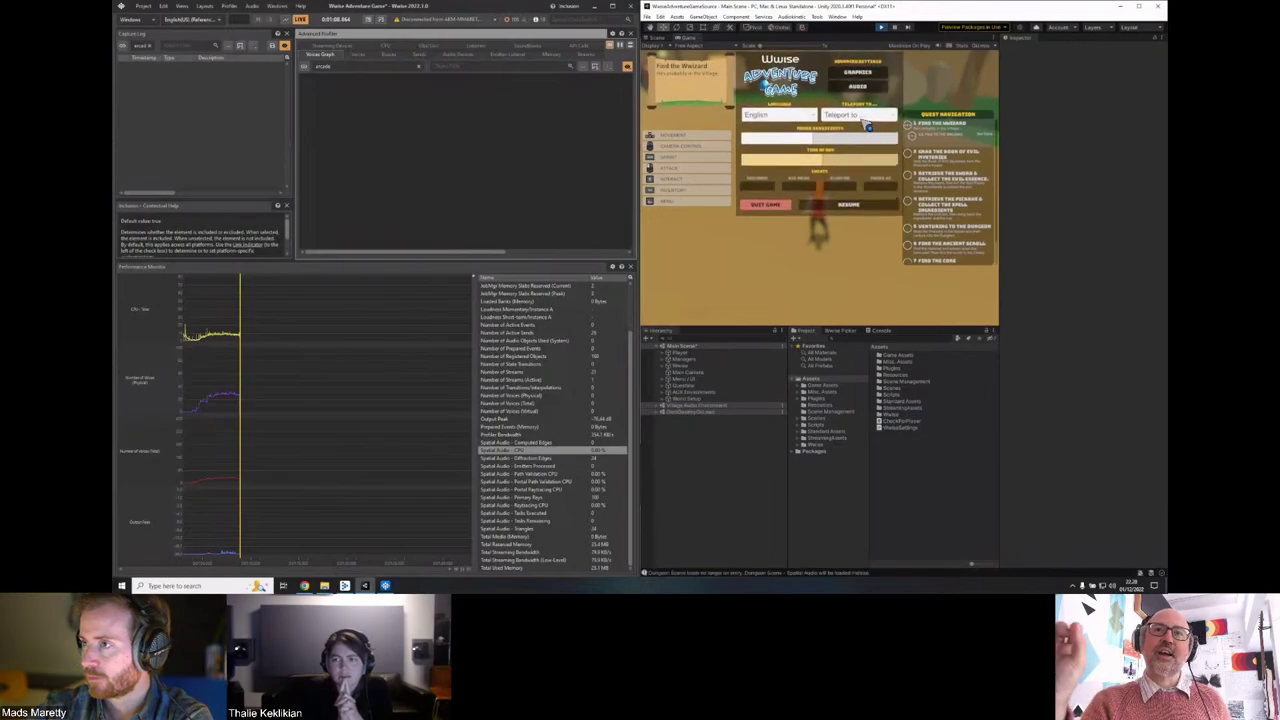
pyautogui.click(850, 192)
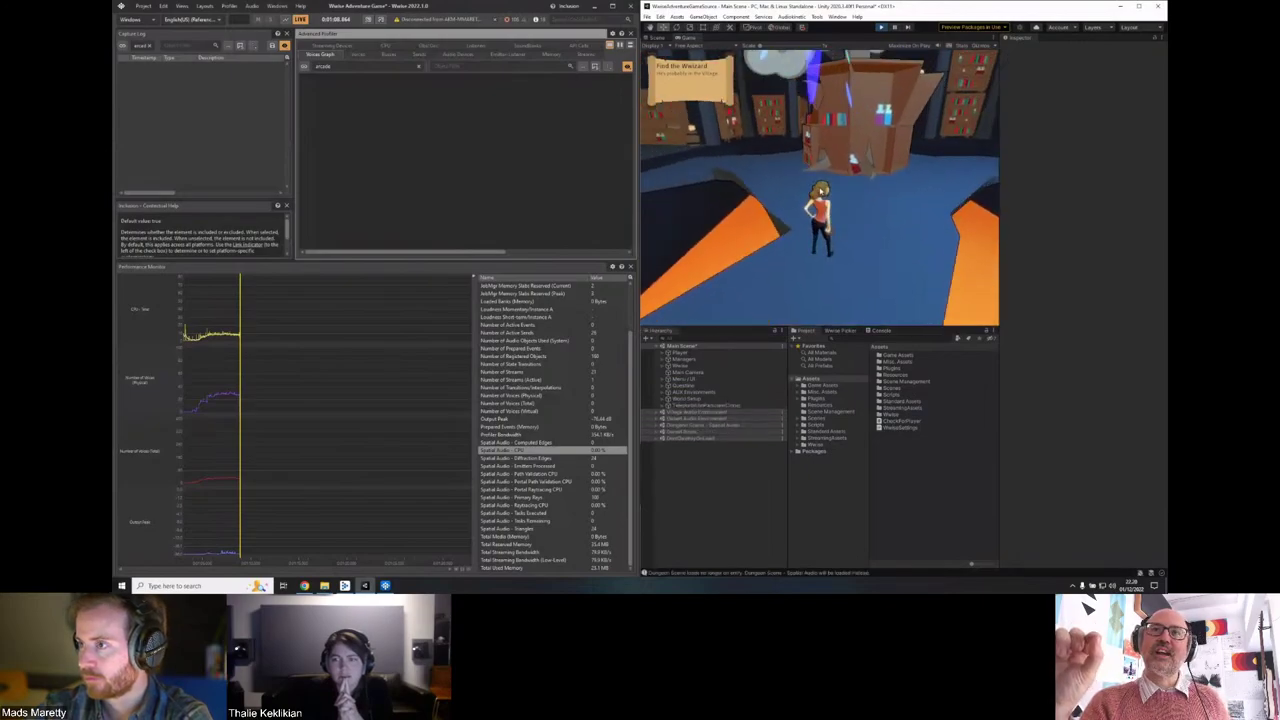
pyautogui.click(655, 37)
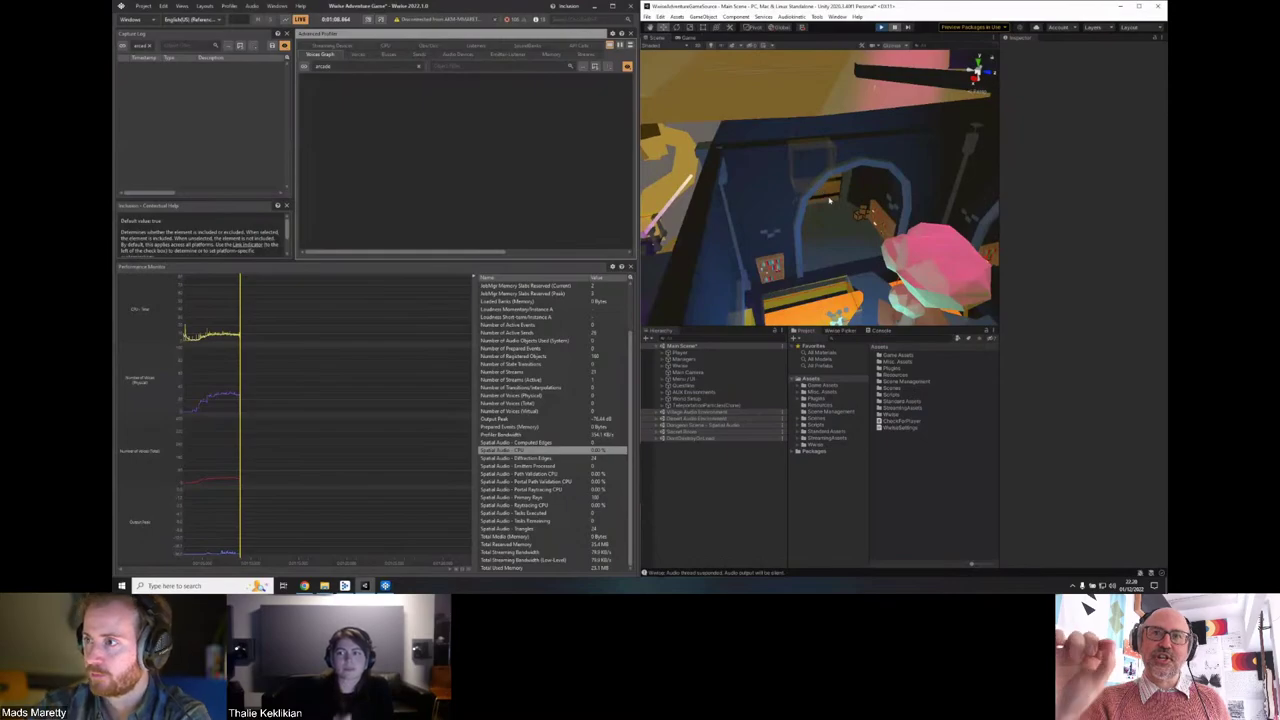
# Select the Round Bookshelf (SA) object in the Library, frame it, and inspect its AkSurfaceReflector's acoustic textures and transmission loss values.
pyautogui.moveTo(770, 250); pyautogui.dragTo(884, 228)
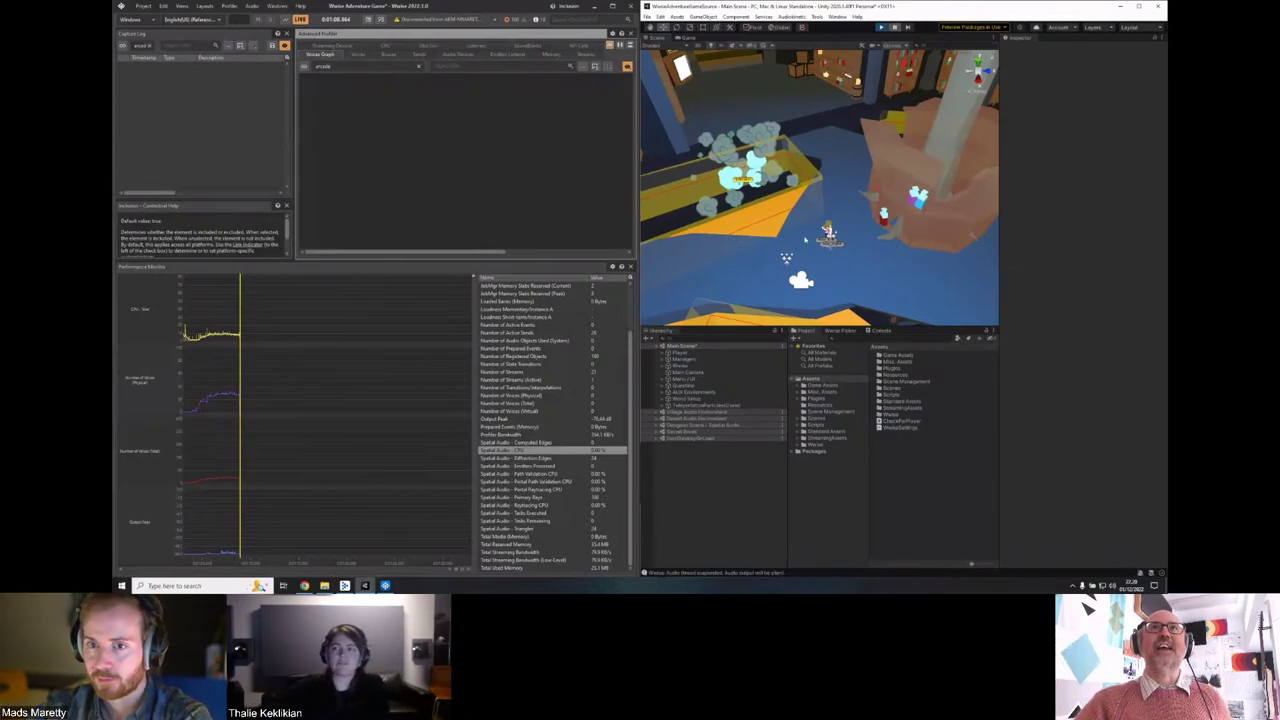
pyautogui.click(891, 160)
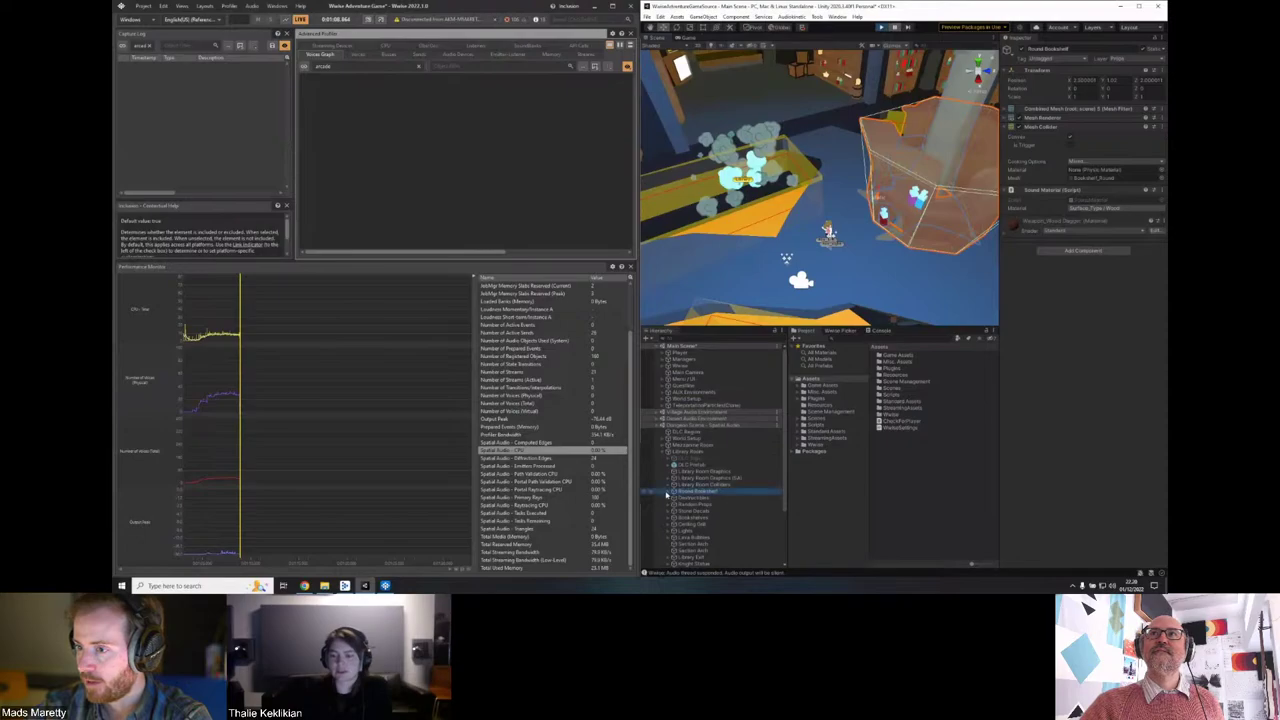
pyautogui.click(709, 511)
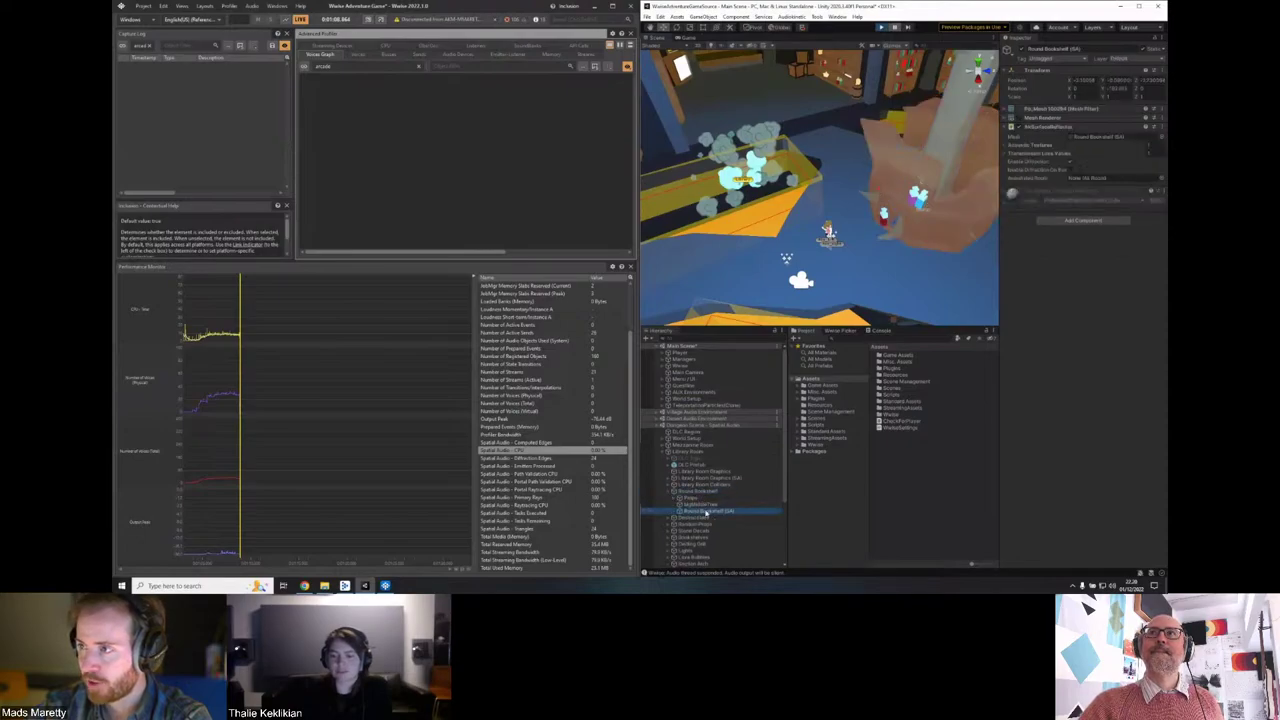
pyautogui.press('f')
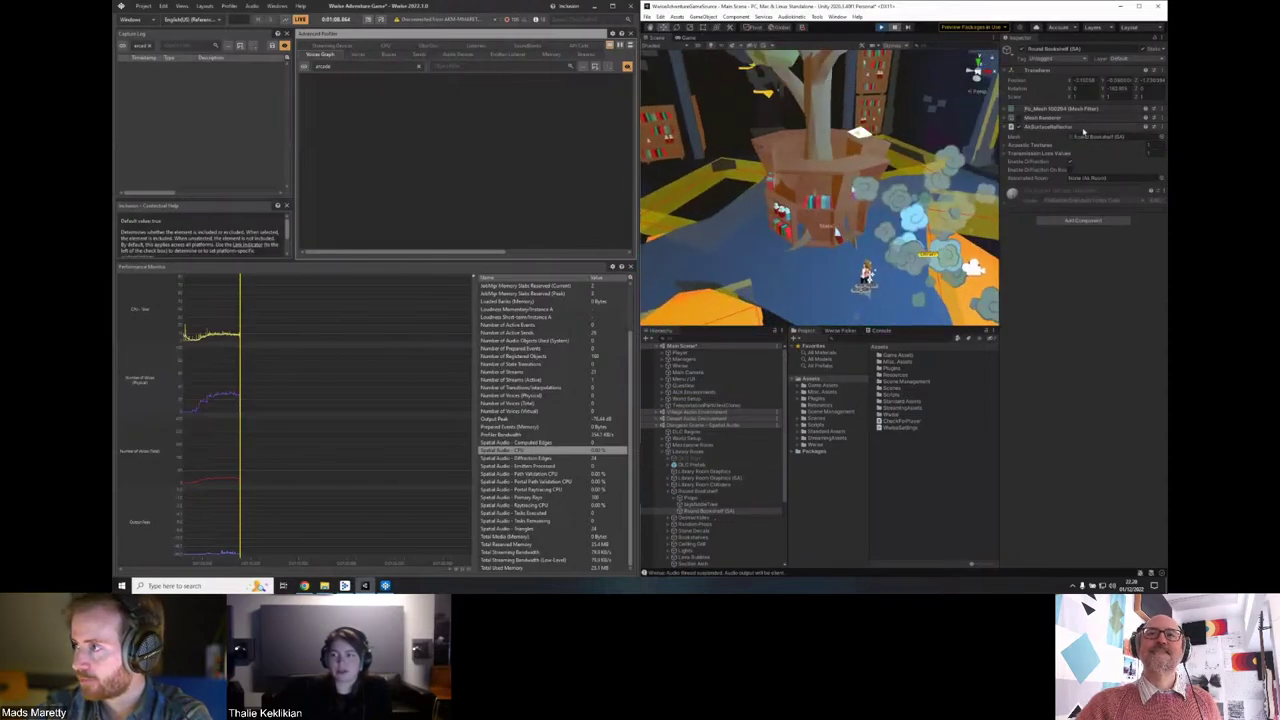
pyautogui.click(1061, 128)
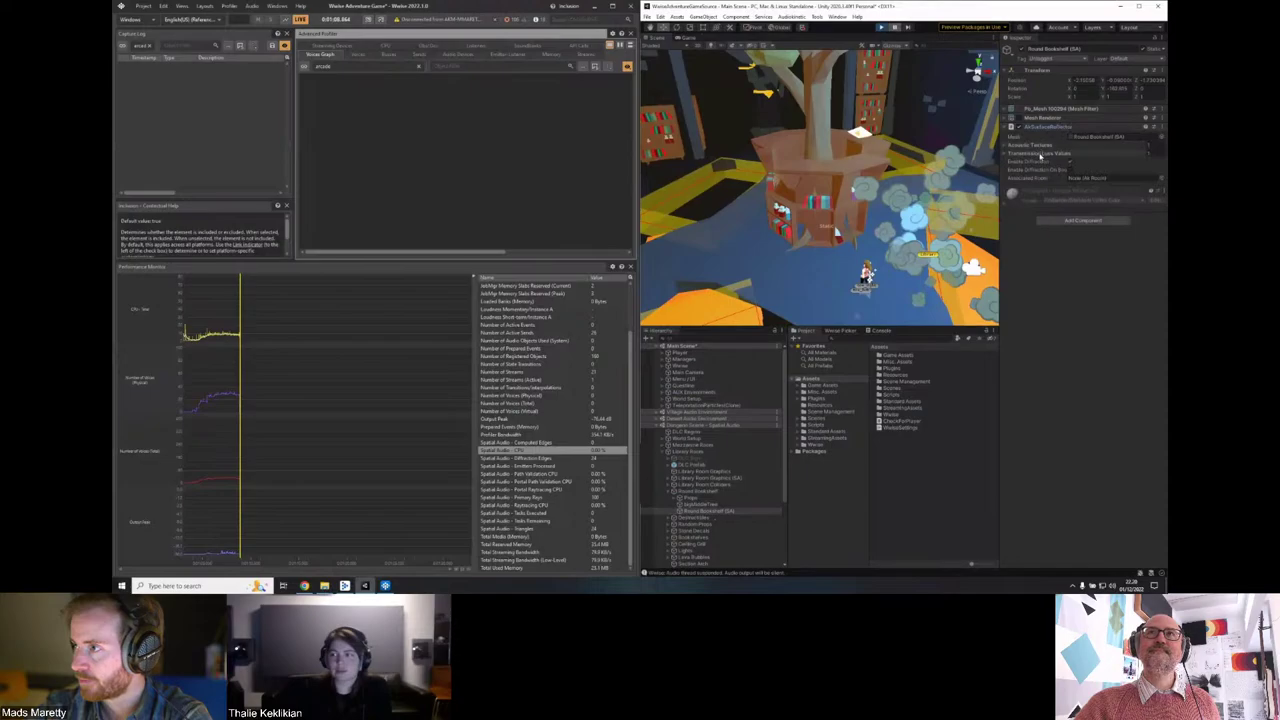
pyautogui.click(1040, 152)
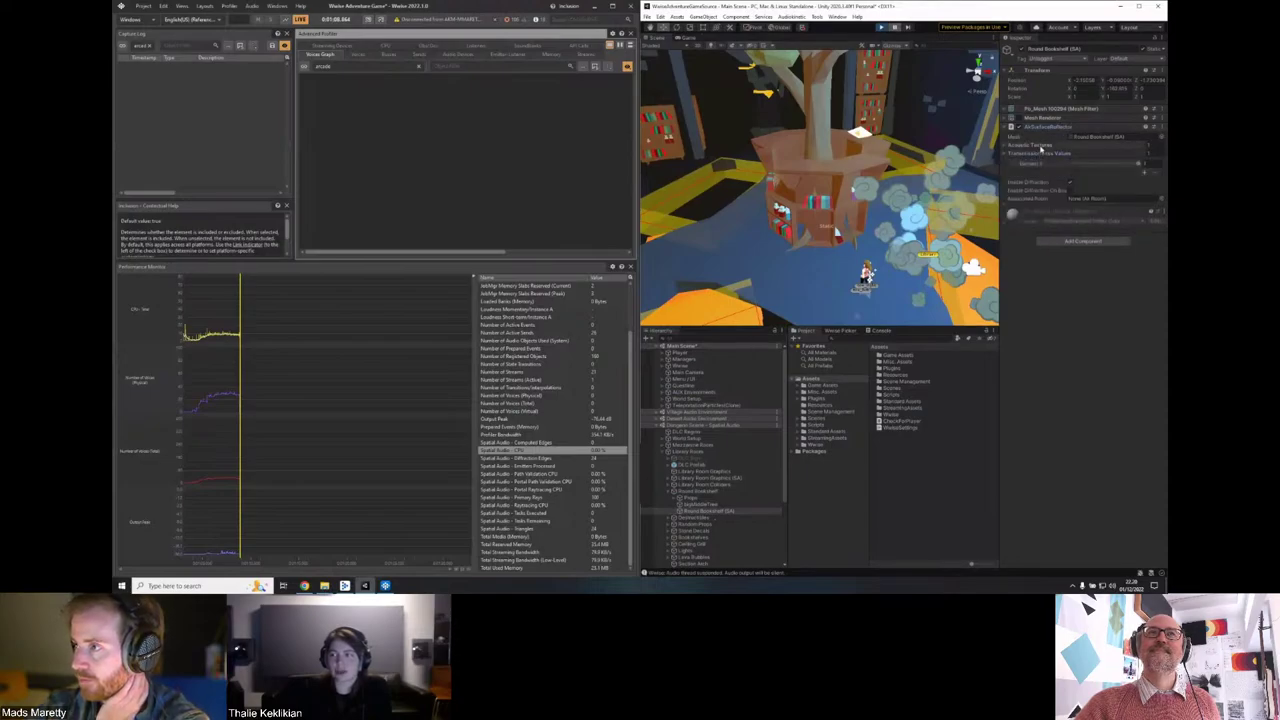
pyautogui.click(1040, 146)
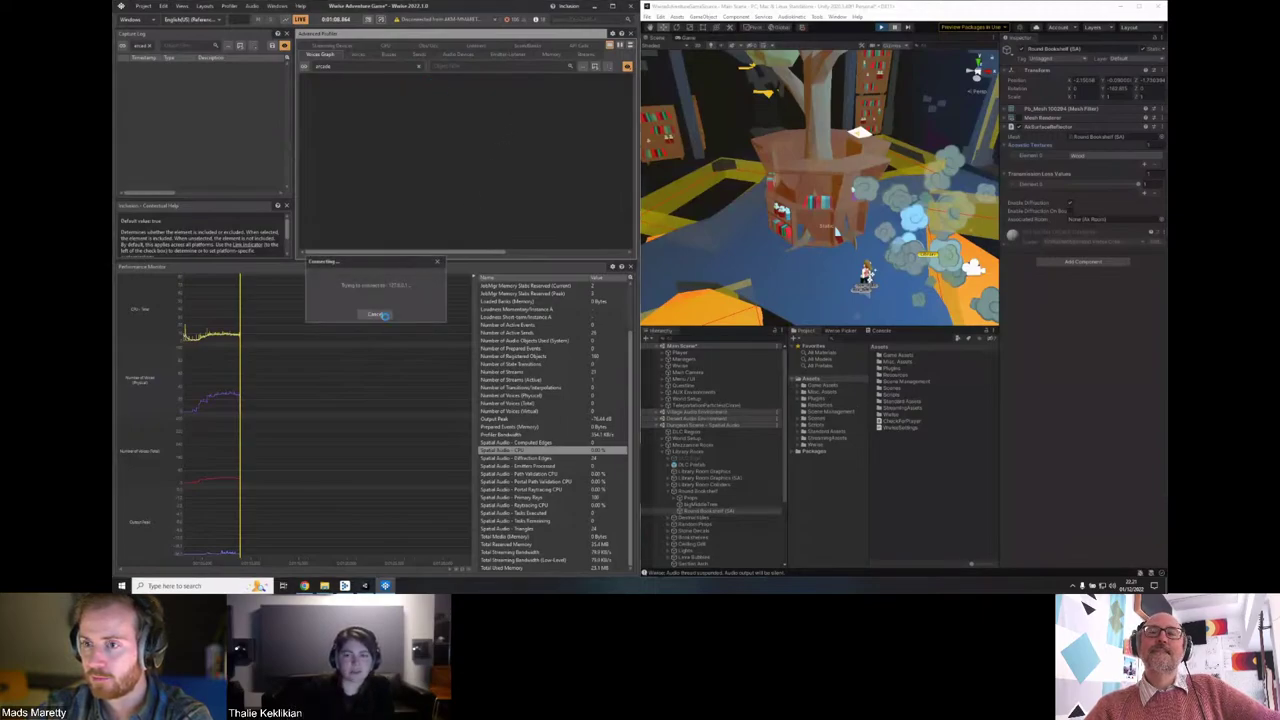
# Cancel the connection attempt, switch Wwise to the Designer layout, and expand the Factory Reflect Acoustic Textures under Virtual Acoustics in the ShareSets.
pyautogui.click(379, 315)
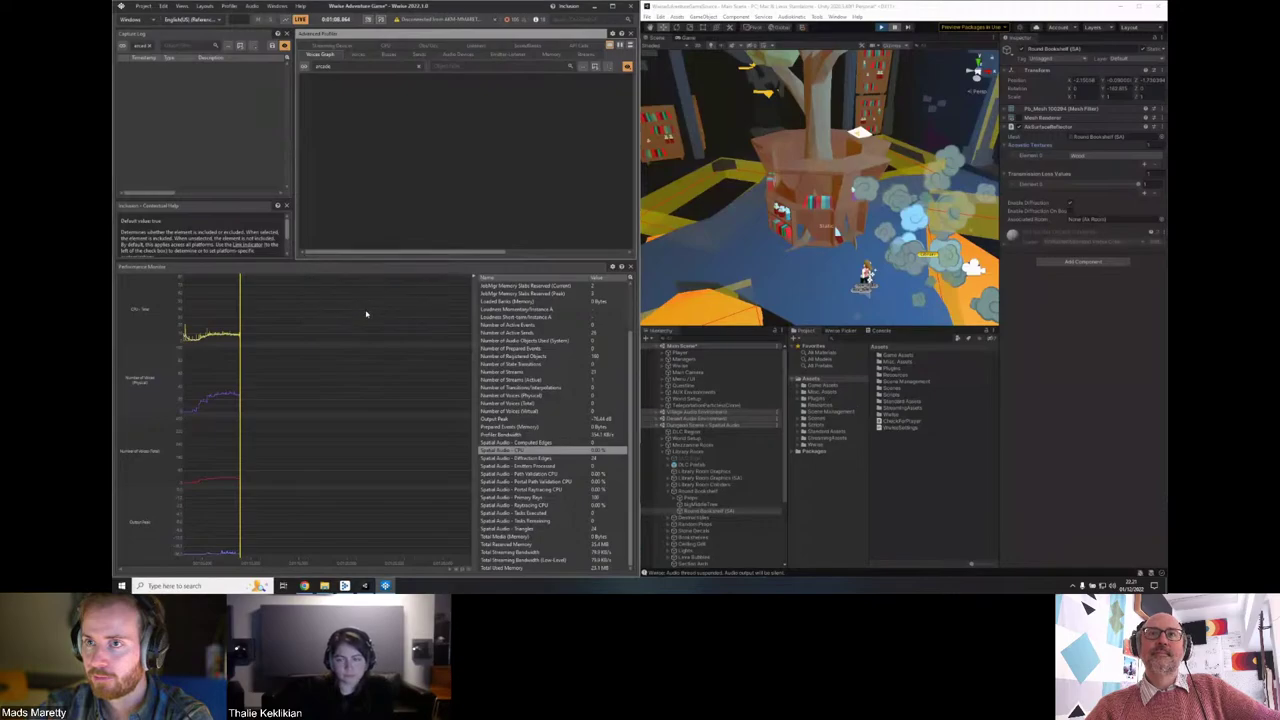
pyautogui.click(214, 6)
pyautogui.click(215, 19)
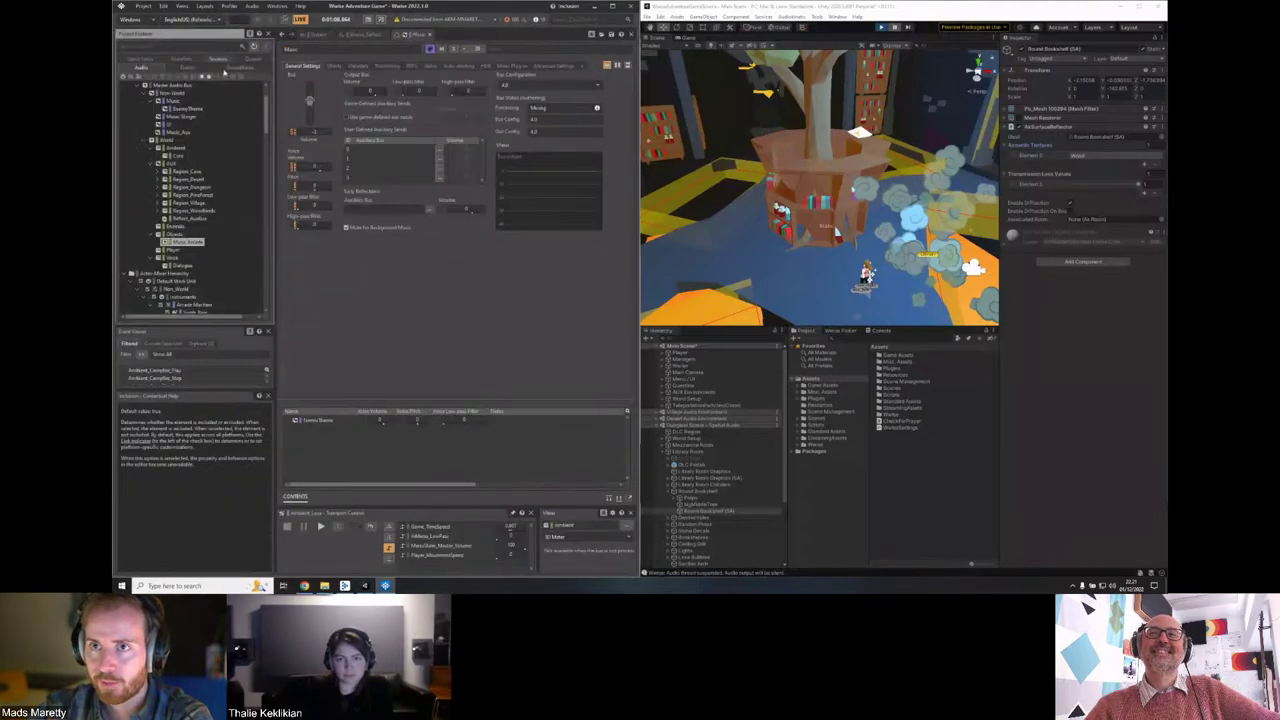
pyautogui.click(181, 58)
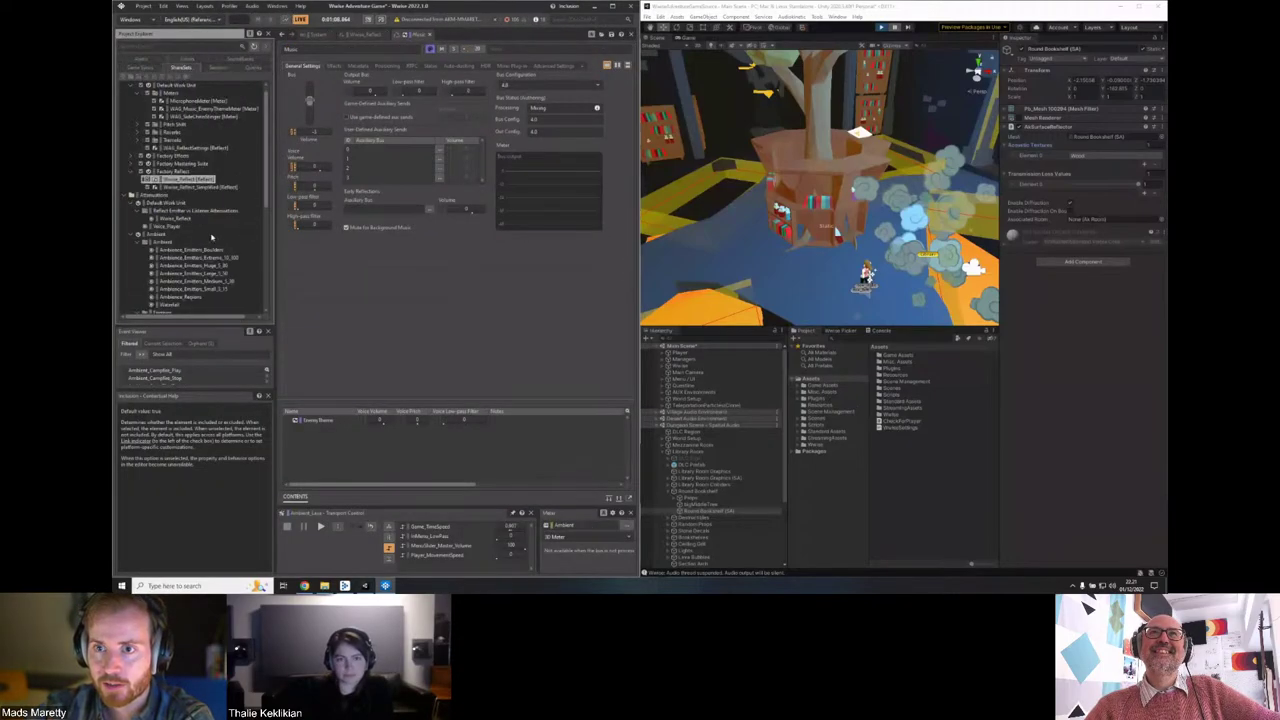
pyautogui.scroll(-4, 187, 229)
pyautogui.scroll(-4, 187, 235)
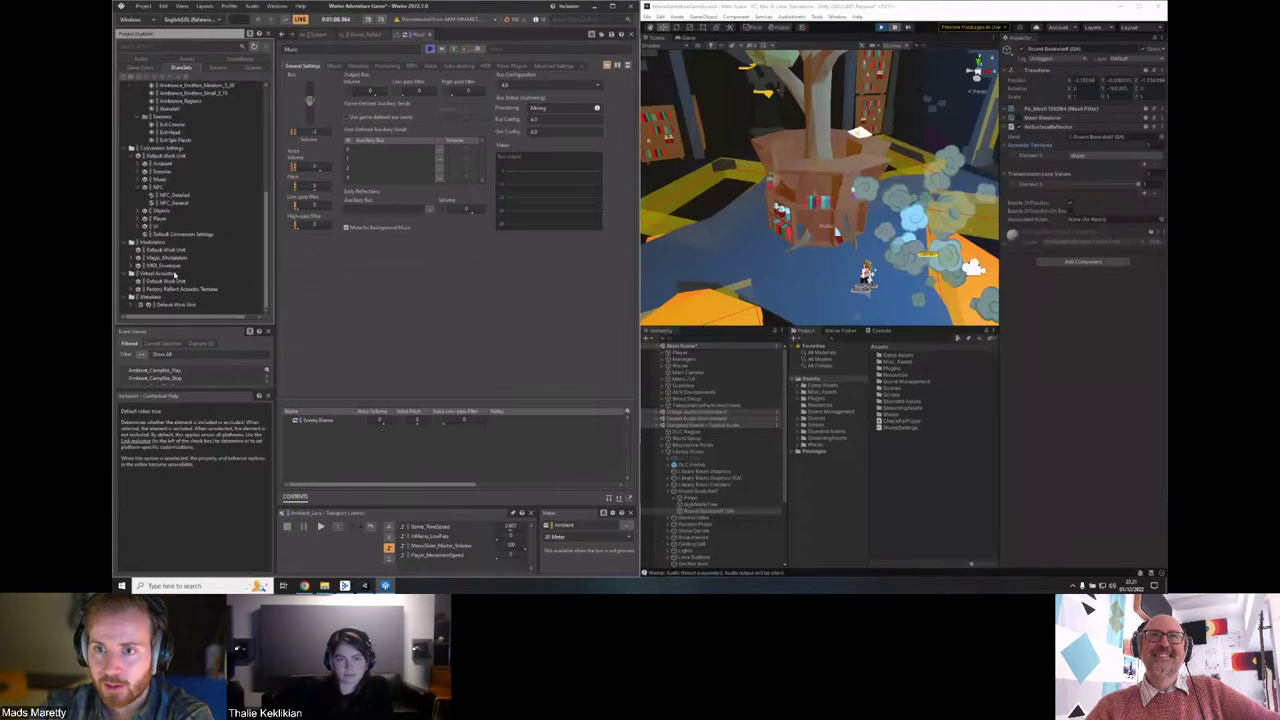
pyautogui.click(156, 273)
pyautogui.click(140, 289)
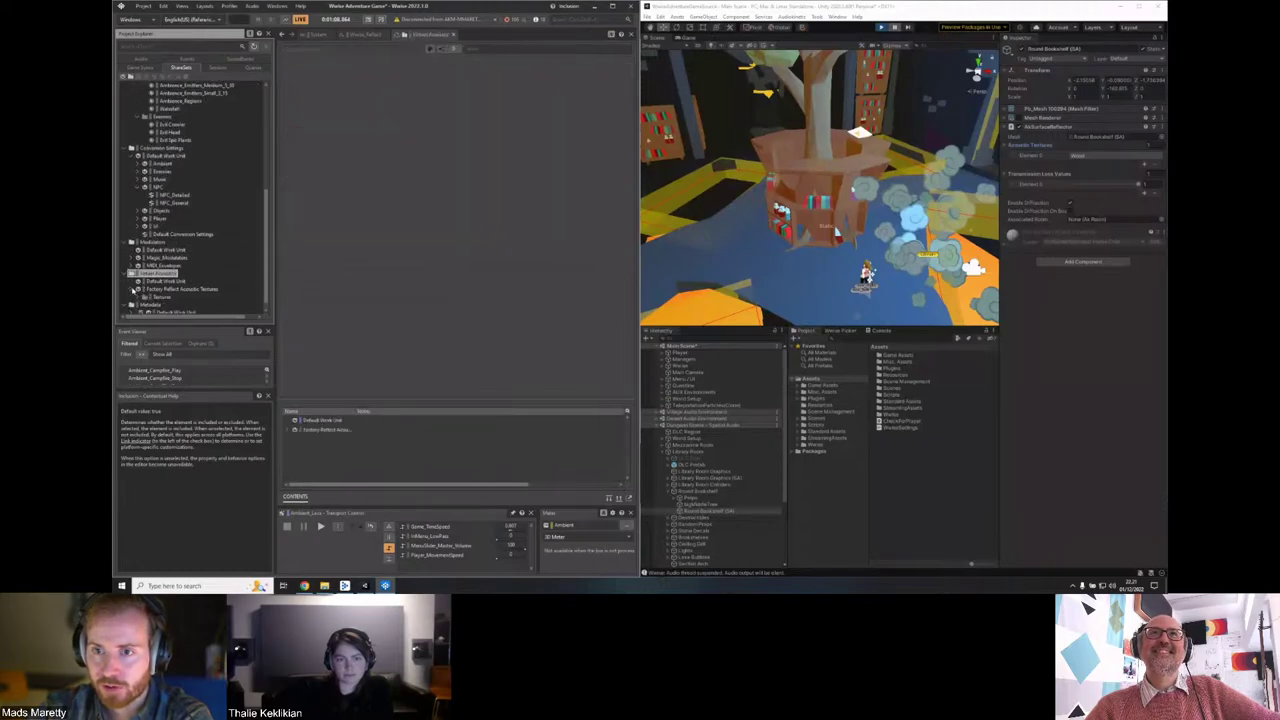
pyautogui.click(160, 297)
pyautogui.click(142, 298)
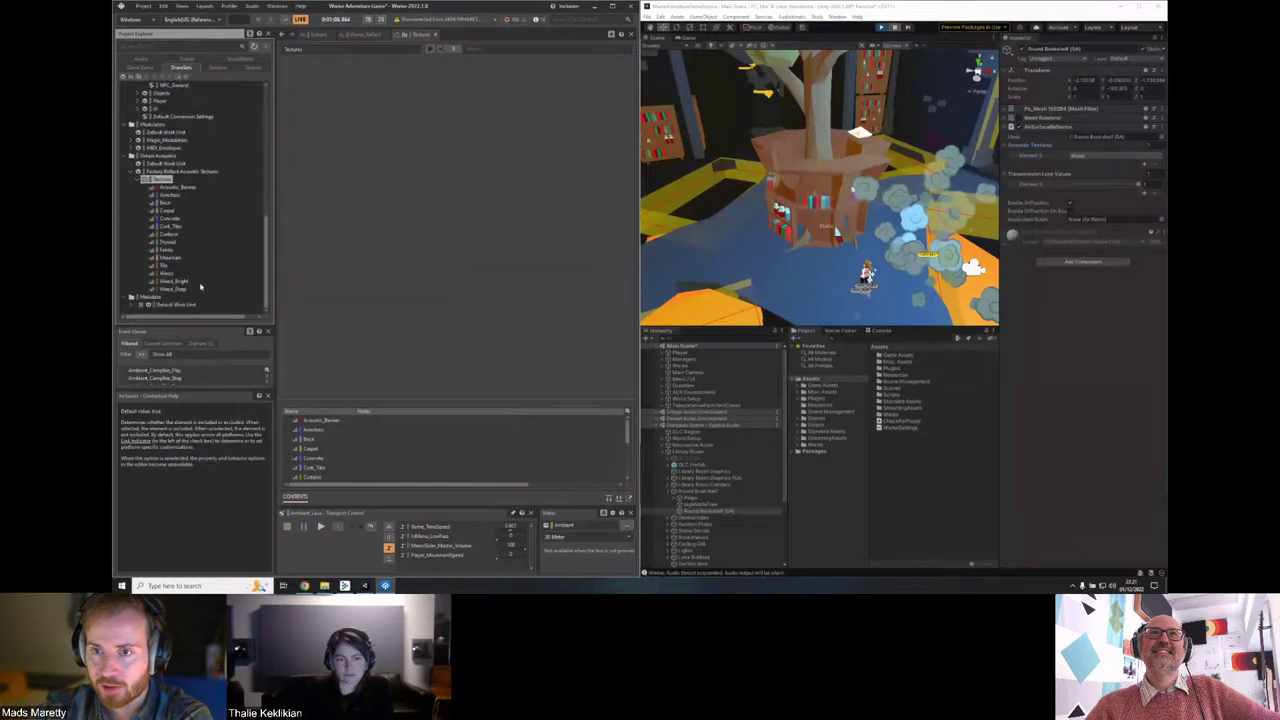
# Compare the frequency absorption settings of several acoustic textures, including Acoustic_Banner, Cork_Tiles and Wood.
pyautogui.click(170, 188)
pyautogui.click(168, 194)
pyautogui.click(168, 218)
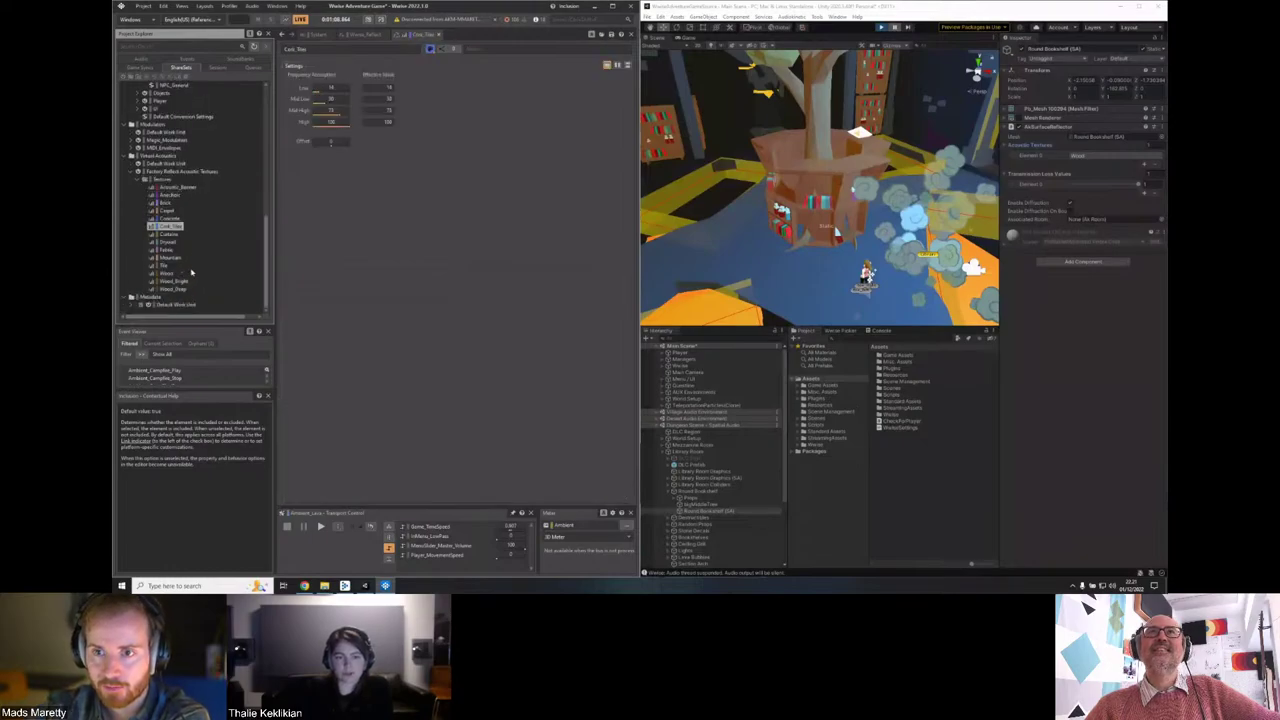
pyautogui.click(168, 257)
pyautogui.click(193, 272)
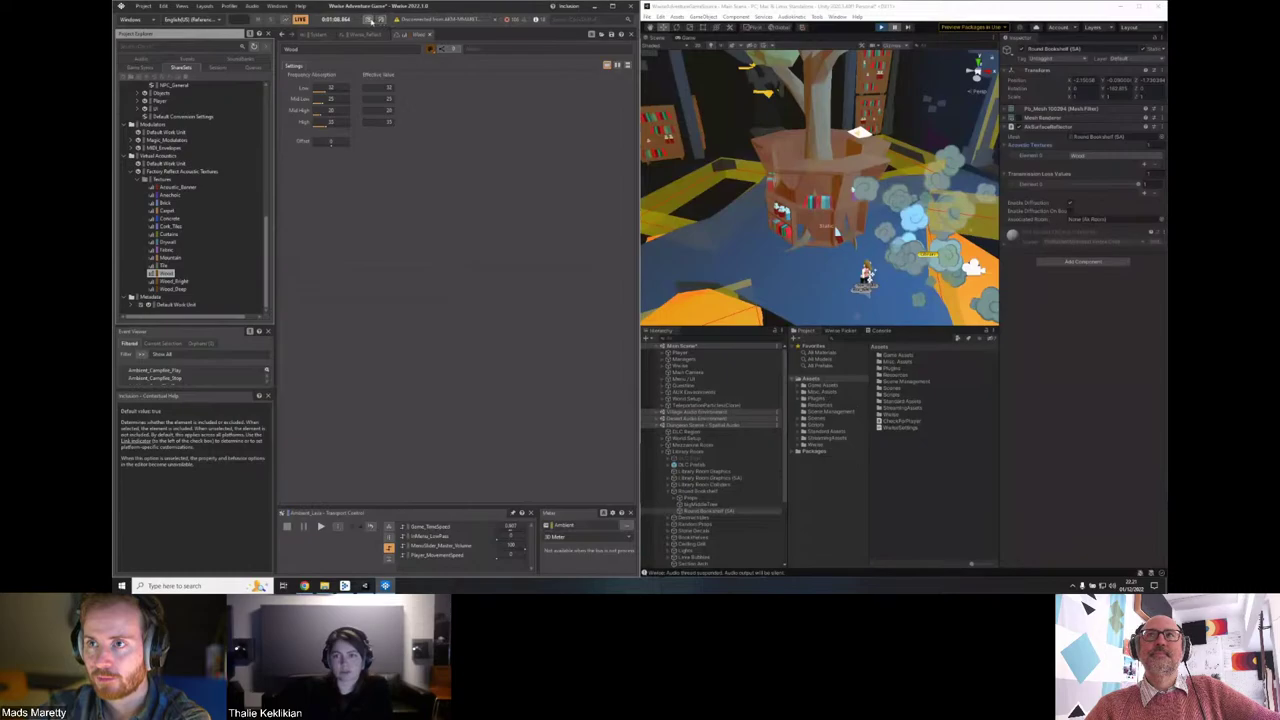
# Refresh the list of available remote connections to look for the running game, and close Wwise.
pyautogui.click(370, 20)
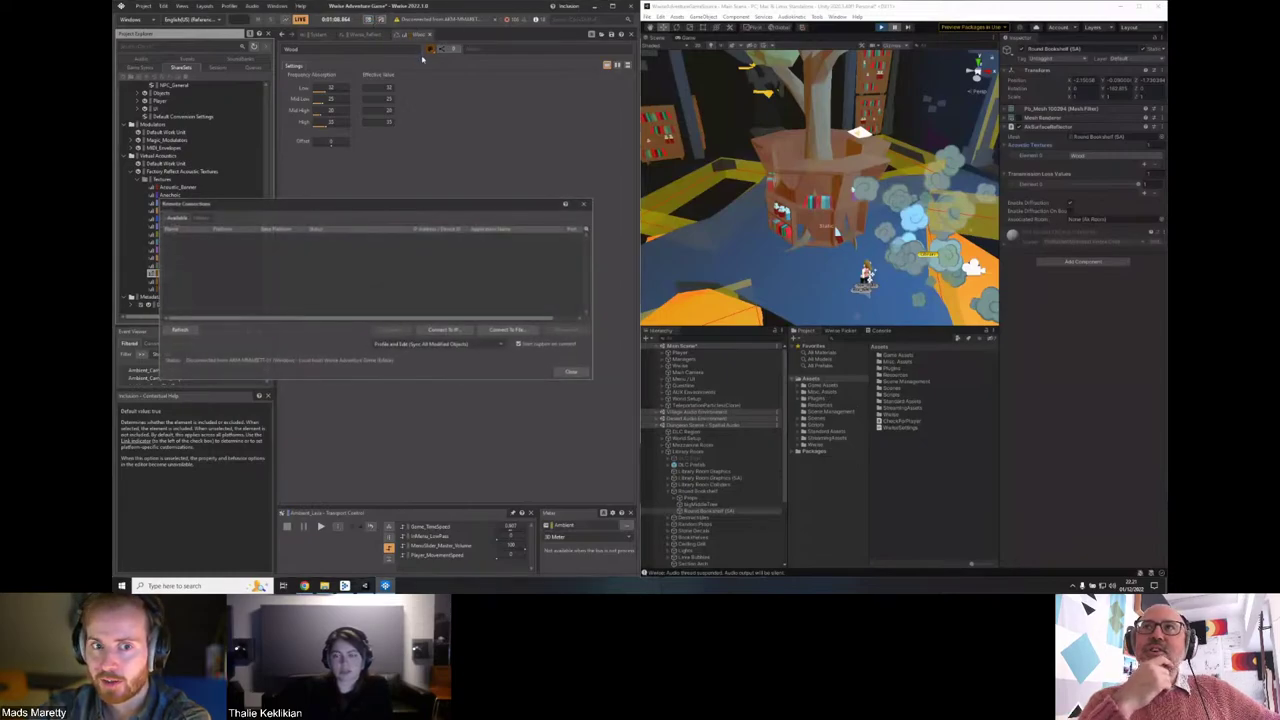
pyautogui.click(182, 330)
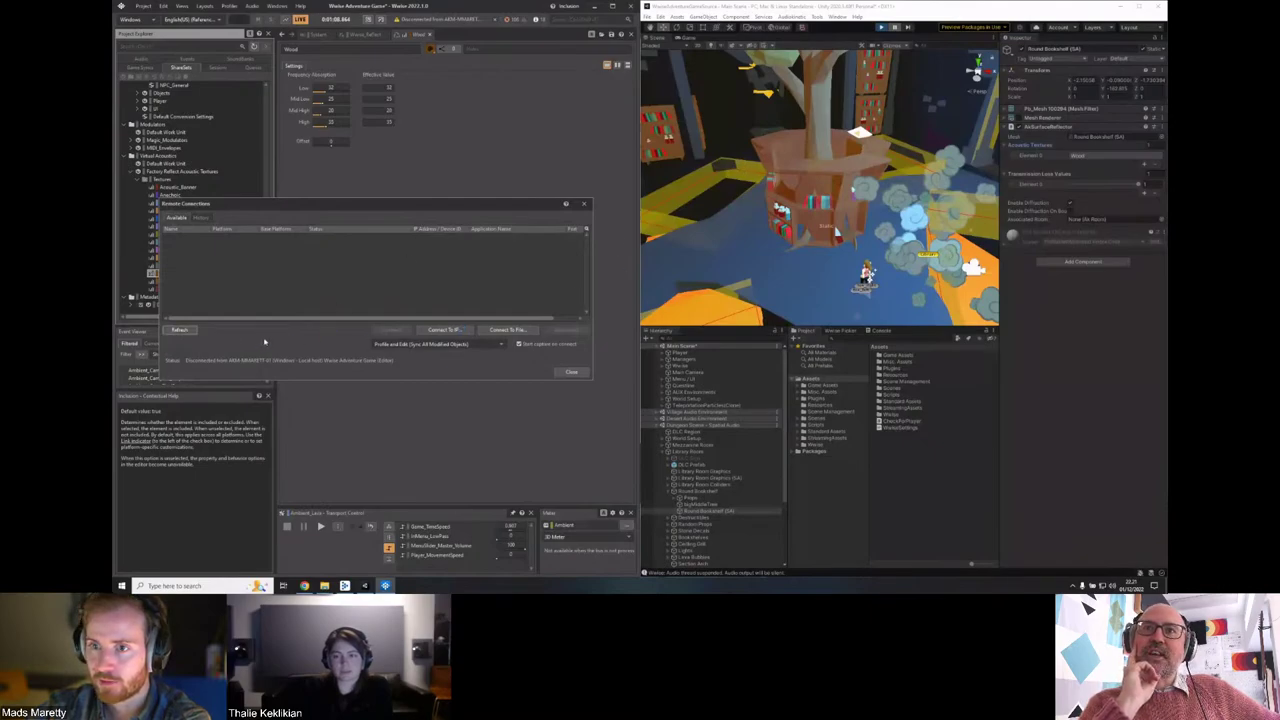
pyautogui.click(571, 372)
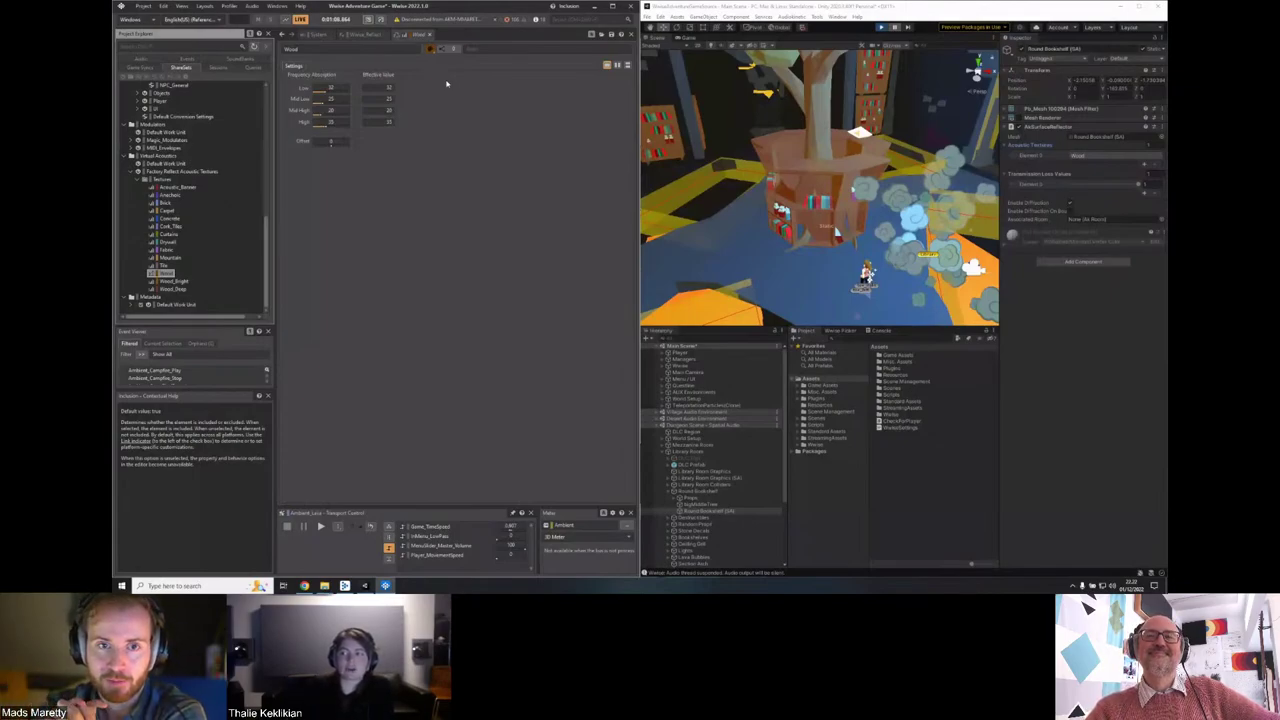
pyautogui.click(594, 6)
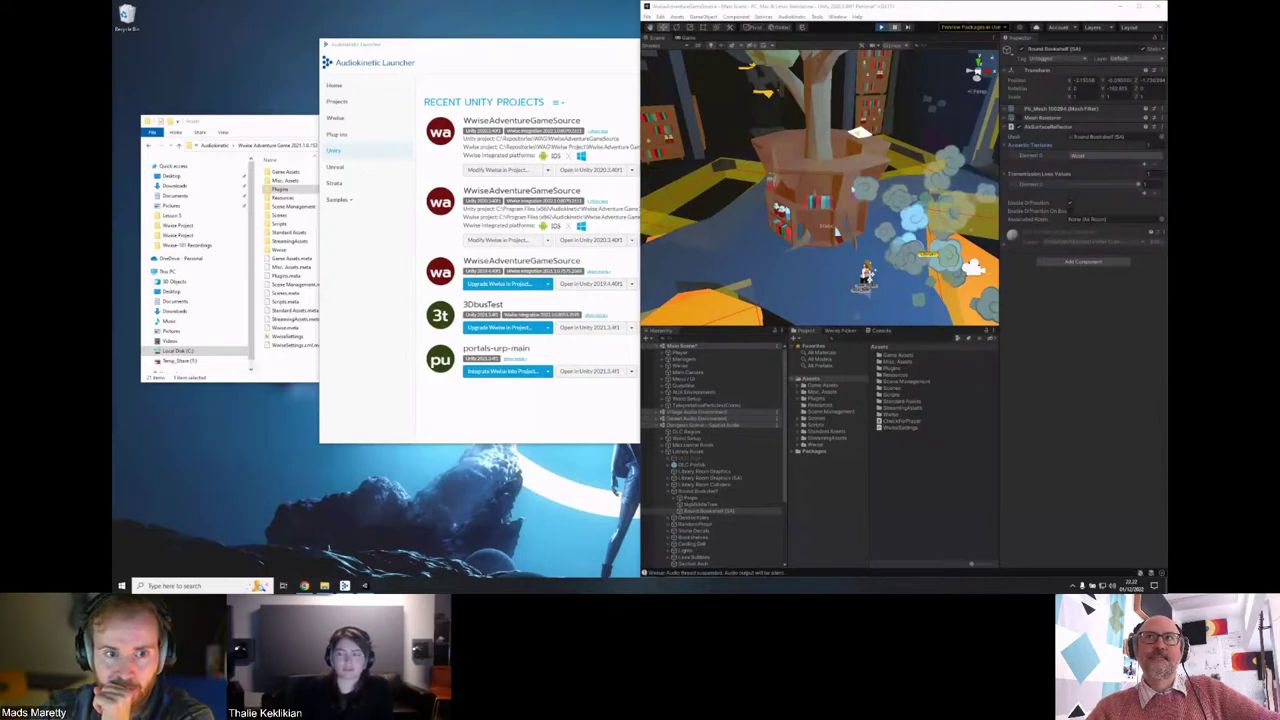
# Browse the acoustic textures selectable for Round Bookshelf (SA) without changing its texture, and inspect its Mesh Renderer and Mesh Filter.
pyautogui.click(1087, 158)
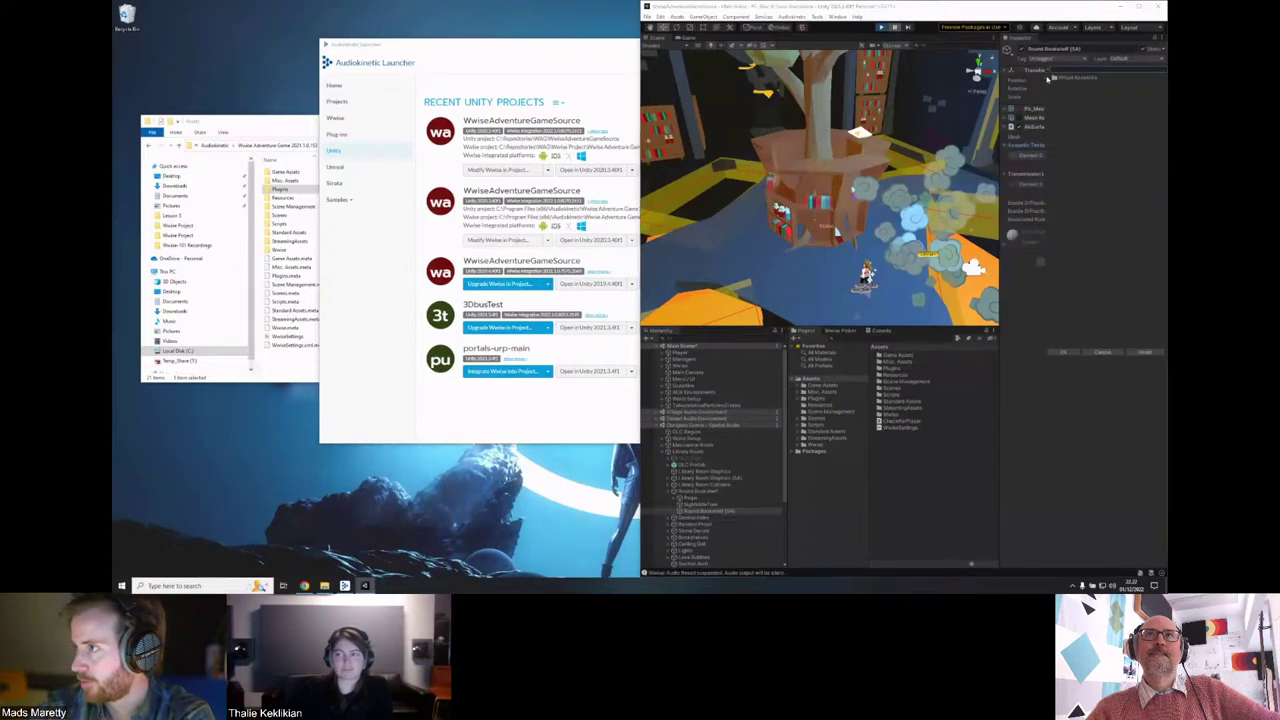
pyautogui.click(1049, 78)
pyautogui.click(1068, 98)
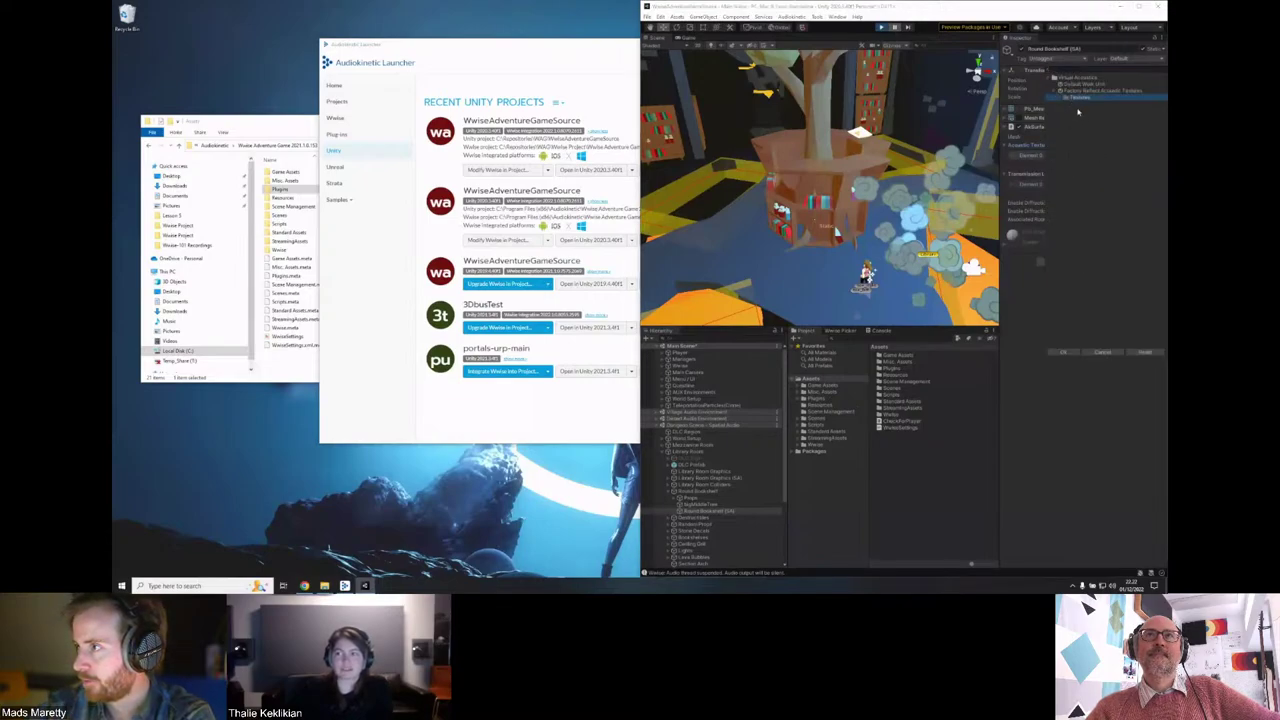
pyautogui.click(1103, 354)
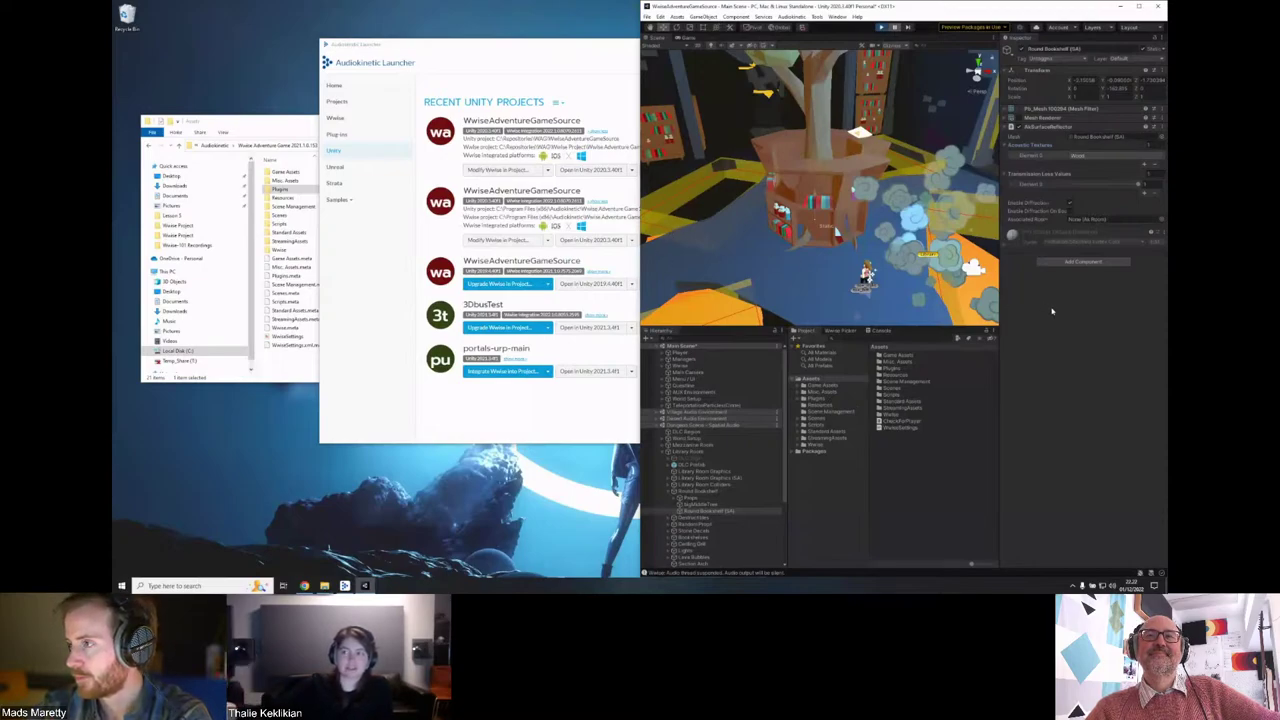
pyautogui.click(1036, 121)
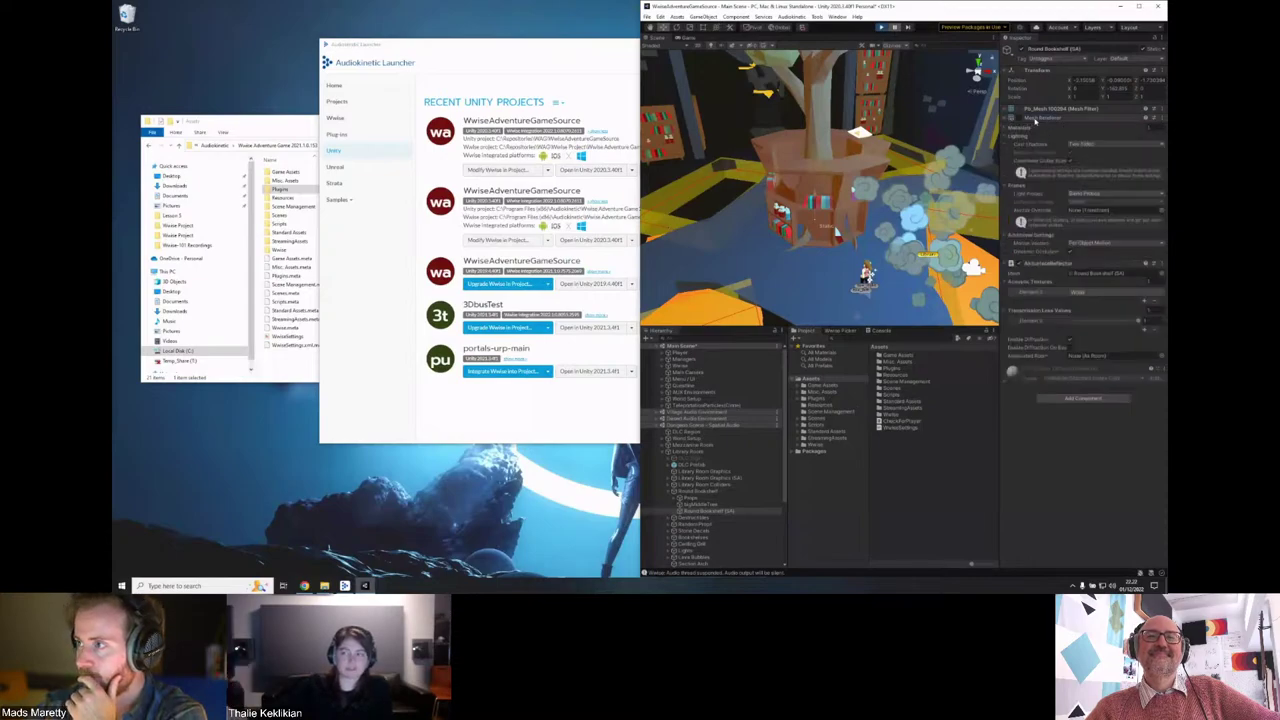
pyautogui.click(1038, 118)
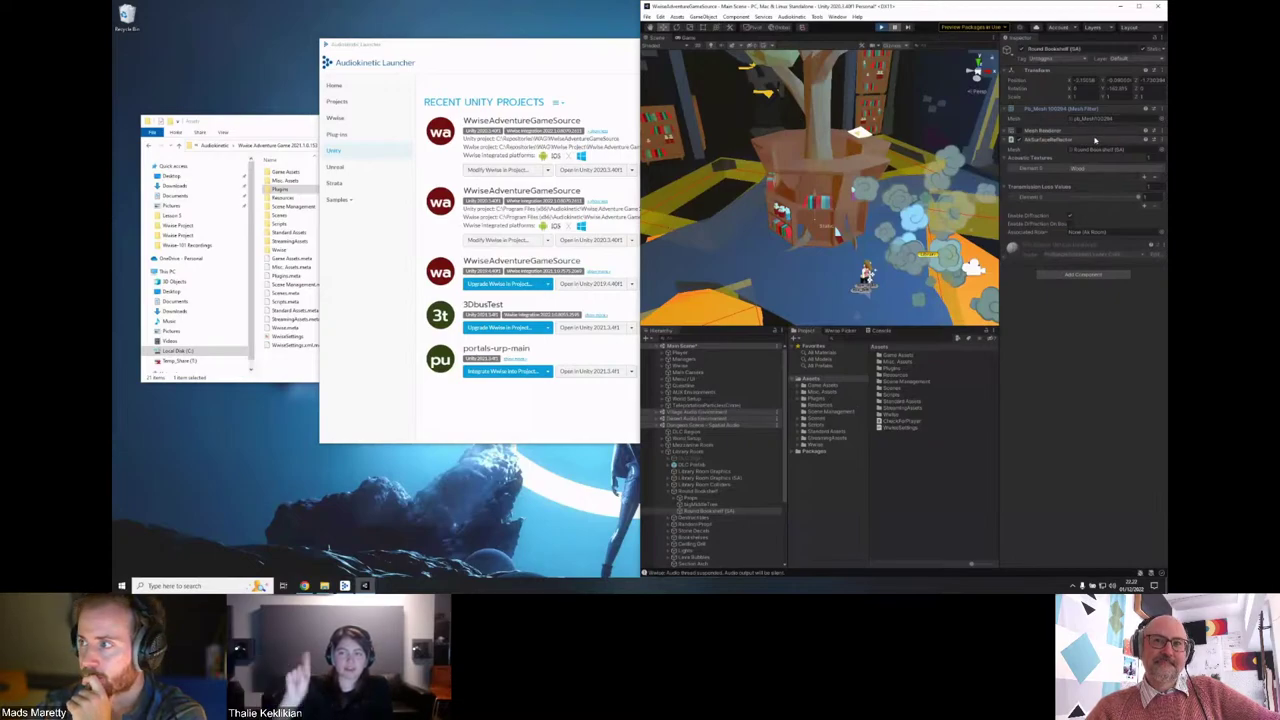
# Switch to the Audiokinetic Launcher, open the second WwiseAdventureGameSource project in Wwise, and fit the Wwise window beside Unity.
pyautogui.click(583, 44)
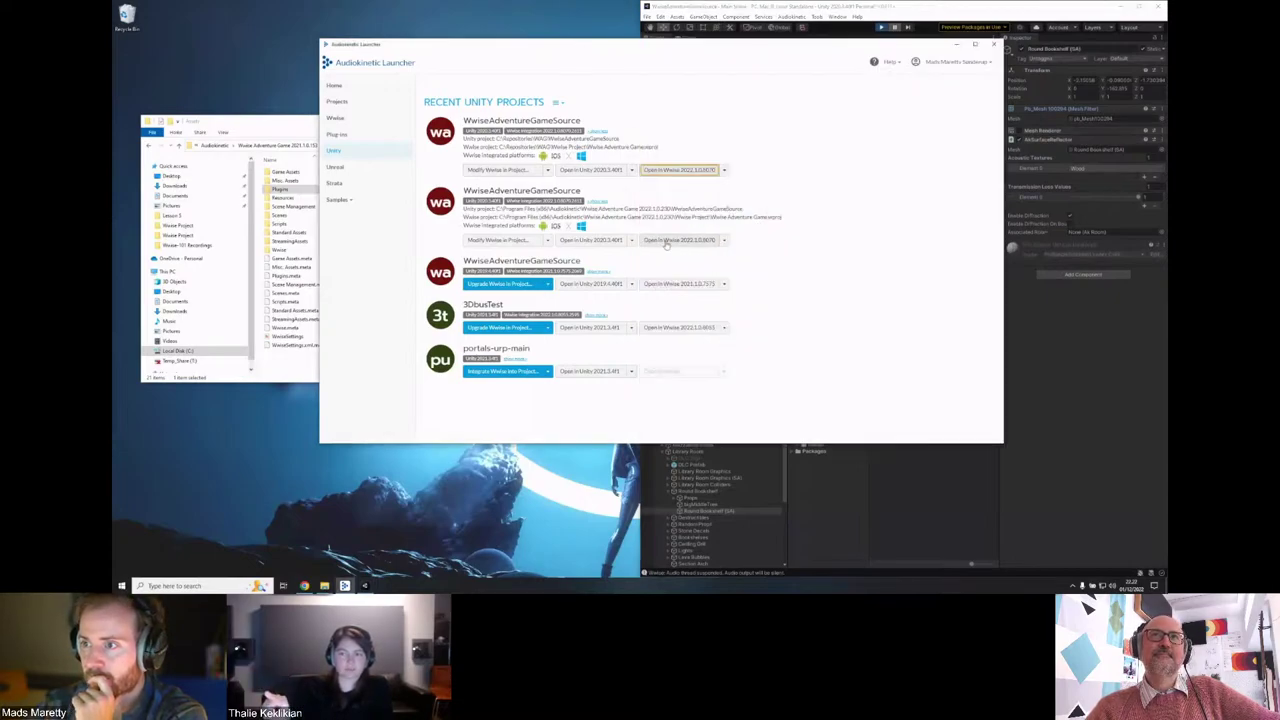
pyautogui.click(667, 244)
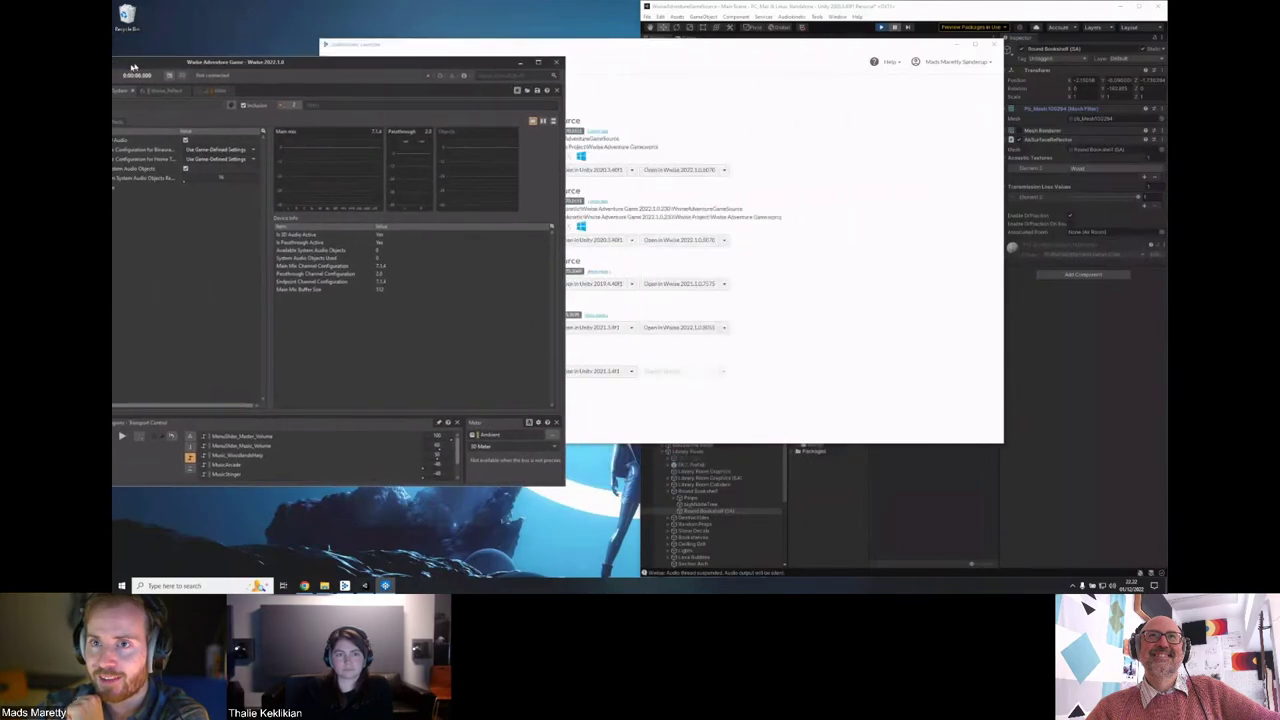
pyautogui.press('super+Left')
pyautogui.press('Right')
pyautogui.press('Right')
pyautogui.press('Return')
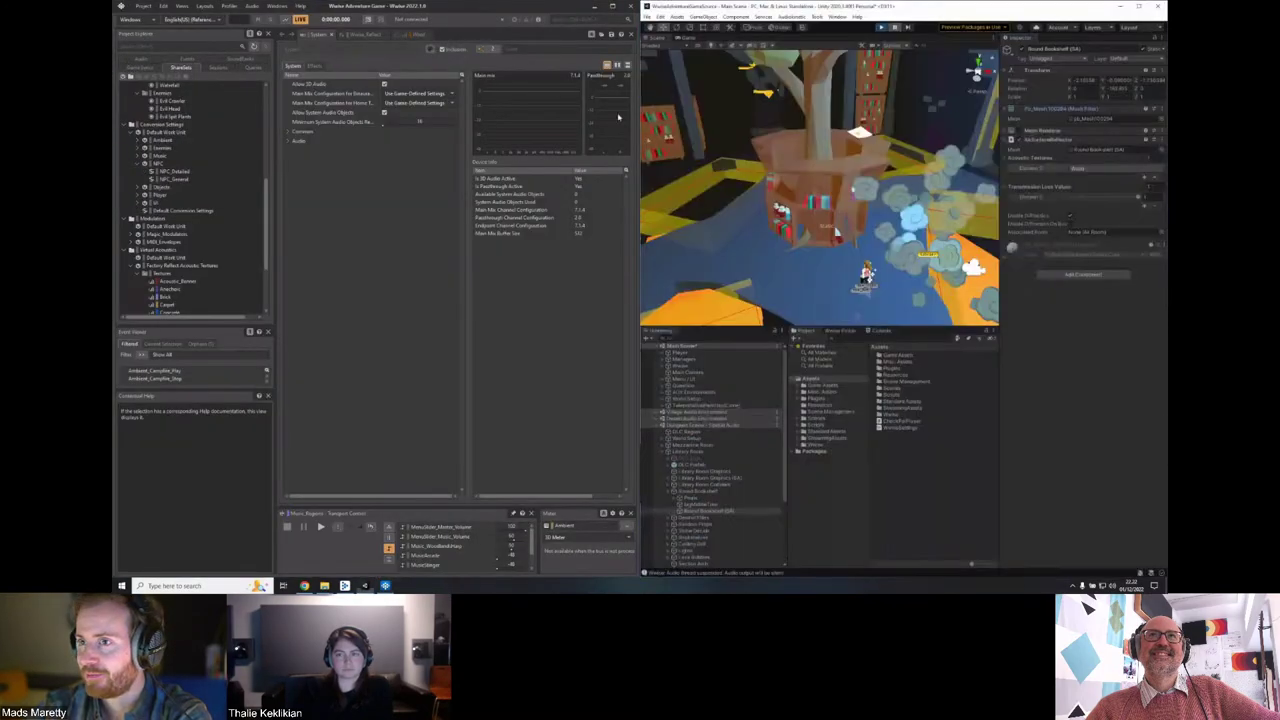
# Display the Wood acoustic texture's settings and switch Wwise to the layout with the Game Object 3D Viewer.
pyautogui.scroll(-3, 160, 274)
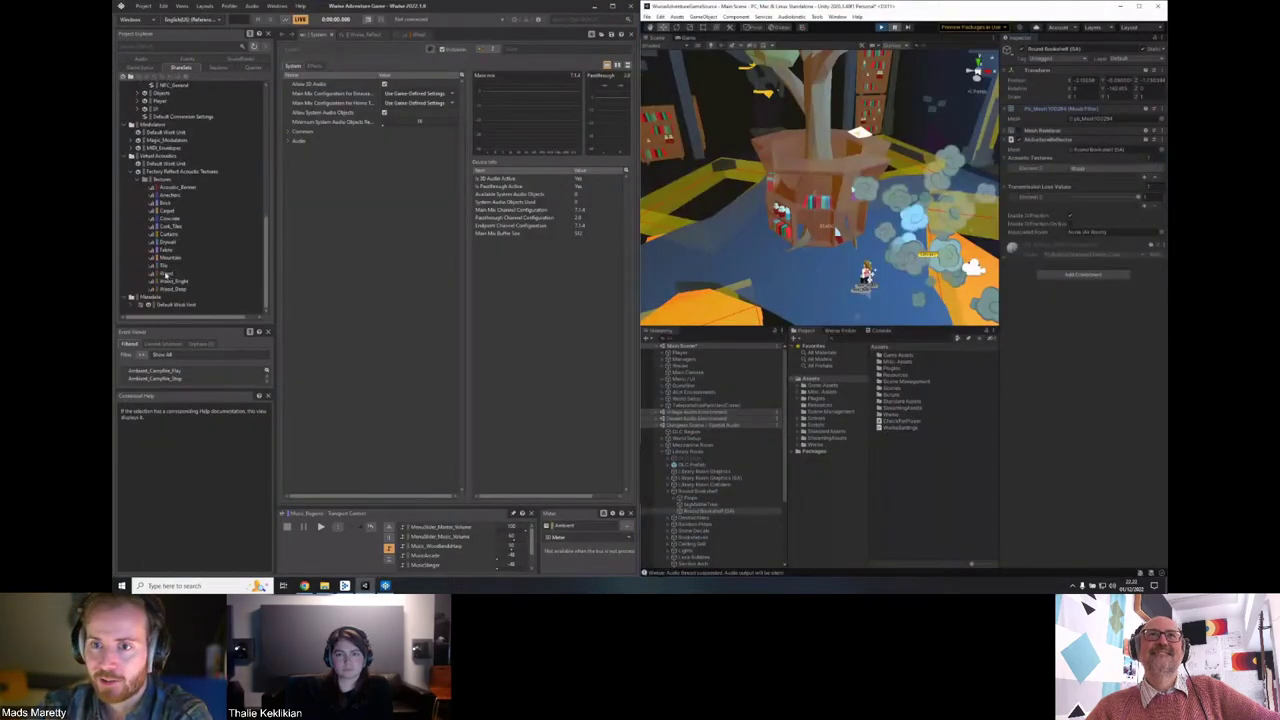
pyautogui.click(165, 273)
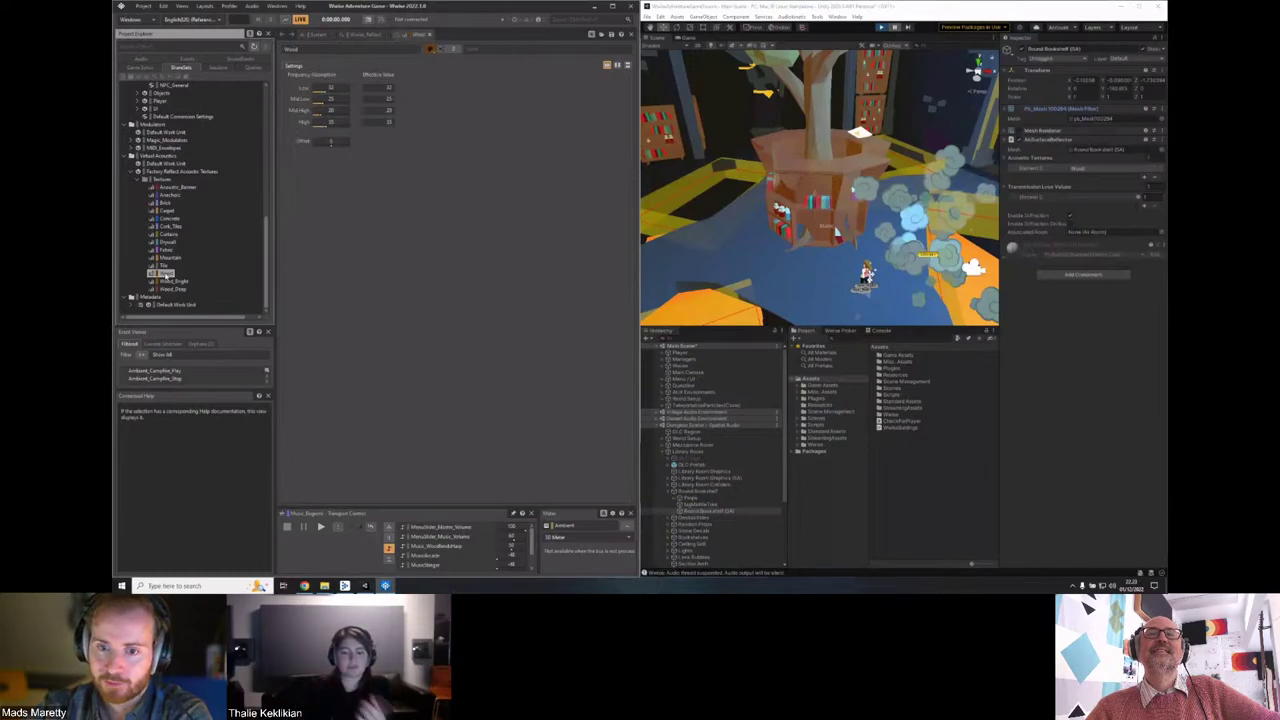
pyautogui.click(204, 6)
pyautogui.click(230, 78)
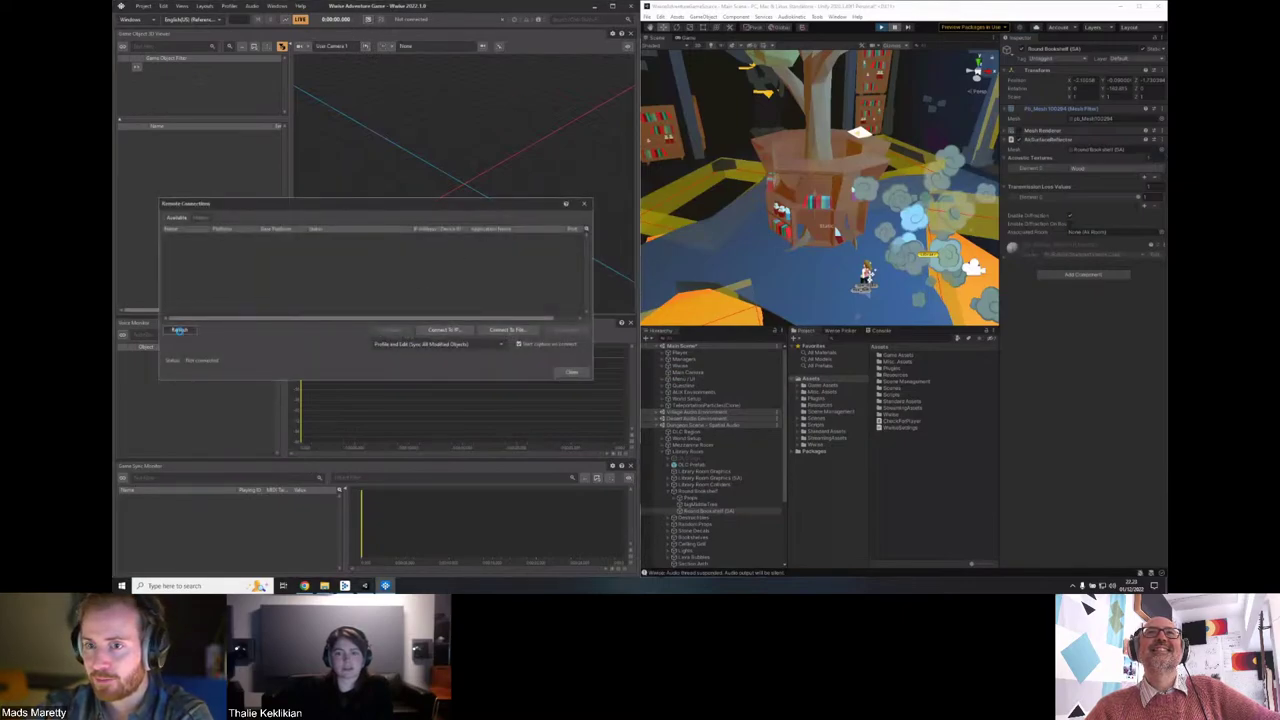
# Refresh the available remote connections, try to toggle Unity's play mode, and close the Remote Connections window.
pyautogui.click(179, 330)
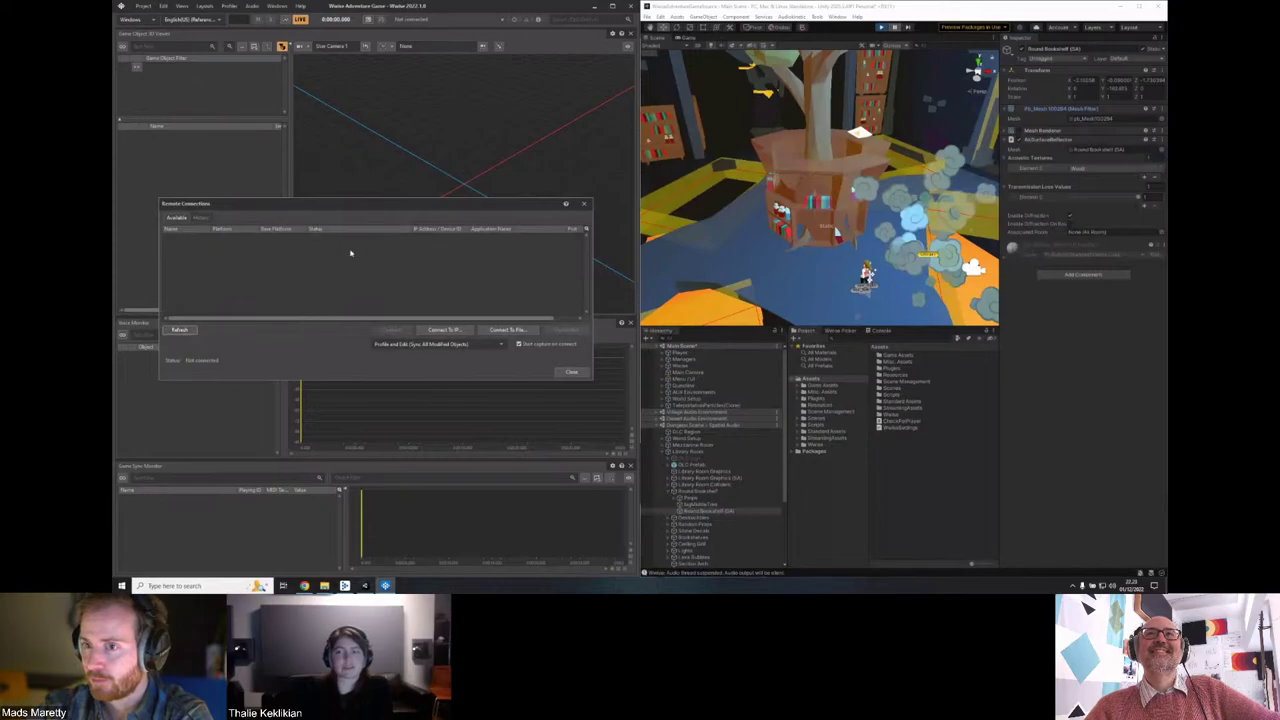
pyautogui.click(880, 28)
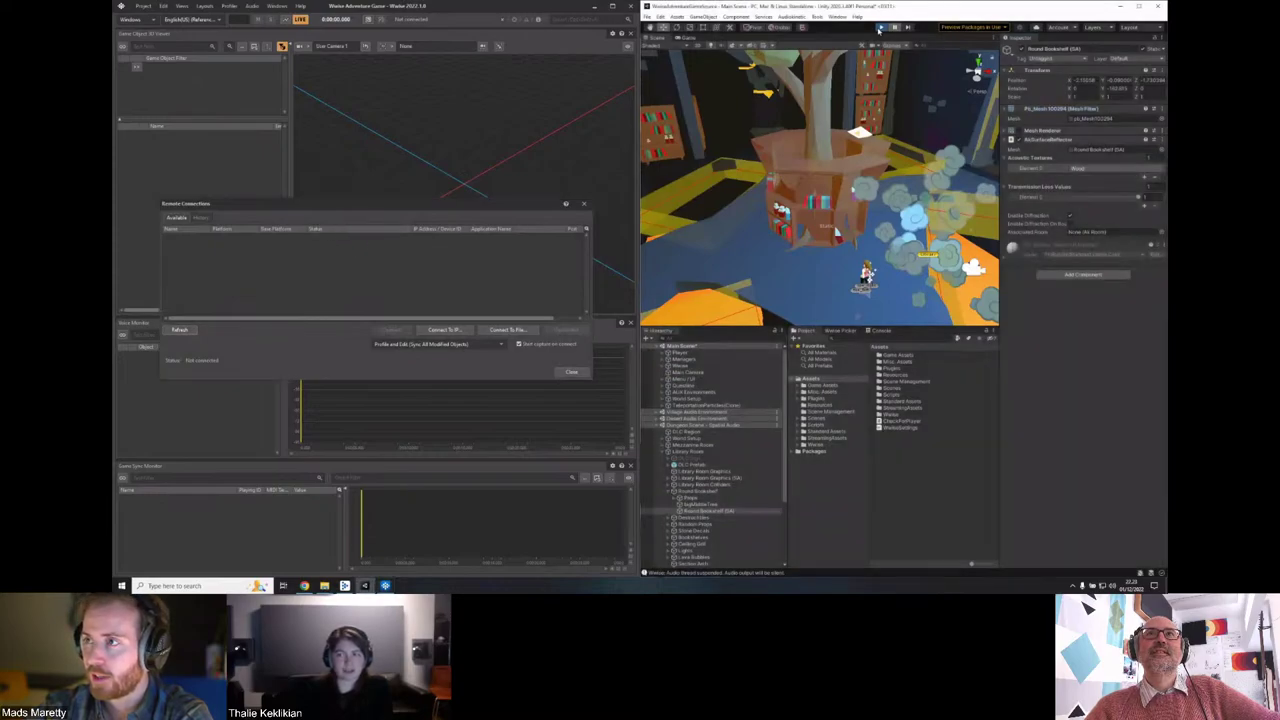
pyautogui.click(880, 28)
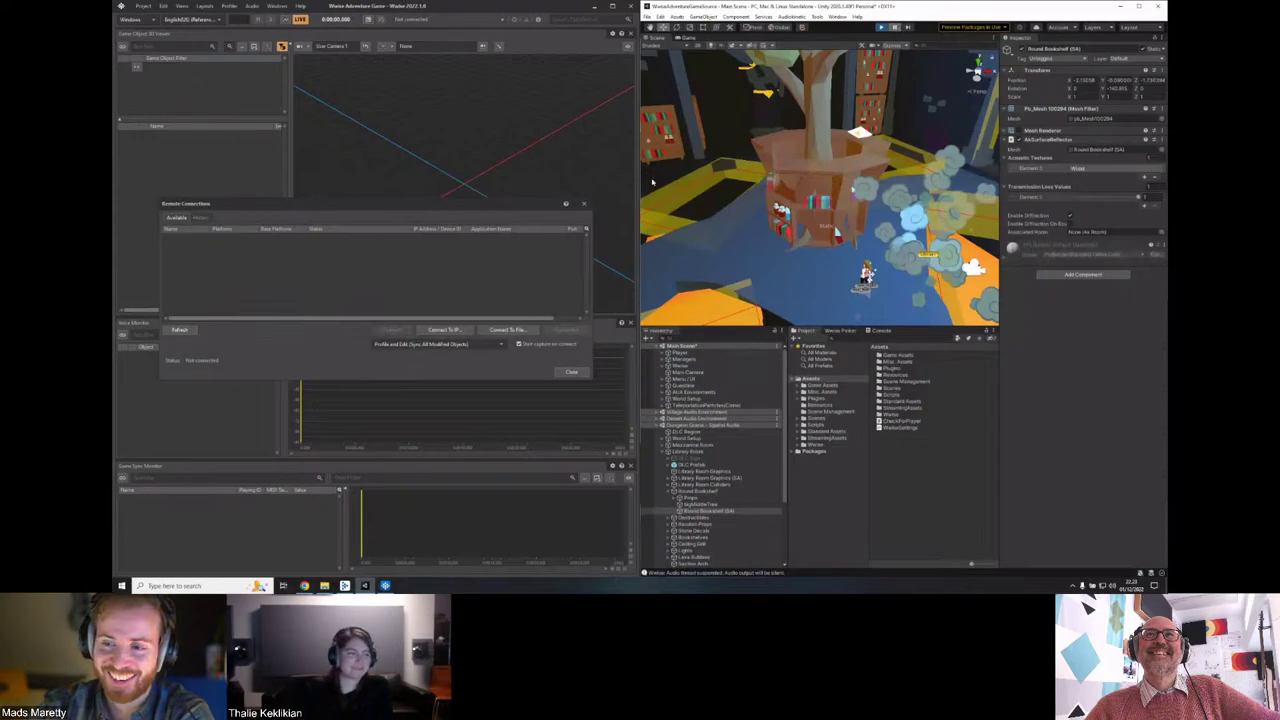
pyautogui.moveTo(486, 205); pyautogui.dragTo(472, 167)
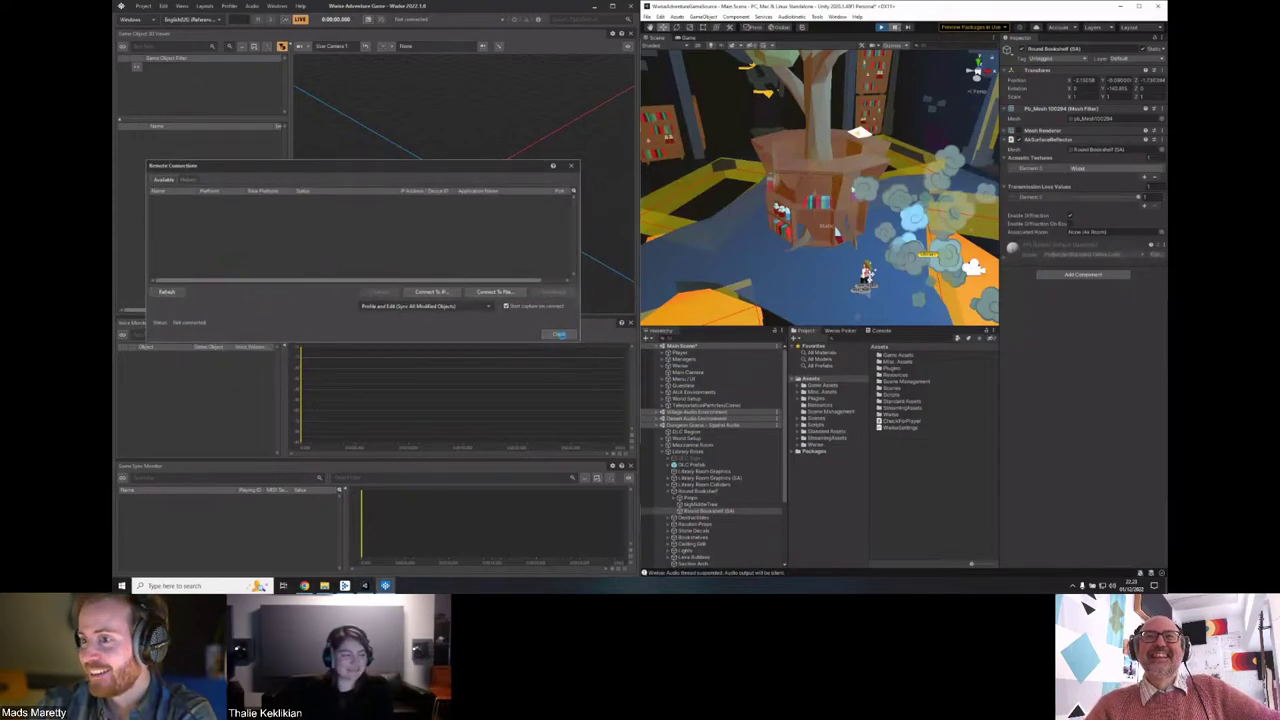
pyautogui.click(560, 334)
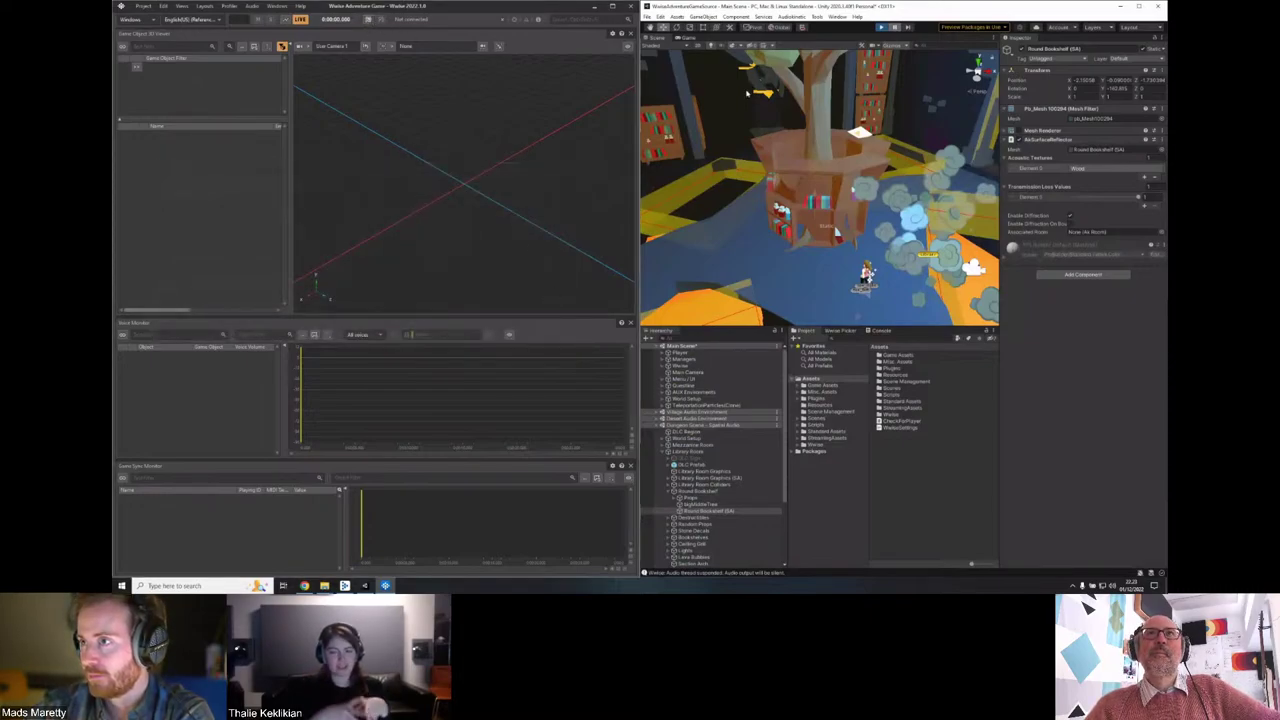
# Open the Remote Connections window in Wwise and close the unresponsive Unity editor.
pyautogui.press('F8')
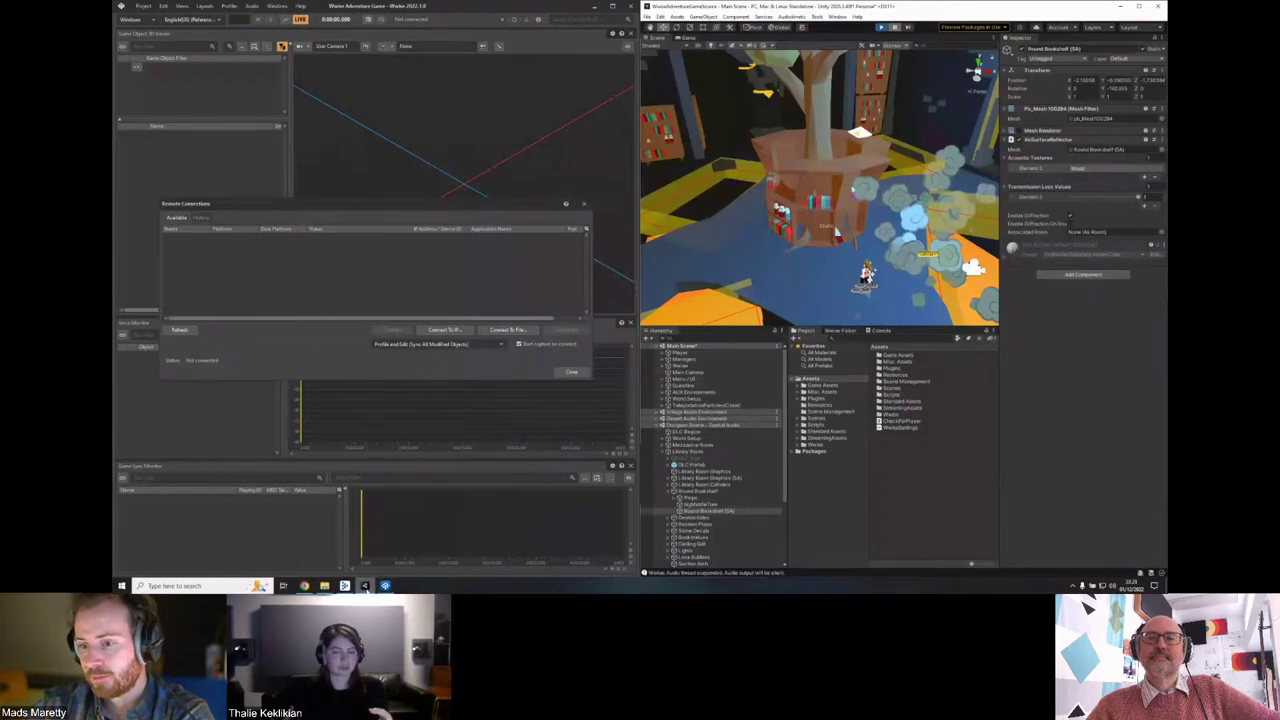
pyautogui.rightClick(367, 585)
pyautogui.click(344, 568)
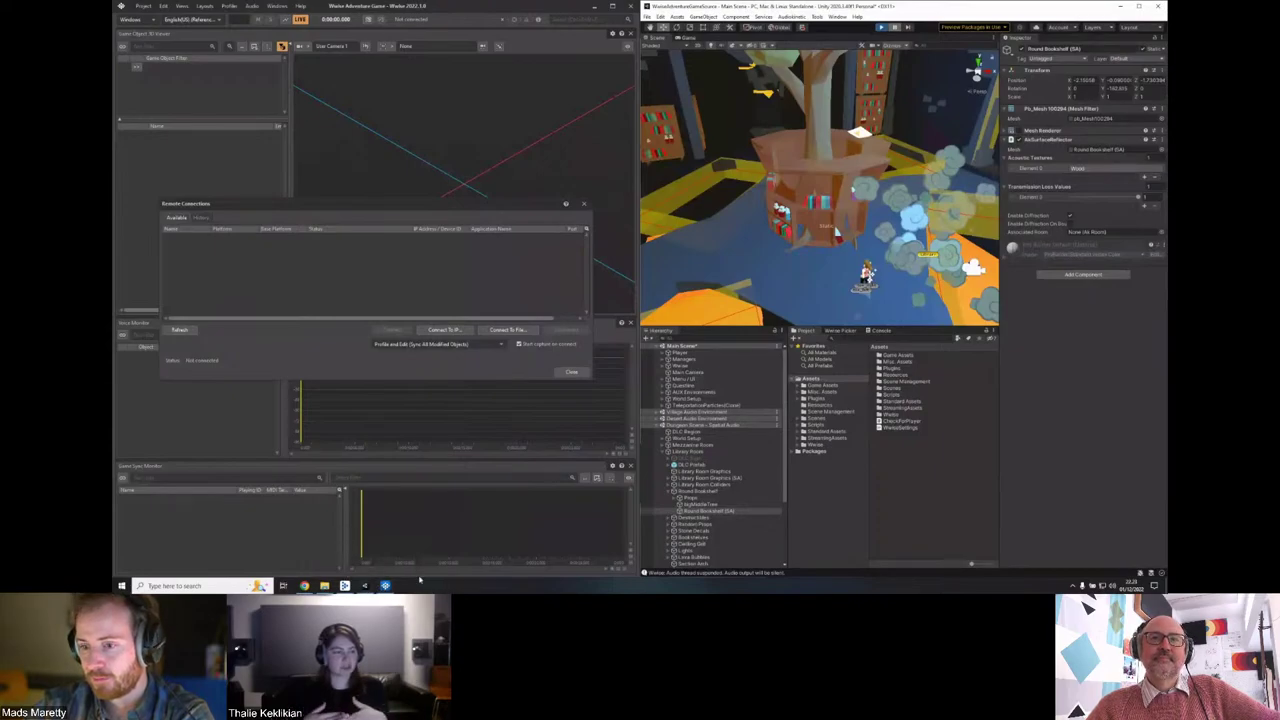
pyautogui.rightClick(440, 586)
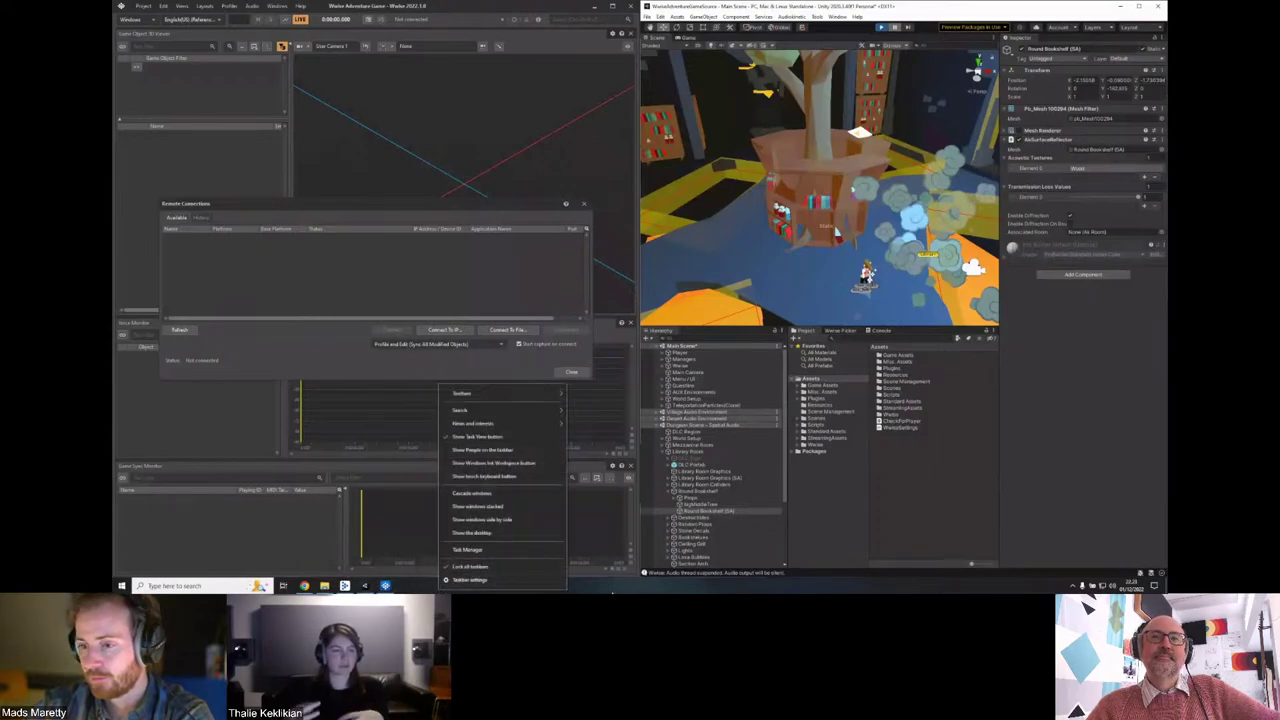
pyautogui.click(625, 593)
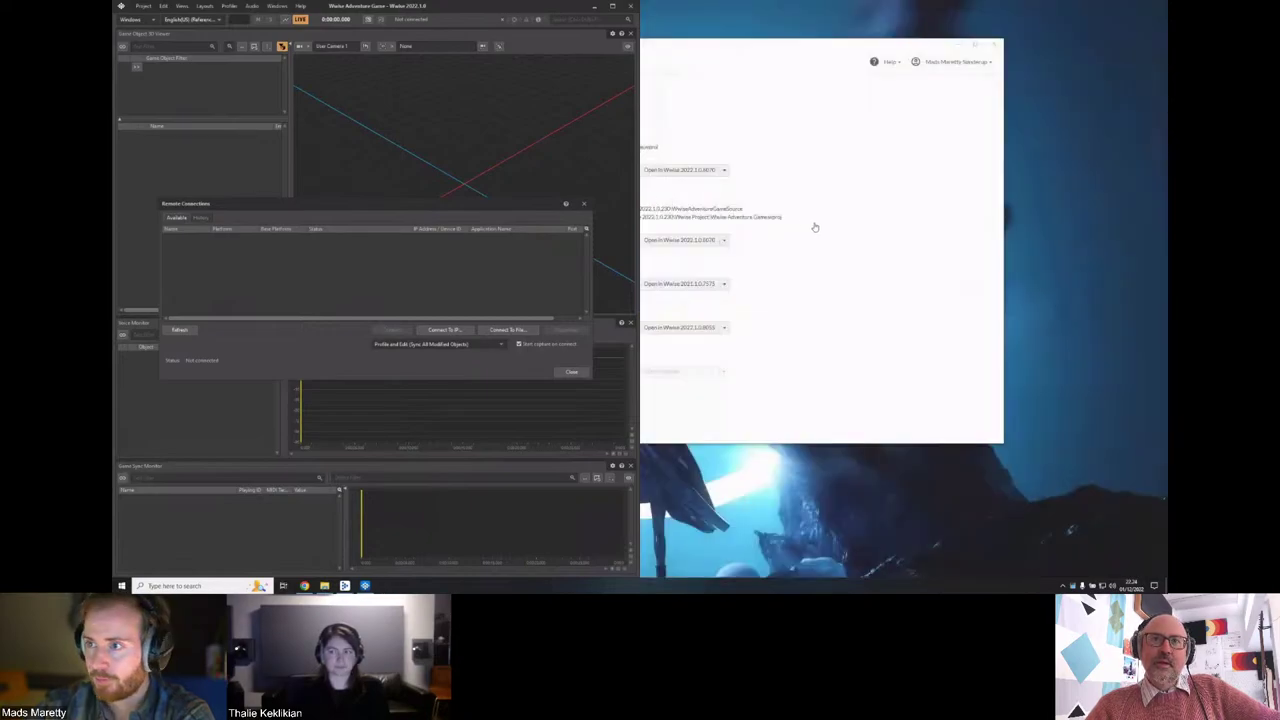
# Reopen WwiseAdventureGameSource in Unity 2020.3.40f1 from the Audiokinetic Launcher and switch back to Wwise.
pyautogui.click(604, 242)
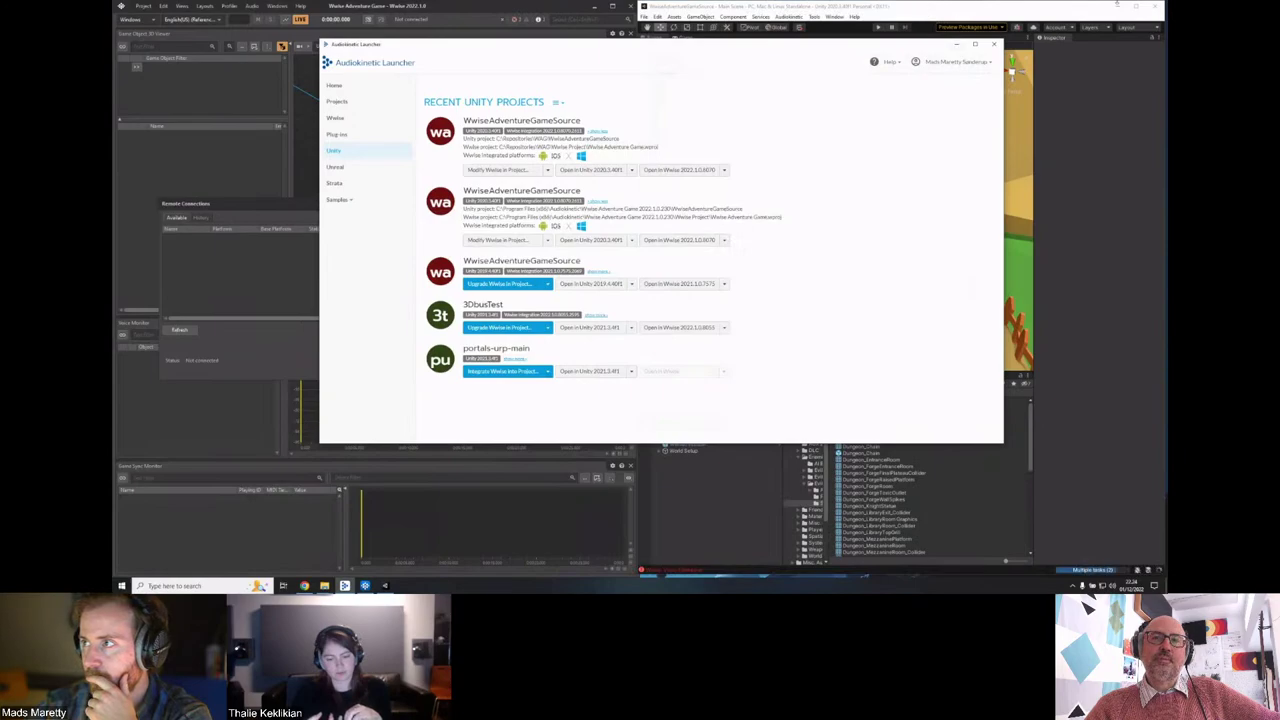
pyautogui.click(1130, 6)
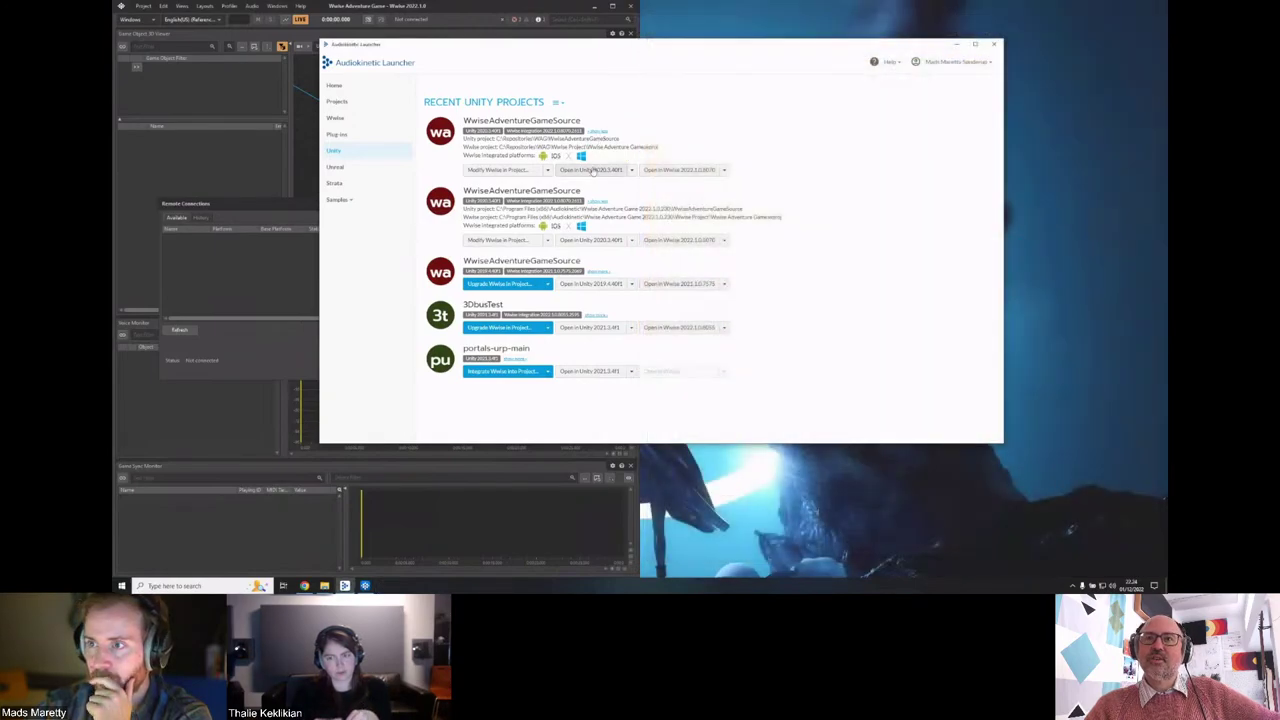
pyautogui.click(306, 216)
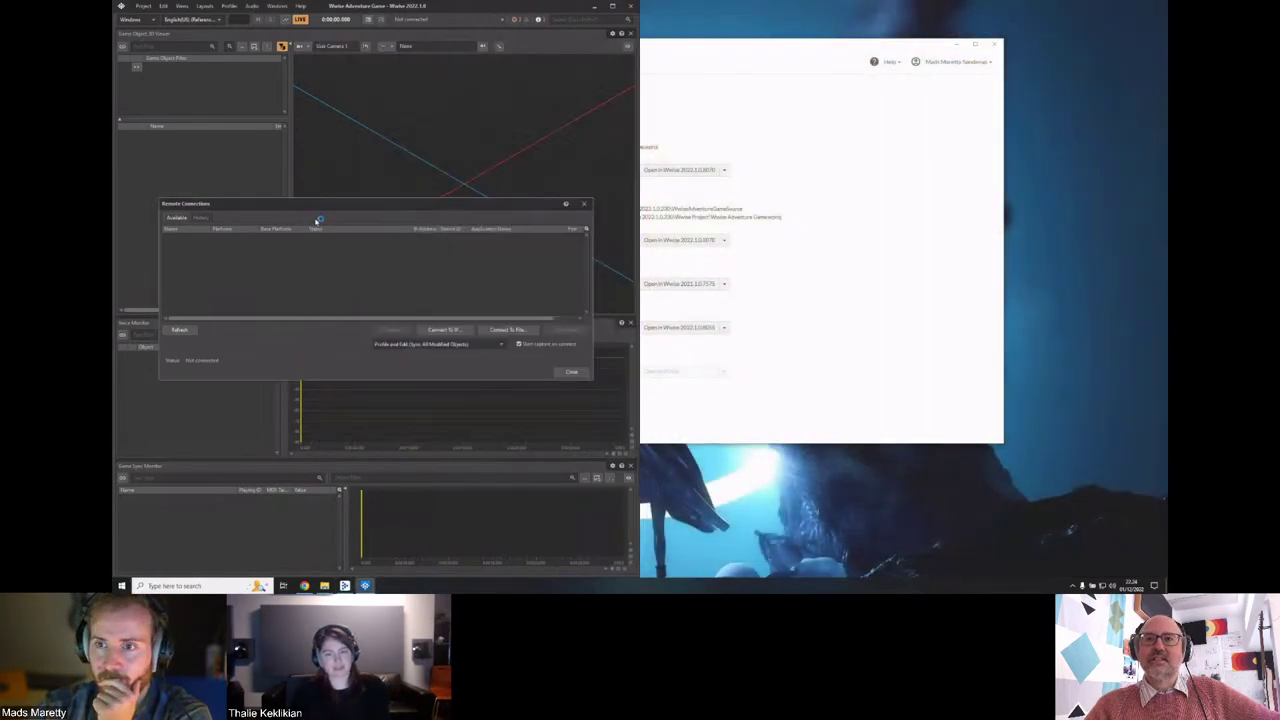
# Connect Wwise to the local Wwise Adventure Game (Editor) instance running in Unity.
pyautogui.click(571, 371)
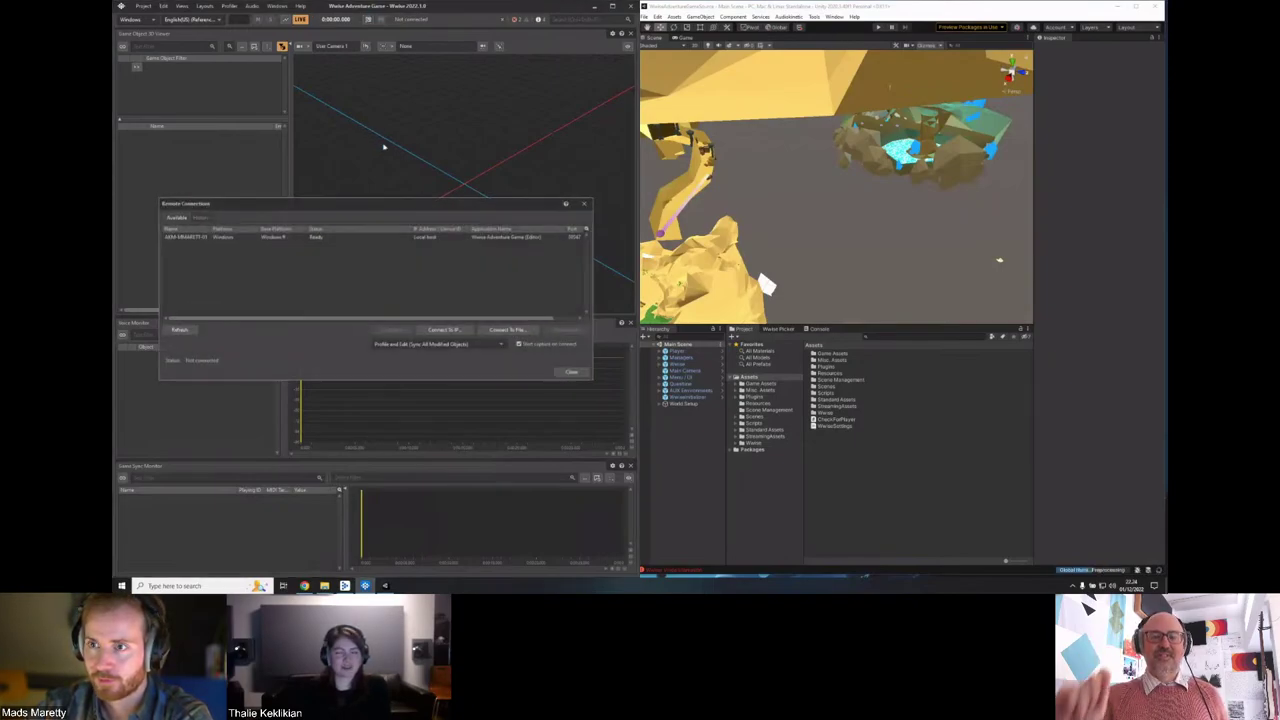
pyautogui.click(314, 236)
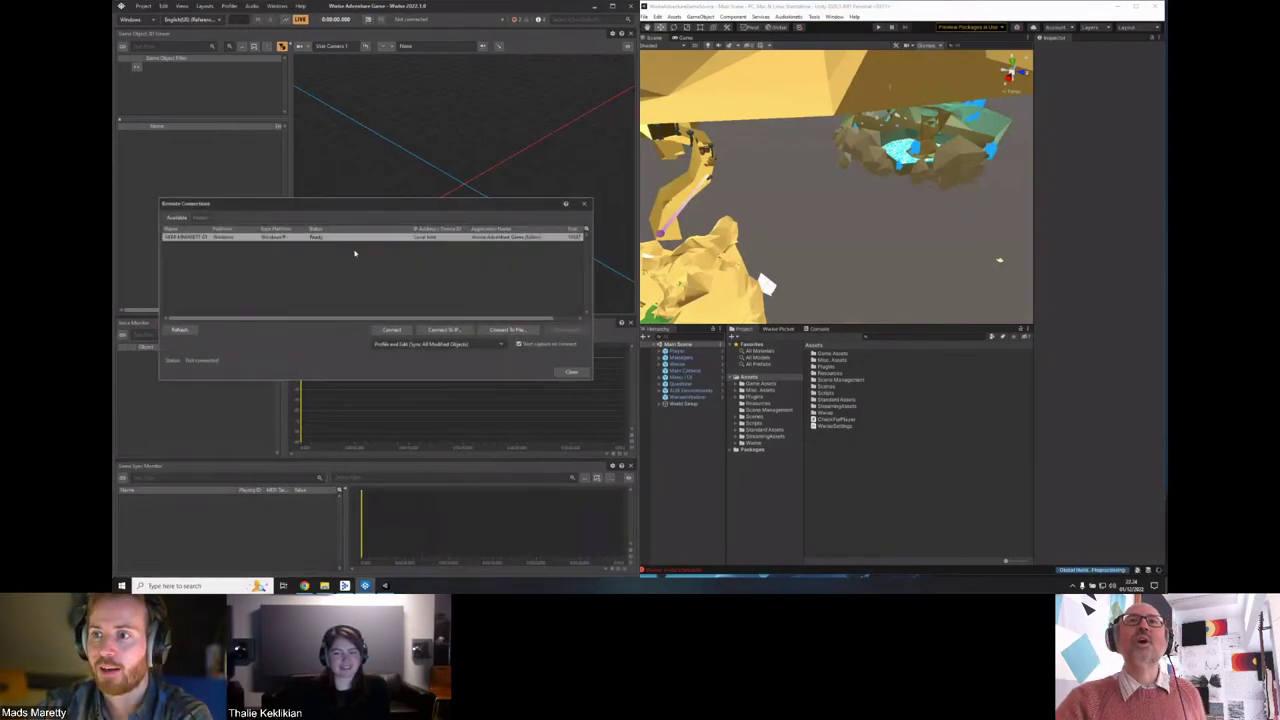
pyautogui.doubleClick(434, 243)
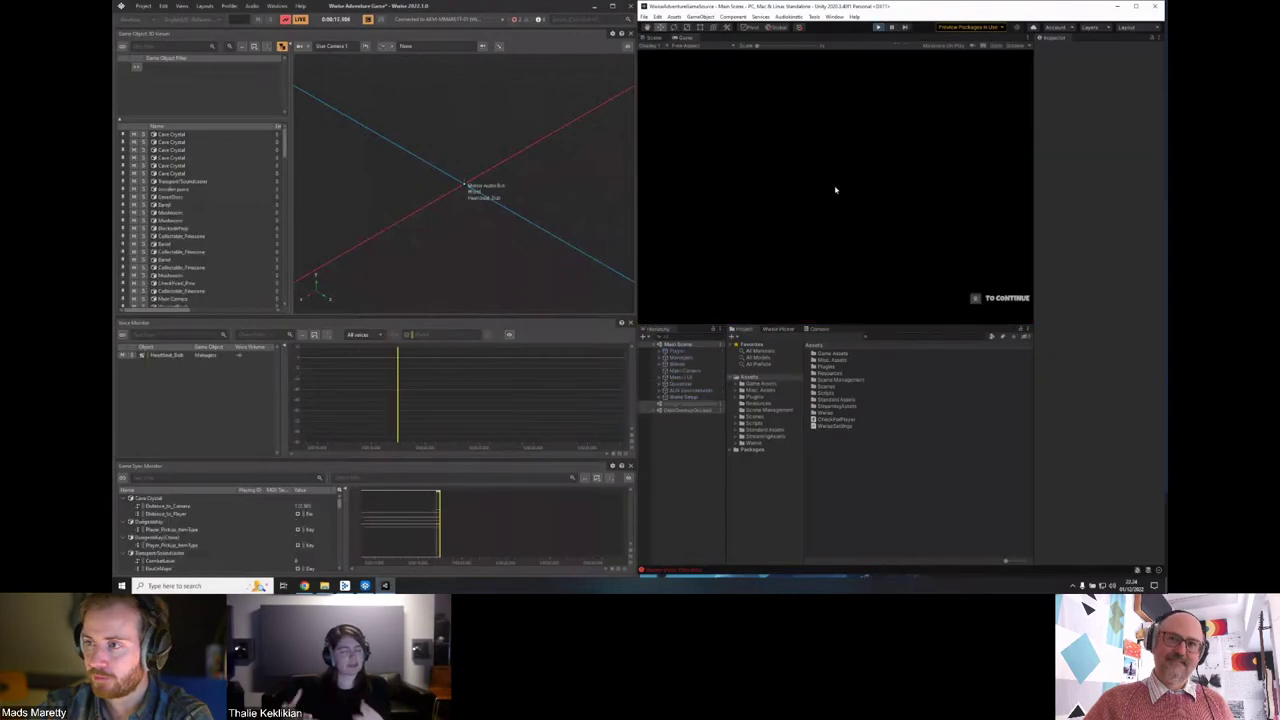
# Enable Spatial Audio in the game's audio settings and teleport the player to the dungeon.
pyautogui.press('Escape')
pyautogui.click(875, 88)
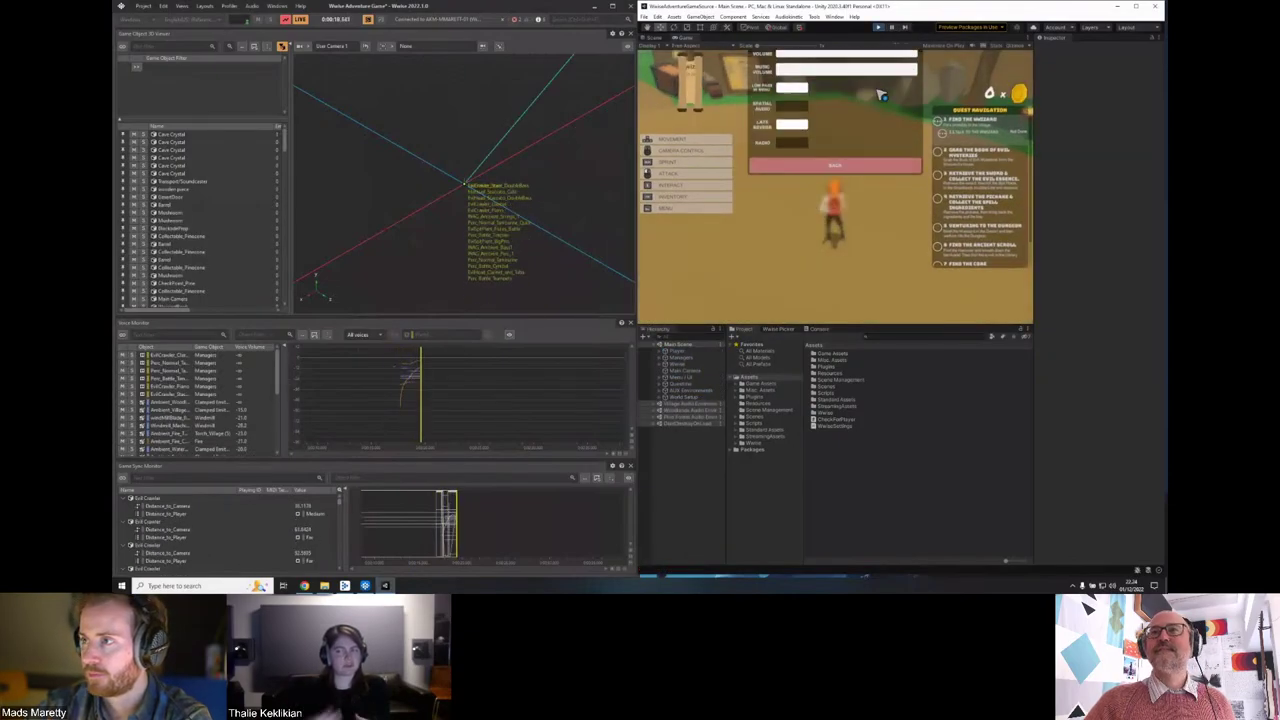
pyautogui.click(825, 212)
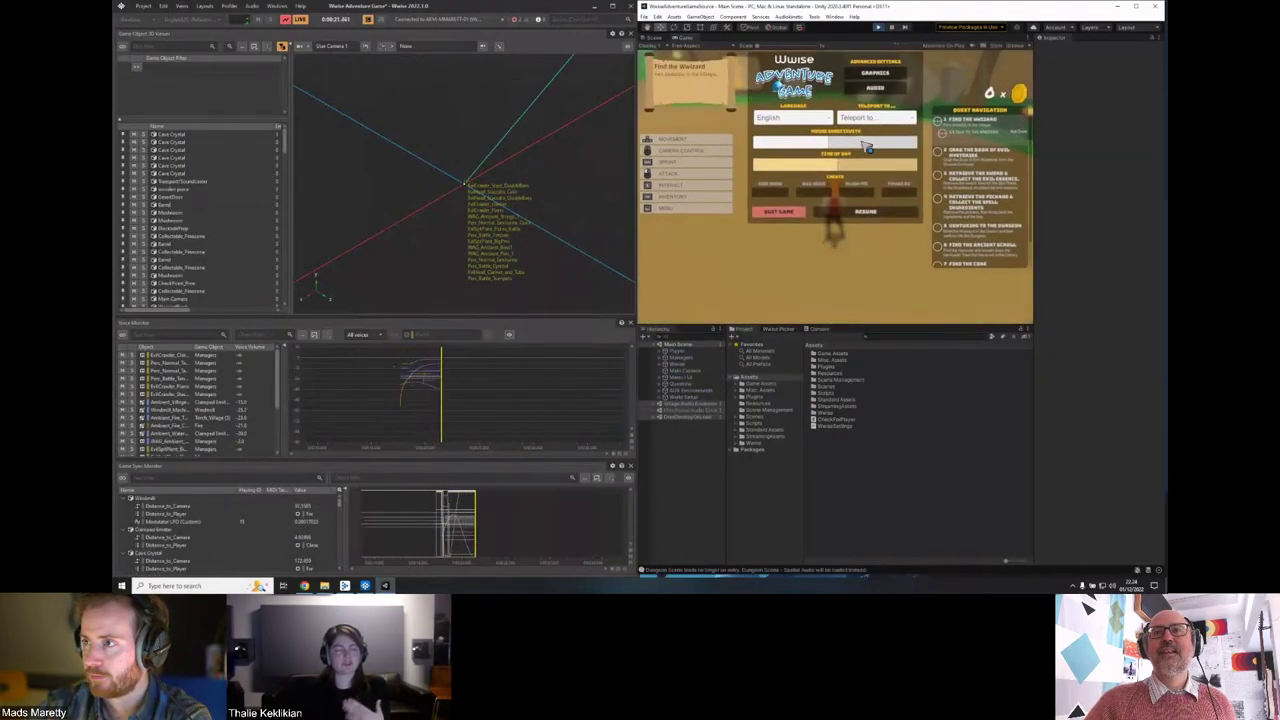
pyautogui.click(871, 123)
pyautogui.click(857, 189)
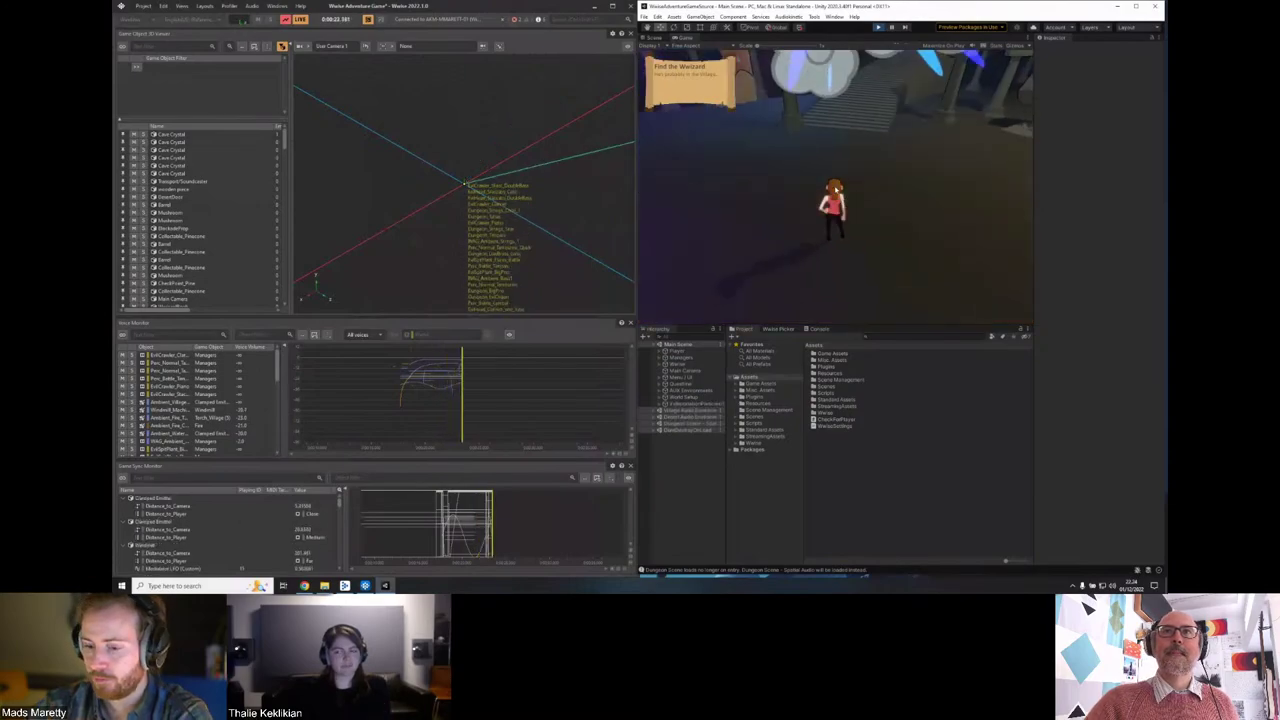
# Check the game's early reflection settings and examine the dungeon geometry and reflection paths in the Game Object 3D Viewer.
pyautogui.press('Escape')
pyautogui.click(887, 89)
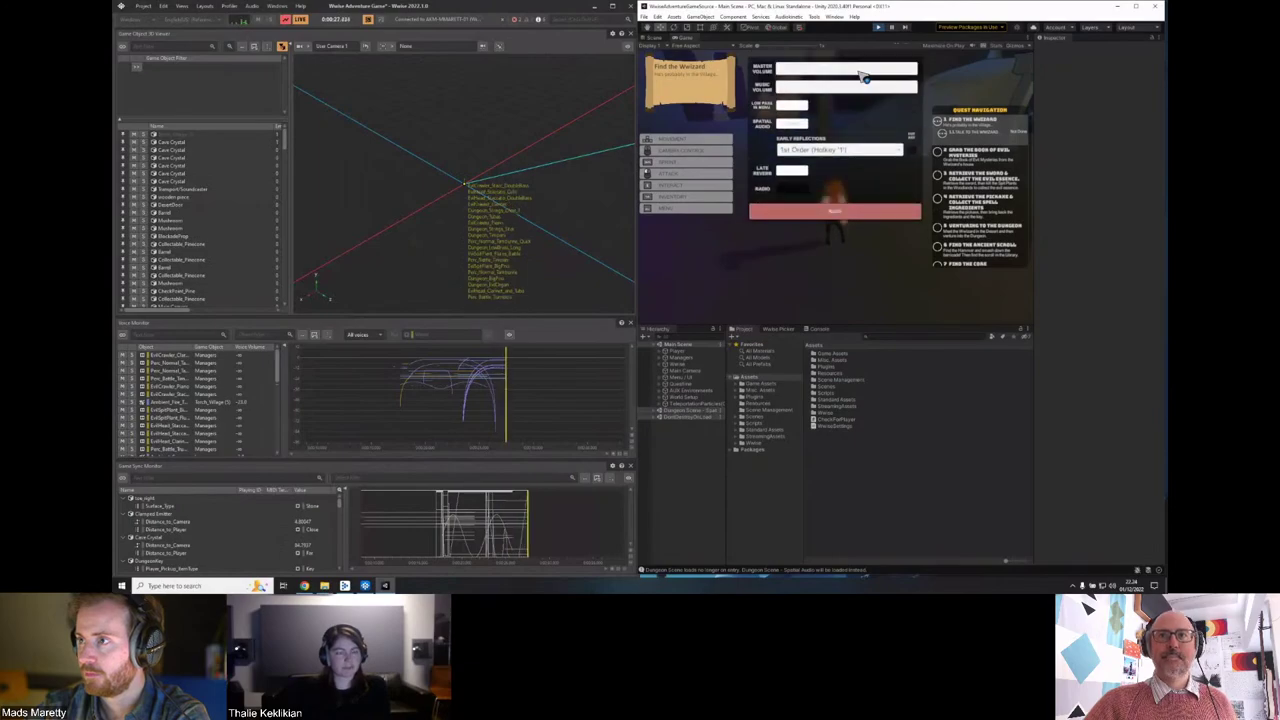
pyautogui.click(851, 209)
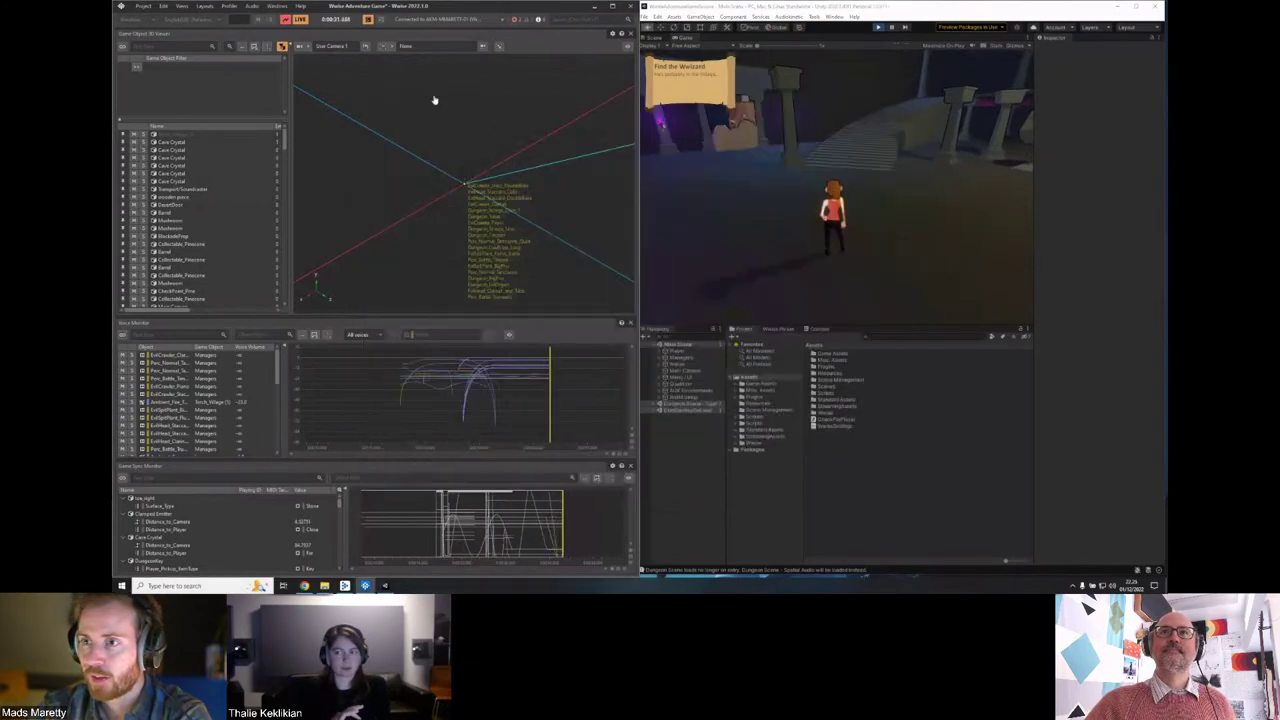
pyautogui.moveTo(434, 100); pyautogui.dragTo(600, 220)
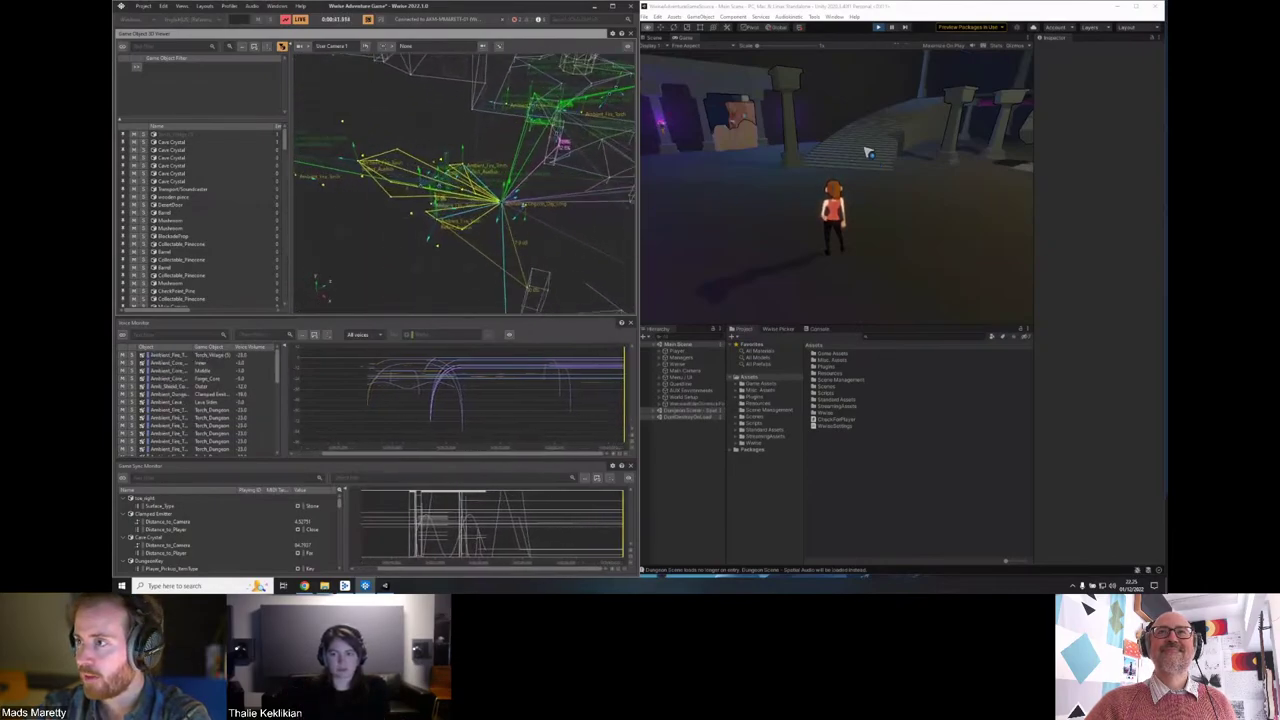
# Show Unity's Scene view framed on the Player object in the dungeon.
pyautogui.hotkey('ctrl', '1')
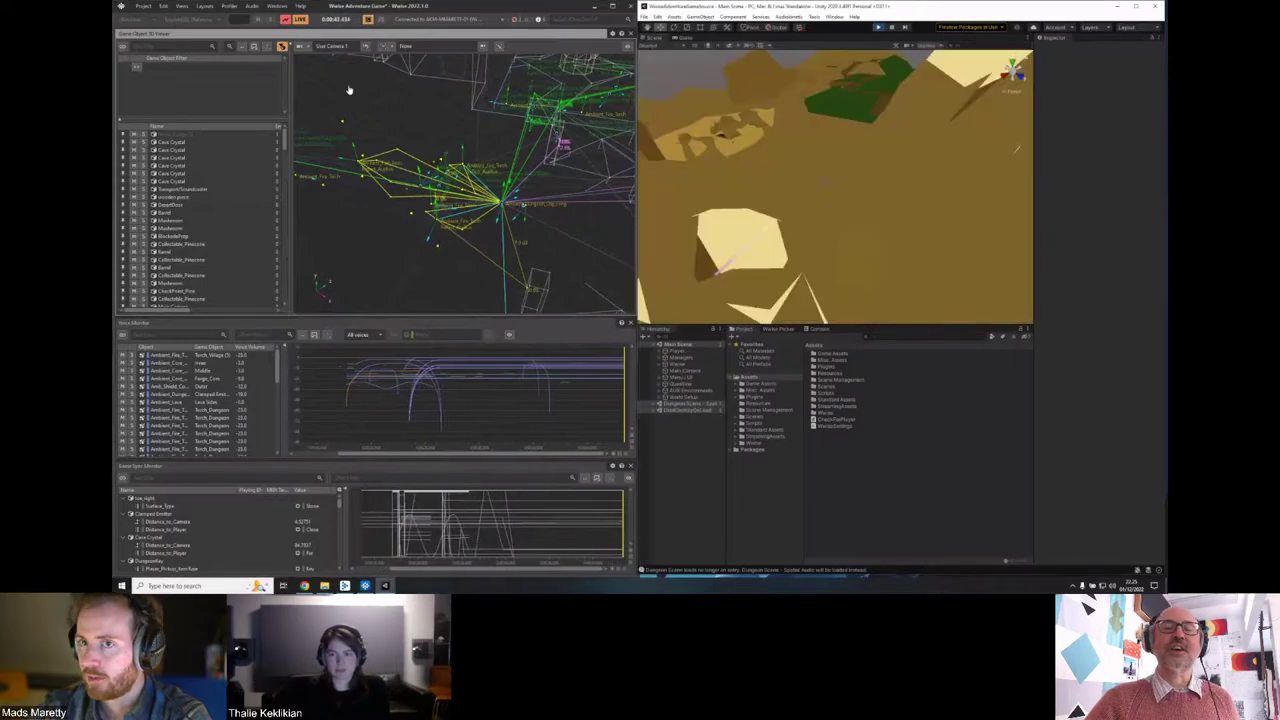
pyautogui.click(676, 351)
pyautogui.press('f')
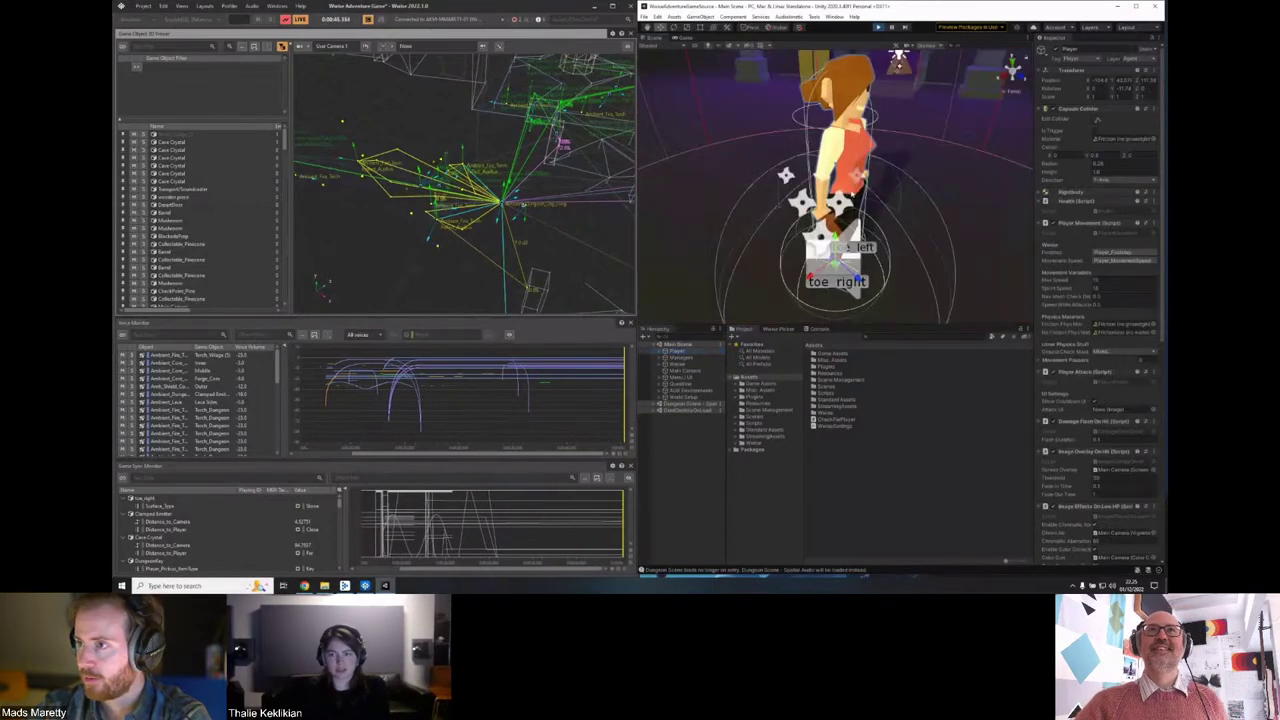
pyautogui.moveTo(869, 196)
pyautogui.mouseDown()
pyautogui.moveTo(860, 170)
pyautogui.moveTo(873, 194)
pyautogui.mouseUp()
# Inspect the surface reflector on the child Pillar (SA) of a nearby pillar and locate the pillar geometry in Wwise's 3D viewer.
pyautogui.click(744, 98)
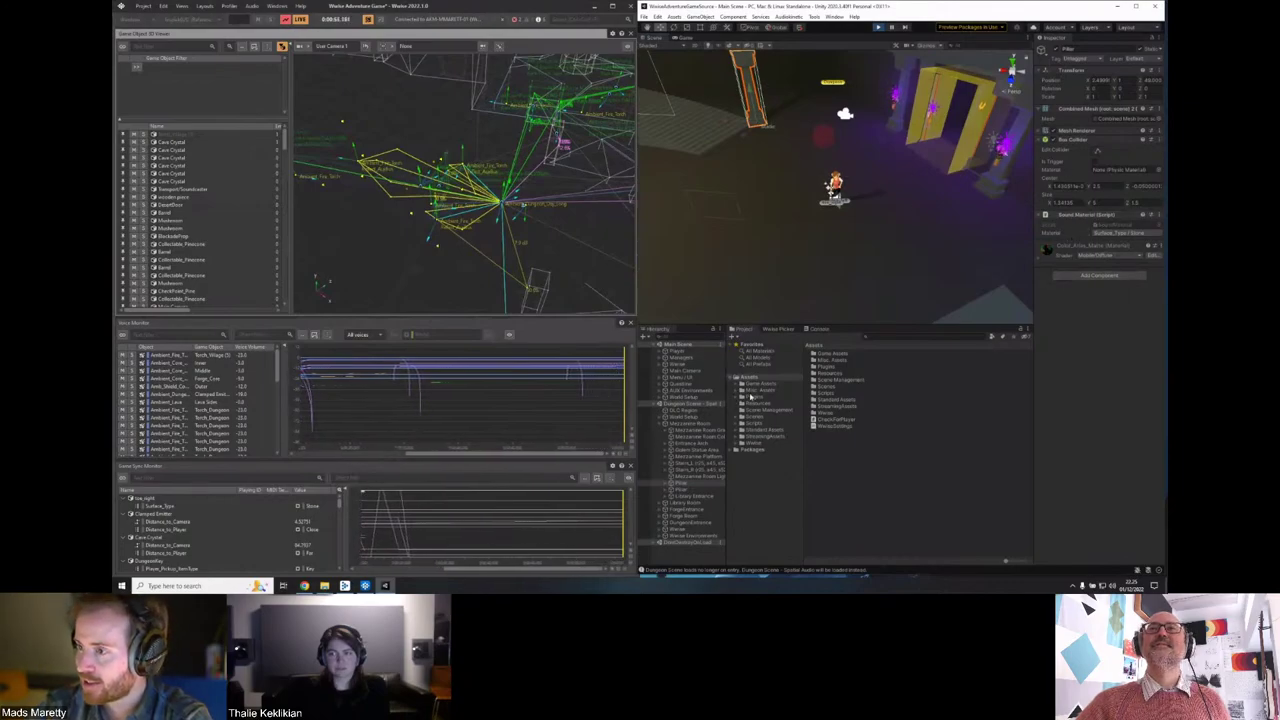
pyautogui.click(664, 484)
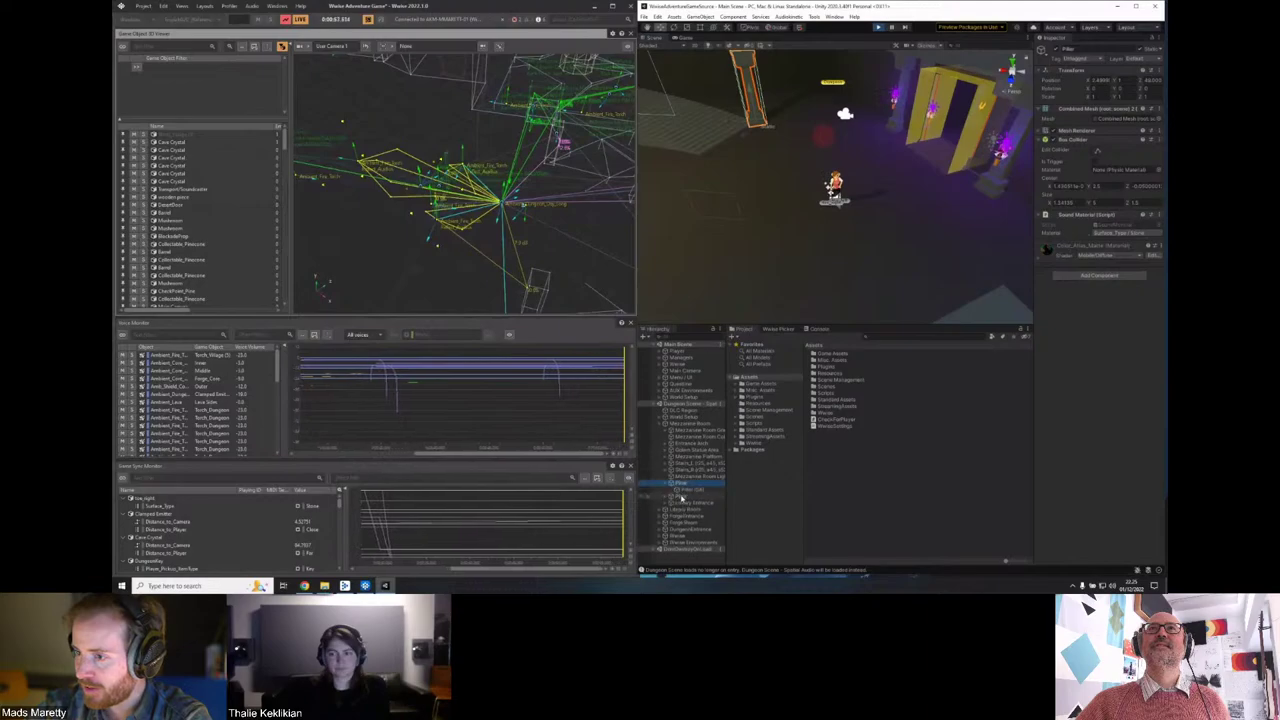
pyautogui.click(690, 489)
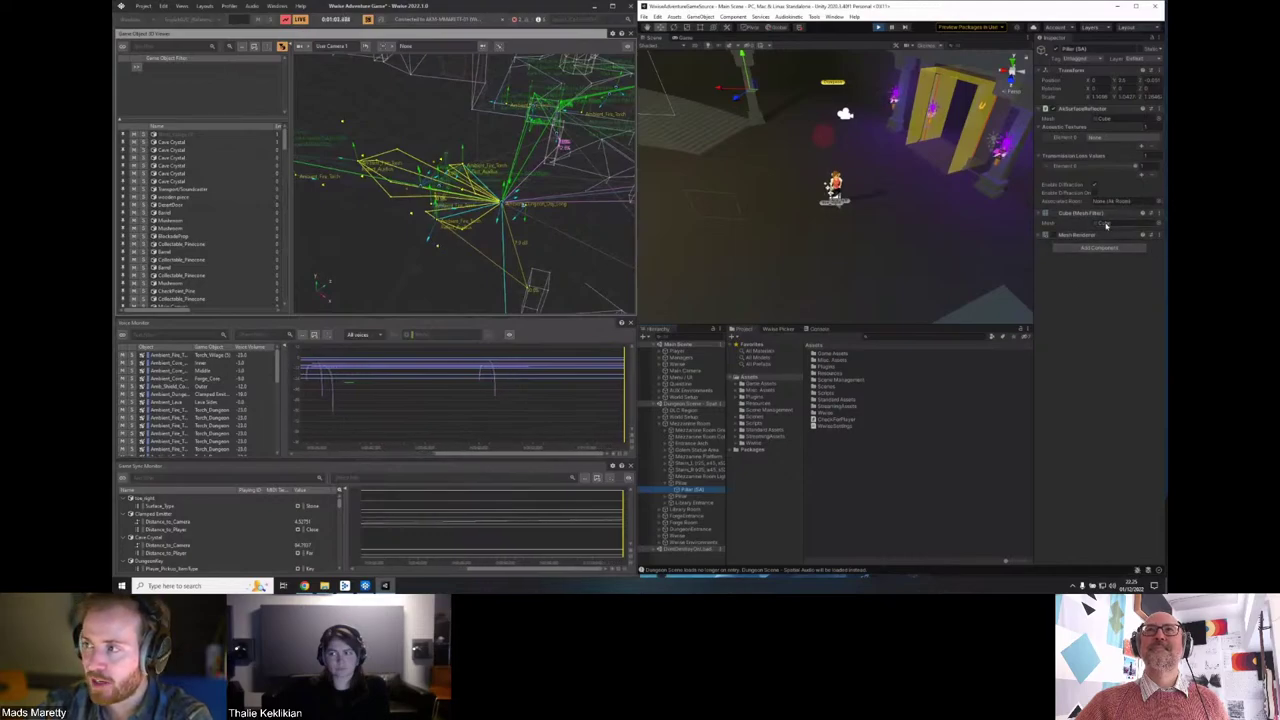
pyautogui.moveTo(630, 160); pyautogui.dragTo(466, 186)
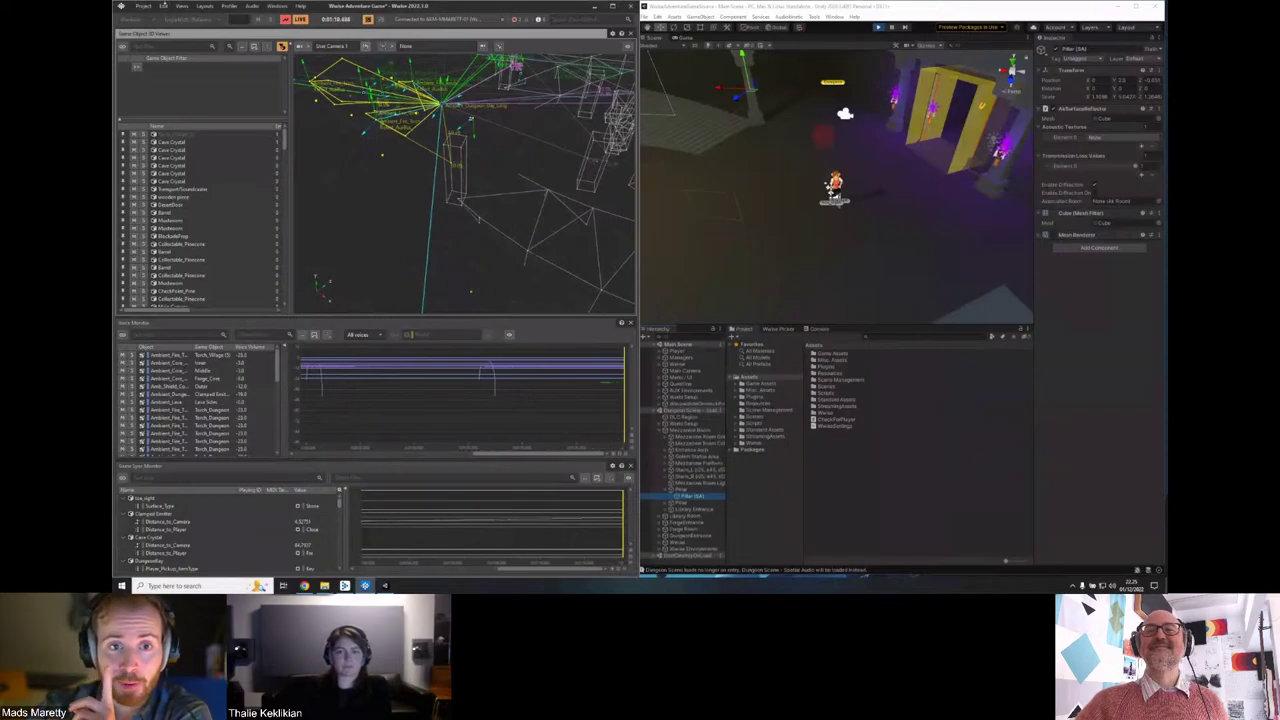
# Switch Wwise to the Designer layout and display Reflect_AuxBus with its Reflect effect in a widened editor area.
pyautogui.click(207, 6)
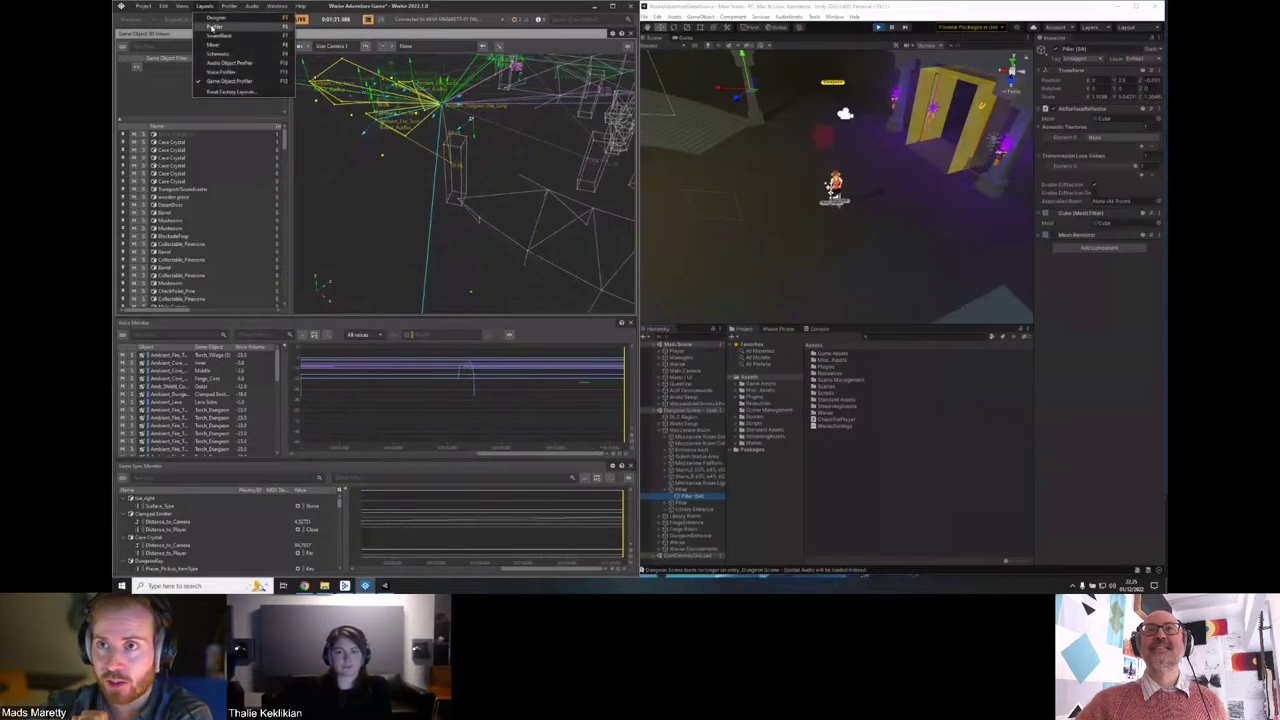
pyautogui.click(220, 27)
pyautogui.scroll(5, 207, 155)
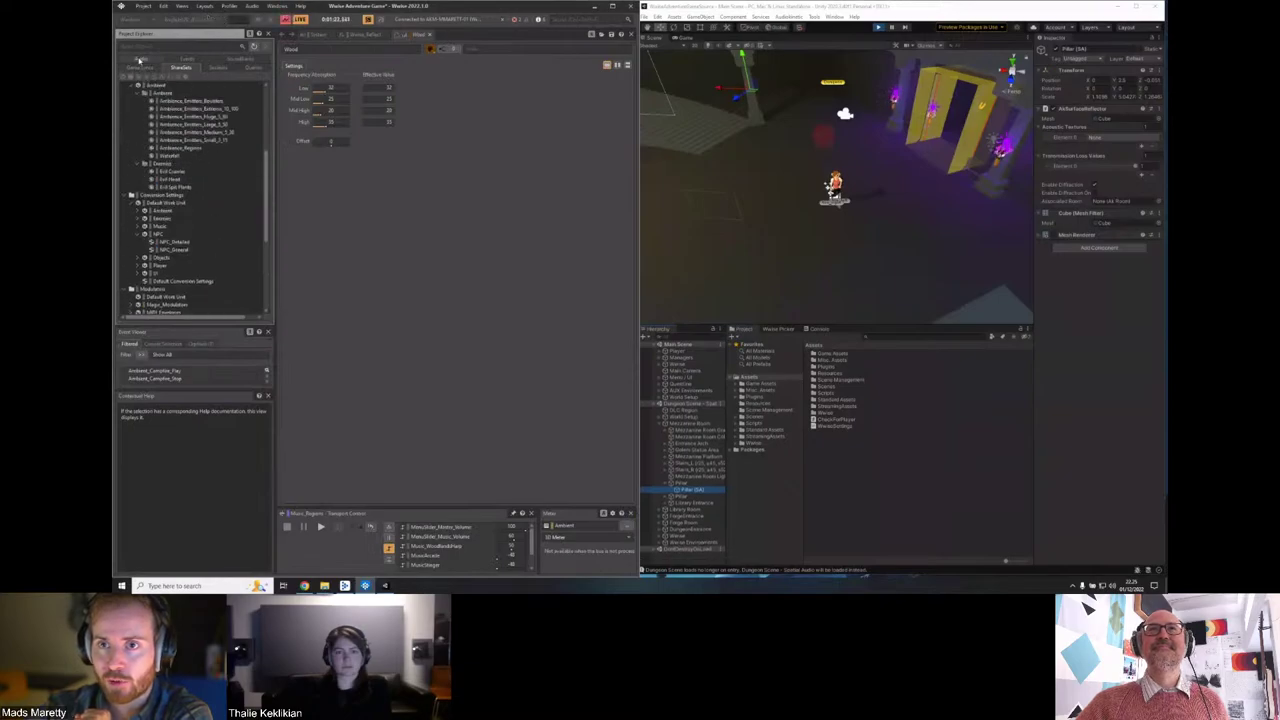
pyautogui.click(139, 62)
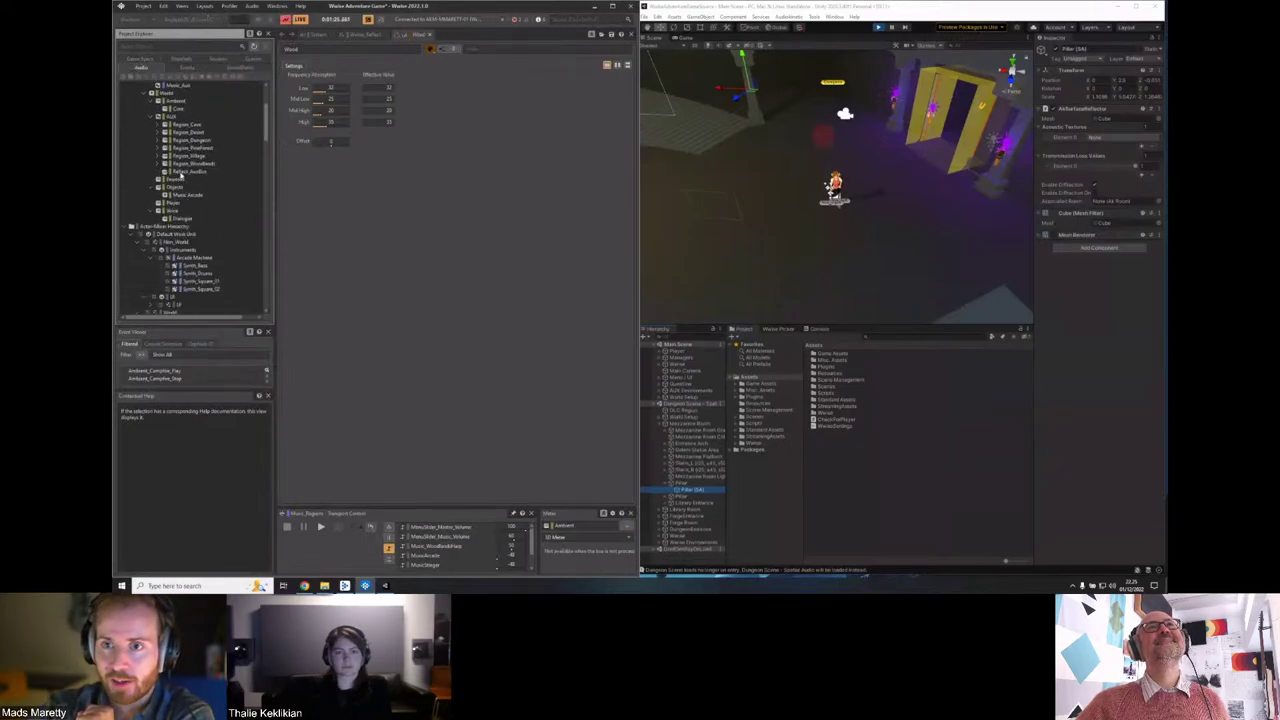
pyautogui.click(180, 174)
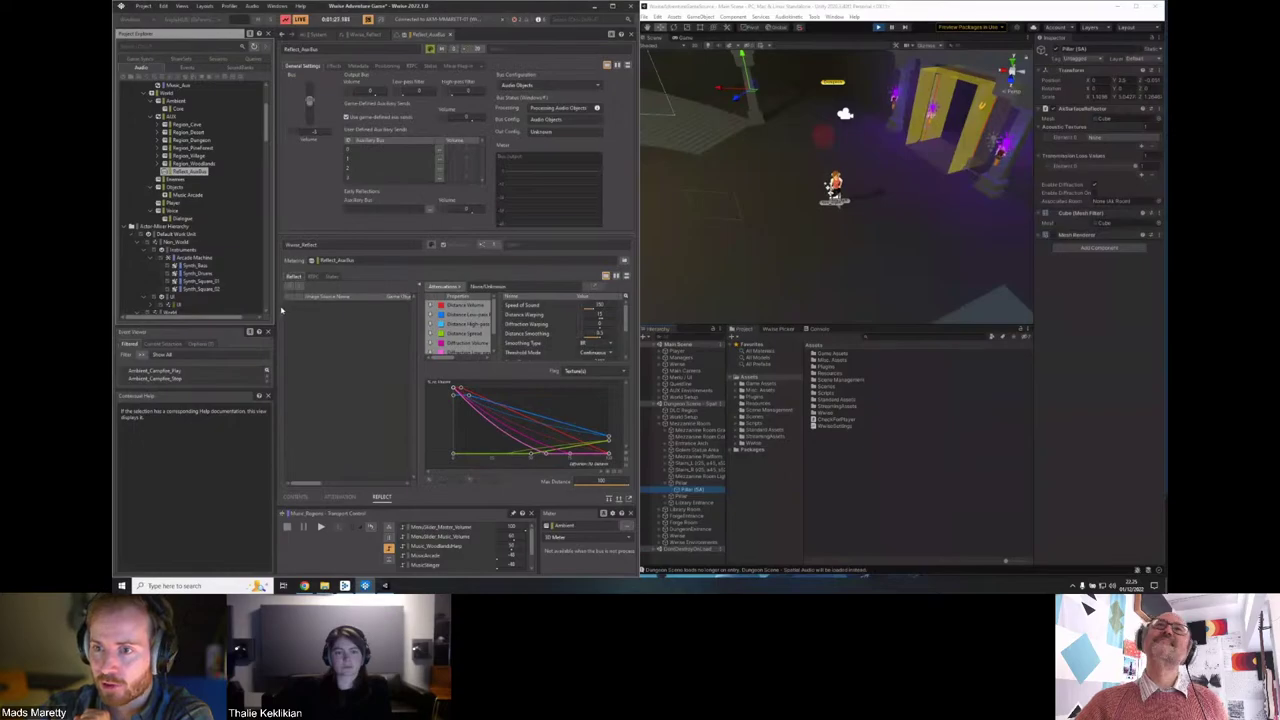
pyautogui.moveTo(277, 310); pyautogui.dragTo(217, 310)
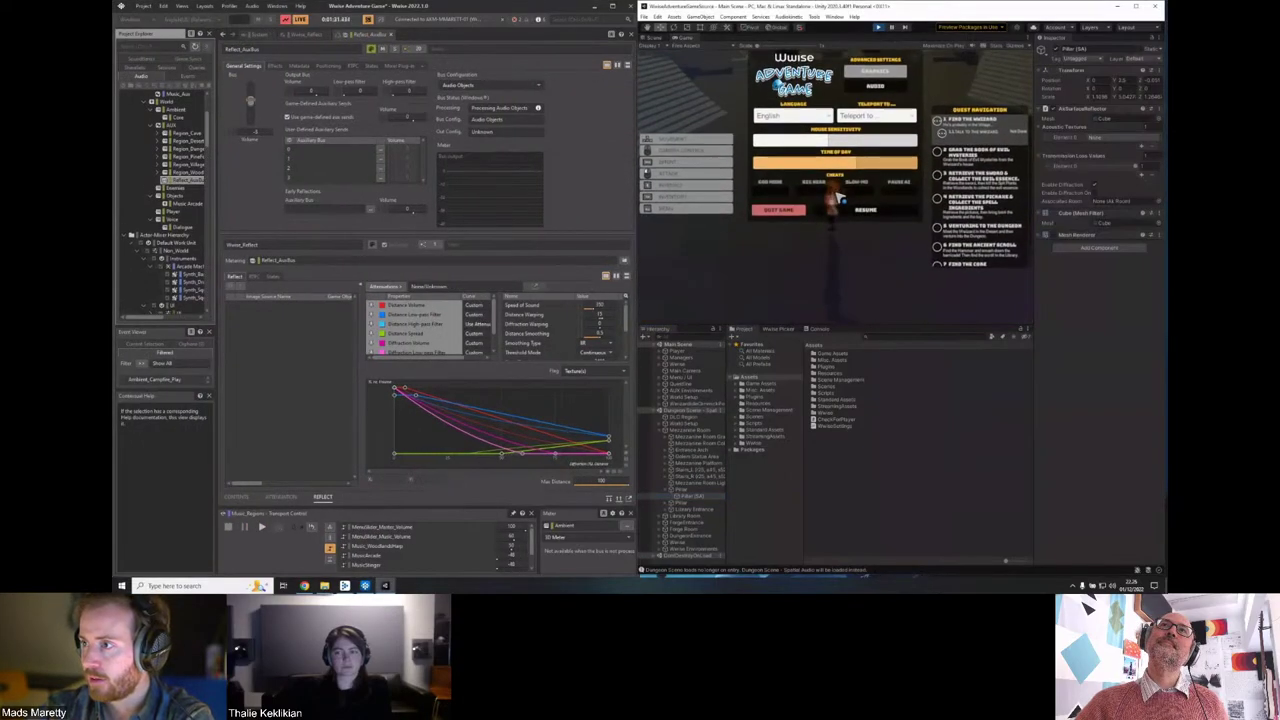
# Turn on Radio in the game's audio settings and examine the acoustic textures of the radio's image sources in the Reflect effect.
pyautogui.click(876, 88)
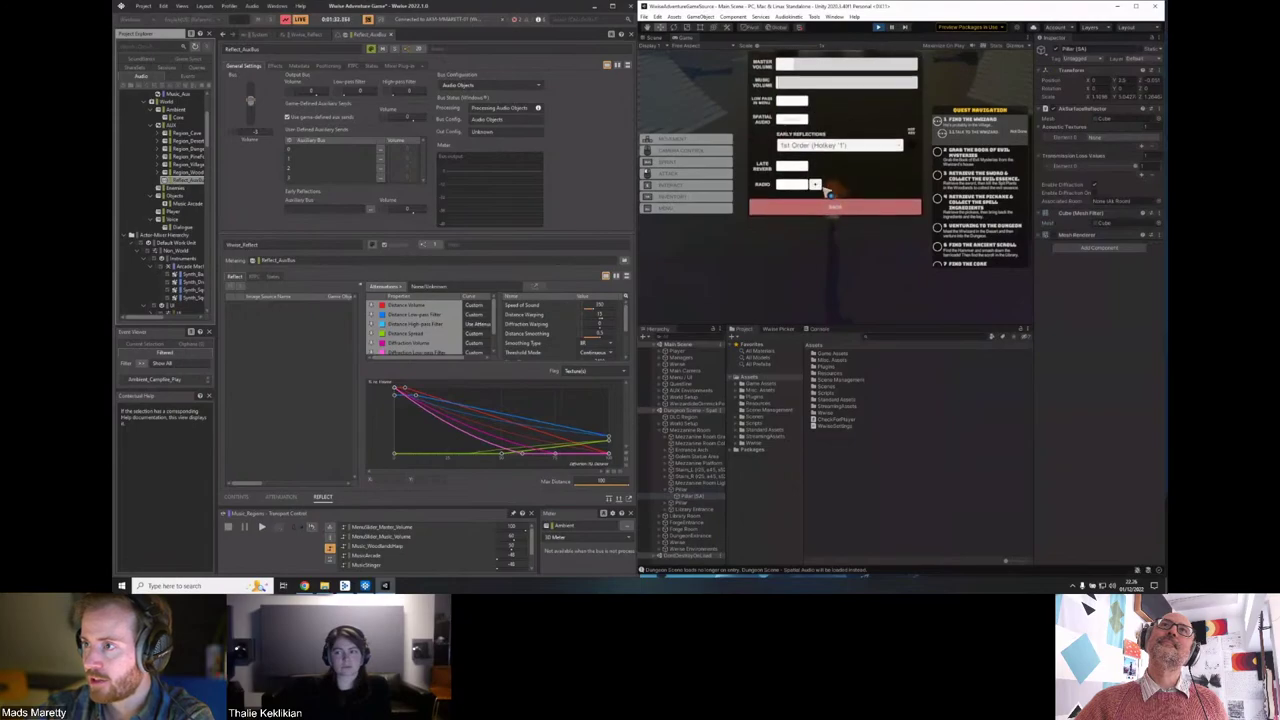
pyautogui.click(843, 208)
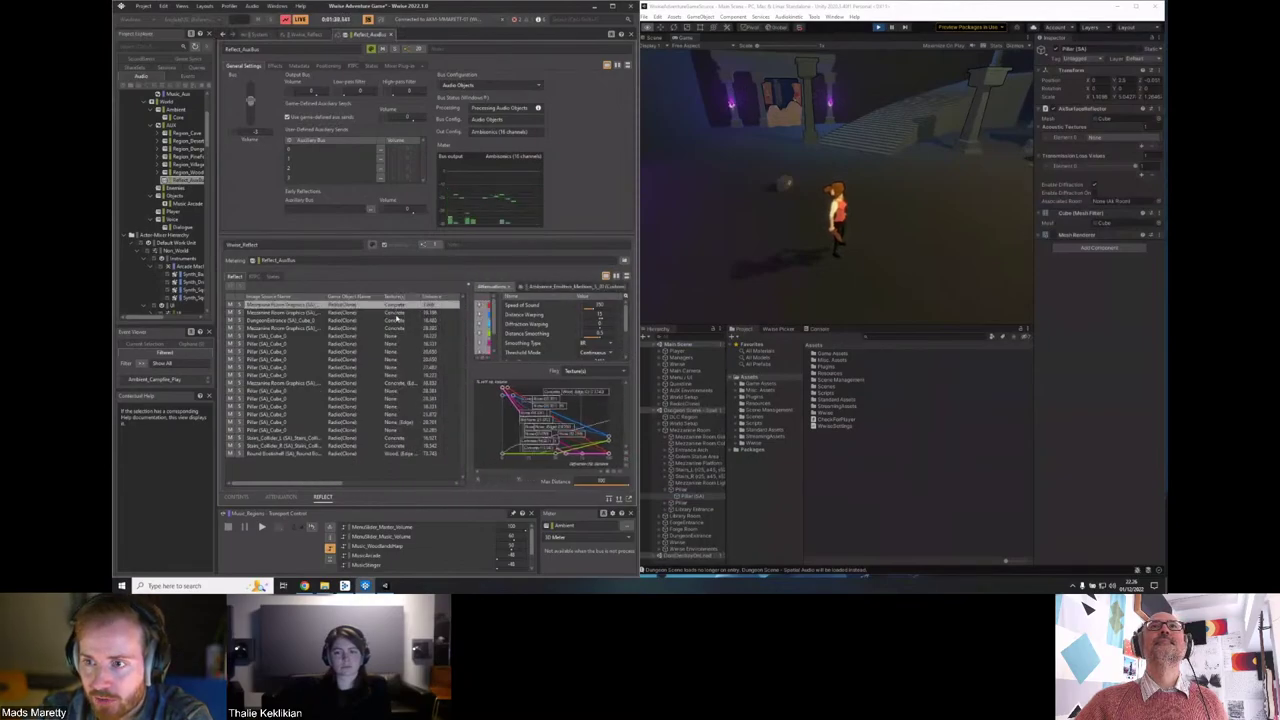
pyautogui.click(360, 304)
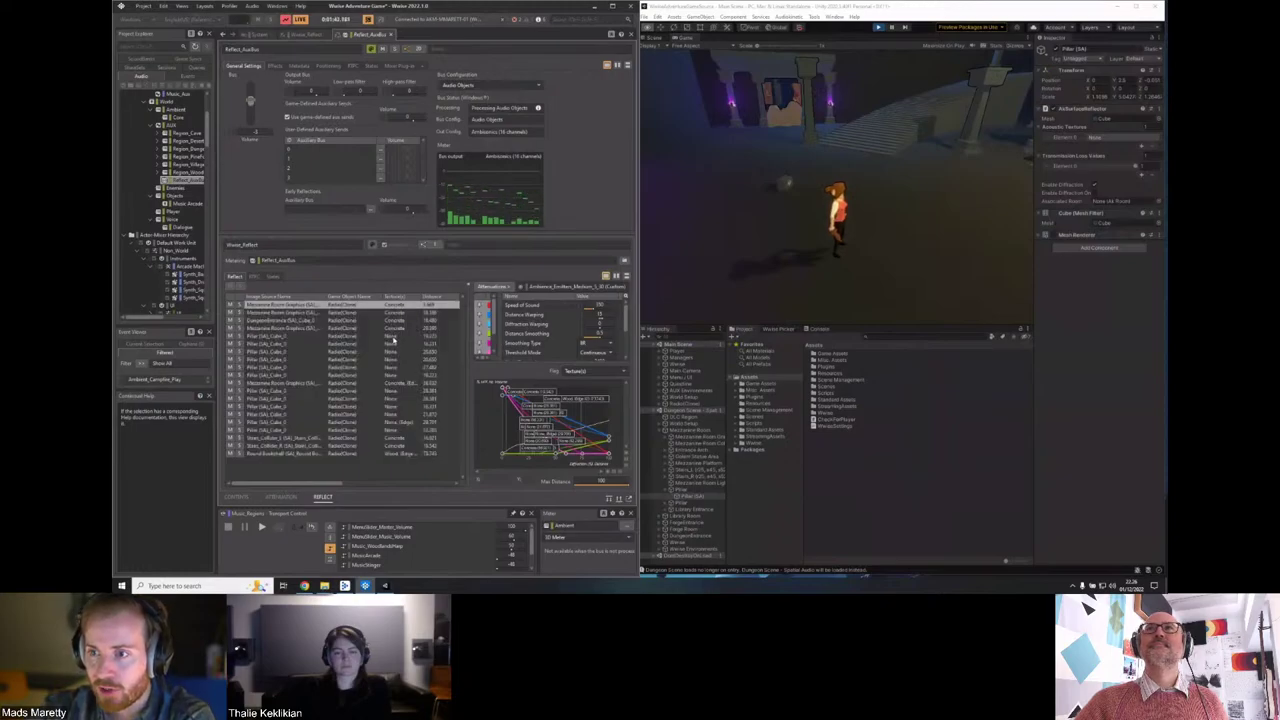
pyautogui.click(400, 336)
pyautogui.click(400, 384)
pyautogui.click(404, 424)
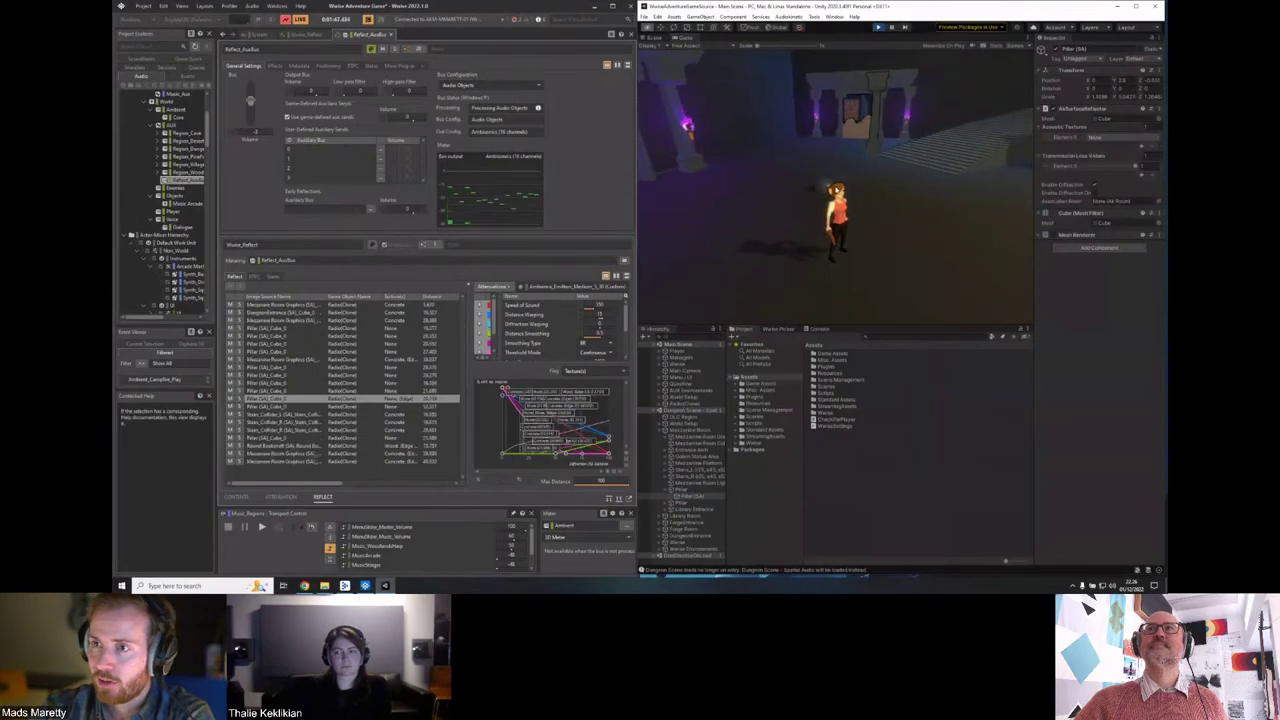
# Switch Wwise to the Game Object Profiler layout and set the 3D viewer's geometry opacity to 1.
pyautogui.click(206, 6)
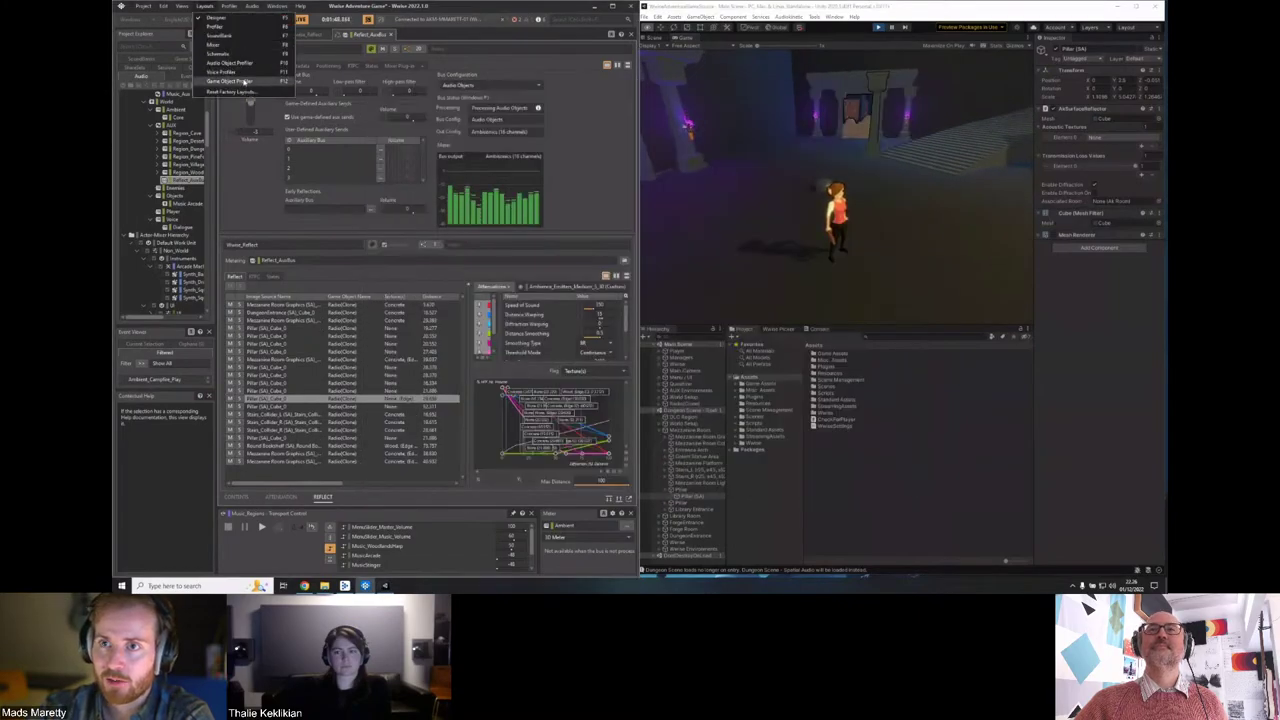
pyautogui.click(235, 76)
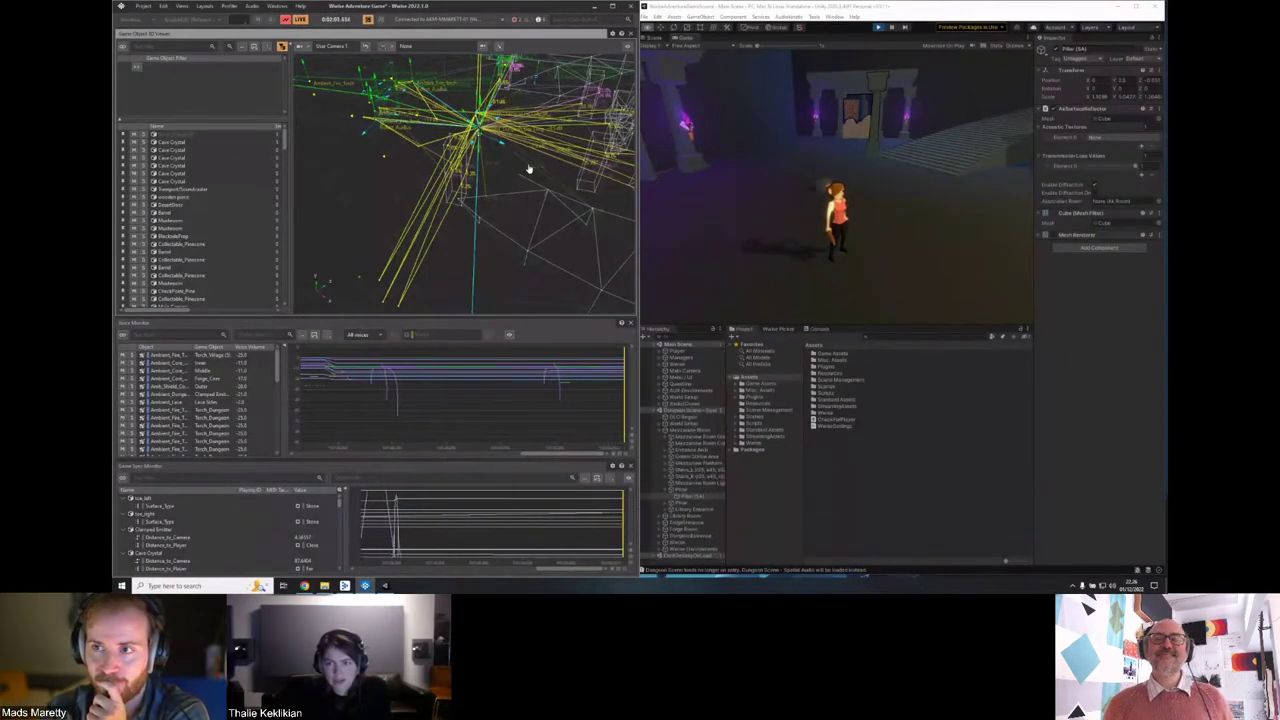
pyautogui.click(627, 48)
pyautogui.moveTo(638, 248); pyautogui.dragTo(516, 124)
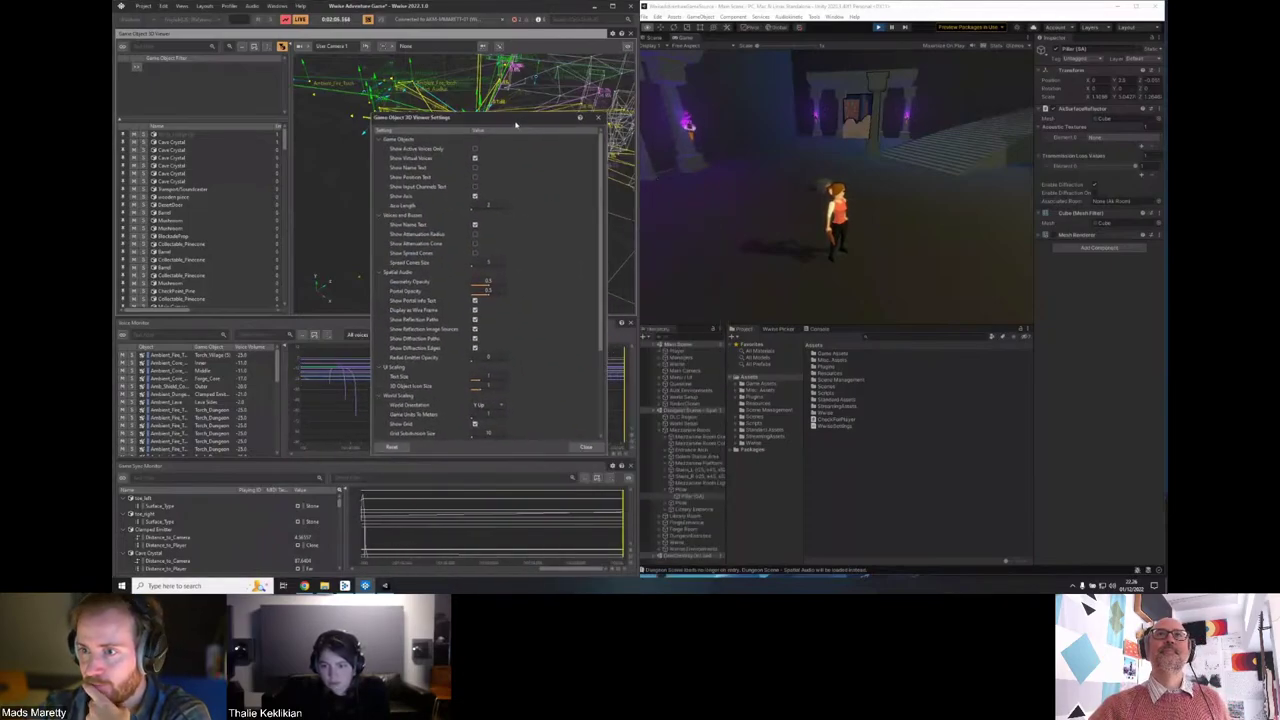
pyautogui.scroll(-1, 438, 391)
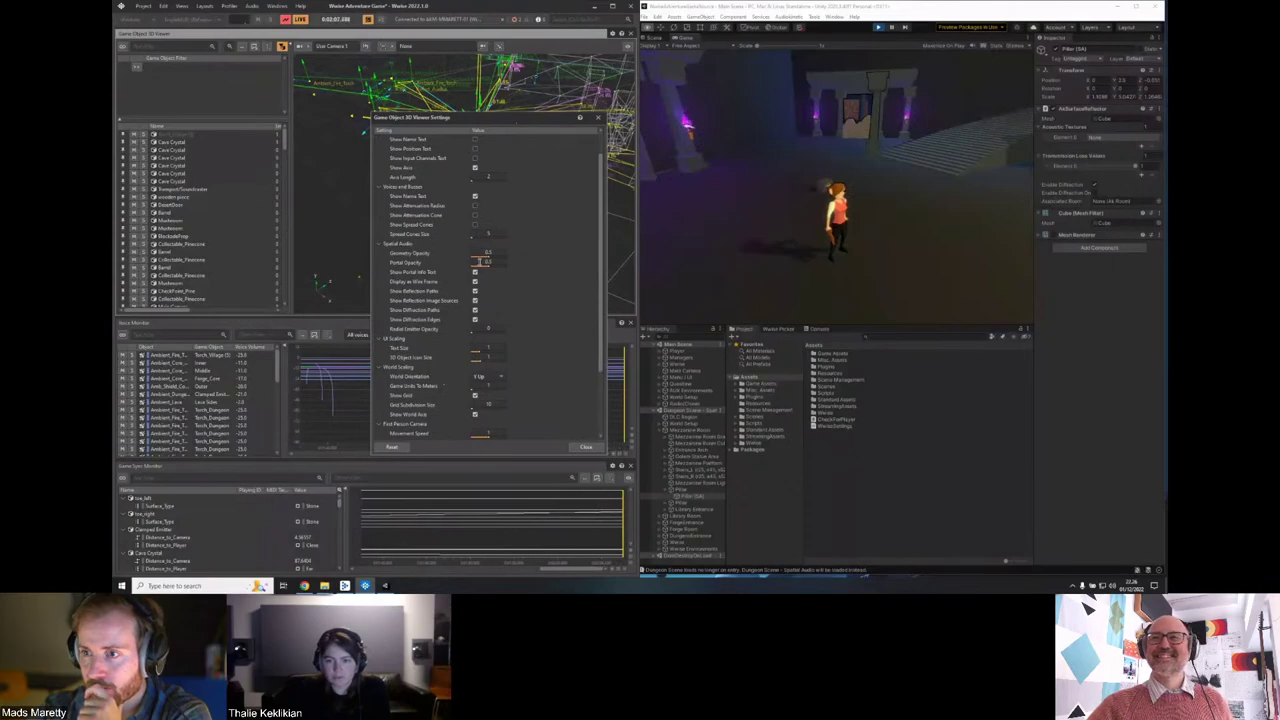
pyautogui.doubleClick(487, 252)
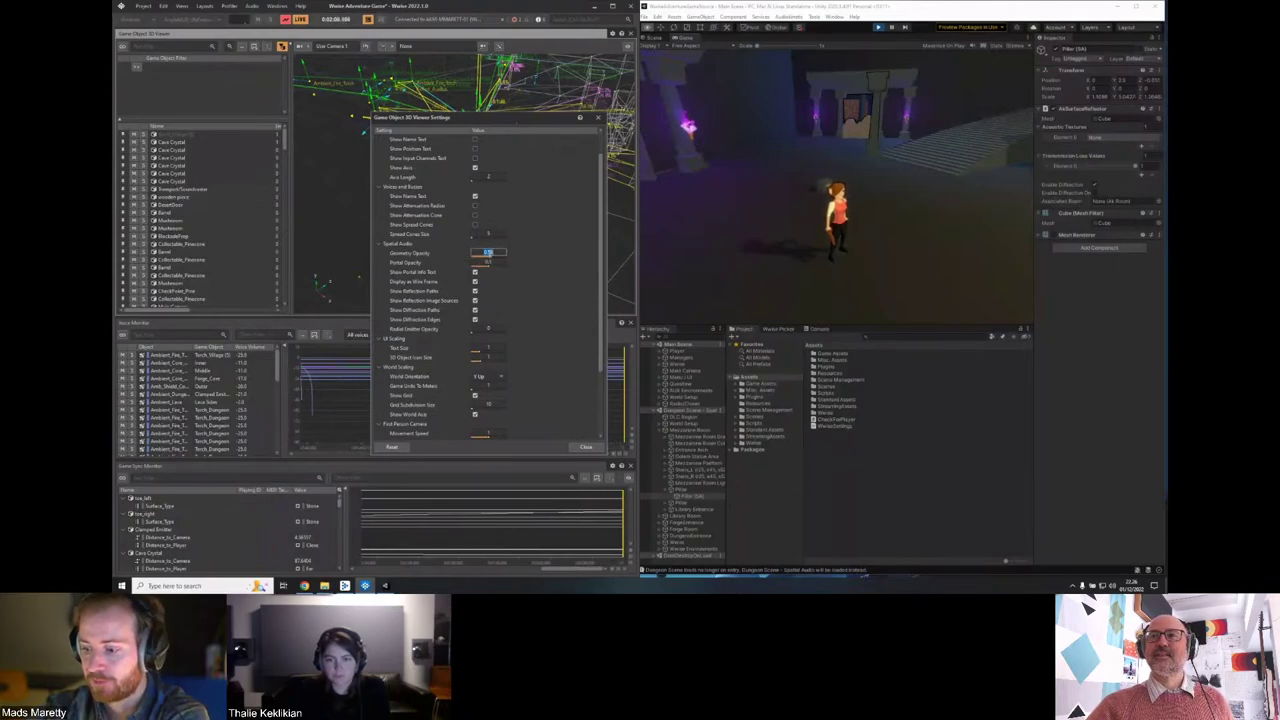
pyautogui.press('BackSpace')
pyautogui.moveTo(523, 130); pyautogui.dragTo(835, 153)
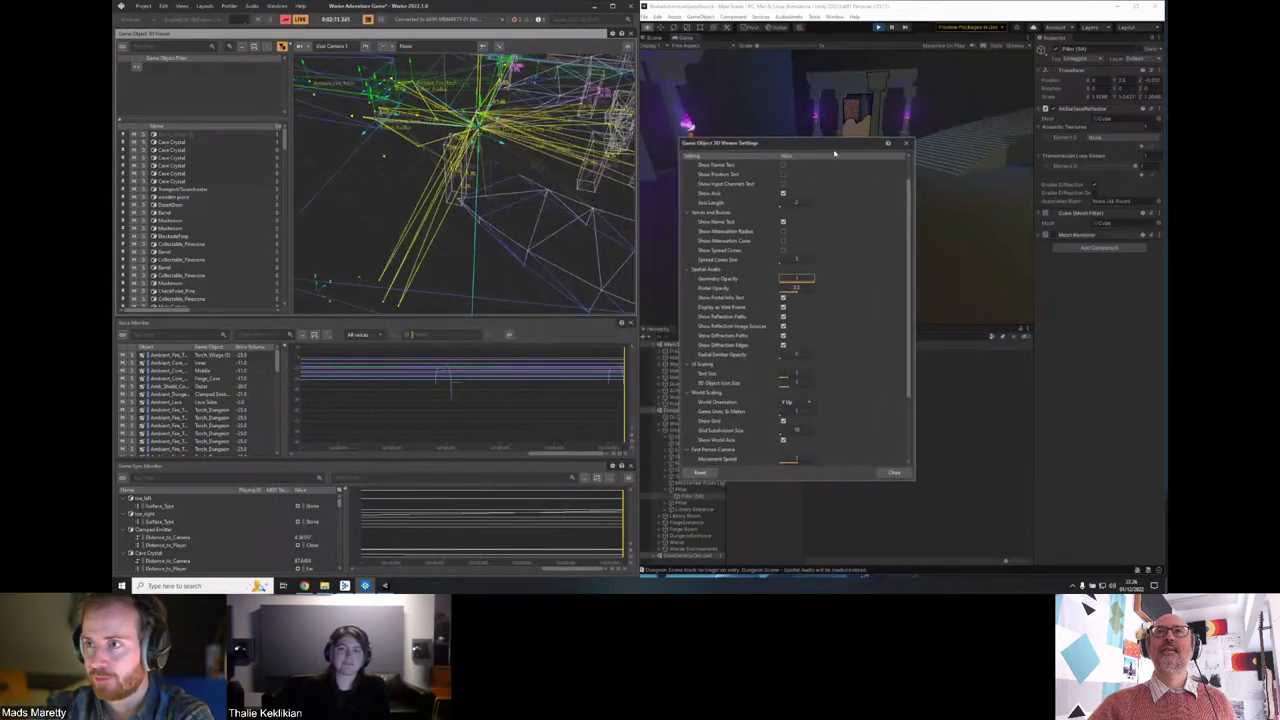
pyautogui.click(894, 472)
pyautogui.moveTo(545, 165); pyautogui.dragTo(487, 227)
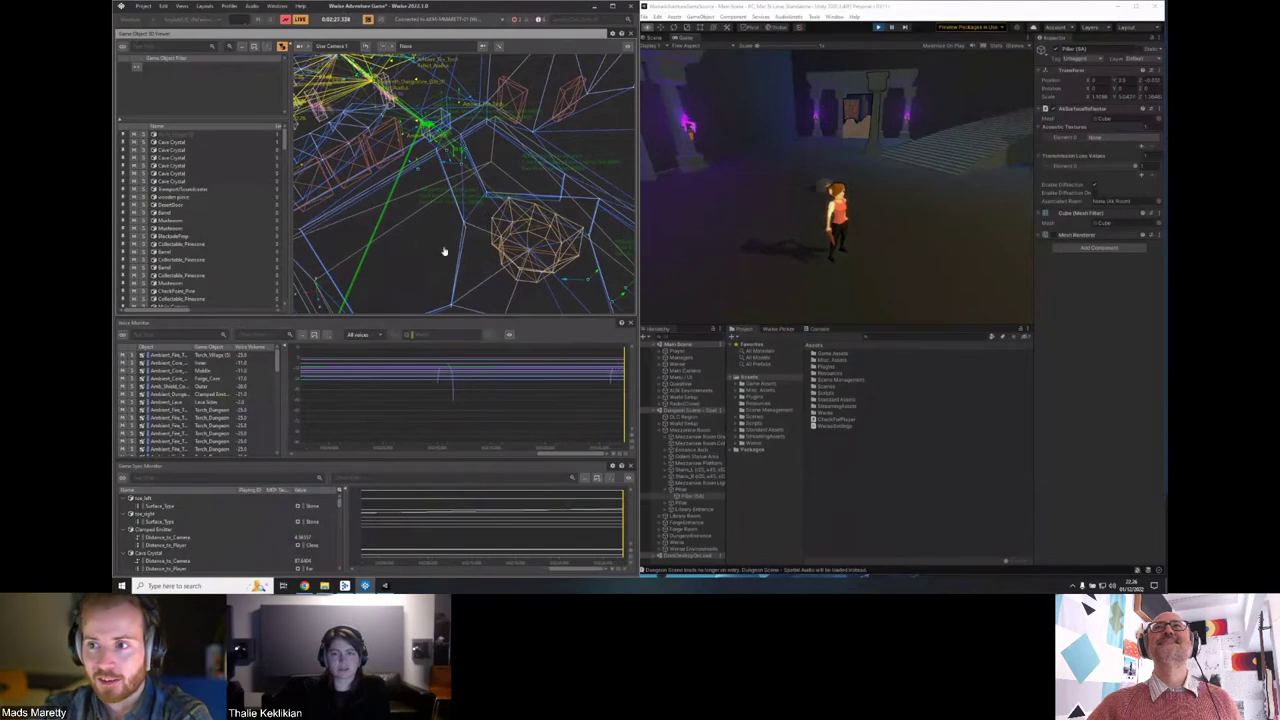
# Open a floating Project Explorer over the profiler layout and display the Virtual Acoustics section of its ShareSets.
pyautogui.click(205, 6)
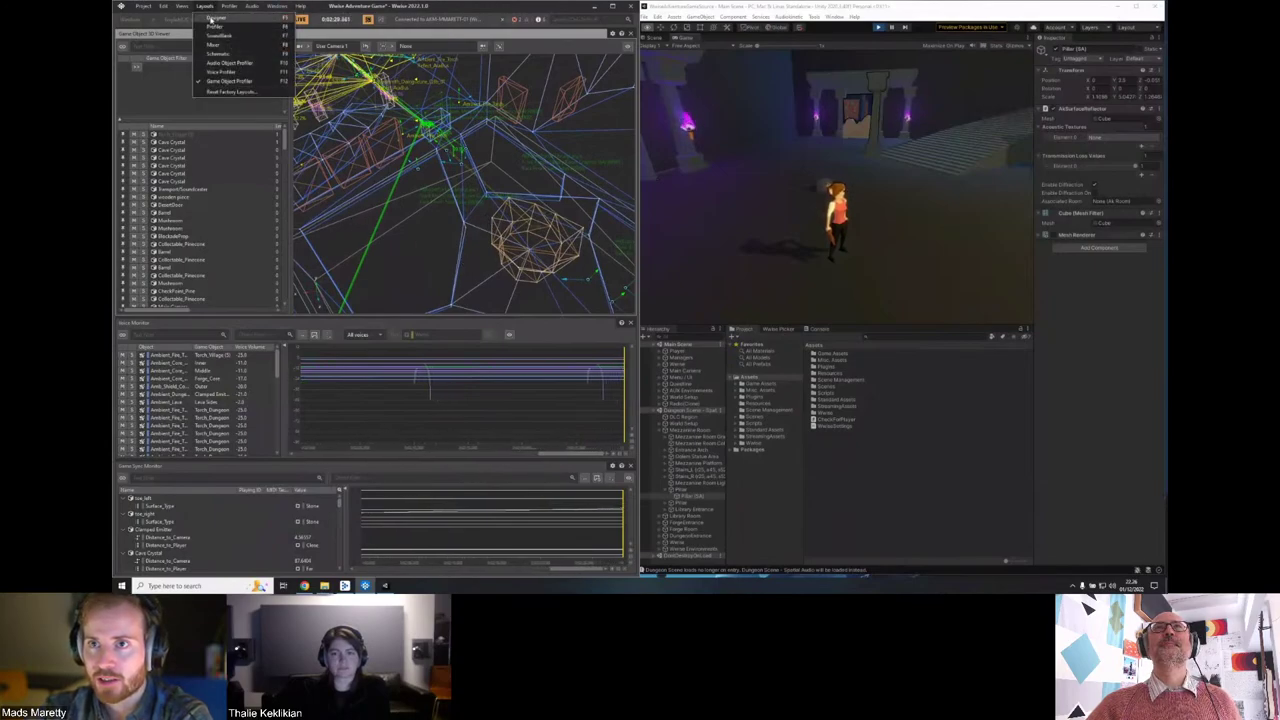
pyautogui.press('Escape')
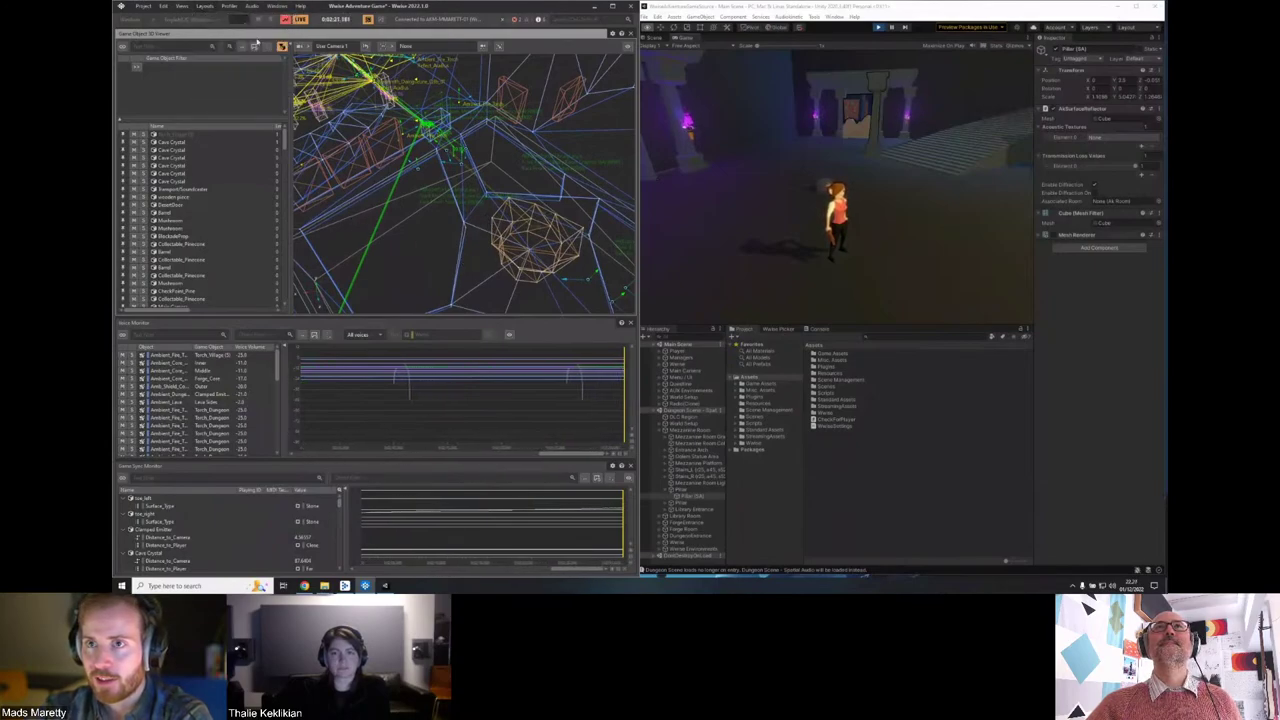
pyautogui.click(182, 6)
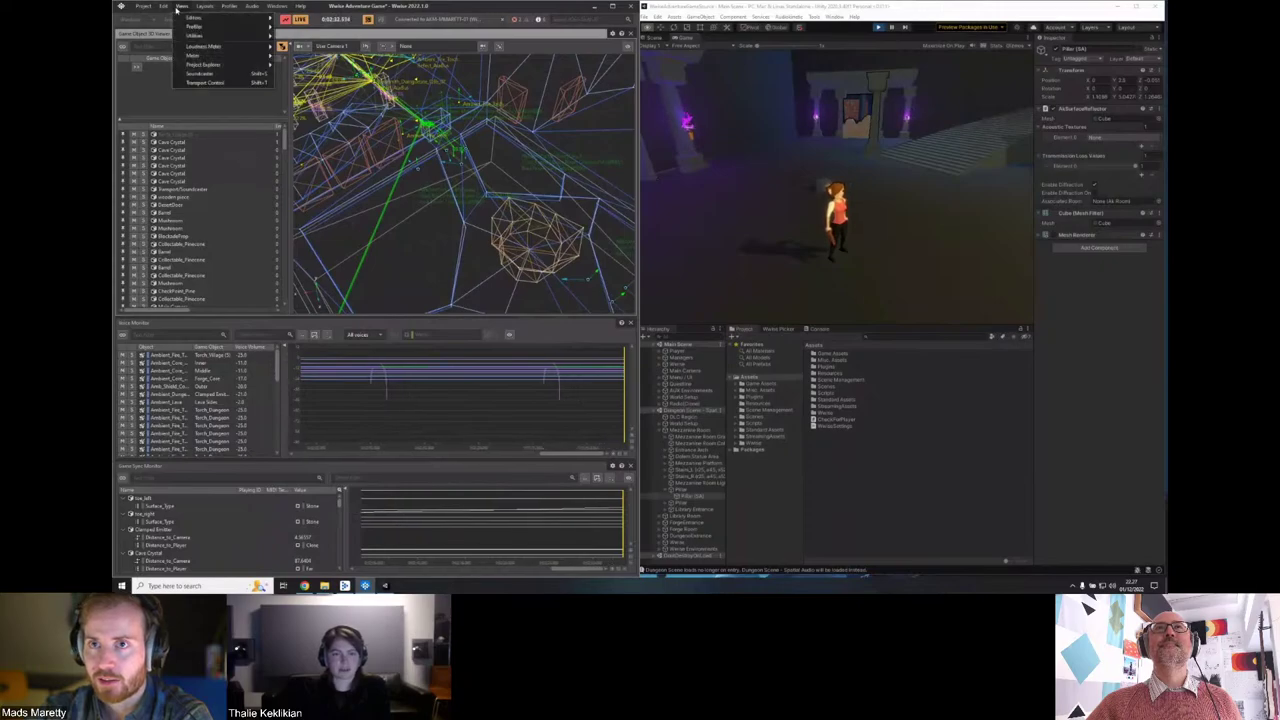
pyautogui.click(215, 66)
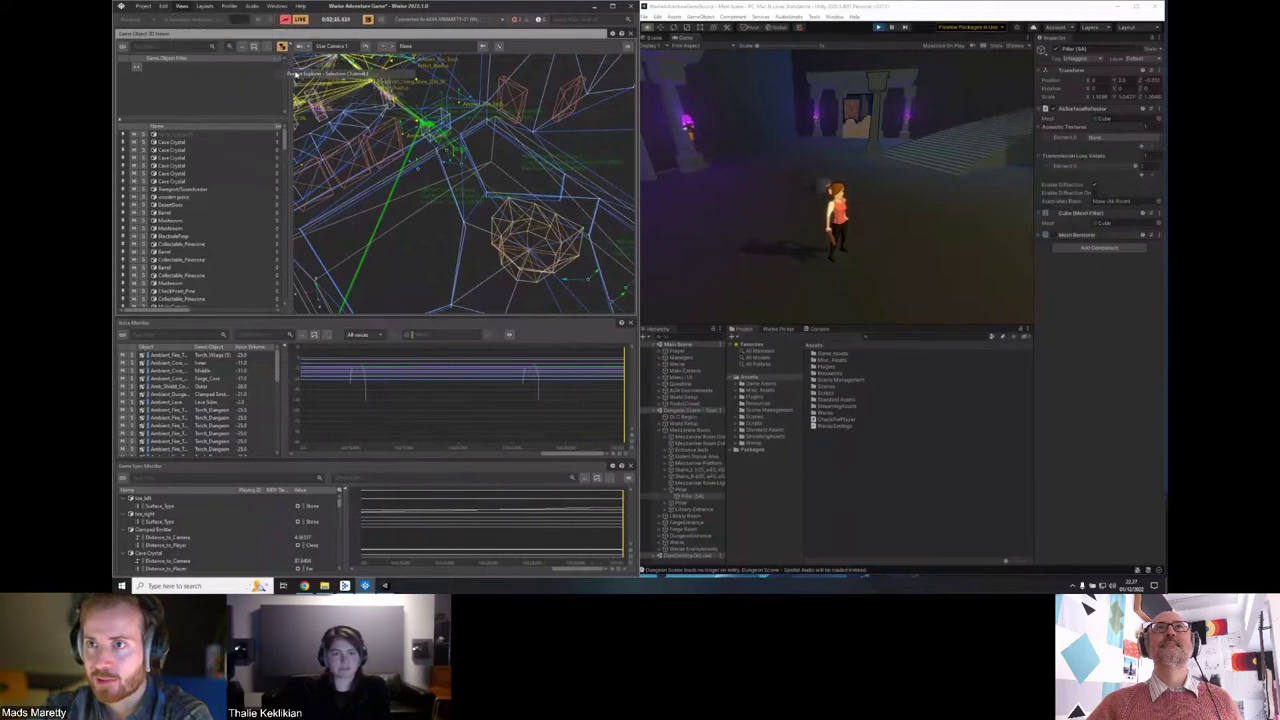
pyautogui.moveTo(230, 10); pyautogui.dragTo(371, 432)
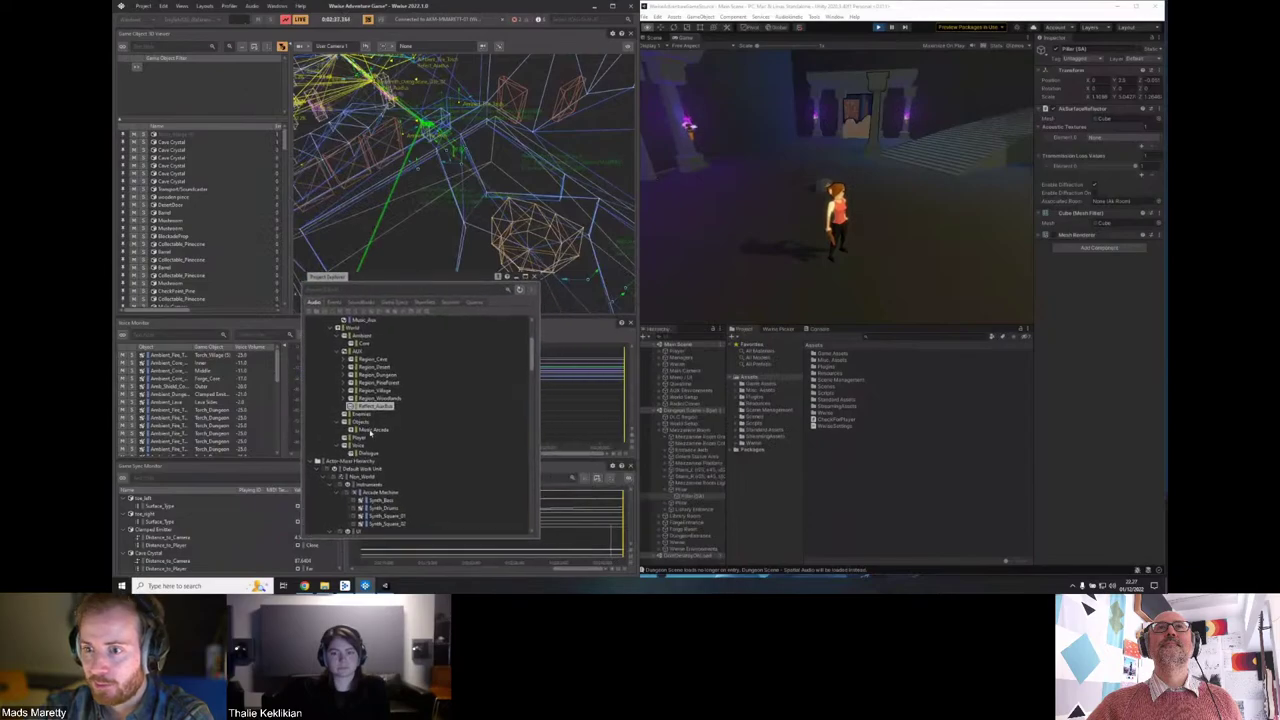
pyautogui.click(422, 302)
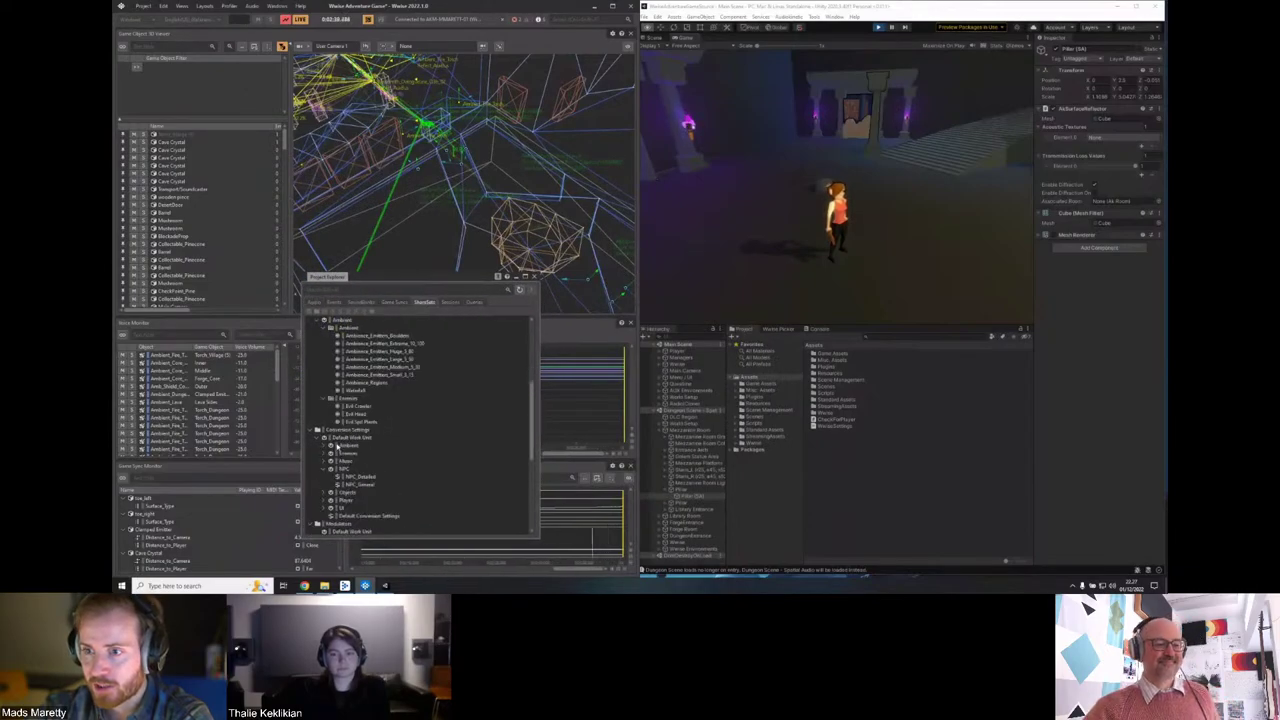
pyautogui.scroll(-3, 350, 477)
# Look through the Factory Reflect Acoustic Textures from the first entry to Wood_Deep and select Concrete.
pyautogui.click(358, 407)
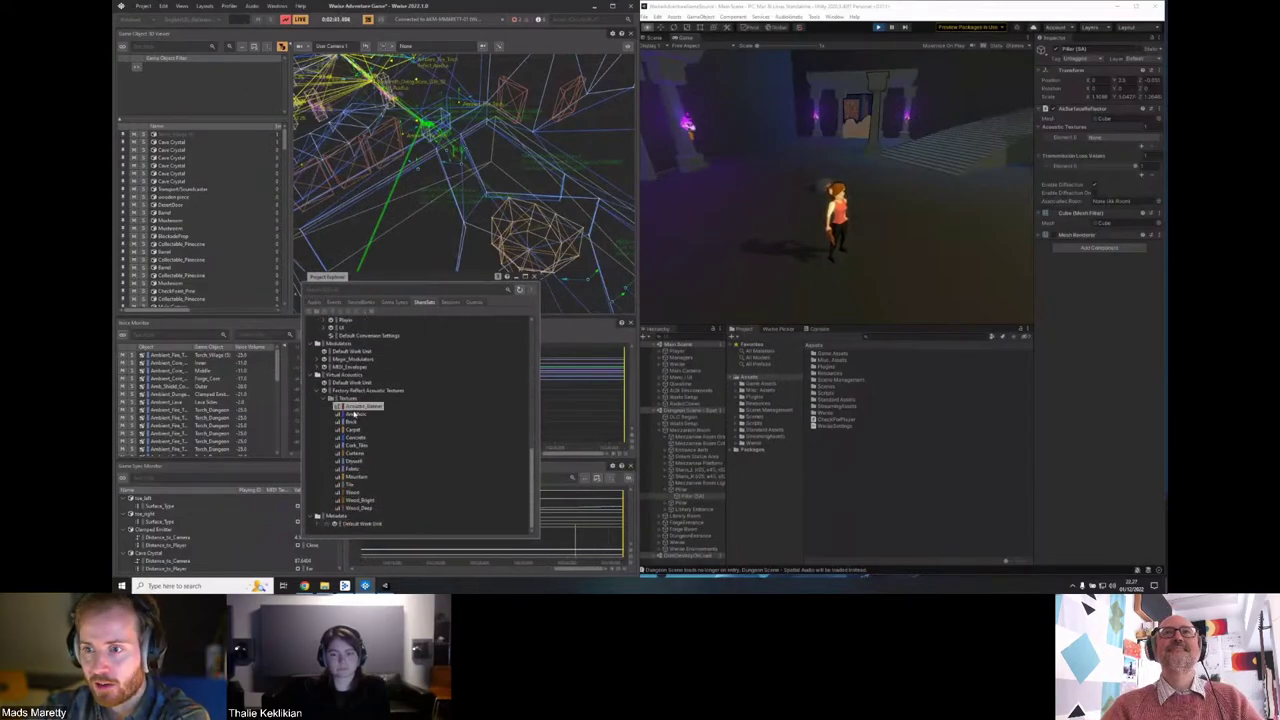
pyautogui.press('Down')
pyautogui.press('Down')
pyautogui.press('Down')
pyautogui.press('Down')
pyautogui.press('Down')
pyautogui.press('Down')
pyautogui.press('Down')
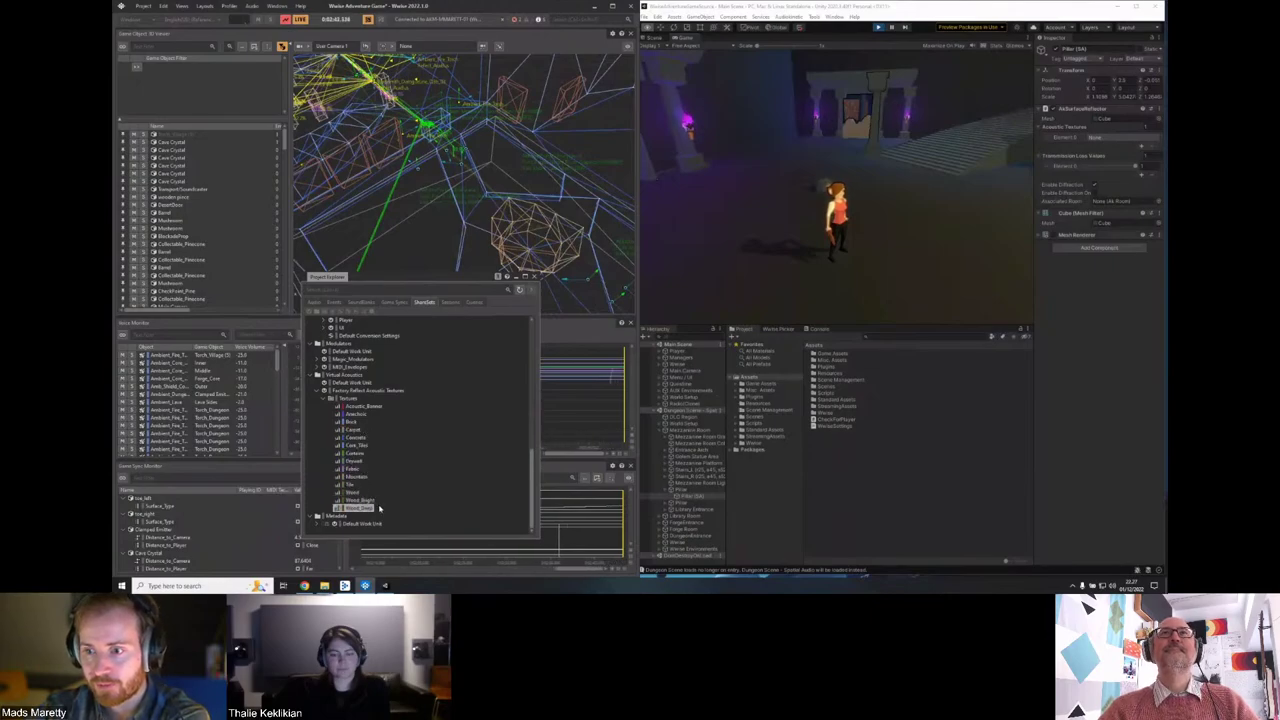
pyautogui.click(357, 438)
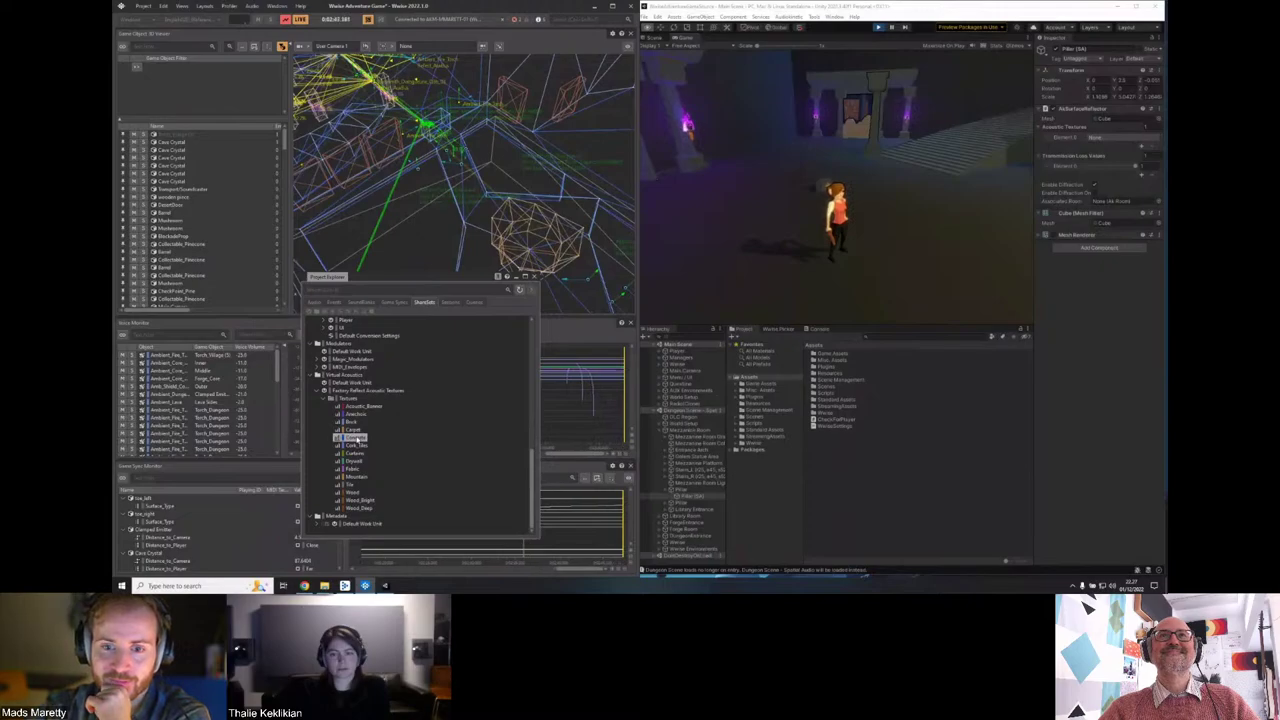
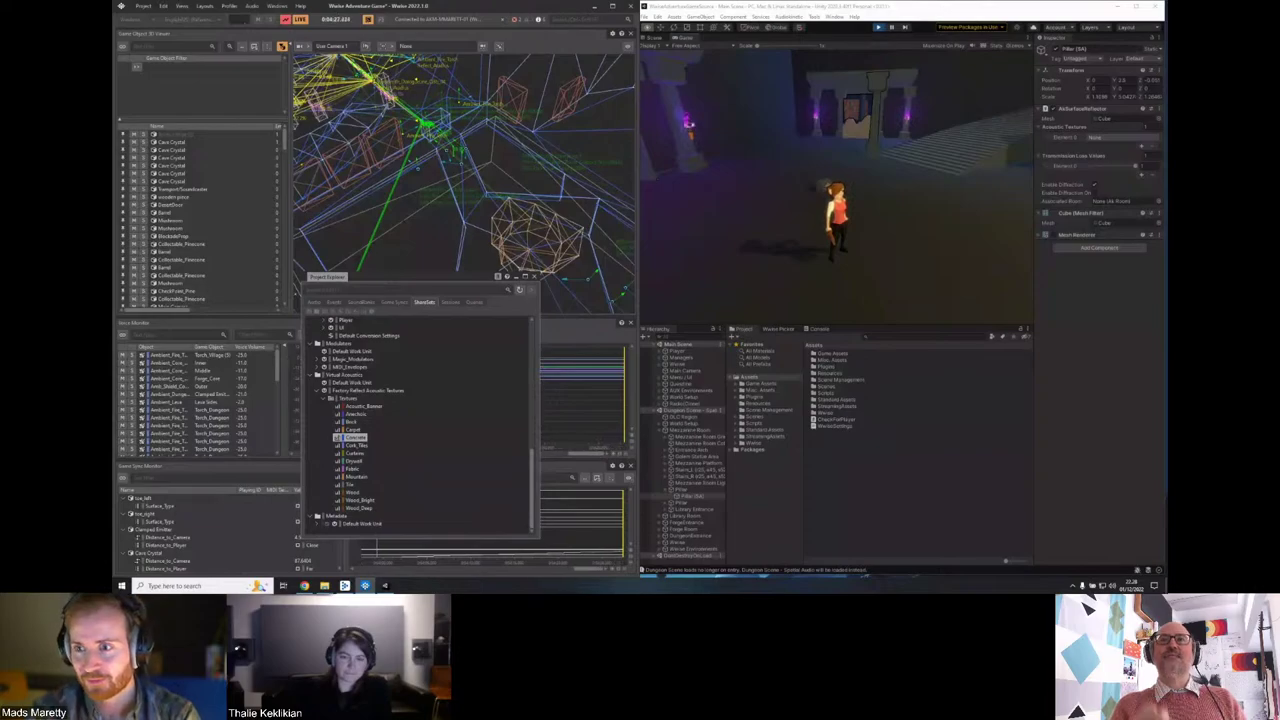
# Run the character around the dungeon in the Unity game and examine the radio's reflection paths in Wwise's 3D viewer.
pyautogui.click(704, 205)
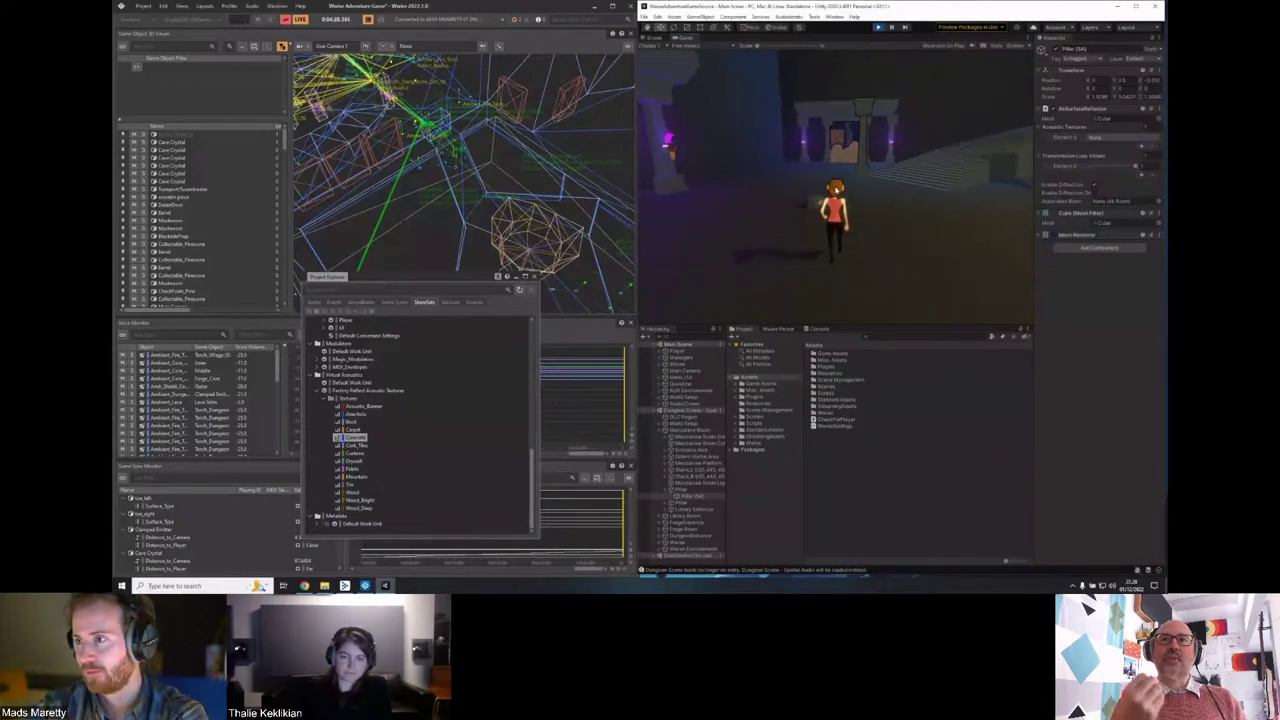
pyautogui.press('w')
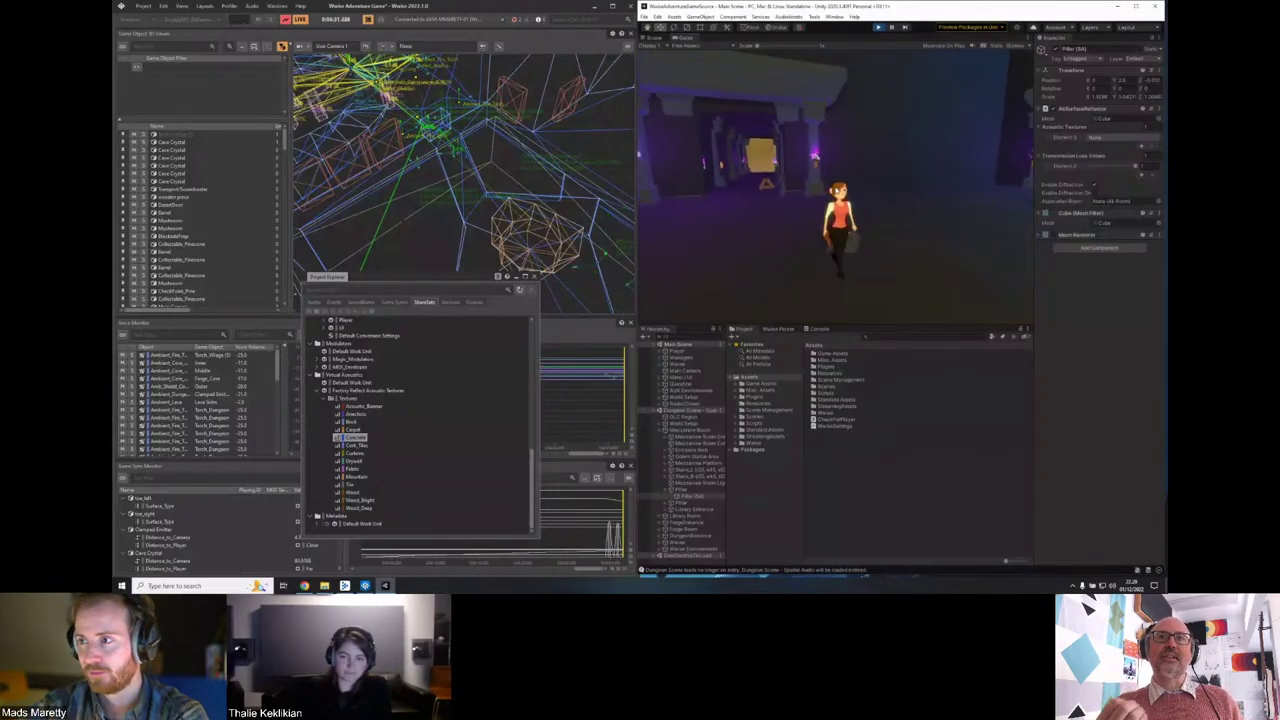
pyautogui.press('s')
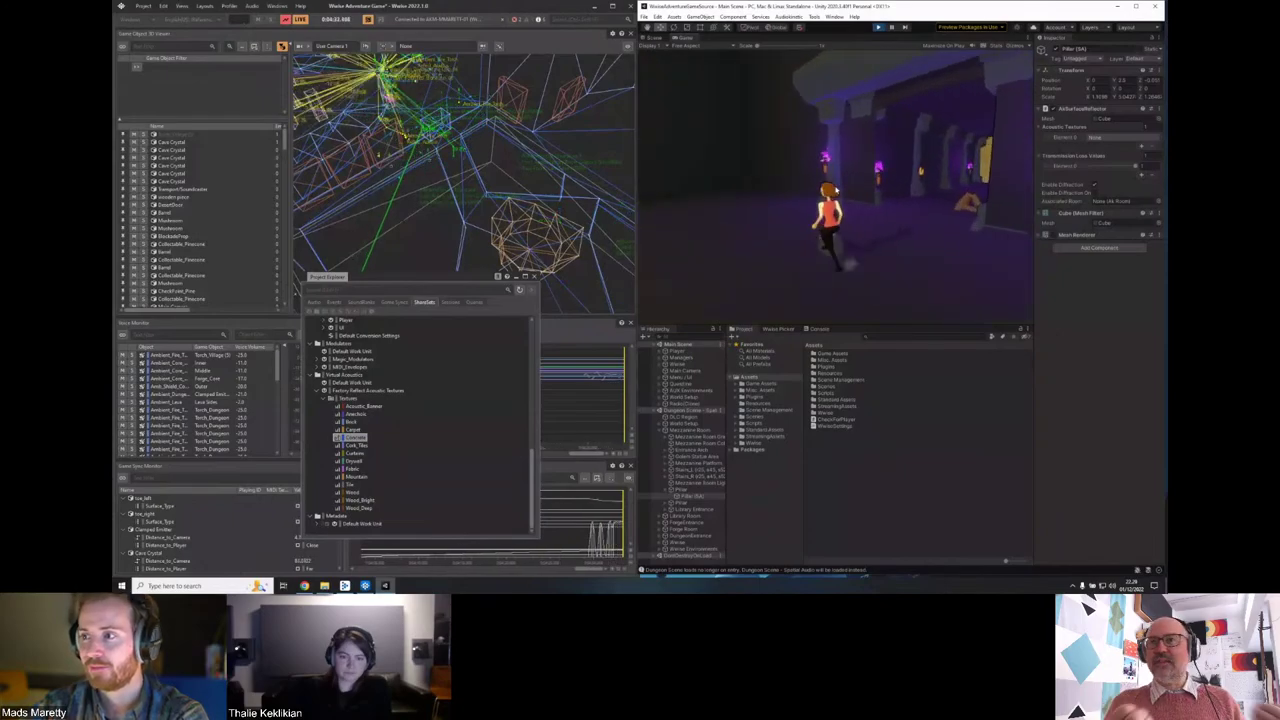
pyautogui.press('w')
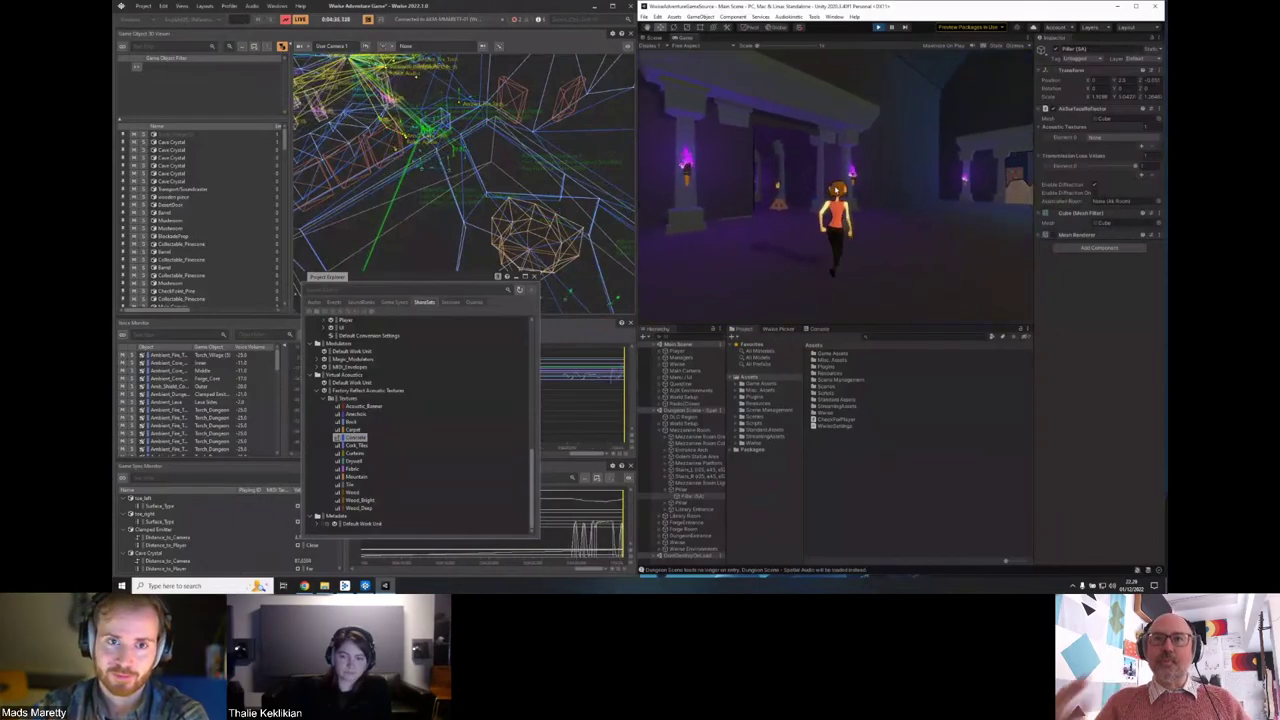
pyautogui.press('a')
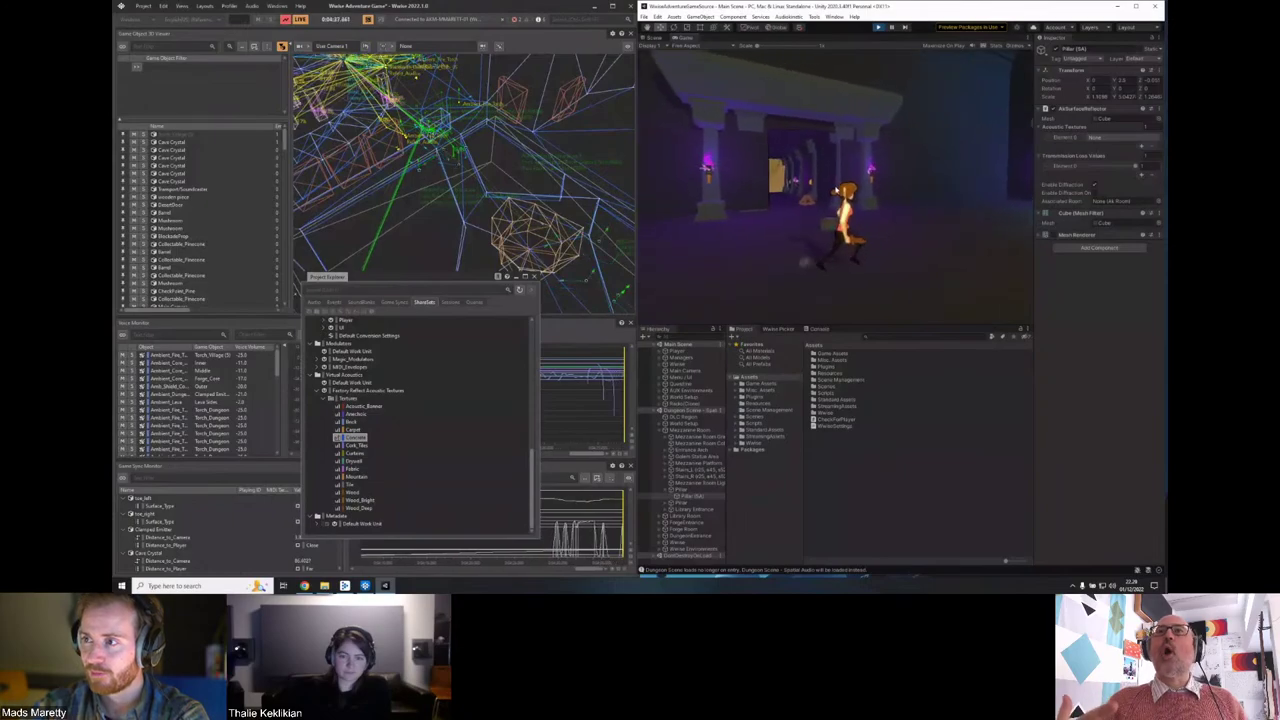
pyautogui.press('s')
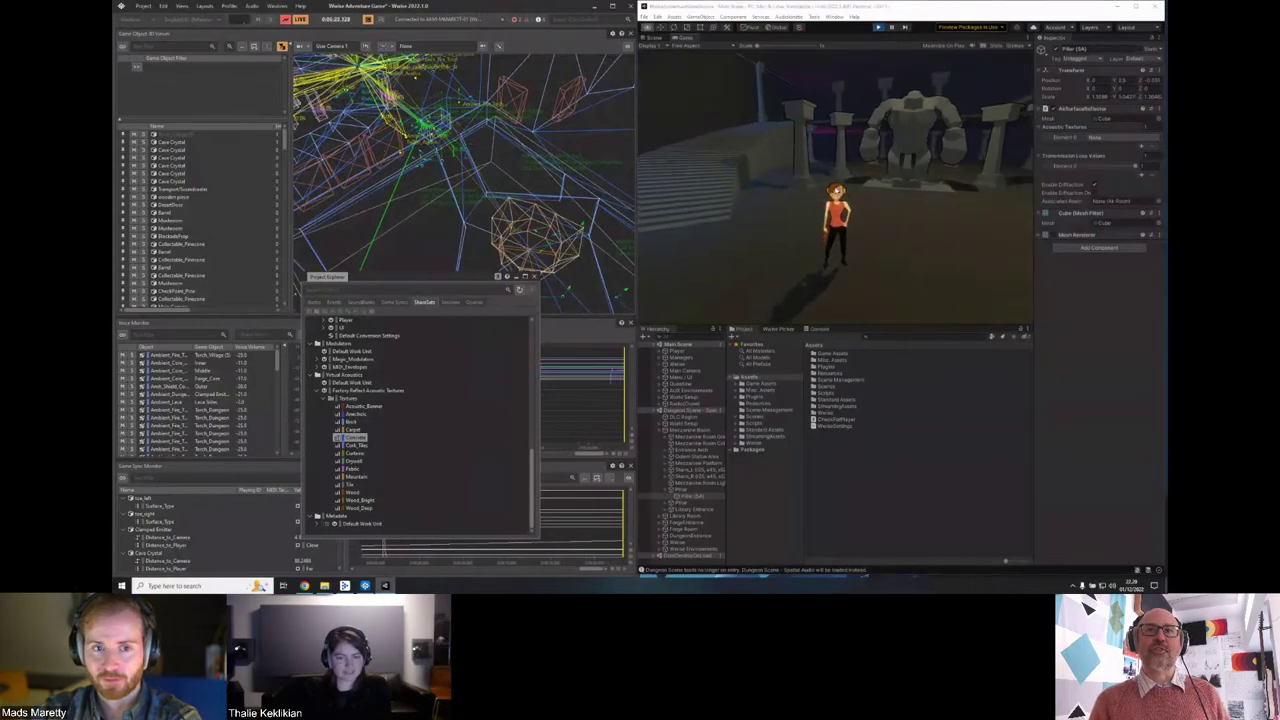
pyautogui.moveTo(531, 134); pyautogui.dragTo(534, 196)
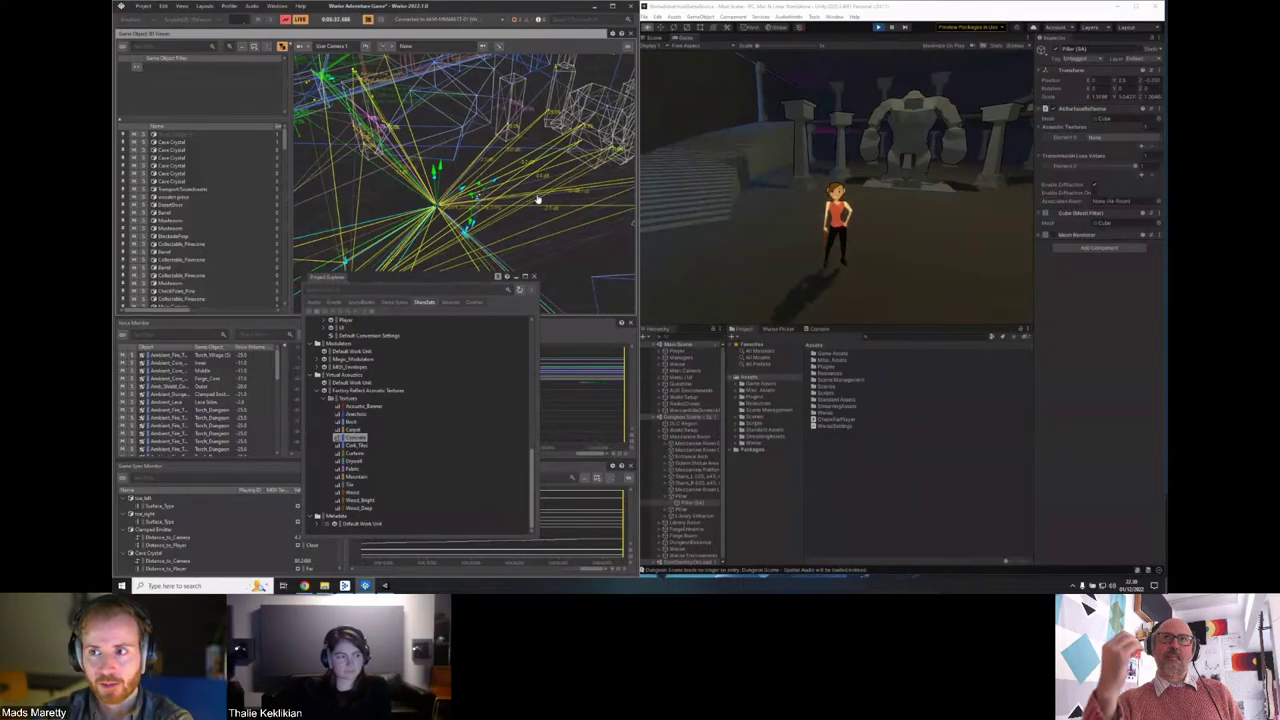
pyautogui.moveTo(537, 200); pyautogui.dragTo(587, 136)
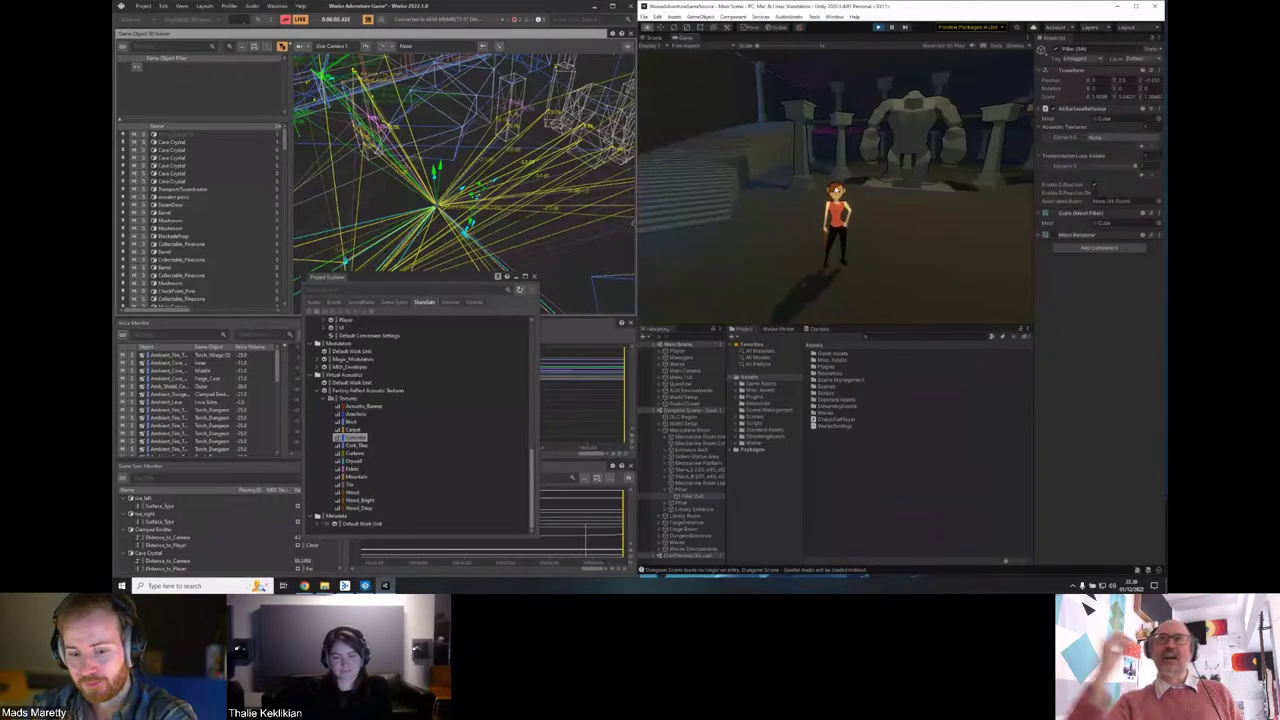
# Set Early Reflections to 4th Order in the game's audio settings, resume play and view the reflection paths in Wwise's 3D viewer.
pyautogui.press('Escape')
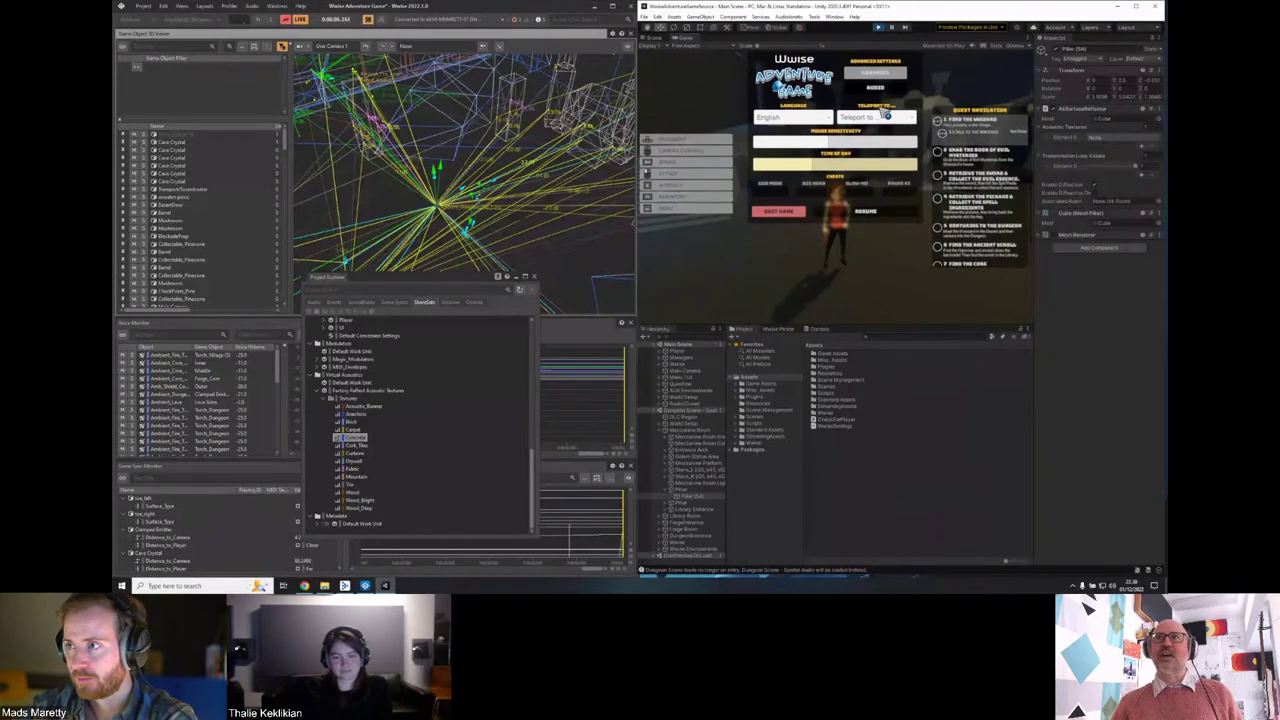
pyautogui.click(827, 163)
pyautogui.click(827, 147)
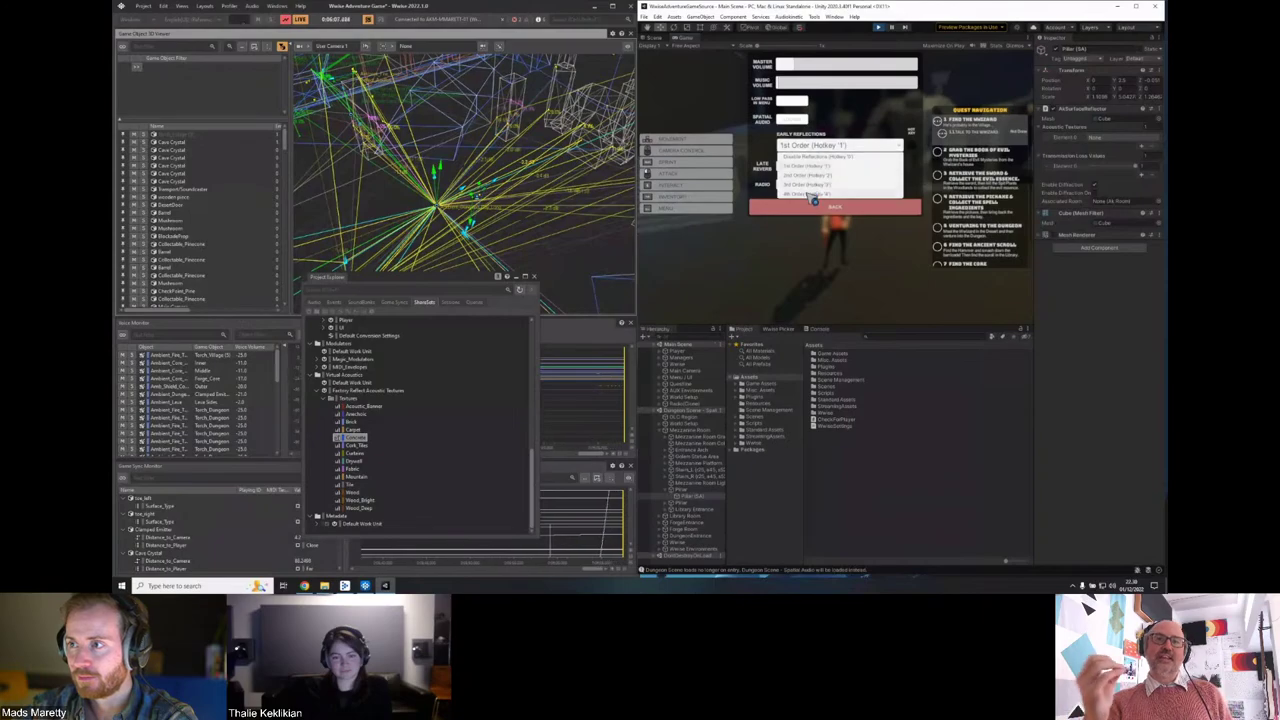
pyautogui.click(820, 192)
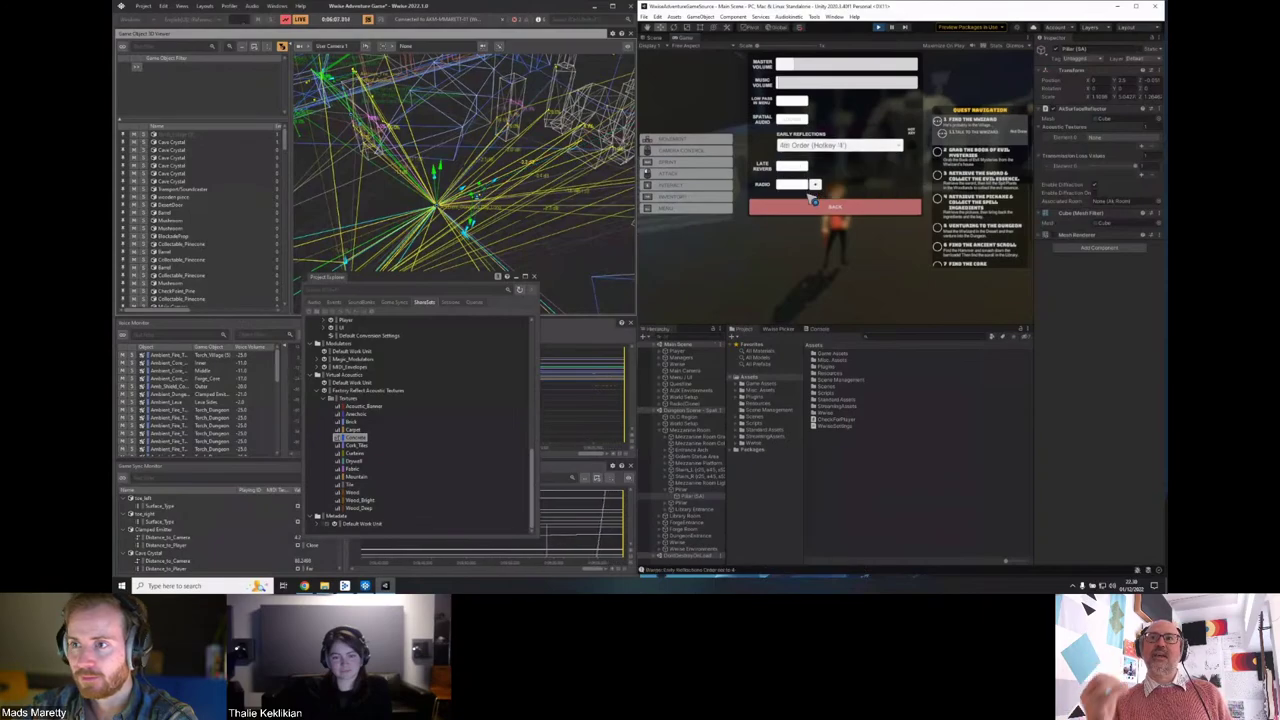
pyautogui.click(886, 207)
pyautogui.click(884, 213)
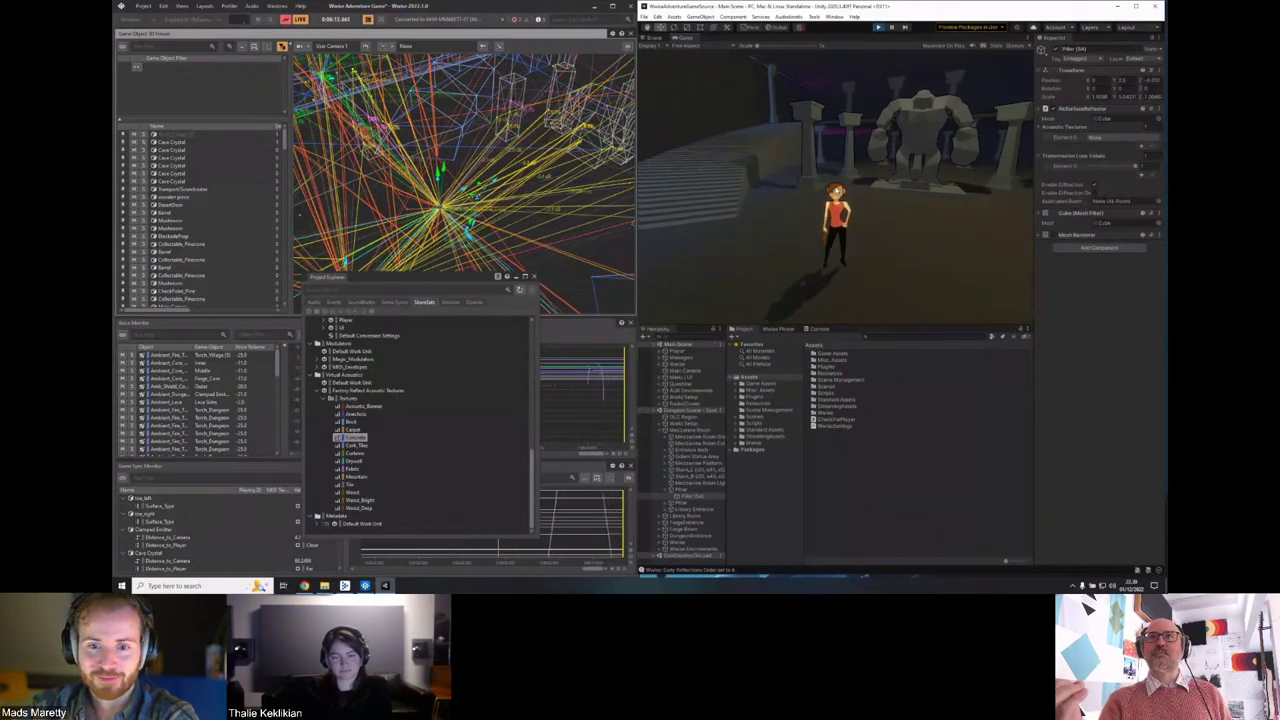
pyautogui.moveTo(590, 165); pyautogui.dragTo(549, 227)
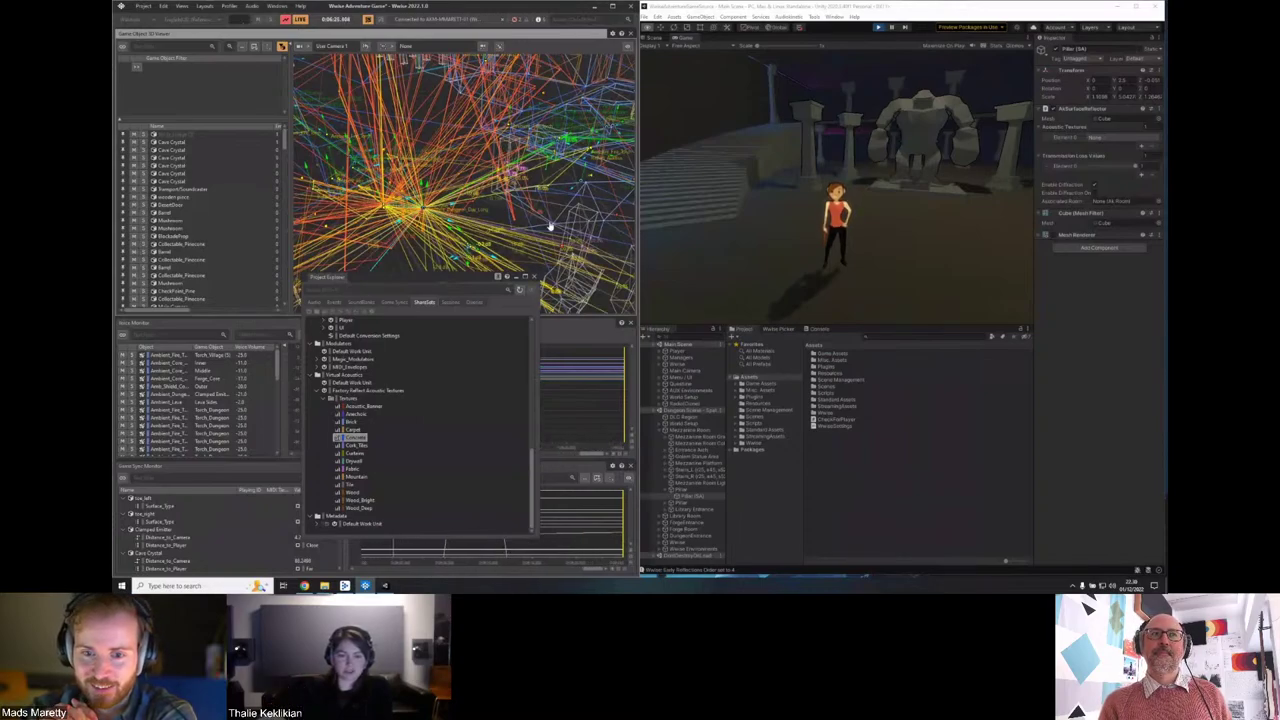
pyautogui.click(817, 205)
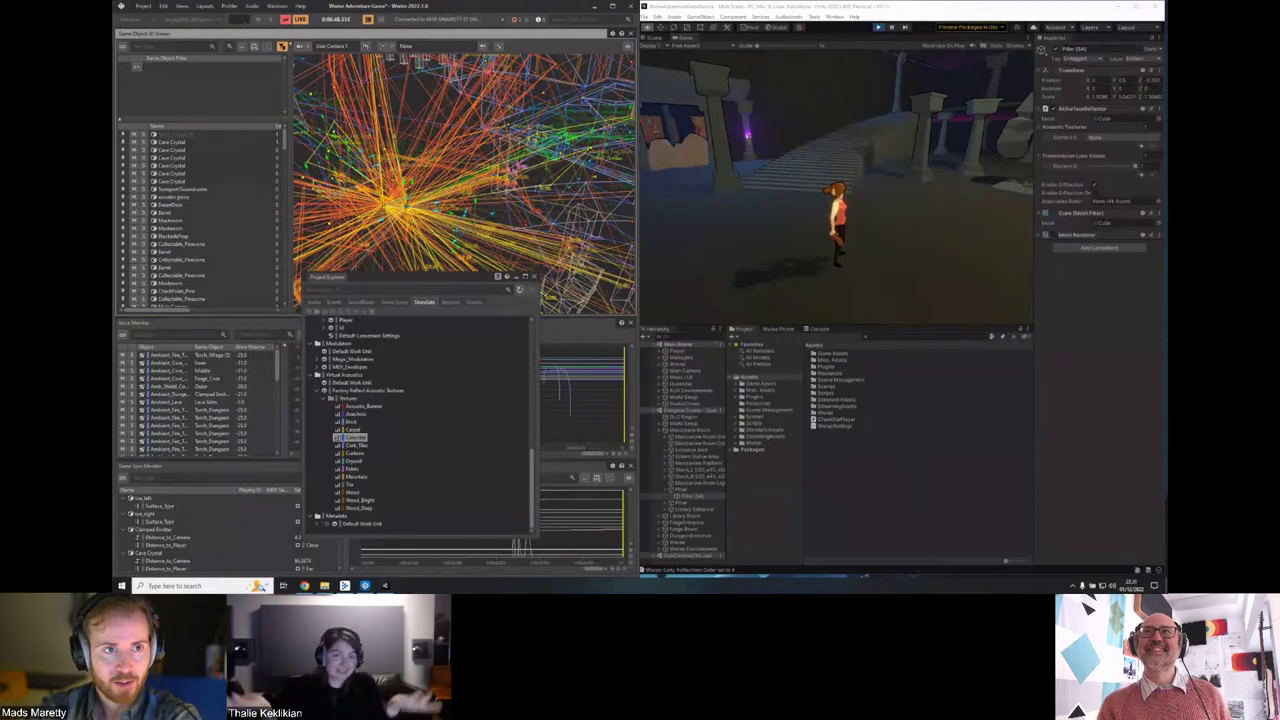
# Switch to the browser and read the Third-Person Perspective and Spatial Audio documentation down to the example scenario.
pyautogui.hotkey('alt', 'Tab')
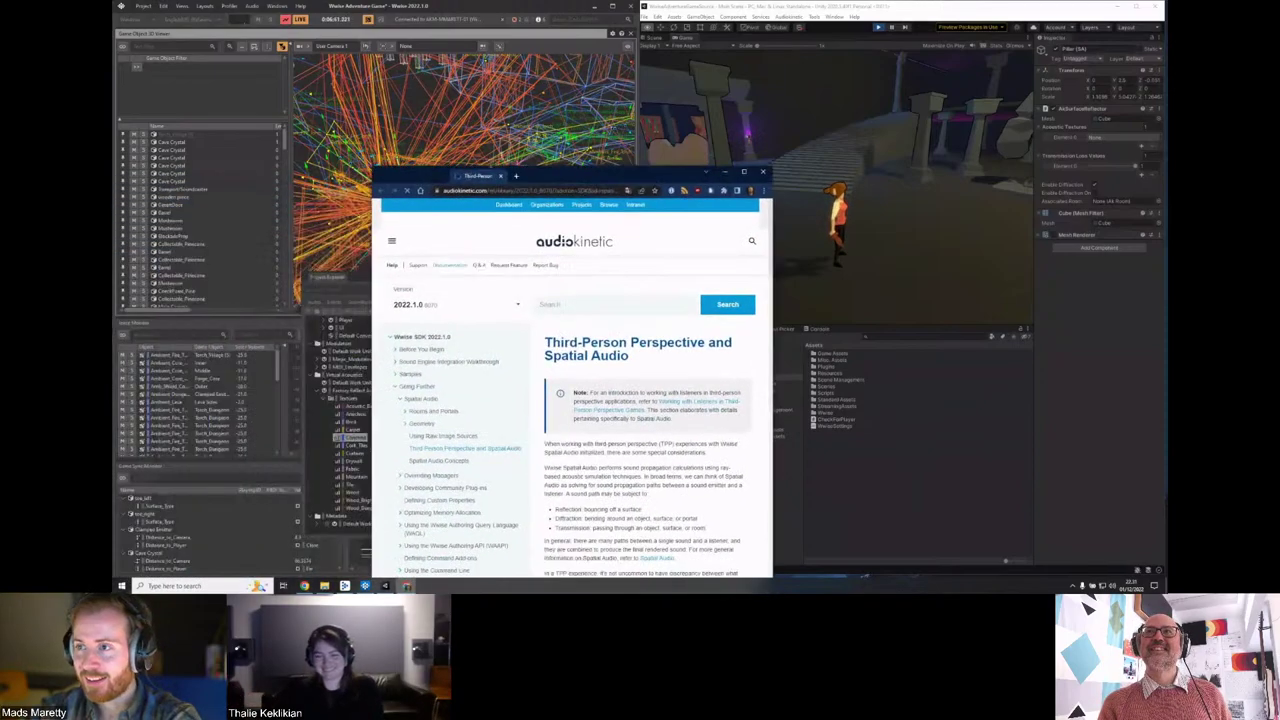
pyautogui.press('super+Up')
pyautogui.scroll(-1, 580, 143)
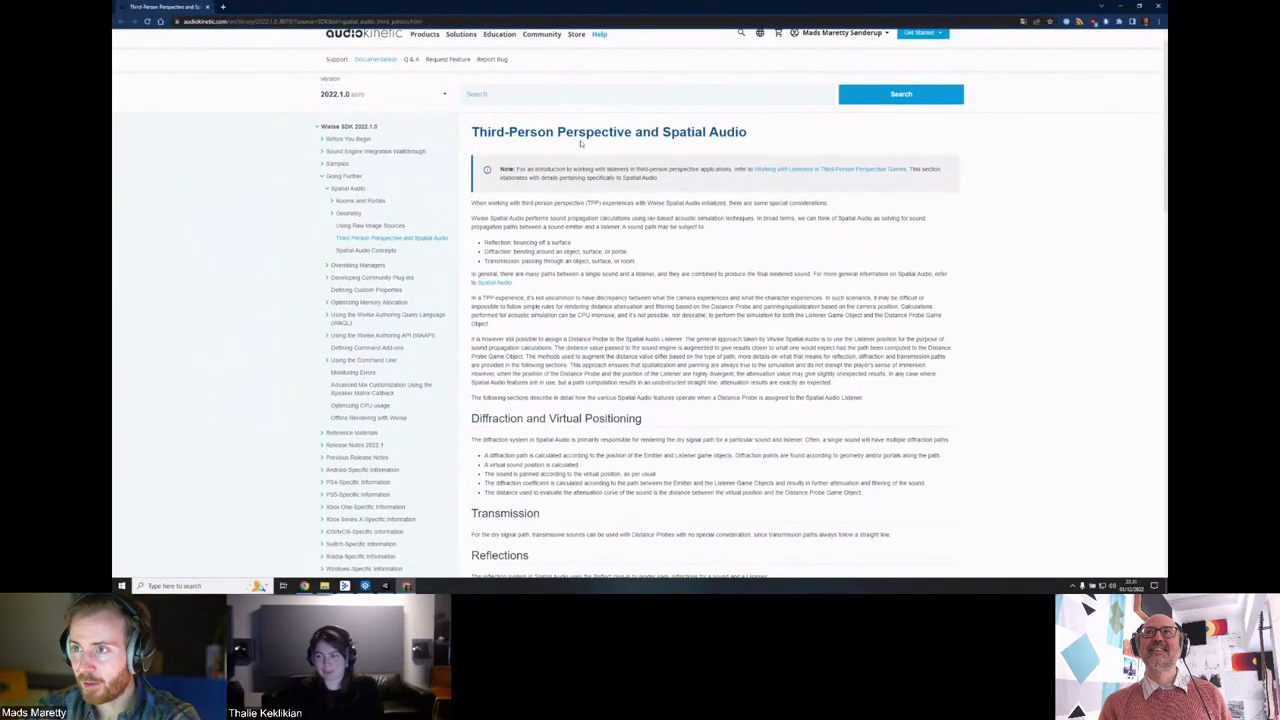
pyautogui.moveTo(478, 131); pyautogui.dragTo(752, 134)
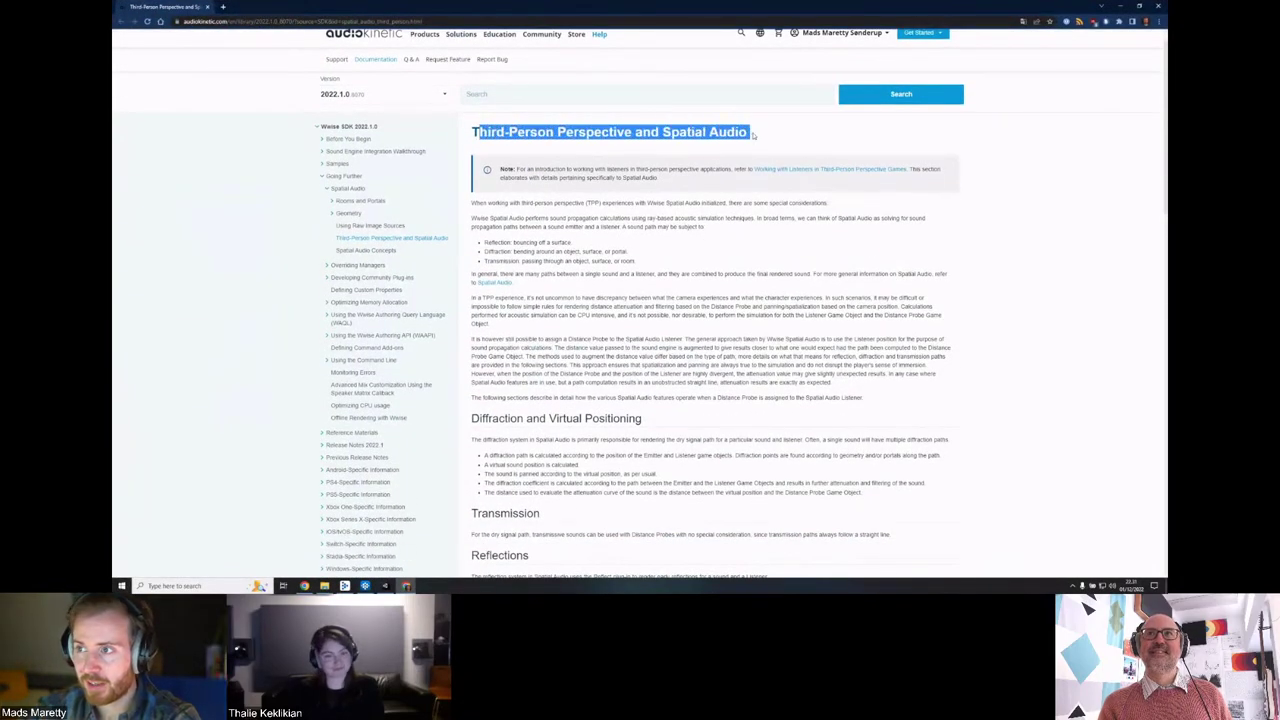
pyautogui.click(756, 155)
pyautogui.scroll(-8, 756, 155)
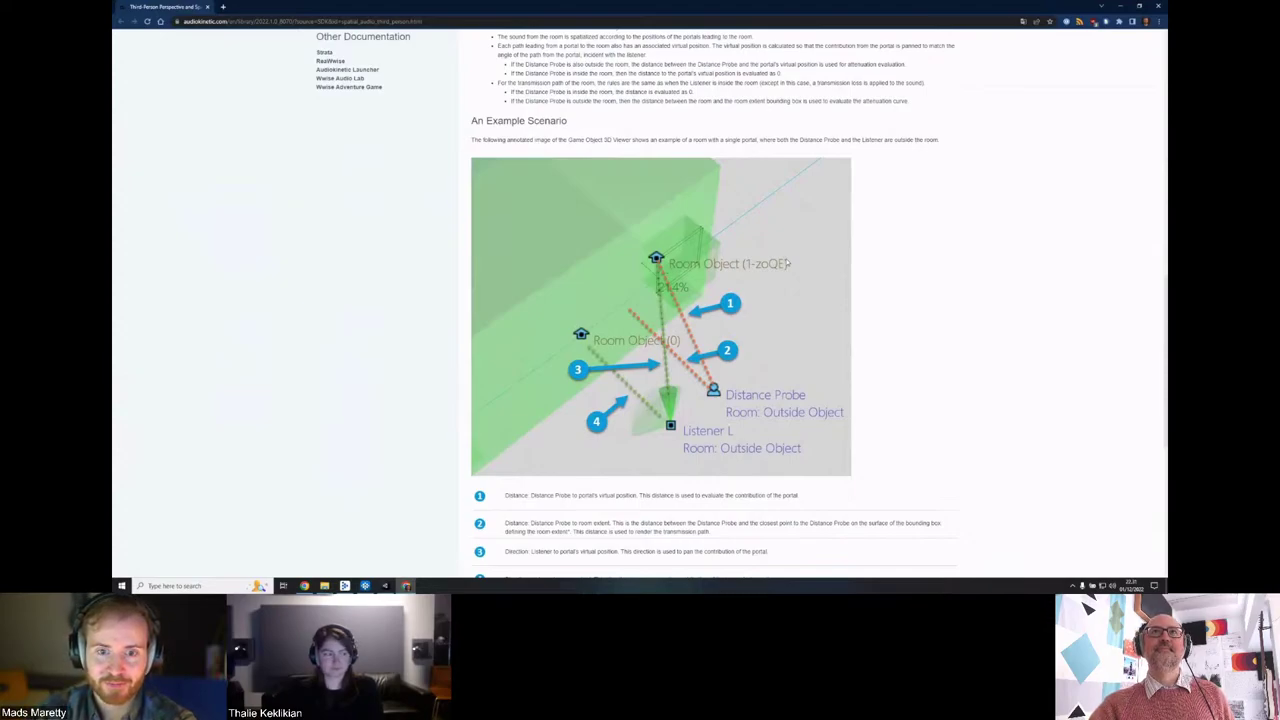
# Review the Third-Person Perspective and Spatial Audio documentation from its introduction to the example scenario, then close the page.
pyautogui.scroll(5, 948, 235)
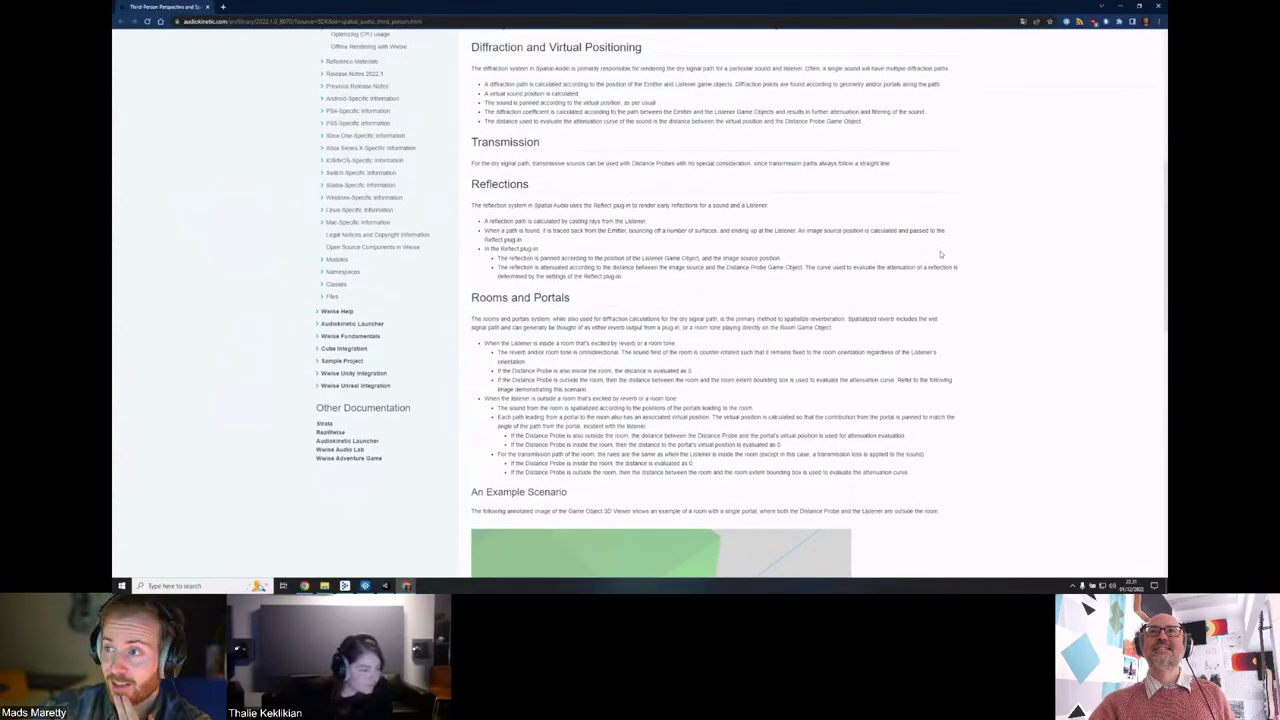
pyautogui.scroll(4, 940, 254)
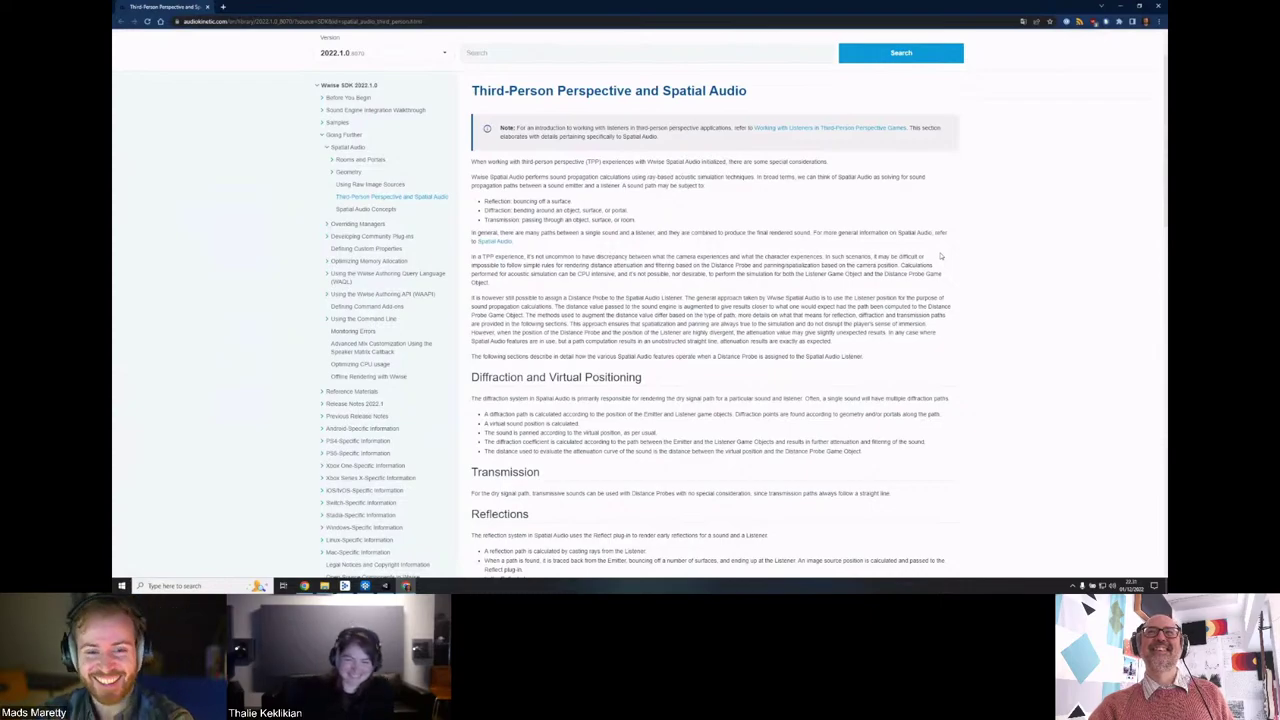
pyautogui.scroll(-5, 940, 256)
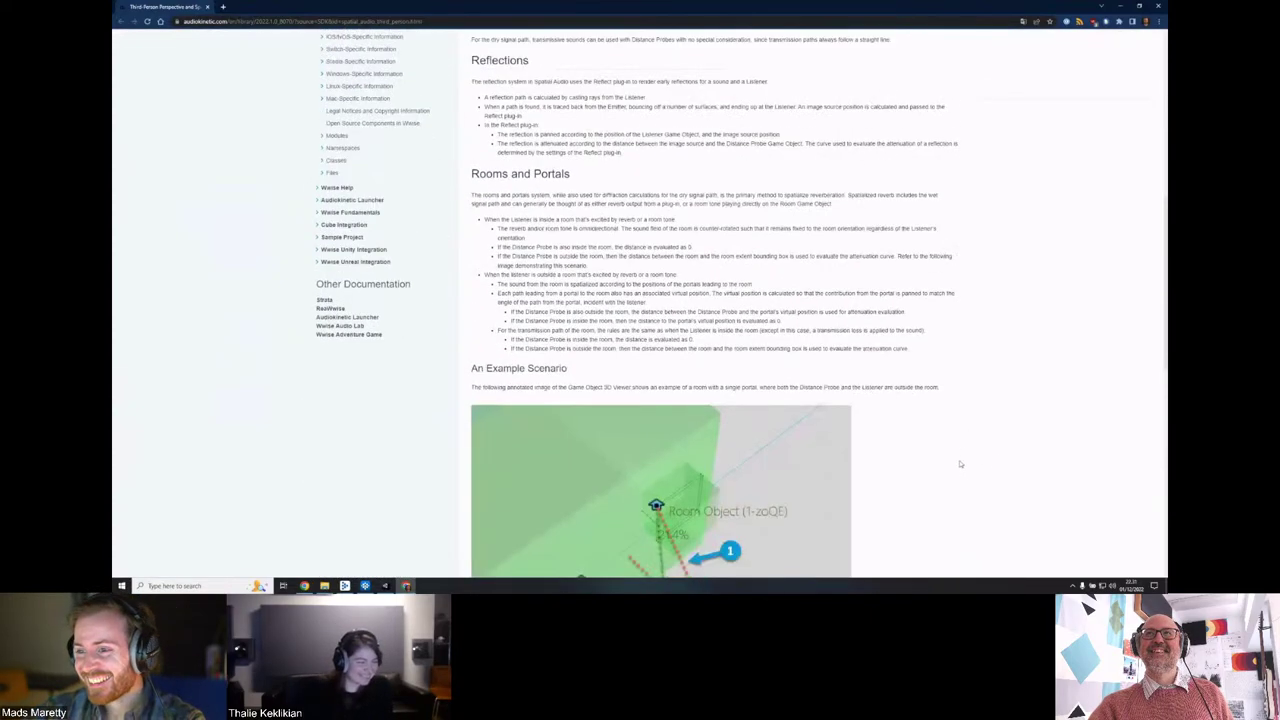
pyautogui.scroll(-4, 960, 464)
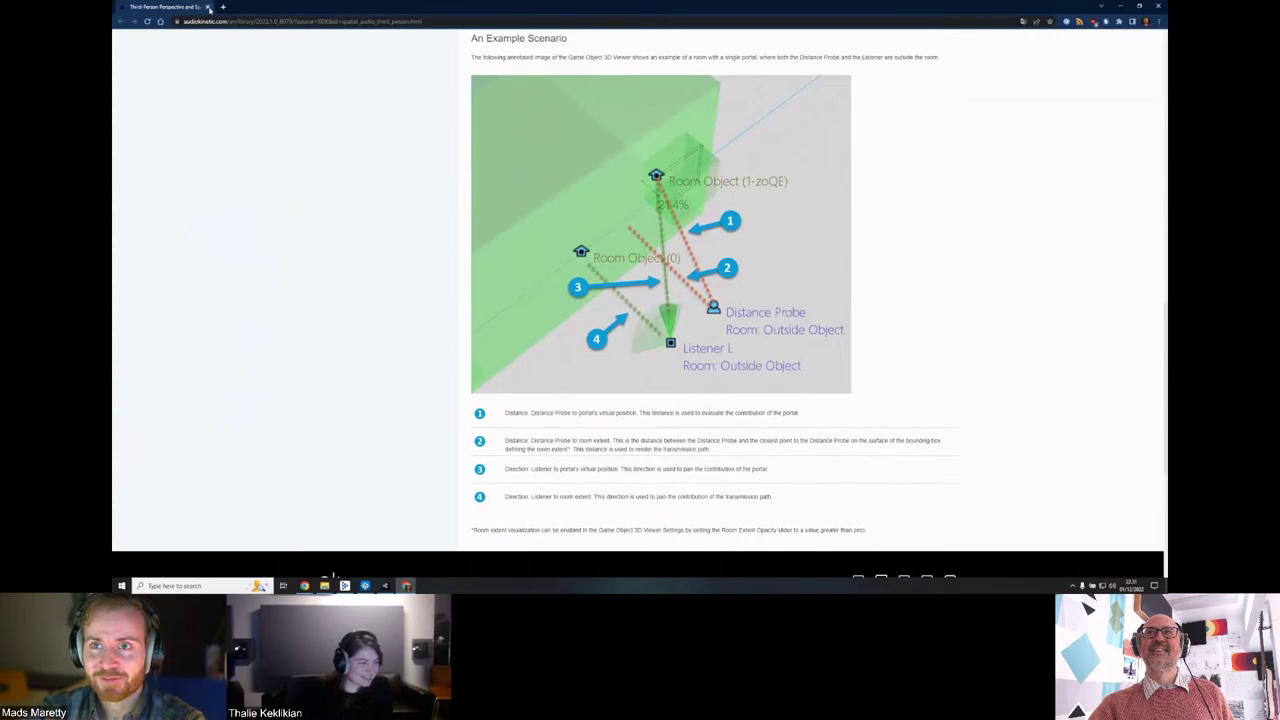
pyautogui.click(208, 7)
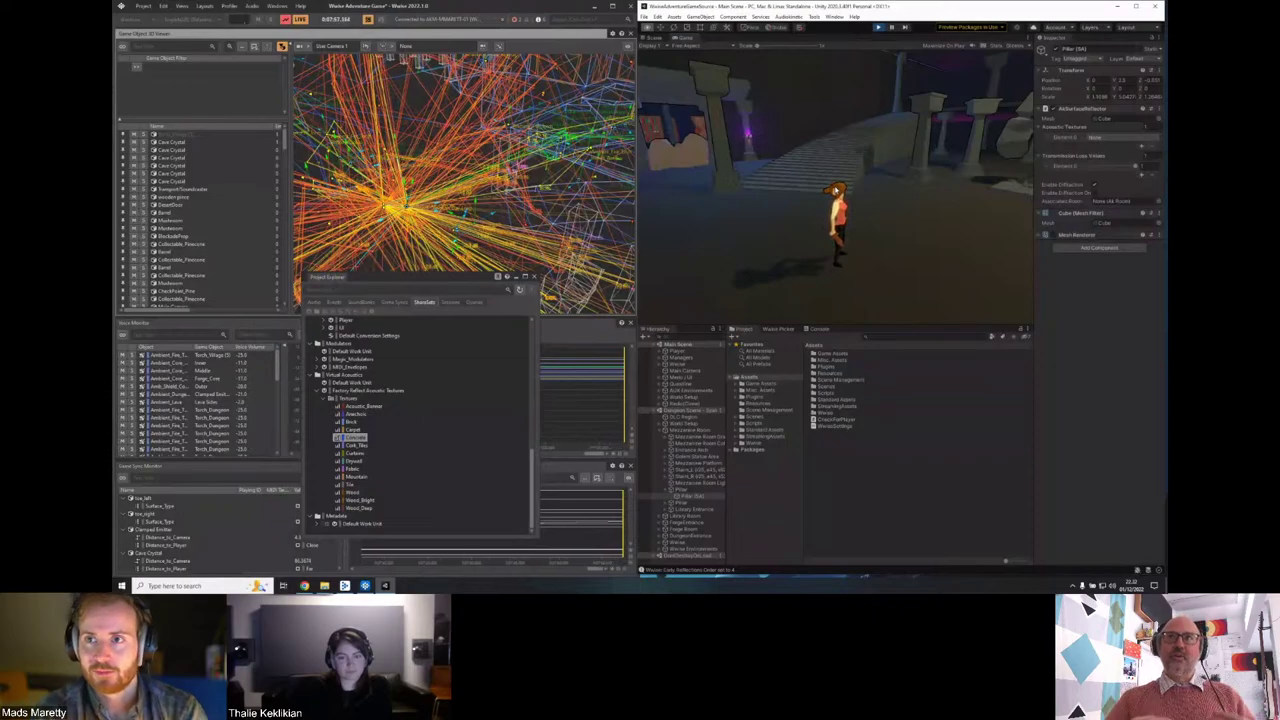
# Pause the Unity game with its settings menu and switch Wwise to the layout with the docked Project Explorer and property editor.
pyautogui.press('Escape')
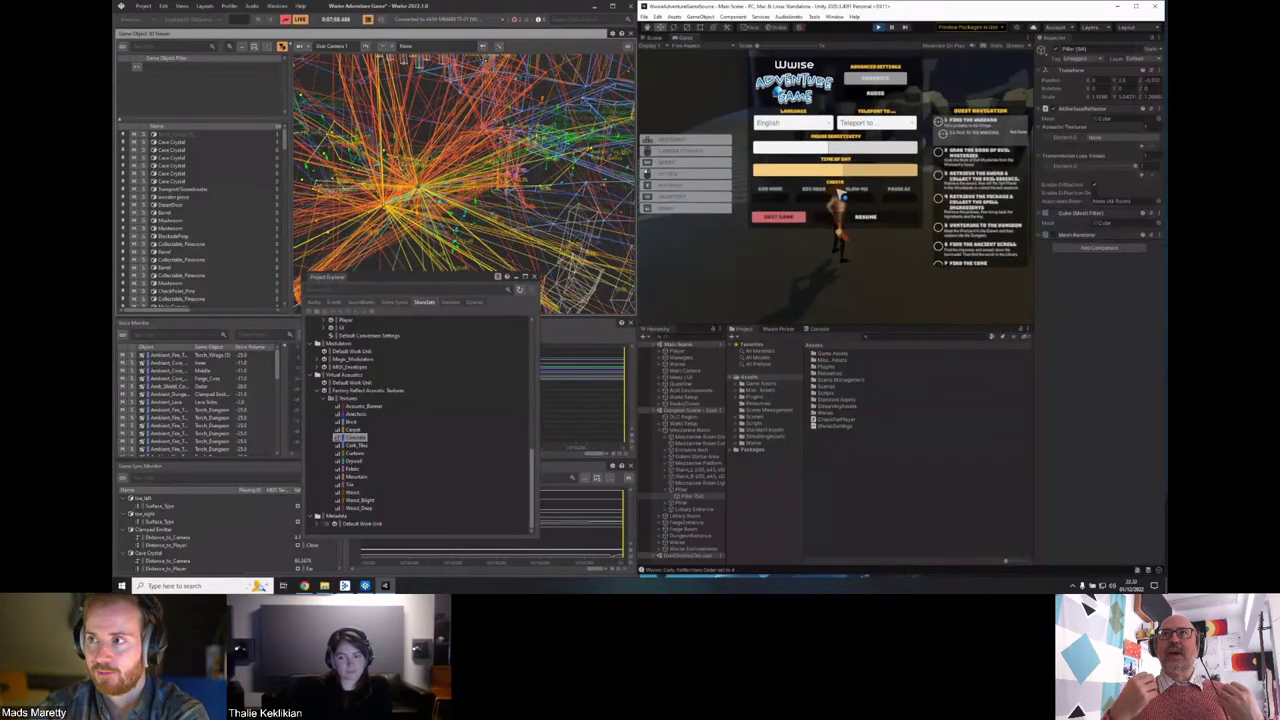
pyautogui.click(205, 6)
pyautogui.click(205, 22)
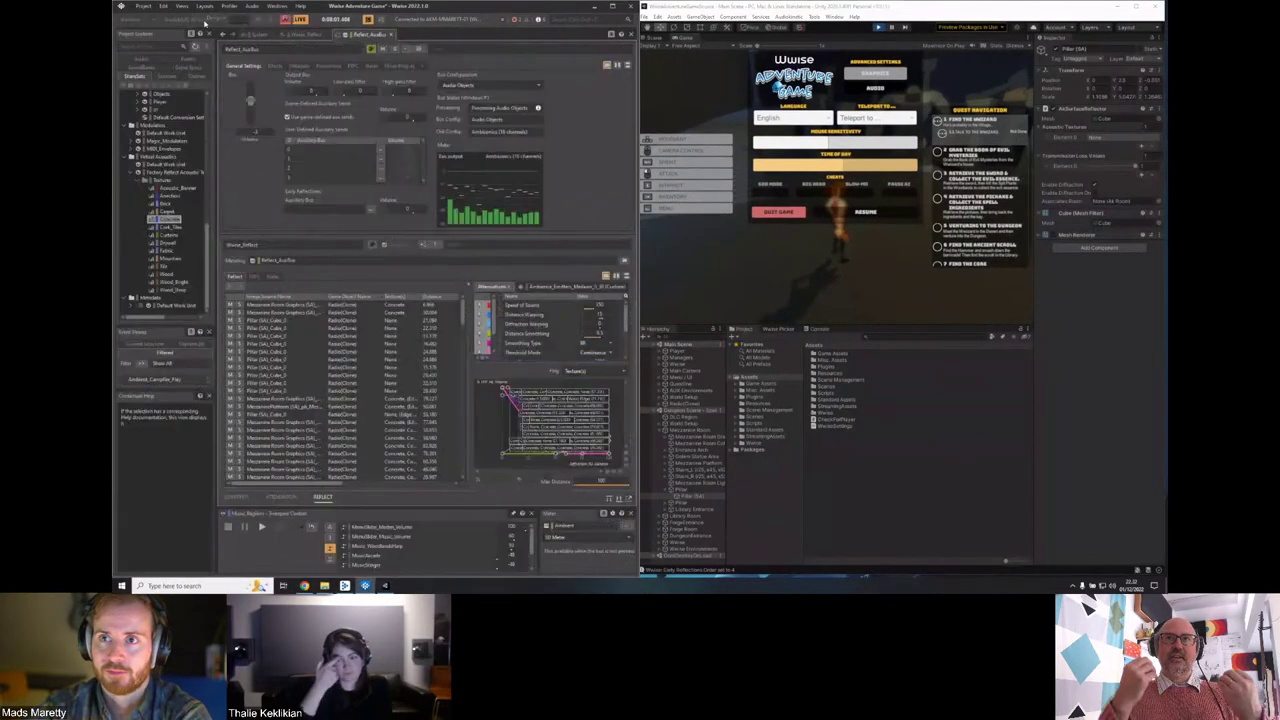
# Open the System audio device from the Audio Devices hierarchy and widen its metering and device info area.
pyautogui.scroll(5, 152, 93)
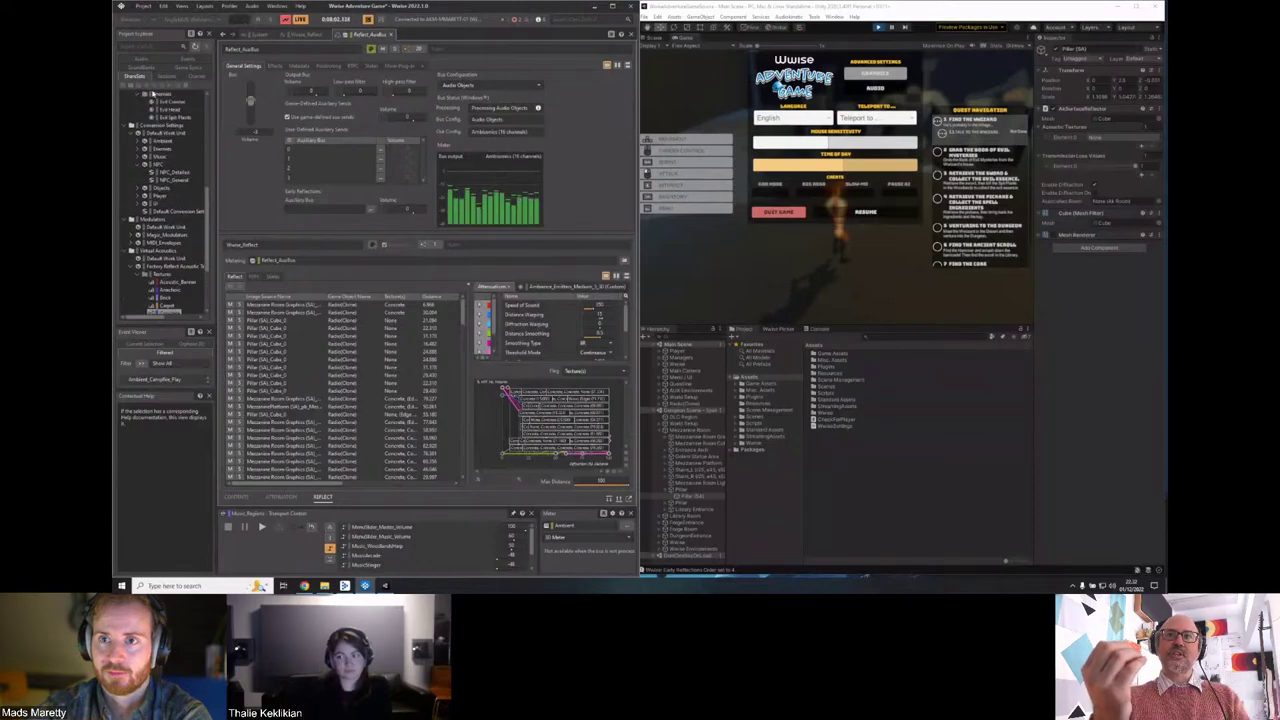
pyautogui.click(145, 59)
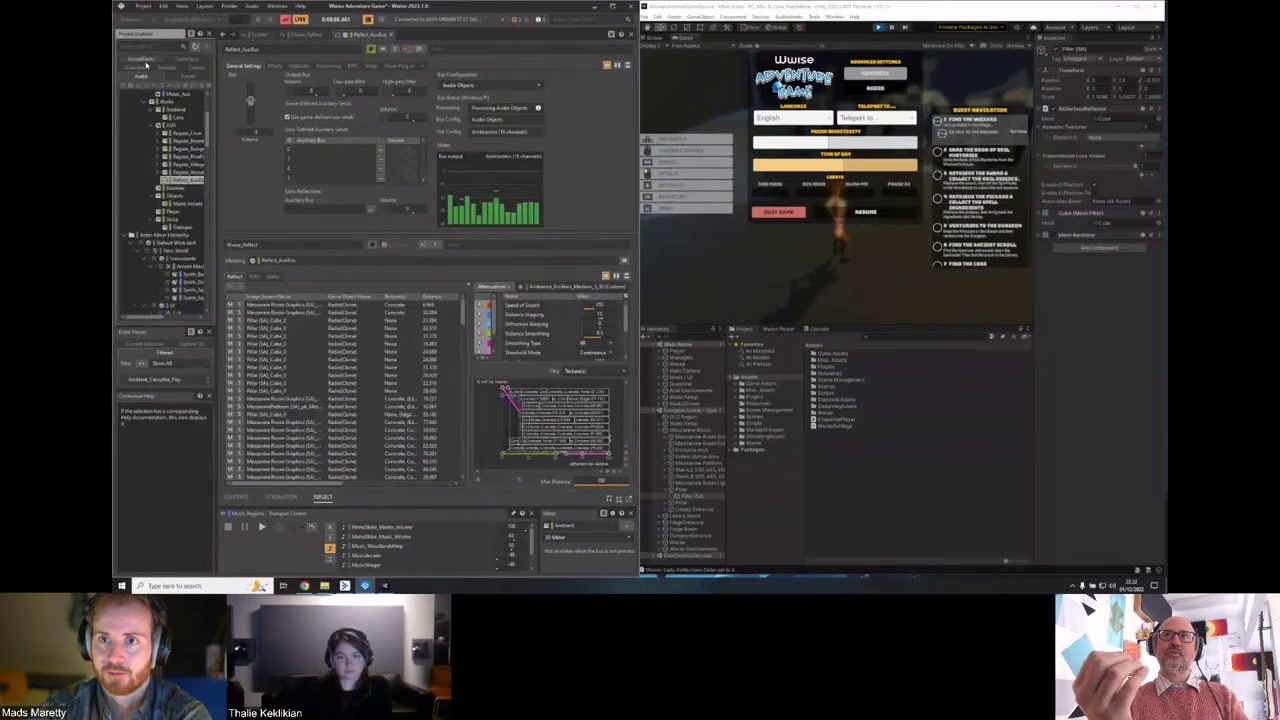
pyautogui.scroll(3, 165, 110)
pyautogui.click(171, 118)
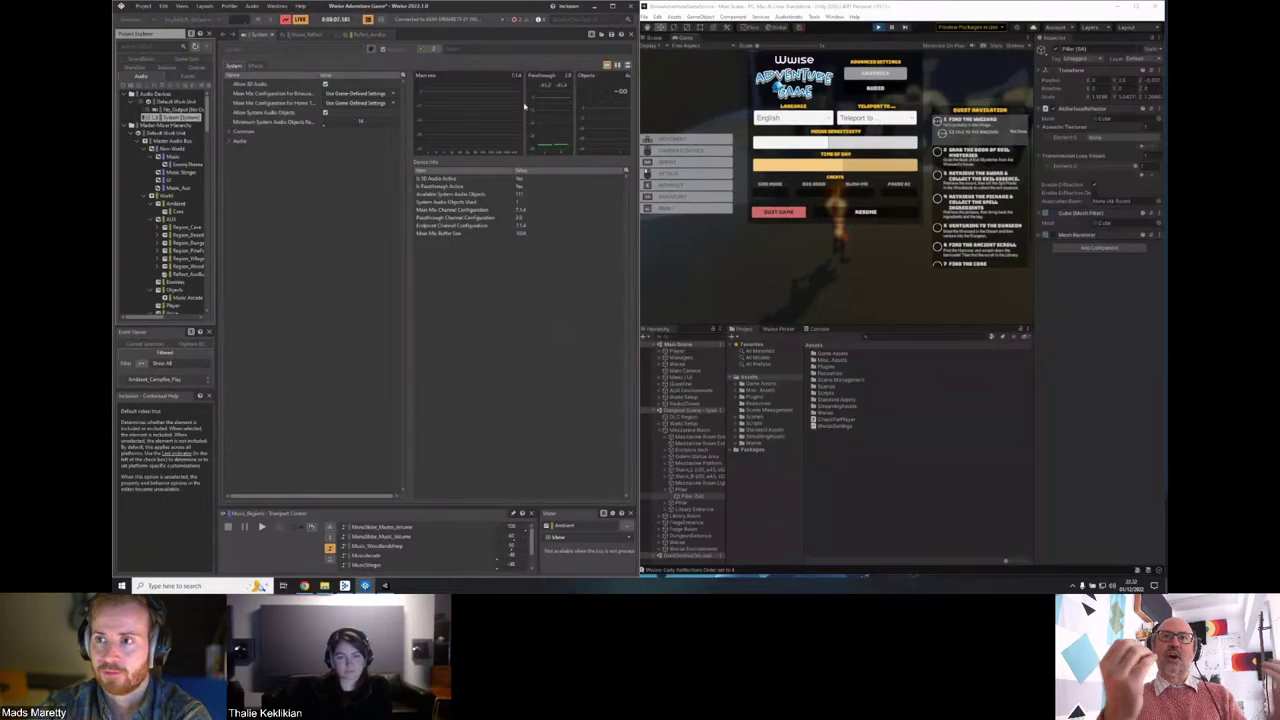
pyautogui.moveTo(408, 136); pyautogui.dragTo(309, 139)
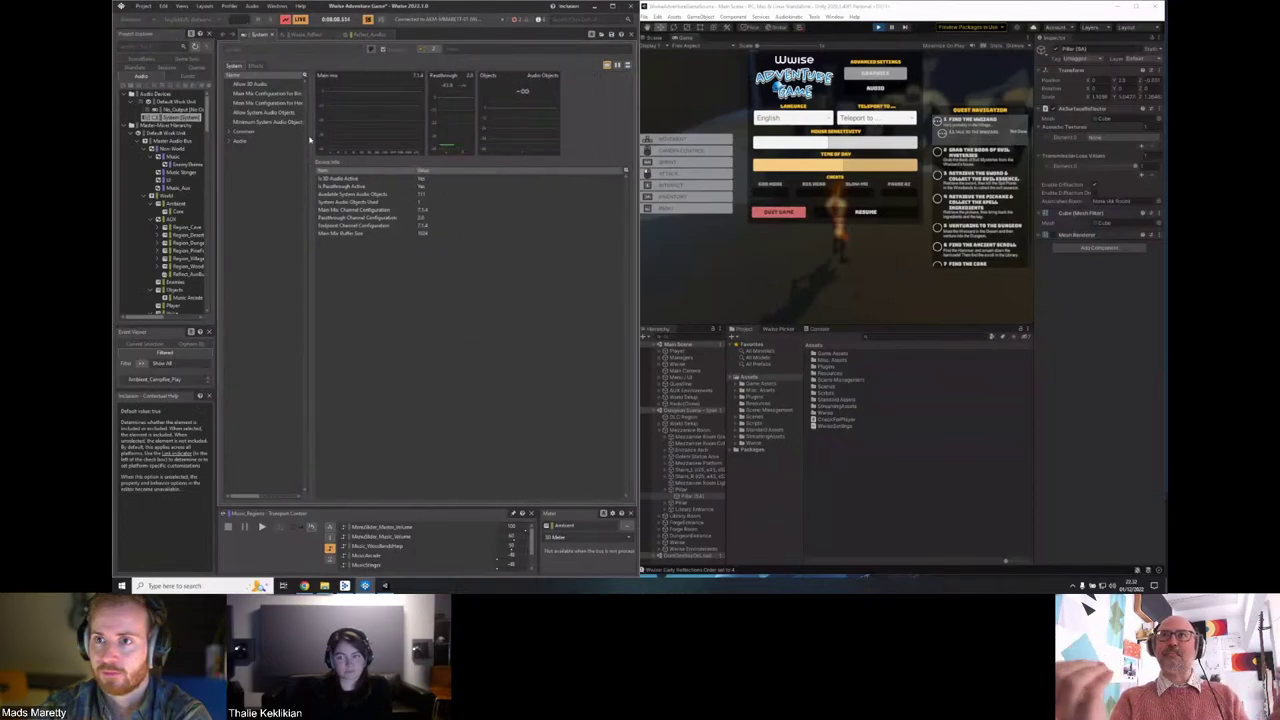